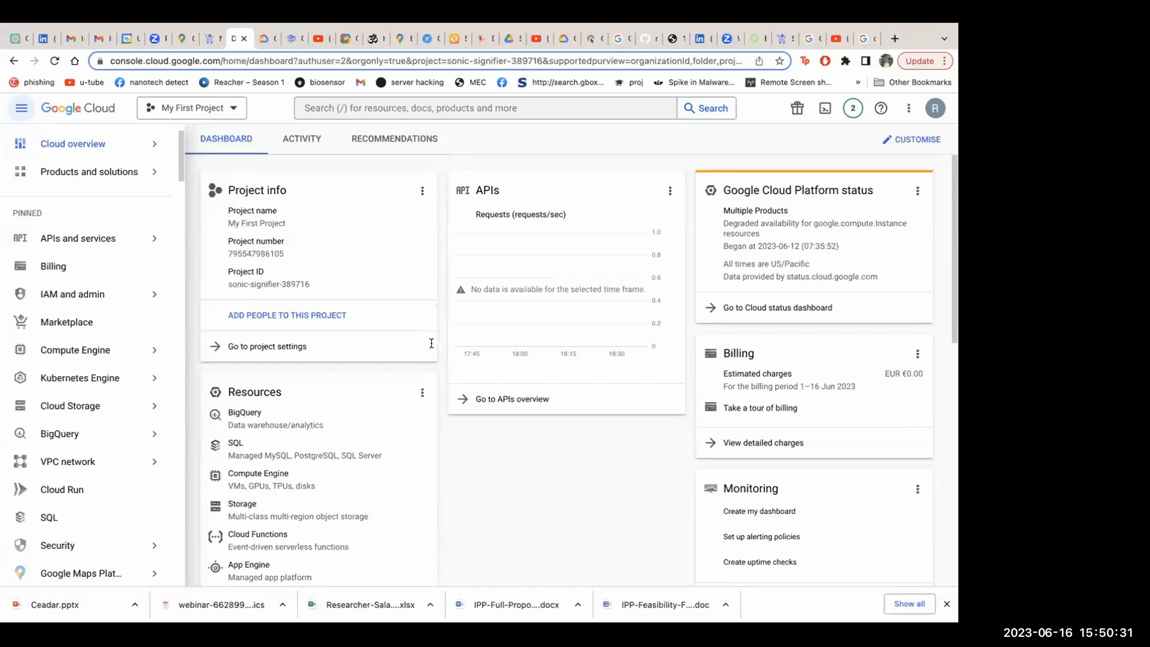
Search the web for "googl" and open the Google home page from the results
{"action": "mouse_move", "coordinate": [327, 25]}
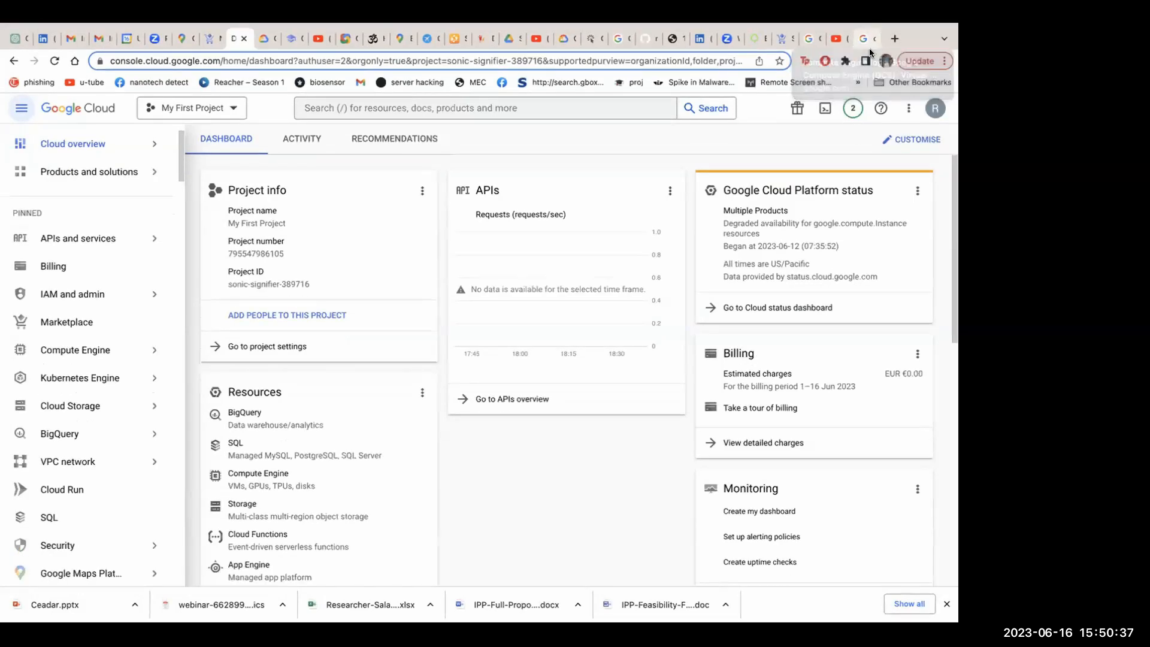
{"action": "left_click", "coordinate": [867, 40]}
{"action": "left_click", "coordinate": [696, 60]}
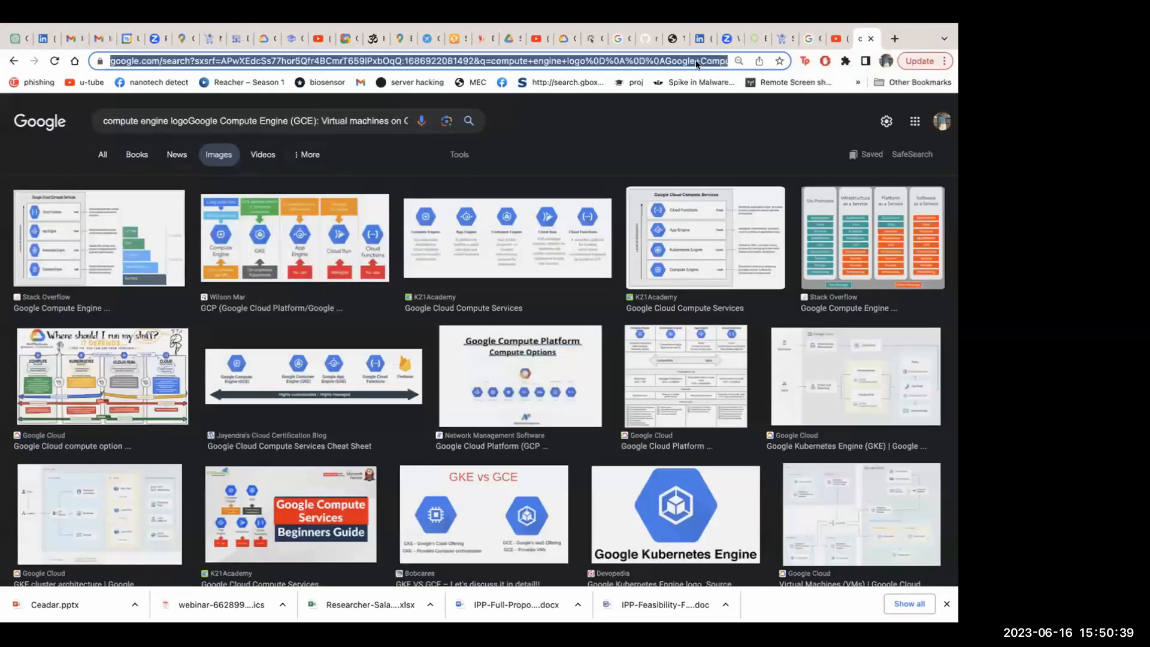
{"action": "key", "text": "BackSpace"}
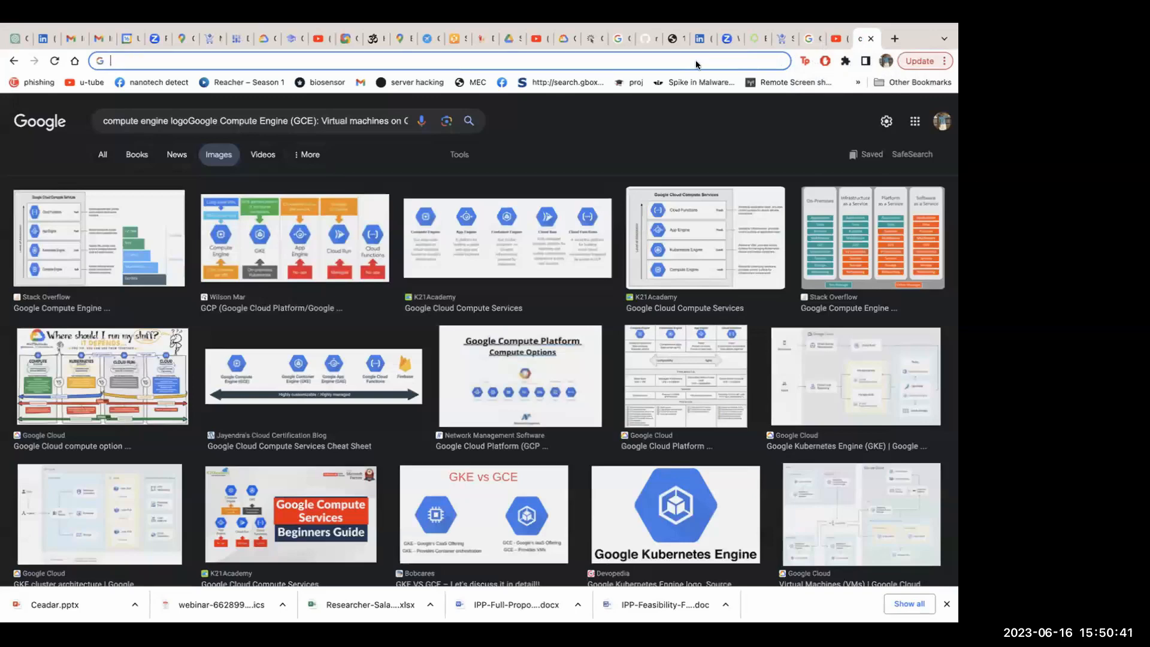
{"action": "type", "text": "googl"}
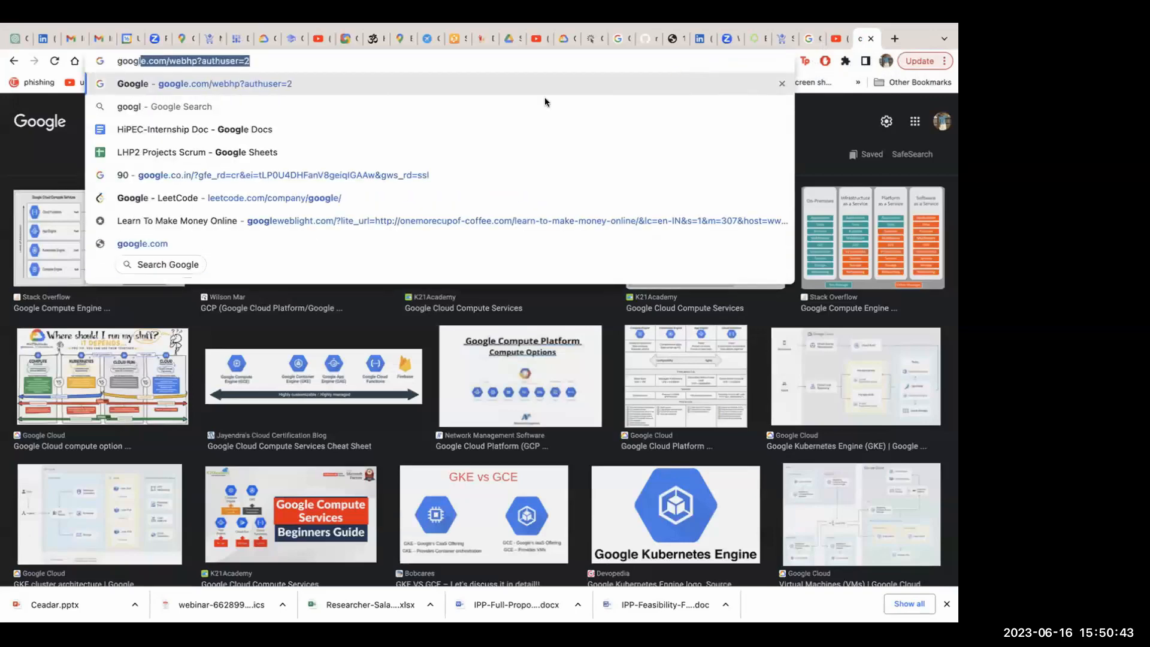
{"action": "left_click", "coordinate": [285, 110]}
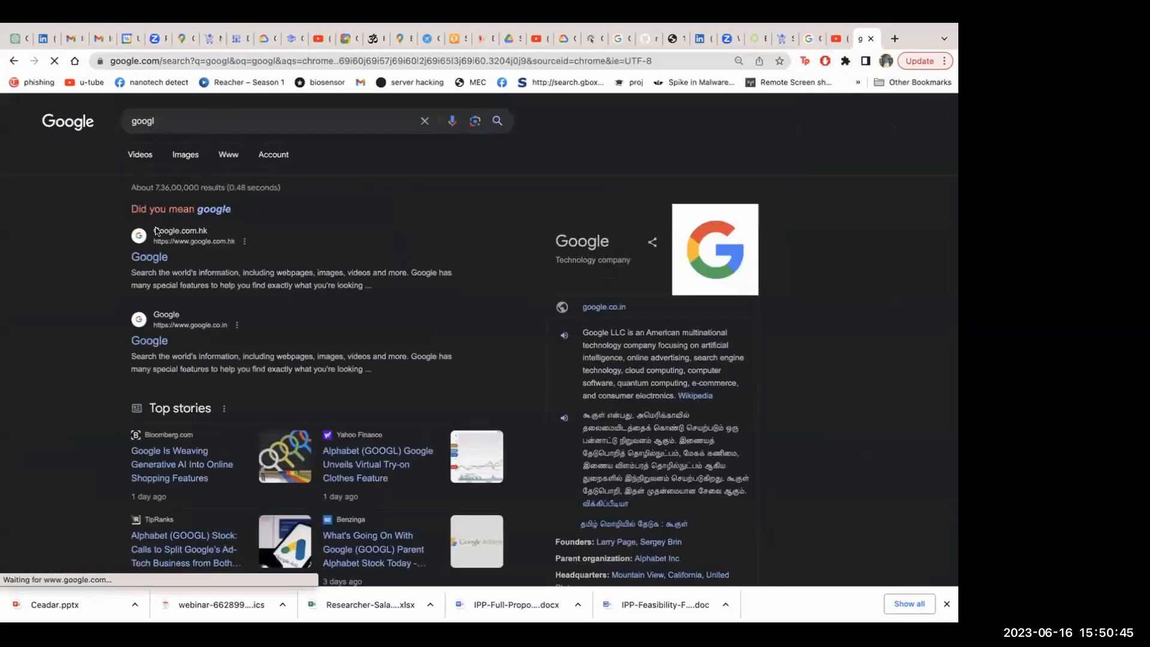
{"action": "left_click", "coordinate": [153, 260]}
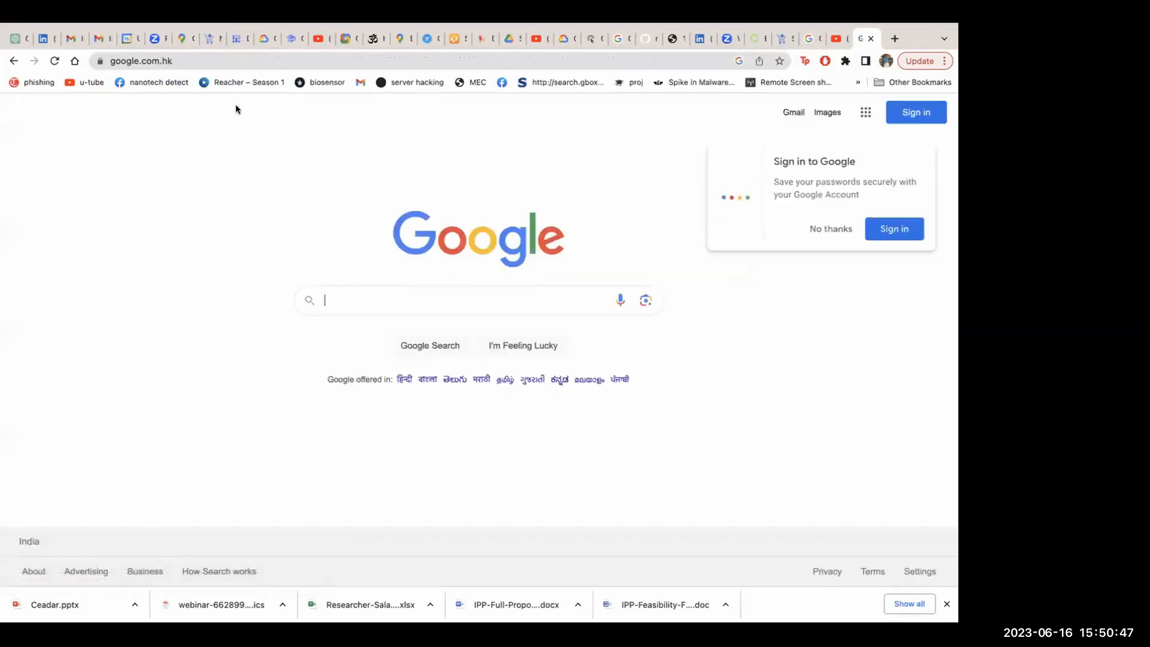
Search the web for "gcp" and open the sponsored Google Cloud console result
{"action": "double_click", "coordinate": [211, 59]}
{"action": "triple_click", "coordinate": [211, 58]}
{"action": "key", "text": "BackSpace"}
{"action": "type", "text": "gcp"}
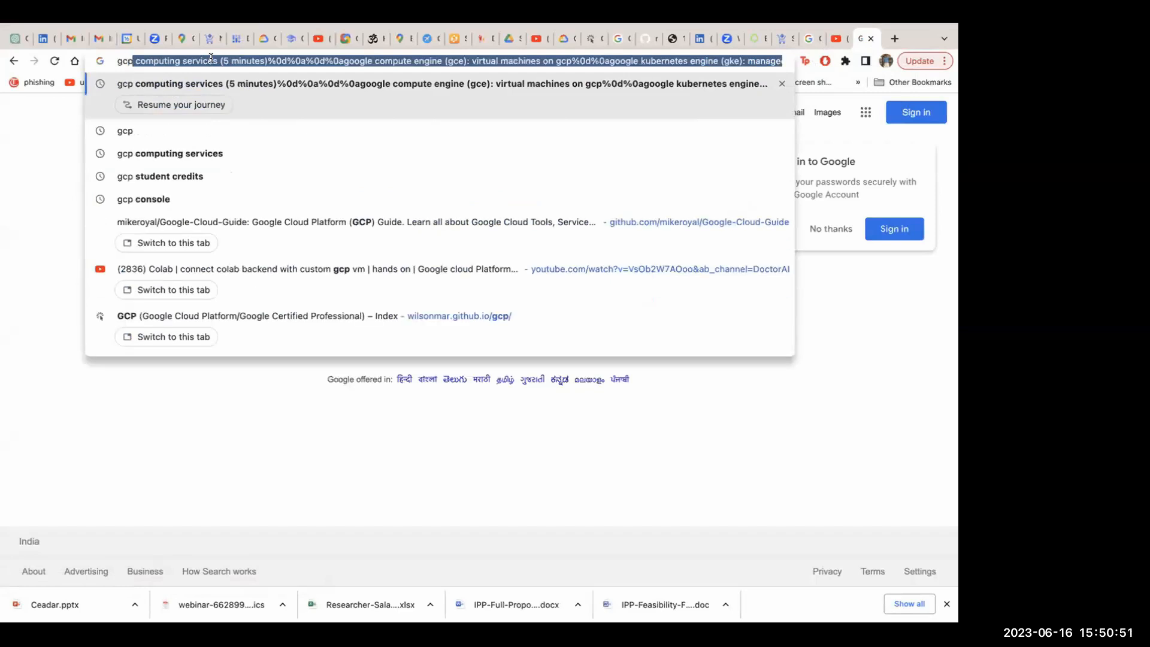
{"action": "key", "text": "Delete"}
{"action": "key", "text": "Return"}
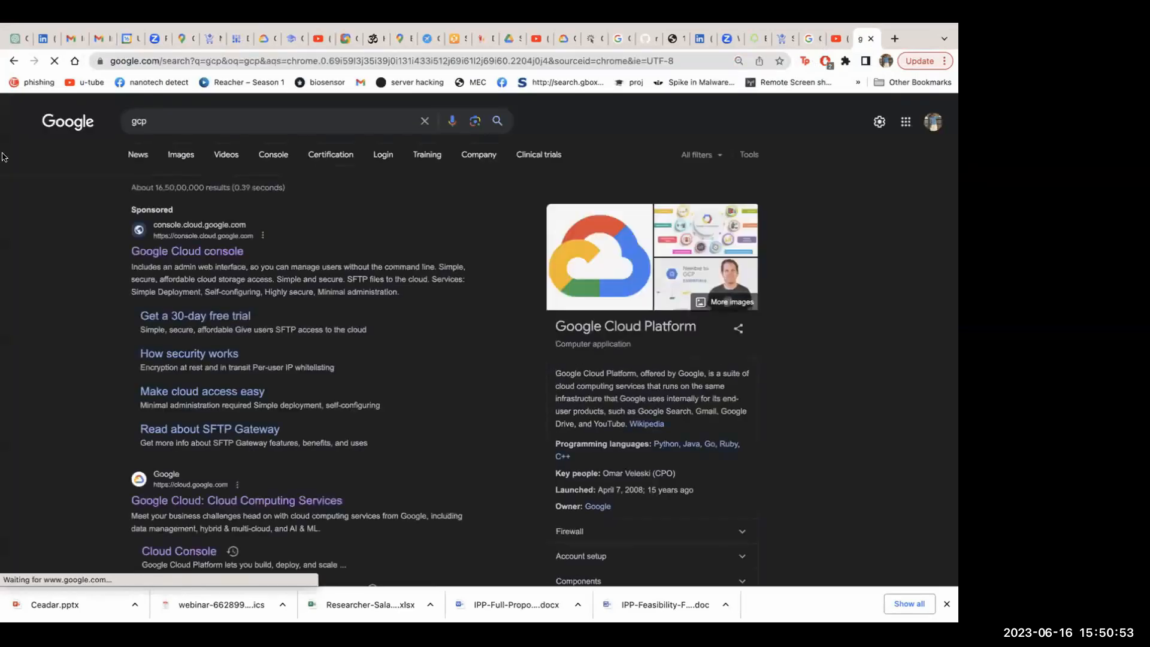
{"action": "left_click", "coordinate": [211, 251]}
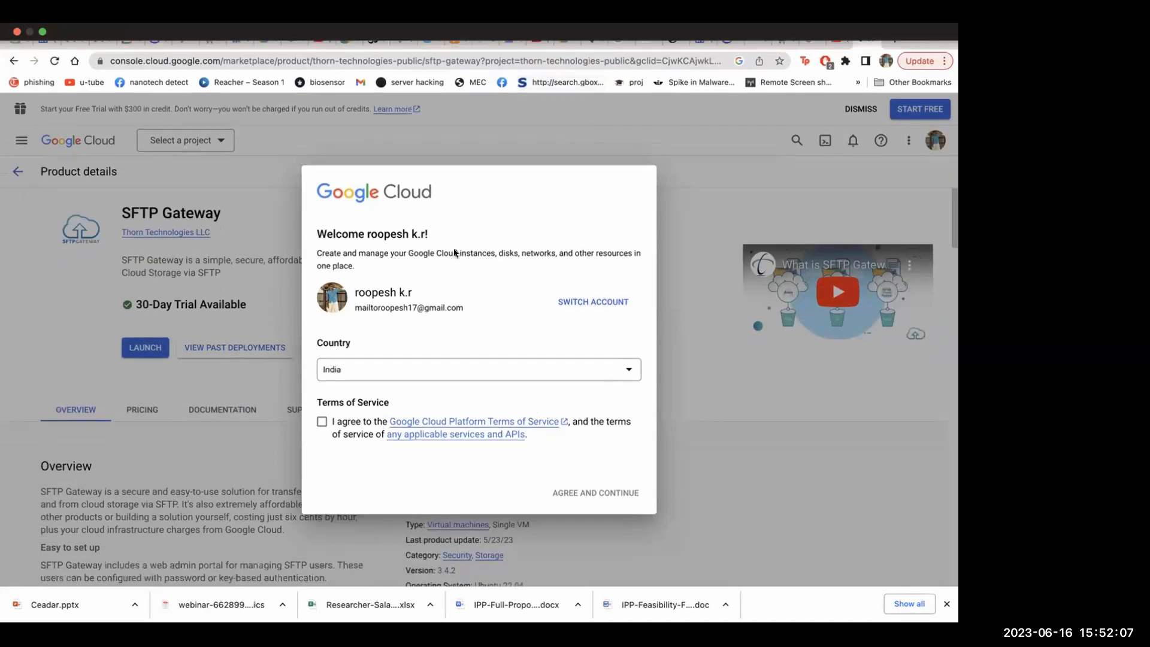
Set the welcome form's country to Ireland, accept the terms of service and email updates, and continue
{"action": "left_click", "coordinate": [609, 369]}
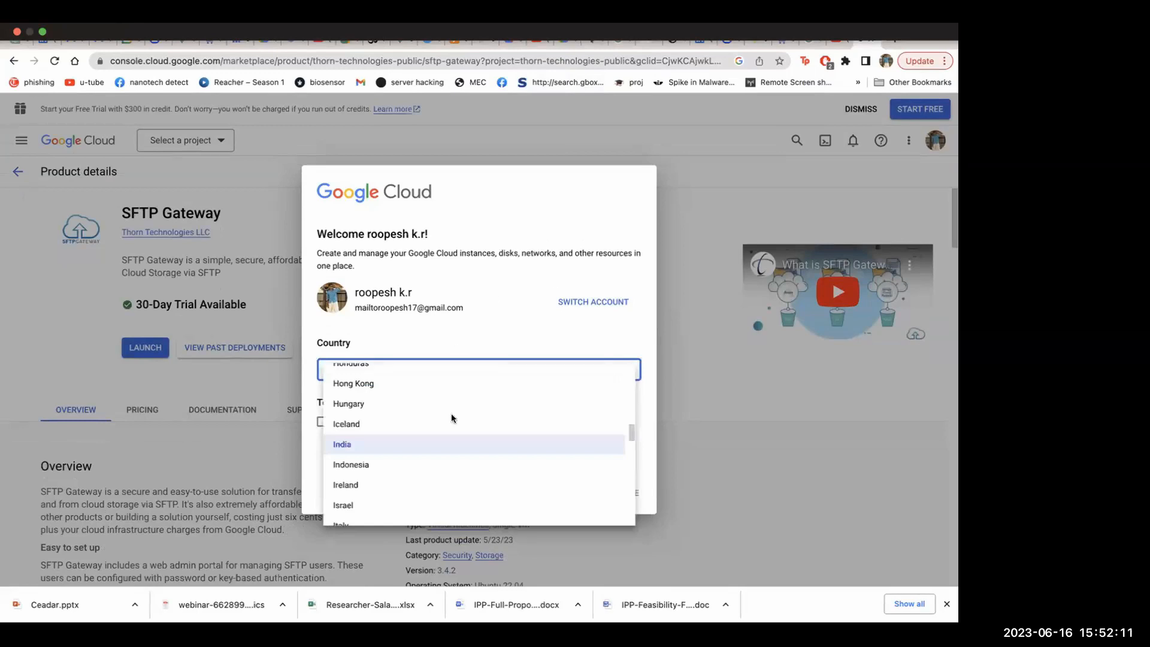
{"action": "scroll", "coordinate": [416, 462], "scroll_direction": "down", "scroll_amount": 1}
{"action": "left_click", "coordinate": [373, 432]}
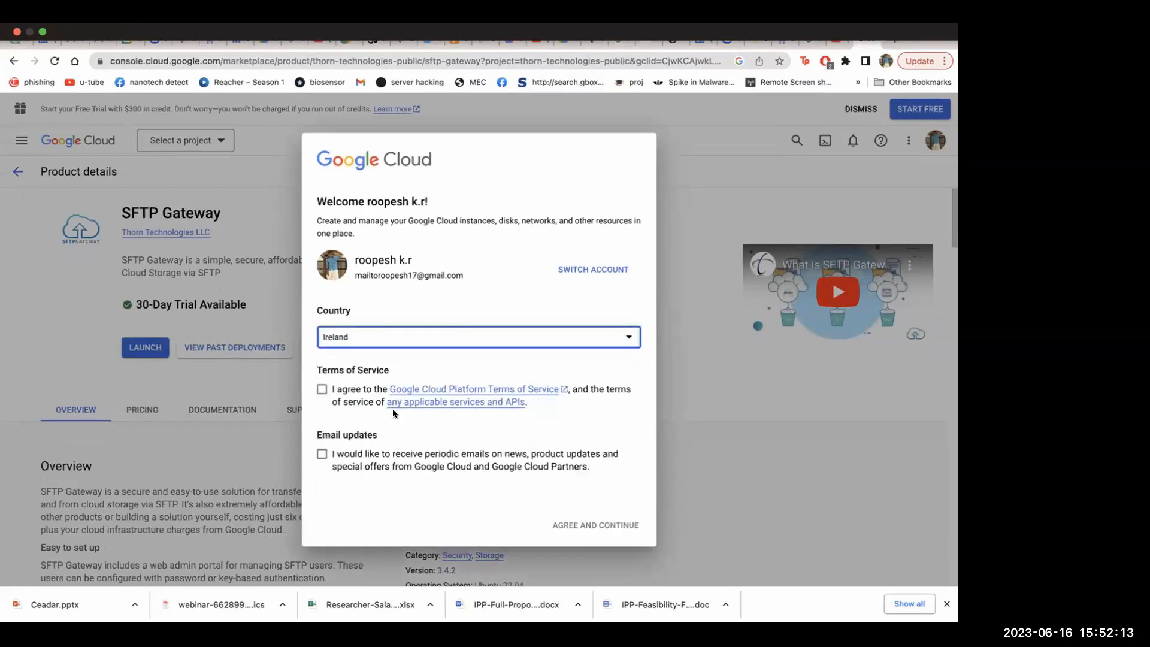
{"action": "left_click", "coordinate": [321, 390]}
{"action": "left_click", "coordinate": [322, 454]}
{"action": "left_click", "coordinate": [589, 526]}
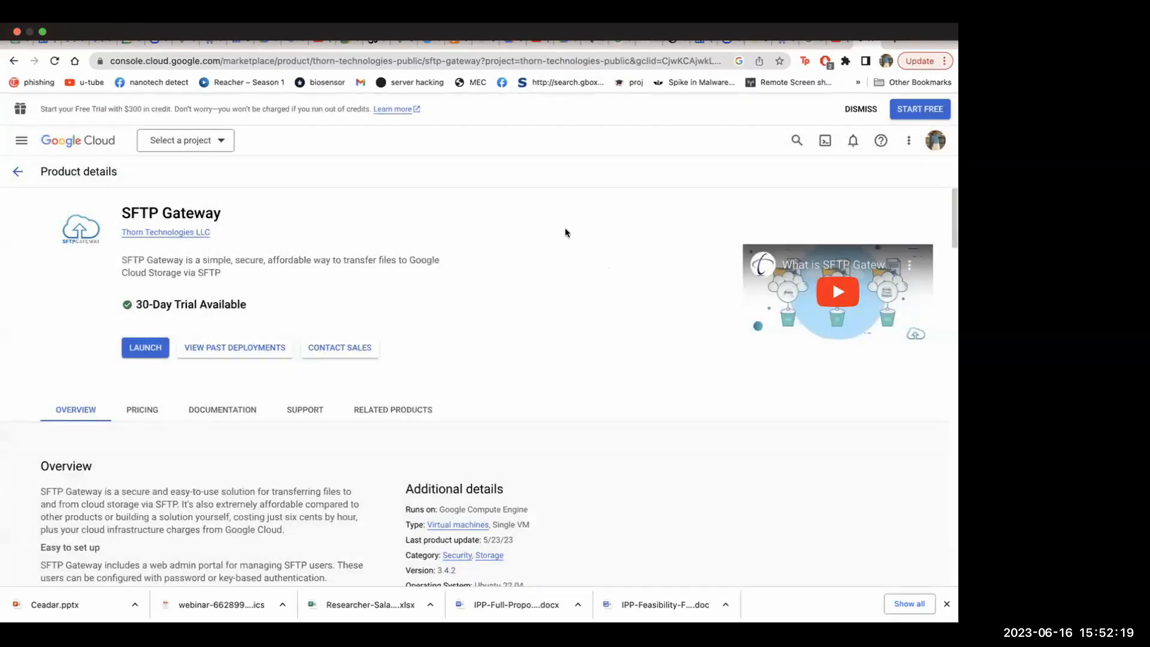
Launch SFTP Gateway and set the free trial sign-up's country to Ireland
{"action": "left_click", "coordinate": [145, 349]}
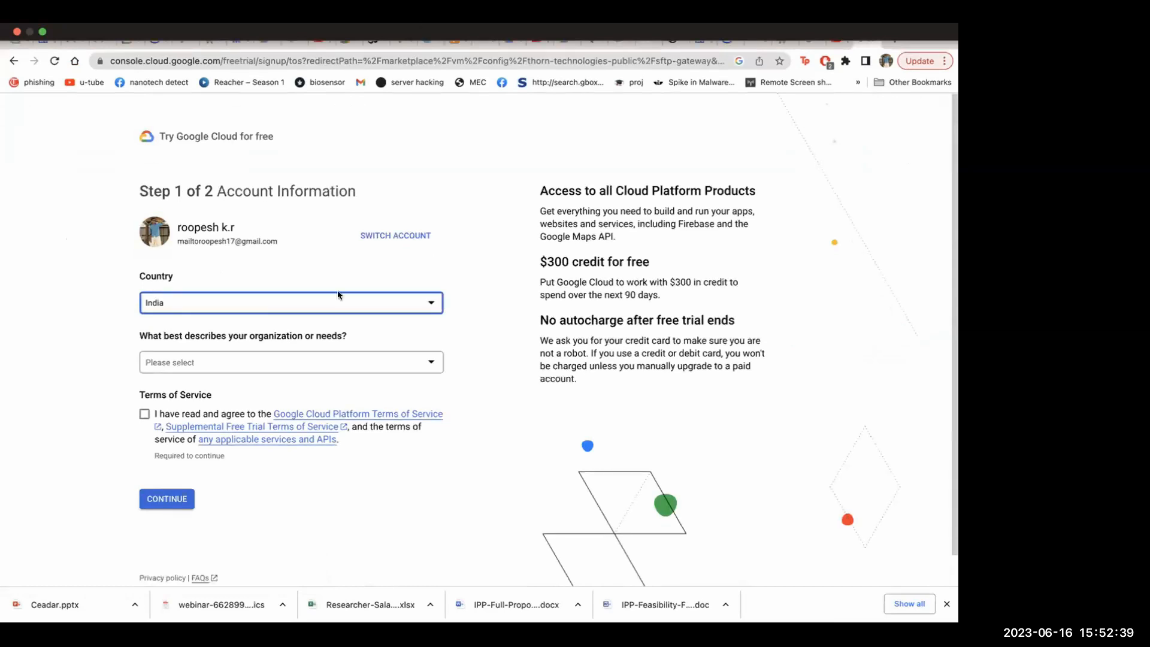
{"action": "left_click", "coordinate": [365, 295]}
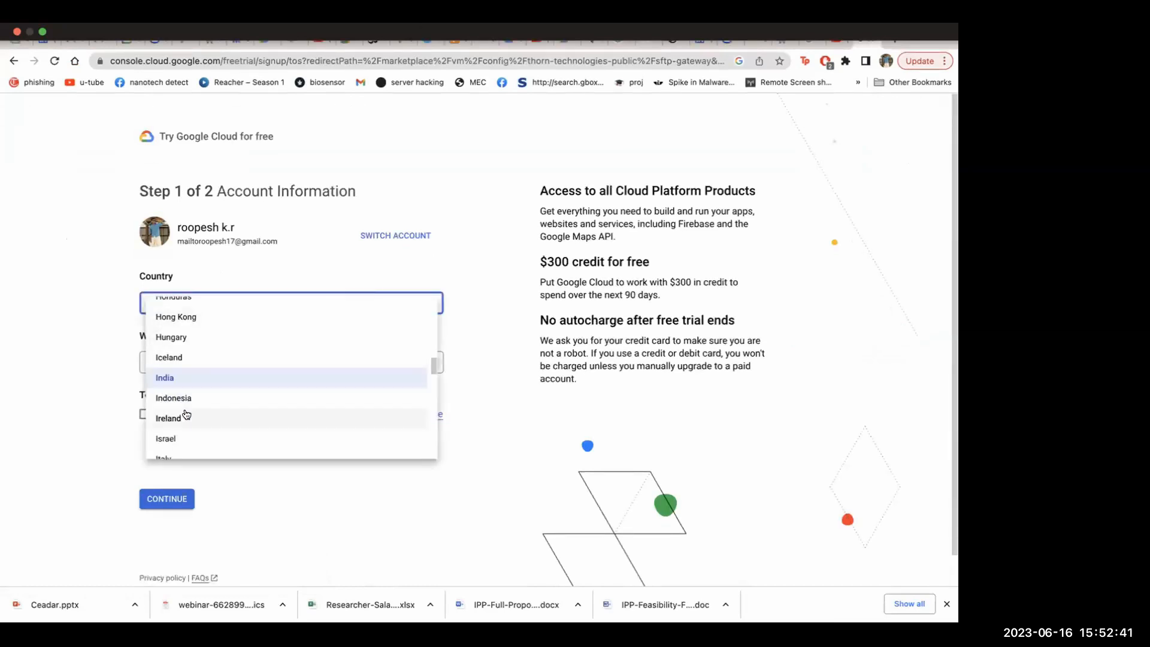
{"action": "left_click", "coordinate": [183, 418]}
Describe the organization or needs as Large company, then change the choice to Other
{"action": "left_click", "coordinate": [253, 359]}
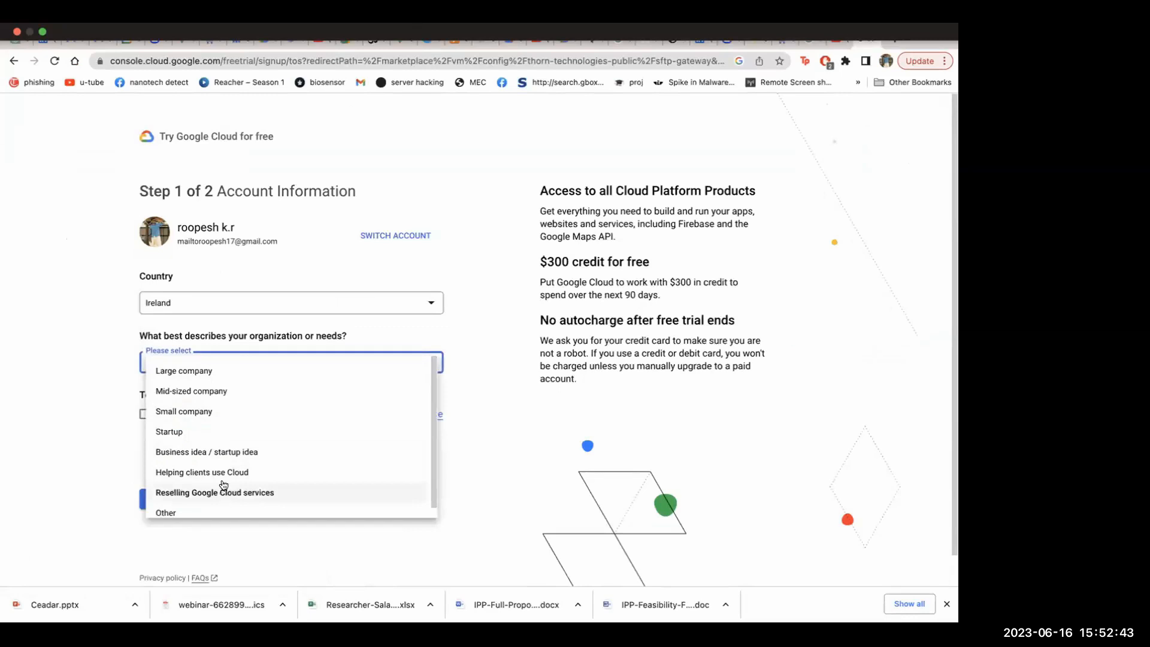
{"action": "left_click", "coordinate": [226, 373]}
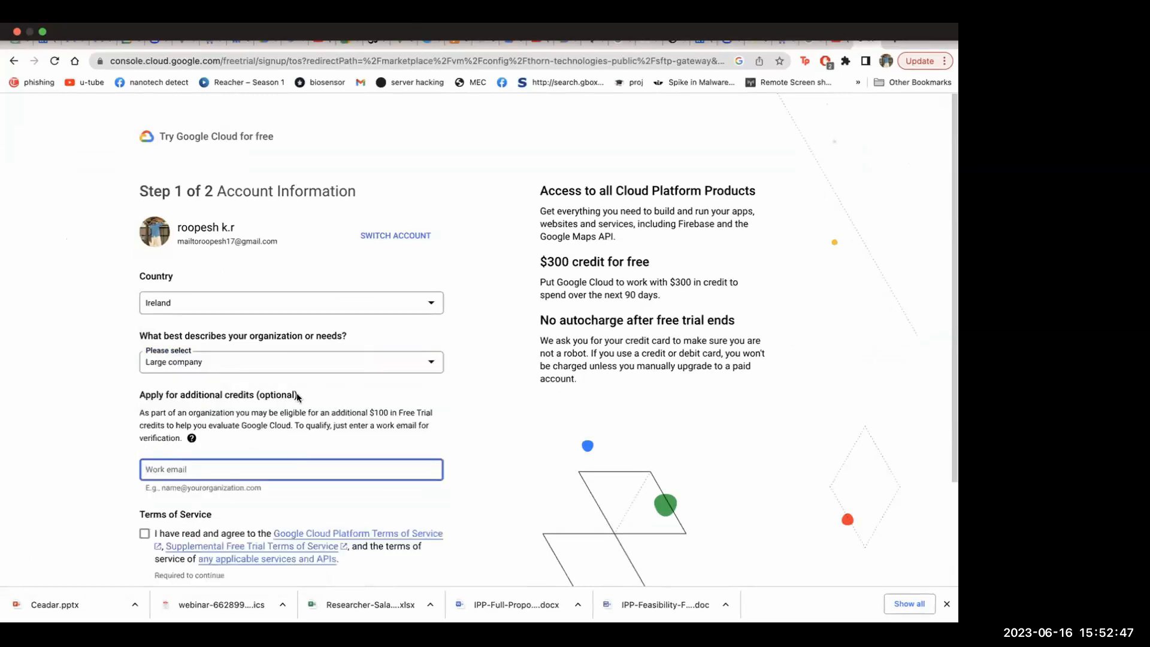
{"action": "scroll", "coordinate": [294, 396], "scroll_direction": "down", "scroll_amount": 2}
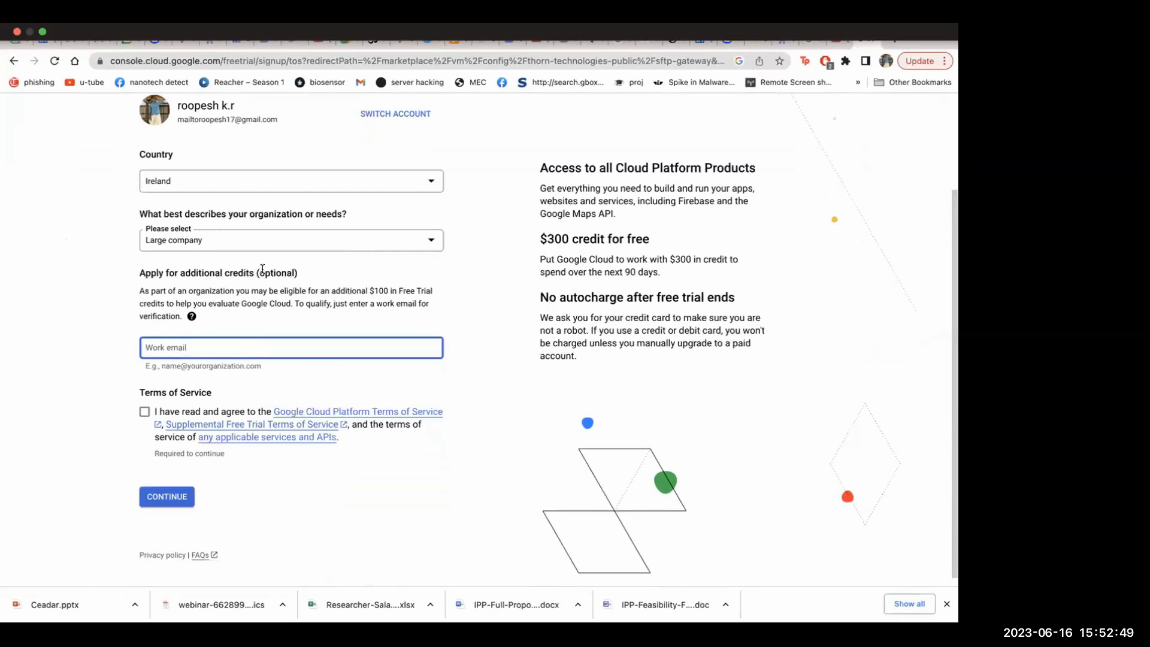
{"action": "left_click", "coordinate": [357, 243]}
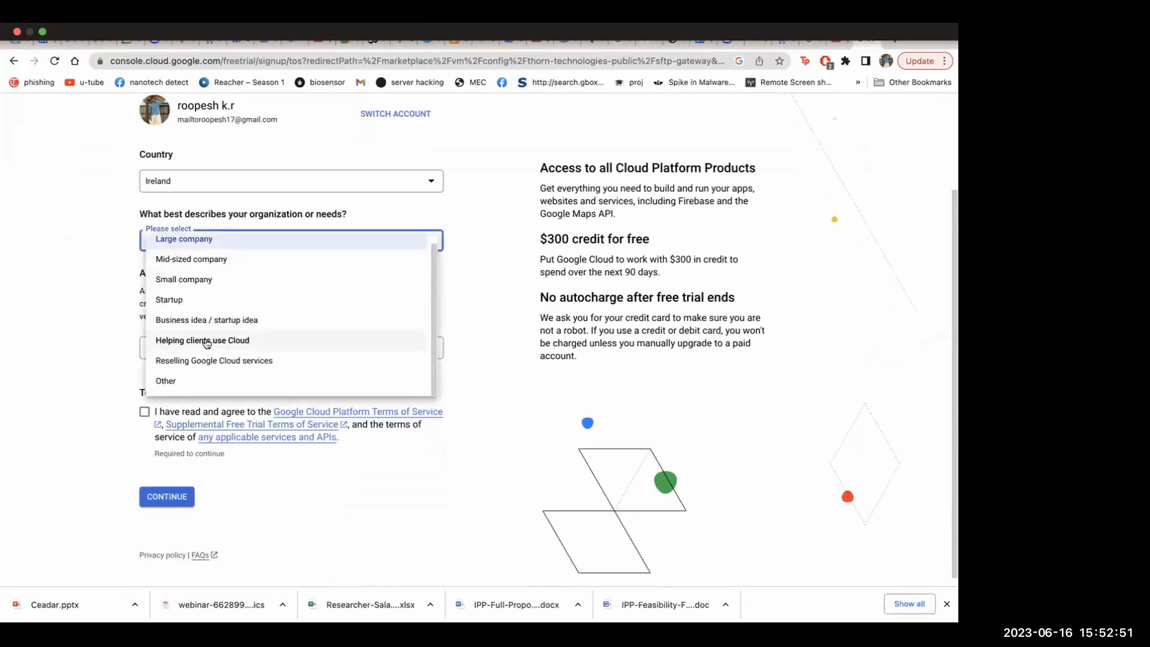
{"action": "left_click", "coordinate": [174, 387]}
{"action": "left_click", "coordinate": [180, 333]}
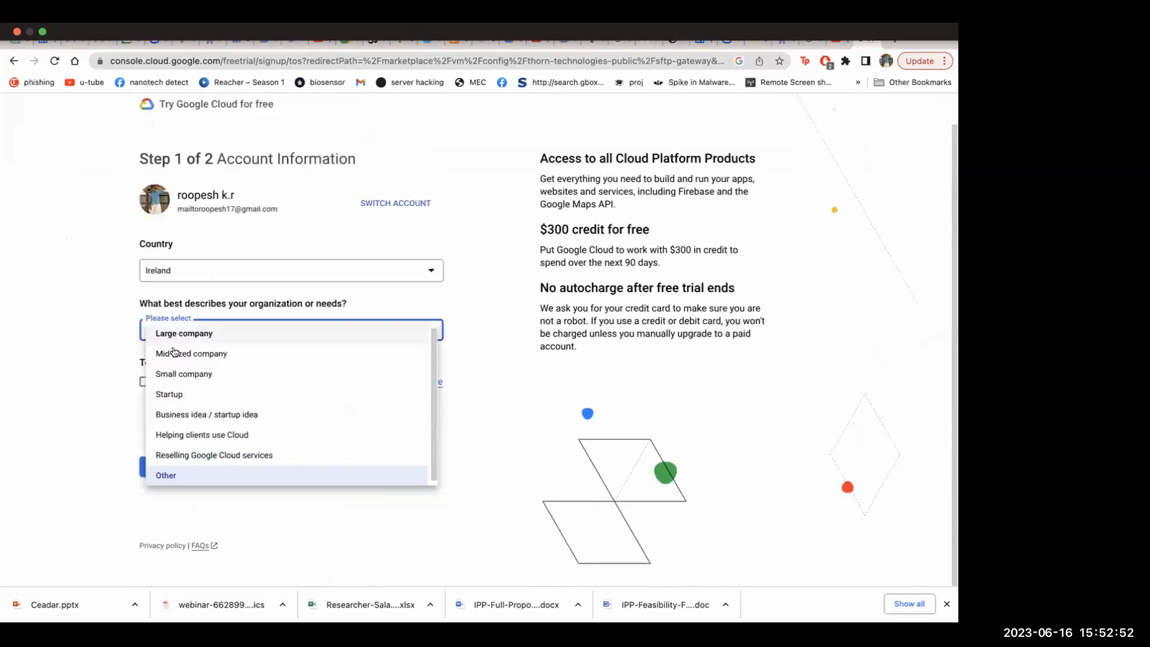
Accept the free trial terms of service and continue to the payment information verification
{"action": "left_click", "coordinate": [143, 382]}
{"action": "left_click", "coordinate": [144, 382]}
{"action": "left_click", "coordinate": [160, 470]}
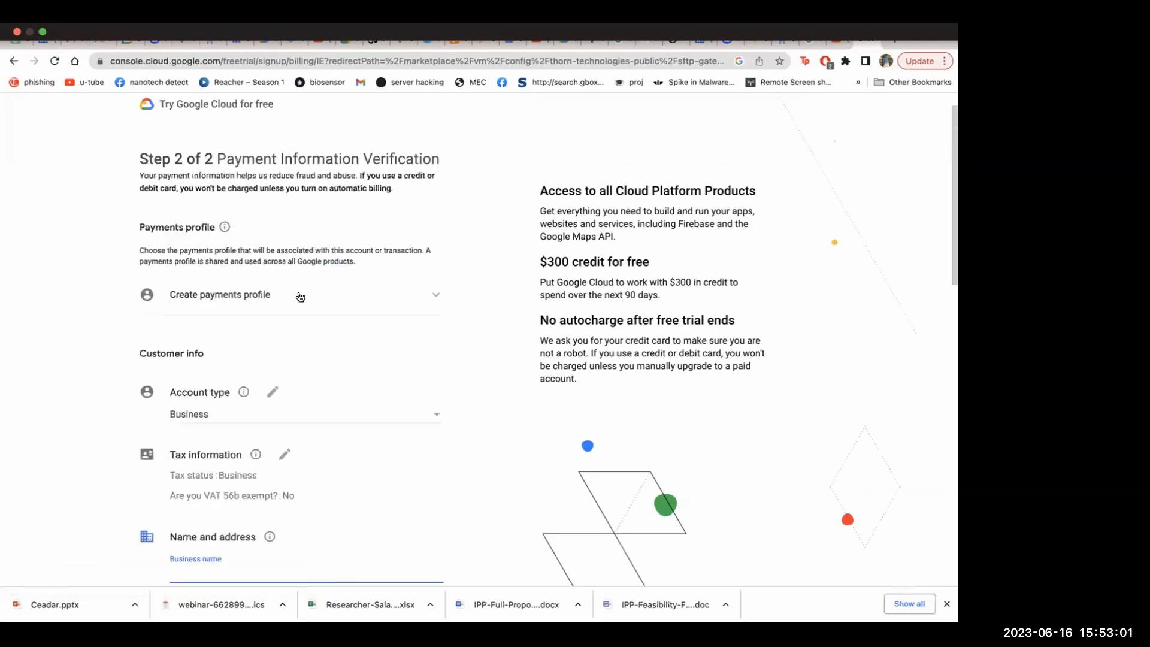
Review the payment verification form, including the customer info, address, primary contact and card fields
{"action": "scroll", "coordinate": [300, 296], "scroll_direction": "down", "scroll_amount": 4}
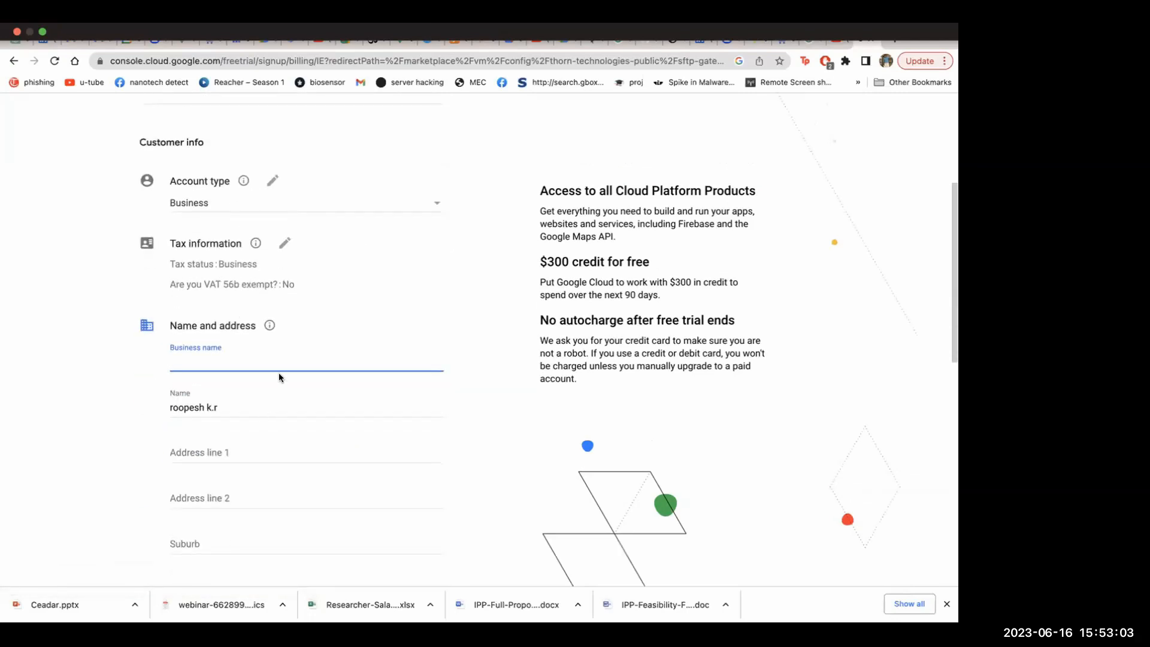
{"action": "scroll", "coordinate": [279, 373], "scroll_direction": "down", "scroll_amount": 4}
{"action": "scroll", "coordinate": [236, 280], "scroll_direction": "down", "scroll_amount": 7}
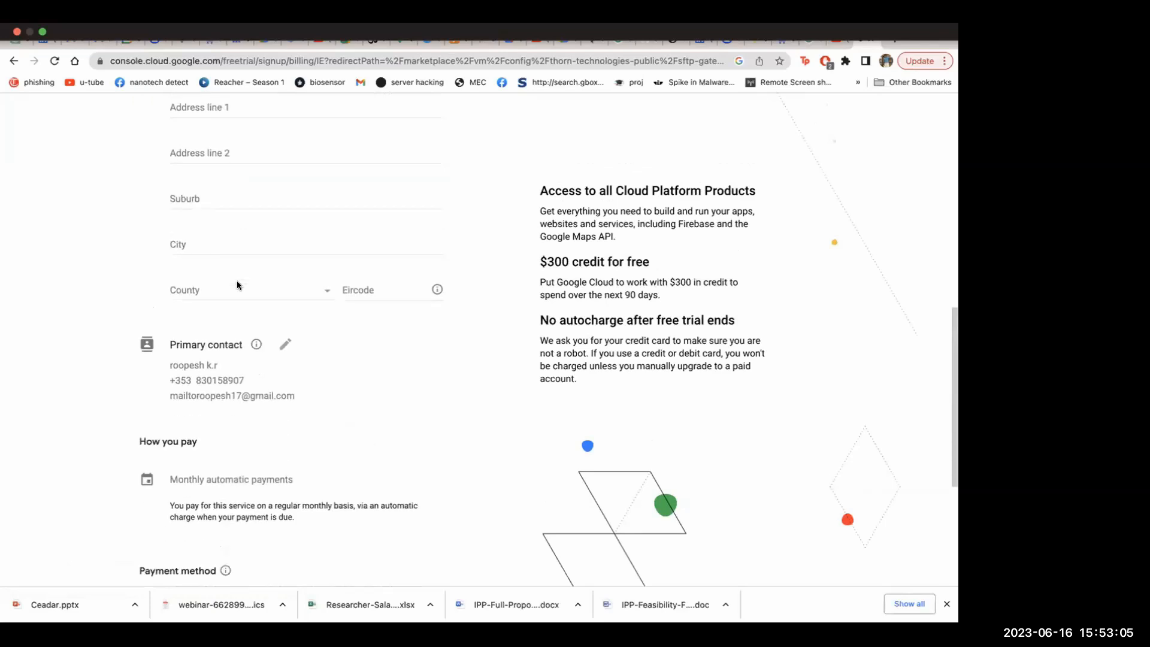
{"action": "left_click", "coordinate": [201, 346]}
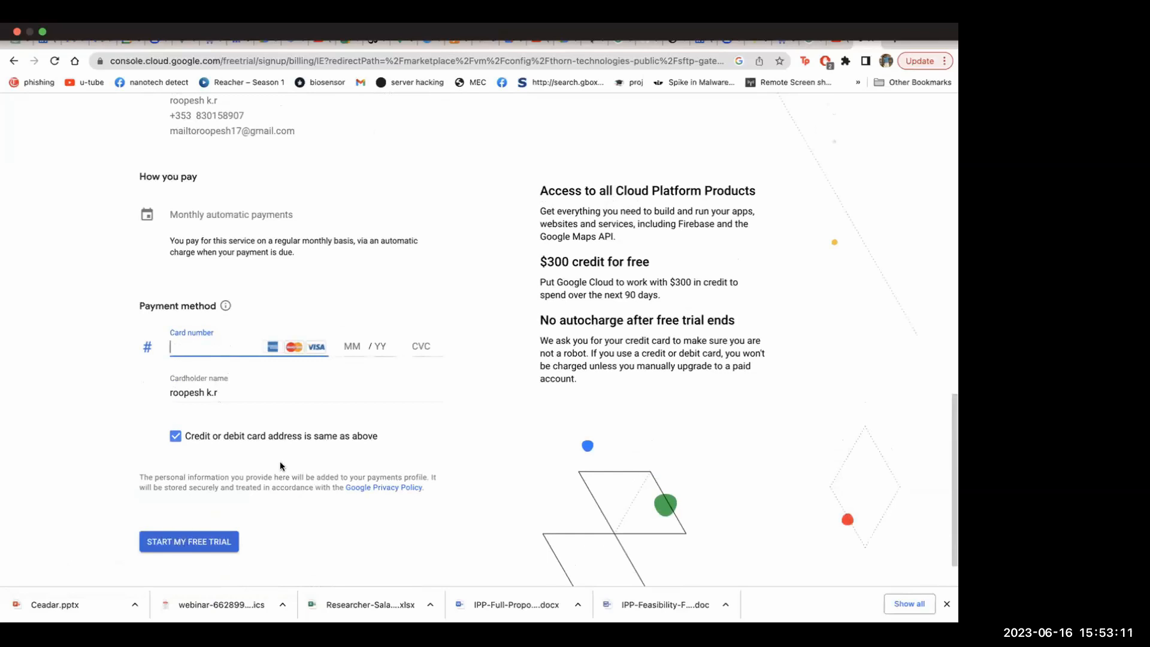
{"action": "scroll", "coordinate": [327, 401], "scroll_direction": "up", "scroll_amount": 10}
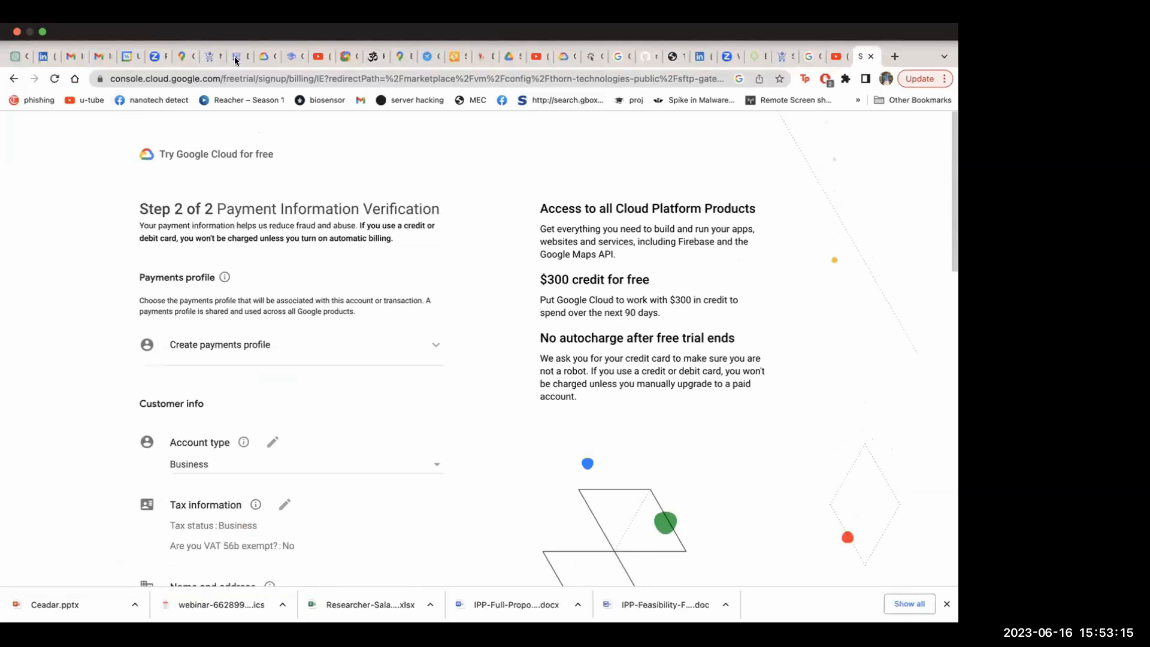
Return to the My First Project dashboard and open the overview of all products
{"action": "left_click", "coordinate": [235, 58]}
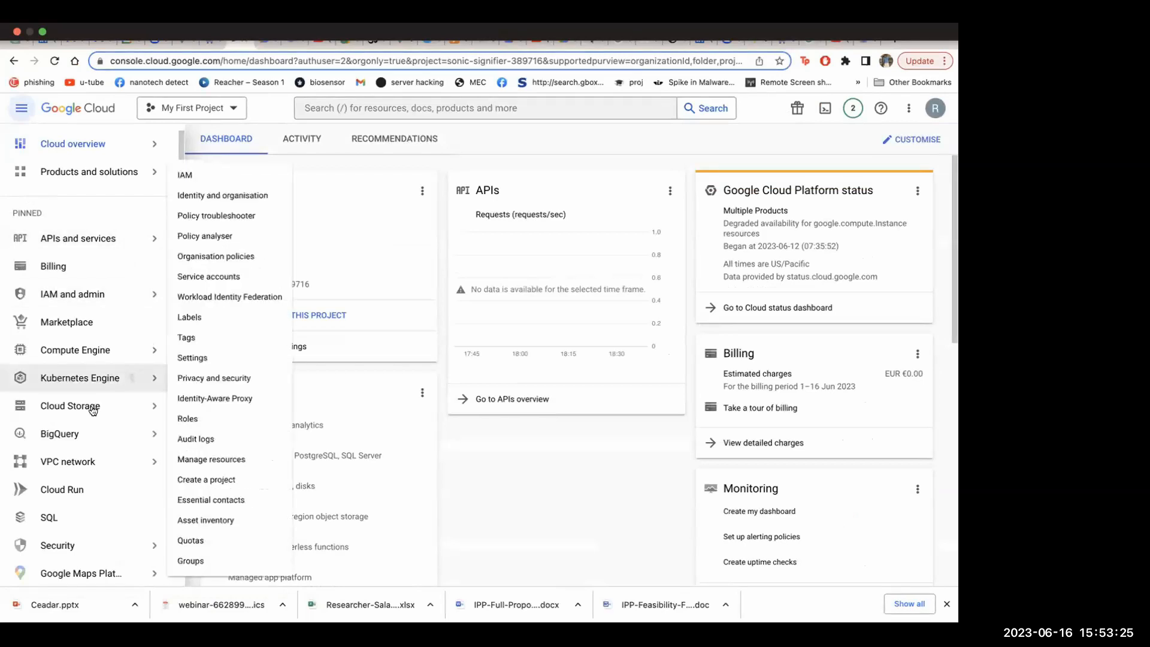
{"action": "mouse_move", "coordinate": [120, 144]}
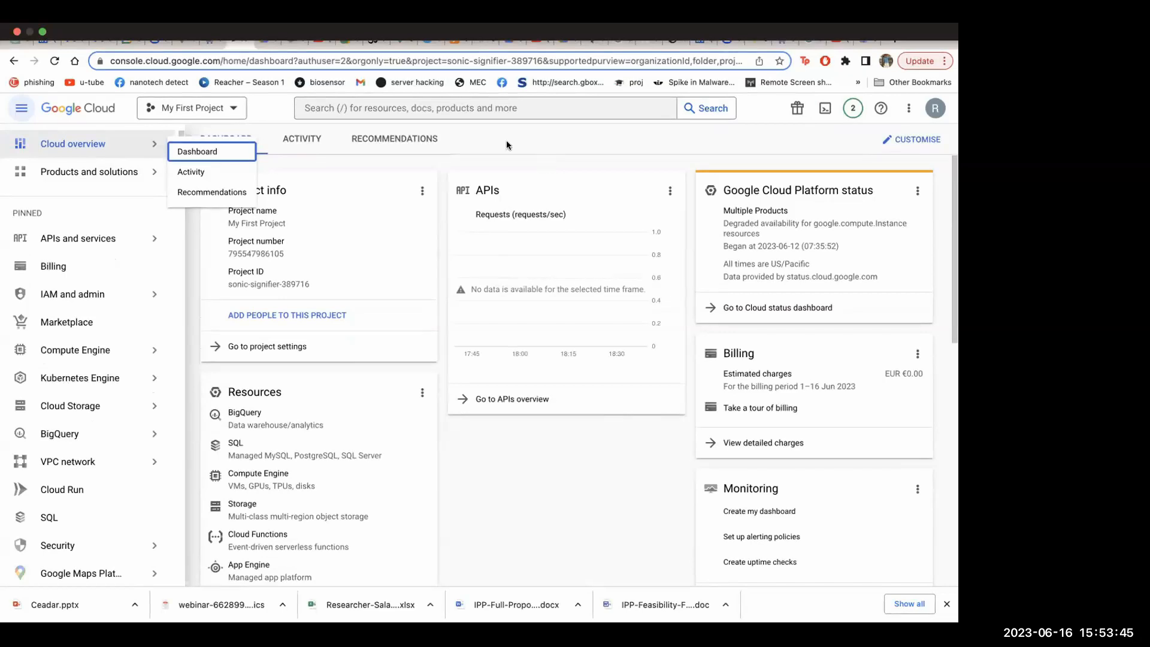
{"action": "mouse_move", "coordinate": [250, 34]}
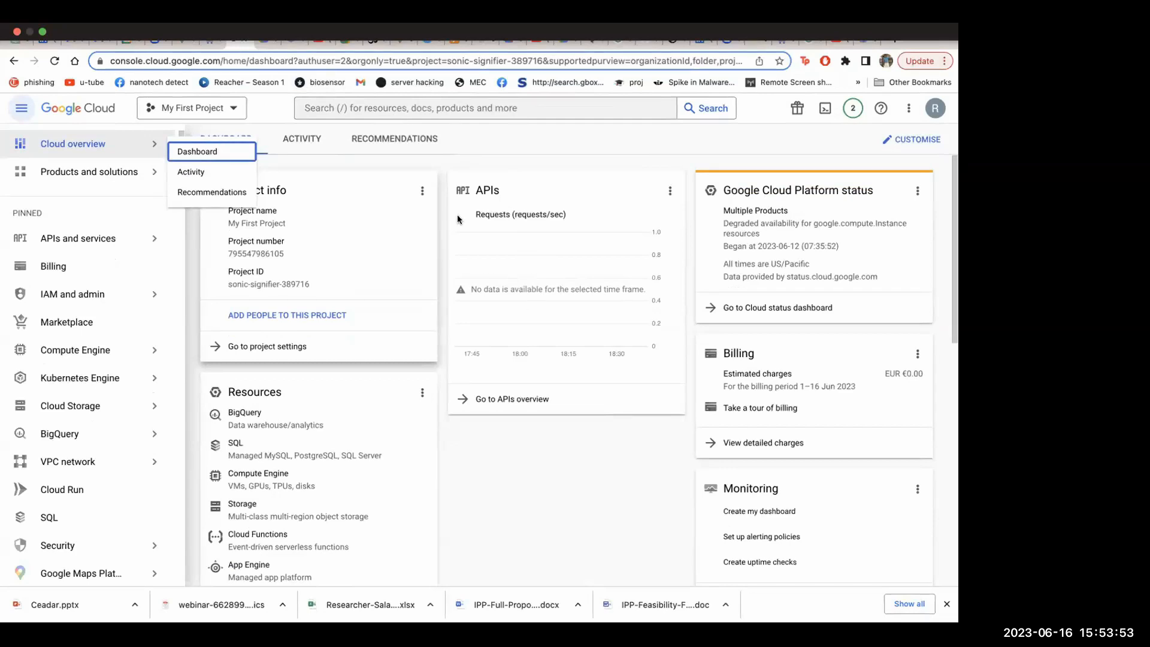
{"action": "mouse_move", "coordinate": [452, 35]}
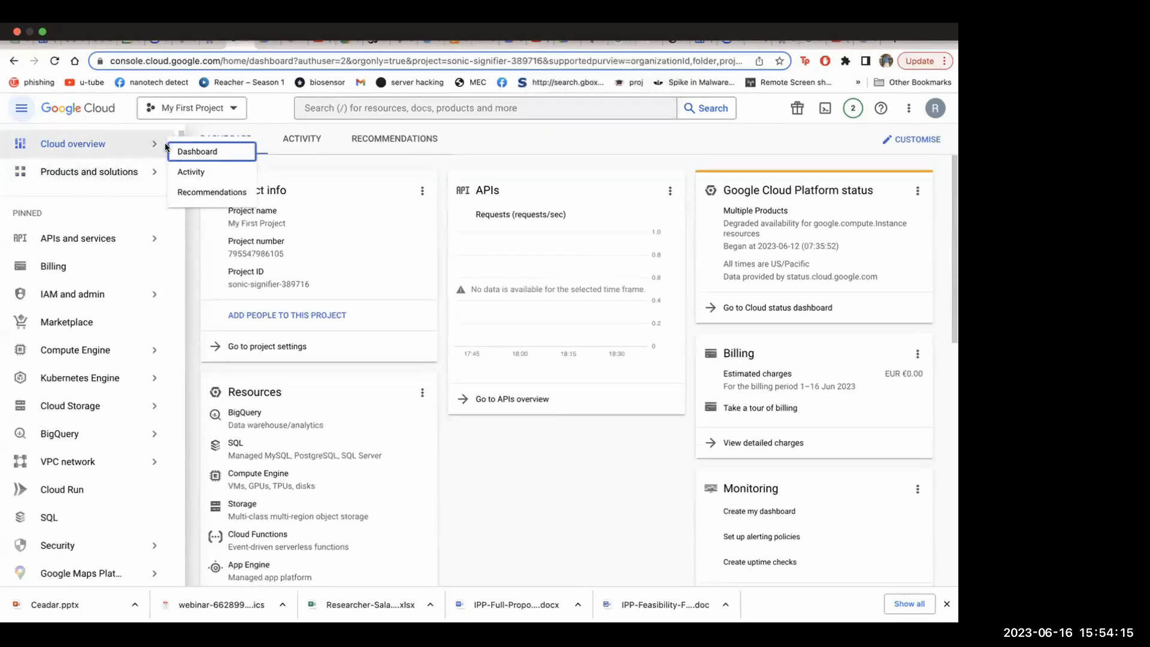
{"action": "mouse_move", "coordinate": [158, 148]}
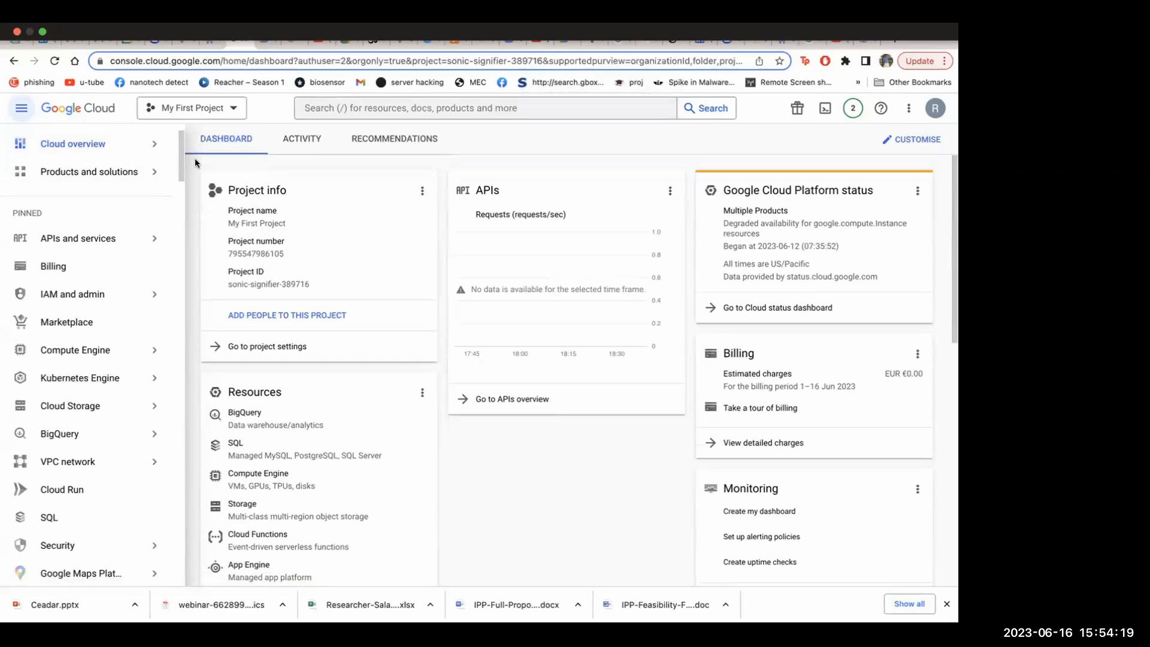
{"action": "mouse_move", "coordinate": [141, 174]}
{"action": "left_click", "coordinate": [193, 178]}
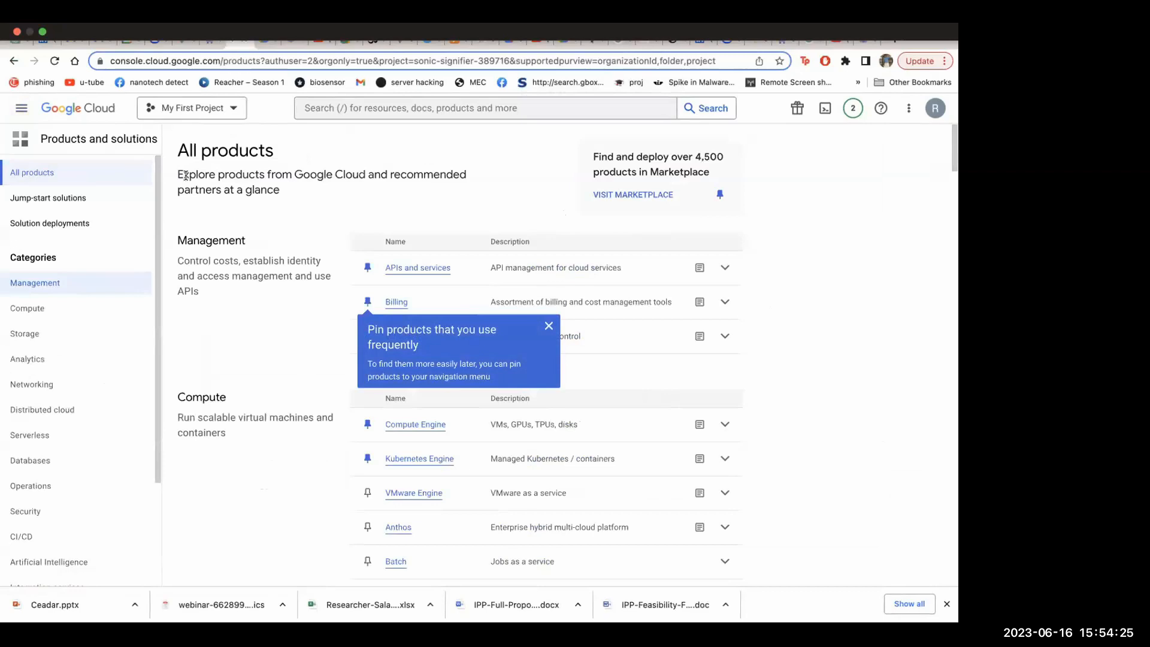
Examine the product overview from the Management and Compute categories down to Networking and Distributed cloud
{"action": "scroll", "coordinate": [613, 448], "scroll_direction": "down", "scroll_amount": 2}
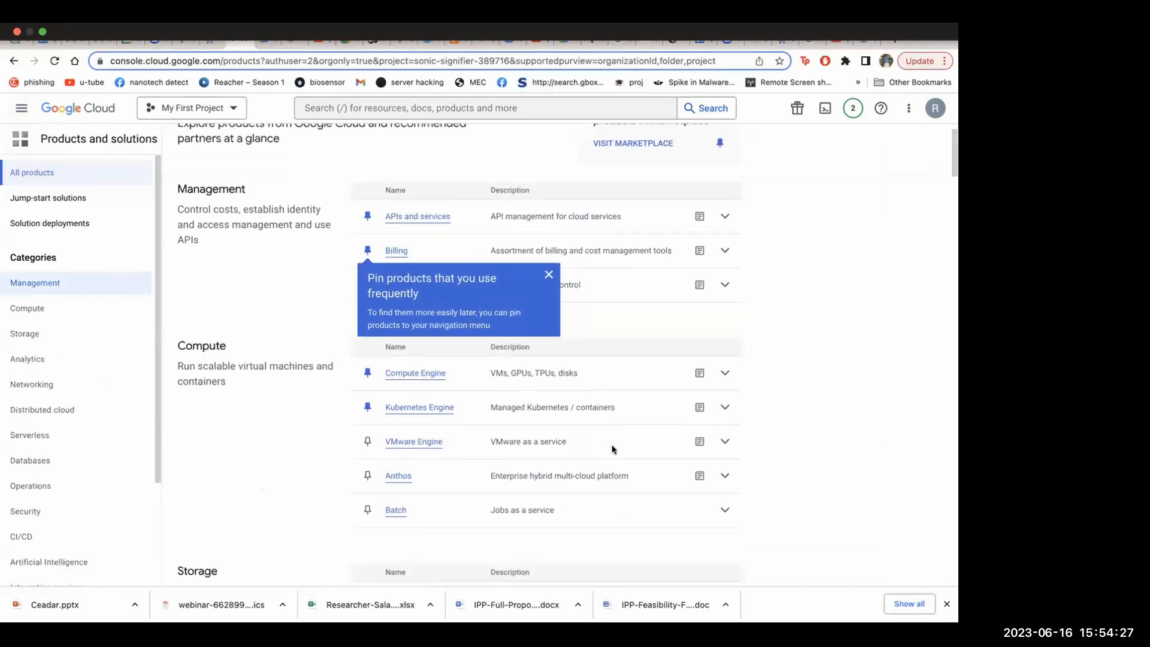
{"action": "scroll", "coordinate": [612, 448], "scroll_direction": "down", "scroll_amount": 2}
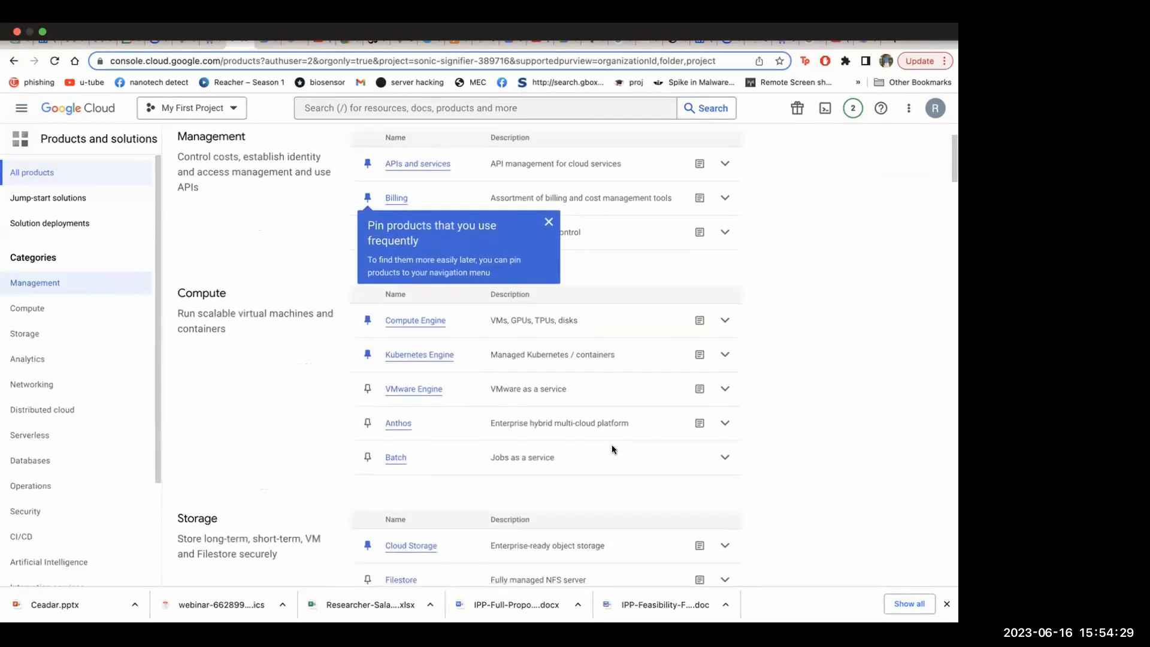
{"action": "scroll", "coordinate": [612, 448], "scroll_direction": "down", "scroll_amount": 7}
{"action": "scroll", "coordinate": [612, 448], "scroll_direction": "down", "scroll_amount": 4}
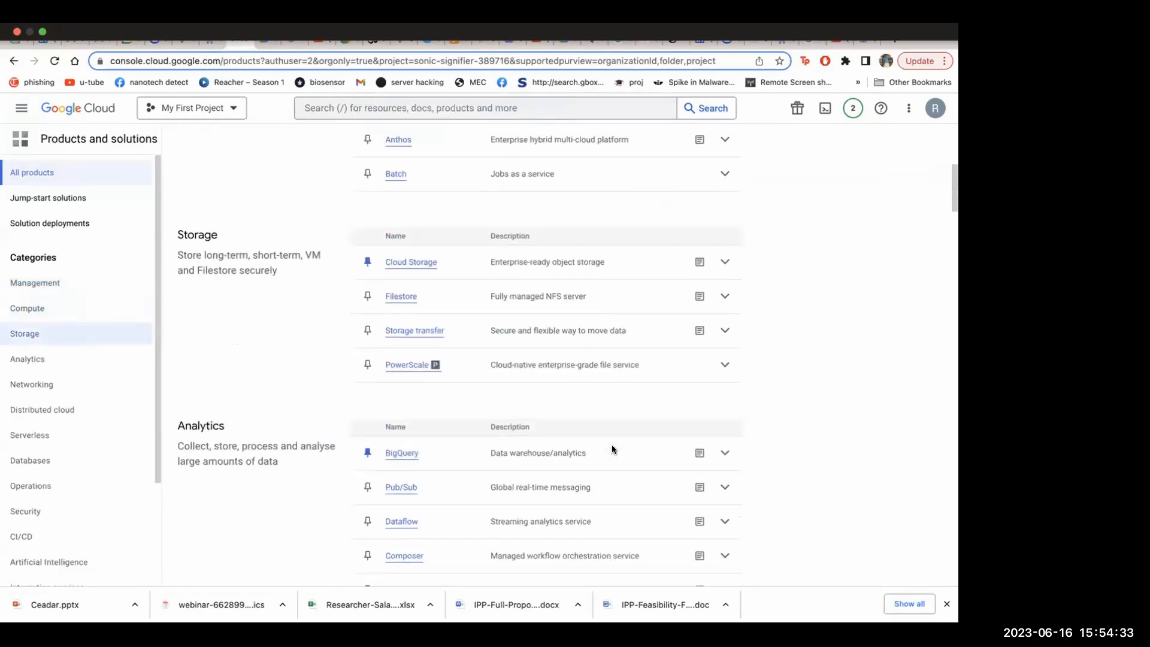
{"action": "scroll", "coordinate": [612, 448], "scroll_direction": "down", "scroll_amount": 14}
{"action": "scroll", "coordinate": [612, 449], "scroll_direction": "down", "scroll_amount": 11}
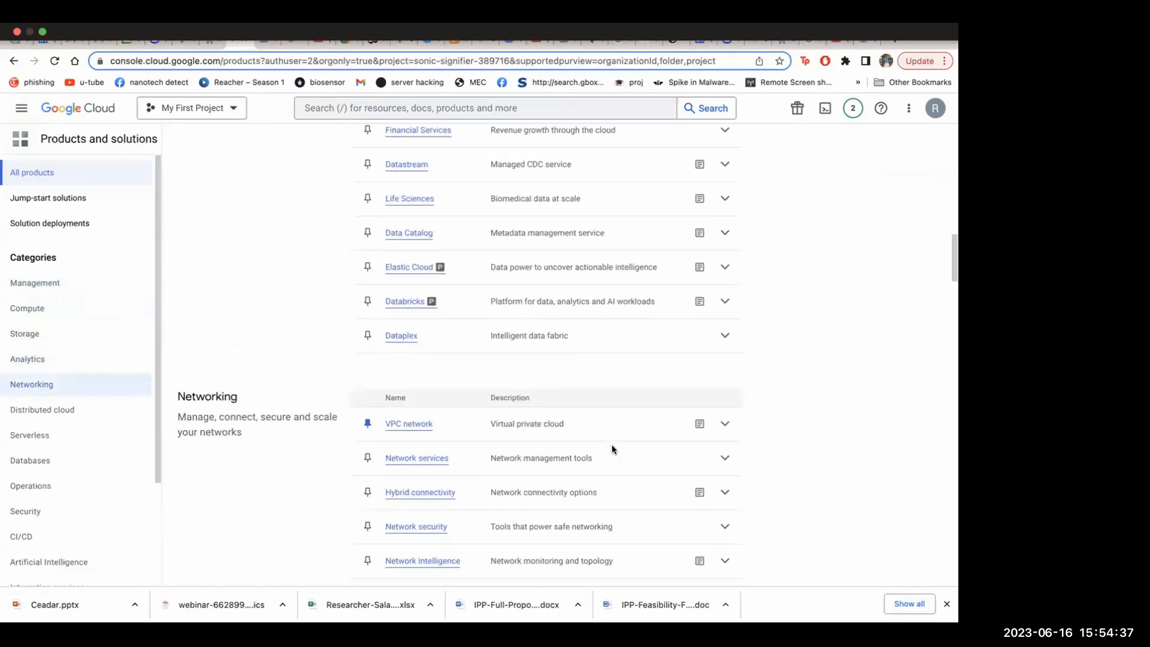
{"action": "scroll", "coordinate": [612, 449], "scroll_direction": "down", "scroll_amount": 12}
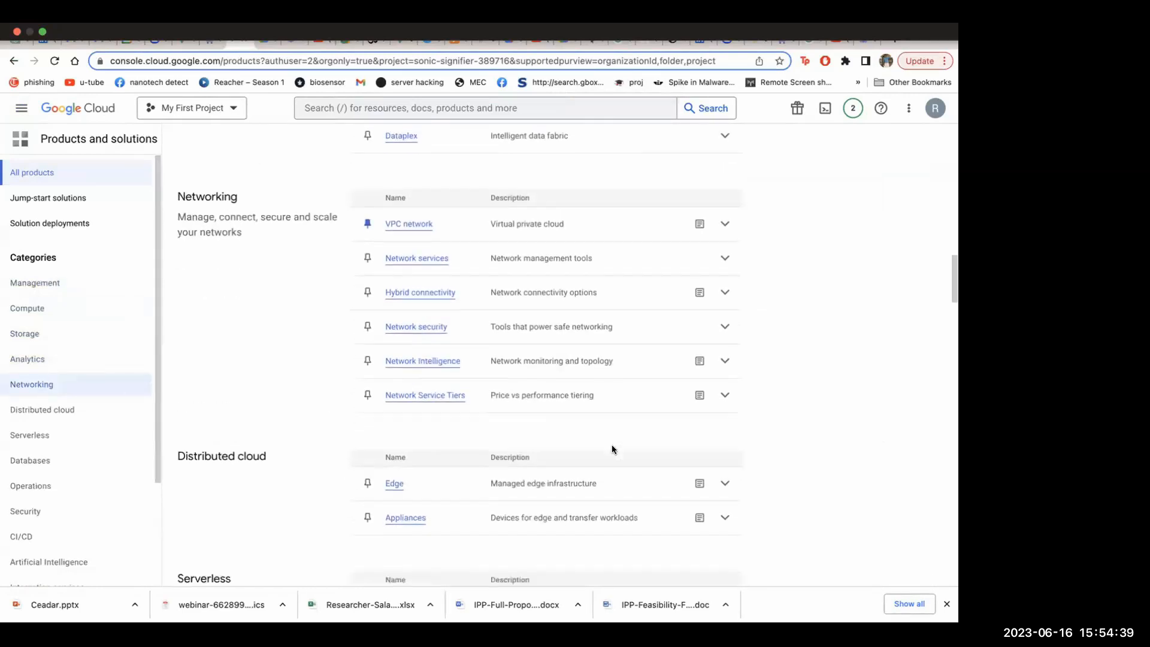
View the Distributed cloud and Serverless products, return to the start of All products and dismiss the product pinning tip
{"action": "scroll", "coordinate": [613, 449], "scroll_direction": "down", "scroll_amount": 2}
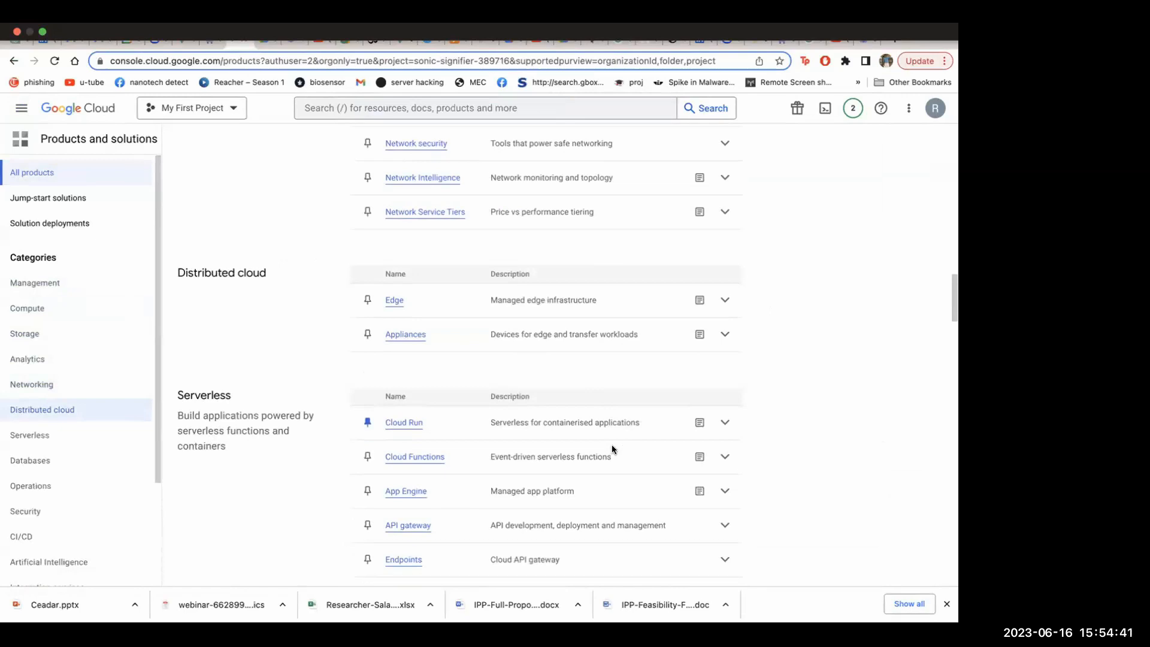
{"action": "scroll", "coordinate": [612, 449], "scroll_direction": "down", "scroll_amount": 7}
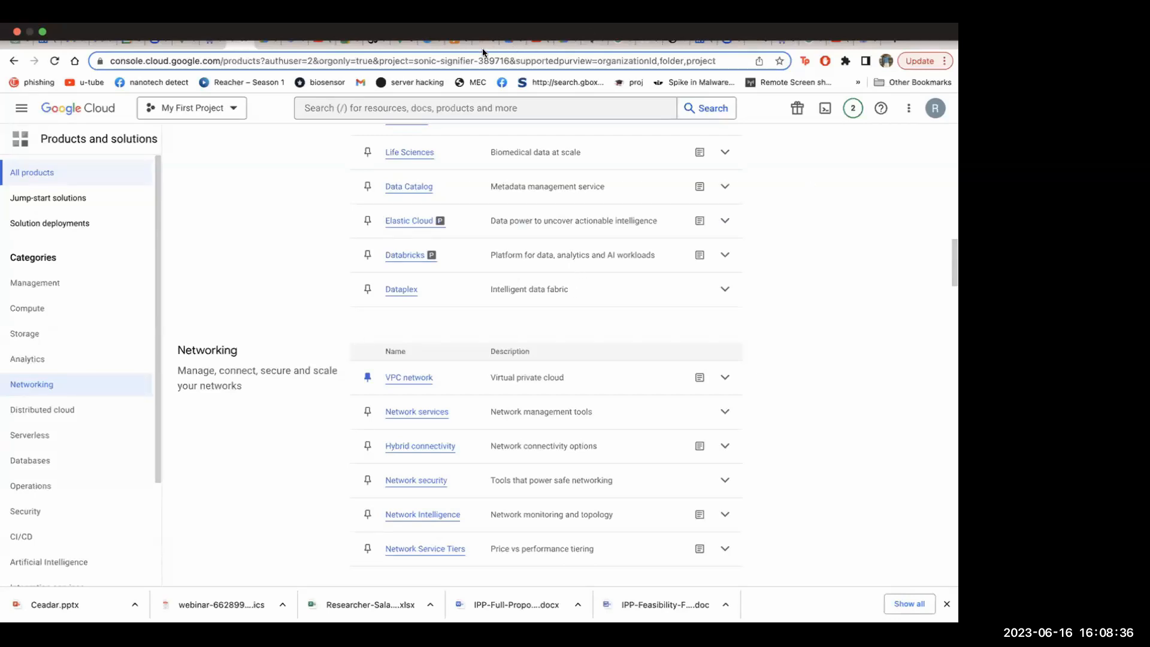
{"action": "scroll", "coordinate": [260, 236], "scroll_direction": "up", "scroll_amount": 5}
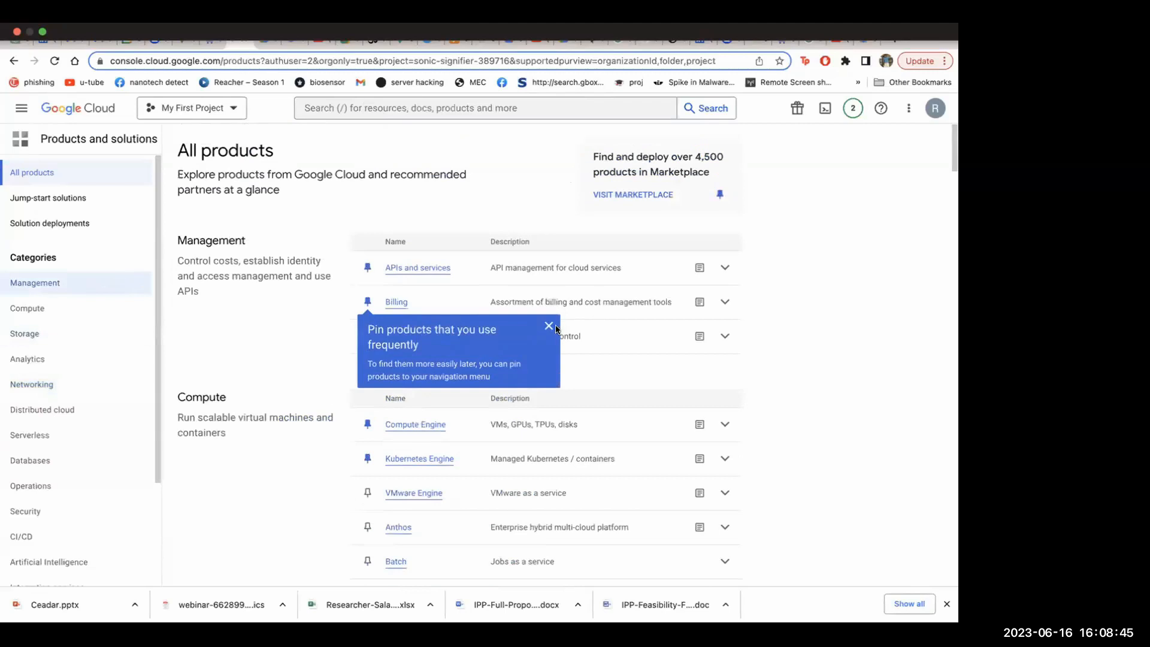
{"action": "left_click", "coordinate": [549, 326]}
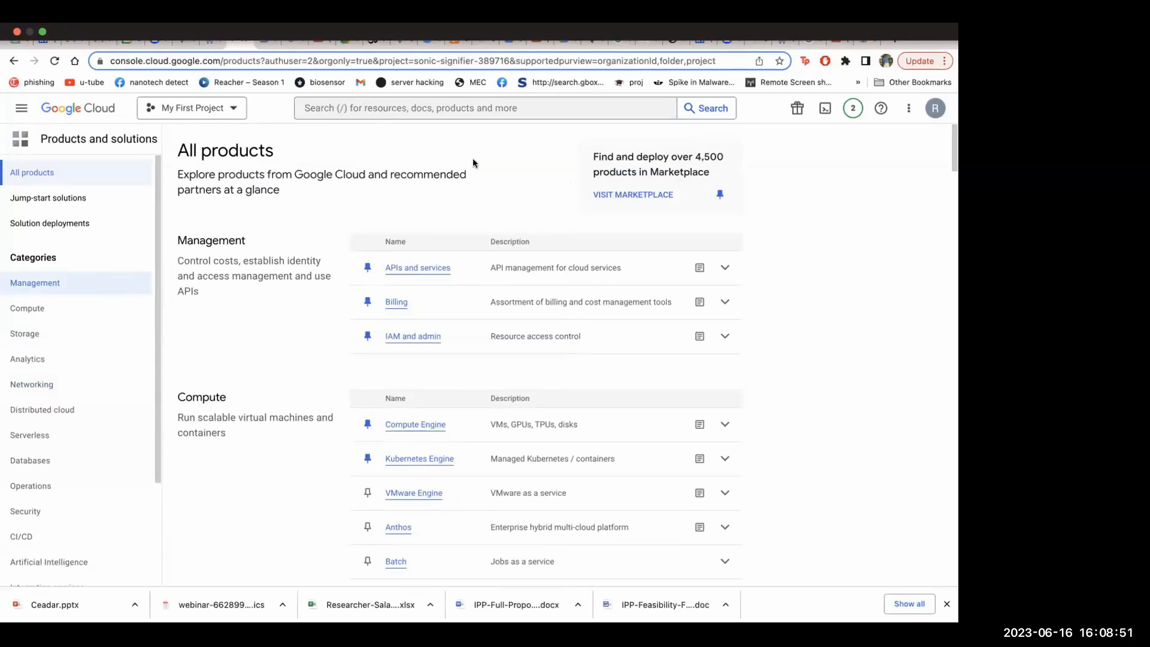
Review the Management, Compute and Storage products, then open Compute Engine and start creating a VM instance
{"action": "scroll", "coordinate": [369, 244], "scroll_direction": "down", "scroll_amount": 1}
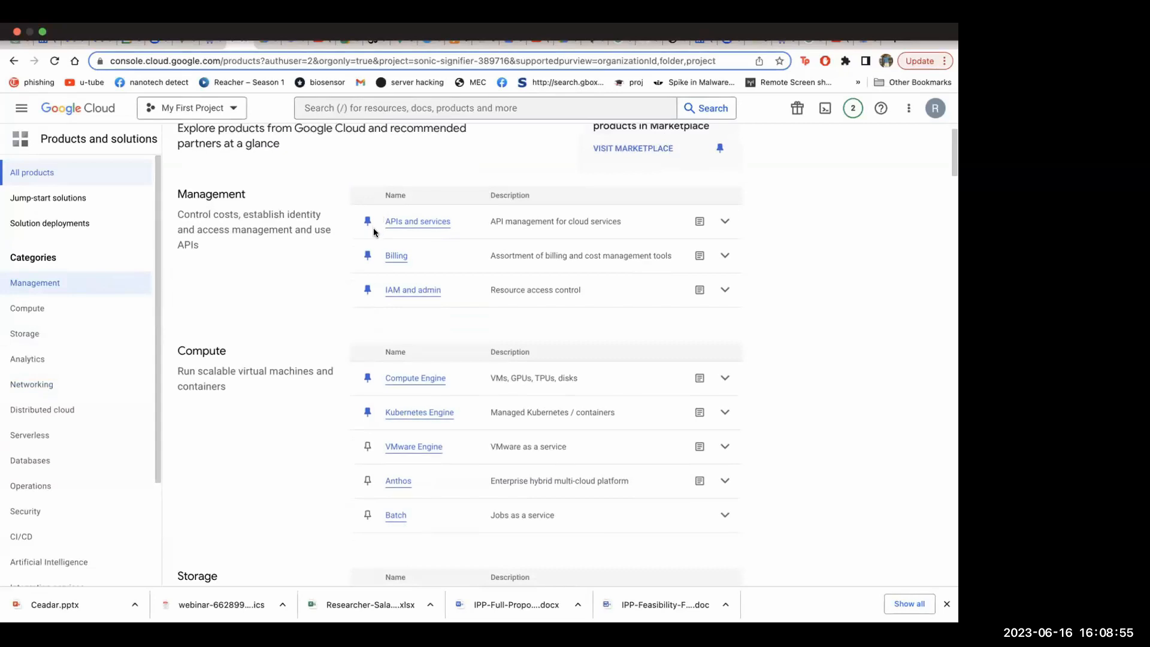
{"action": "scroll", "coordinate": [350, 247], "scroll_direction": "down", "scroll_amount": 2}
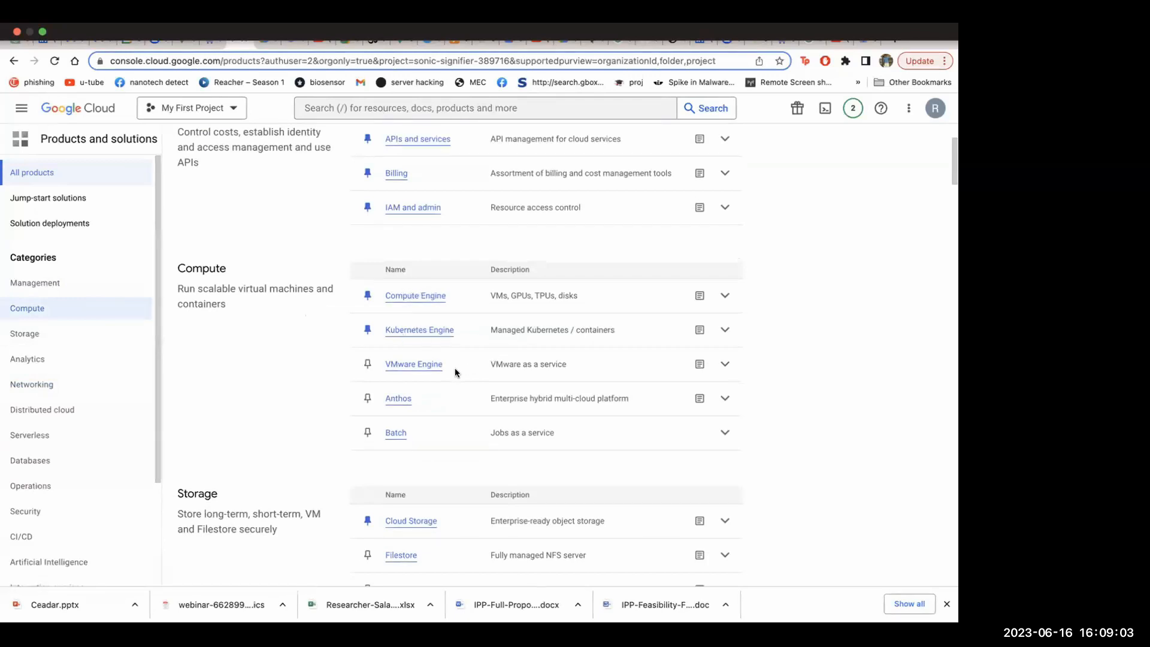
{"action": "scroll", "coordinate": [455, 372], "scroll_direction": "down", "scroll_amount": 3}
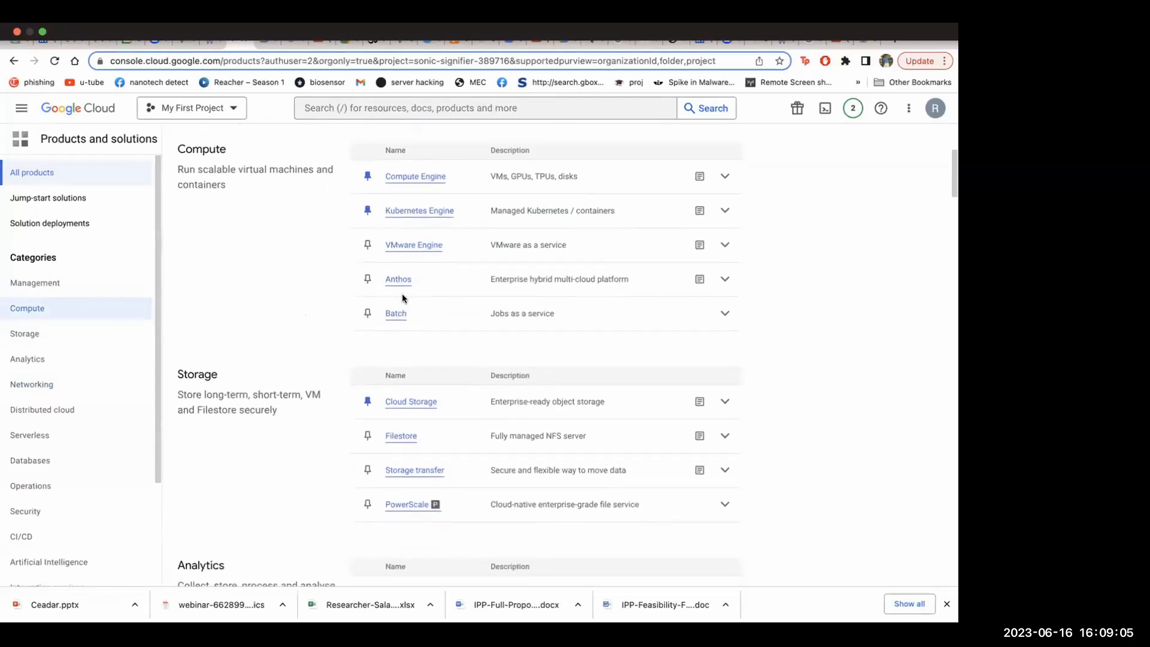
{"action": "scroll", "coordinate": [494, 282], "scroll_direction": "down", "scroll_amount": 3}
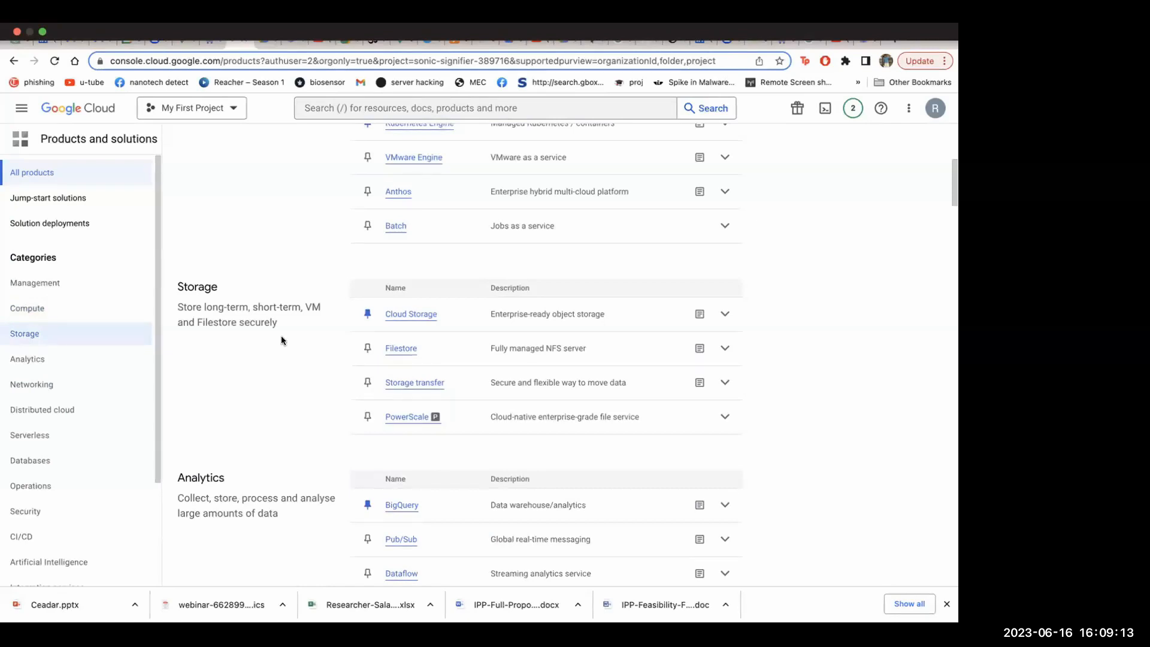
{"action": "scroll", "coordinate": [371, 268], "scroll_direction": "up", "scroll_amount": 3}
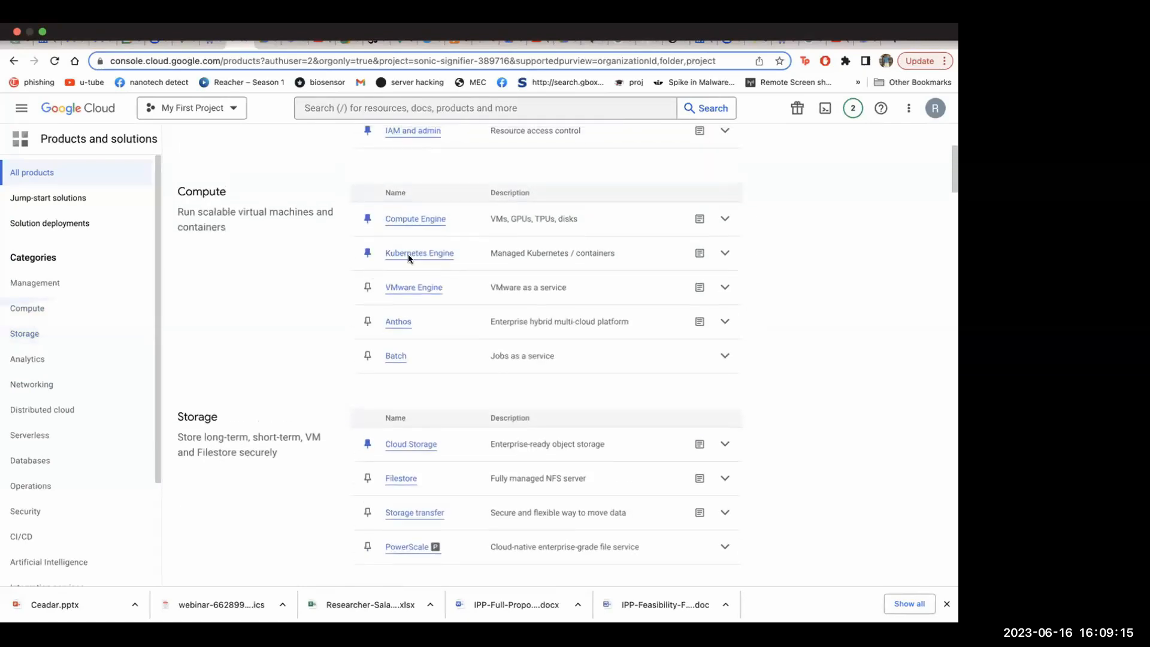
{"action": "left_click", "coordinate": [419, 220]}
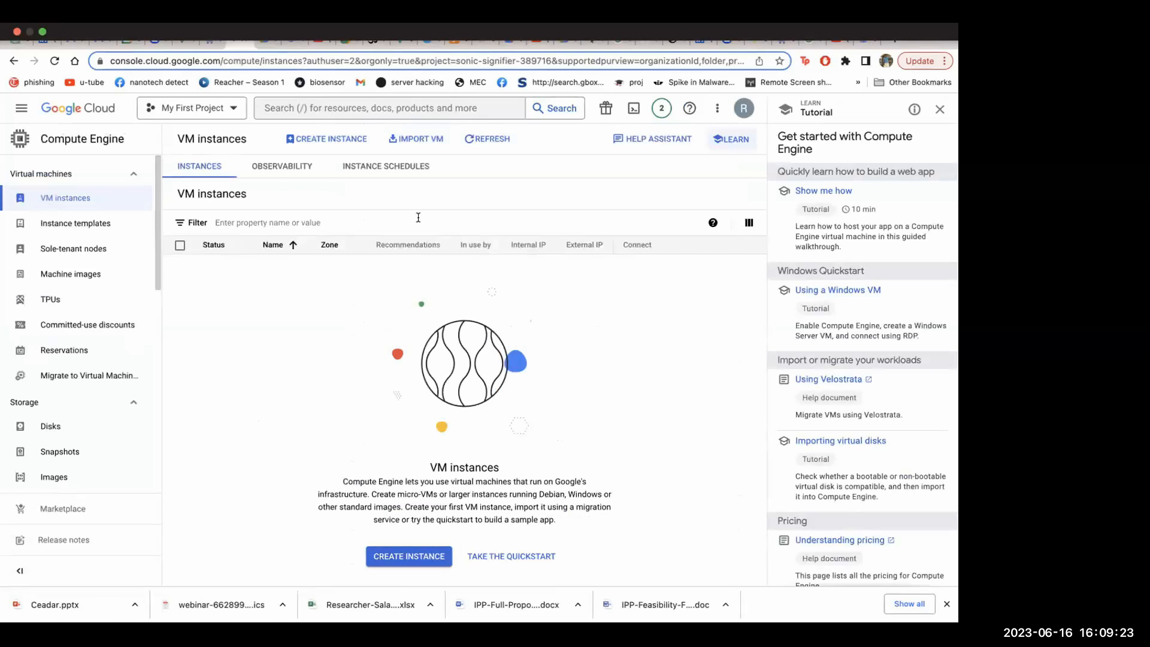
{"action": "left_click", "coordinate": [421, 559]}
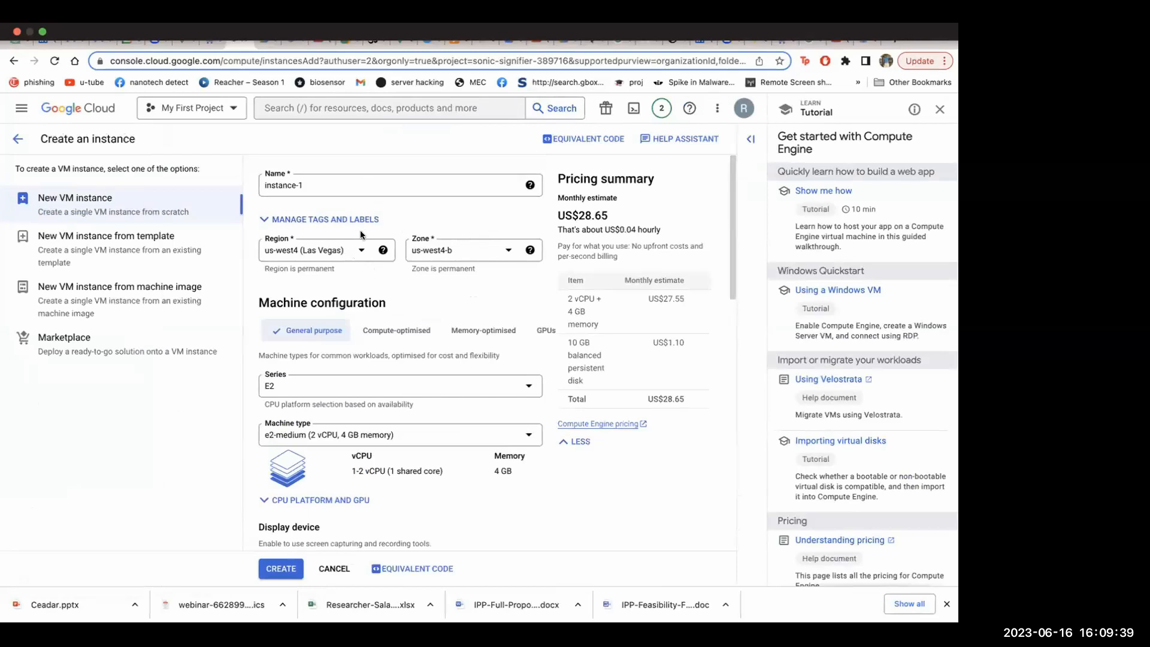
Replace the default name of the VM instance with "first"
{"action": "left_click_drag", "start_coordinate": [386, 190], "coordinate": [235, 185]}
{"action": "key", "text": "BackSpace"}
{"action": "type", "text": "first"}
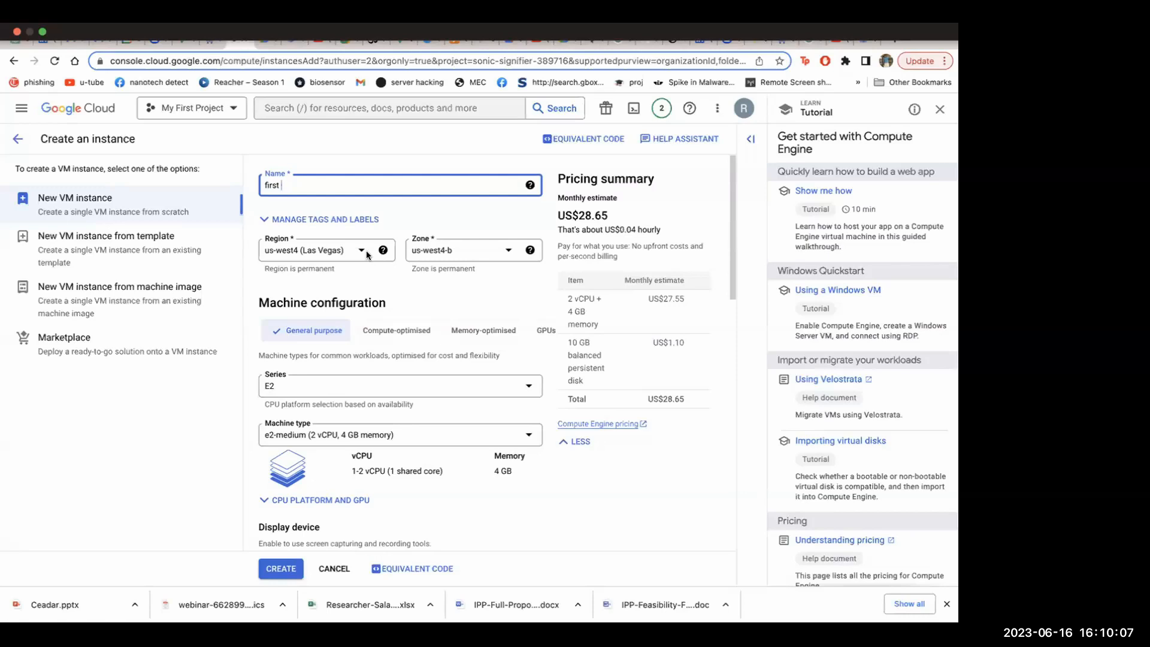
Review the General purpose series options in the machine configuration, from C3 down to N1
{"action": "scroll", "coordinate": [429, 293], "scroll_direction": "down", "scroll_amount": 2}
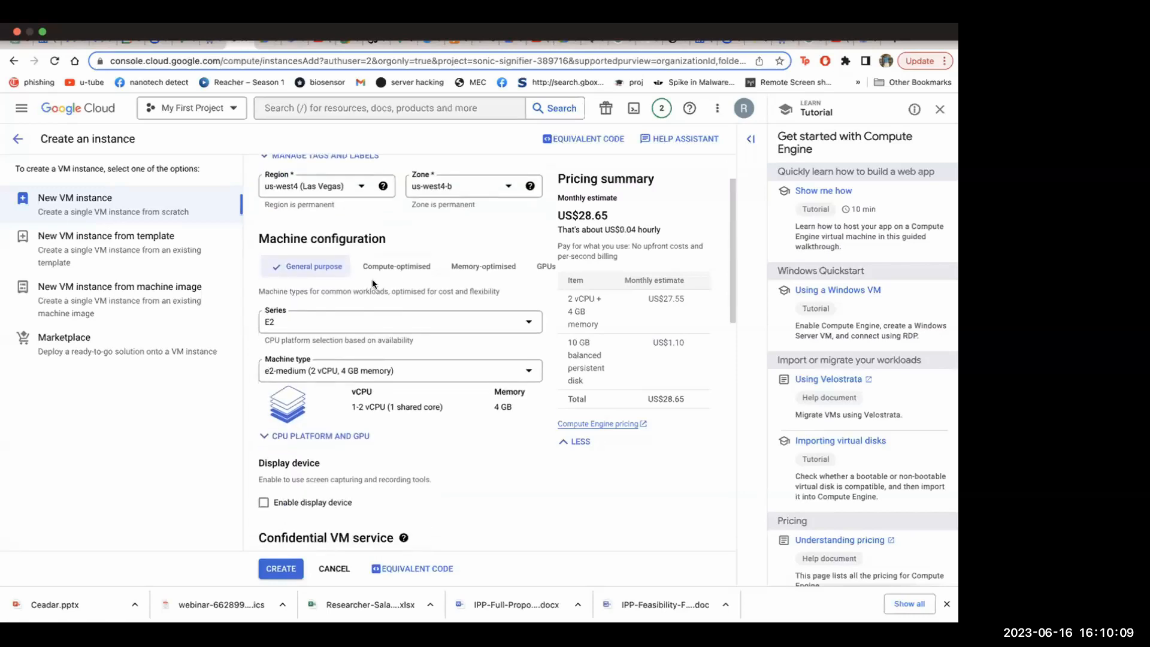
{"action": "scroll", "coordinate": [478, 260], "scroll_direction": "down", "scroll_amount": 2}
{"action": "scroll", "coordinate": [383, 244], "scroll_direction": "up", "scroll_amount": 4}
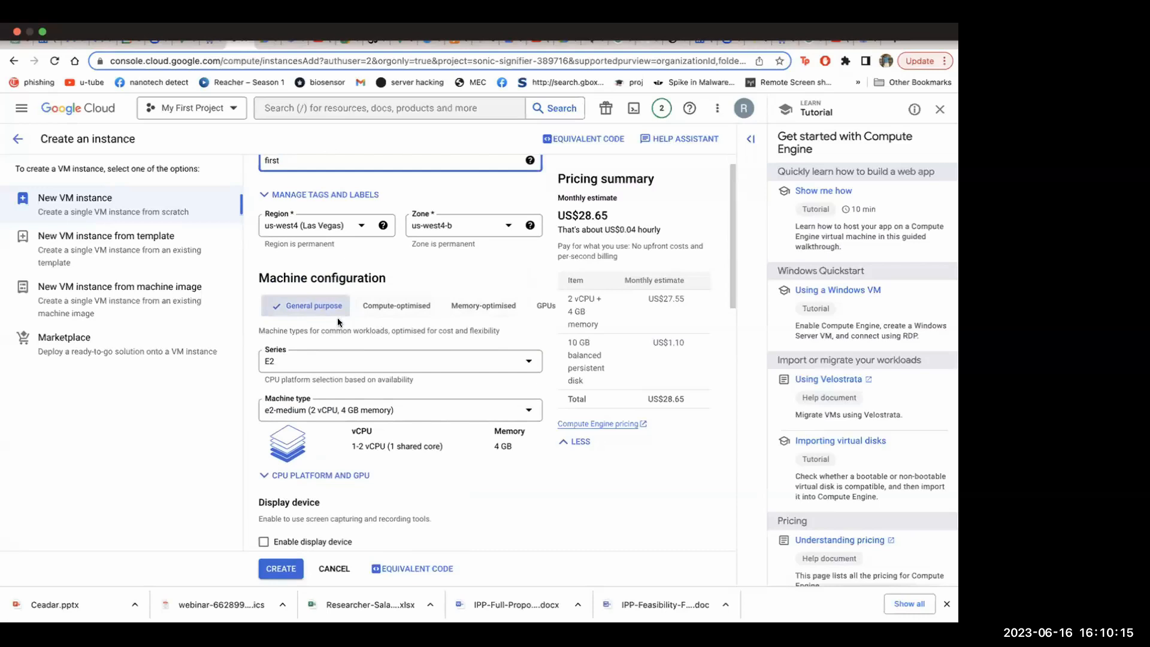
{"action": "left_click", "coordinate": [437, 360]}
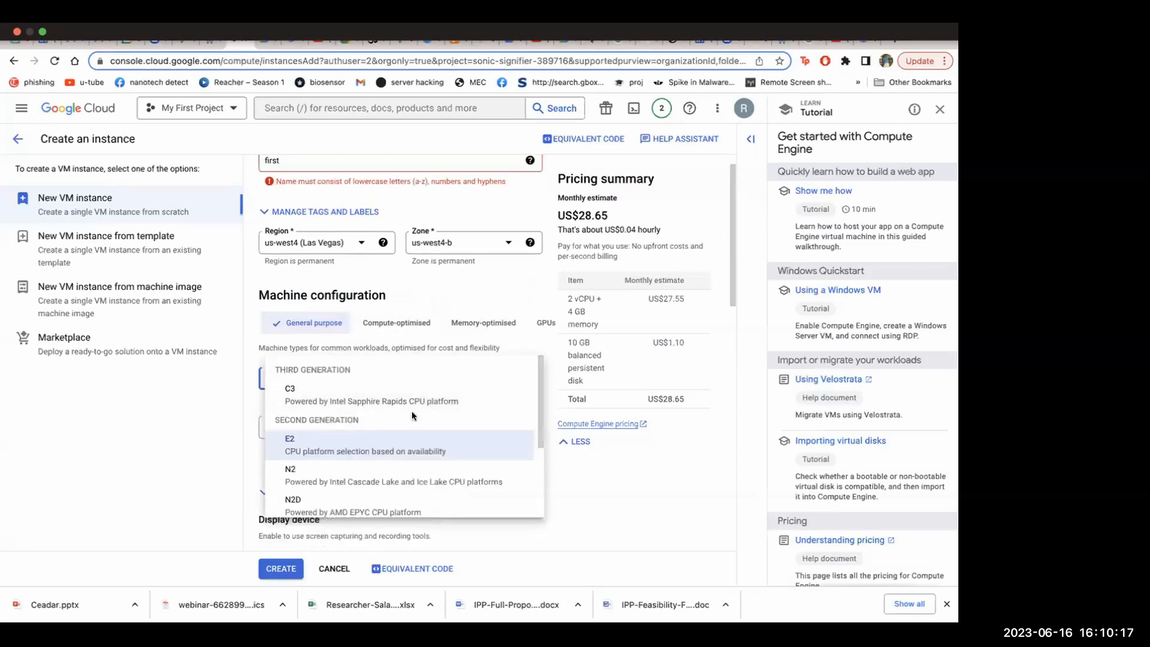
{"action": "scroll", "coordinate": [413, 411], "scroll_direction": "down", "scroll_amount": 1}
{"action": "scroll", "coordinate": [420, 409], "scroll_direction": "down", "scroll_amount": 3}
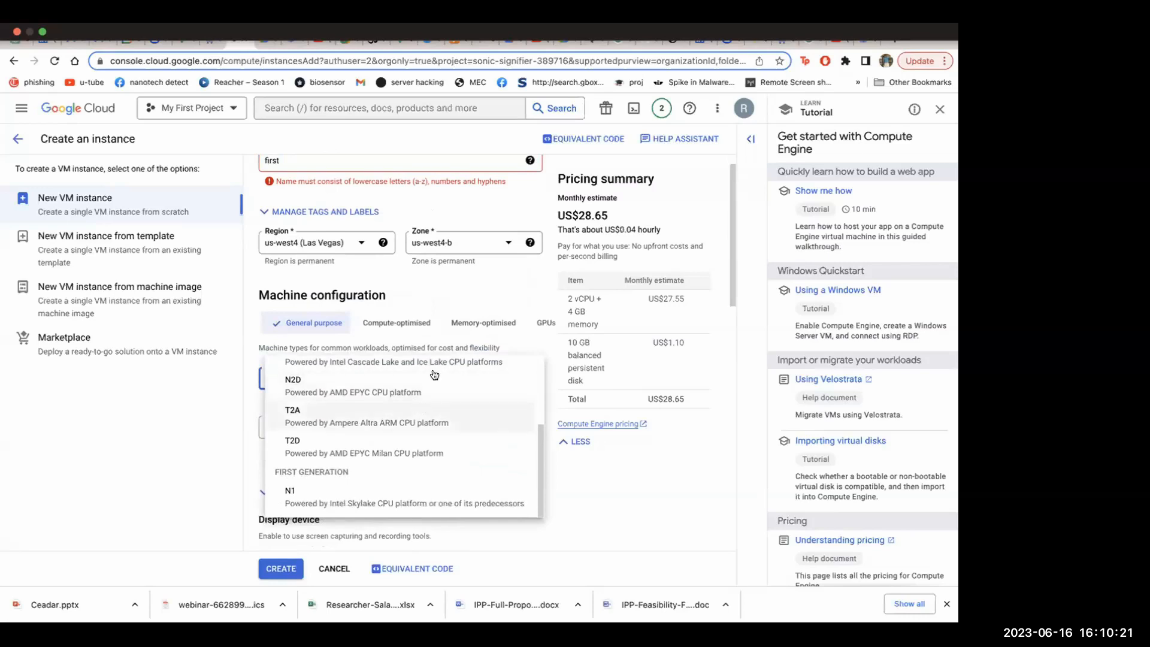
{"action": "left_click", "coordinate": [415, 318]}
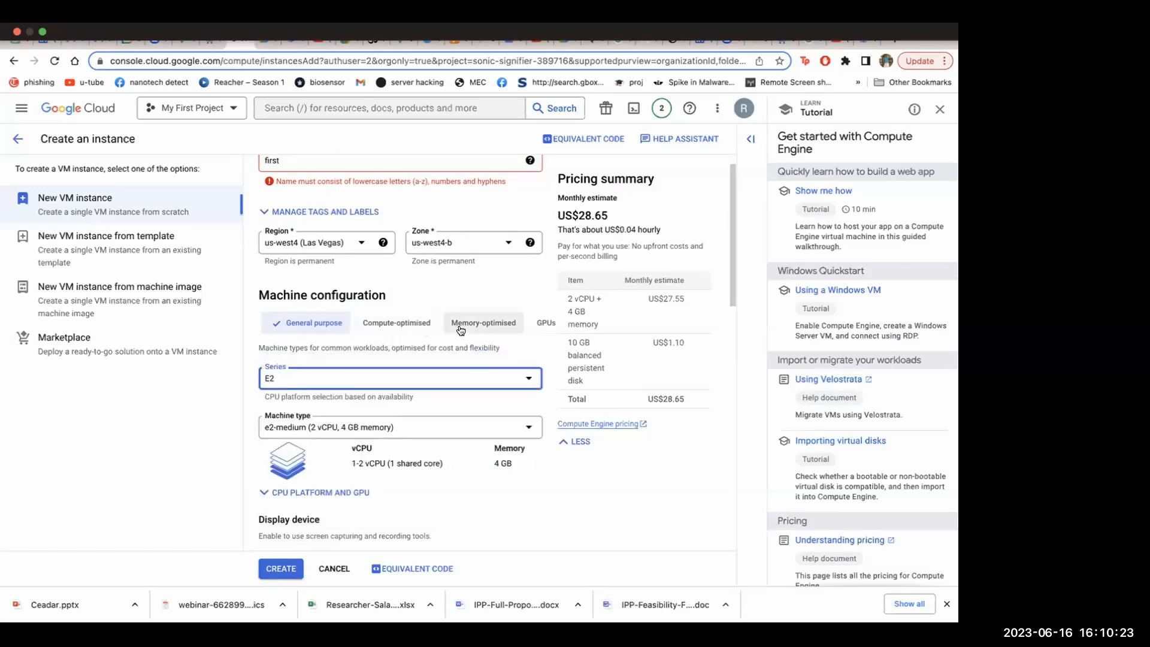
Switch the machine configuration to Compute-optimised and view its C2 and C2D series
{"action": "left_click", "coordinate": [410, 327]}
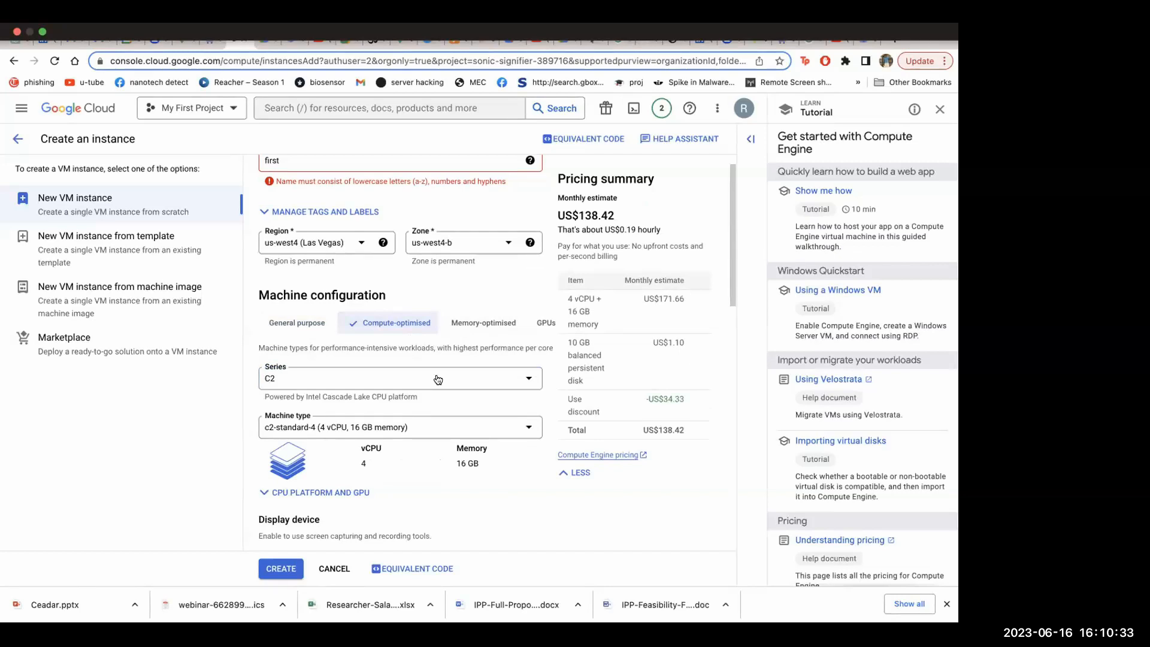
{"action": "left_click", "coordinate": [438, 378]}
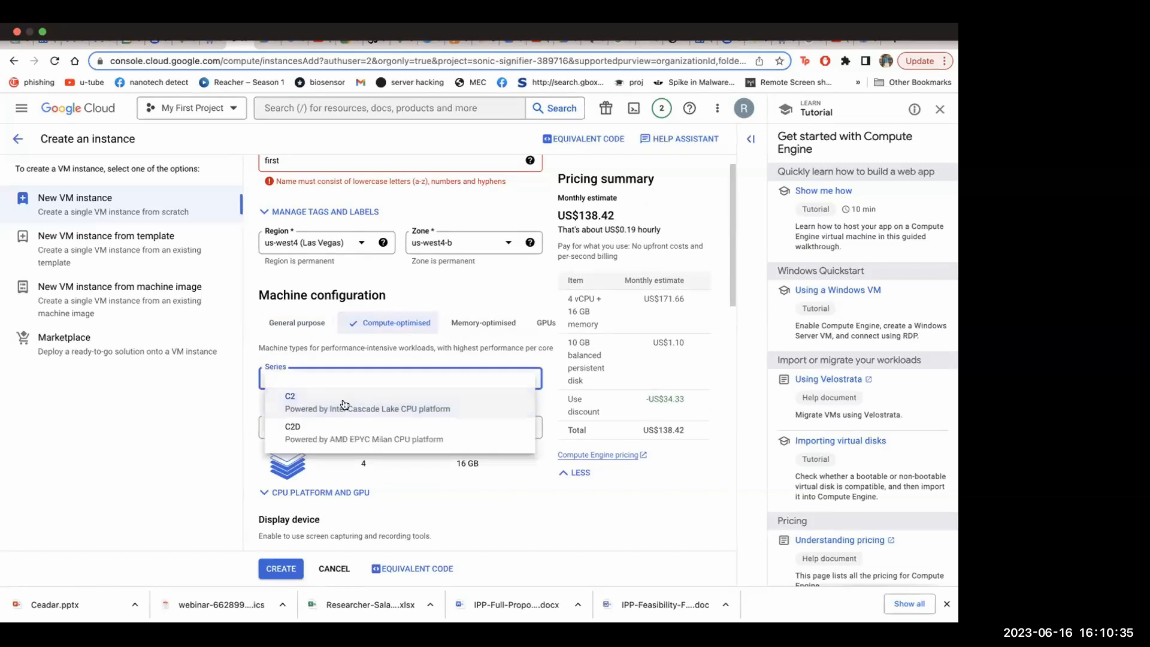
{"action": "left_click", "coordinate": [501, 401]}
Try the Memory-optimised and GPUs machine configurations and view the available NVIDIA GPU types
{"action": "left_click", "coordinate": [506, 324]}
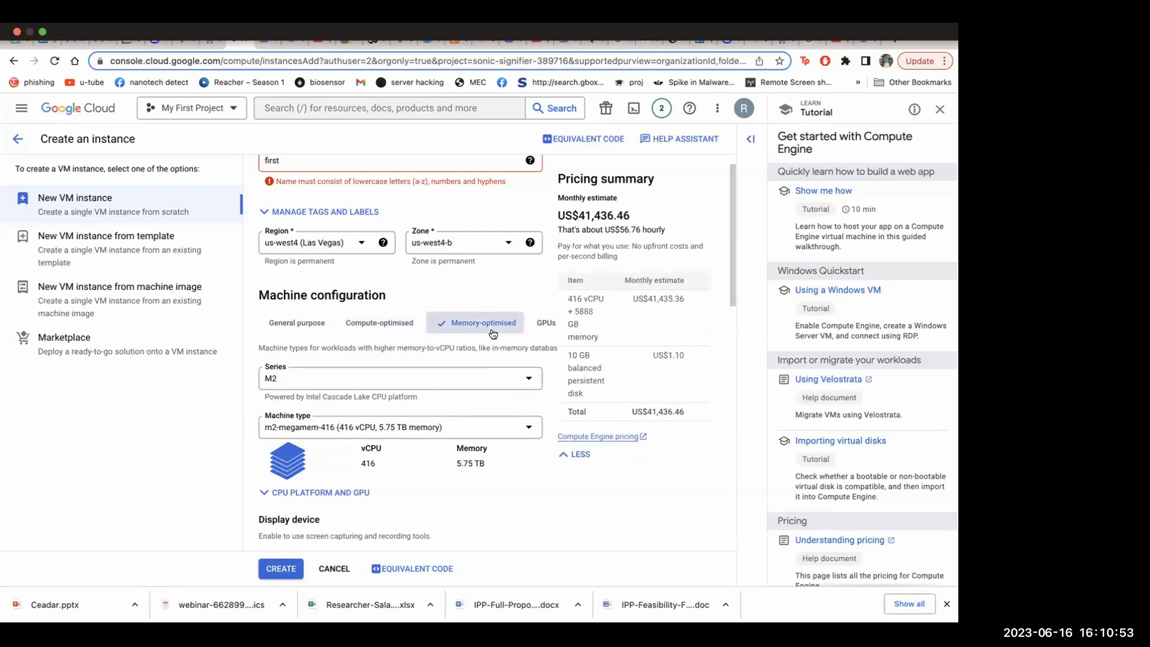
{"action": "left_click", "coordinate": [538, 329]}
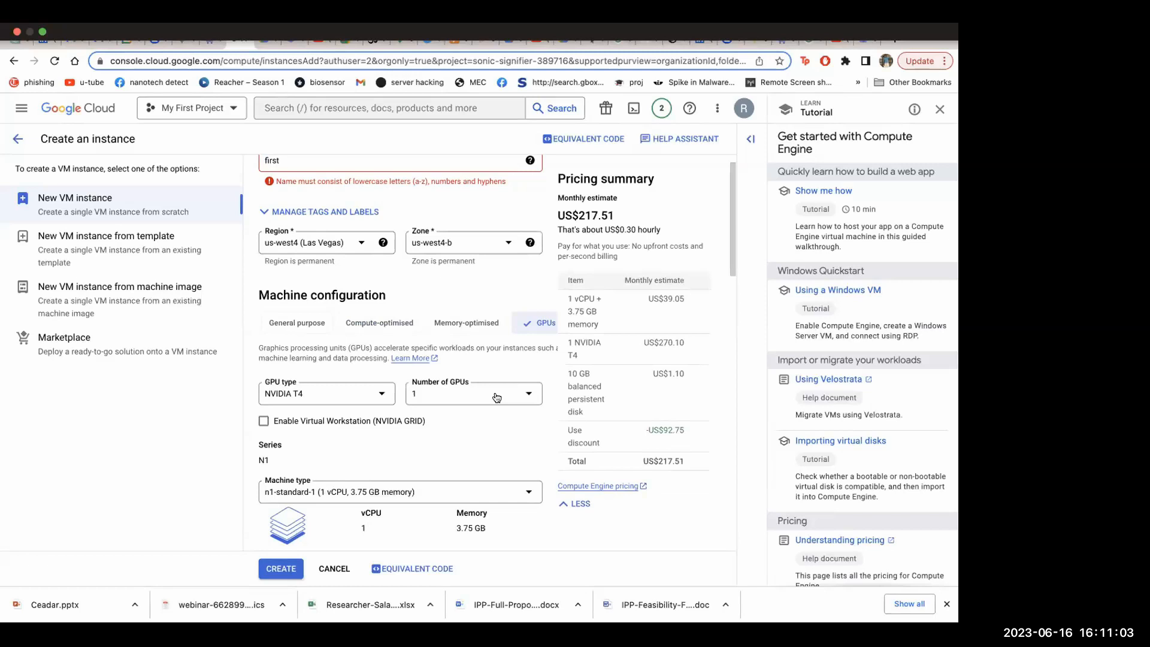
{"action": "left_click", "coordinate": [367, 395]}
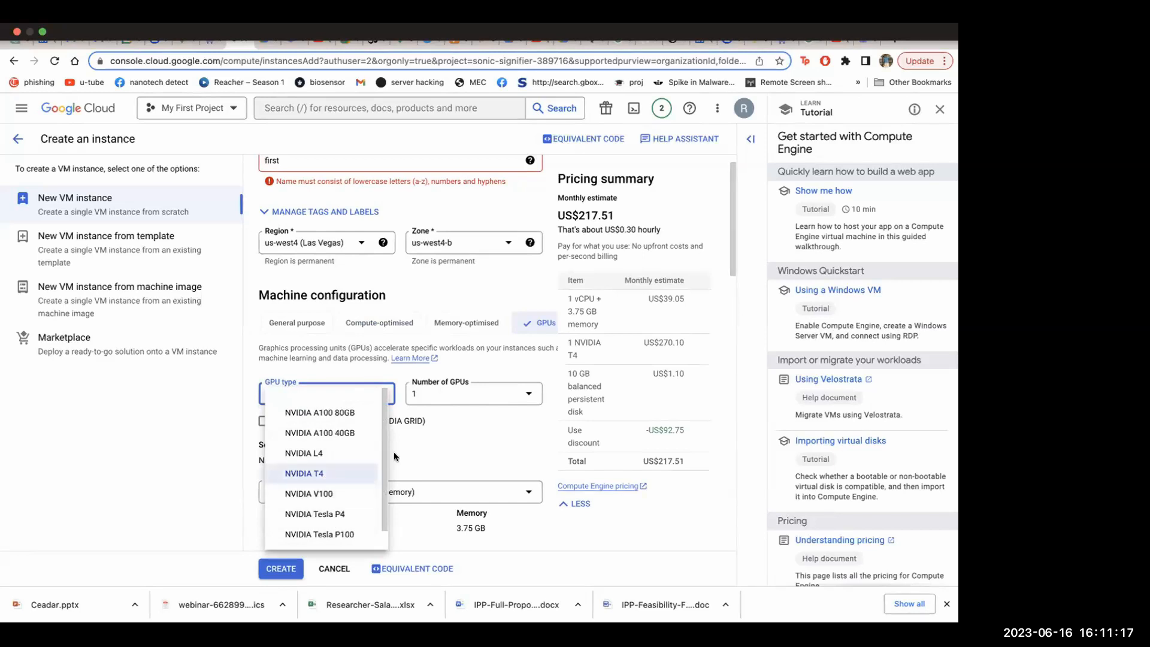
{"action": "left_click", "coordinate": [467, 440]}
{"action": "scroll", "coordinate": [469, 396], "scroll_direction": "down", "scroll_amount": 3}
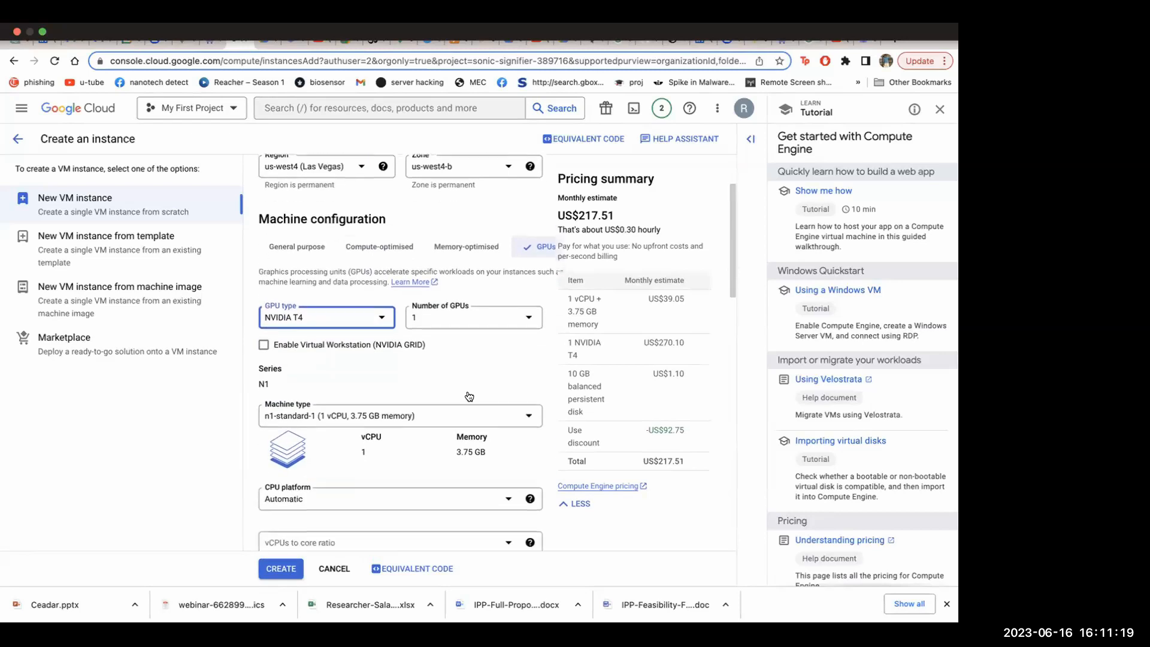
Clear the invalid instance name and rename the VM instance as "new"
{"action": "scroll", "coordinate": [465, 329], "scroll_direction": "up", "scroll_amount": 4}
{"action": "left_click", "coordinate": [398, 185]}
{"action": "type", "text": "_"}
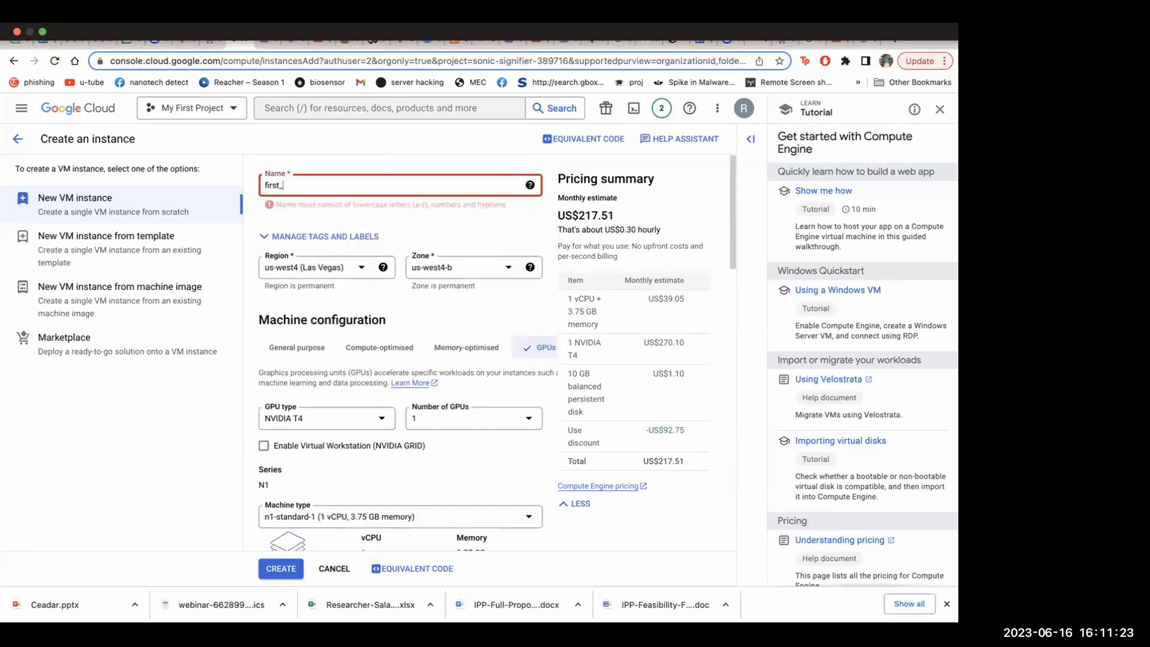
{"action": "key", "text": "BackSpace"}
{"action": "key", "text": "BackSpace"}
{"action": "key", "text": "BackSpace"}
{"action": "key", "text": "BackSpace"}
{"action": "key", "text": "BackSpace"}
{"action": "key", "text": "BackSpace"}
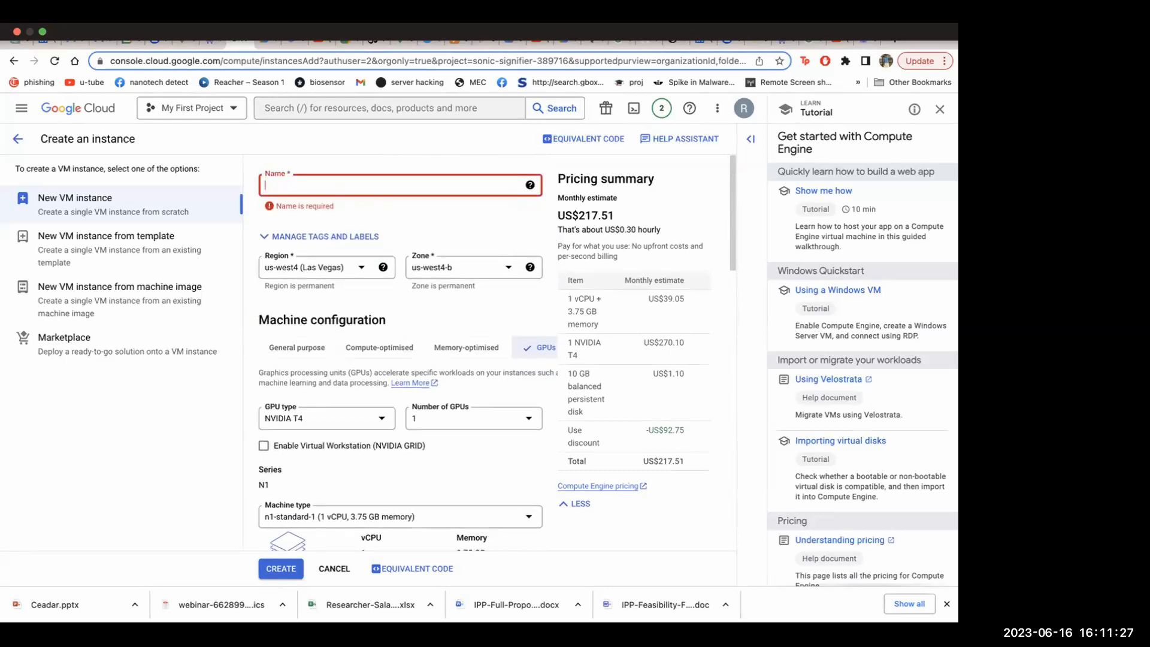
{"action": "type", "text": "new"}
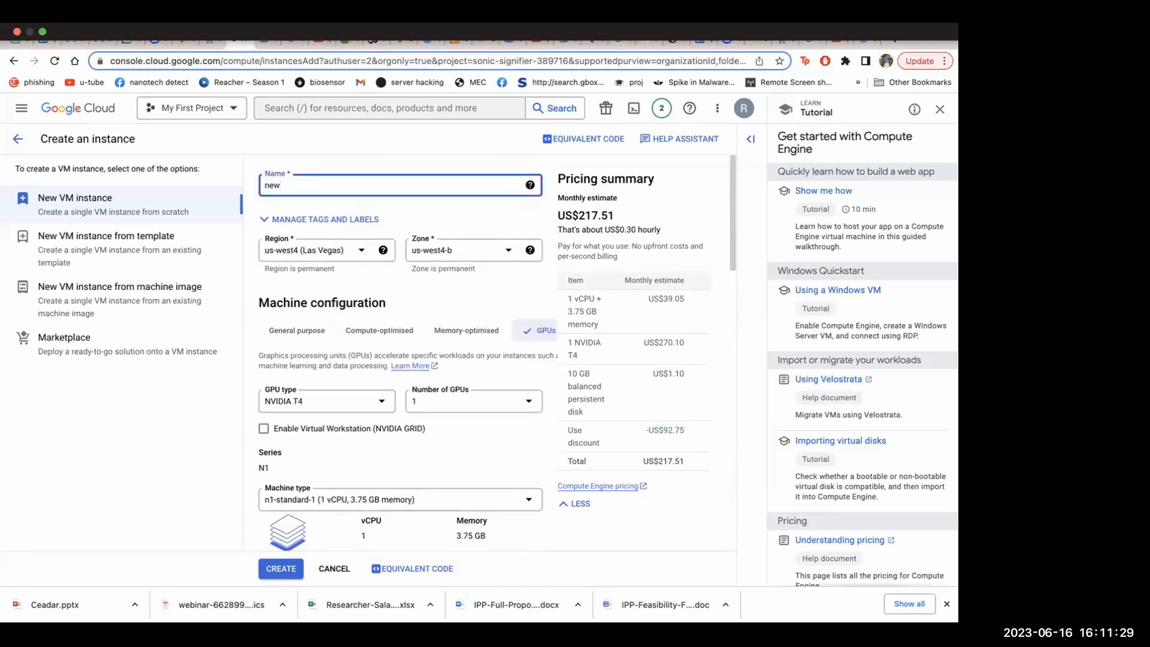
Set the machine configuration back to General purpose with the E2 series
{"action": "scroll", "coordinate": [436, 280], "scroll_direction": "down", "scroll_amount": 3}
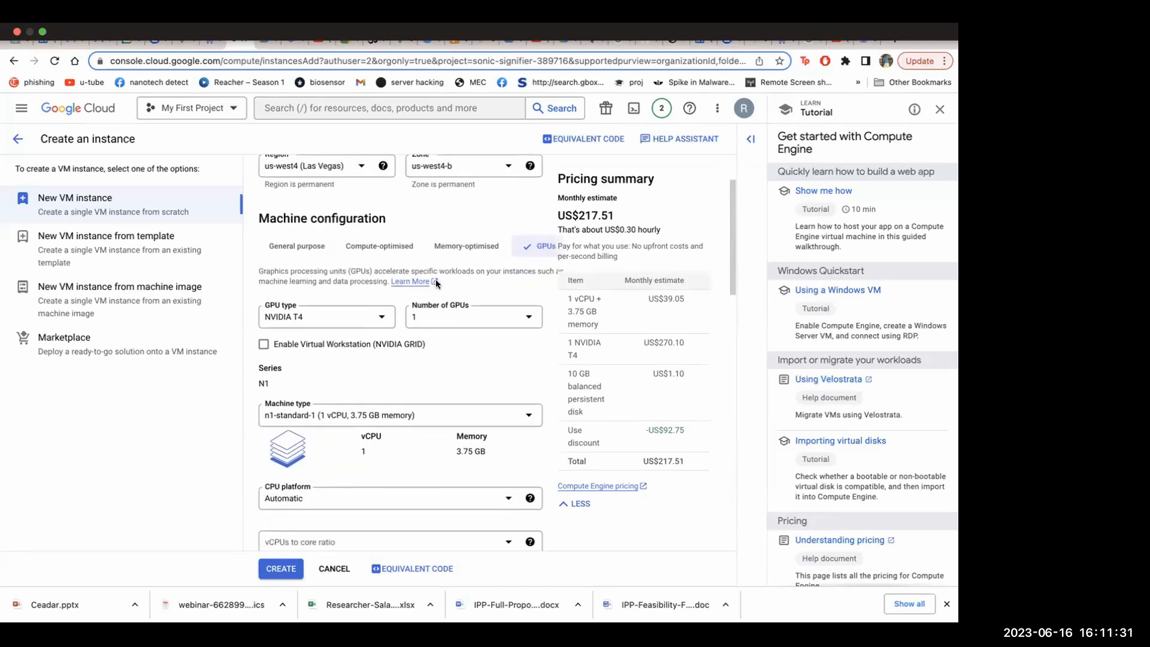
{"action": "left_click", "coordinate": [372, 310]}
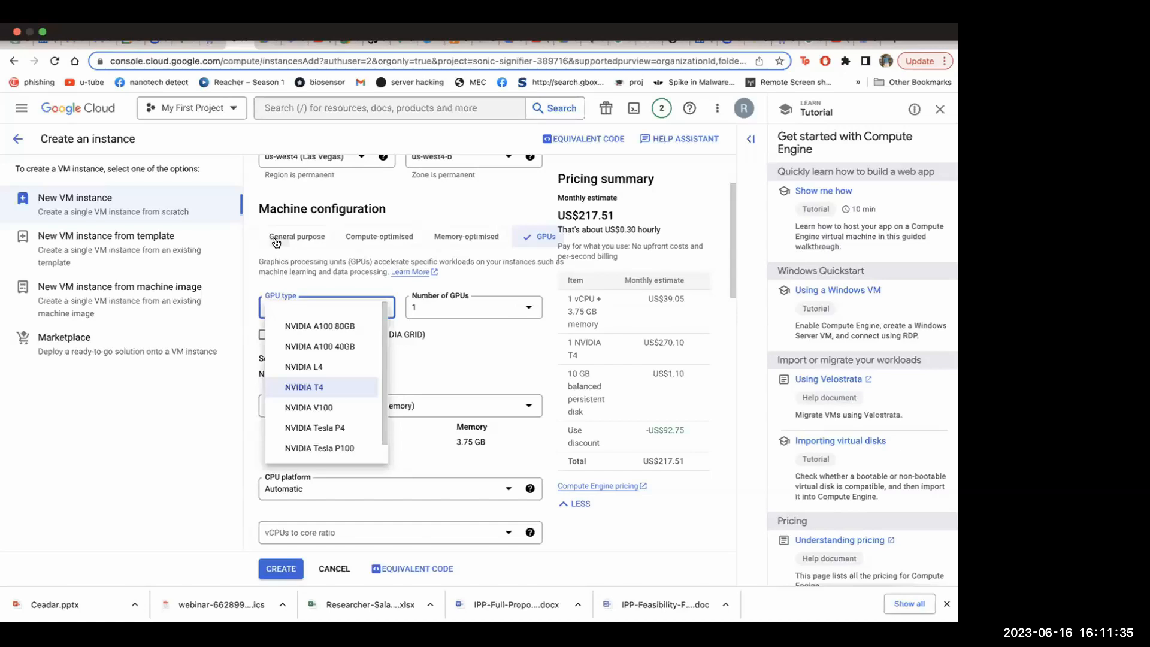
{"action": "left_click", "coordinate": [316, 238]}
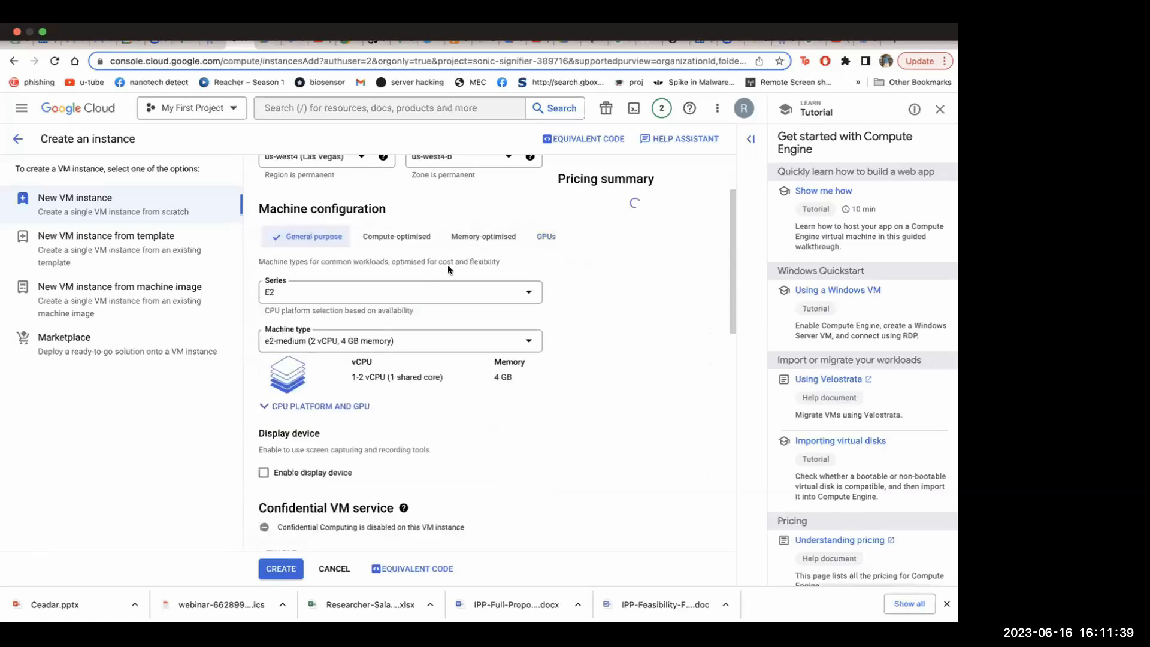
{"action": "left_click", "coordinate": [485, 290]}
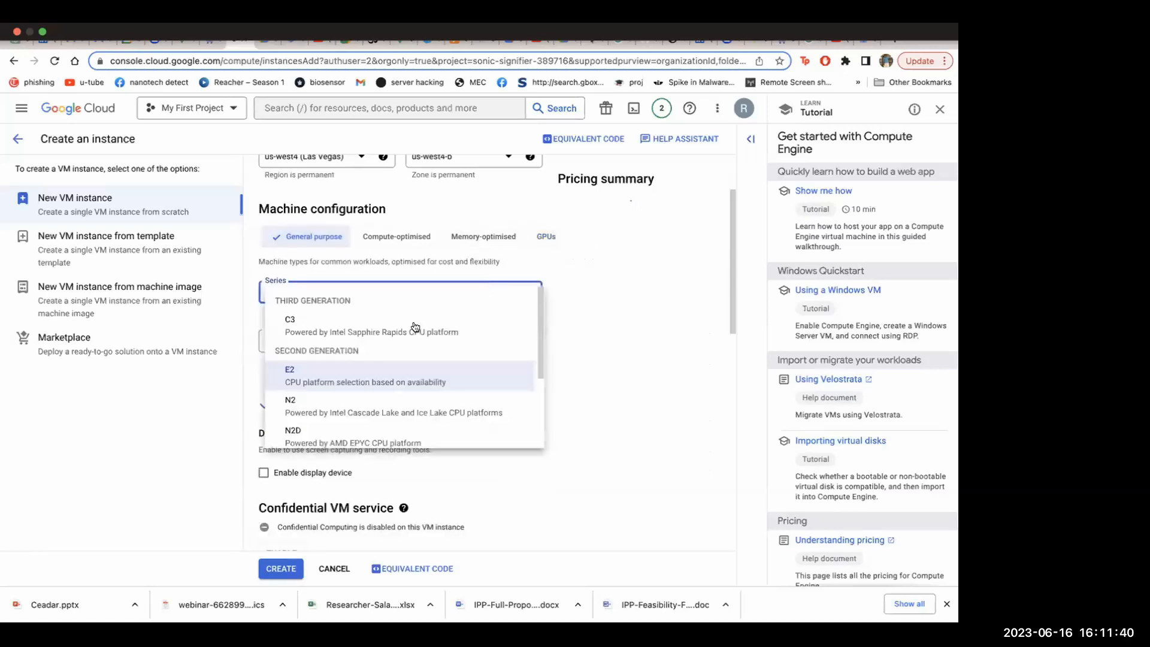
{"action": "left_click", "coordinate": [388, 378]}
{"action": "scroll", "coordinate": [498, 329], "scroll_direction": "down", "scroll_amount": 1}
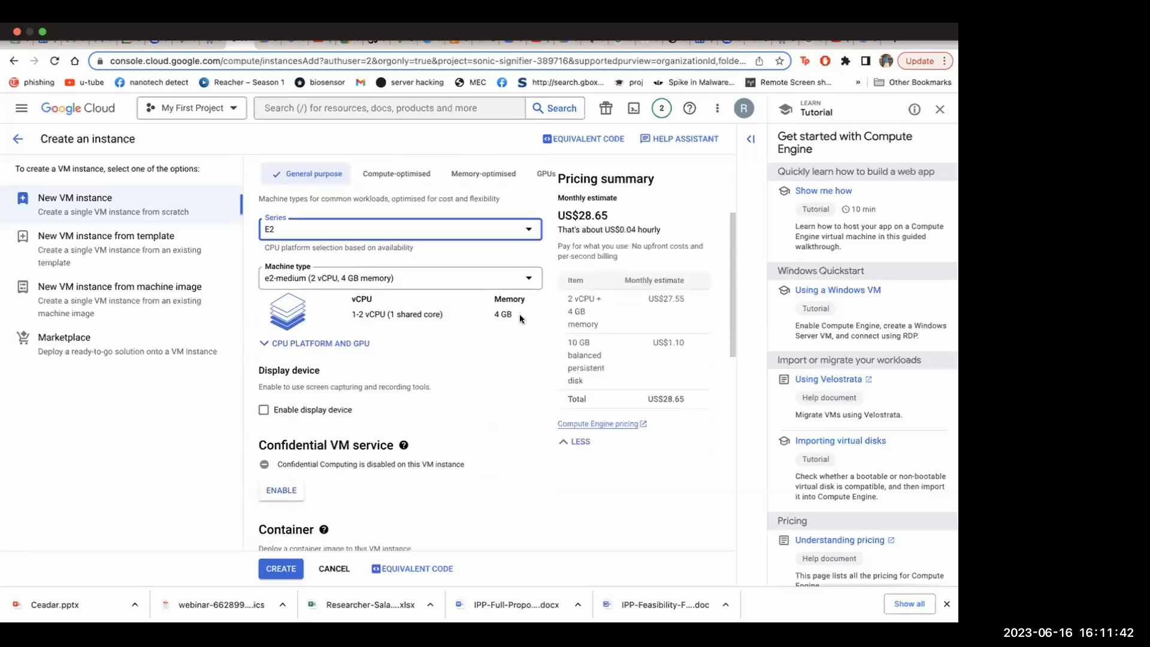
Browse the E2 machine types and set the machine type to e2-standard-2 (2 vCPU, 8 GB memory)
{"action": "left_click", "coordinate": [440, 275]}
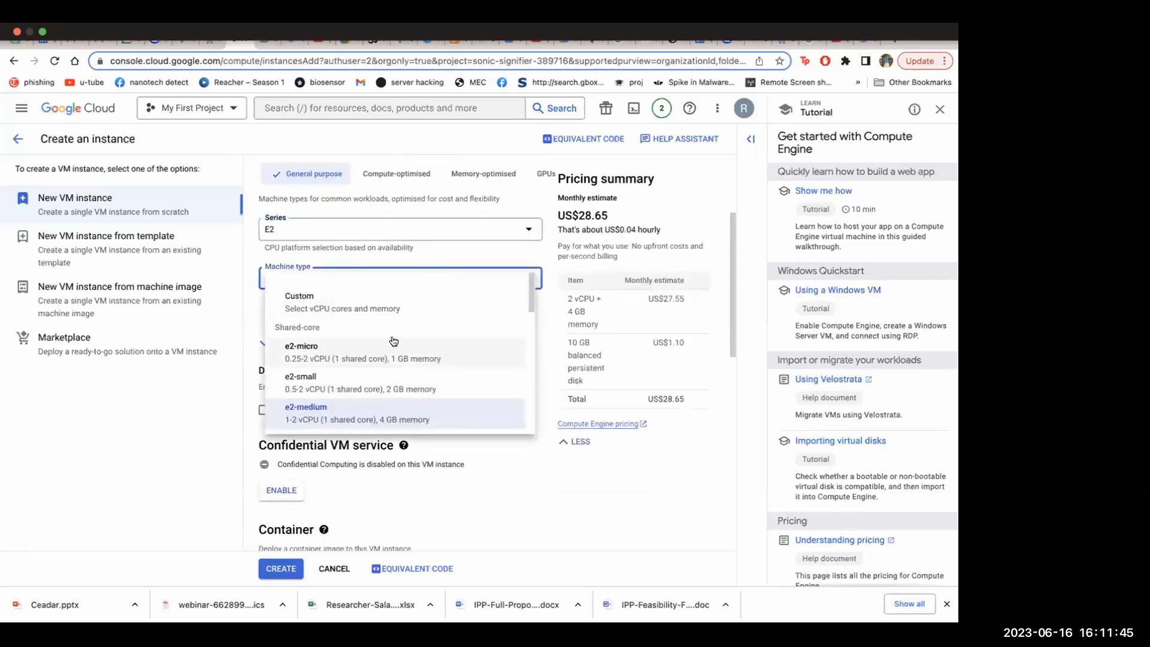
{"action": "scroll", "coordinate": [395, 375], "scroll_direction": "down", "scroll_amount": 1}
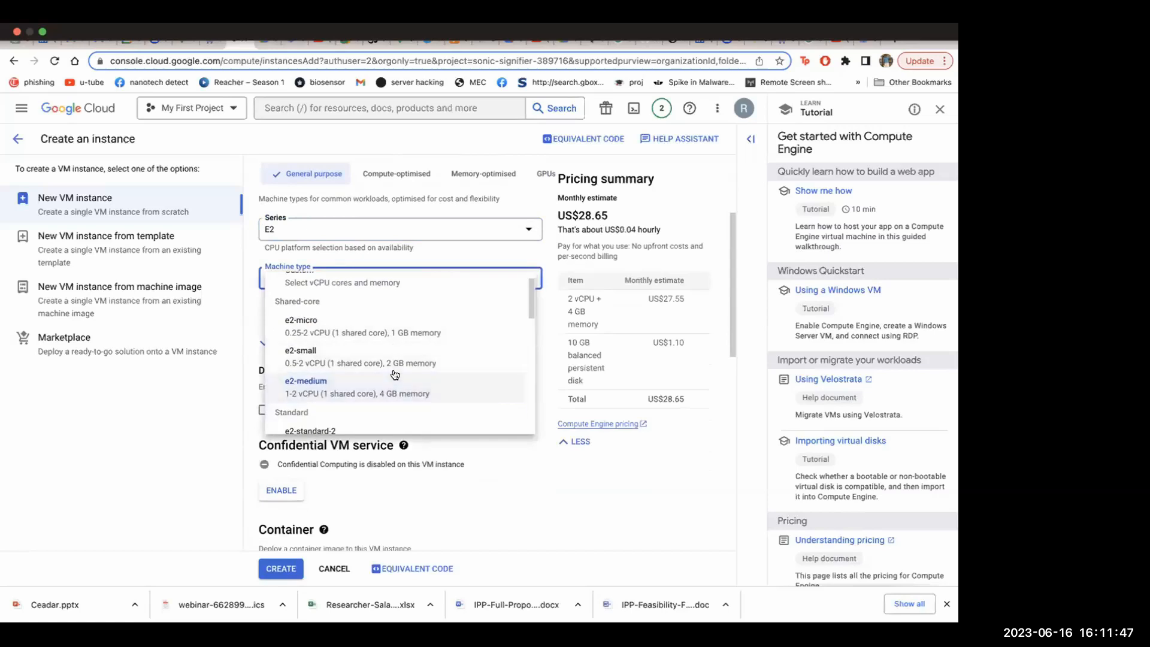
{"action": "scroll", "coordinate": [422, 303], "scroll_direction": "down", "scroll_amount": 1}
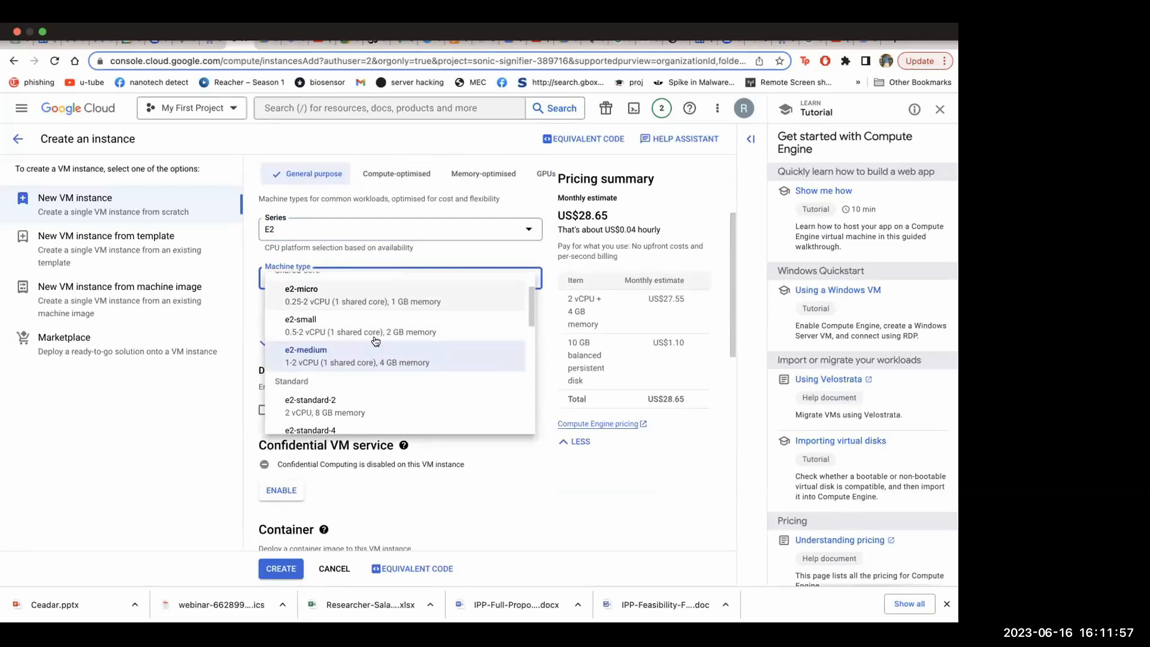
{"action": "scroll", "coordinate": [376, 341], "scroll_direction": "down", "scroll_amount": 3}
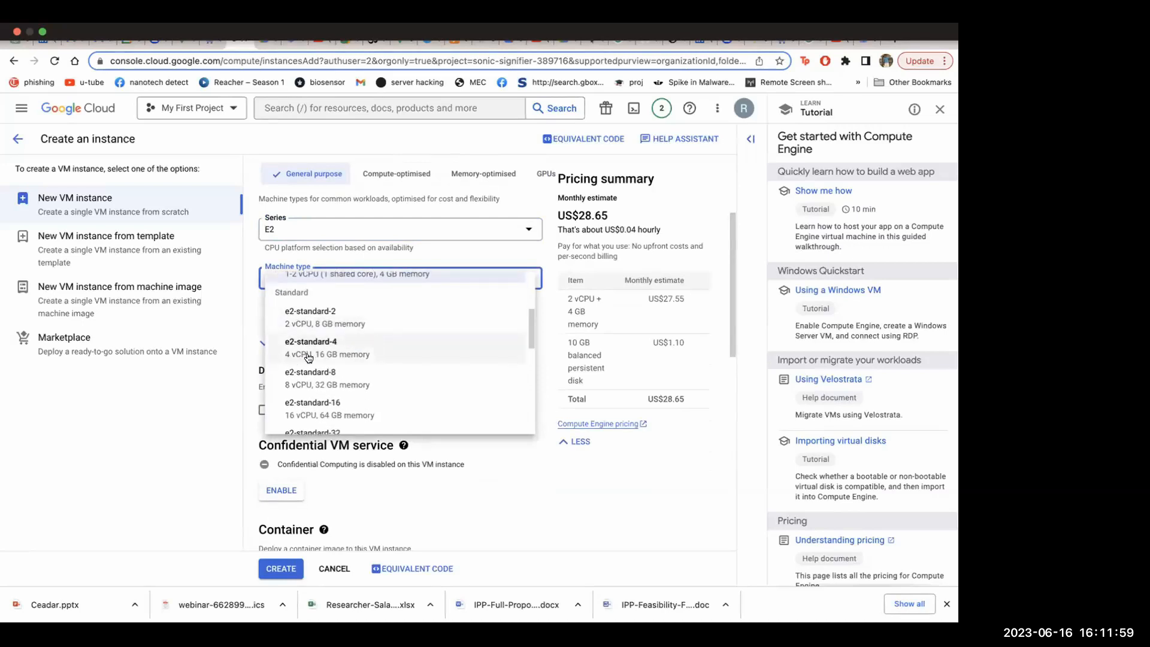
{"action": "scroll", "coordinate": [354, 358], "scroll_direction": "down", "scroll_amount": 1}
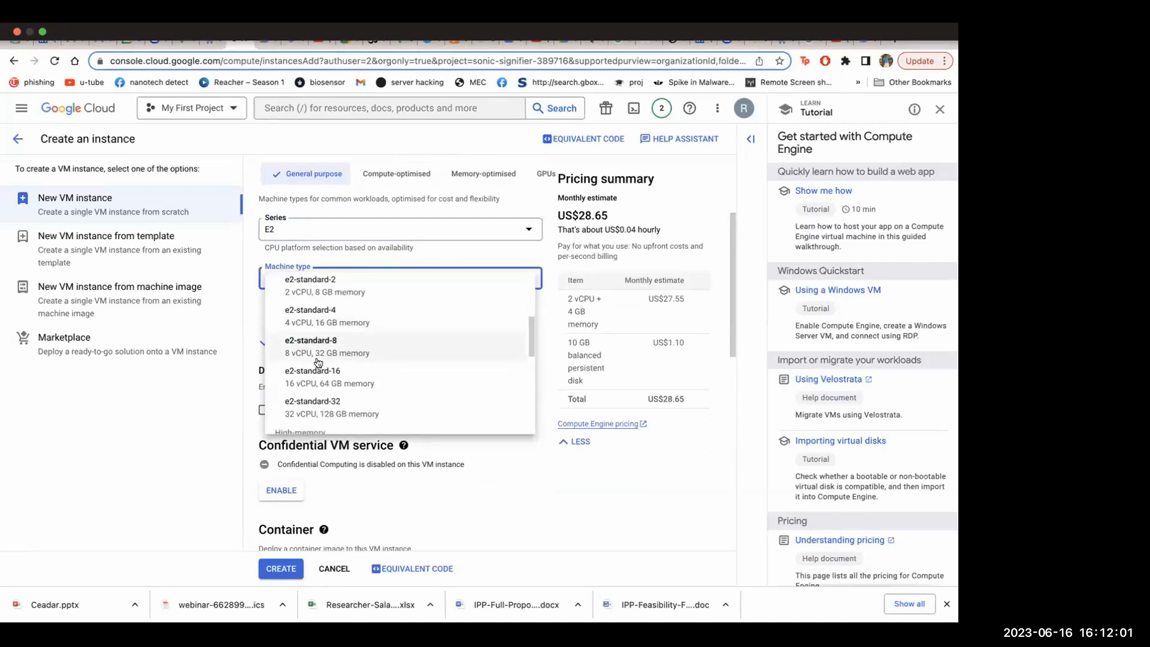
{"action": "scroll", "coordinate": [421, 336], "scroll_direction": "up", "scroll_amount": 5}
{"action": "scroll", "coordinate": [422, 336], "scroll_direction": "down", "scroll_amount": 1}
{"action": "scroll", "coordinate": [419, 333], "scroll_direction": "down", "scroll_amount": 6}
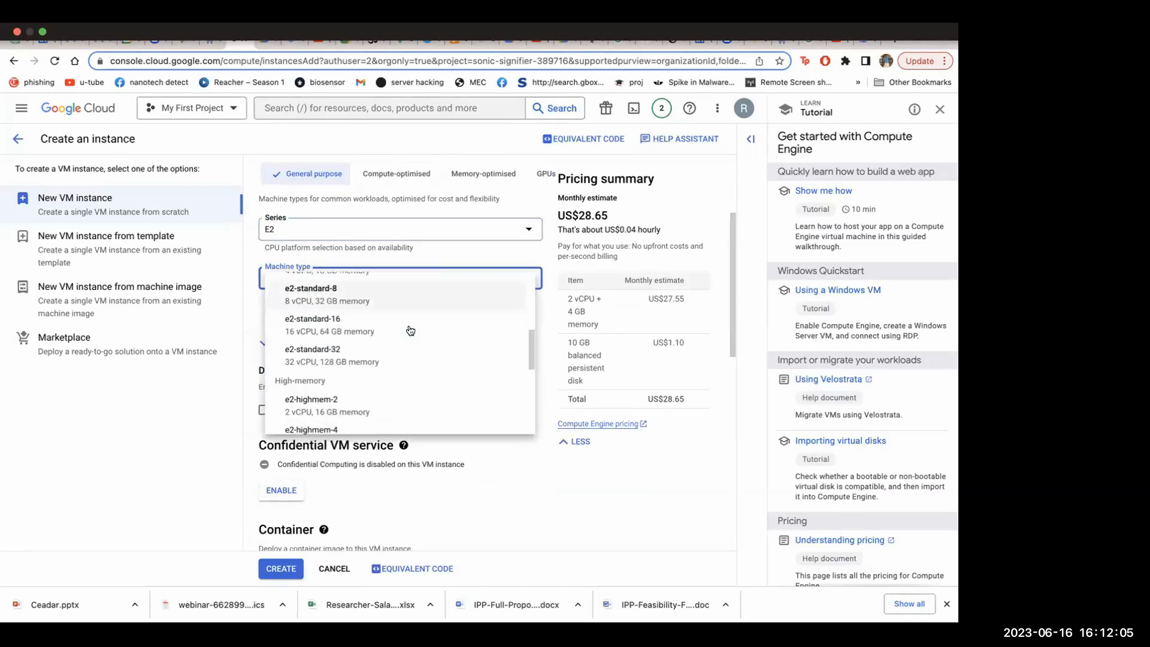
{"action": "scroll", "coordinate": [333, 308], "scroll_direction": "up", "scroll_amount": 3}
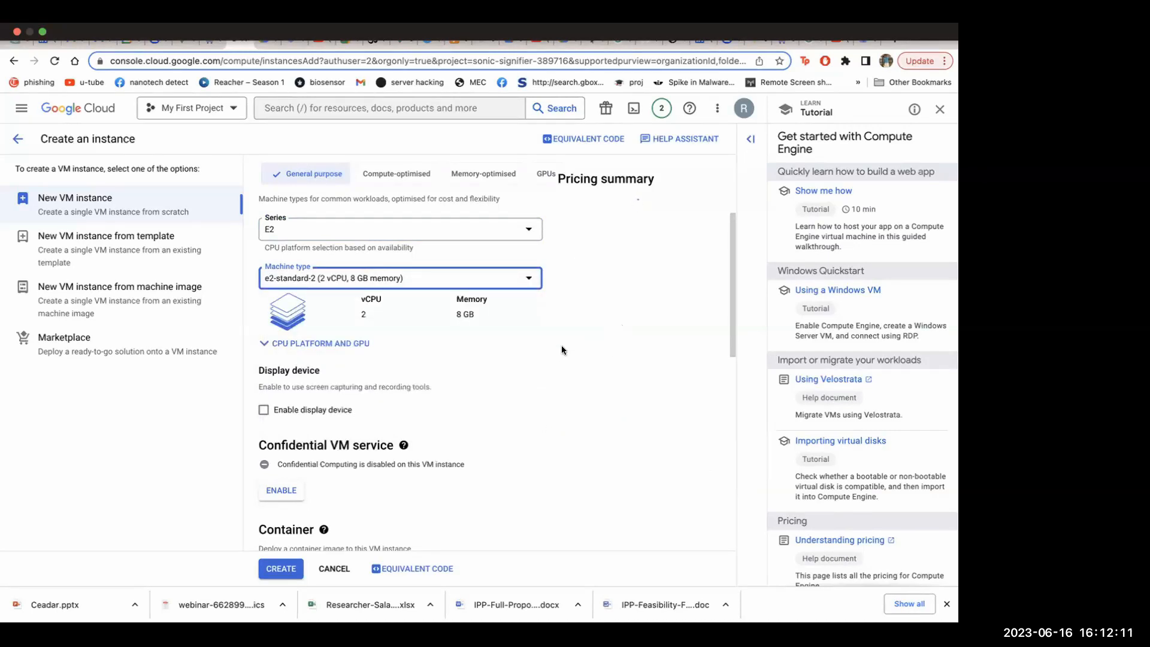
Enable the display device for the VM and check the hourly cost in the pricing summary
{"action": "scroll", "coordinate": [562, 345], "scroll_direction": "down", "scroll_amount": 1}
{"action": "left_click", "coordinate": [261, 374]}
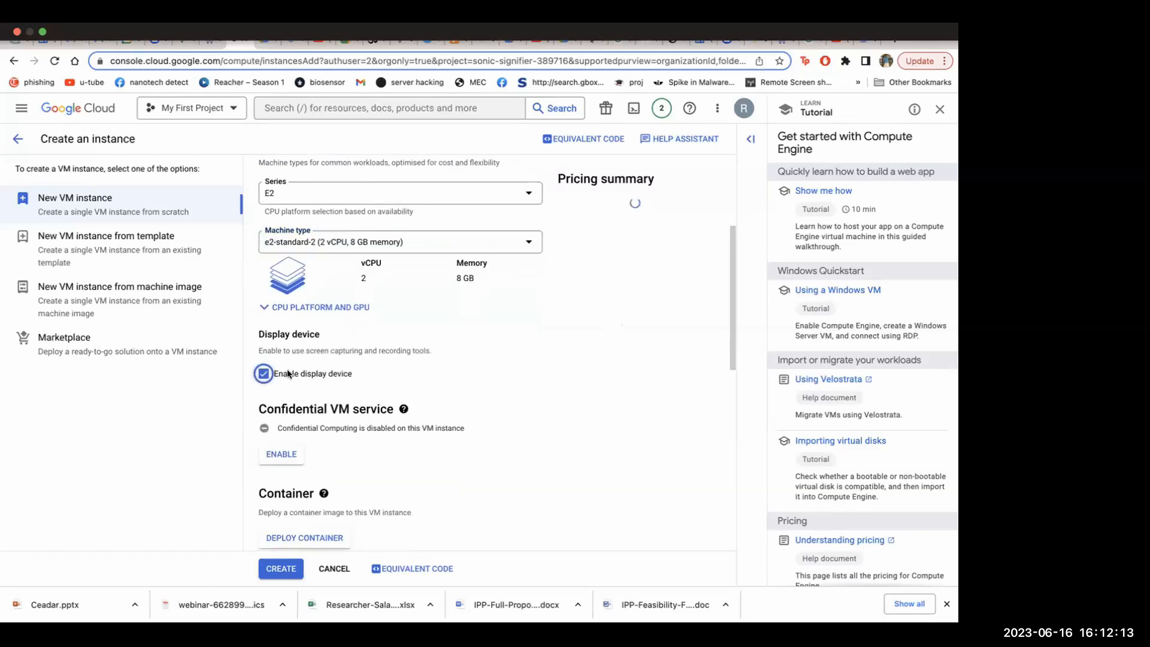
{"action": "scroll", "coordinate": [526, 364], "scroll_direction": "down", "scroll_amount": 2}
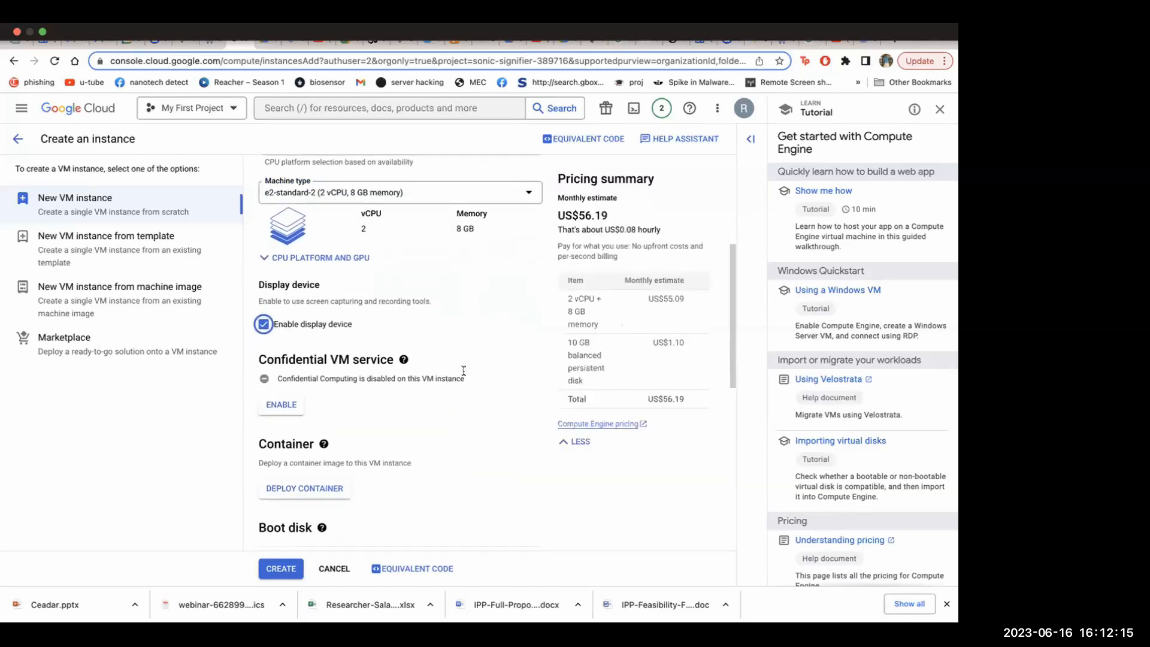
{"action": "scroll", "coordinate": [490, 370], "scroll_direction": "up", "scroll_amount": 1}
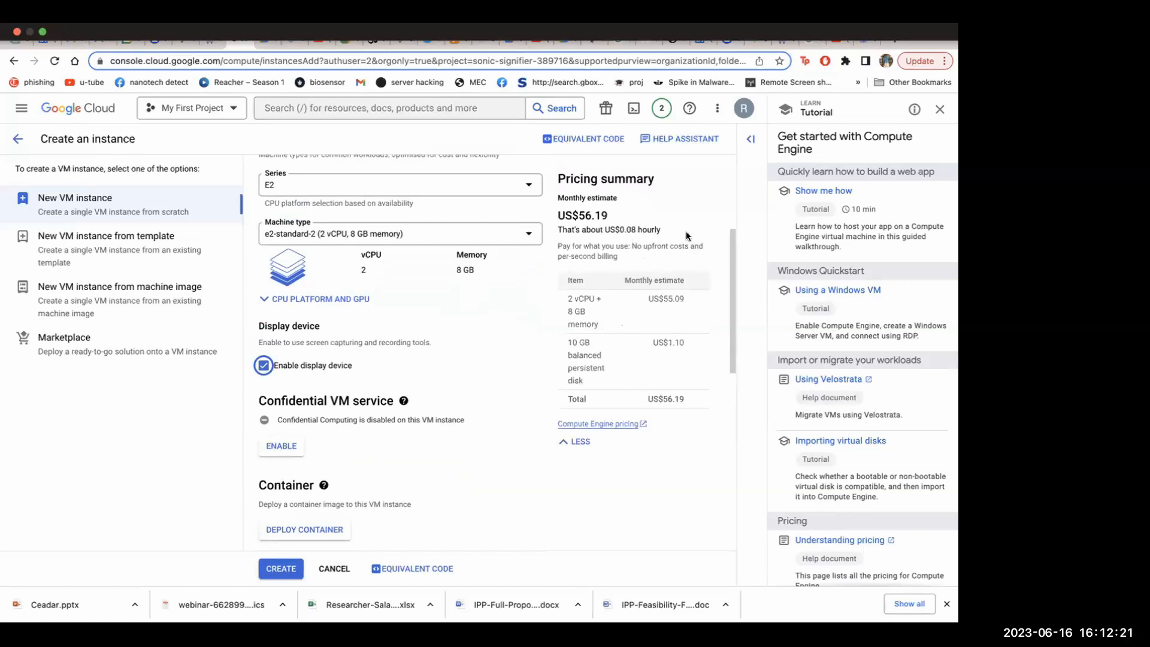
{"action": "left_click_drag", "start_coordinate": [619, 230], "coordinate": [659, 228]}
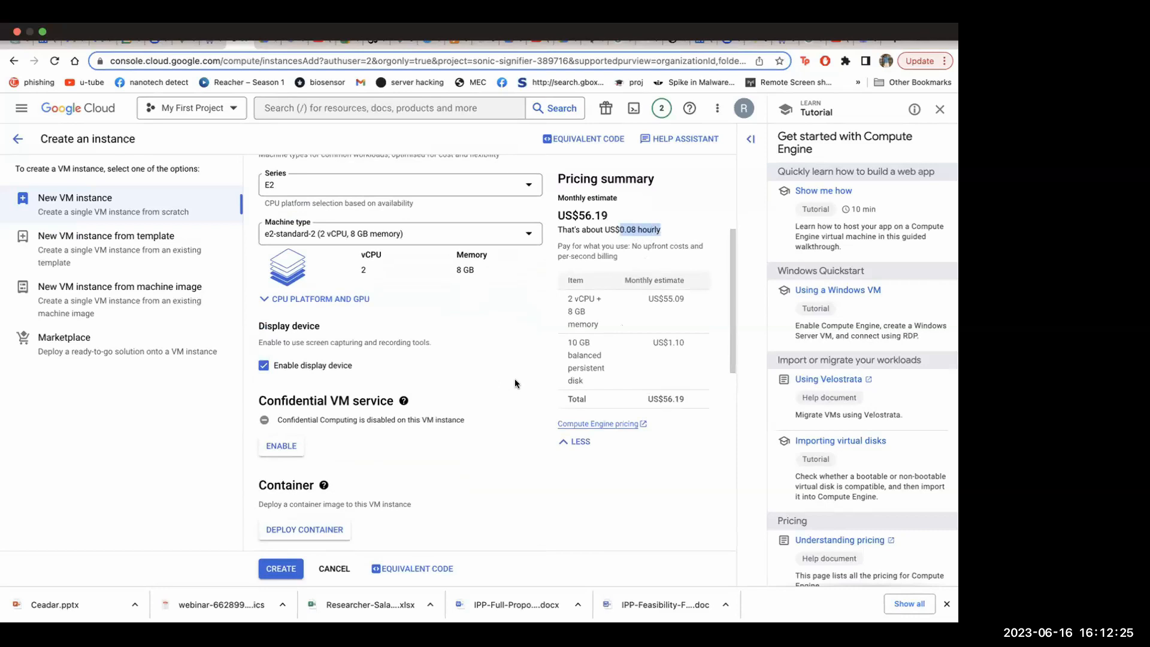
{"action": "left_click", "coordinate": [522, 423]}
{"action": "scroll", "coordinate": [523, 424], "scroll_direction": "down", "scroll_amount": 4}
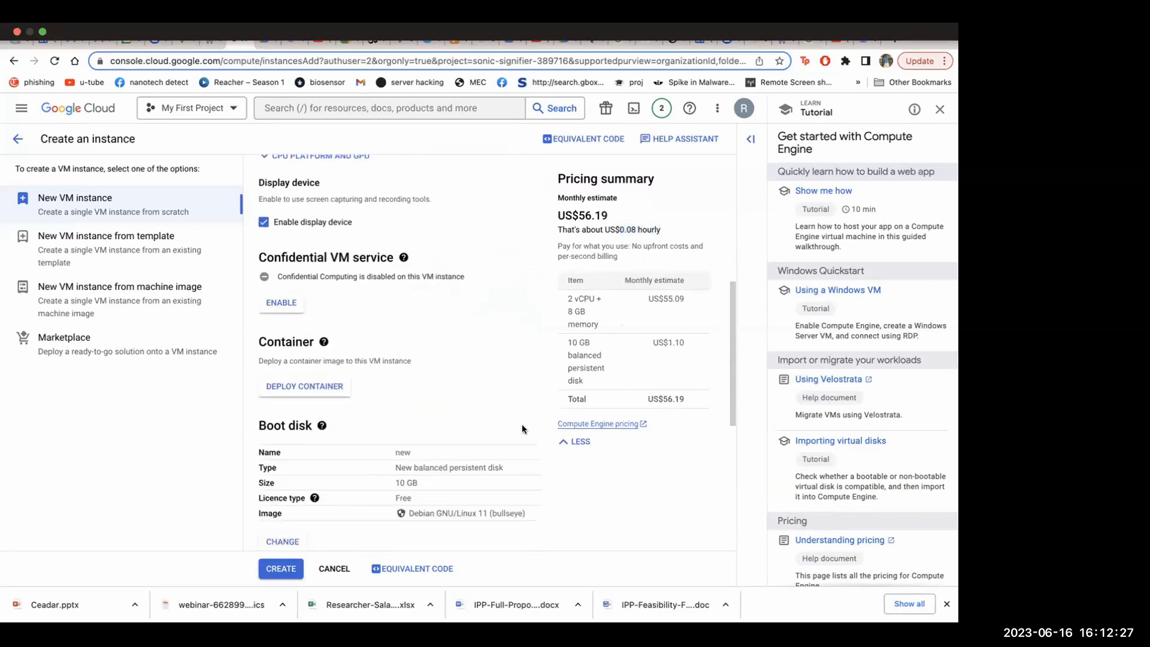
{"action": "scroll", "coordinate": [459, 292], "scroll_direction": "up", "scroll_amount": 3}
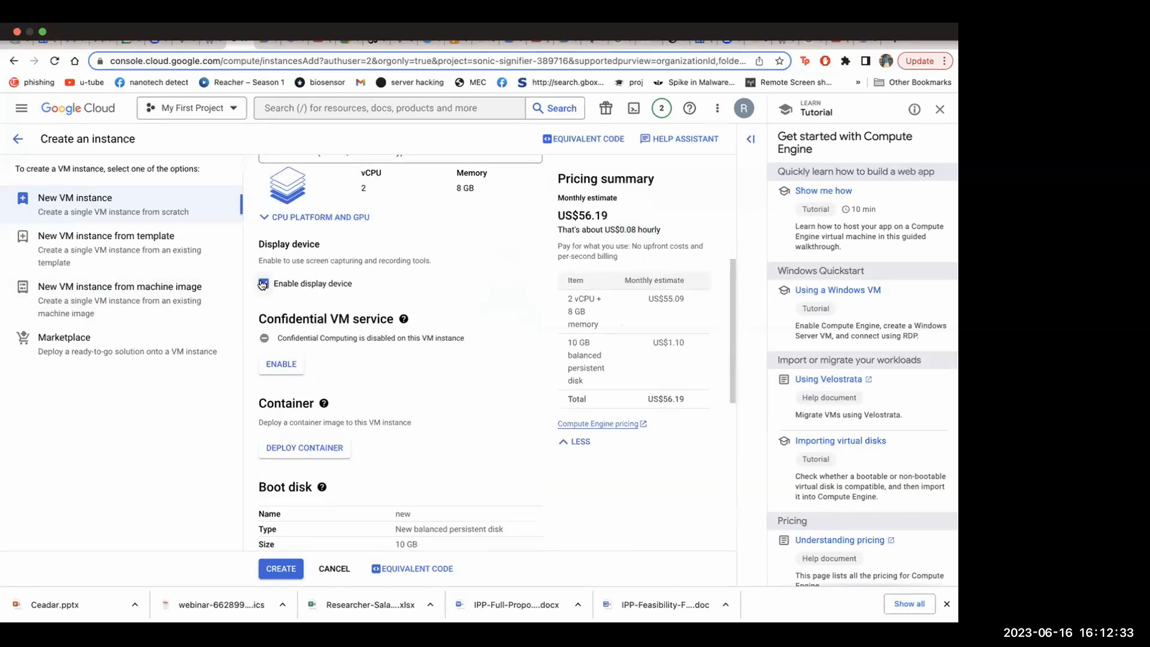
Enable Confidential Computing with the compatible N2D series, n2d-standard-2 machine type and Ubuntu 20.04 LTS Pro FIPS Server image
{"action": "scroll", "coordinate": [331, 364], "scroll_direction": "down", "scroll_amount": 2}
{"action": "left_click", "coordinate": [283, 301]}
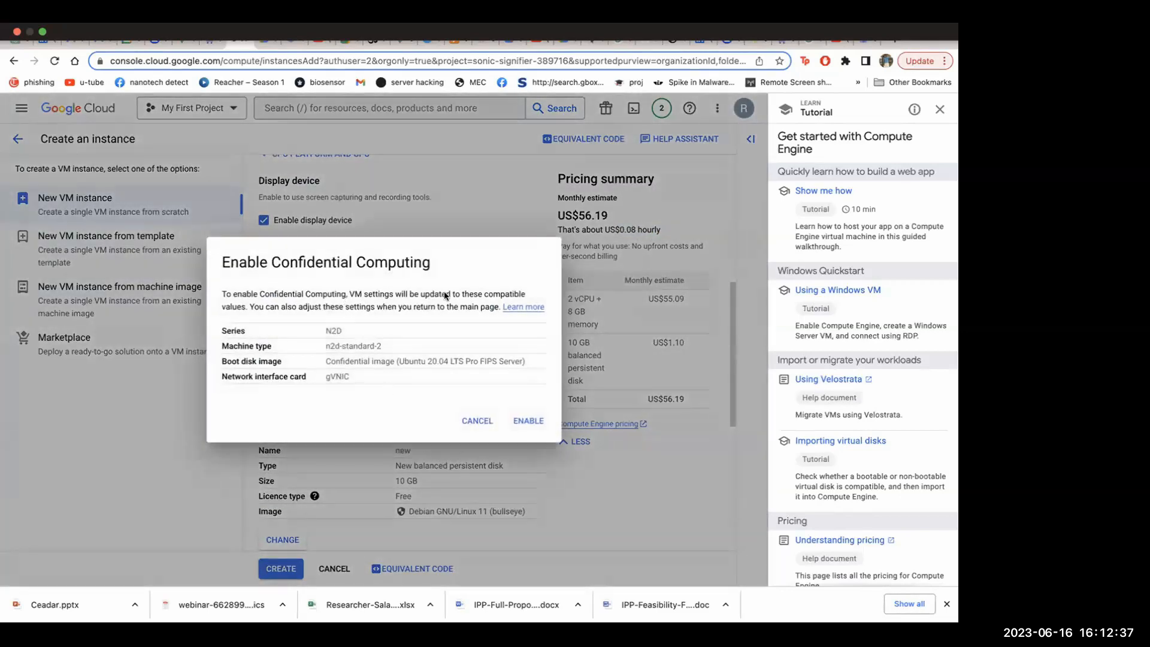
{"action": "left_click", "coordinate": [531, 426]}
{"action": "scroll", "coordinate": [459, 333], "scroll_direction": "down", "scroll_amount": 4}
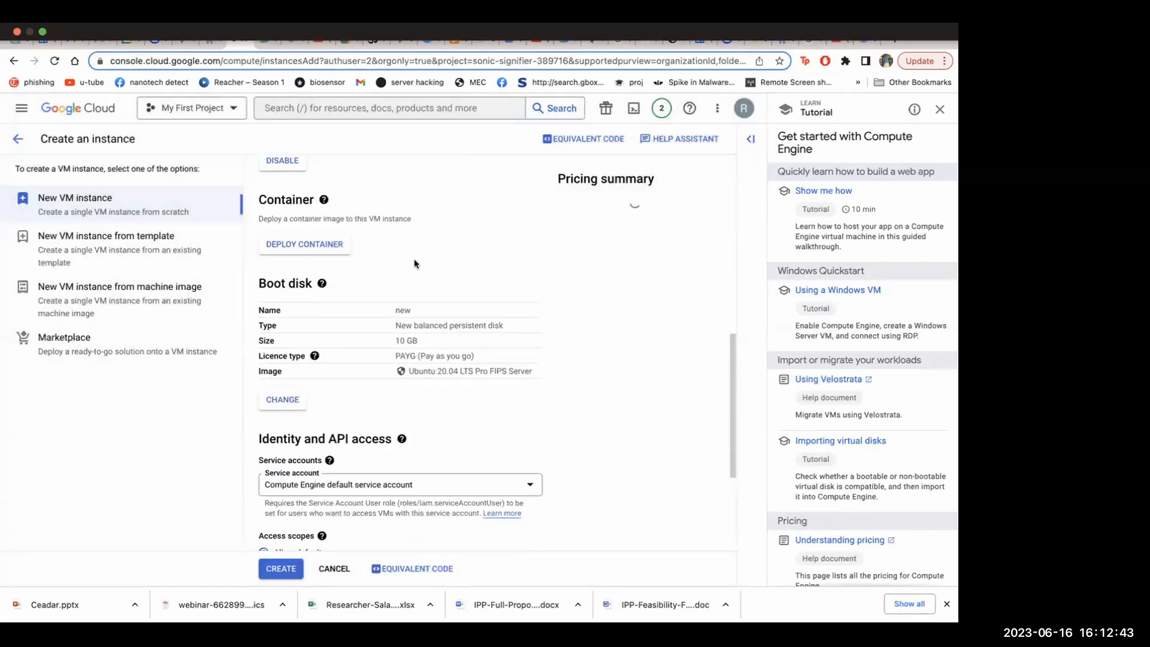
Allow HTTP traffic in the firewall settings of the VM instance
{"action": "scroll", "coordinate": [415, 261], "scroll_direction": "down", "scroll_amount": 3}
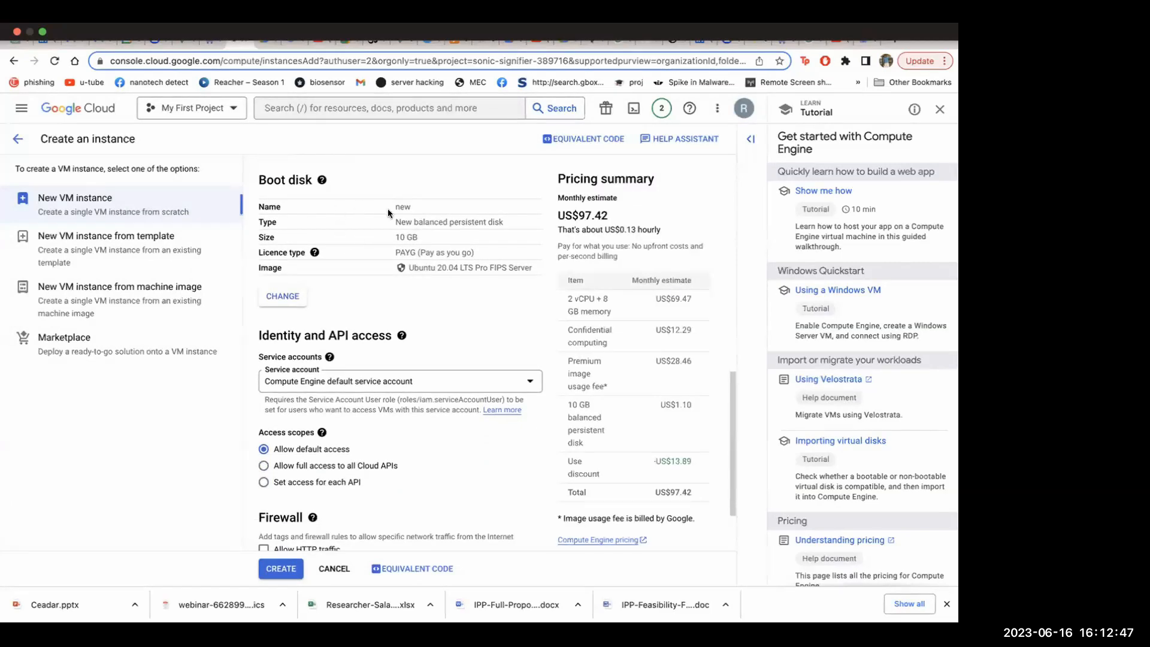
{"action": "scroll", "coordinate": [401, 268], "scroll_direction": "down", "scroll_amount": 3}
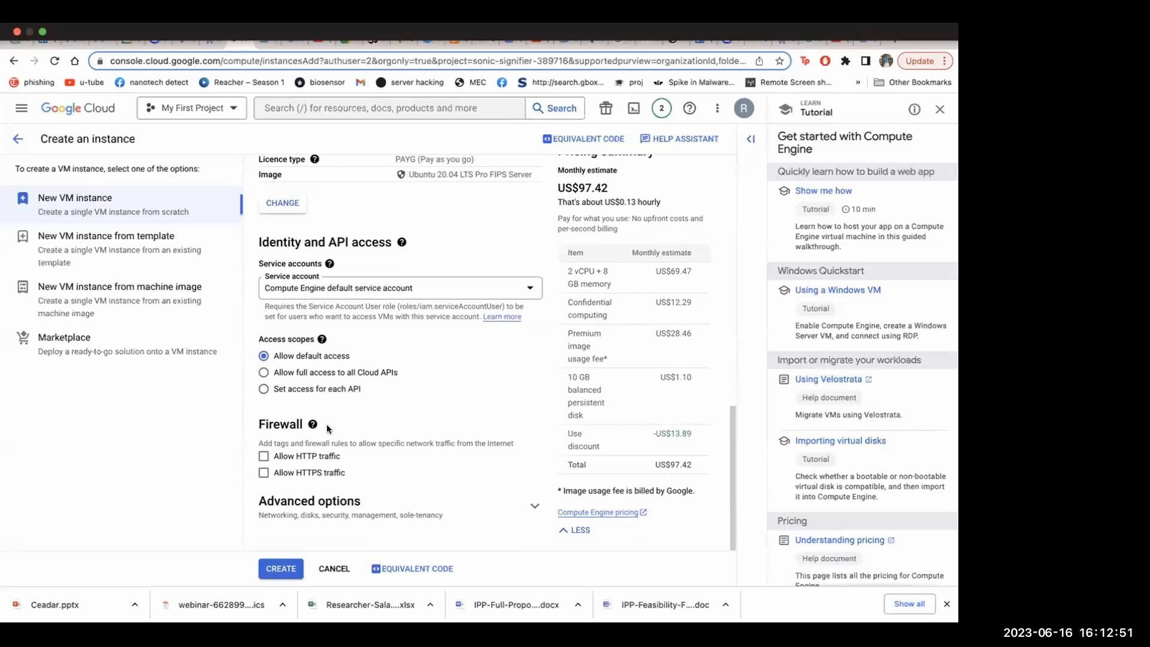
{"action": "left_click", "coordinate": [313, 424]}
{"action": "left_click", "coordinate": [451, 381]}
{"action": "left_click", "coordinate": [264, 456]}
Check the total monthly estimate and create the VM instance
{"action": "left_click_drag", "start_coordinate": [695, 465], "coordinate": [637, 466]}
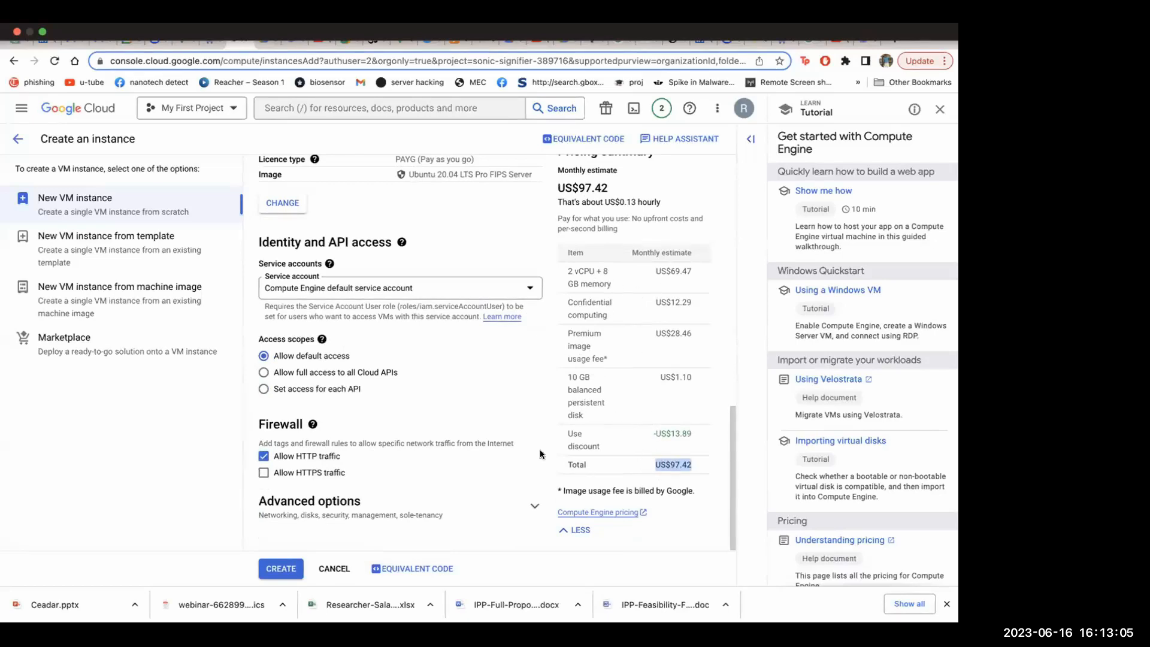
{"action": "left_click", "coordinate": [509, 358]}
{"action": "left_click", "coordinate": [276, 568]}
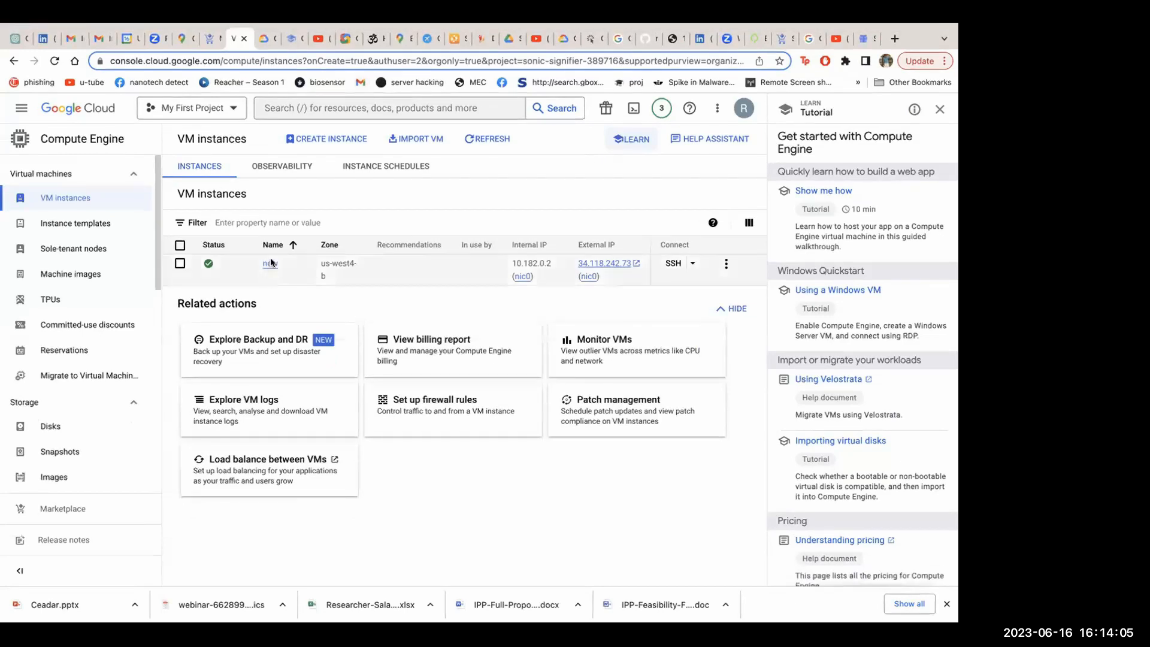
Open an SSH-in-browser session to the VM instance "new" and authorise the connection
{"action": "left_click", "coordinate": [682, 264]}
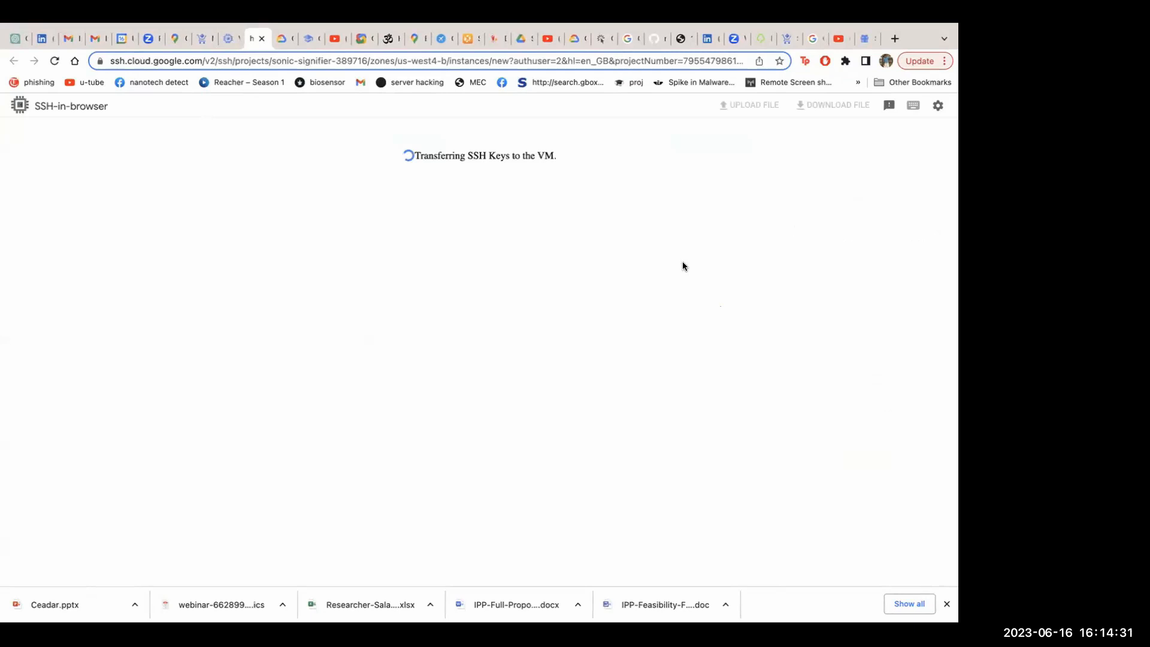
{"action": "mouse_move", "coordinate": [406, 34]}
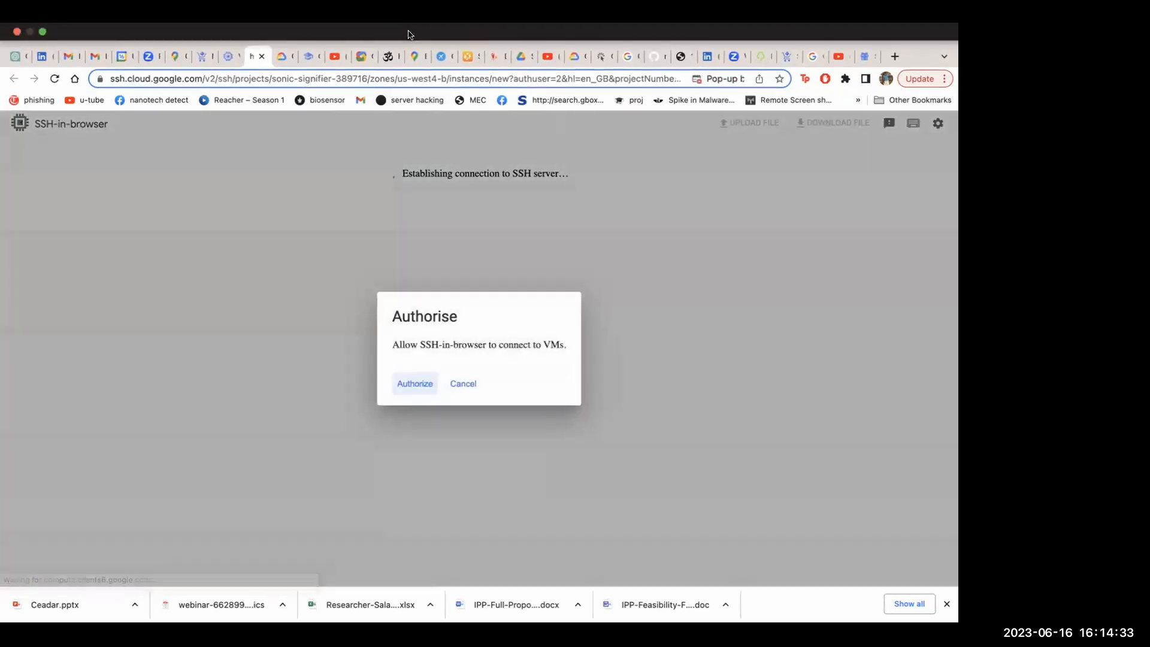
{"action": "left_click", "coordinate": [414, 374]}
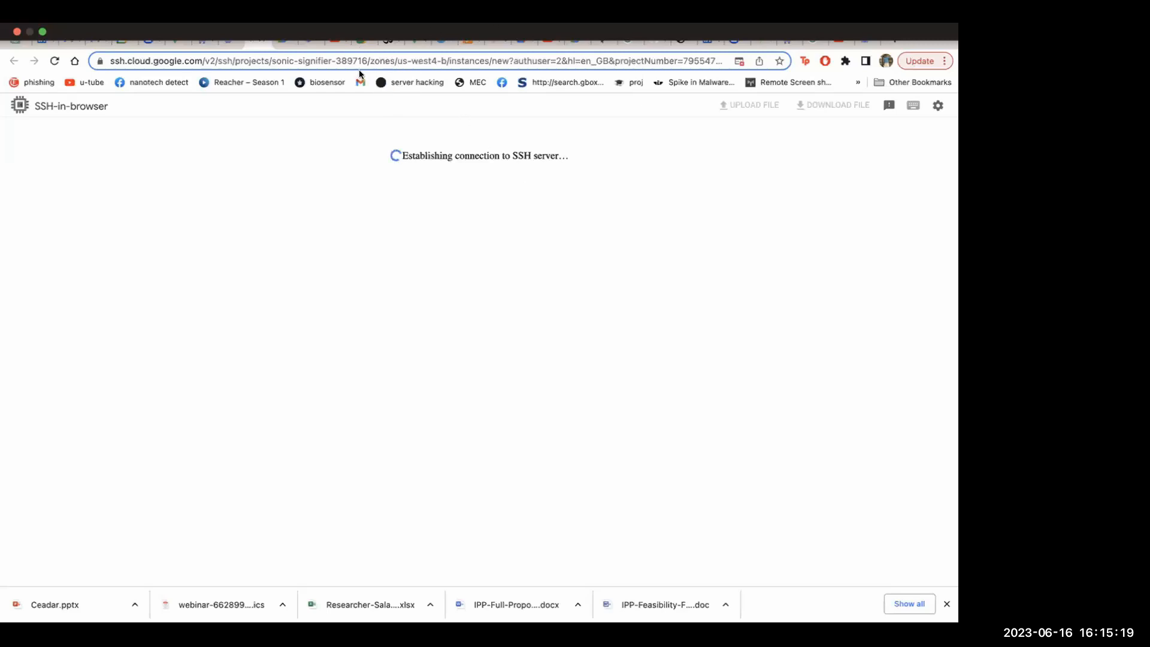
Retry the SSH connection, cancel its authorisation request and try connecting again
{"action": "mouse_move", "coordinate": [589, 39]}
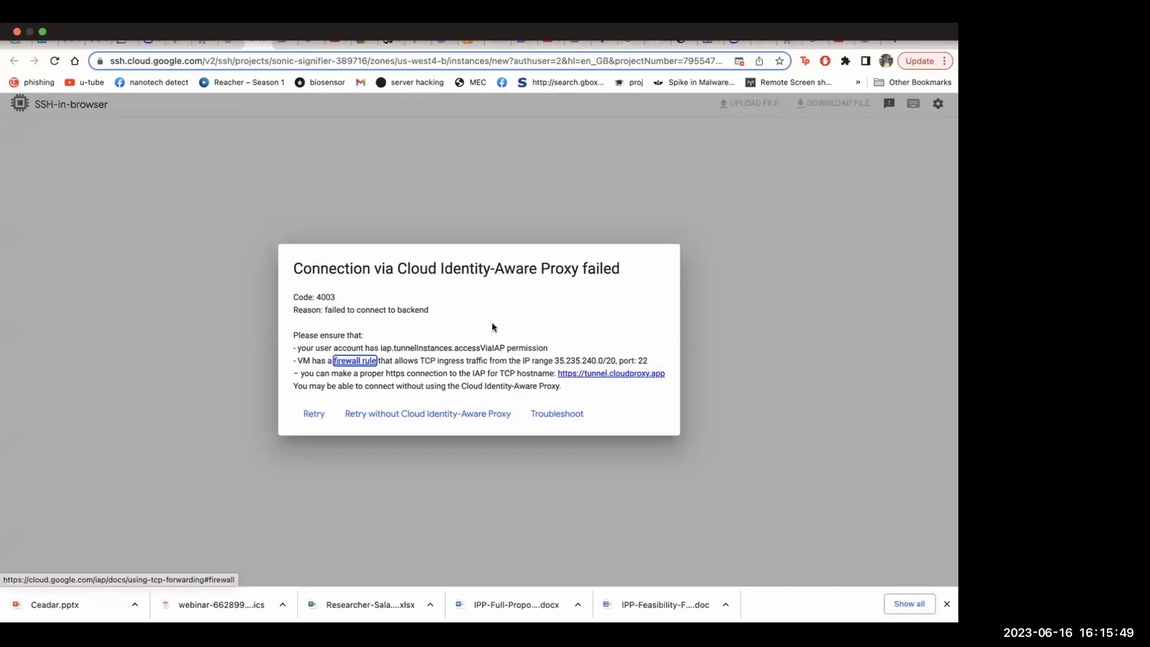
{"action": "left_click", "coordinate": [310, 414]}
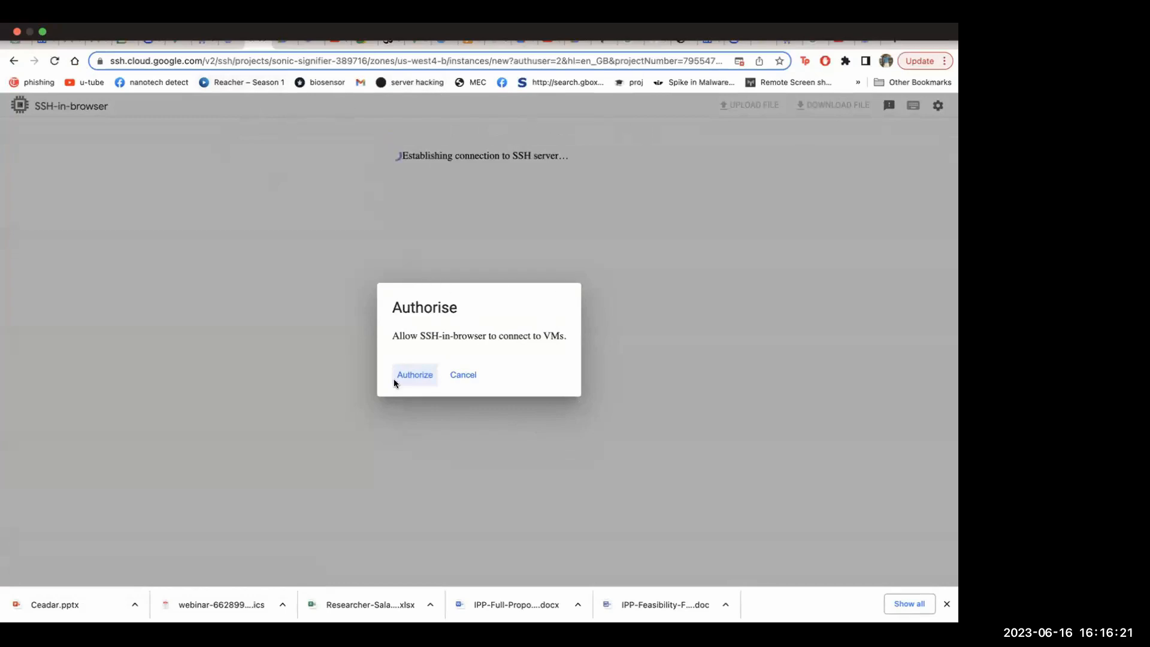
{"action": "left_click", "coordinate": [467, 376]}
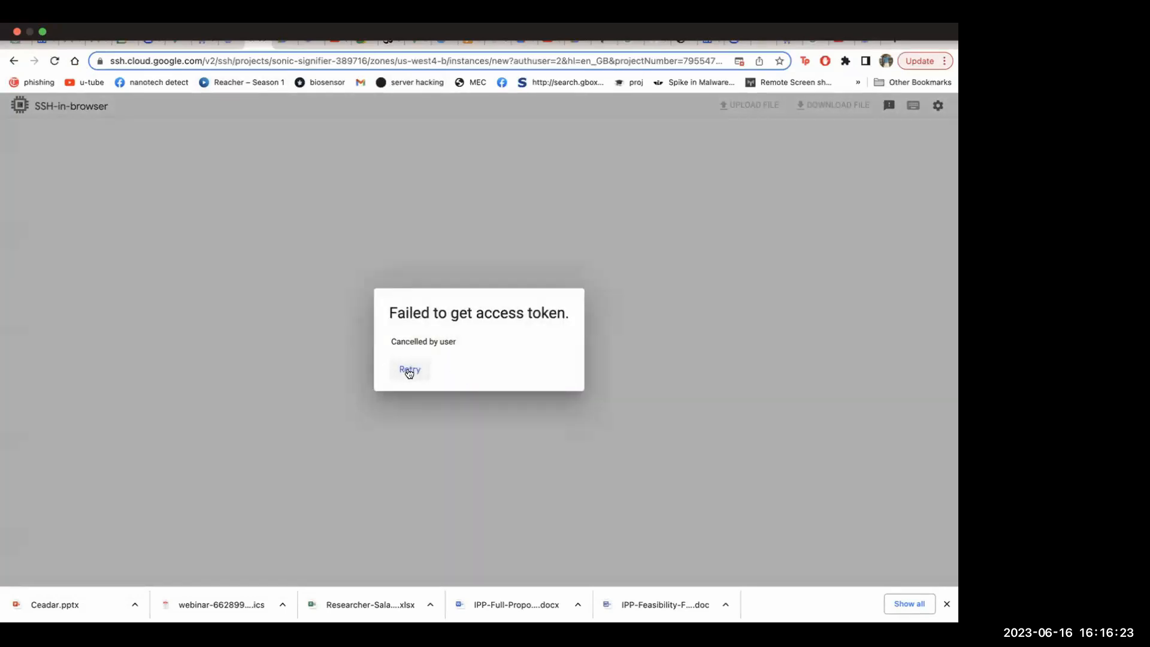
{"action": "left_click", "coordinate": [416, 370]}
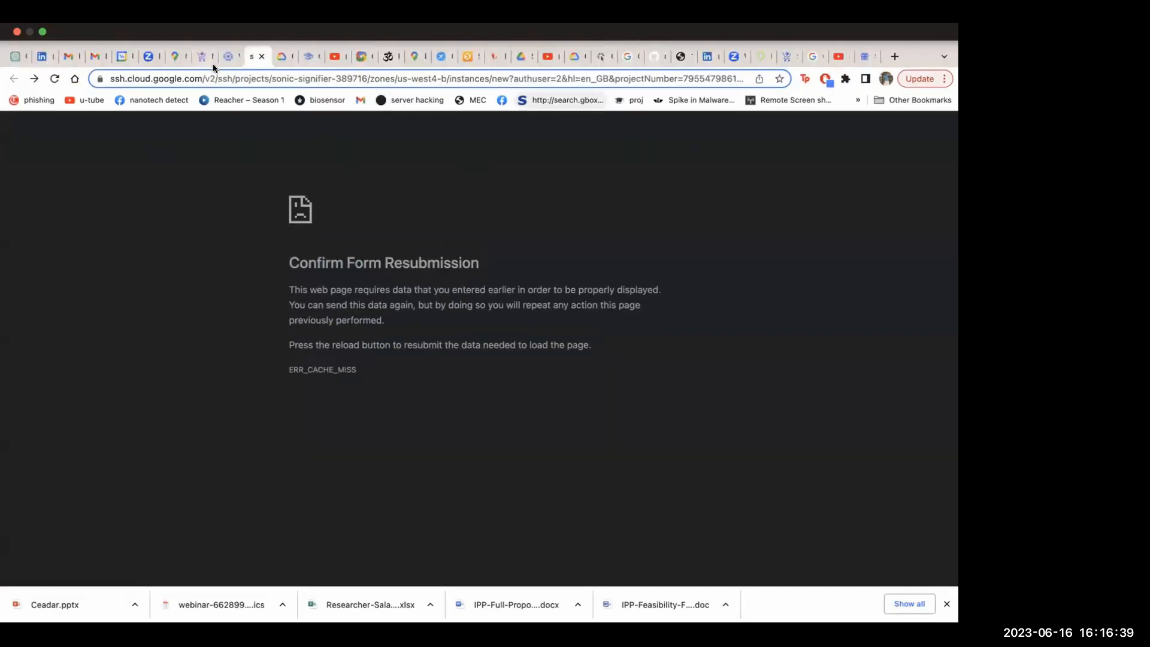
Return to the VM instances page and delete the instance "new" along with its boot disk
{"action": "left_click", "coordinate": [228, 59]}
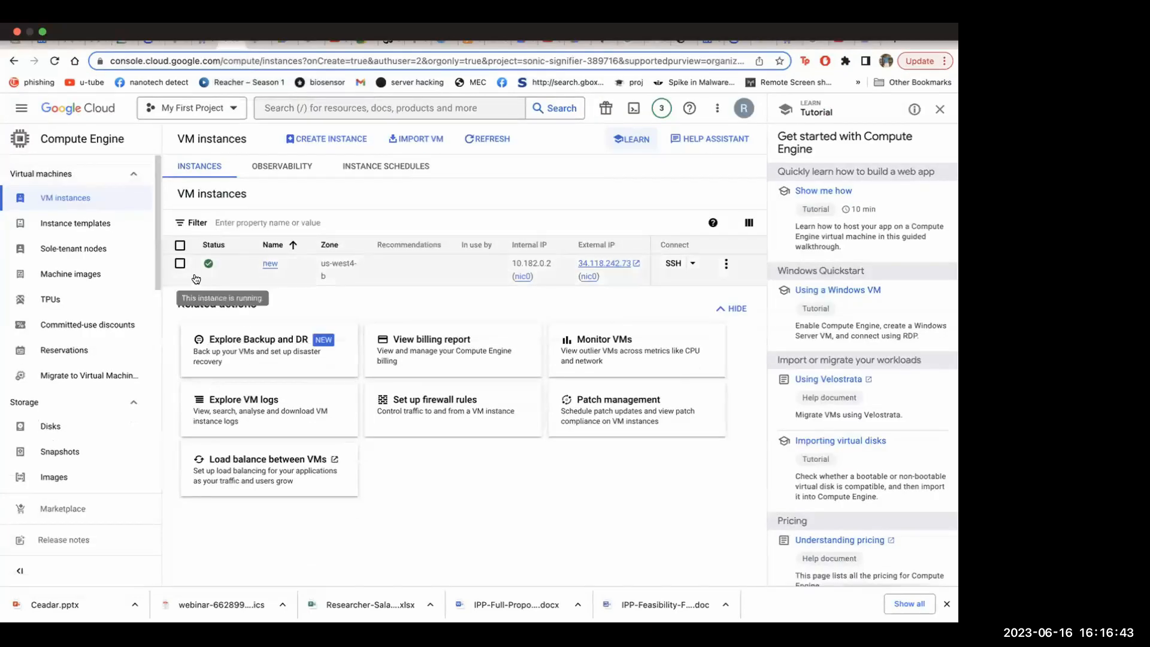
{"action": "left_click", "coordinate": [726, 263]}
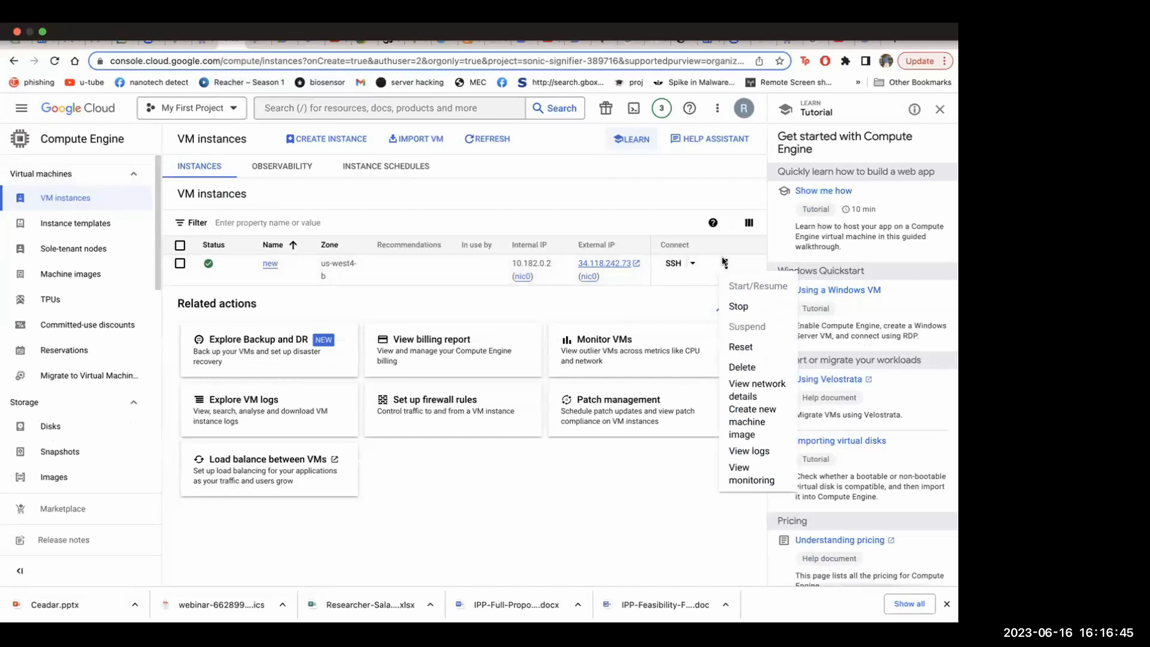
{"action": "left_click", "coordinate": [756, 370]}
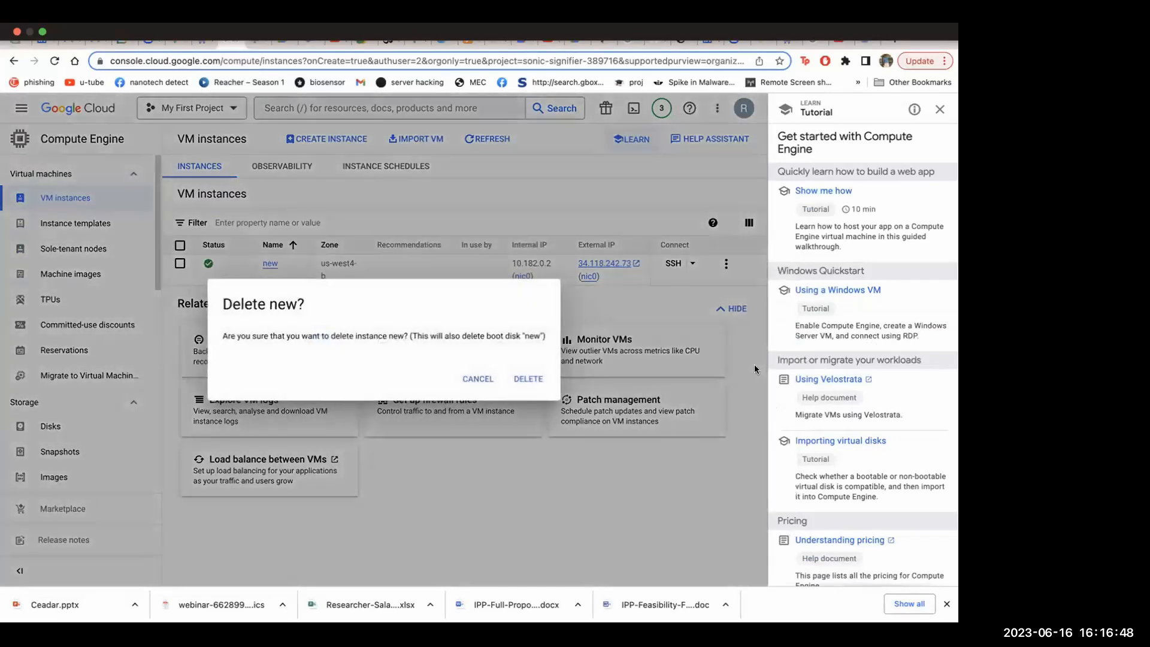
{"action": "left_click", "coordinate": [531, 380]}
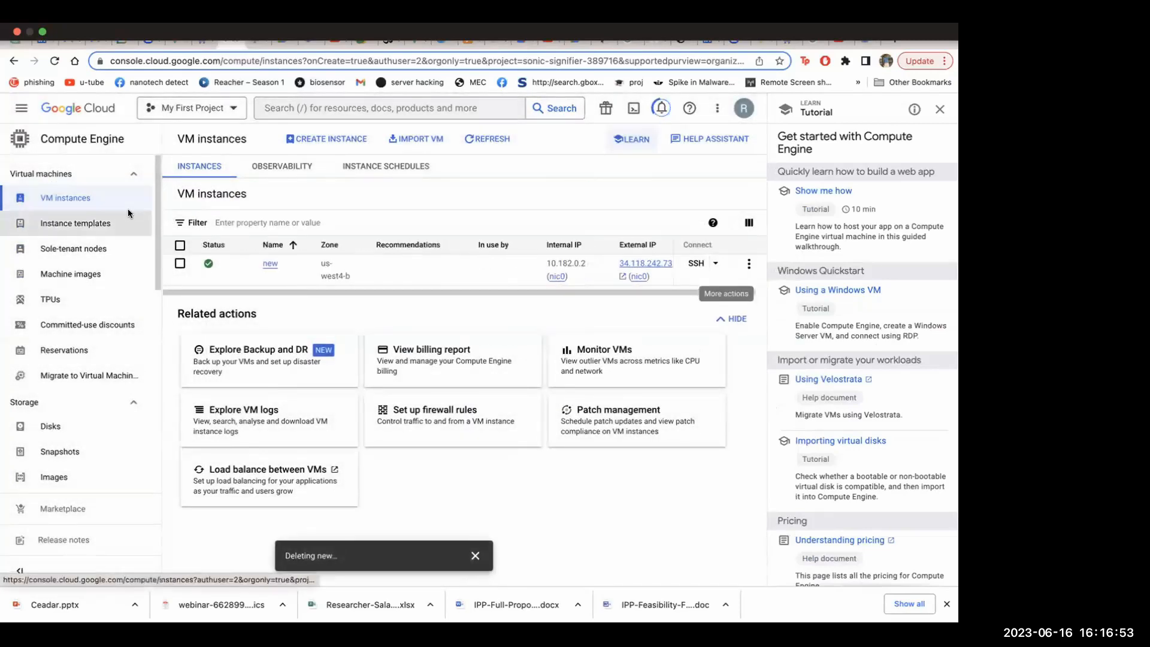
Start creating another VM instance and switch its machine configuration to Memory-optimised
{"action": "left_click", "coordinate": [88, 200]}
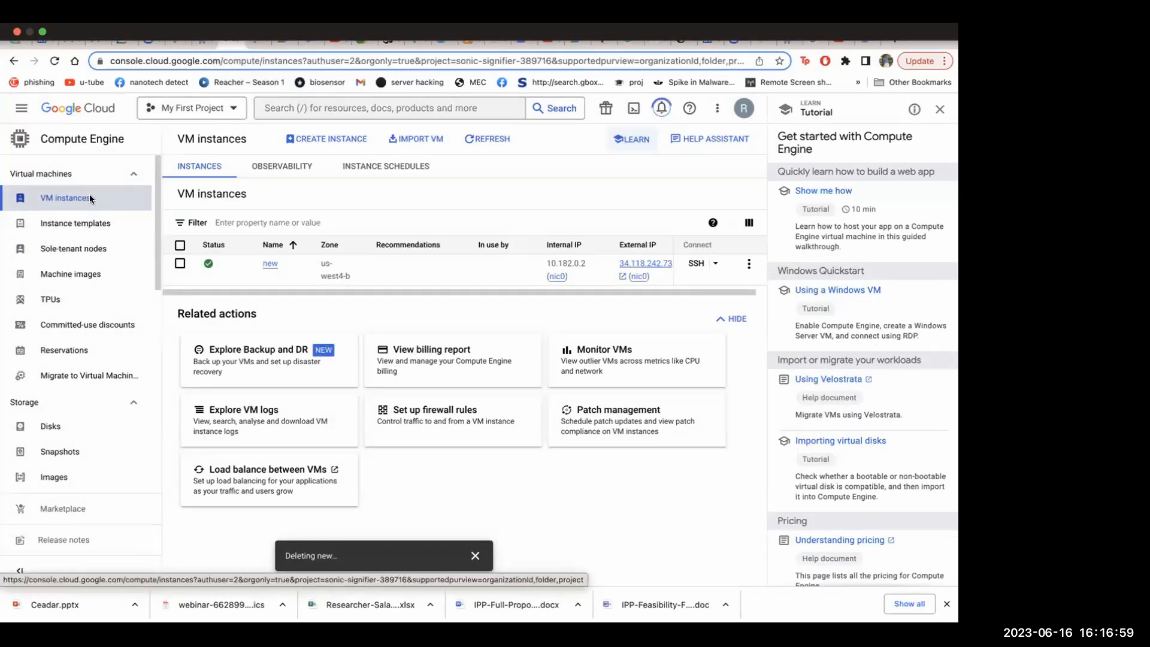
{"action": "left_click", "coordinate": [324, 140]}
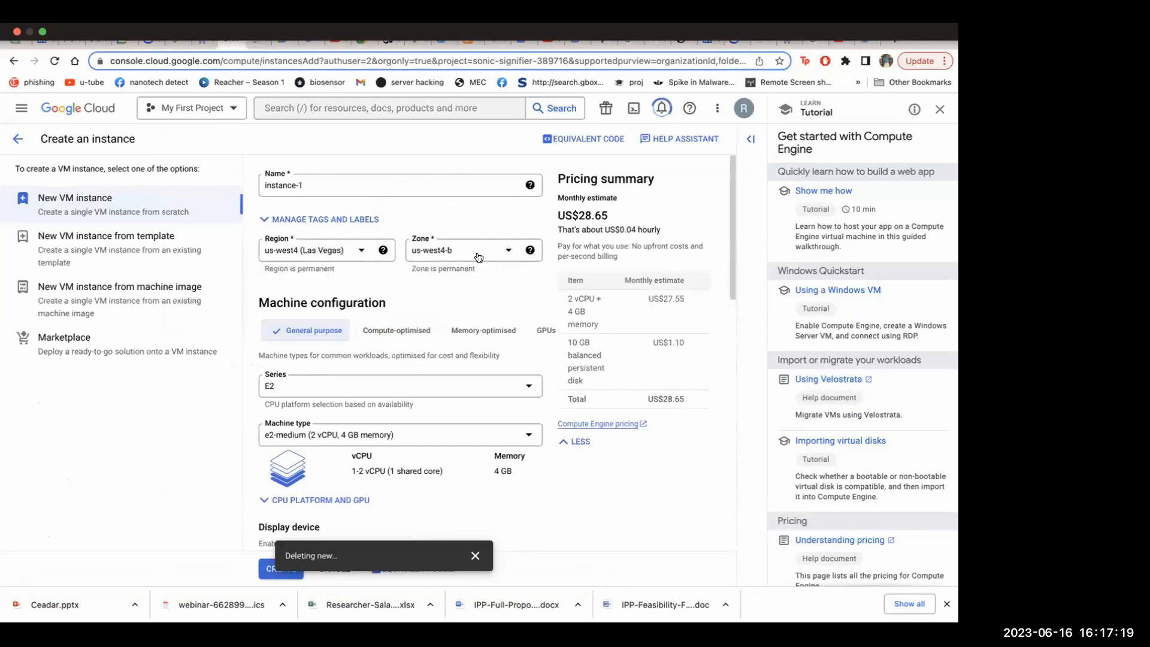
{"action": "scroll", "coordinate": [397, 359], "scroll_direction": "down", "scroll_amount": 3}
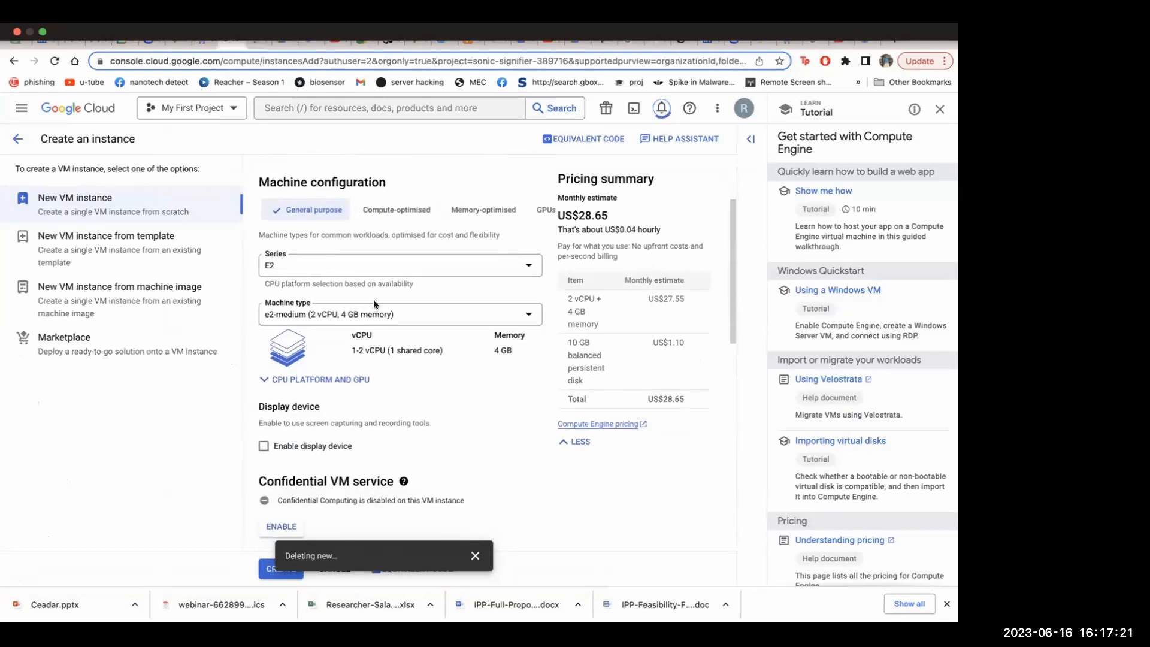
{"action": "scroll", "coordinate": [336, 359], "scroll_direction": "up", "scroll_amount": 4}
{"action": "scroll", "coordinate": [390, 383], "scroll_direction": "down", "scroll_amount": 1}
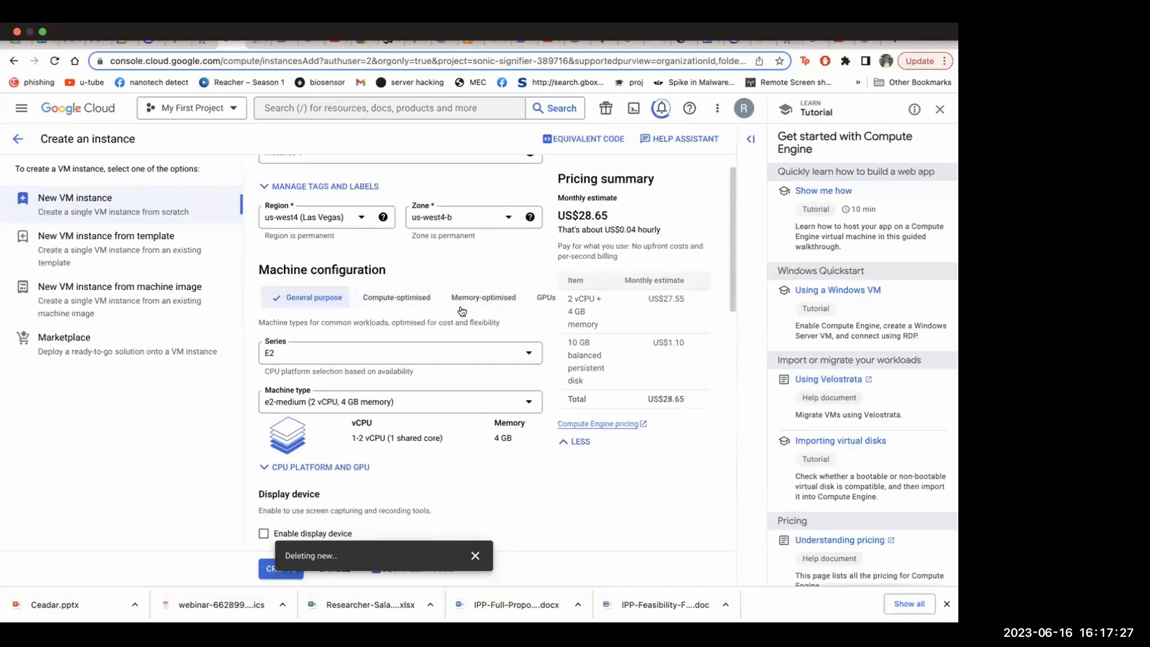
{"action": "left_click", "coordinate": [479, 300]}
{"action": "scroll", "coordinate": [450, 323], "scroll_direction": "down", "scroll_amount": 1}
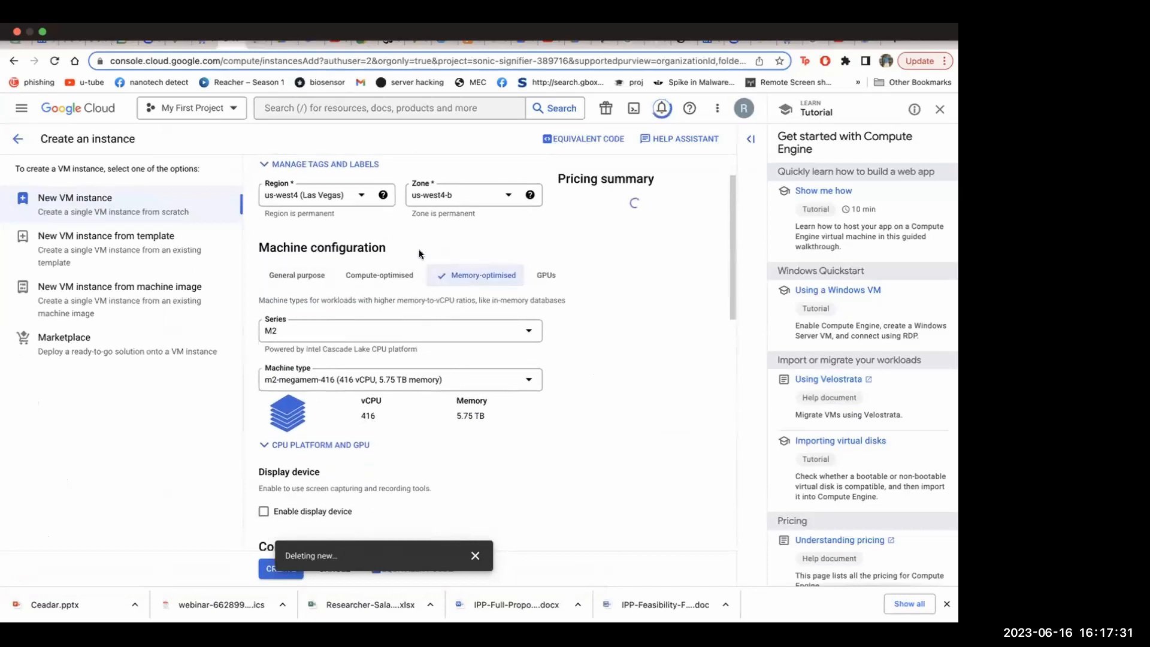
Set the memory-optimised series to M3 and choose the m3-megamem-128 machine type
{"action": "left_click", "coordinate": [477, 330]}
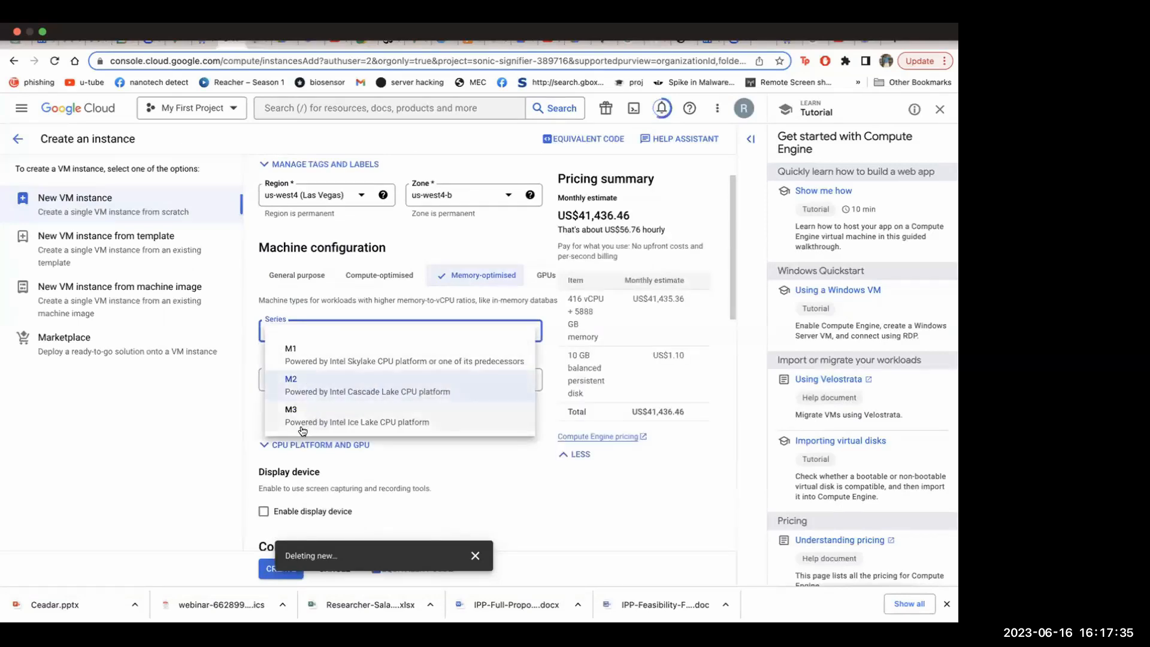
{"action": "left_click", "coordinate": [334, 427]}
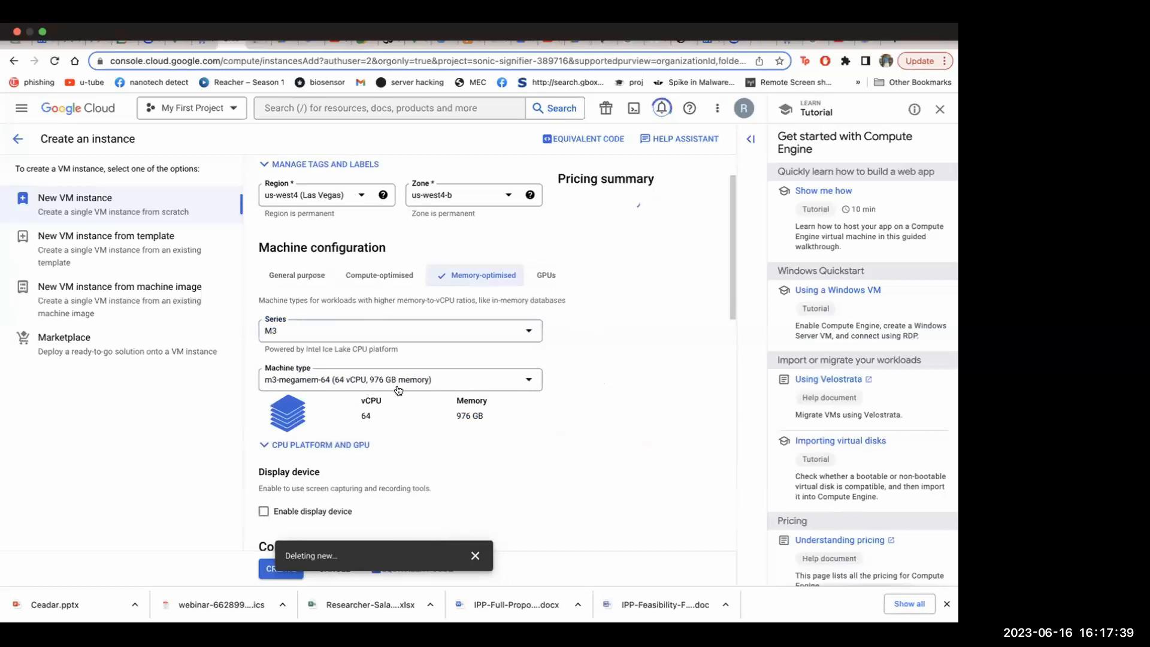
{"action": "left_click", "coordinate": [440, 382]}
{"action": "scroll", "coordinate": [377, 441], "scroll_direction": "down", "scroll_amount": 1}
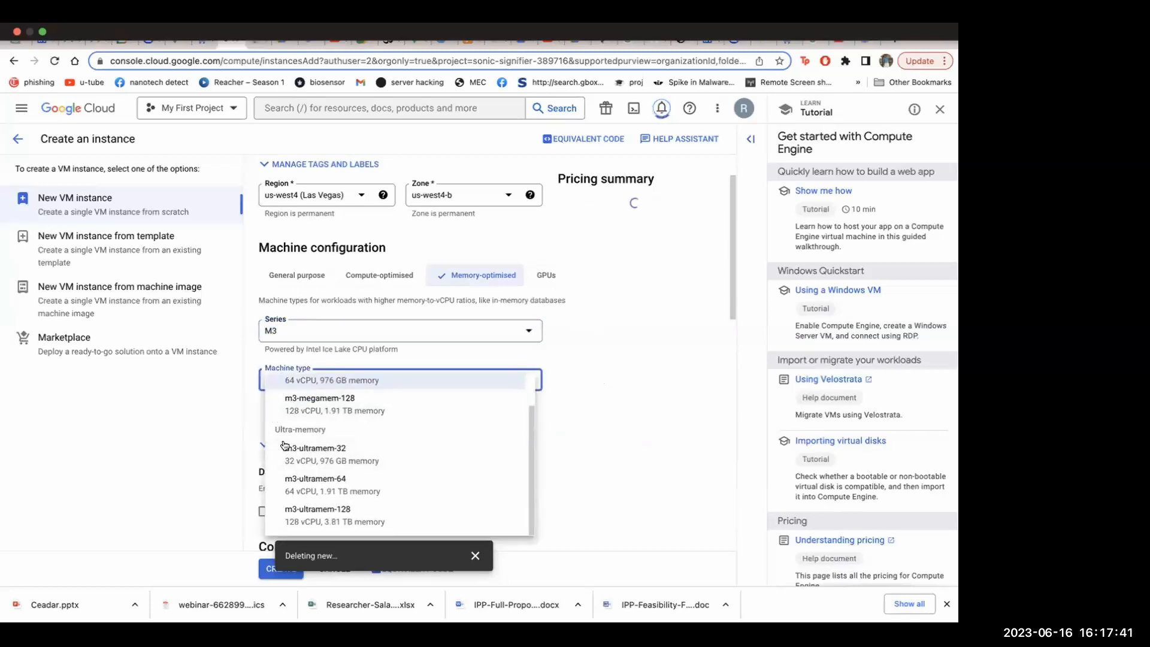
{"action": "scroll", "coordinate": [363, 422], "scroll_direction": "up", "scroll_amount": 1}
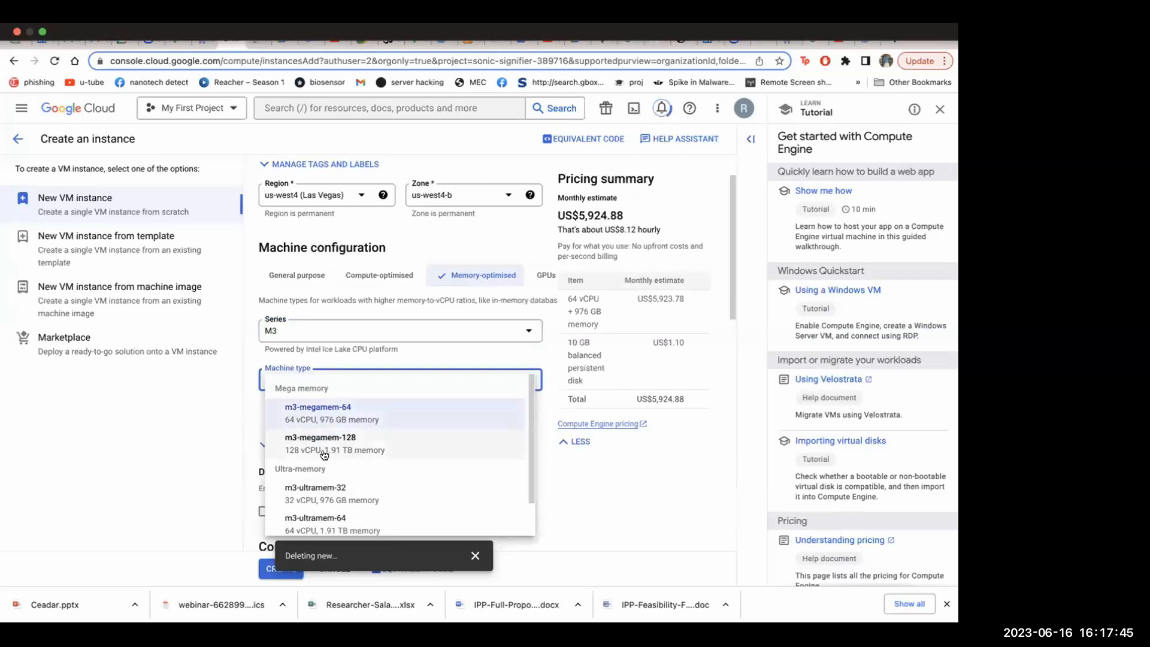
{"action": "left_click", "coordinate": [385, 452]}
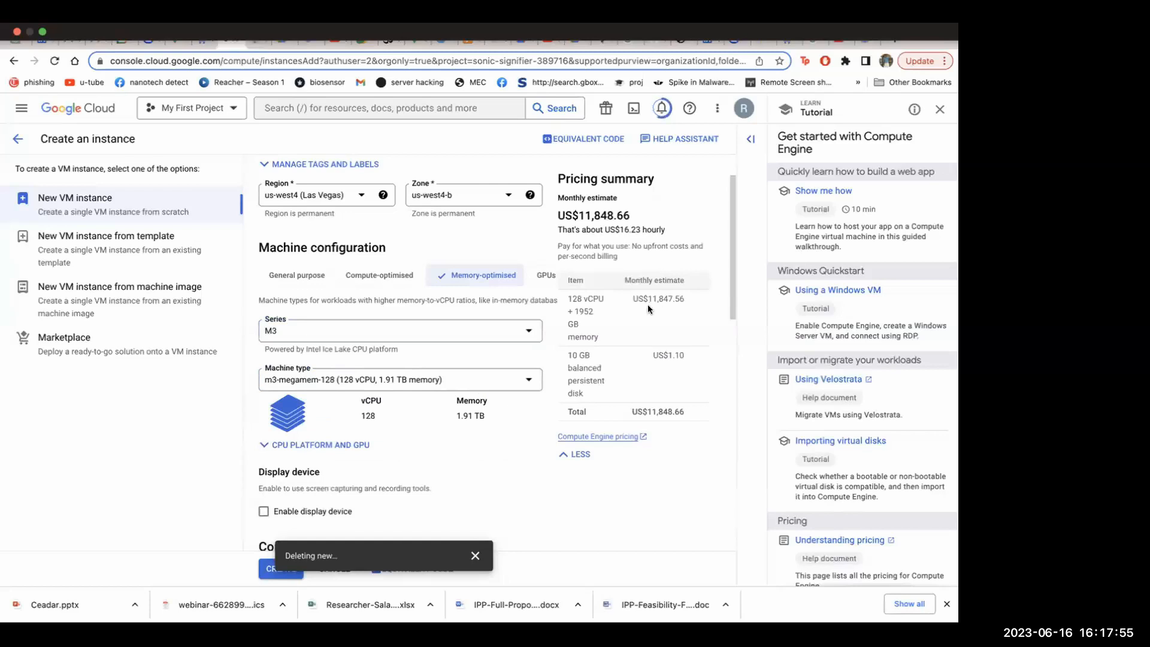
Examine the monthly price estimate and the remaining settings for the memory-optimised machine
{"action": "left_click_drag", "start_coordinate": [556, 215], "coordinate": [671, 212]}
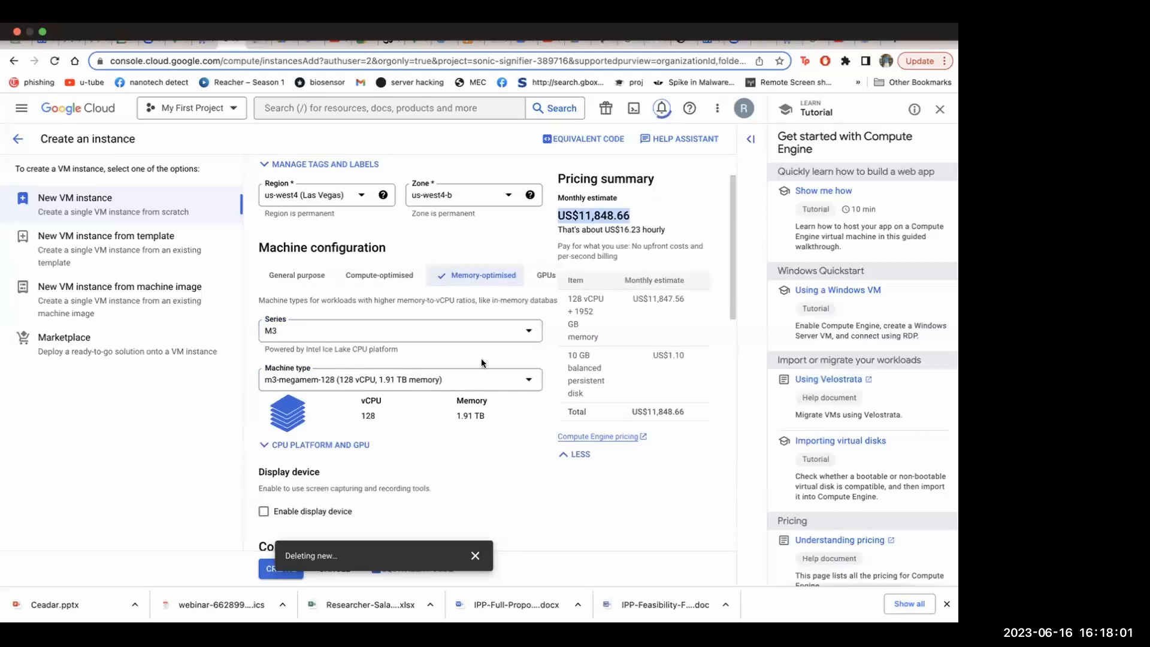
{"action": "scroll", "coordinate": [415, 377], "scroll_direction": "down", "scroll_amount": 3}
{"action": "scroll", "coordinate": [451, 347], "scroll_direction": "down", "scroll_amount": 3}
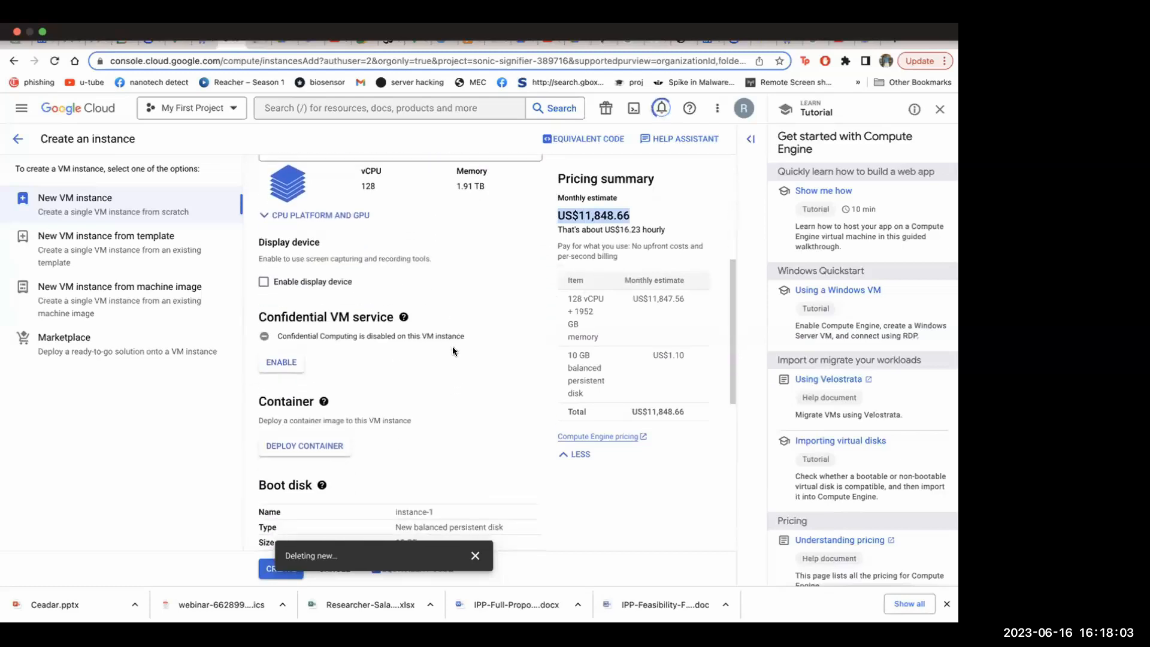
{"action": "scroll", "coordinate": [452, 346], "scroll_direction": "up", "scroll_amount": 5}
{"action": "scroll", "coordinate": [452, 347], "scroll_direction": "up", "scroll_amount": 1}
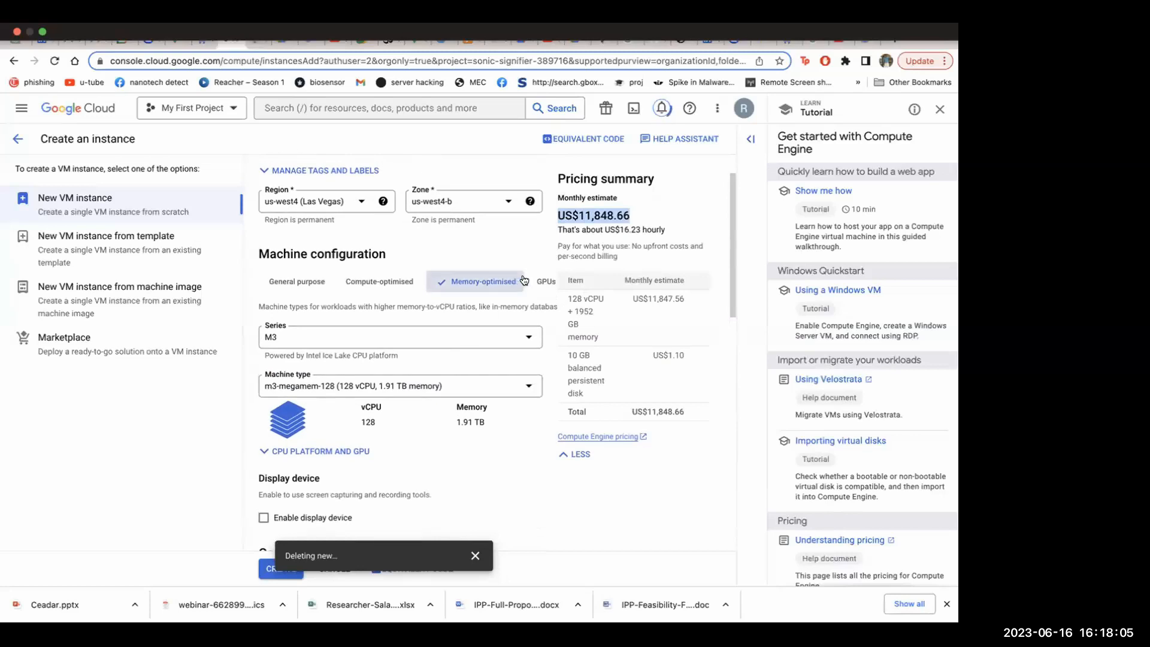
{"action": "scroll", "coordinate": [483, 443], "scroll_direction": "down", "scroll_amount": 3}
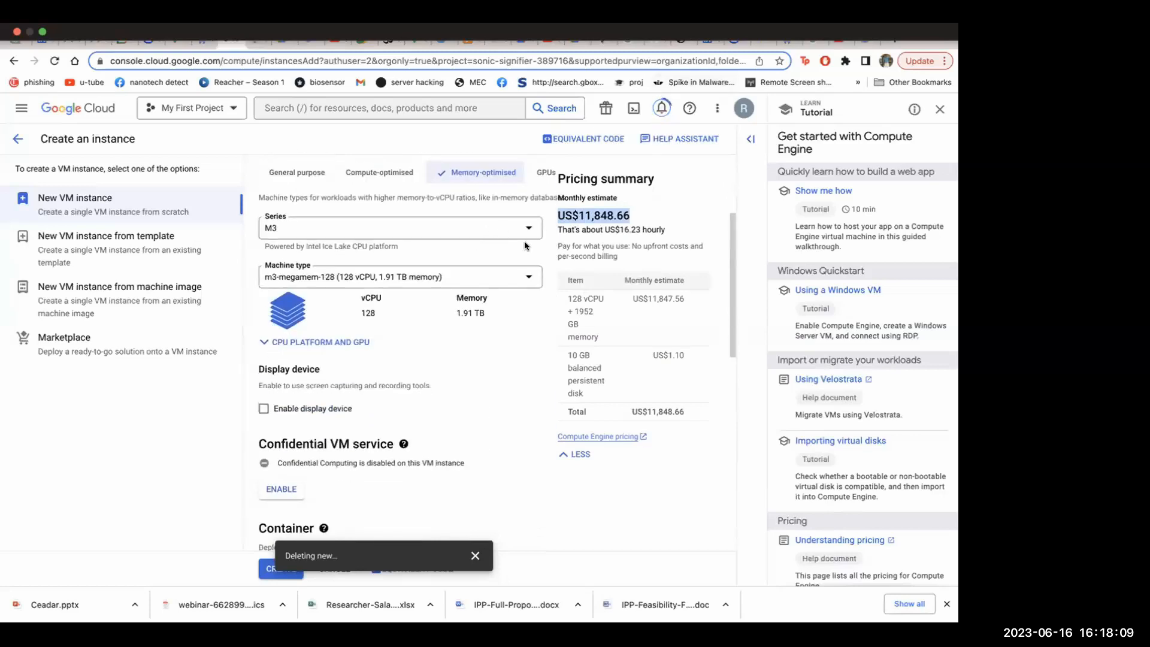
{"action": "scroll", "coordinate": [525, 246], "scroll_direction": "up", "scroll_amount": 1}
{"action": "scroll", "coordinate": [525, 245], "scroll_direction": "up", "scroll_amount": 2}
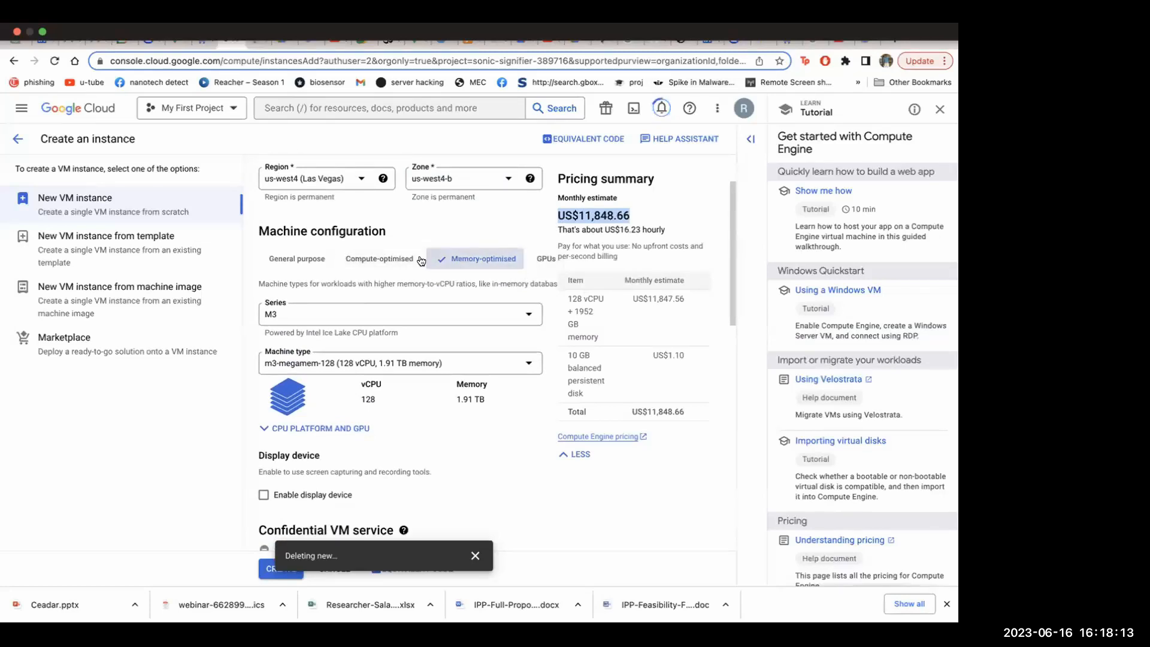
Check the series offered for Compute-optimised machines and switch the machine configuration to General purpose
{"action": "left_click", "coordinate": [393, 264]}
{"action": "left_click", "coordinate": [359, 316]}
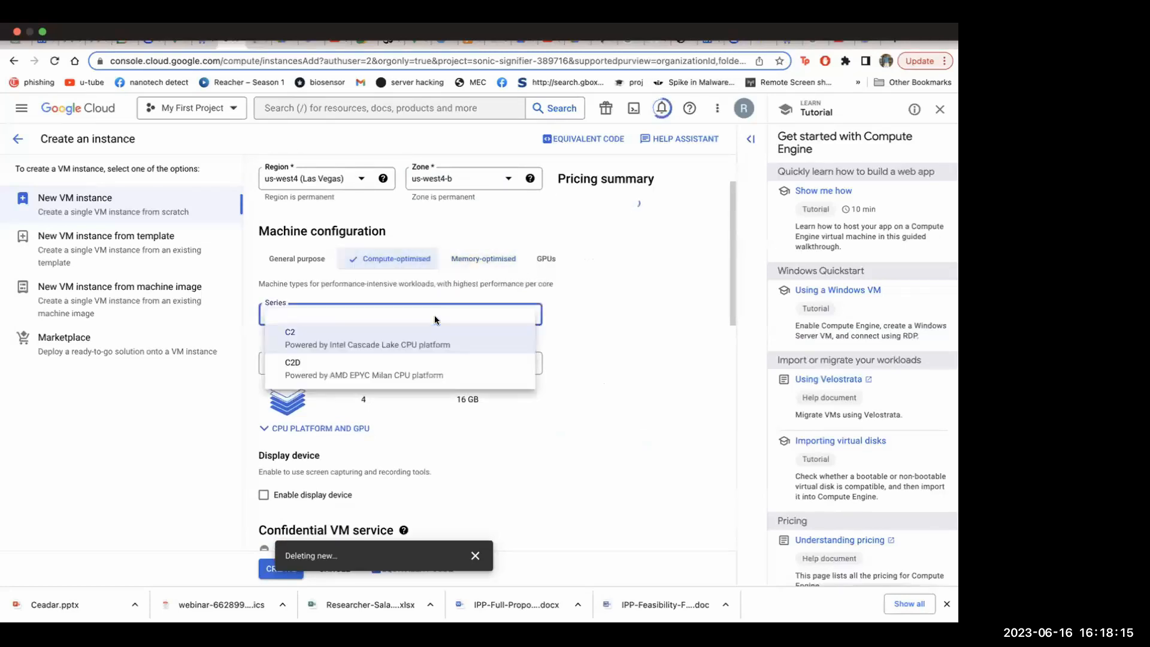
{"action": "left_click", "coordinate": [311, 258]}
{"action": "left_click", "coordinate": [311, 259]}
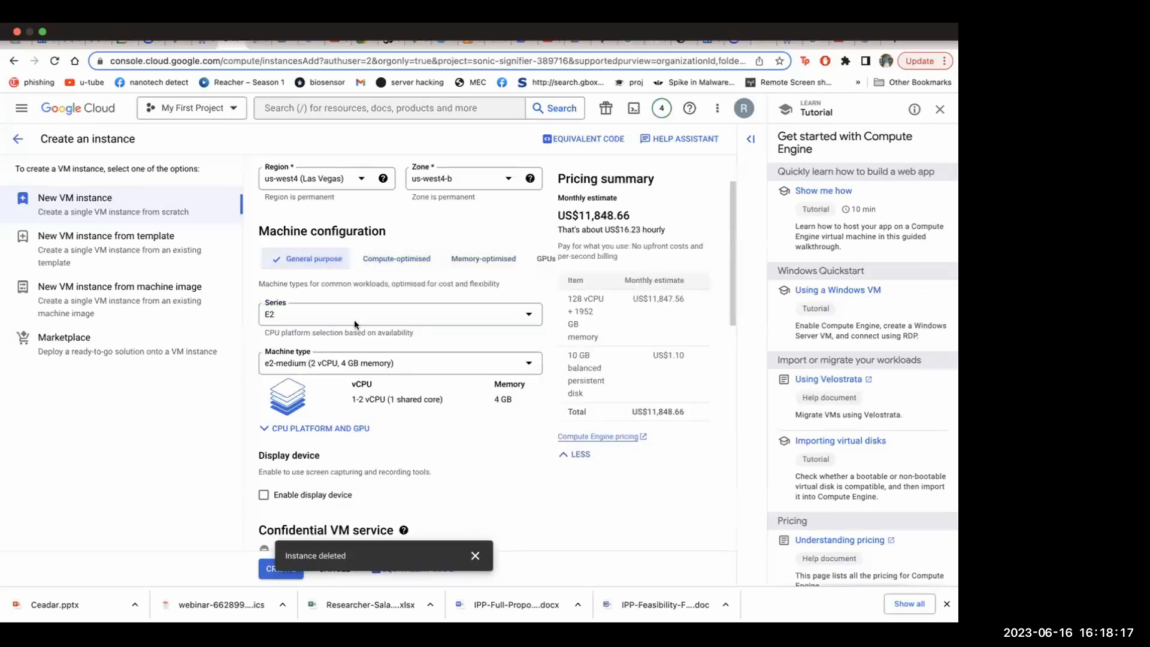
Set the general-purpose series to N2D and the machine type to n2d-standard-16
{"action": "left_click", "coordinate": [433, 306]}
{"action": "scroll", "coordinate": [376, 344], "scroll_direction": "down", "scroll_amount": 3}
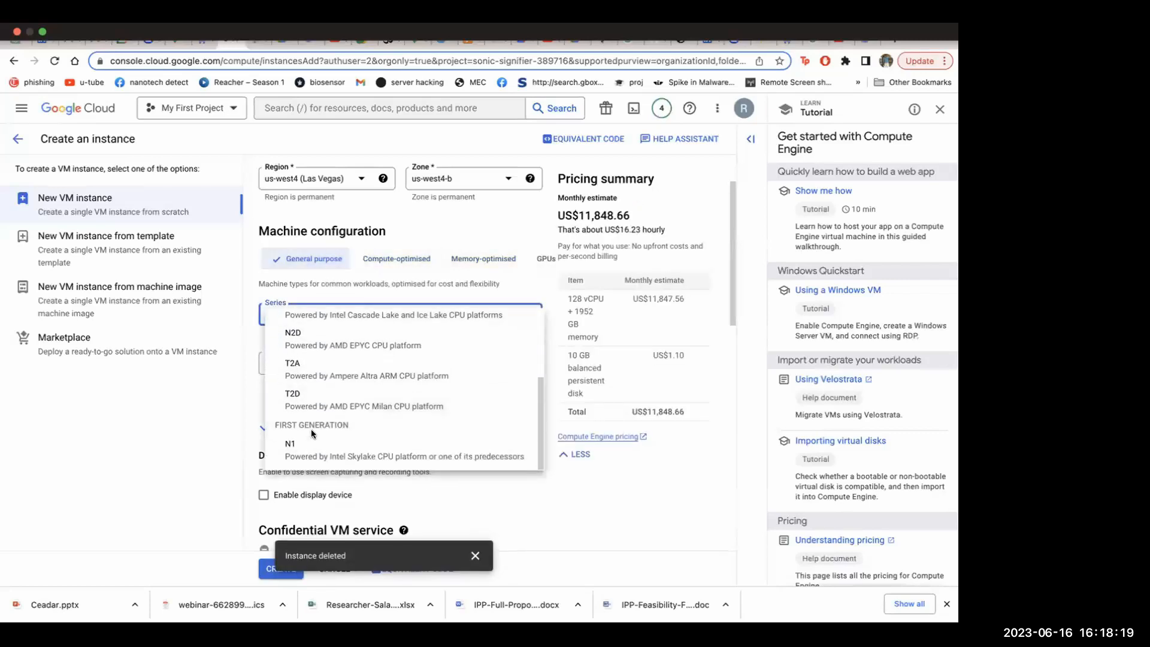
{"action": "left_click", "coordinate": [376, 341]}
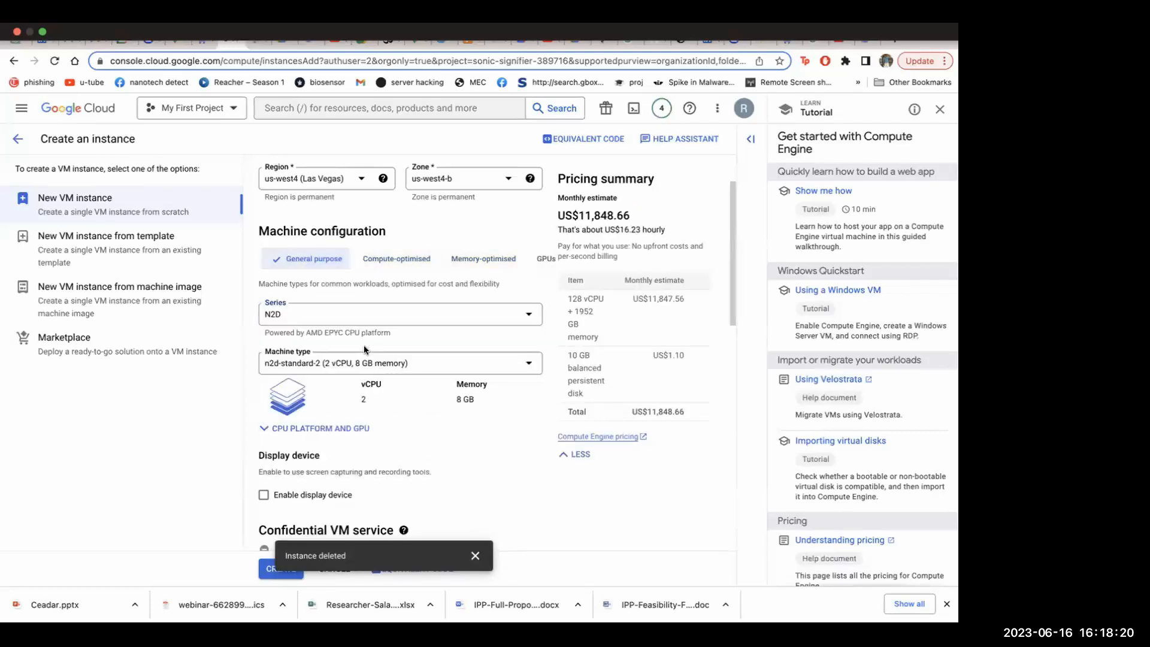
{"action": "left_click", "coordinate": [422, 364]}
{"action": "scroll", "coordinate": [336, 476], "scroll_direction": "down", "scroll_amount": 3}
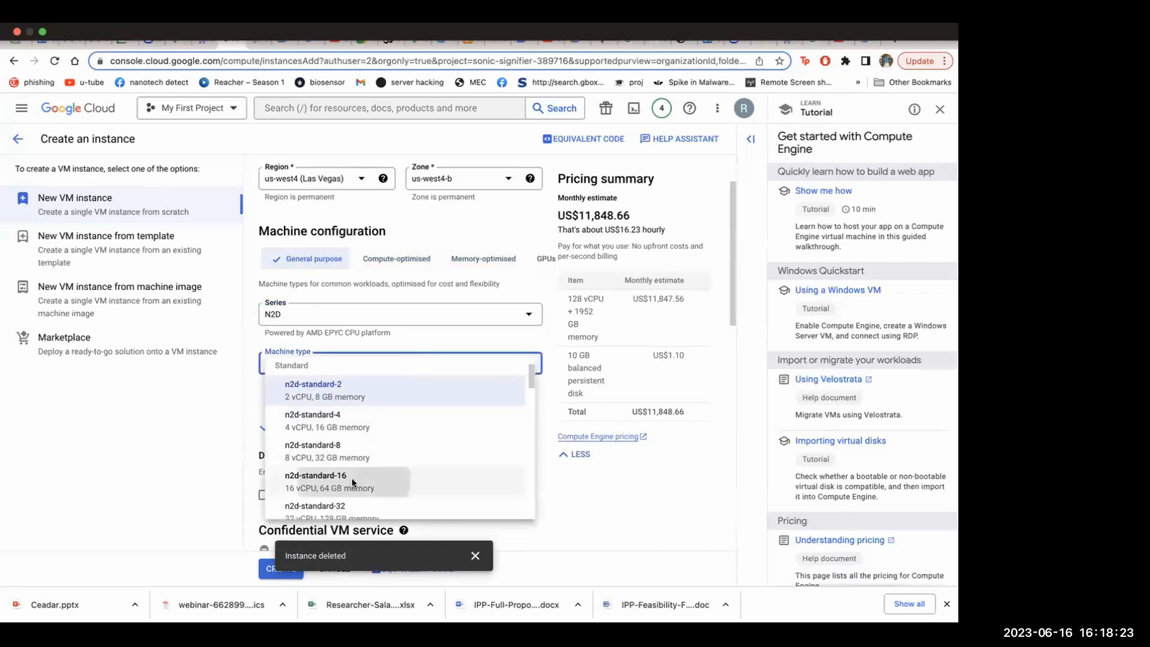
{"action": "left_click", "coordinate": [355, 482]}
{"action": "scroll", "coordinate": [435, 429], "scroll_direction": "down", "scroll_amount": 2}
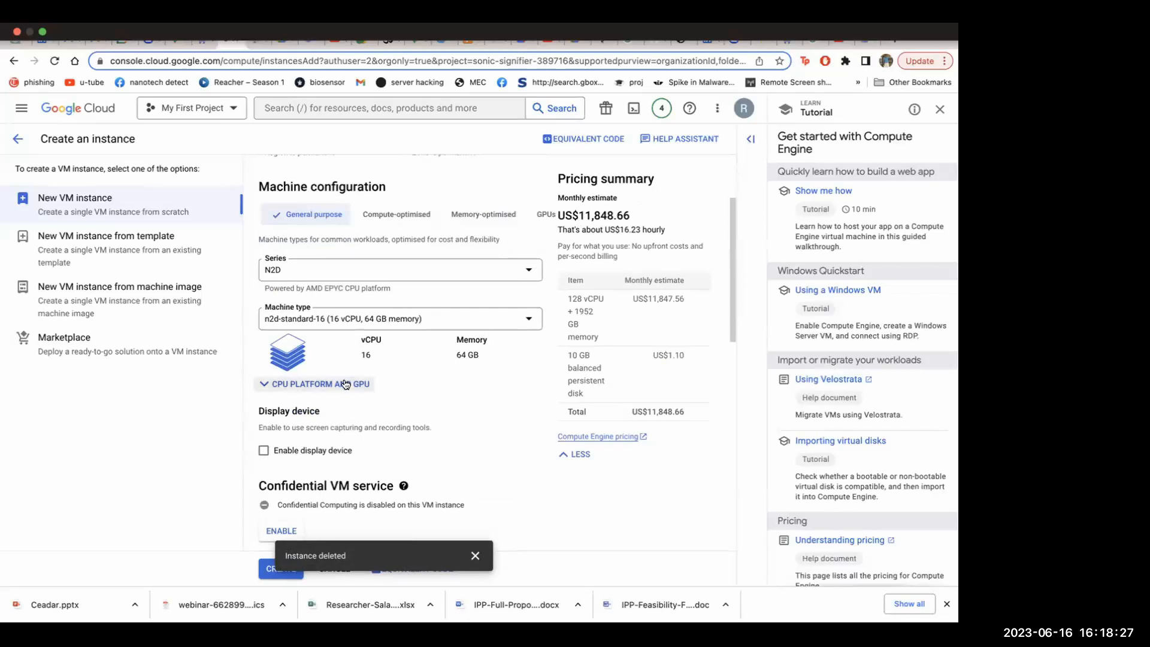
{"action": "scroll", "coordinate": [345, 381], "scroll_direction": "down", "scroll_amount": 2}
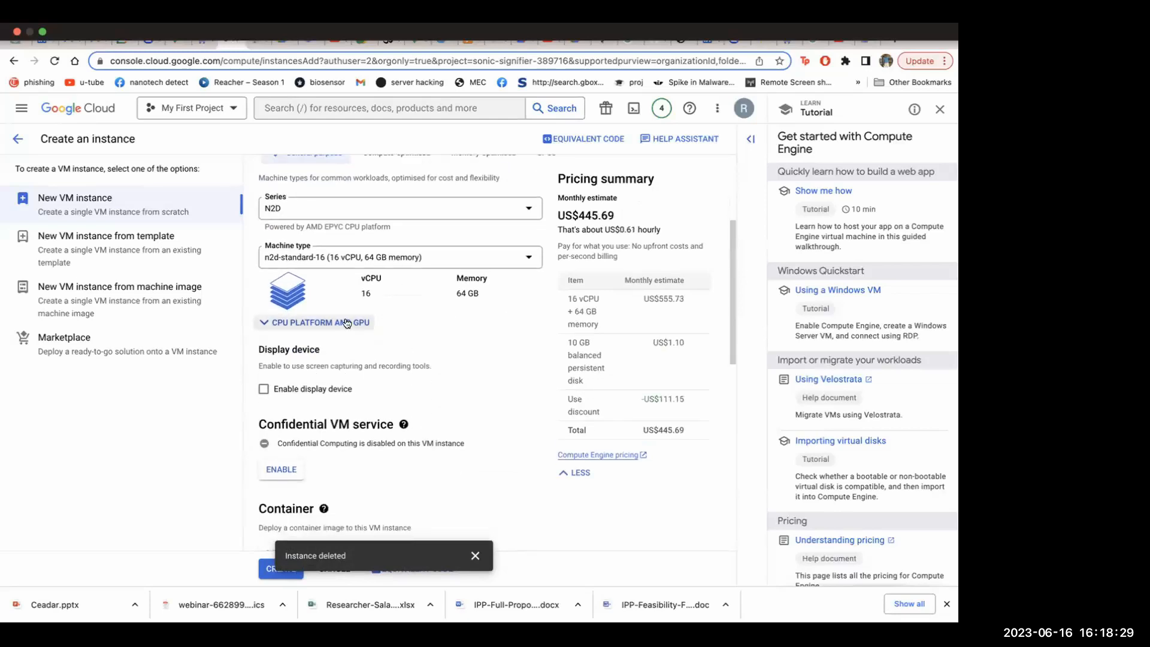
{"action": "scroll", "coordinate": [346, 324], "scroll_direction": "up", "scroll_amount": 5}
Enable the display device and Confidential Computing for the N2D instance
{"action": "scroll", "coordinate": [346, 324], "scroll_direction": "down", "scroll_amount": 9}
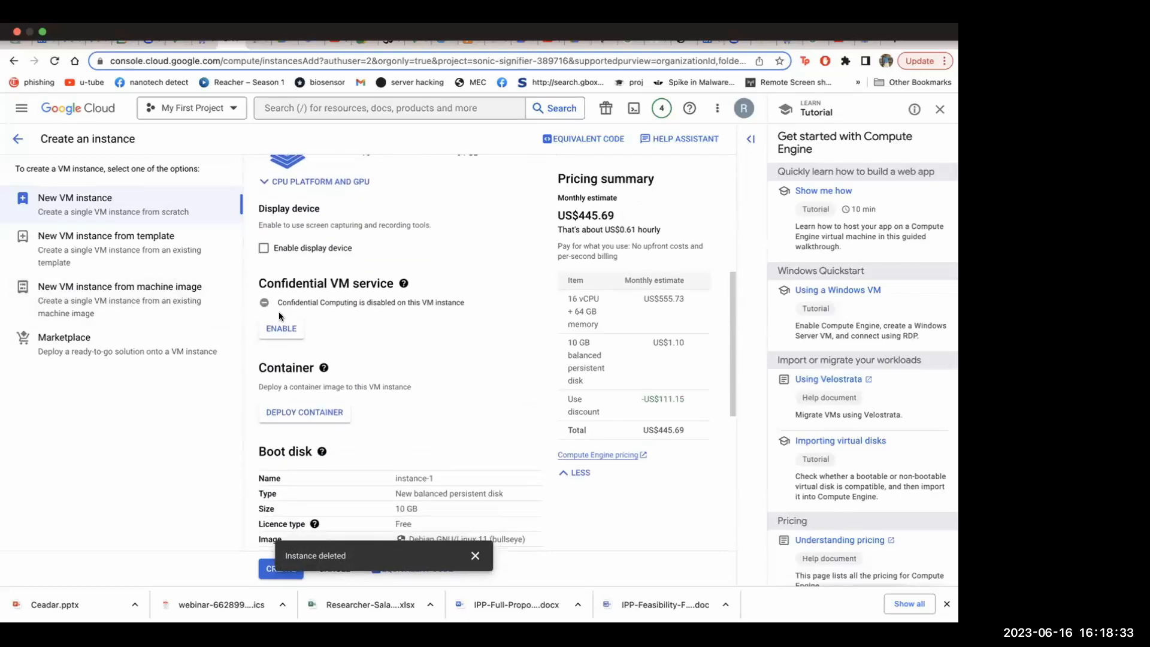
{"action": "left_click", "coordinate": [261, 249]}
{"action": "scroll", "coordinate": [318, 336], "scroll_direction": "down", "scroll_amount": 1}
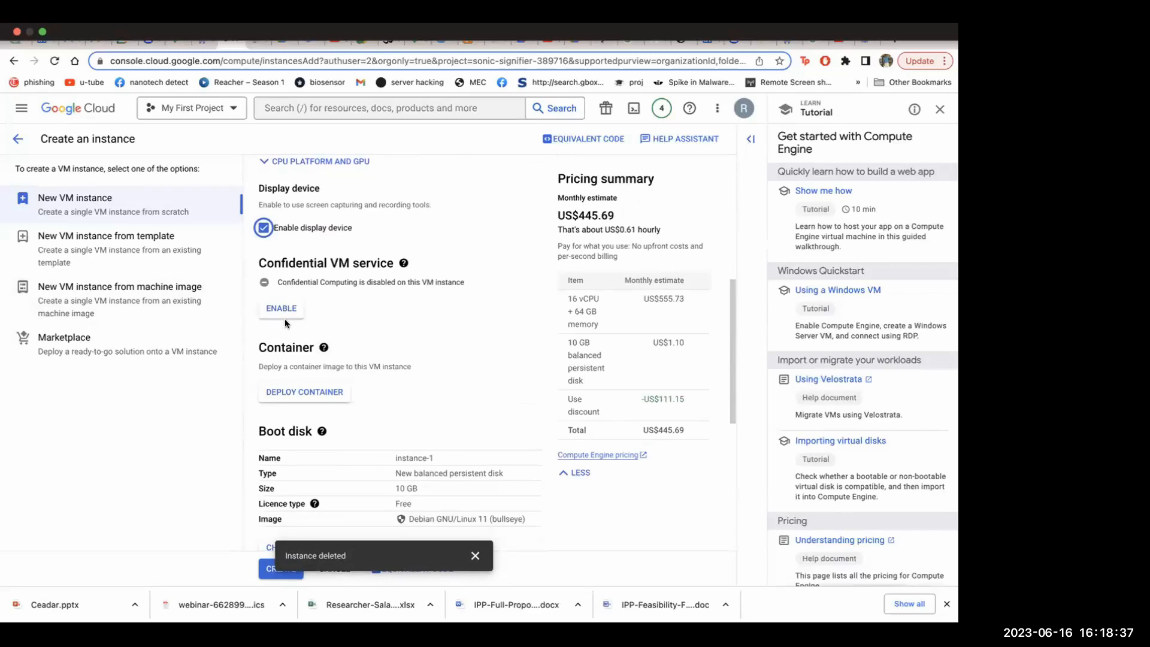
{"action": "left_click", "coordinate": [273, 306]}
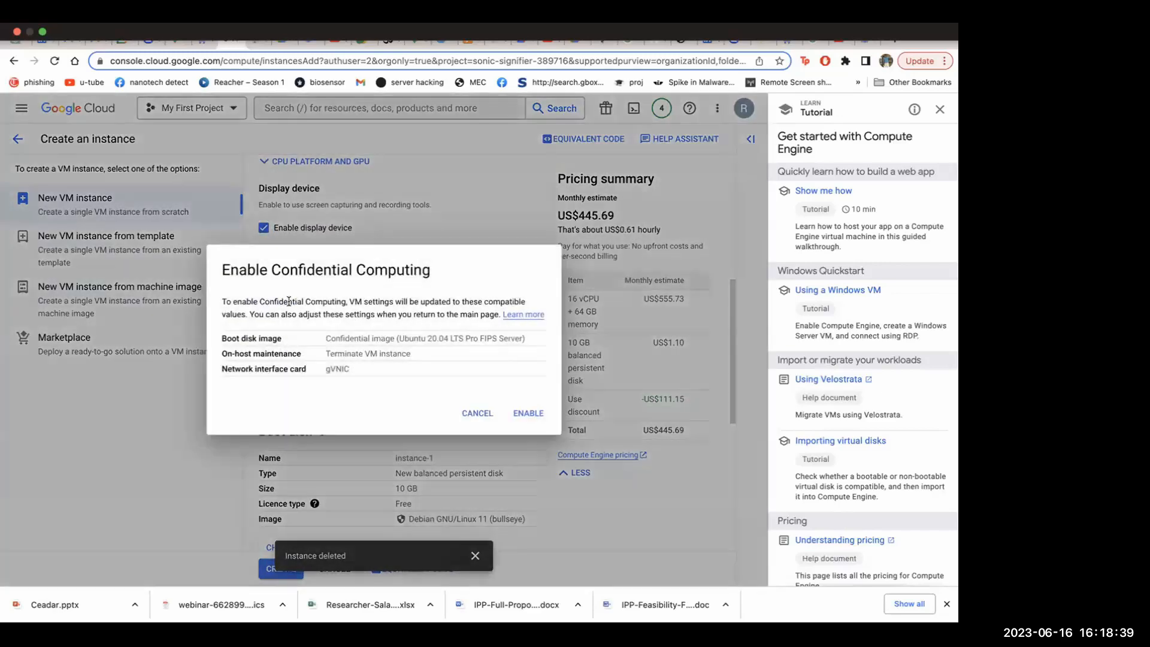
{"action": "left_click", "coordinate": [528, 413]}
Select the Compute Engine default service account and dismiss the instance deletion notification
{"action": "scroll", "coordinate": [421, 389], "scroll_direction": "down", "scroll_amount": 3}
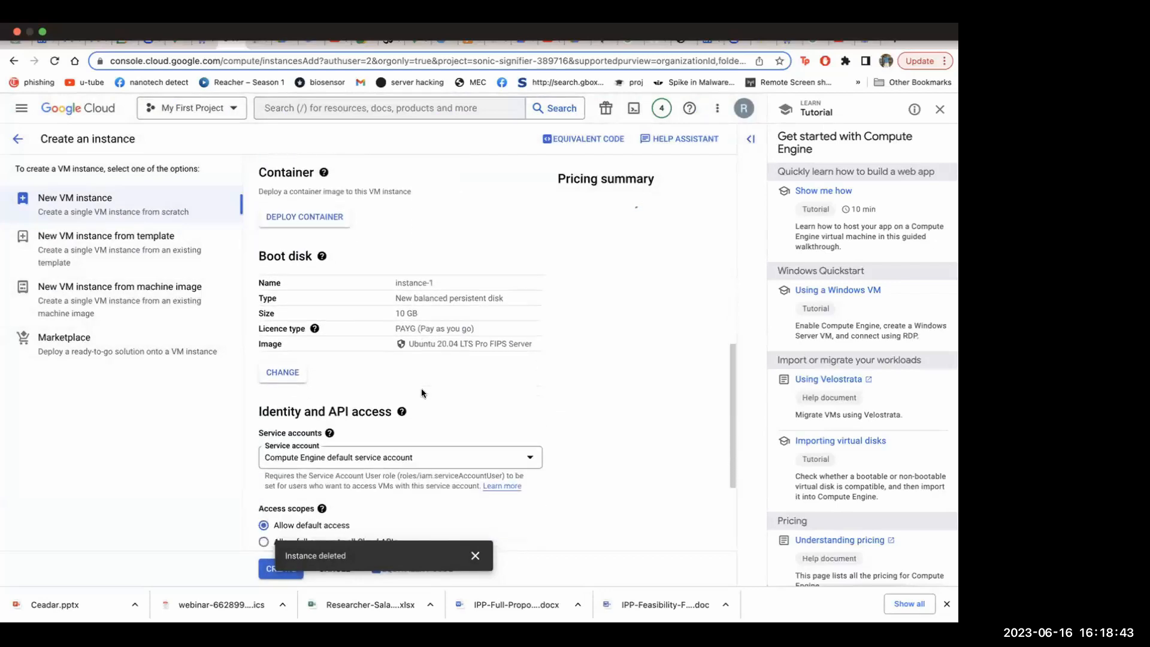
{"action": "scroll", "coordinate": [422, 393], "scroll_direction": "down", "scroll_amount": 1}
{"action": "scroll", "coordinate": [423, 394], "scroll_direction": "down", "scroll_amount": 2}
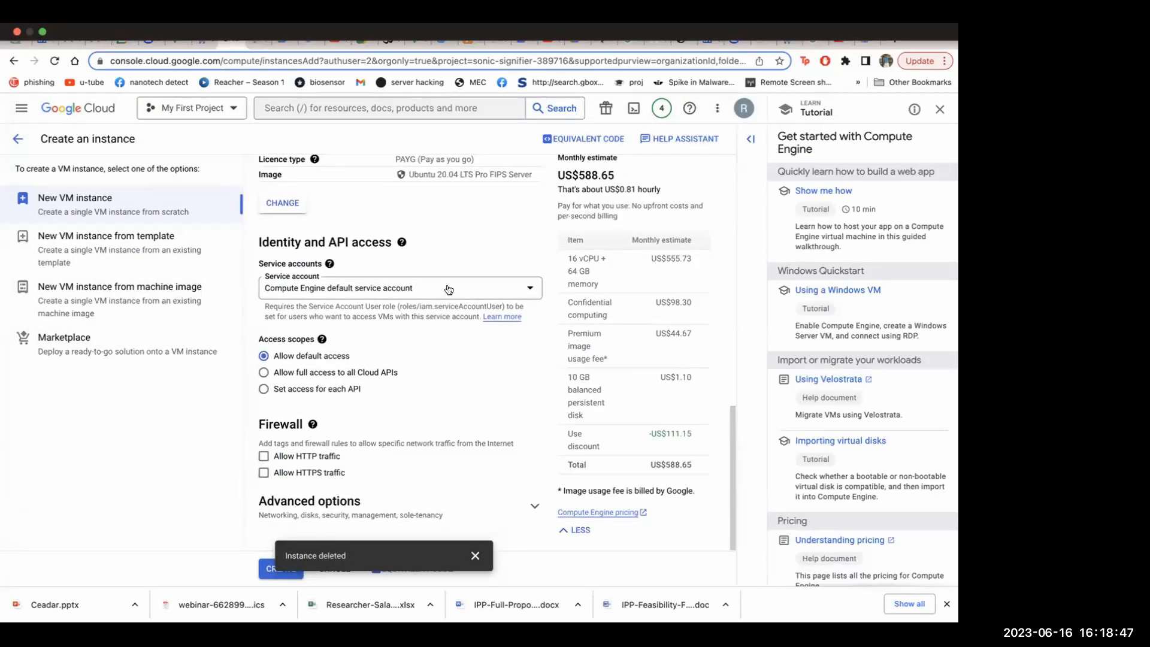
{"action": "left_click", "coordinate": [449, 289]}
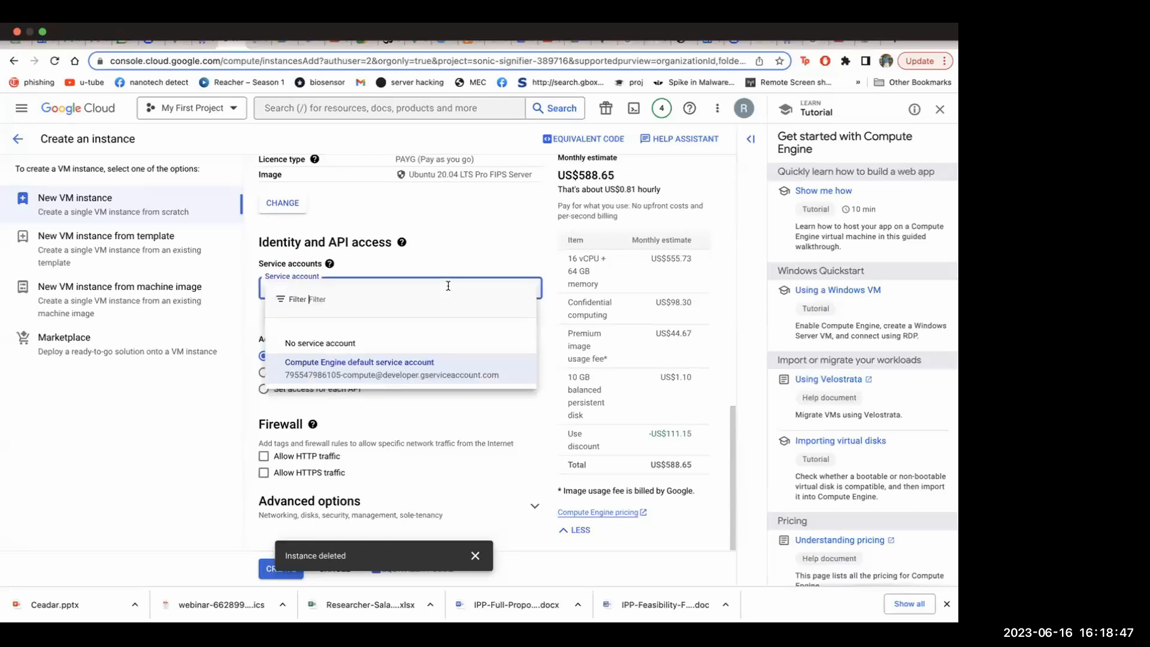
{"action": "left_click", "coordinate": [429, 371]}
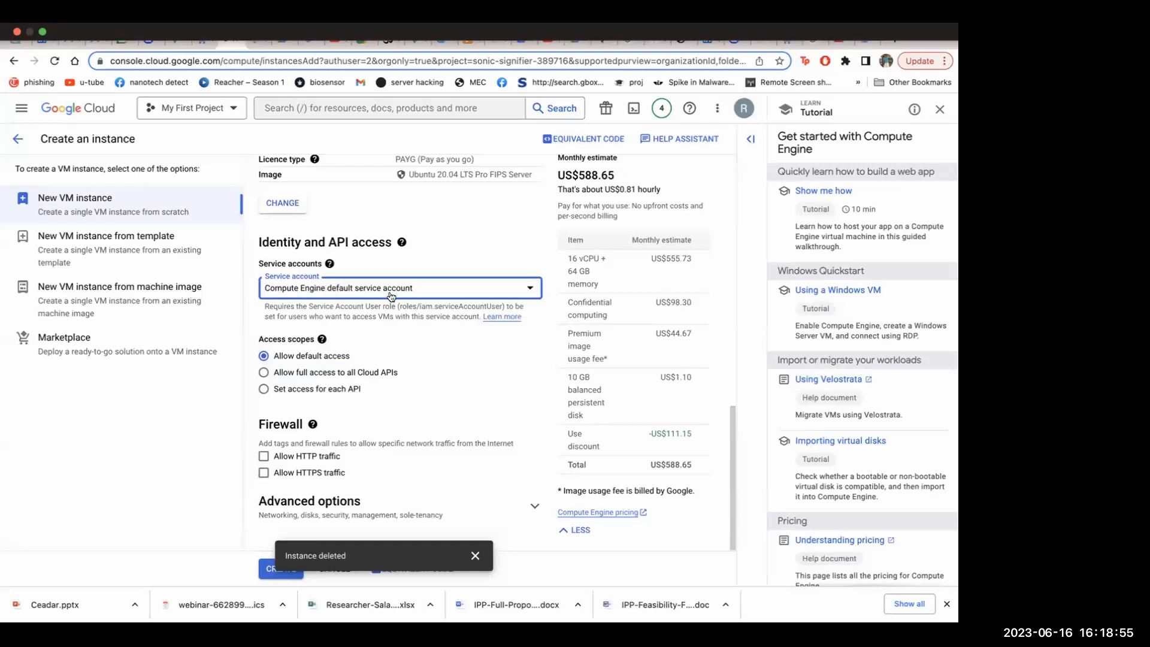
{"action": "left_click", "coordinate": [475, 555]}
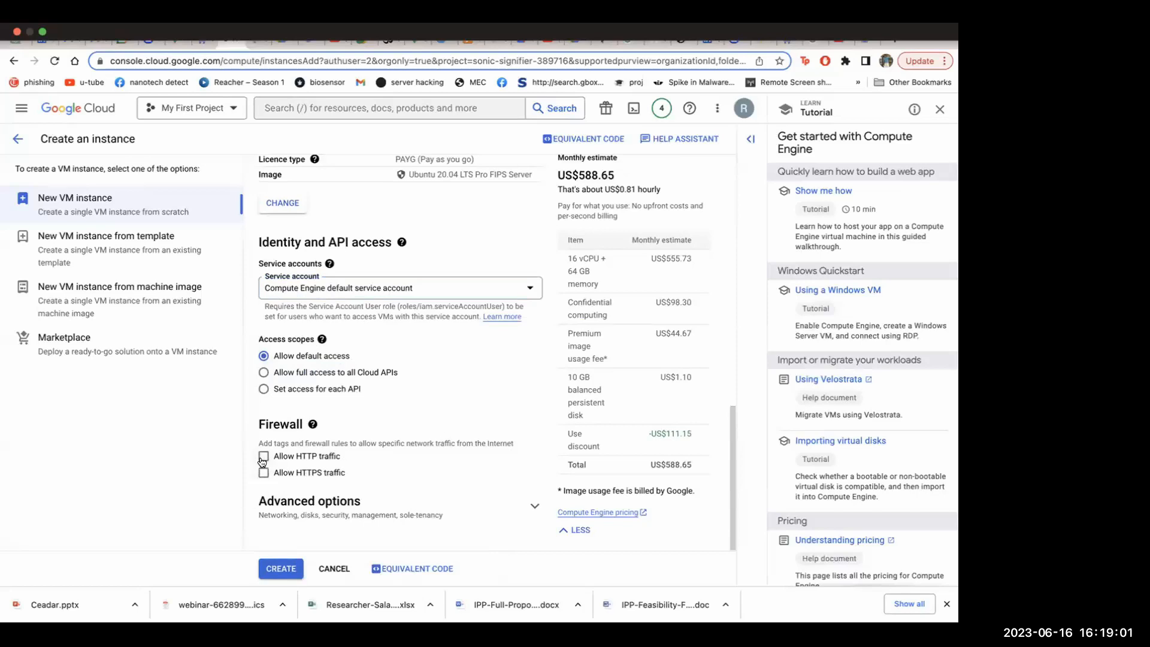
Allow HTTPS traffic in the firewall settings and create the N2D VM instance
{"action": "left_click", "coordinate": [264, 457]}
{"action": "left_click", "coordinate": [264, 457]}
{"action": "left_click", "coordinate": [264, 473]}
{"action": "left_click", "coordinate": [271, 568]}
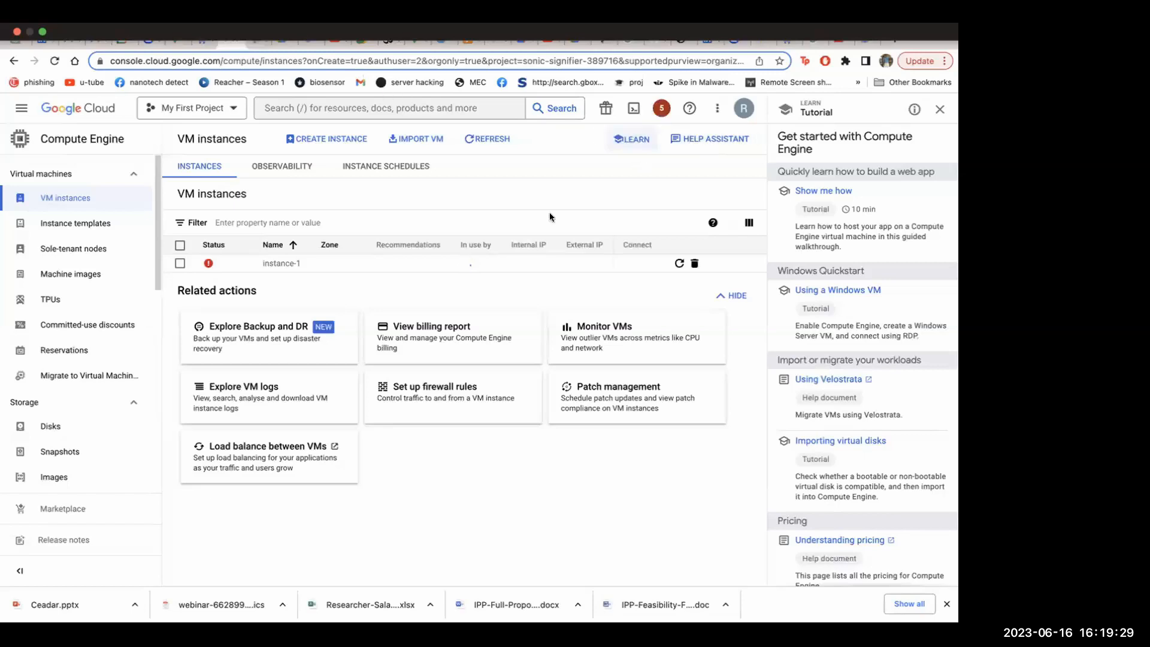
Read the error details behind the status of instance-1 and close them
{"action": "mouse_move", "coordinate": [207, 264]}
{"action": "left_click", "coordinate": [208, 265]}
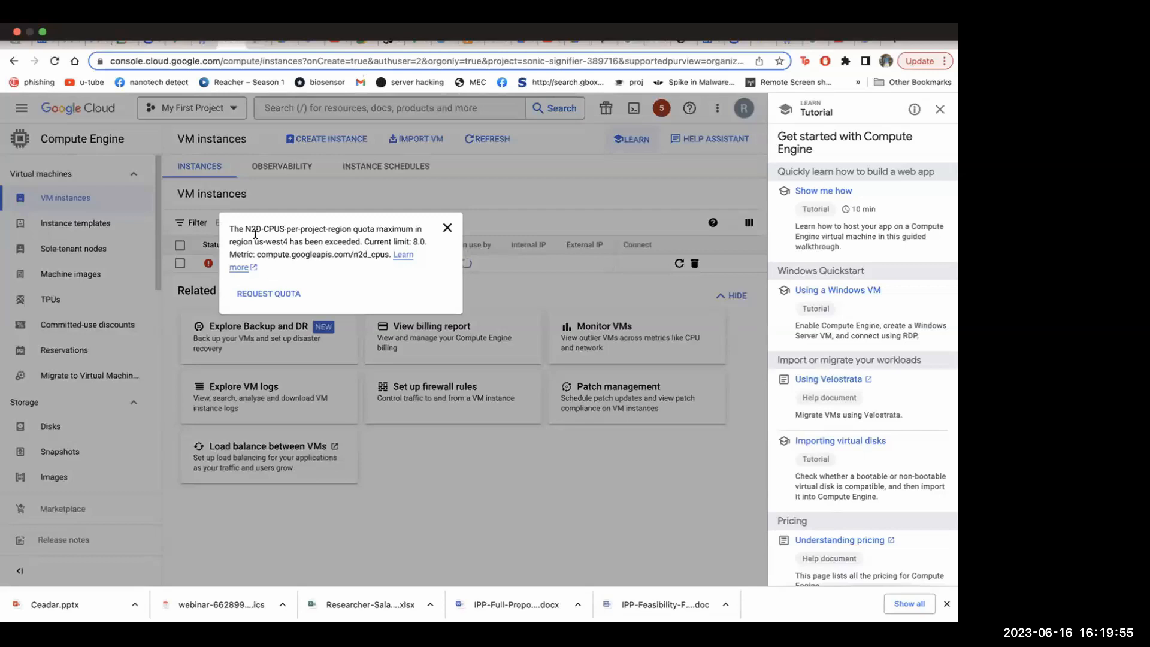
{"action": "left_click", "coordinate": [447, 229]}
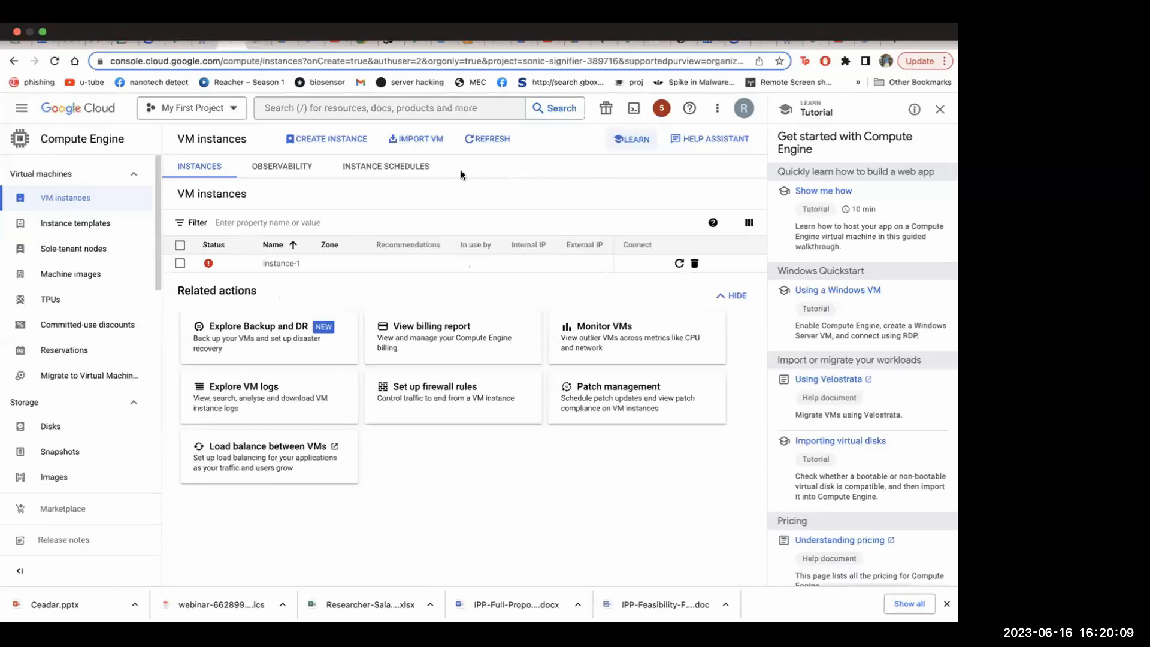
Check the status of instance-1 again and delete that instance from the list
{"action": "left_click", "coordinate": [207, 264]}
{"action": "mouse_move", "coordinate": [208, 264]}
{"action": "left_click", "coordinate": [695, 264]}
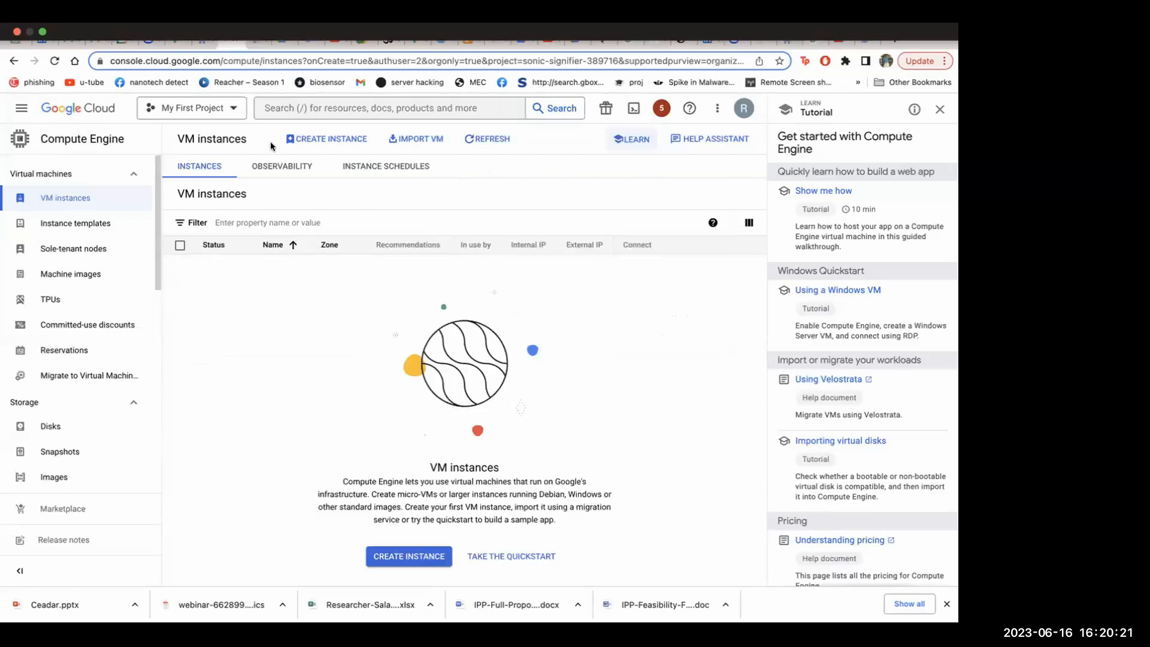
Start creating another VM instance and enable its display device, keeping the default E2 machine configuration
{"action": "left_click", "coordinate": [326, 138]}
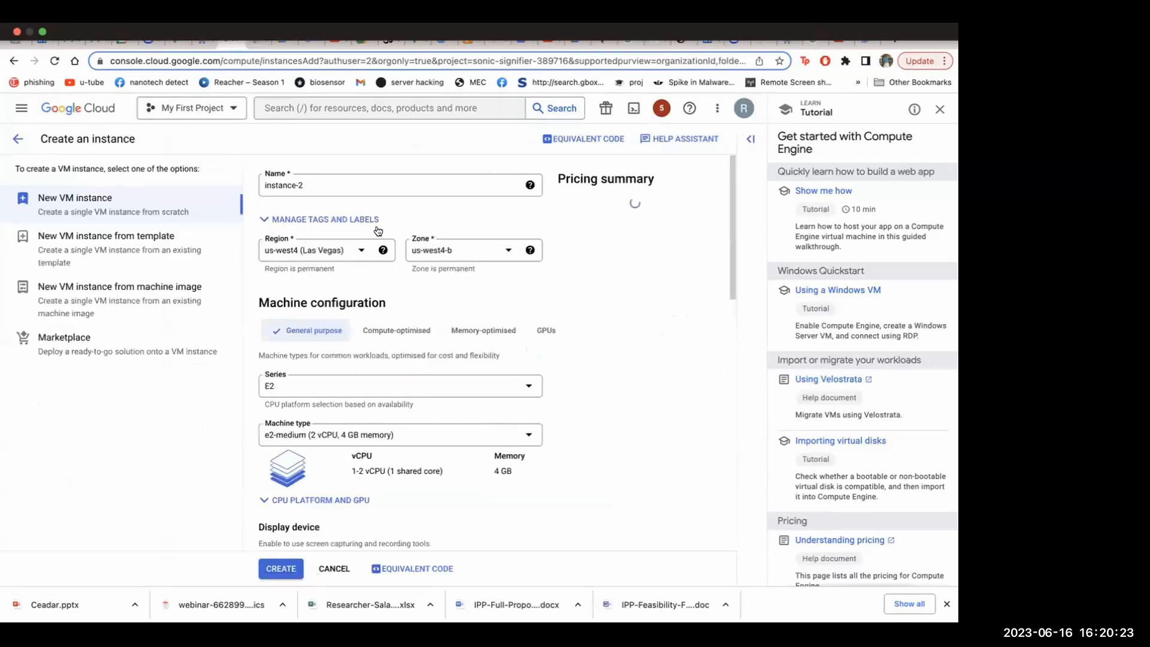
{"action": "scroll", "coordinate": [336, 281], "scroll_direction": "down", "scroll_amount": 2}
{"action": "scroll", "coordinate": [341, 273], "scroll_direction": "up", "scroll_amount": 2}
{"action": "scroll", "coordinate": [340, 274], "scroll_direction": "down", "scroll_amount": 3}
{"action": "scroll", "coordinate": [341, 275], "scroll_direction": "down", "scroll_amount": 5}
{"action": "scroll", "coordinate": [299, 262], "scroll_direction": "up", "scroll_amount": 3}
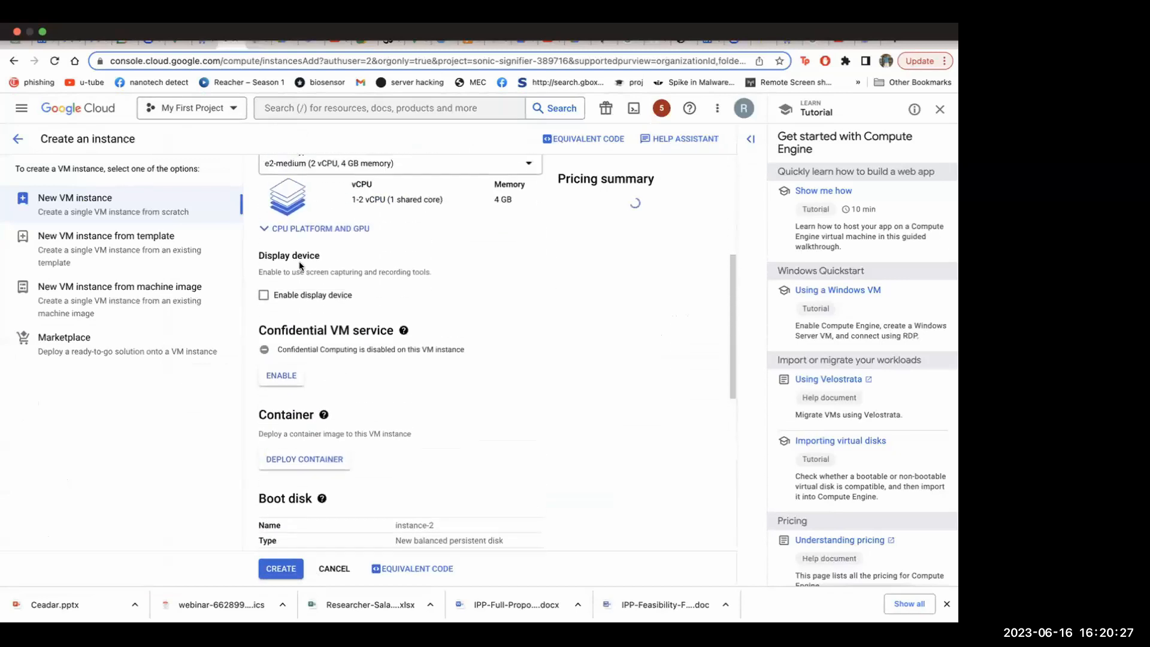
{"action": "left_click", "coordinate": [263, 295]}
Enable Confidential Computing for the new instance and accept the compatible VM settings
{"action": "scroll", "coordinate": [364, 359], "scroll_direction": "down", "scroll_amount": 3}
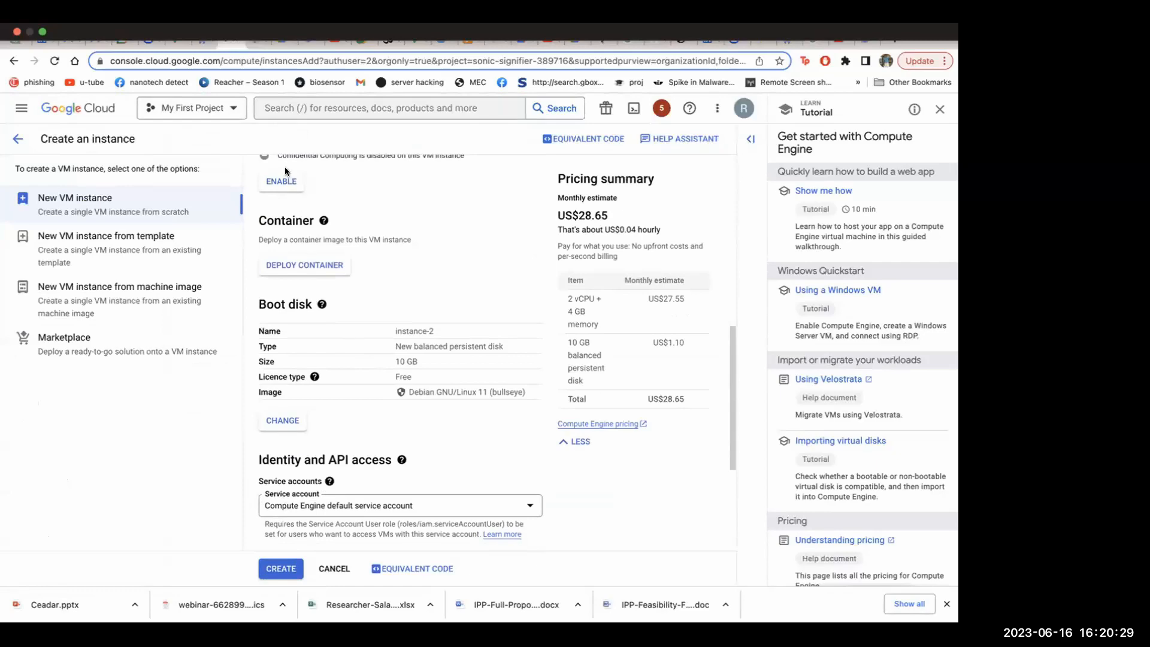
{"action": "left_click", "coordinate": [287, 182]}
{"action": "left_click", "coordinate": [515, 430]}
Allow HTTPS traffic through the firewall and create instance-2
{"action": "scroll", "coordinate": [418, 408], "scroll_direction": "down", "scroll_amount": 3}
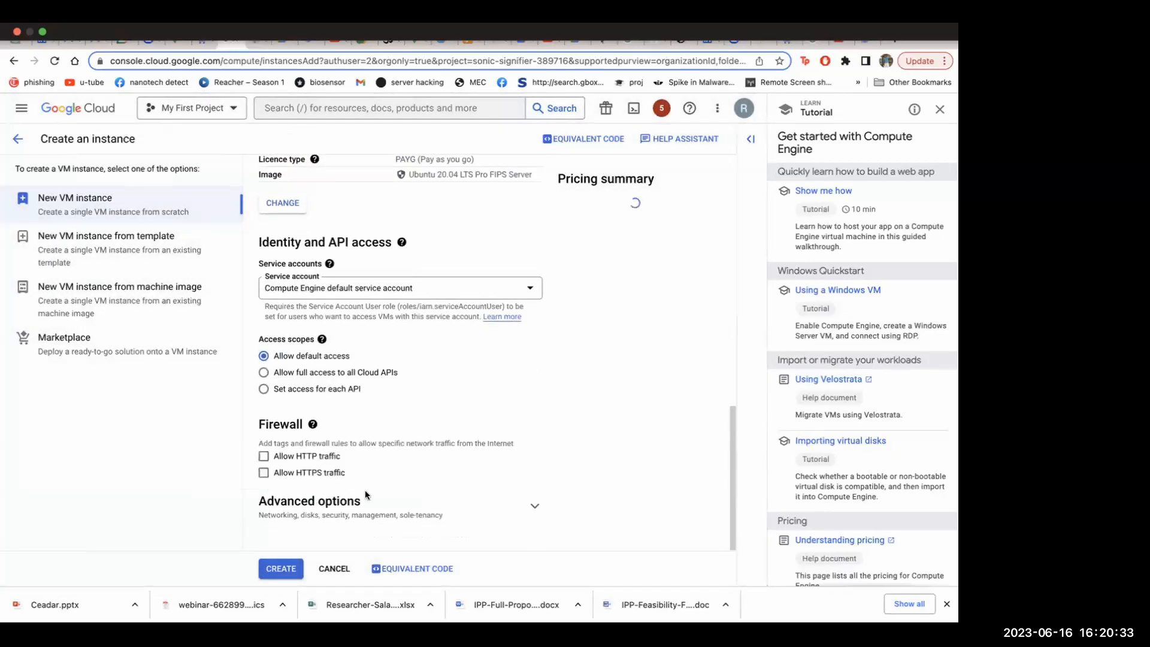
{"action": "left_click", "coordinate": [265, 474]}
{"action": "left_click", "coordinate": [279, 570]}
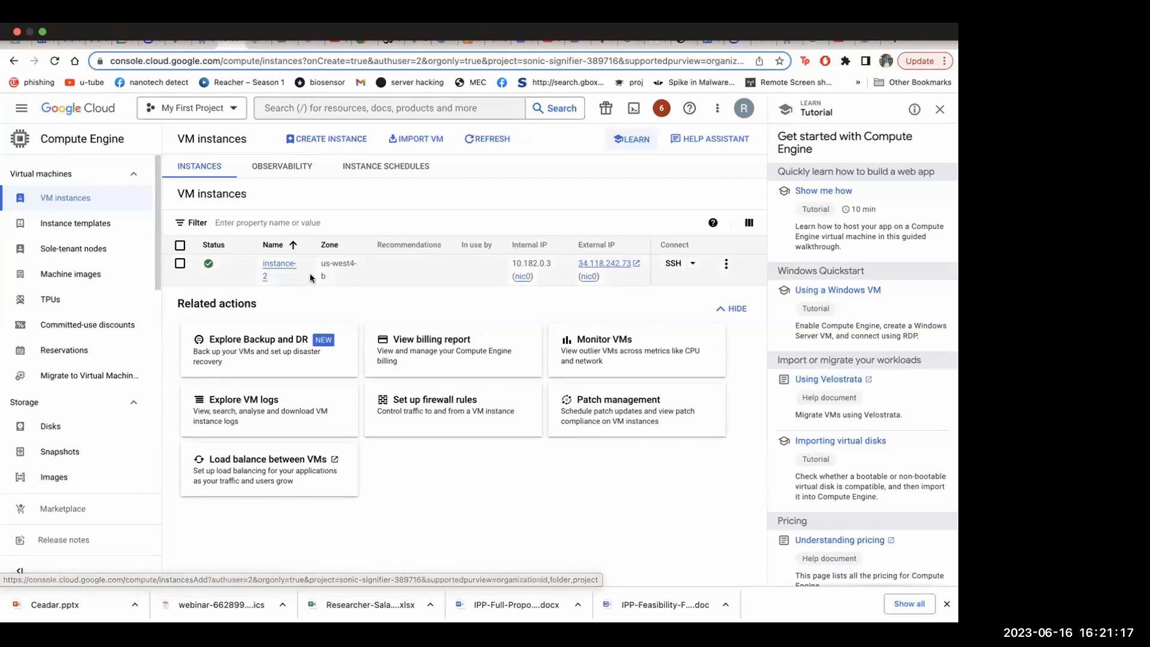
Open instance-2's details and review its basic information, machine configuration, networking, storage, security and management settings
{"action": "left_click", "coordinate": [271, 266]}
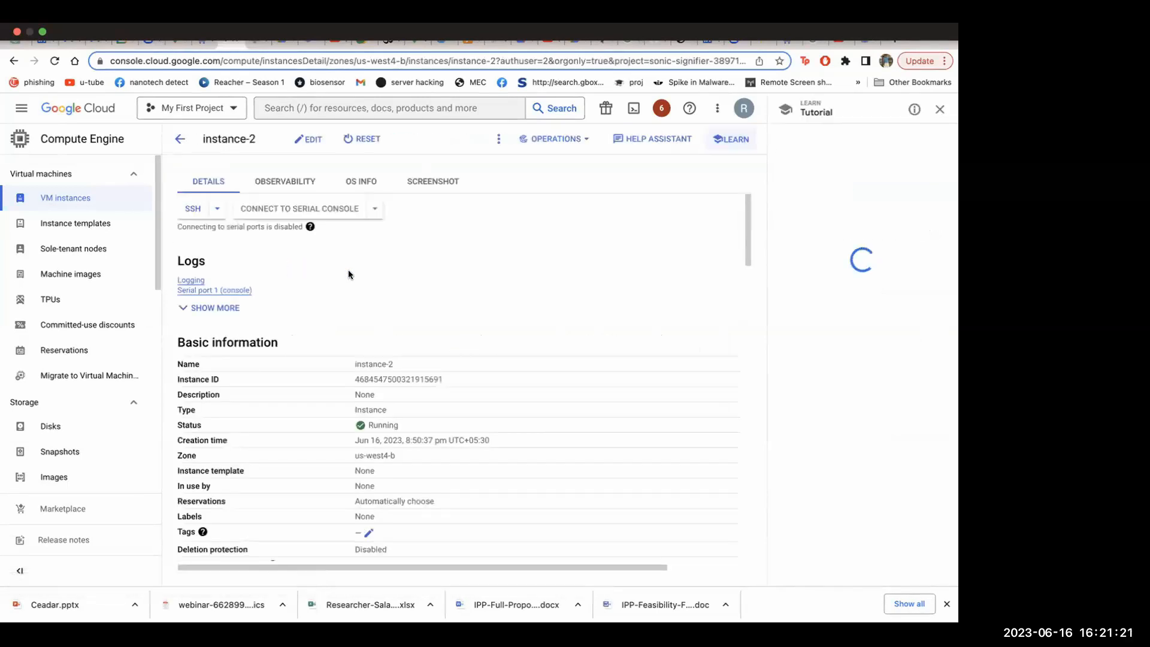
{"action": "scroll", "coordinate": [297, 341], "scroll_direction": "down", "scroll_amount": 3}
{"action": "scroll", "coordinate": [298, 430], "scroll_direction": "up", "scroll_amount": 3}
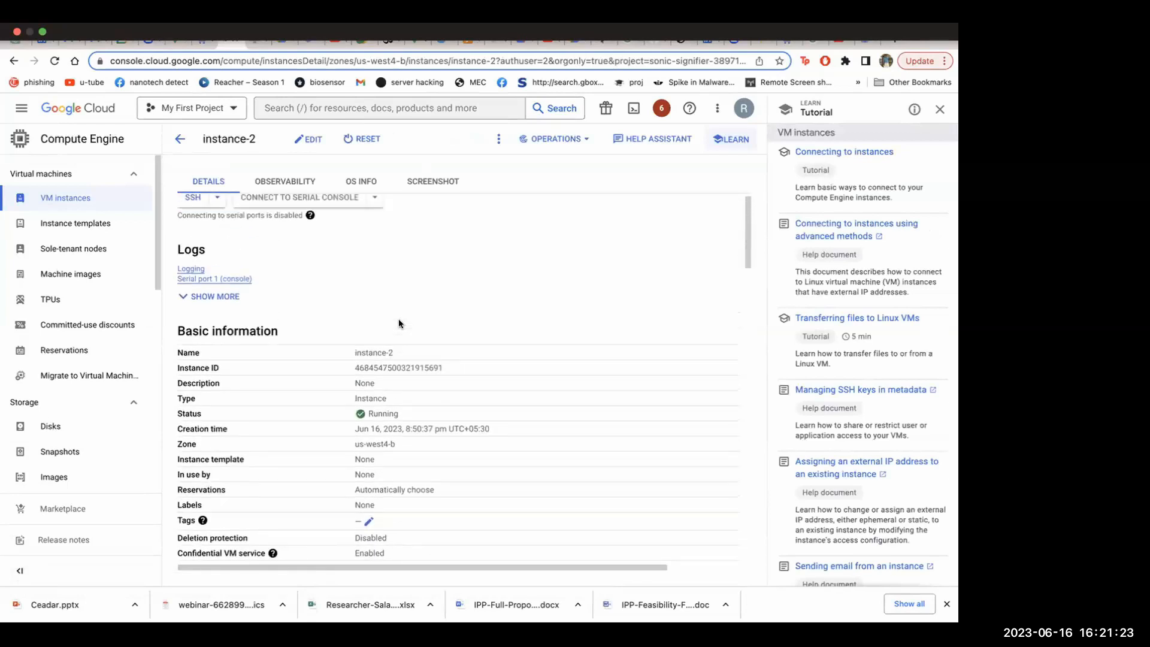
{"action": "scroll", "coordinate": [298, 430], "scroll_direction": "down", "scroll_amount": 10}
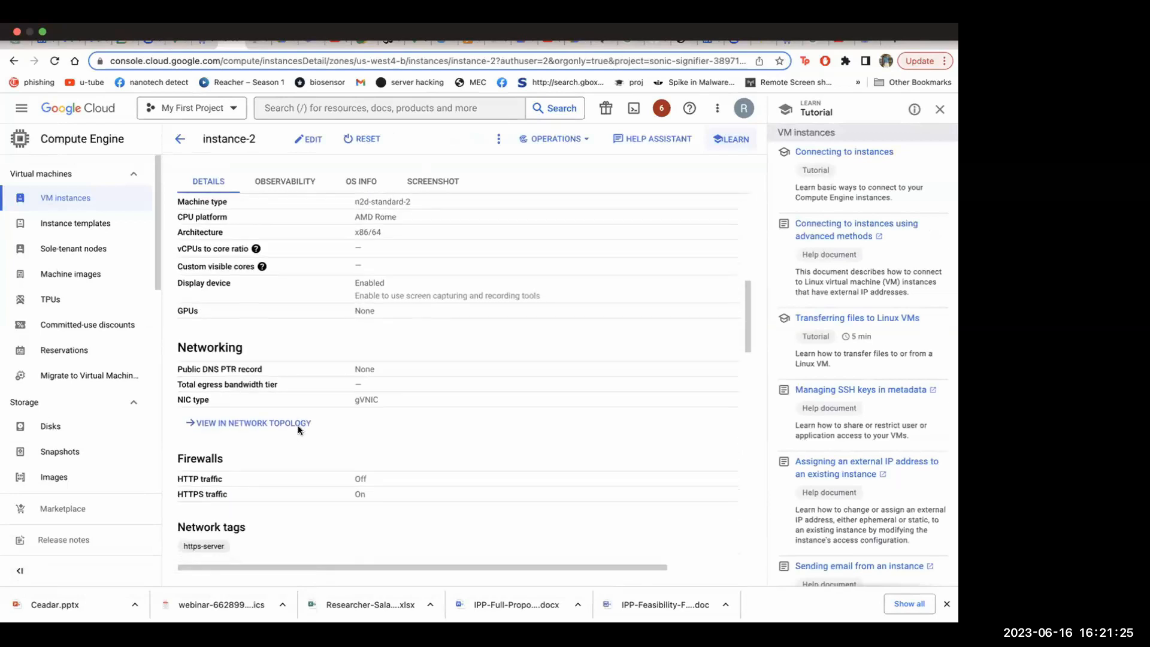
{"action": "scroll", "coordinate": [298, 430], "scroll_direction": "down", "scroll_amount": 8}
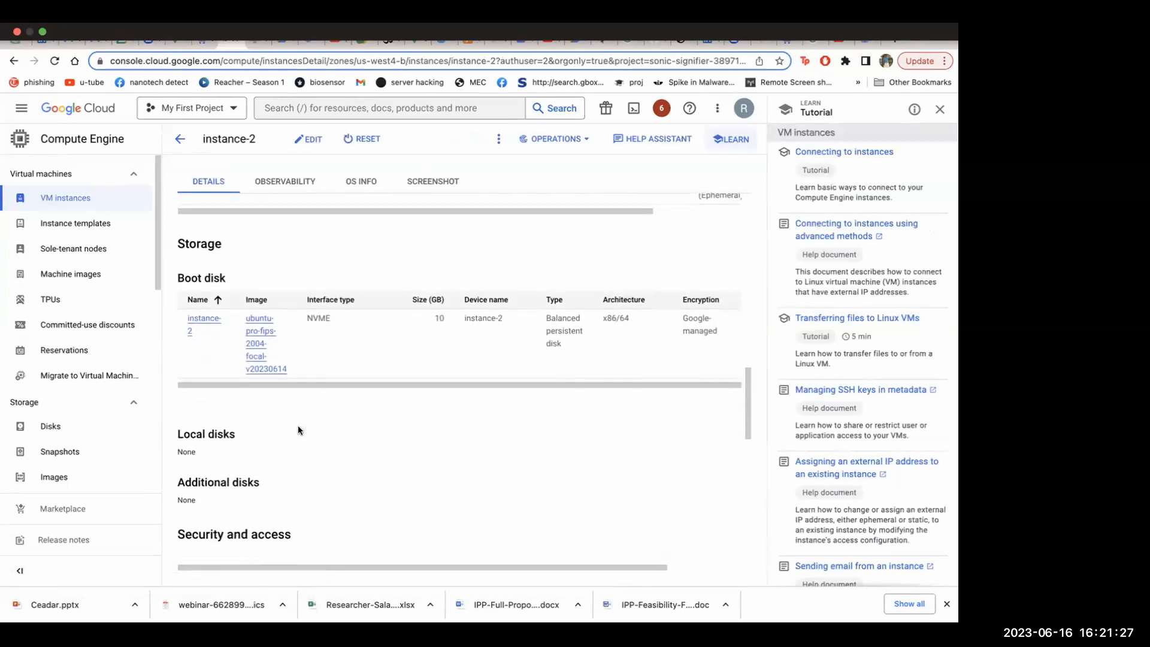
{"action": "scroll", "coordinate": [298, 430], "scroll_direction": "down", "scroll_amount": 1}
{"action": "scroll", "coordinate": [466, 372], "scroll_direction": "down", "scroll_amount": 8}
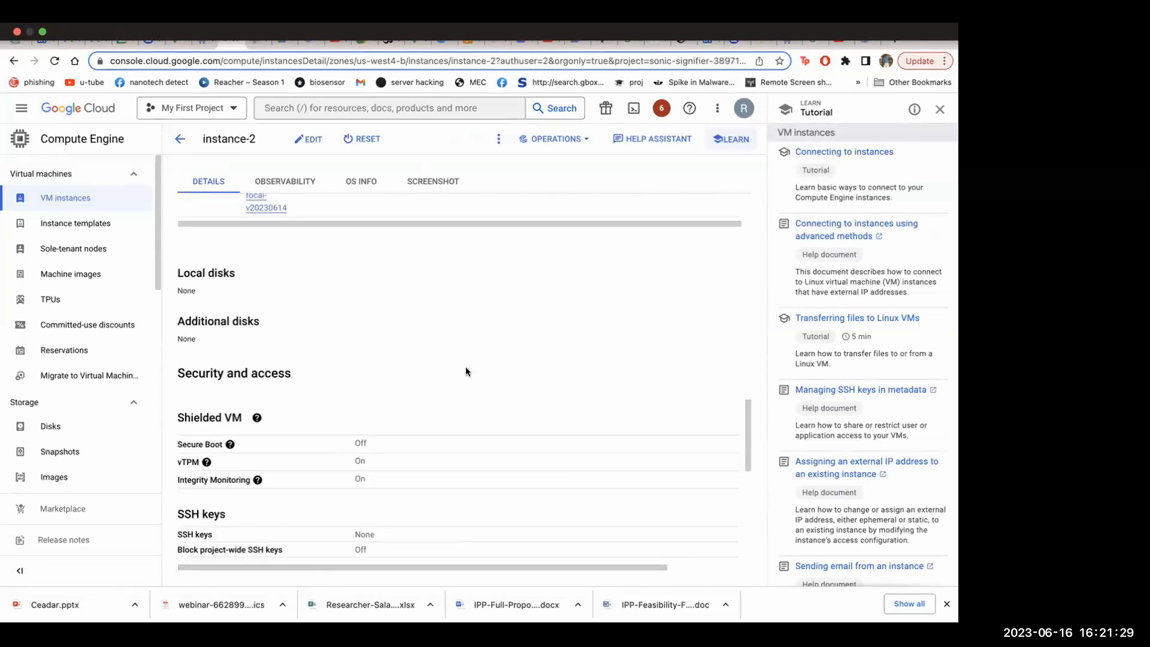
{"action": "scroll", "coordinate": [466, 372], "scroll_direction": "down", "scroll_amount": 5}
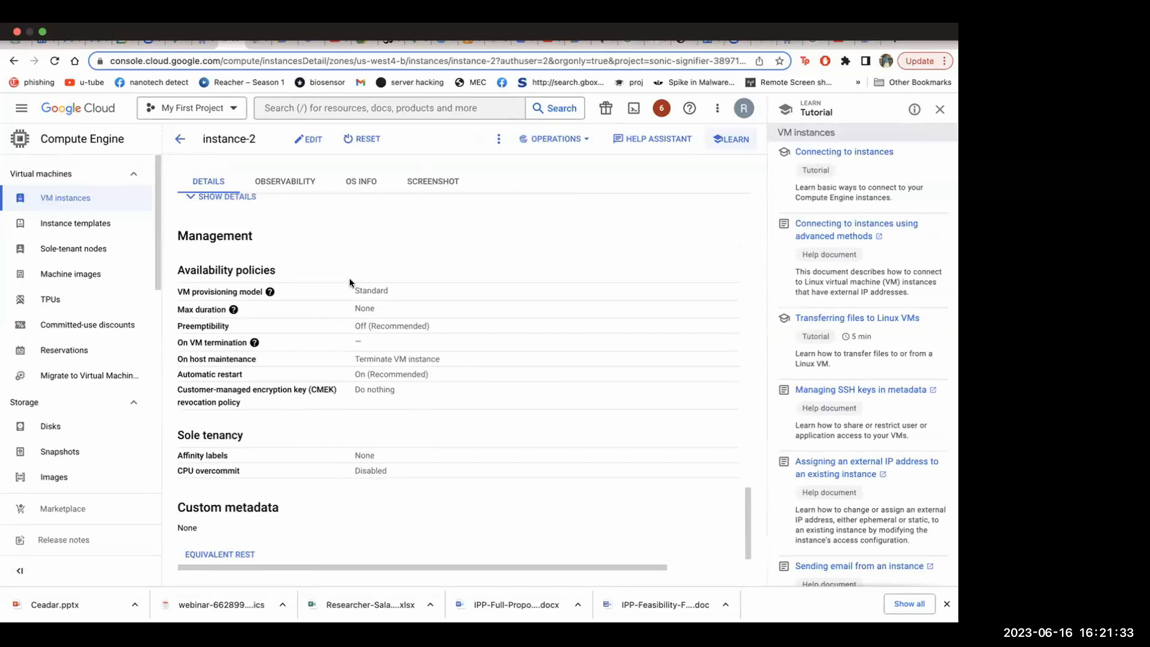
{"action": "scroll", "coordinate": [350, 281], "scroll_direction": "up", "scroll_amount": 4}
{"action": "scroll", "coordinate": [350, 282], "scroll_direction": "up", "scroll_amount": 2}
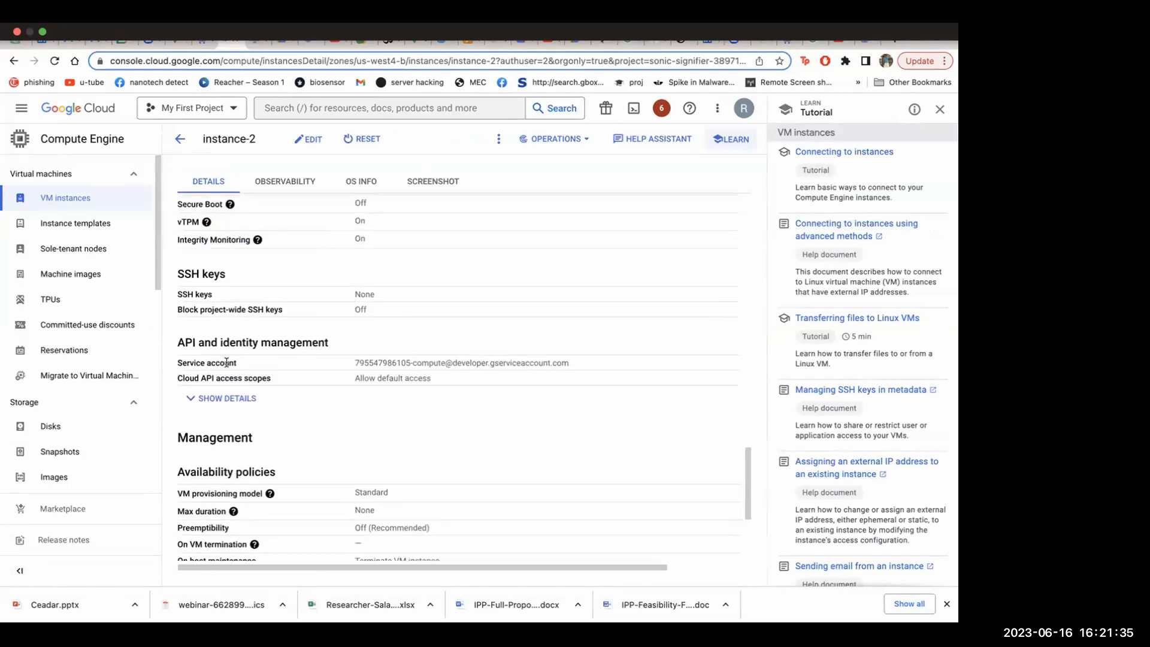
Expand instance-2's Cloud API access scopes, review them with the SSH key and Shielded VM settings, and return to the VM instances list
{"action": "left_click", "coordinate": [223, 398]}
{"action": "scroll", "coordinate": [344, 431], "scroll_direction": "down", "scroll_amount": 2}
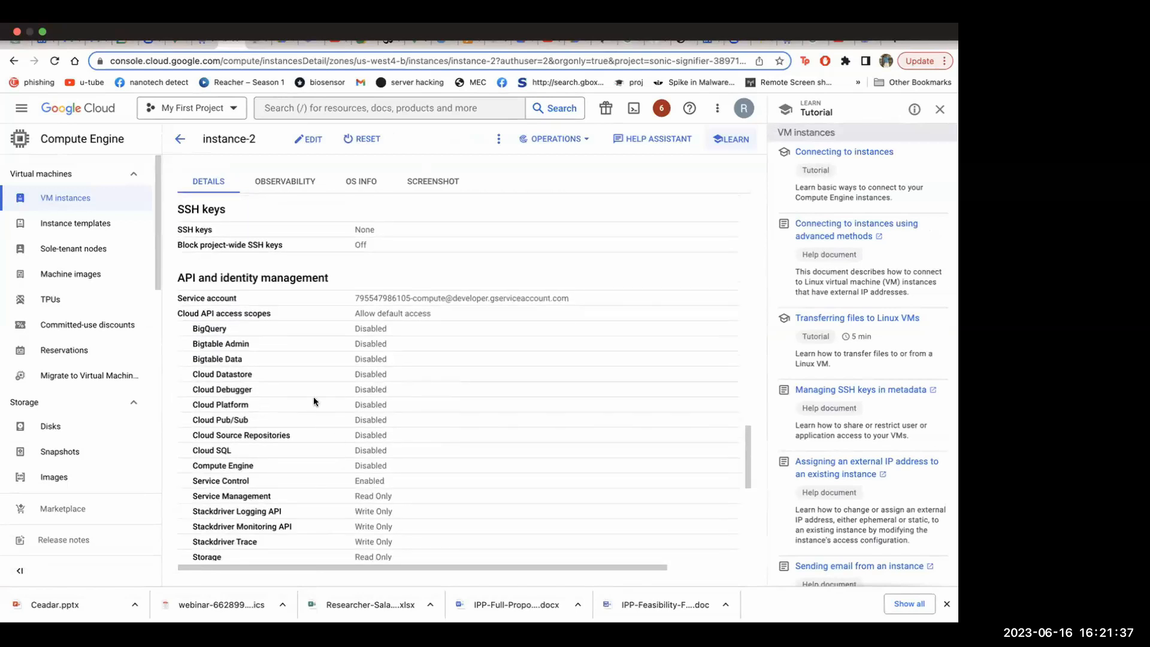
{"action": "scroll", "coordinate": [343, 441], "scroll_direction": "down", "scroll_amount": 4}
{"action": "scroll", "coordinate": [352, 317], "scroll_direction": "up", "scroll_amount": 3}
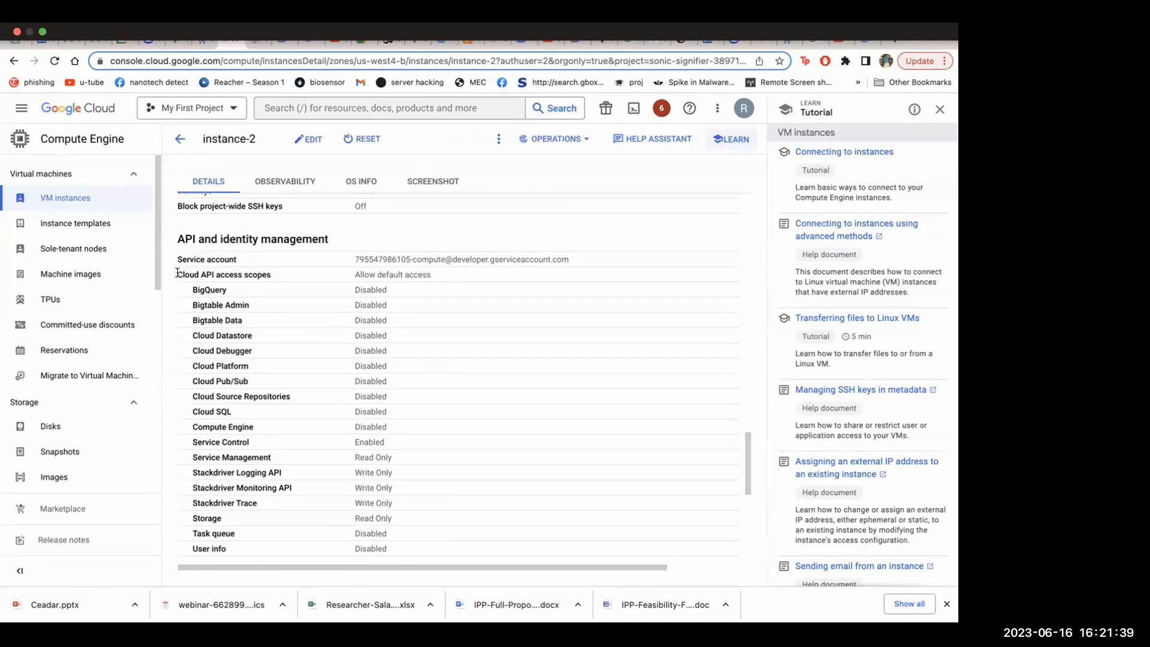
{"action": "scroll", "coordinate": [265, 424], "scroll_direction": "down", "scroll_amount": 3}
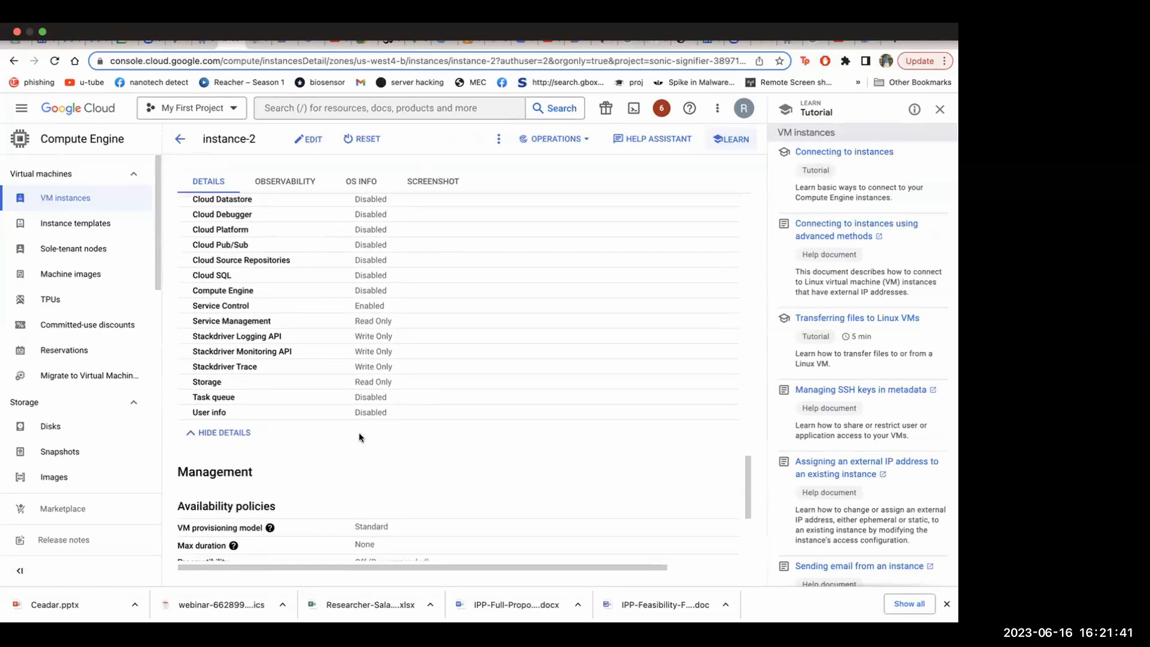
{"action": "scroll", "coordinate": [366, 371], "scroll_direction": "up", "scroll_amount": 3}
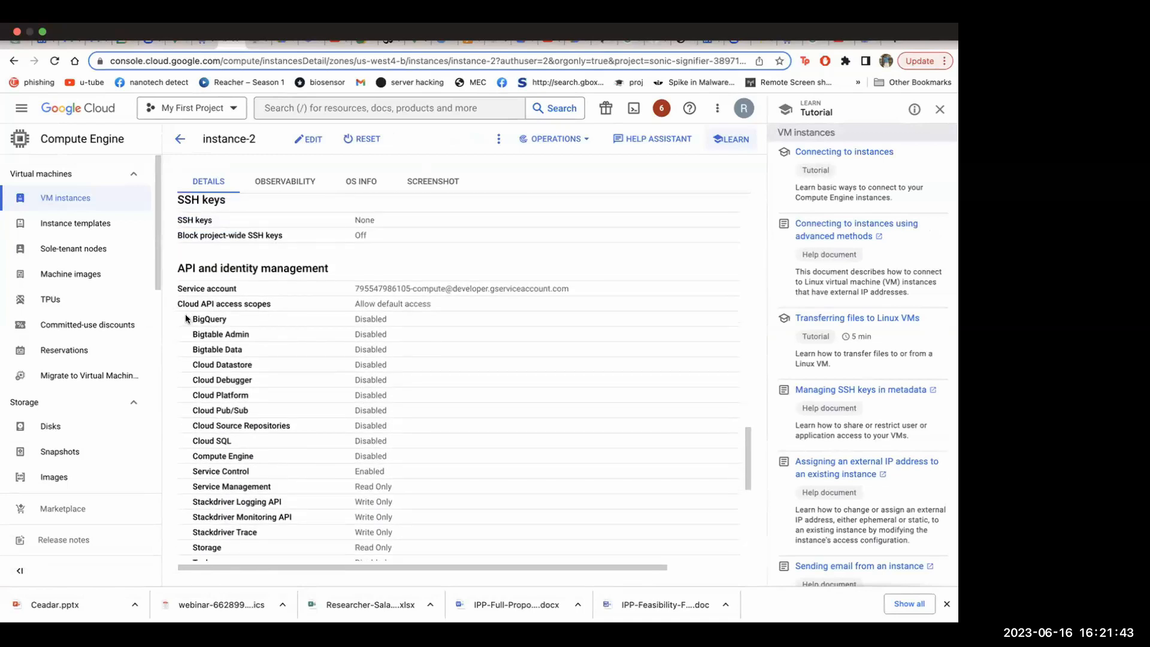
{"action": "scroll", "coordinate": [321, 293], "scroll_direction": "up", "scroll_amount": 2}
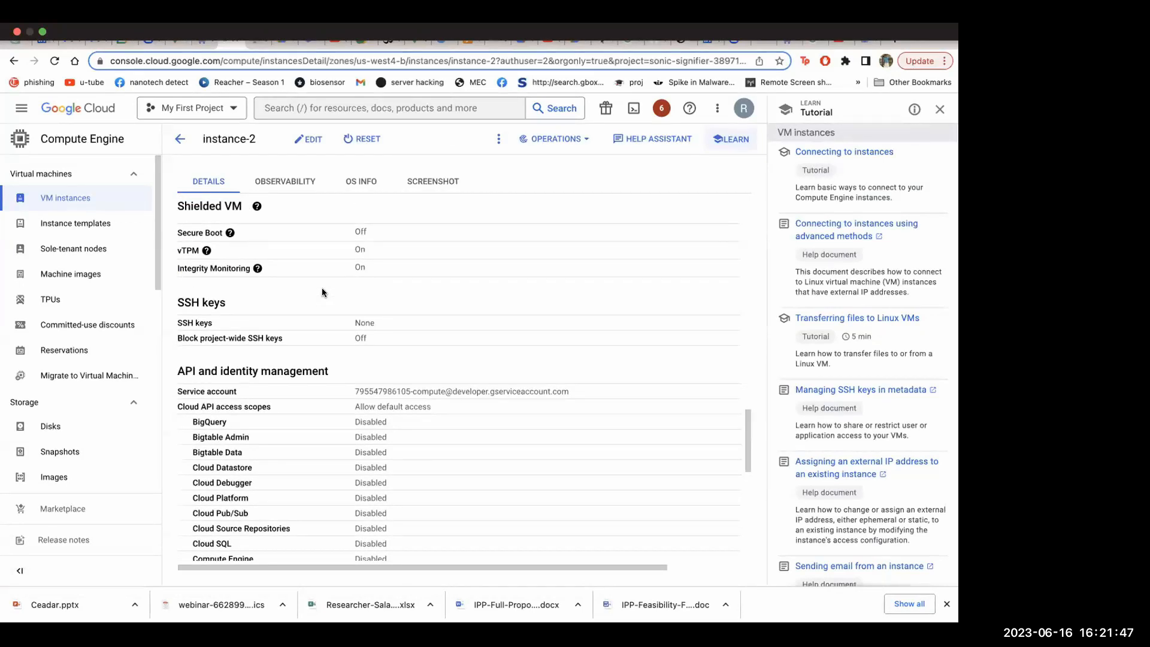
{"action": "scroll", "coordinate": [322, 292], "scroll_direction": "up", "scroll_amount": 10}
{"action": "scroll", "coordinate": [322, 293], "scroll_direction": "up", "scroll_amount": 8}
{"action": "left_click", "coordinate": [180, 139]}
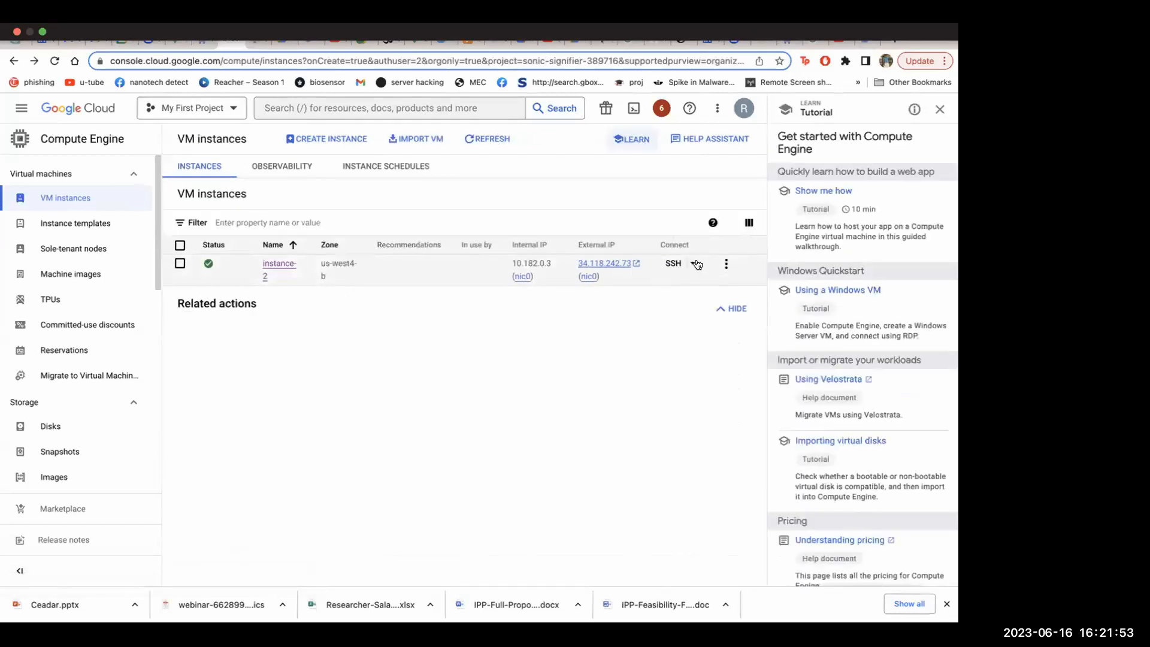
Check instance-2's SSH options and instance actions, and start an SSH-in-browser session, authorising it to connect to VMs
{"action": "left_click", "coordinate": [696, 264]}
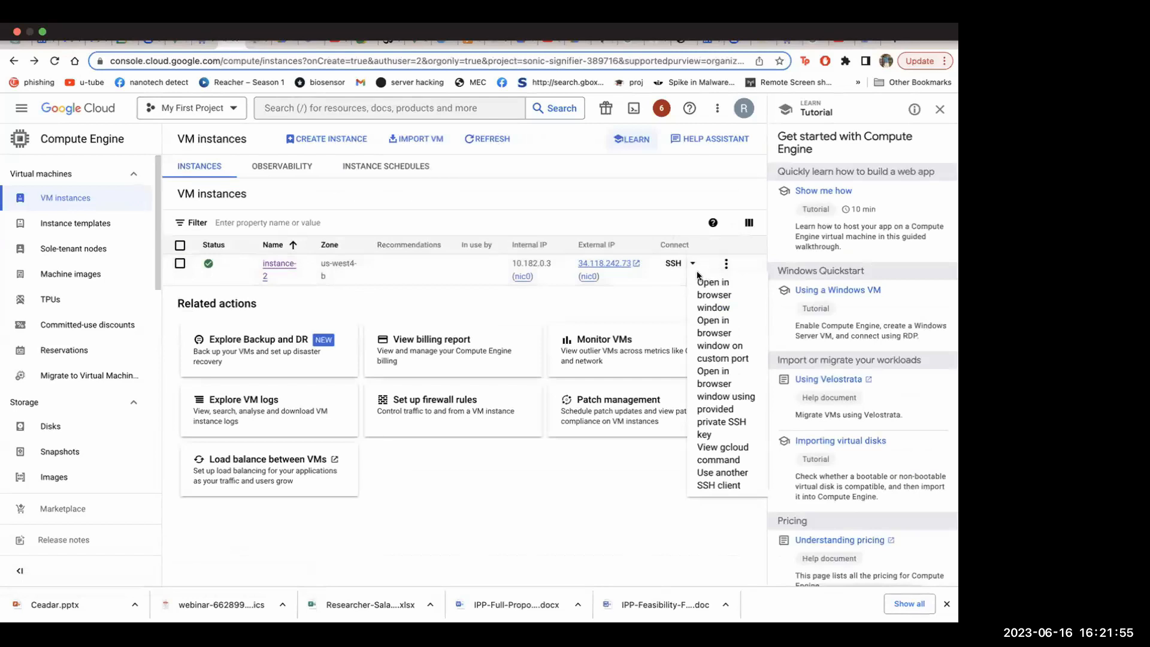
{"action": "left_click", "coordinate": [662, 296]}
{"action": "left_click", "coordinate": [726, 263]}
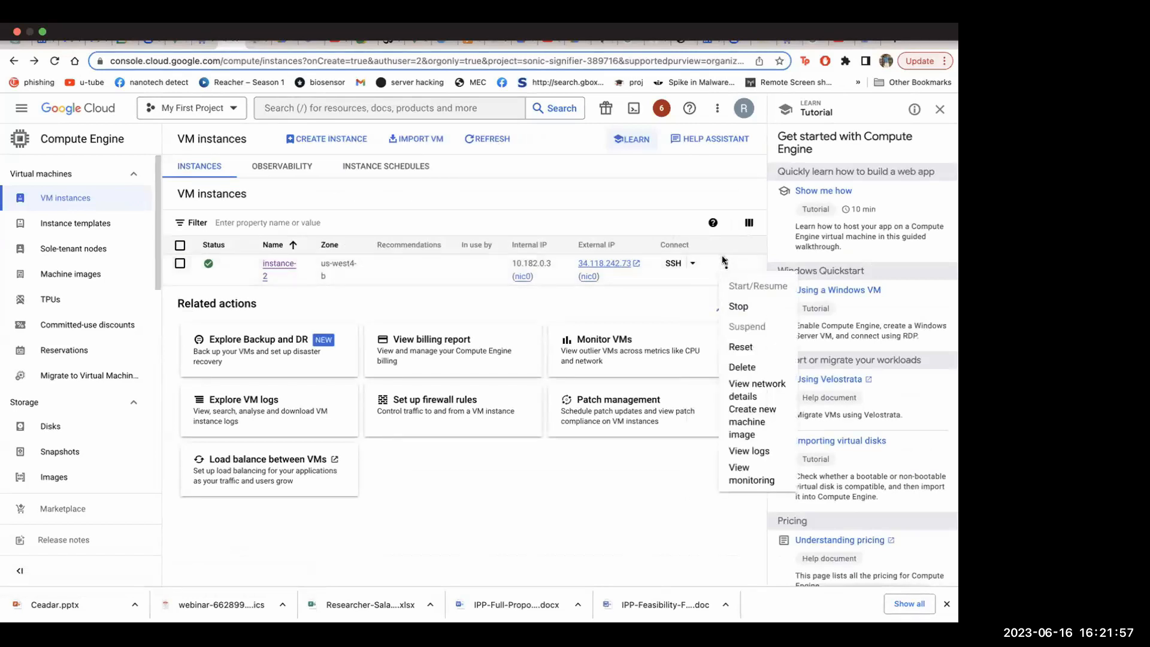
{"action": "left_click", "coordinate": [673, 264]}
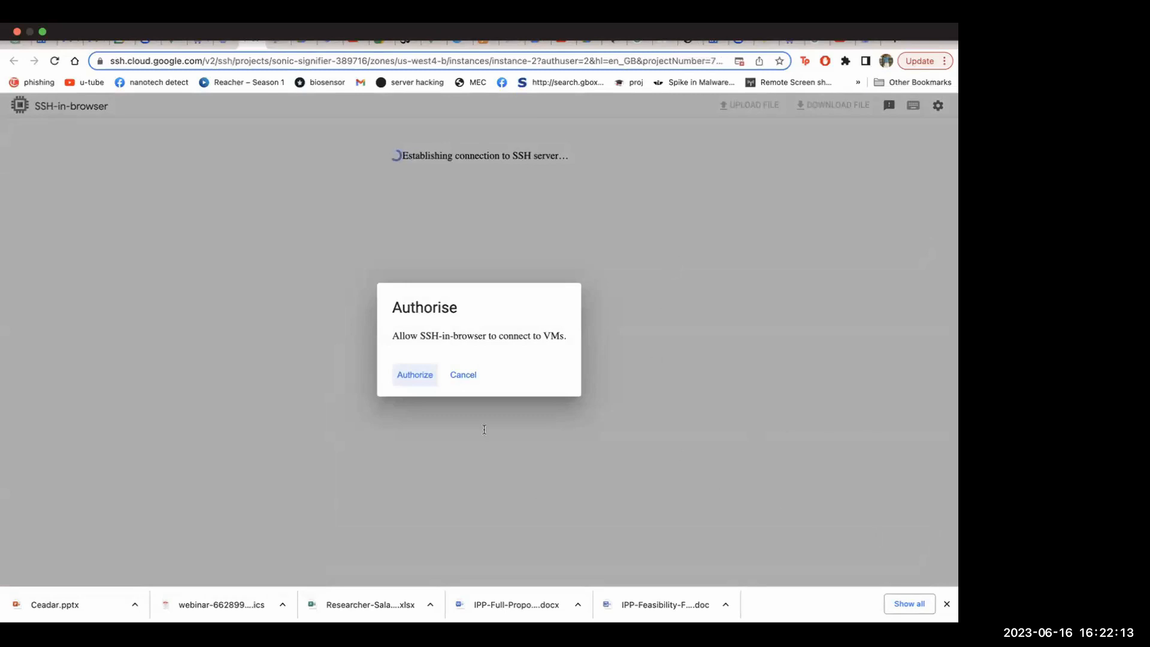
{"action": "left_click", "coordinate": [413, 377]}
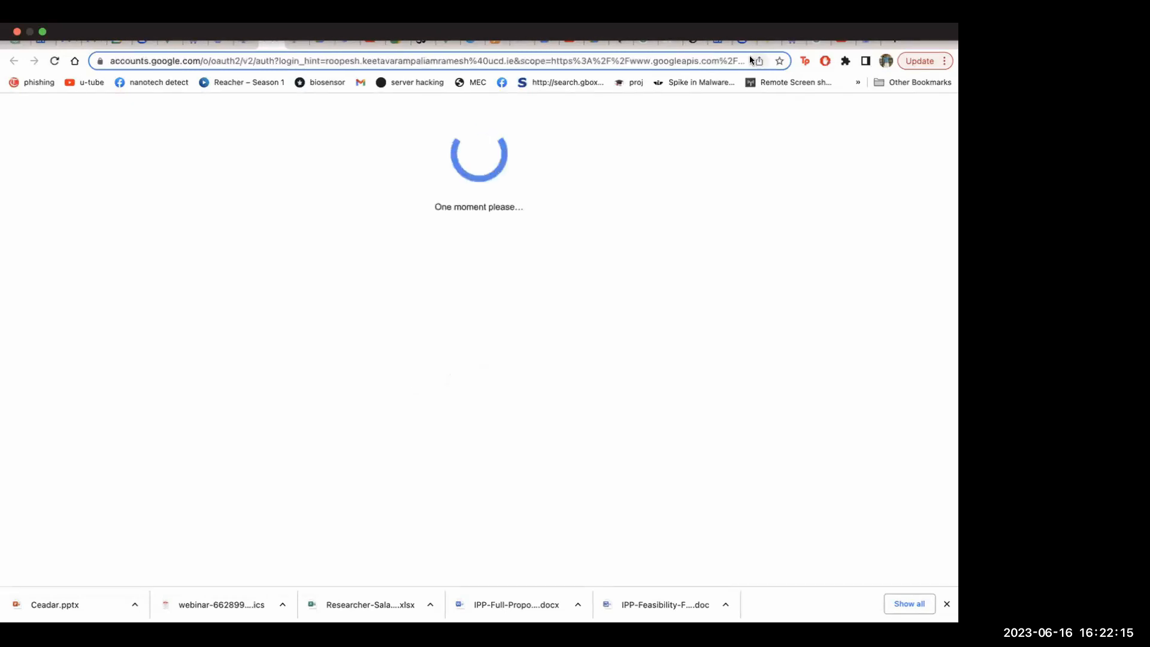
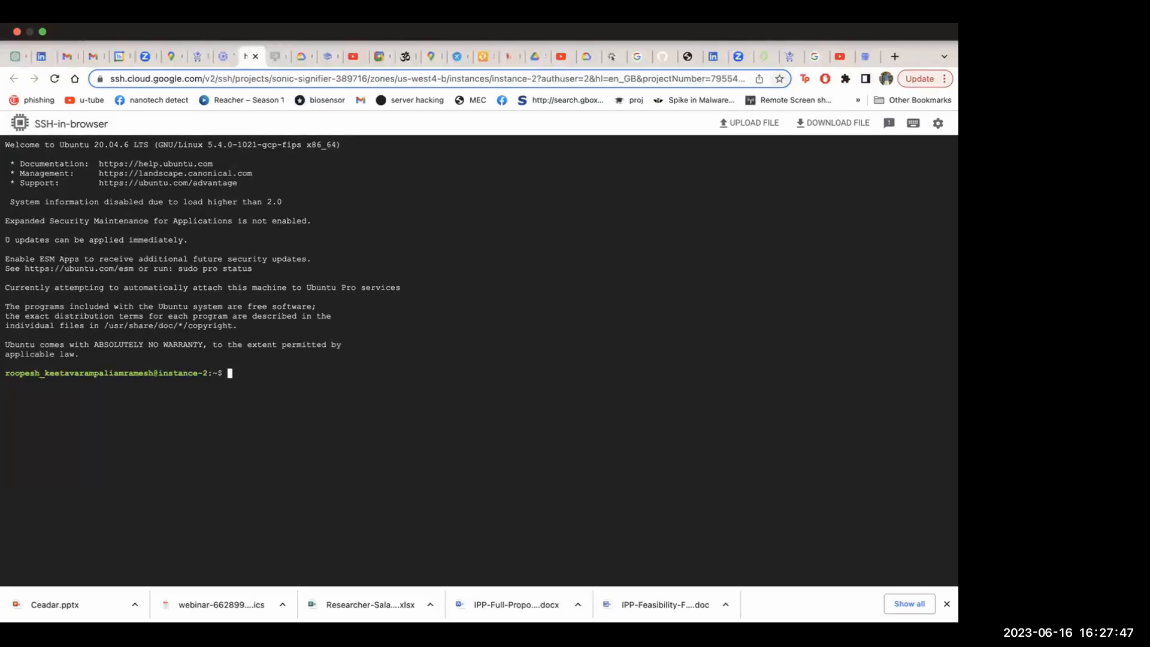
Return to the VM instances list and open another SSH-in-browser session to instance-2
{"action": "left_click", "coordinate": [223, 57]}
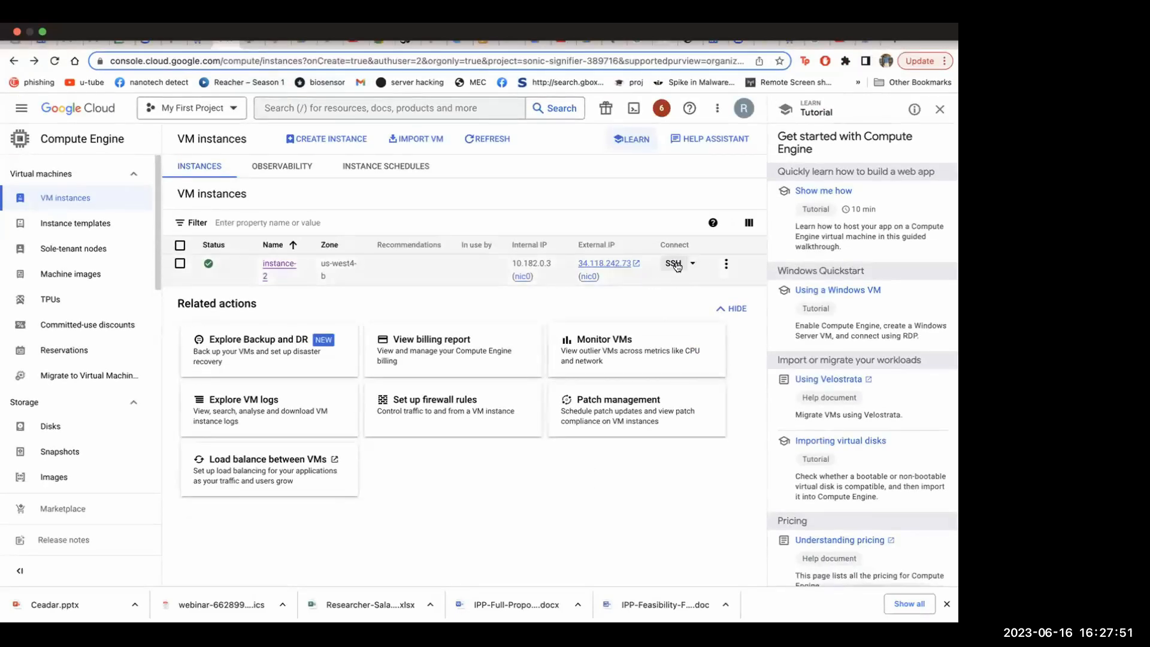
{"action": "left_click", "coordinate": [674, 263]}
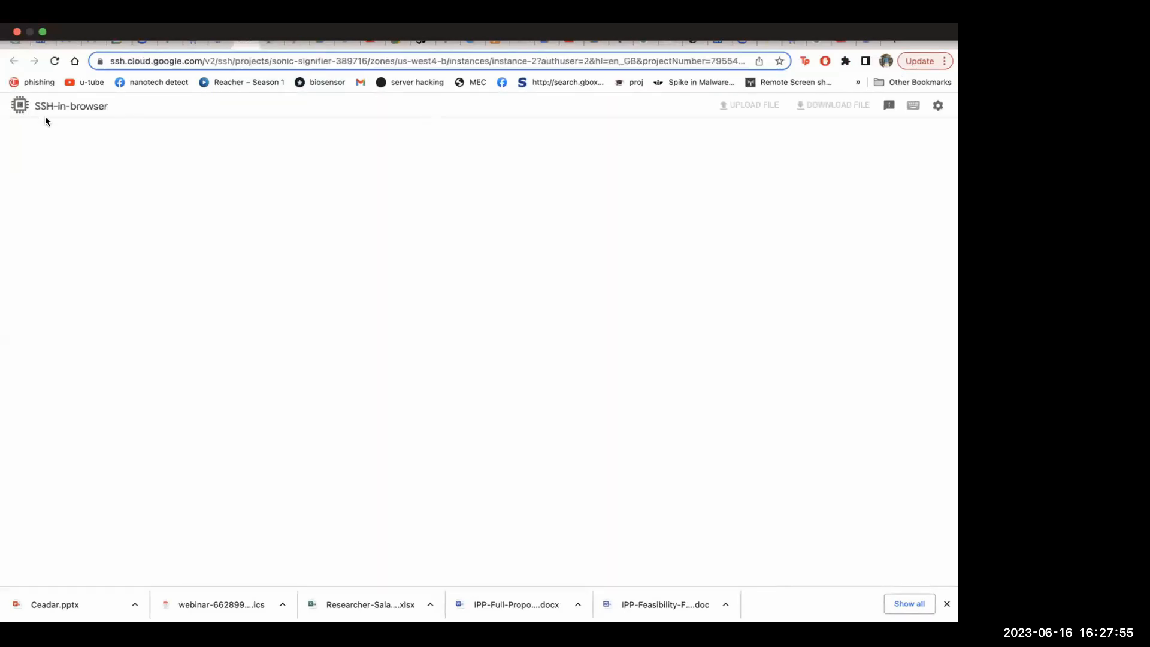
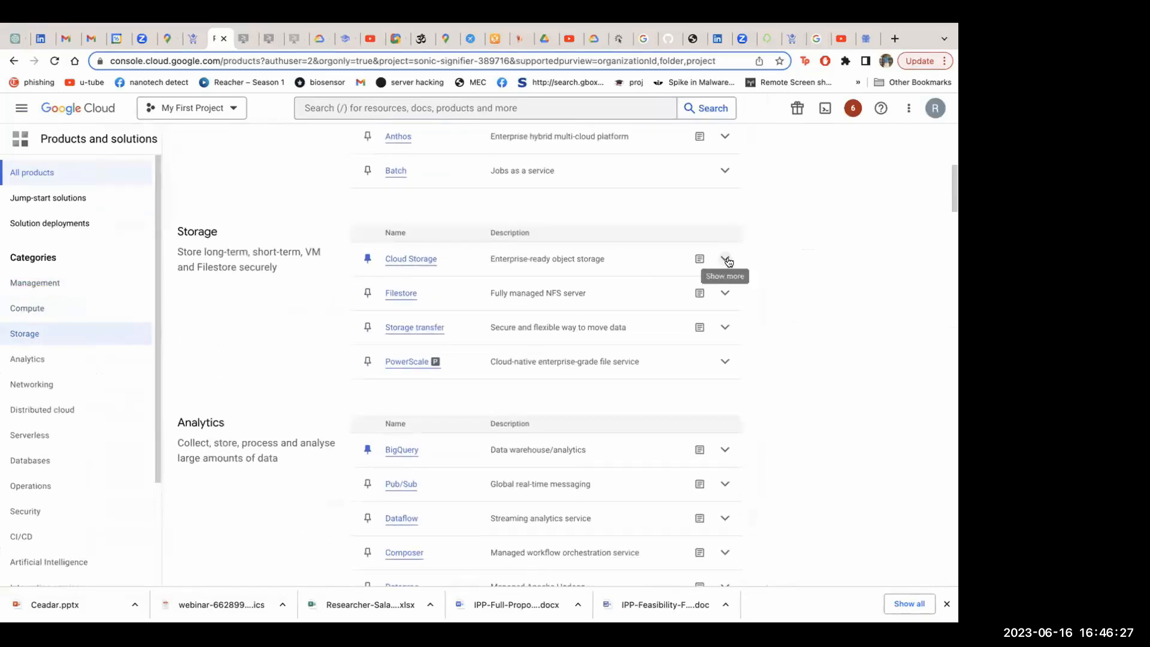
Expand the Cloud Storage product details, open Cloud Storage and start creating a new bucket
{"action": "left_click", "coordinate": [725, 259]}
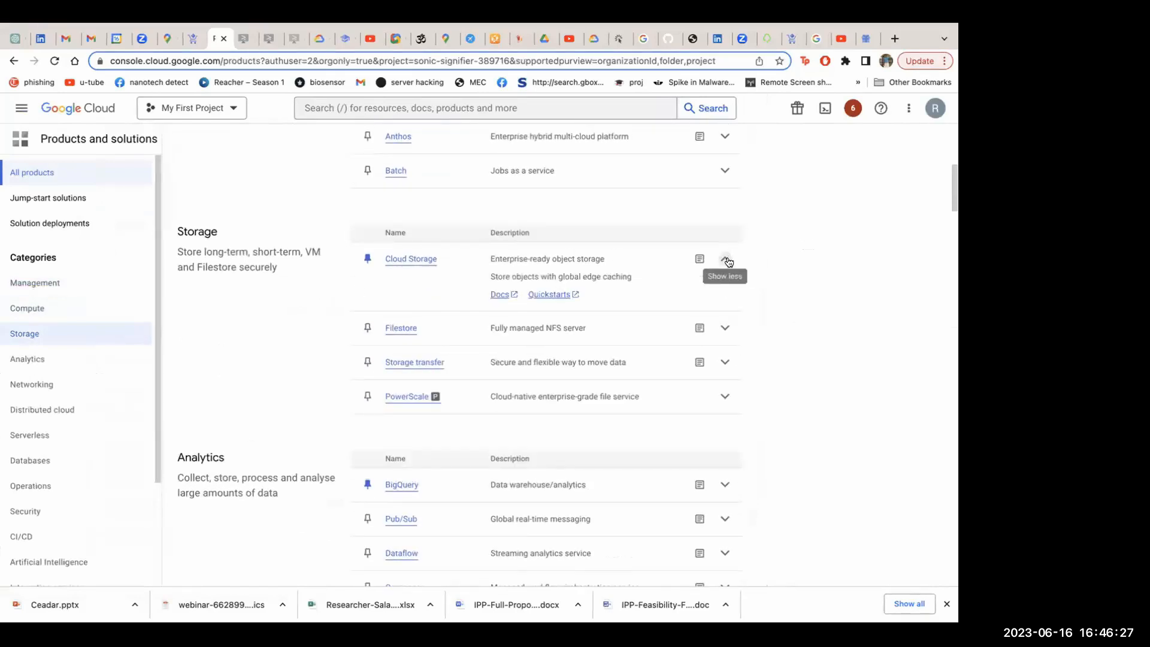
{"action": "left_click", "coordinate": [412, 260]}
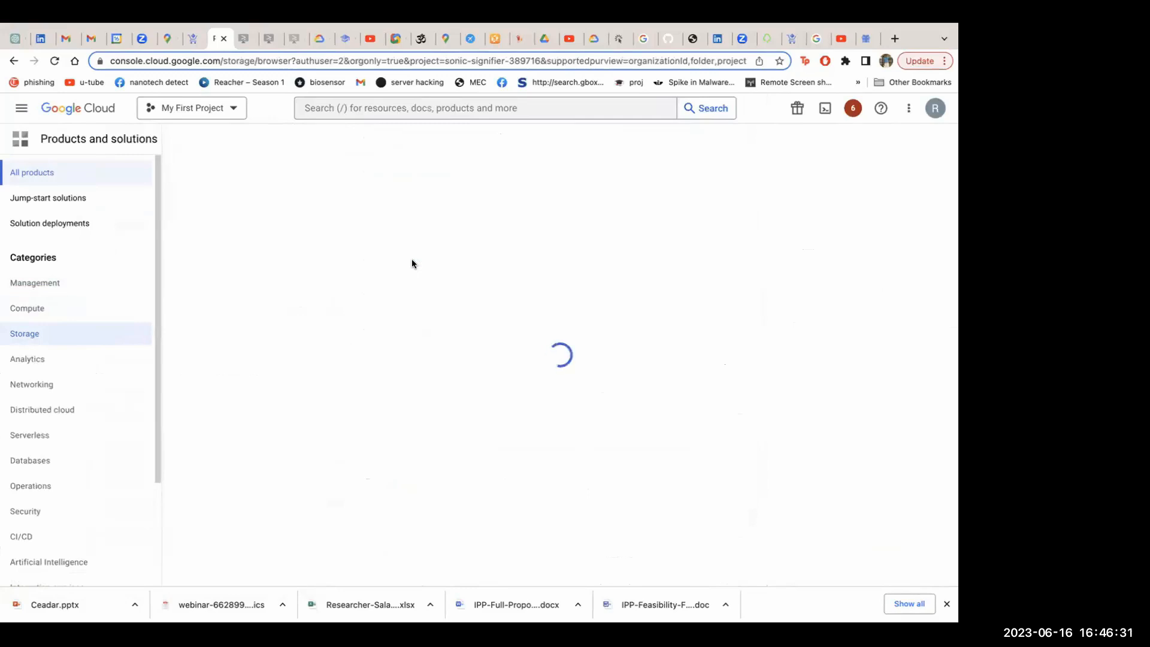
{"action": "scroll", "coordinate": [412, 260], "scroll_direction": "down", "scroll_amount": 3}
{"action": "scroll", "coordinate": [411, 263], "scroll_direction": "down", "scroll_amount": 1}
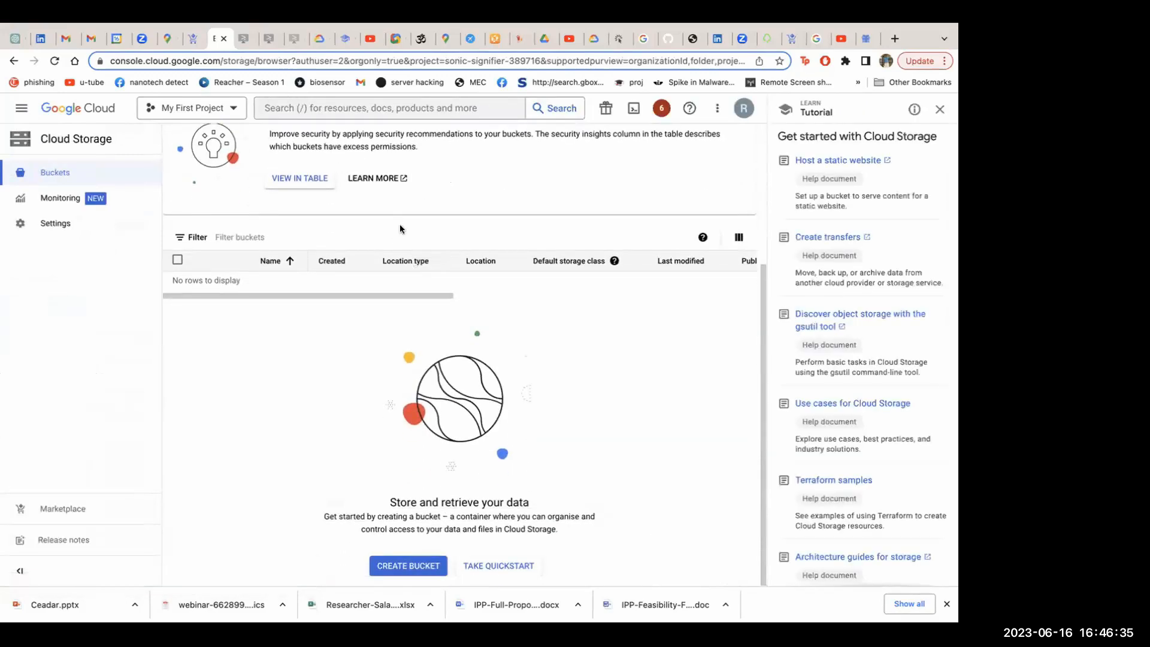
{"action": "scroll", "coordinate": [400, 224], "scroll_direction": "up", "scroll_amount": 1}
{"action": "scroll", "coordinate": [388, 387], "scroll_direction": "down", "scroll_amount": 1}
{"action": "left_click", "coordinate": [410, 566]}
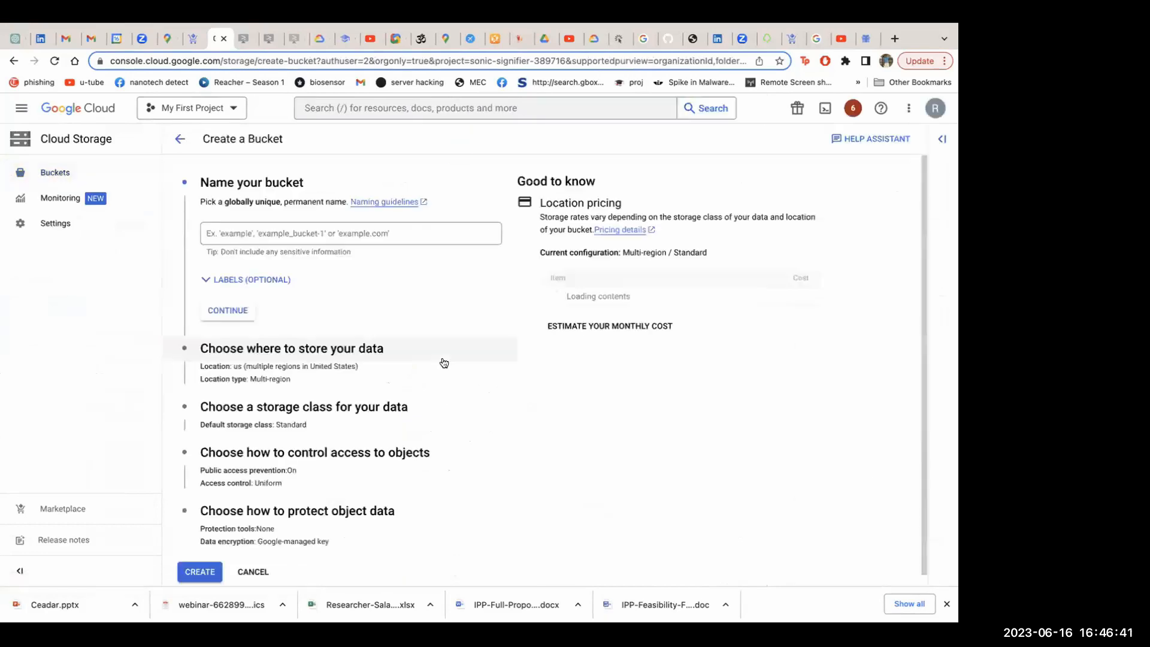
Try "example" as the bucket name and clear it again
{"action": "left_click", "coordinate": [354, 232]}
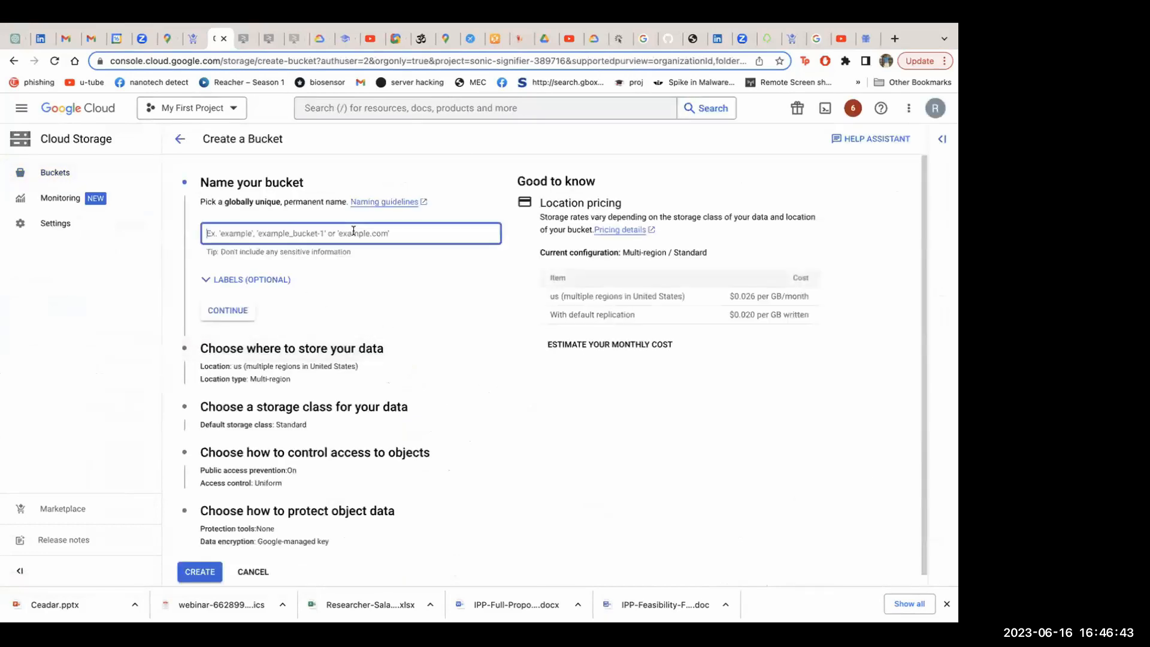
{"action": "type", "text": "example"}
{"action": "scroll", "coordinate": [457, 286], "scroll_direction": "down", "scroll_amount": 1}
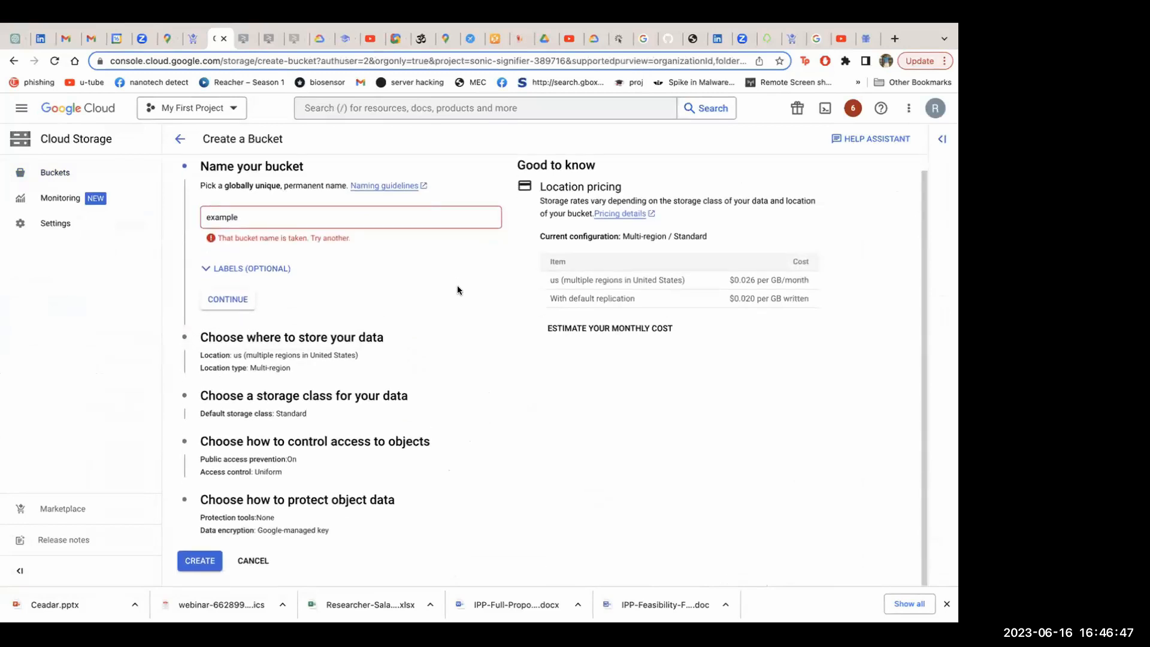
{"action": "key", "text": "BackSpace"}
{"action": "key", "text": "BackSpace"}
{"action": "key", "text": "BackSpace"}
{"action": "key", "text": "BackSpace"}
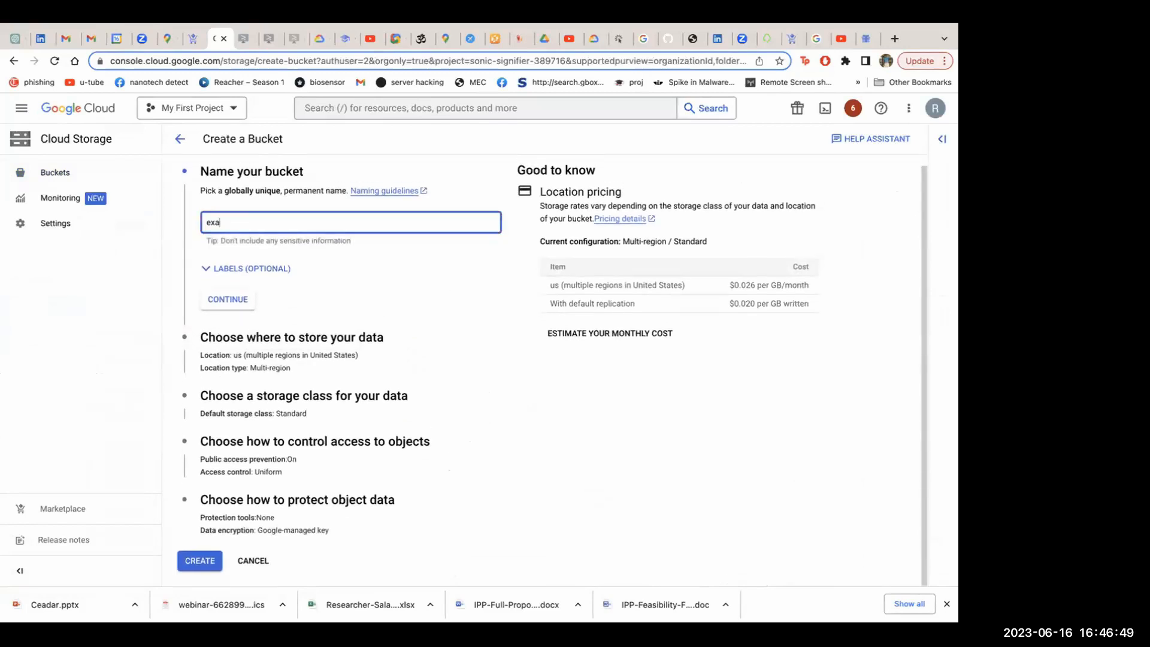
{"action": "key", "text": "BackSpace"}
{"action": "key", "text": "BackSpace"}
{"action": "key", "text": "BackSpace"}
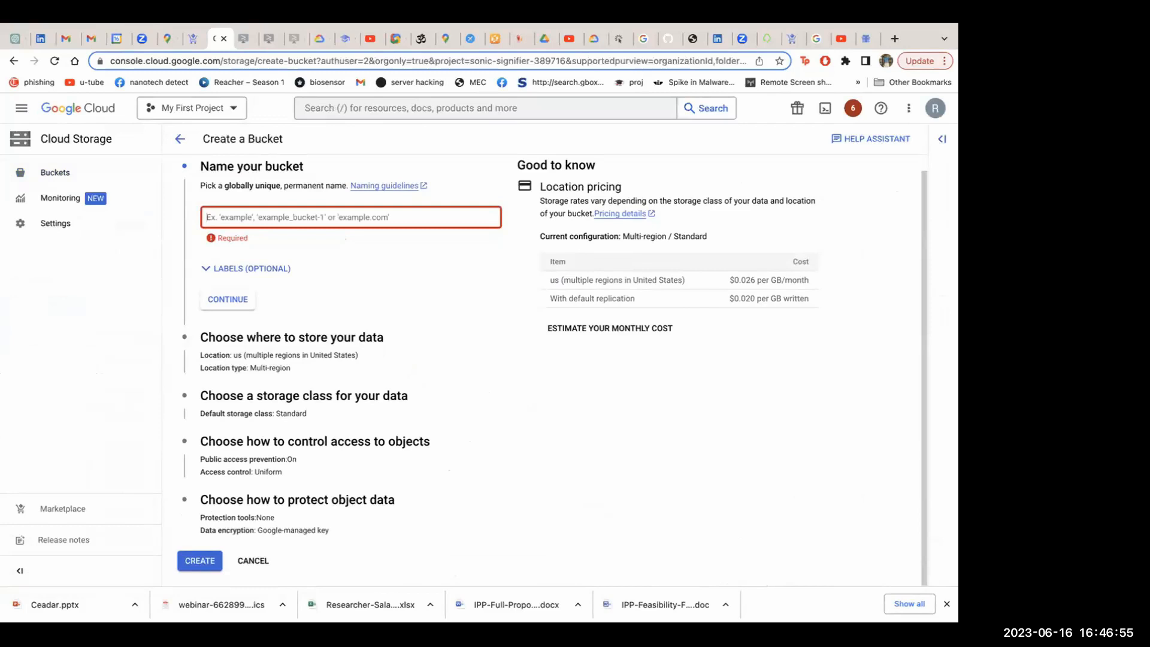
Try the bucket names "Exam" with a capital letter and "example." with a trailing dot, erasing each attempt
{"action": "type", "text": "Ex"}
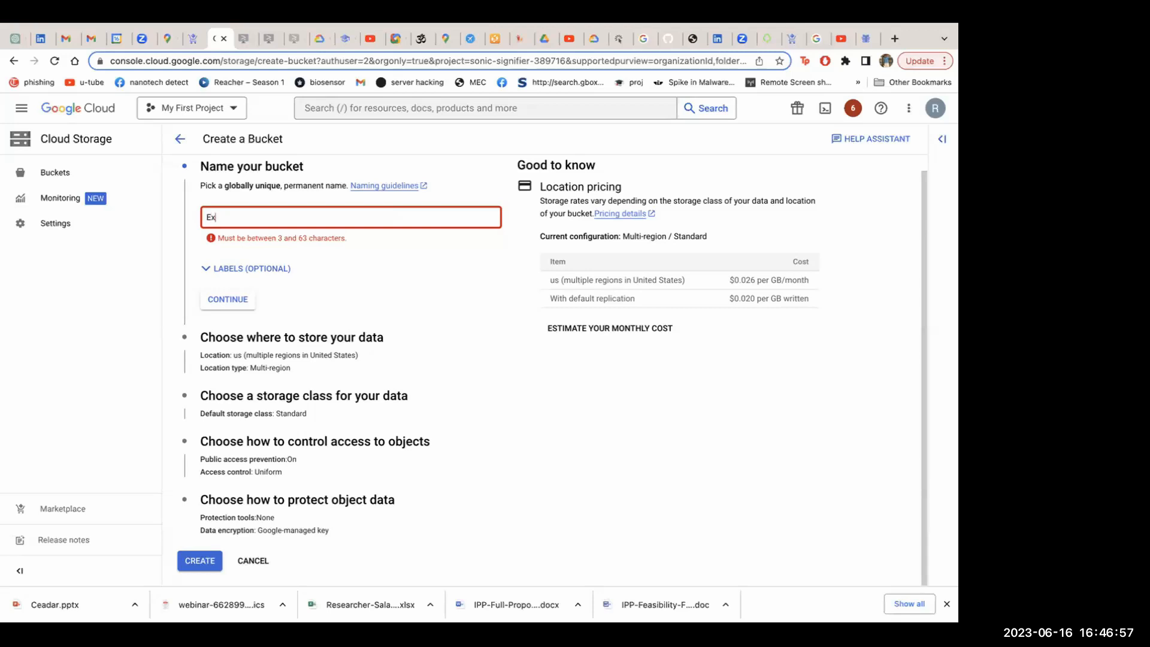
{"action": "type", "text": "am"}
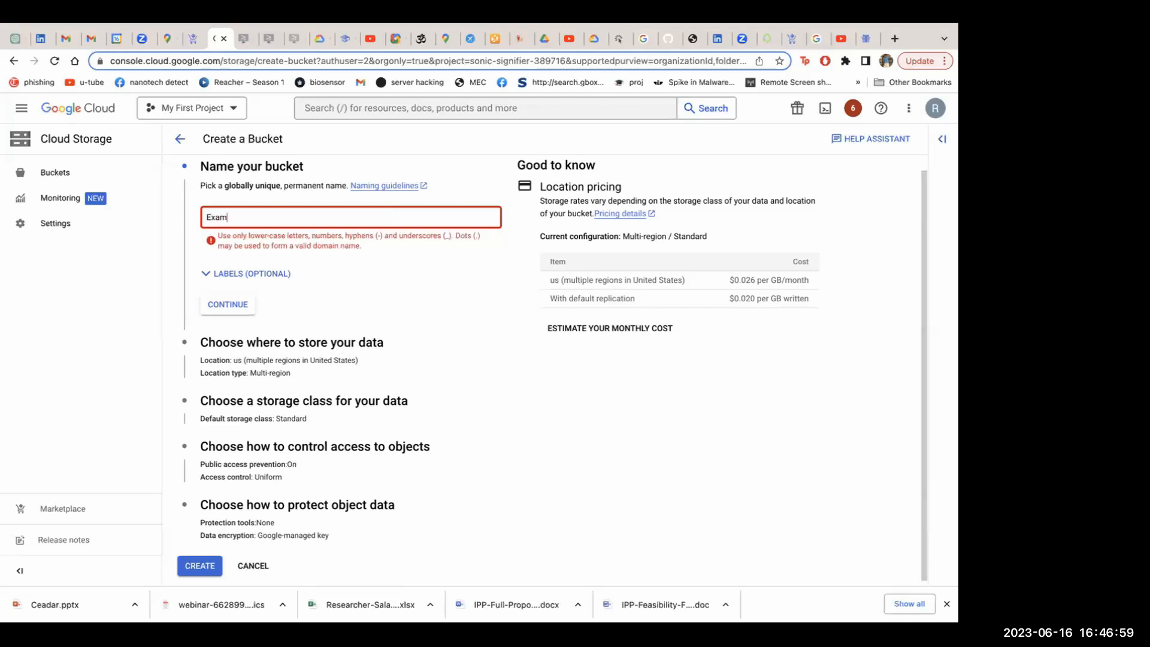
{"action": "key", "text": "BackSpace"}
{"action": "key", "text": "BackSpace"}
{"action": "key", "text": "BackSpace"}
{"action": "key", "text": "BackSpace"}
{"action": "type", "text": "example."}
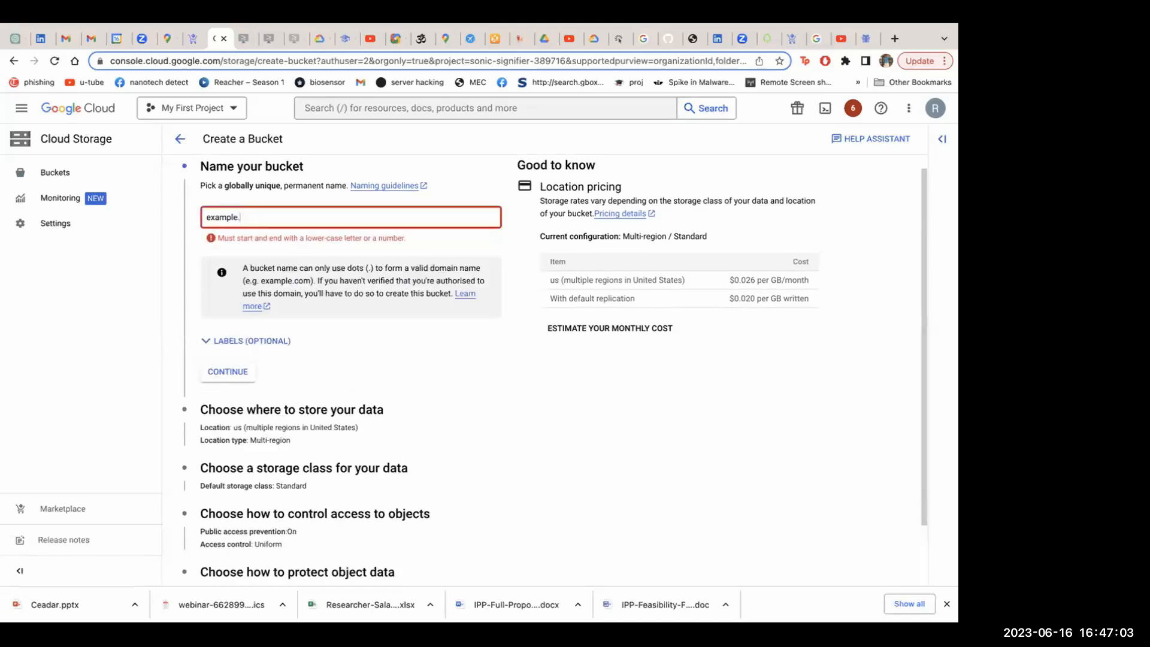
{"action": "key", "text": "BackSpace"}
{"action": "key", "text": "BackSpace"}
{"action": "key", "text": "BackSpace"}
{"action": "key", "text": "BackSpace"}
{"action": "key", "text": "BackSpace"}
{"action": "key", "text": "BackSpace"}
{"action": "key", "text": "BackSpace"}
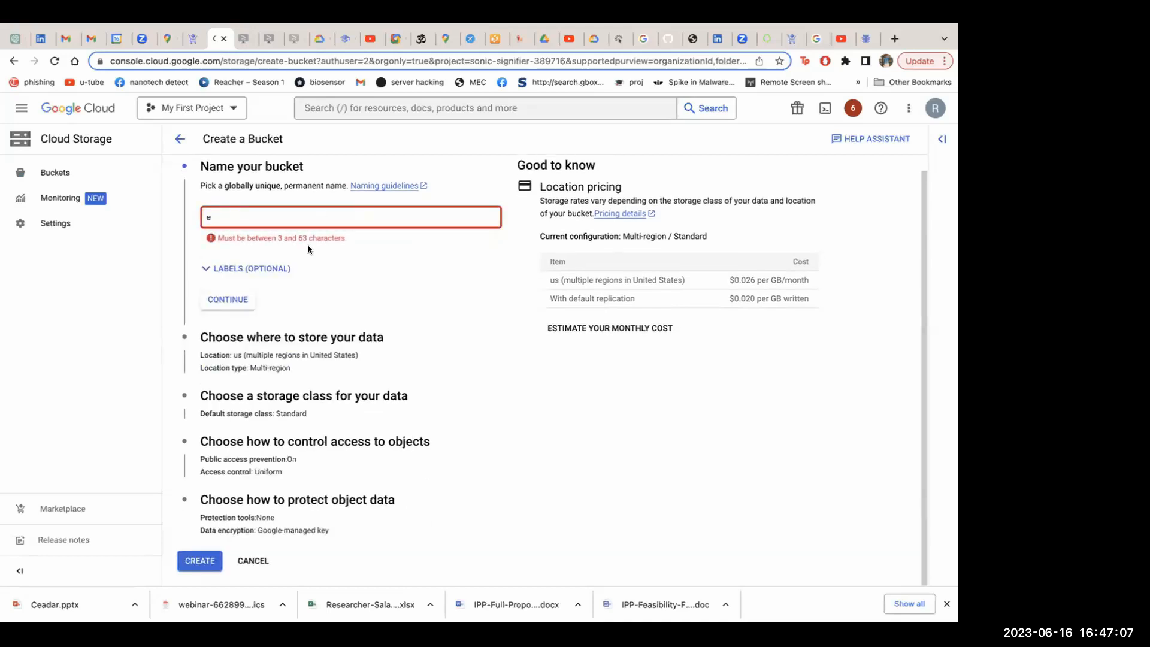
Expand the optional labels section and name the bucket example.com without a leading apostrophe
{"action": "left_click", "coordinate": [211, 268]}
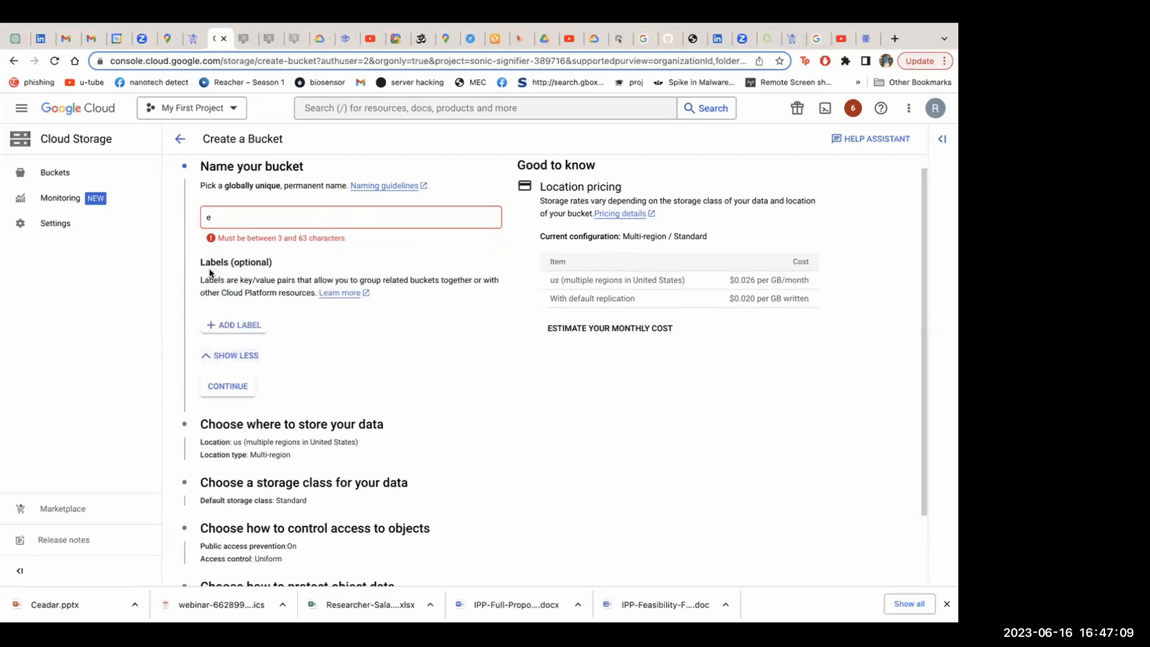
{"action": "left_click", "coordinate": [238, 217]}
{"action": "key", "text": "BackSpace"}
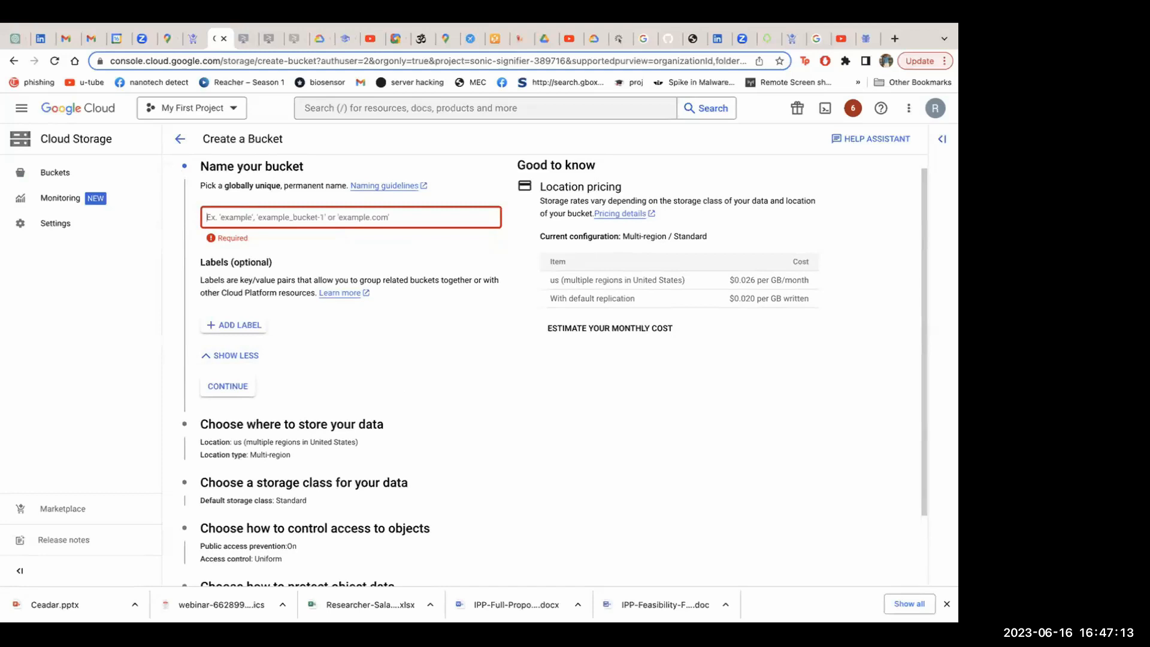
{"action": "type", "text": "'examp"}
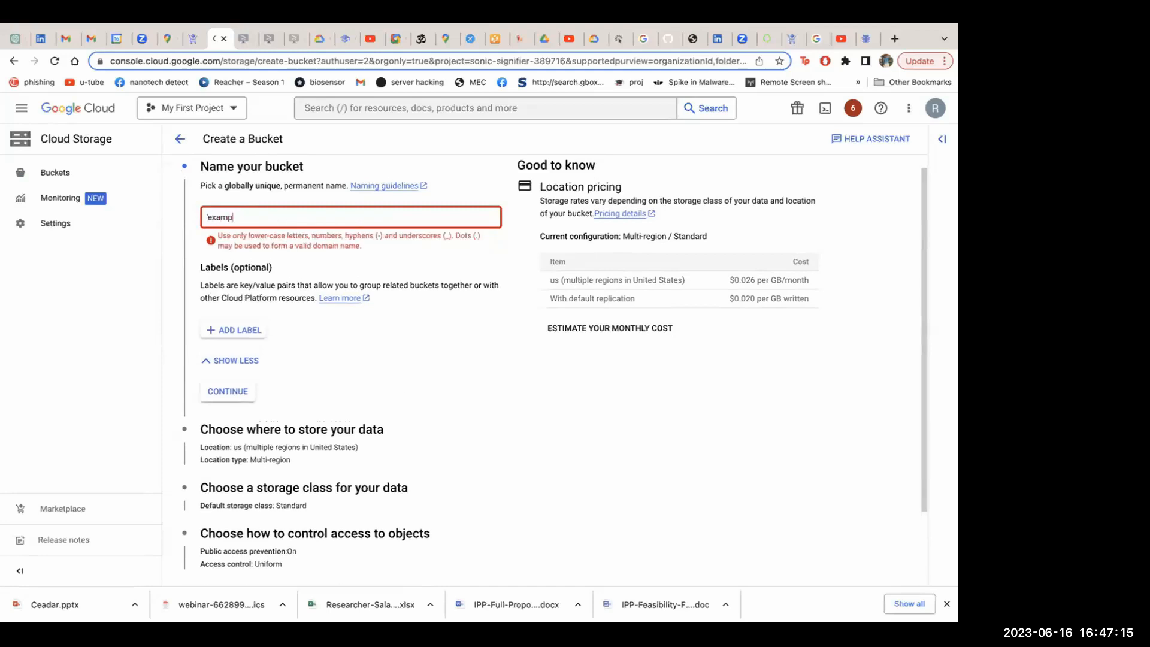
{"action": "type", "text": "le.com"}
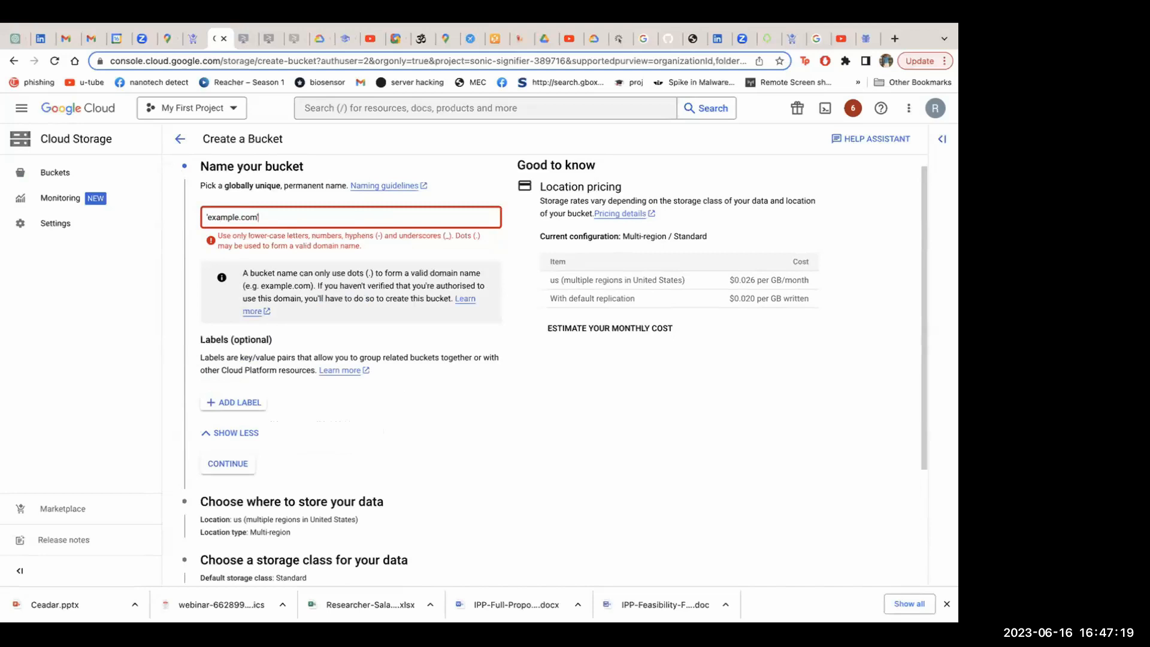
{"action": "left_click", "coordinate": [210, 216]}
{"action": "key", "text": "BackSpace"}
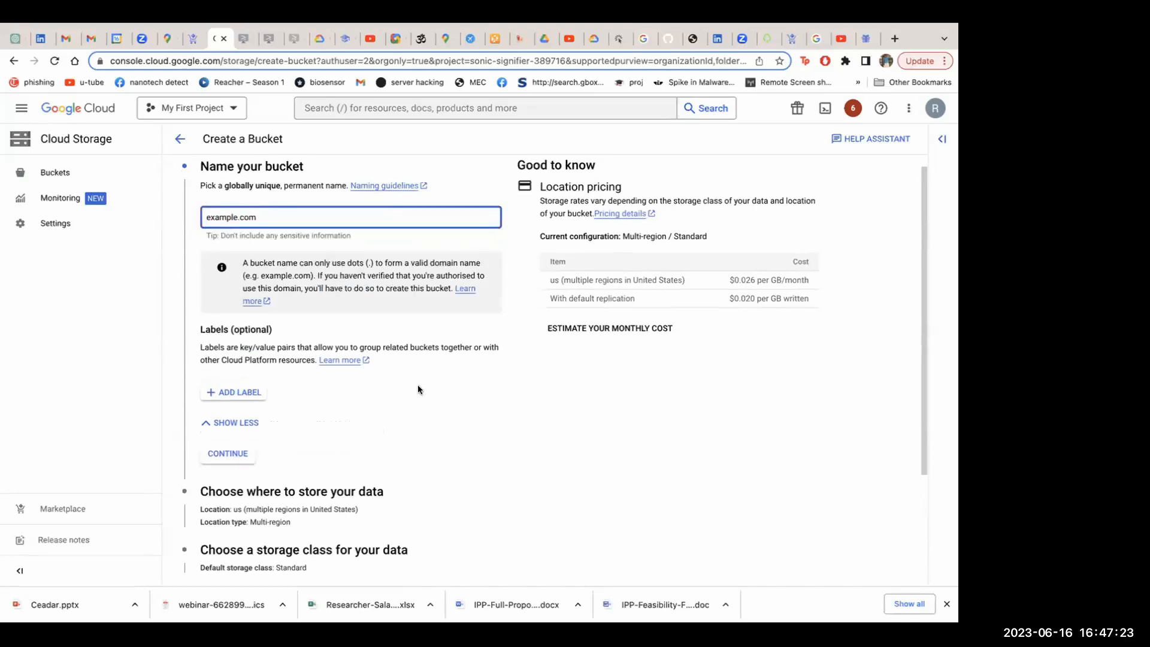
Review the bucket form's name, labels, location, storage class, access control and data protection sections
{"action": "scroll", "coordinate": [419, 386], "scroll_direction": "down", "scroll_amount": 1}
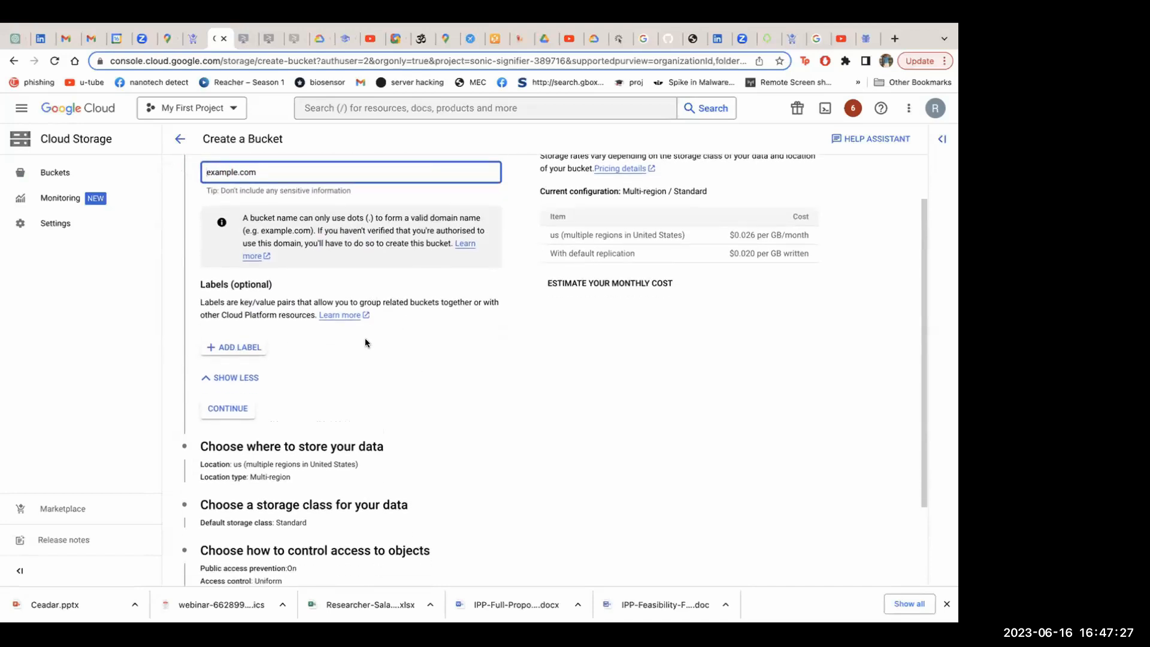
{"action": "scroll", "coordinate": [365, 342], "scroll_direction": "down", "scroll_amount": 3}
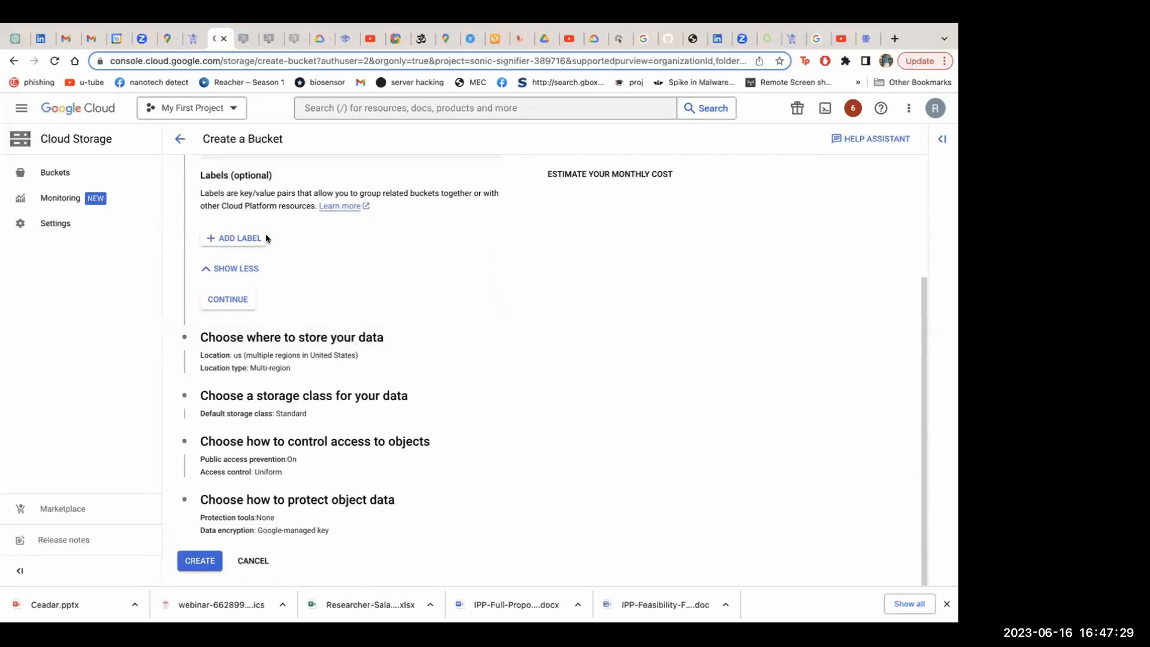
{"action": "scroll", "coordinate": [266, 235], "scroll_direction": "up", "scroll_amount": 4}
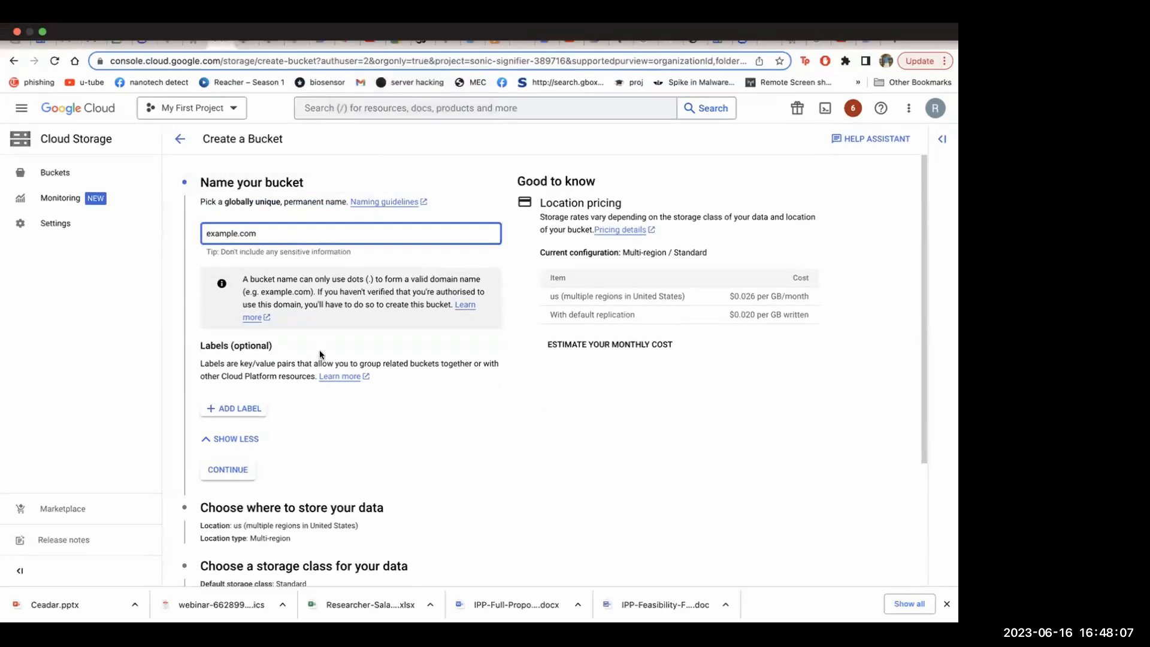
{"action": "scroll", "coordinate": [319, 353], "scroll_direction": "down", "scroll_amount": 1}
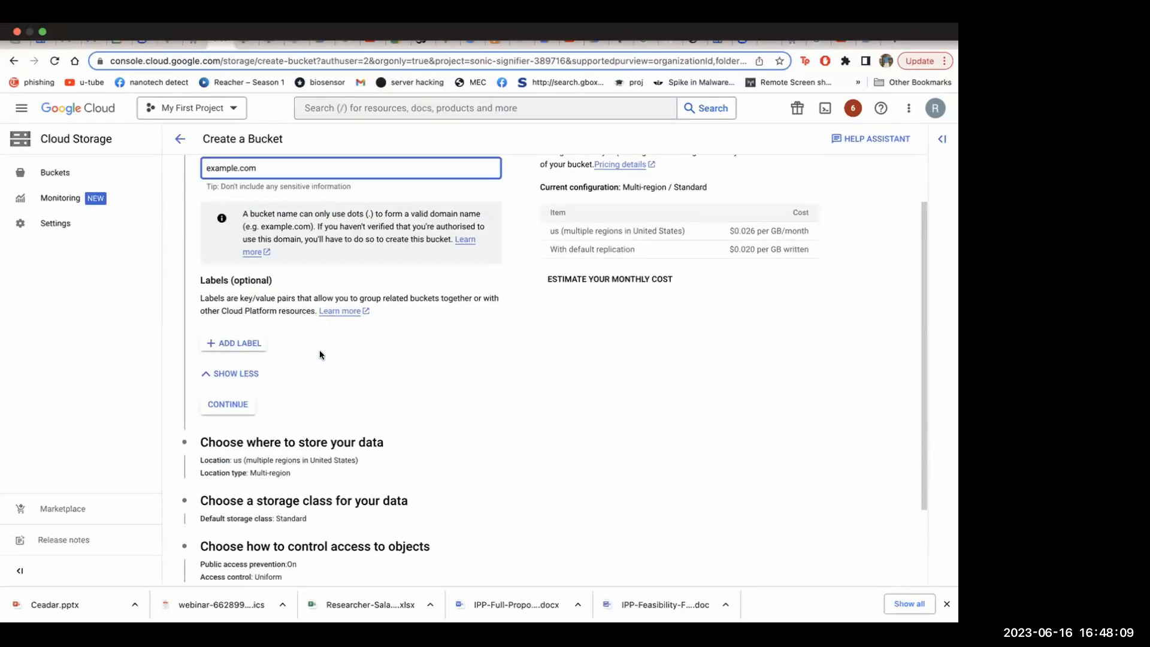
{"action": "scroll", "coordinate": [320, 354], "scroll_direction": "down", "scroll_amount": 2}
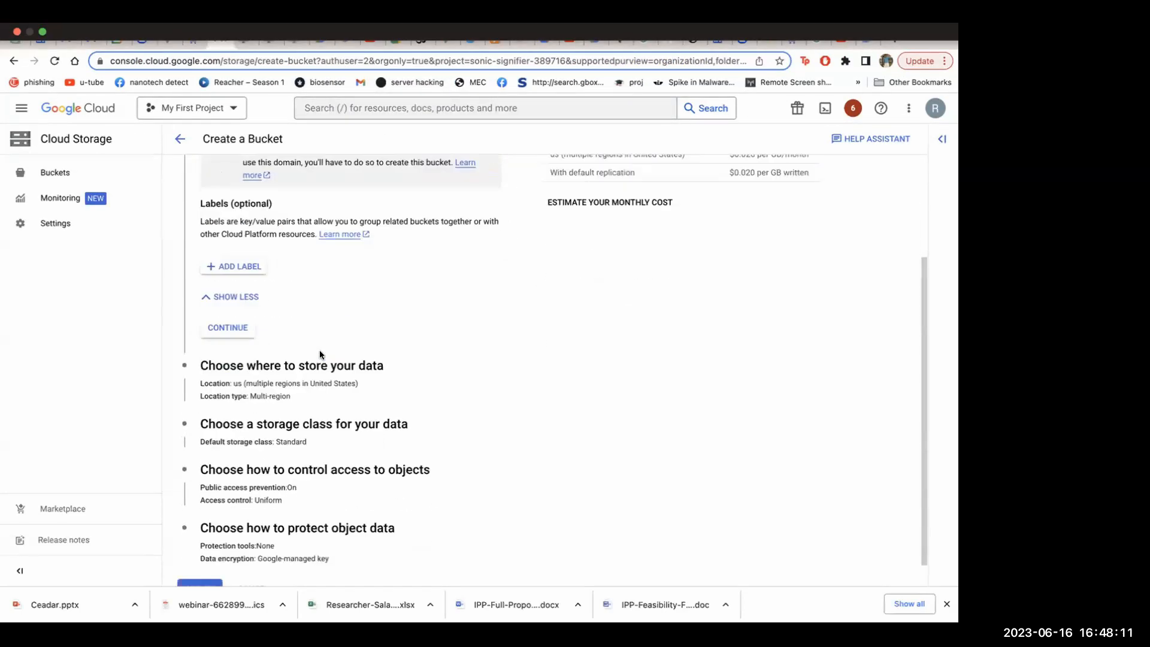
{"action": "scroll", "coordinate": [320, 354], "scroll_direction": "up", "scroll_amount": 2}
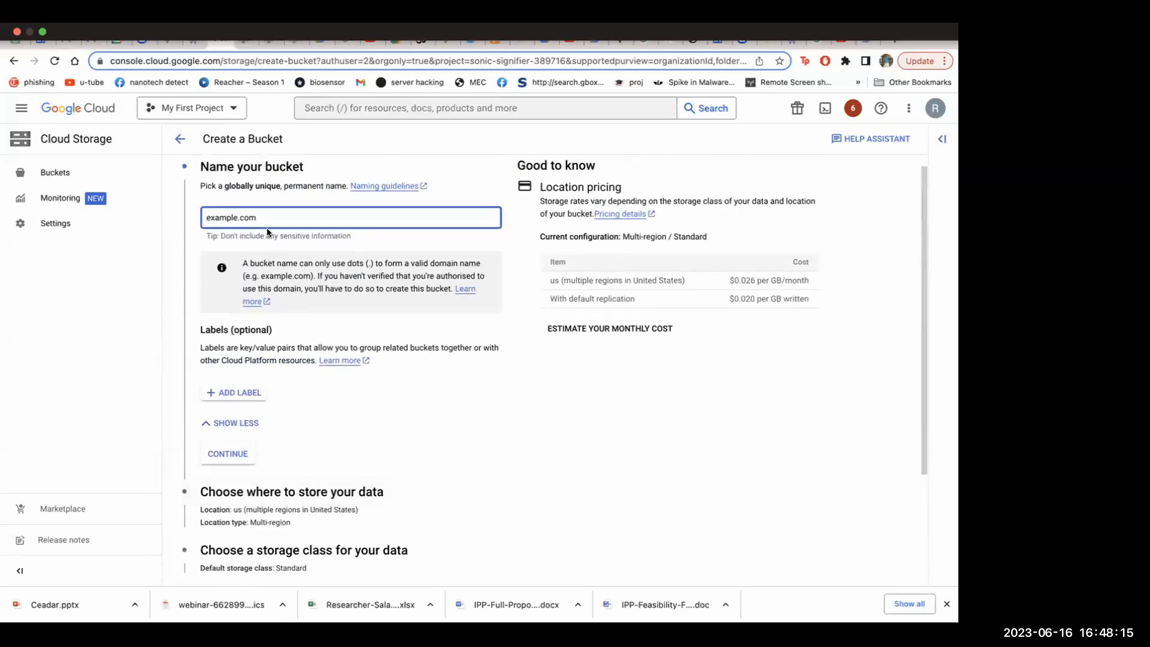
{"action": "scroll", "coordinate": [364, 403], "scroll_direction": "down", "scroll_amount": 2}
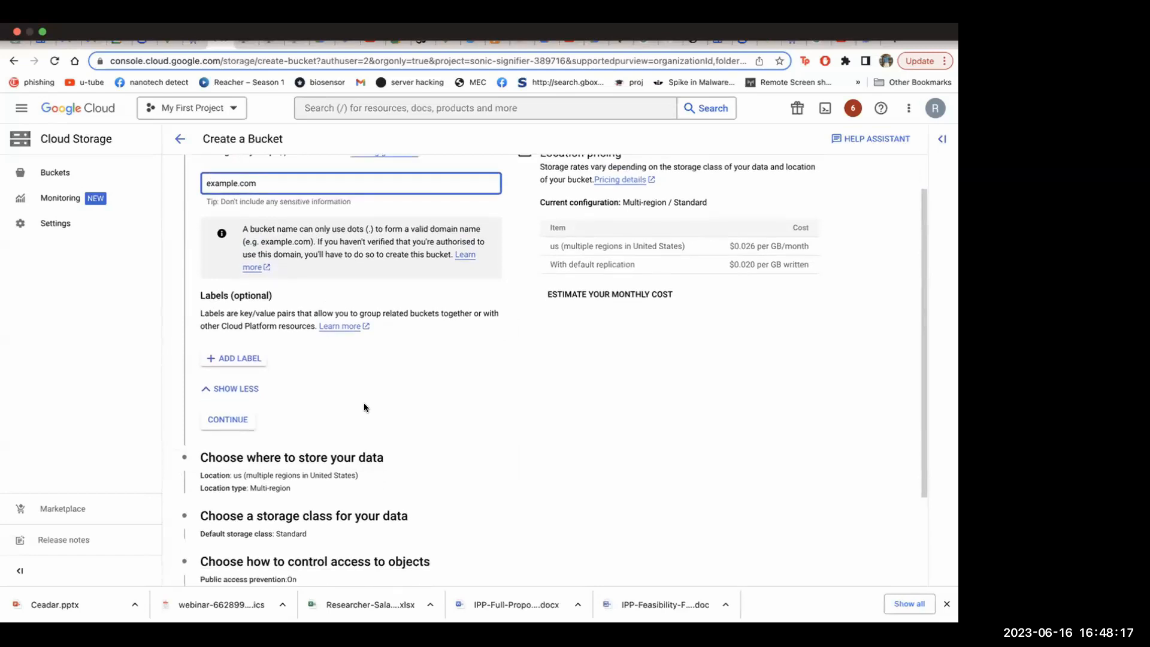
{"action": "scroll", "coordinate": [364, 402], "scroll_direction": "down", "scroll_amount": 1}
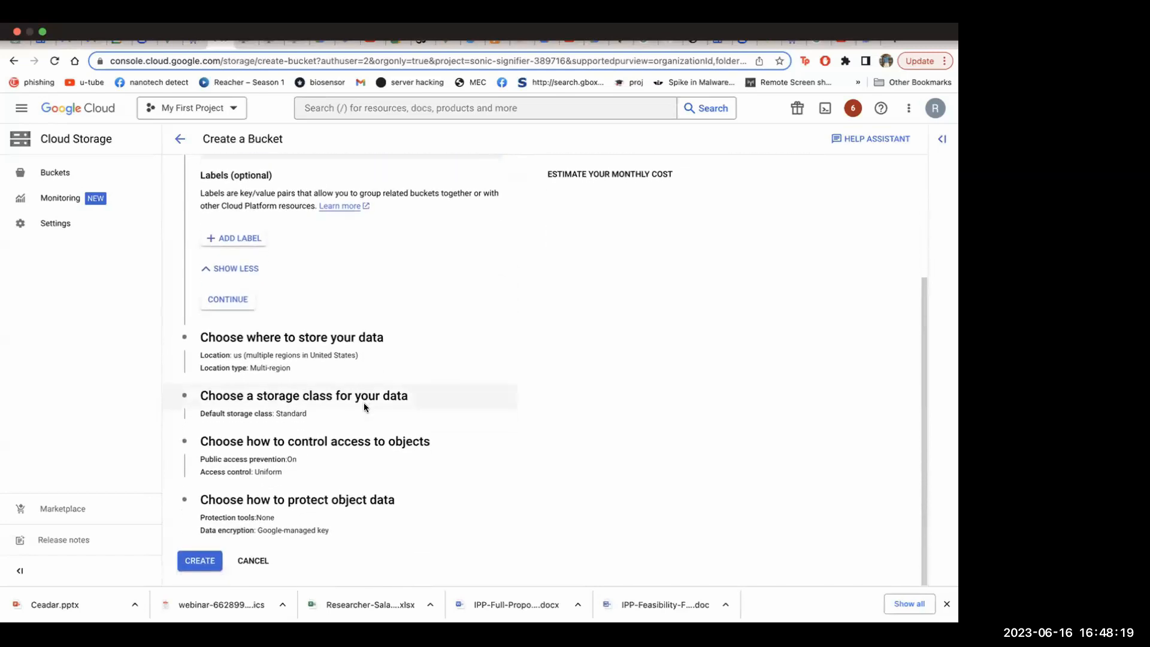
Expand the storage class and location sections, and set the multi-region location to eu (multiple regions in European Union)
{"action": "left_click", "coordinate": [272, 398]}
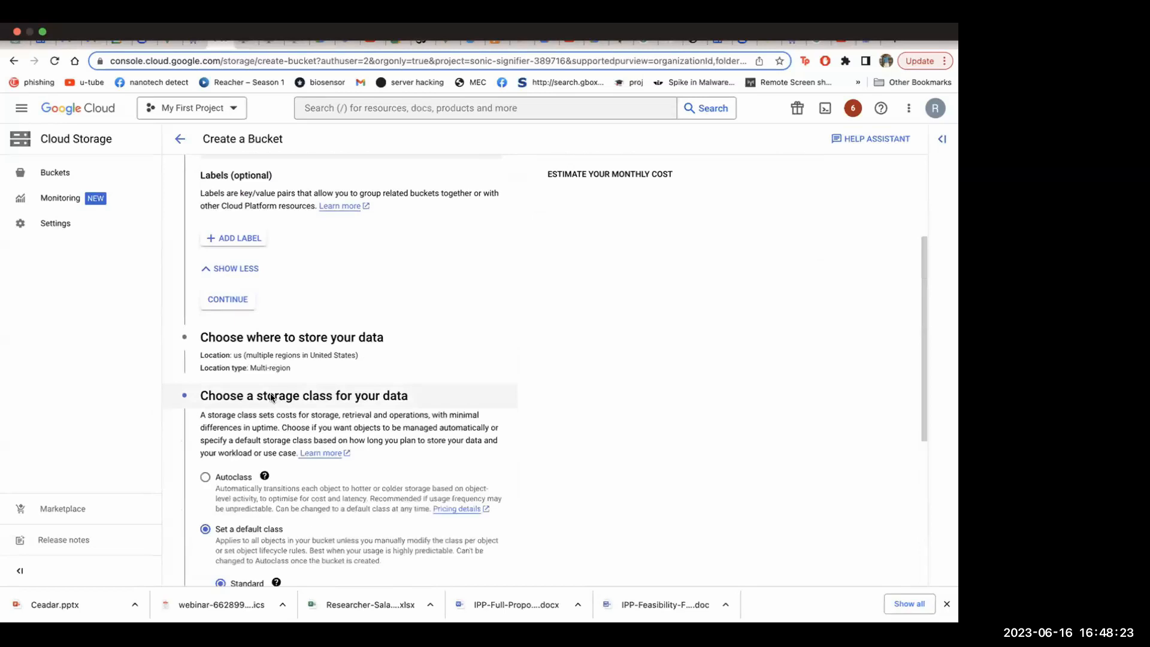
{"action": "left_click", "coordinate": [305, 339]}
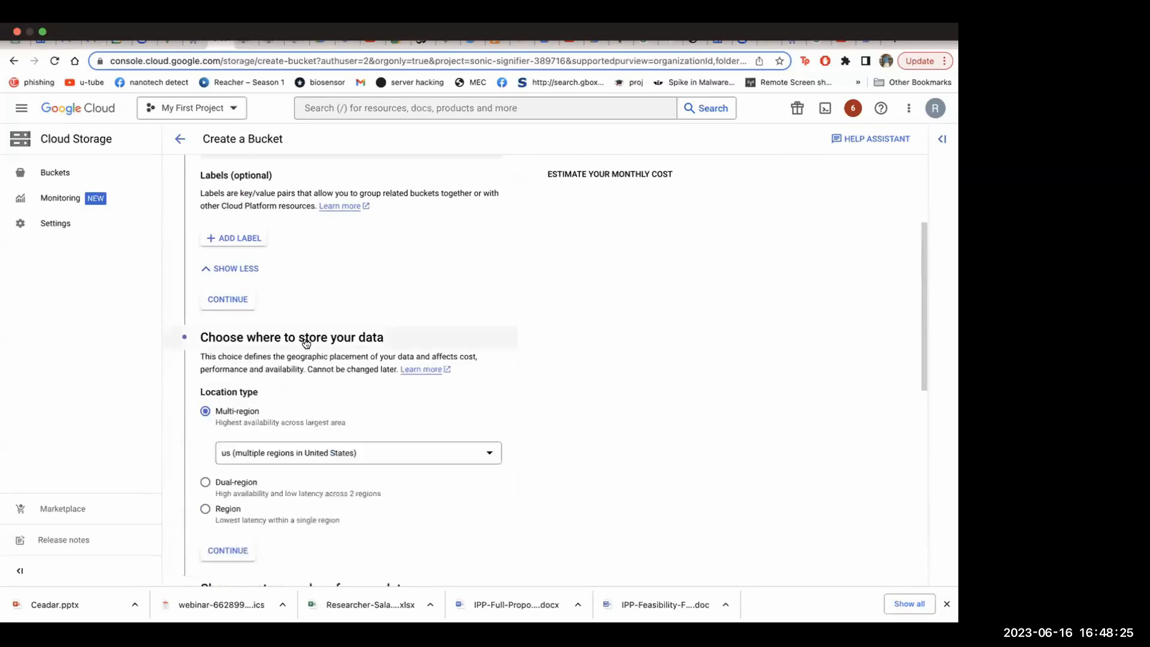
{"action": "scroll", "coordinate": [391, 299], "scroll_direction": "down", "scroll_amount": 2}
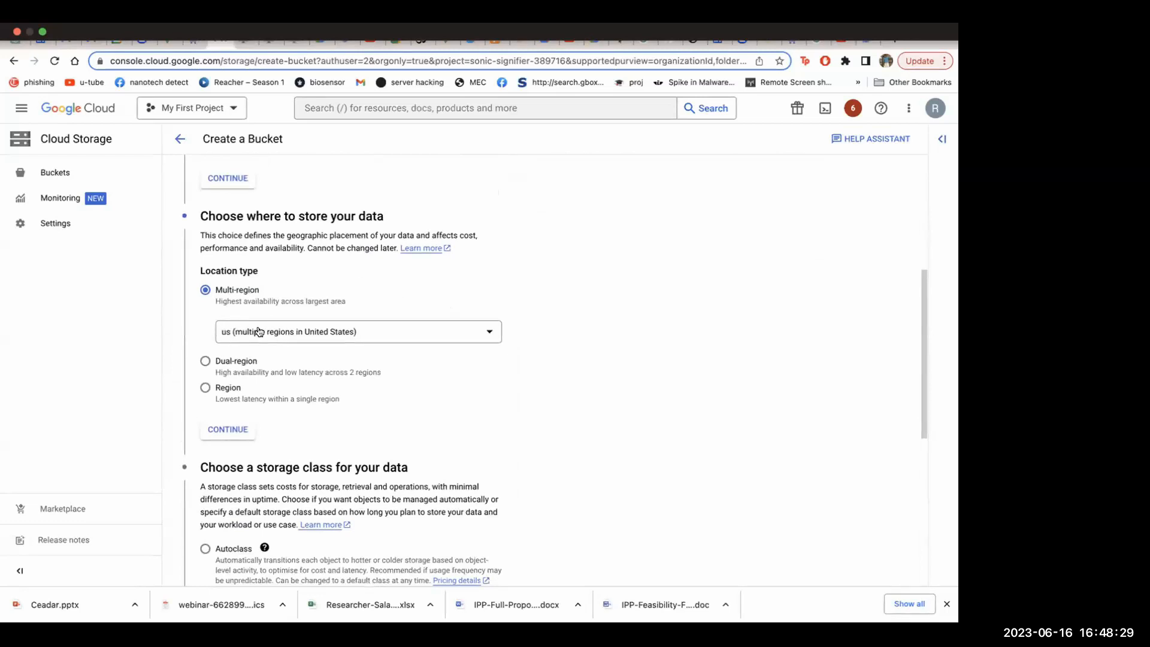
{"action": "left_click", "coordinate": [317, 329]}
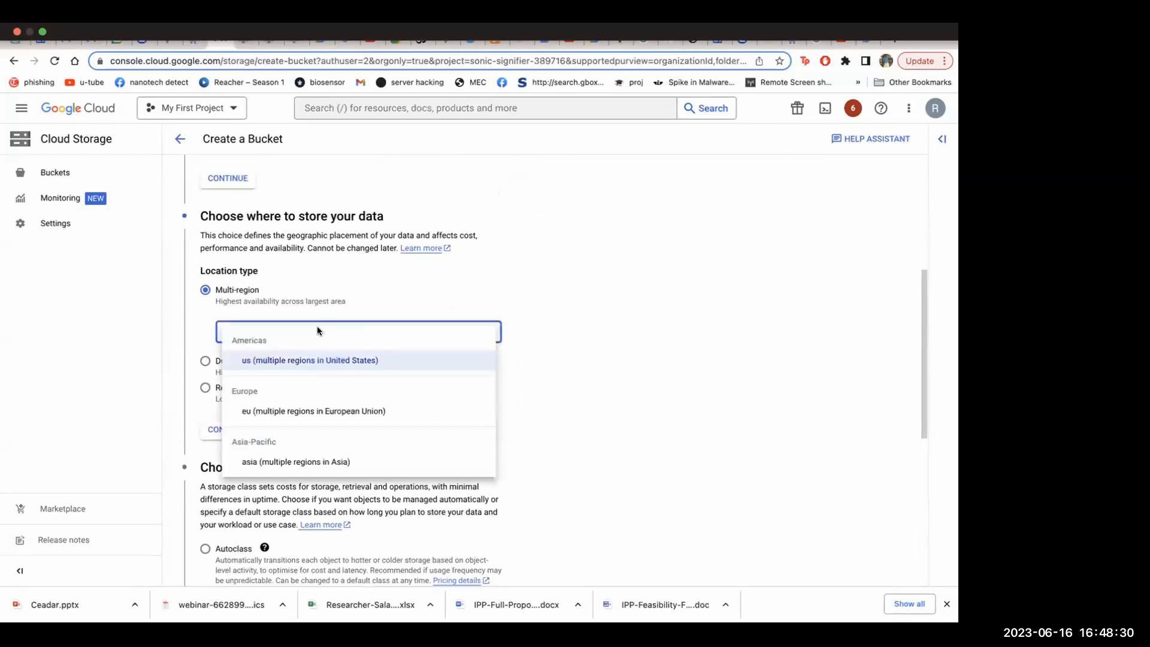
{"action": "left_click", "coordinate": [320, 413]}
Review the storage class options, keep Standard as the default class, and continue to the object access control settings
{"action": "scroll", "coordinate": [419, 386], "scroll_direction": "down", "scroll_amount": 2}
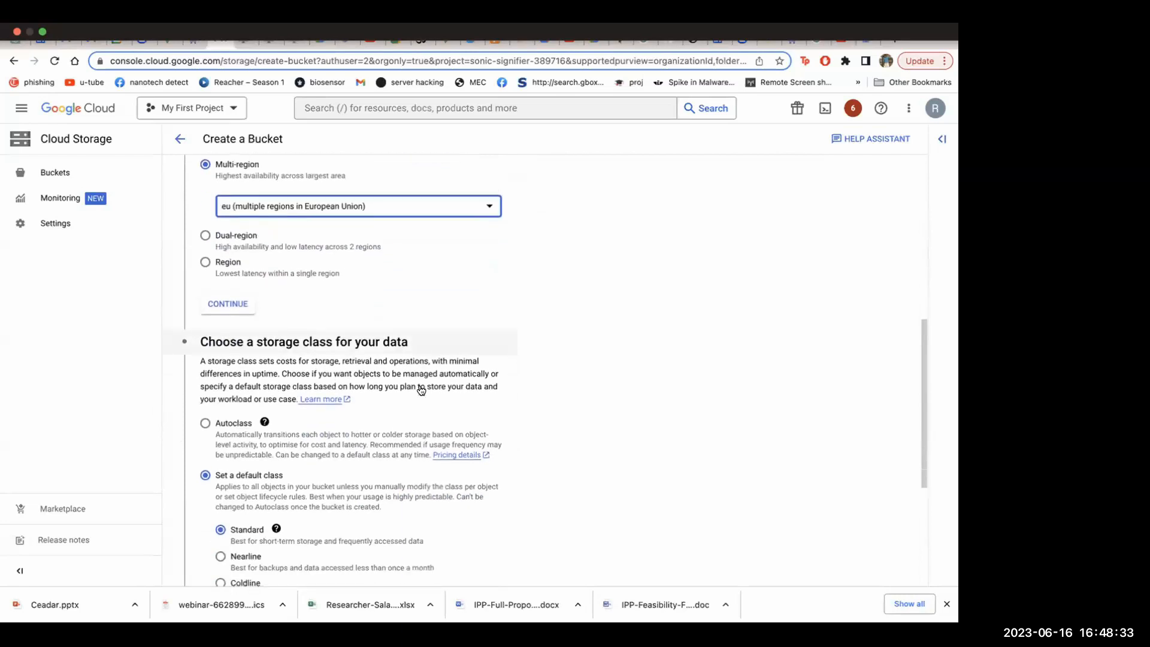
{"action": "scroll", "coordinate": [392, 386], "scroll_direction": "down", "scroll_amount": 2}
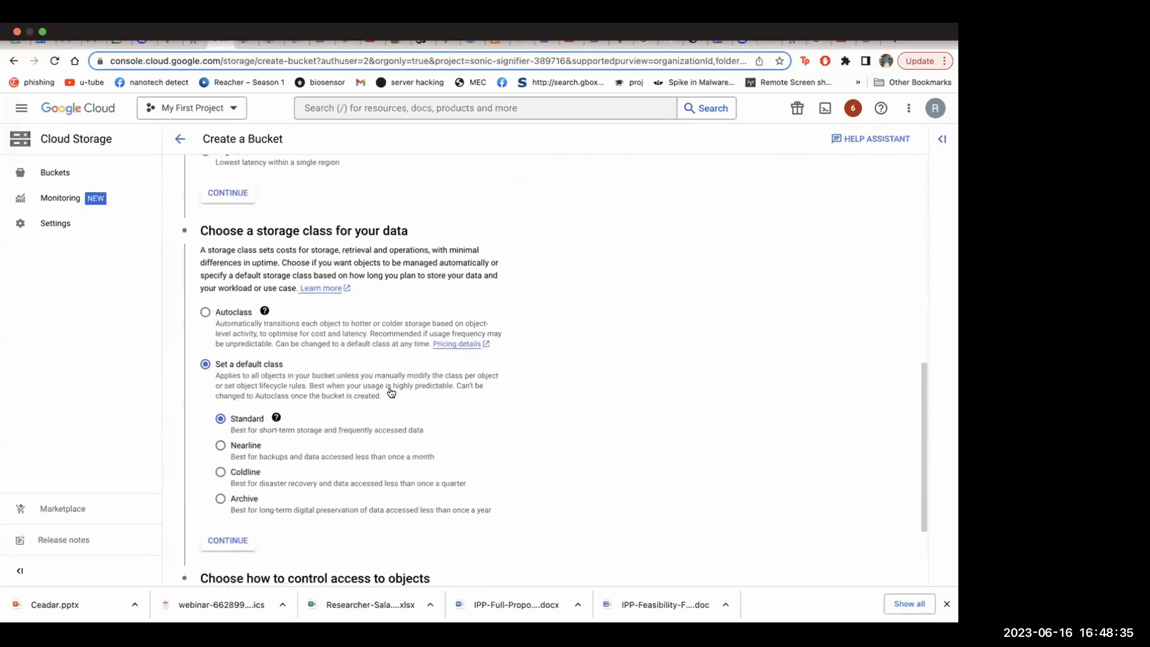
{"action": "scroll", "coordinate": [391, 392], "scroll_direction": "down", "scroll_amount": 1}
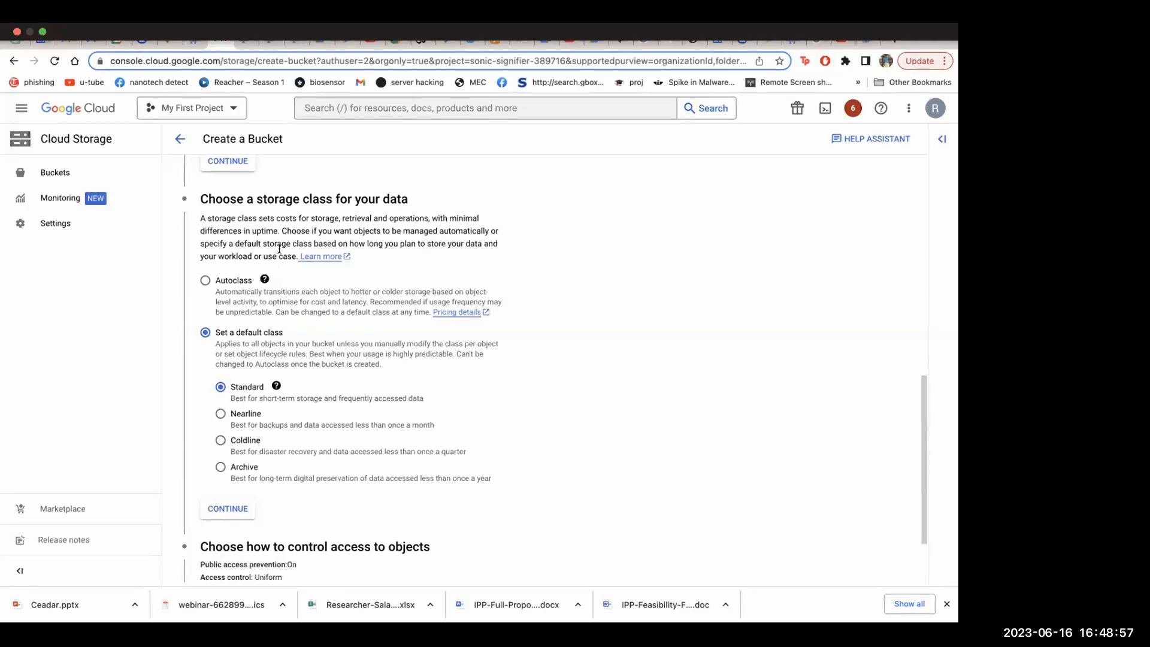
{"action": "scroll", "coordinate": [303, 276], "scroll_direction": "down", "scroll_amount": 3}
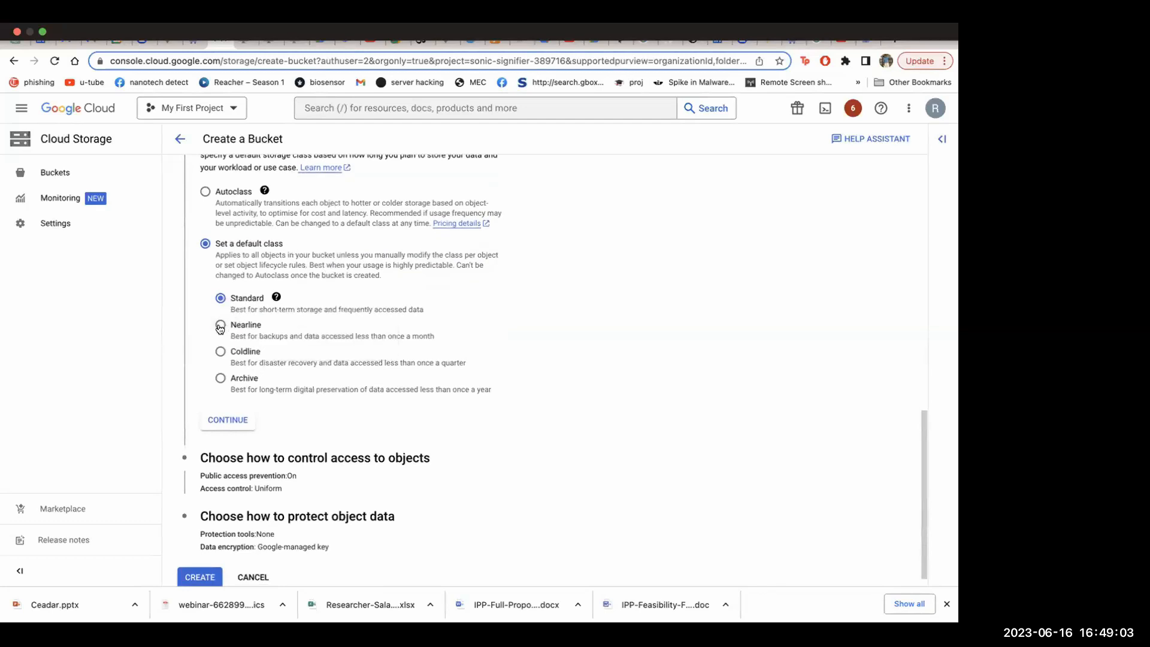
{"action": "scroll", "coordinate": [220, 324], "scroll_direction": "down", "scroll_amount": 1}
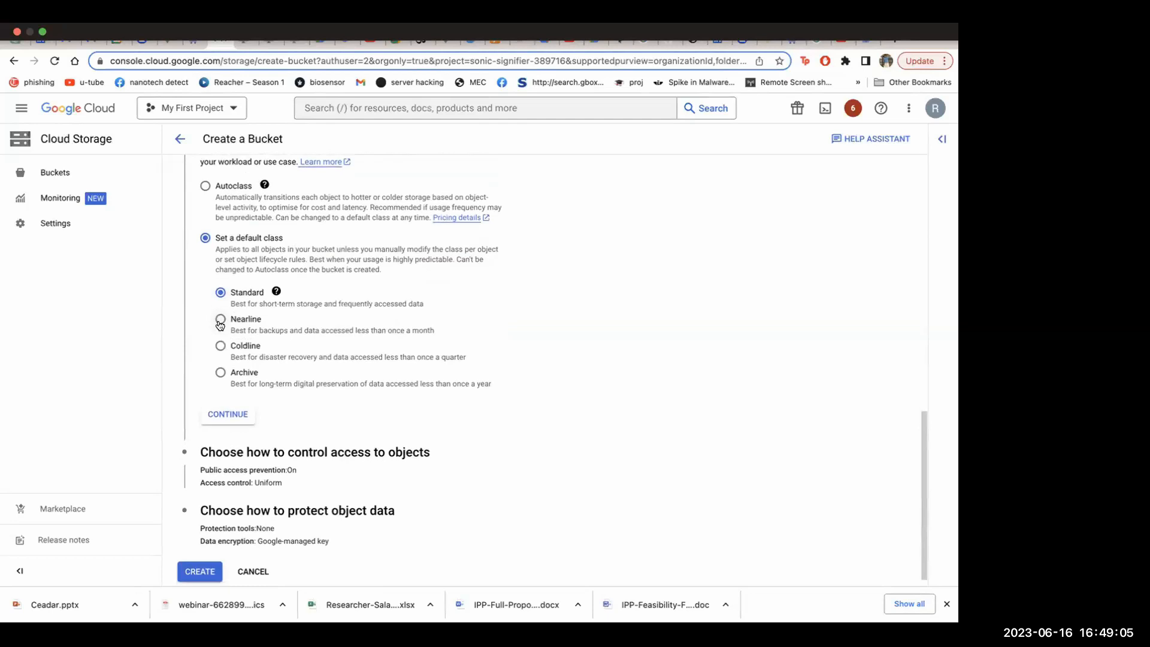
{"action": "left_click", "coordinate": [226, 402]}
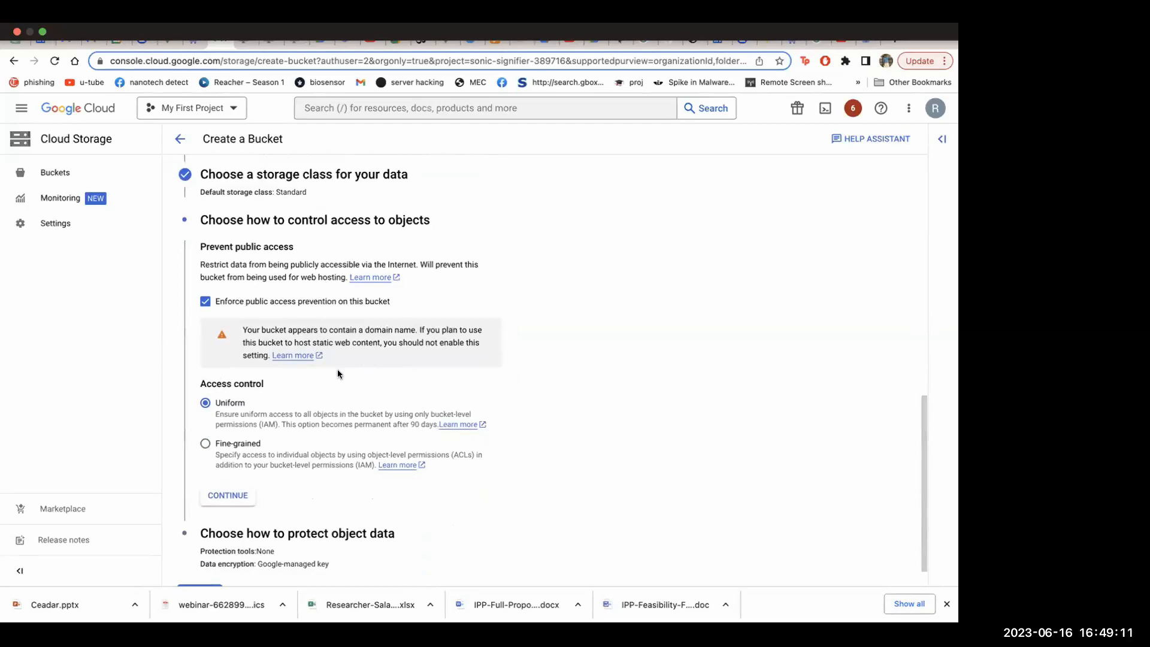
Continue with public access prevention enforced and Uniform access control, and expand the data encryption options under object data protection
{"action": "scroll", "coordinate": [339, 373], "scroll_direction": "down", "scroll_amount": 1}
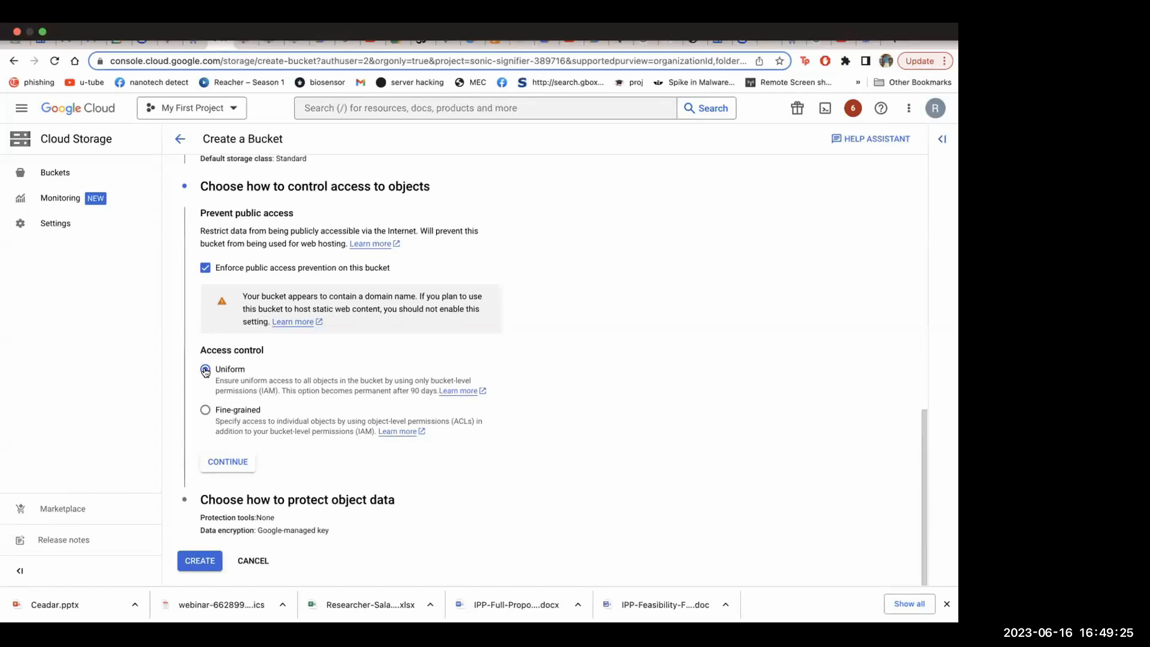
{"action": "left_click", "coordinate": [226, 460]}
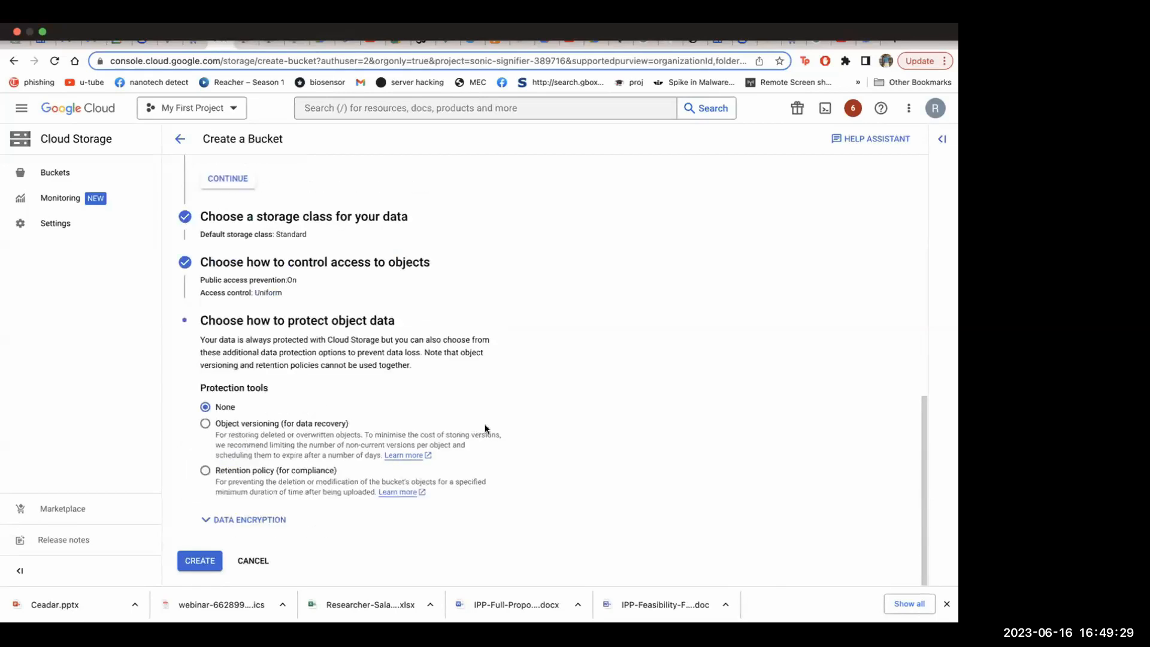
{"action": "left_click", "coordinate": [243, 520]}
{"action": "scroll", "coordinate": [399, 459], "scroll_direction": "down", "scroll_amount": 2}
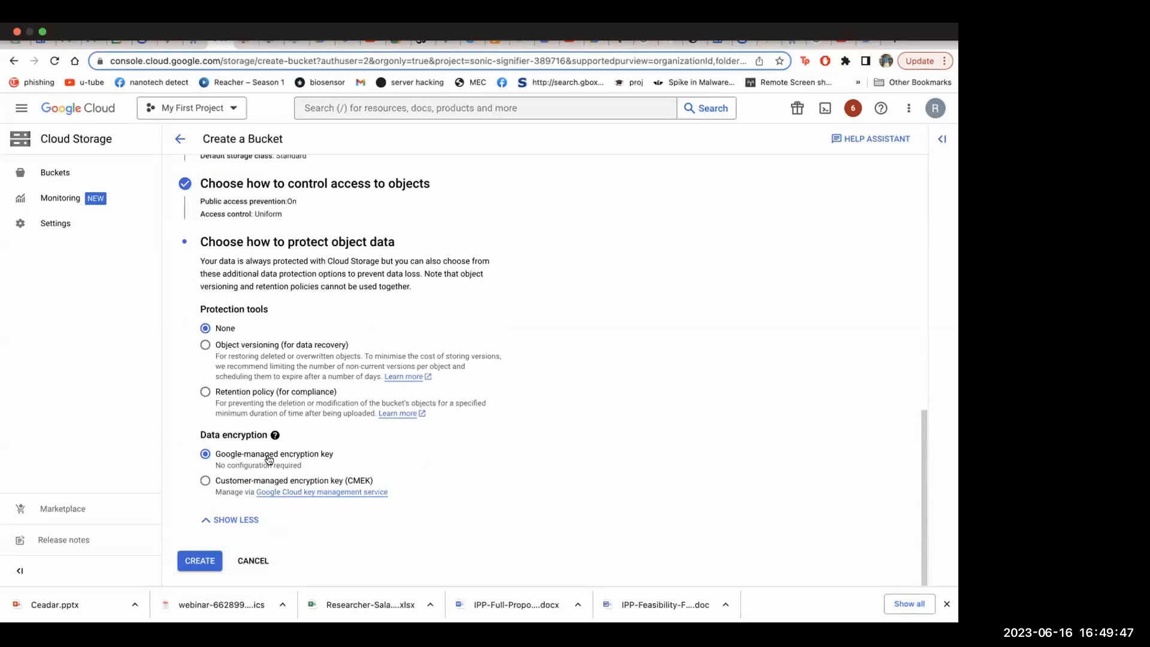
Try to create the example.com bucket with public access prevention enforced
{"action": "left_click", "coordinate": [204, 561]}
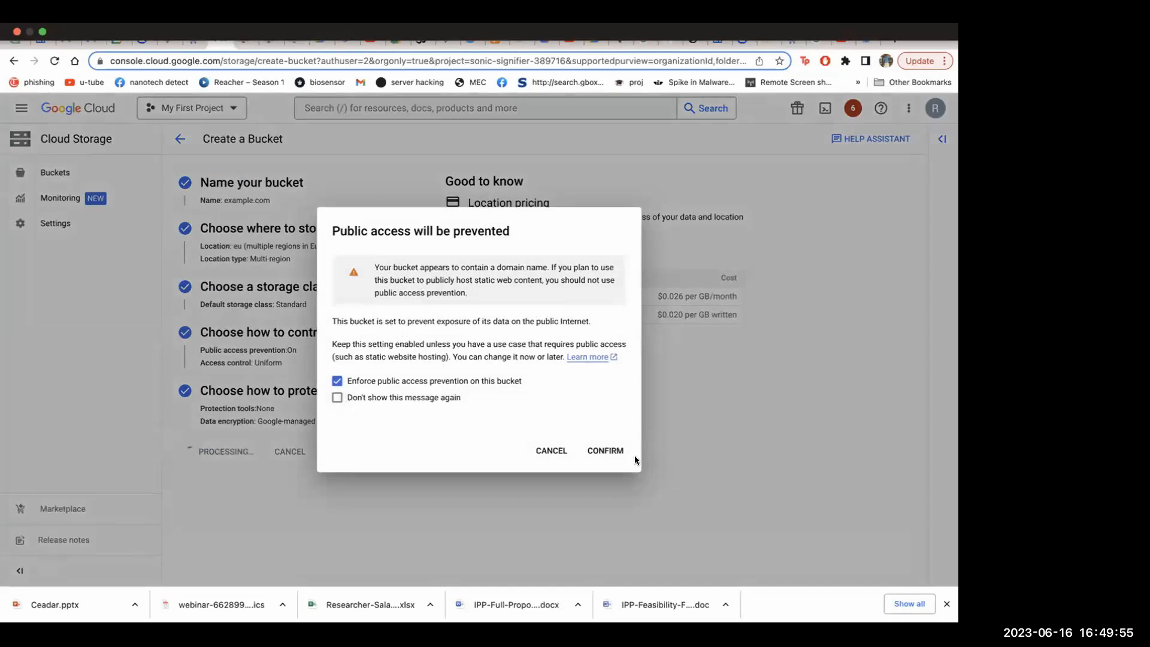
{"action": "left_click", "coordinate": [610, 453]}
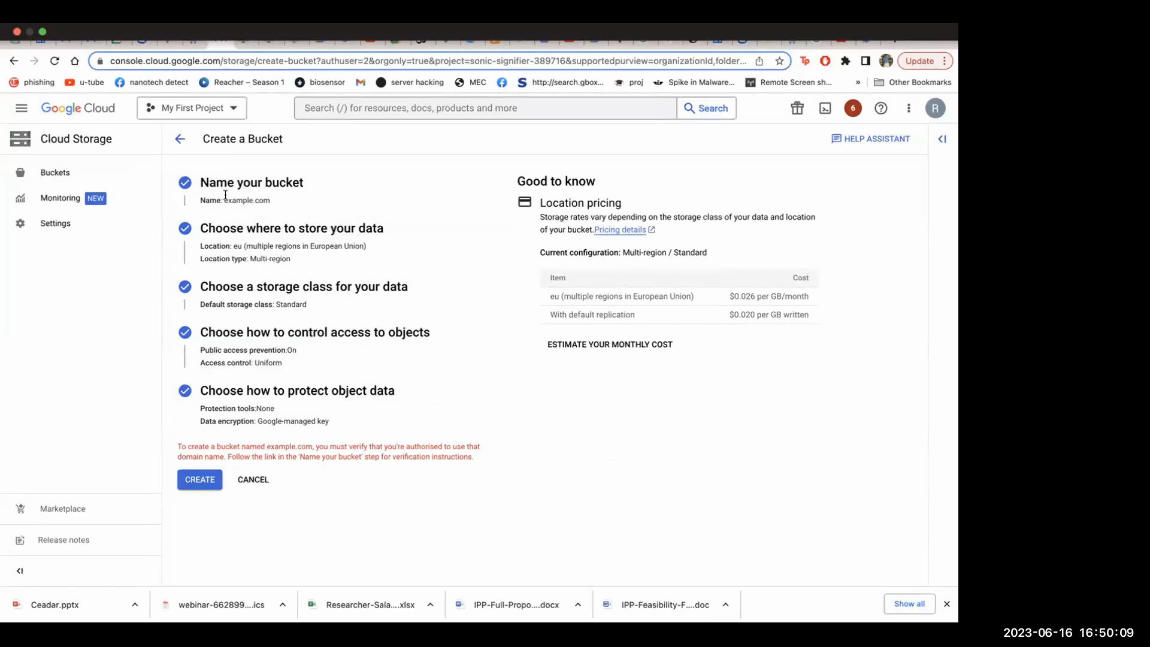
Reopen the bucket name section, try the name without its dot as examplecom, and restore it to example.com
{"action": "left_click", "coordinate": [190, 184]}
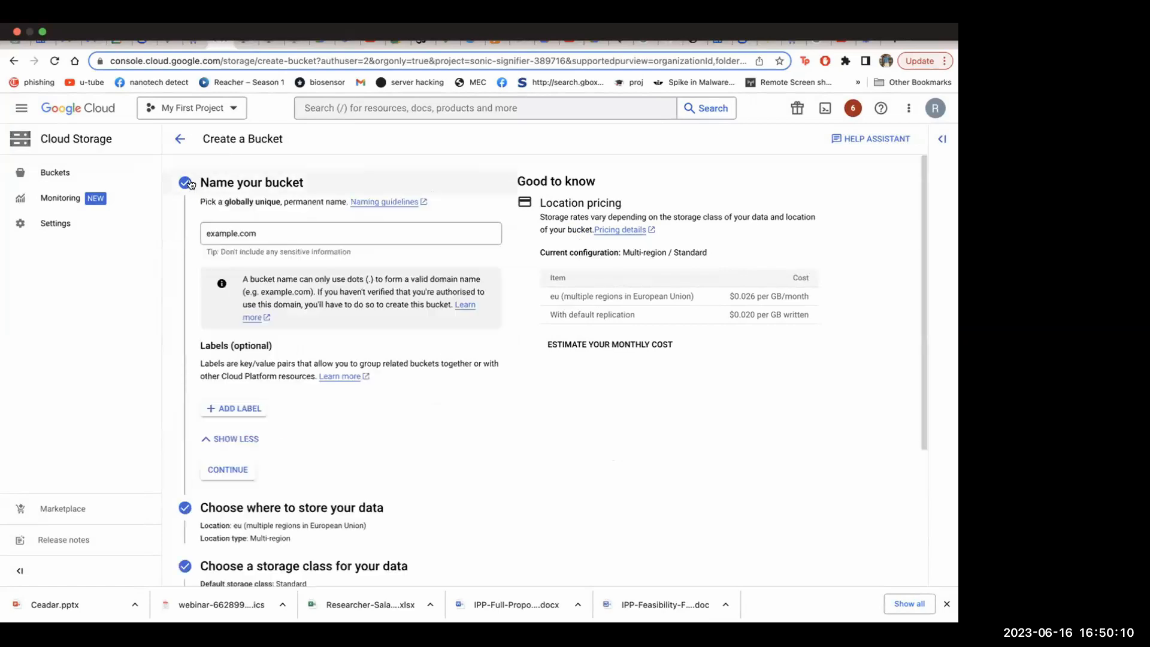
{"action": "left_click", "coordinate": [260, 236]}
{"action": "left_click", "coordinate": [239, 235]}
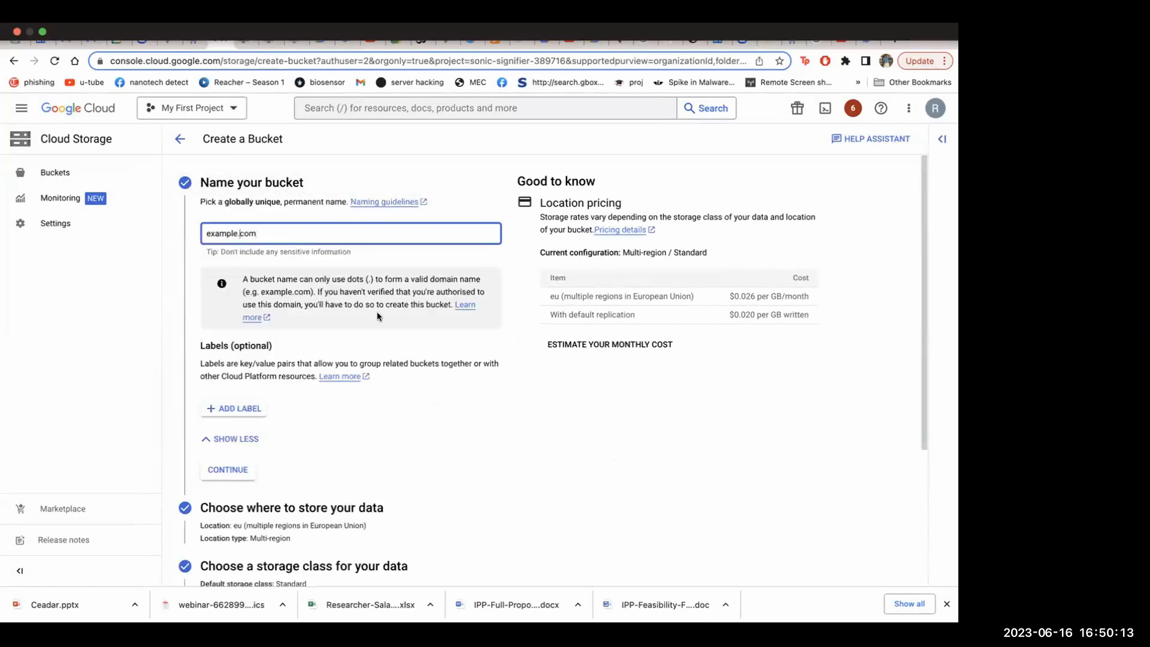
{"action": "key", "text": "BackSpace"}
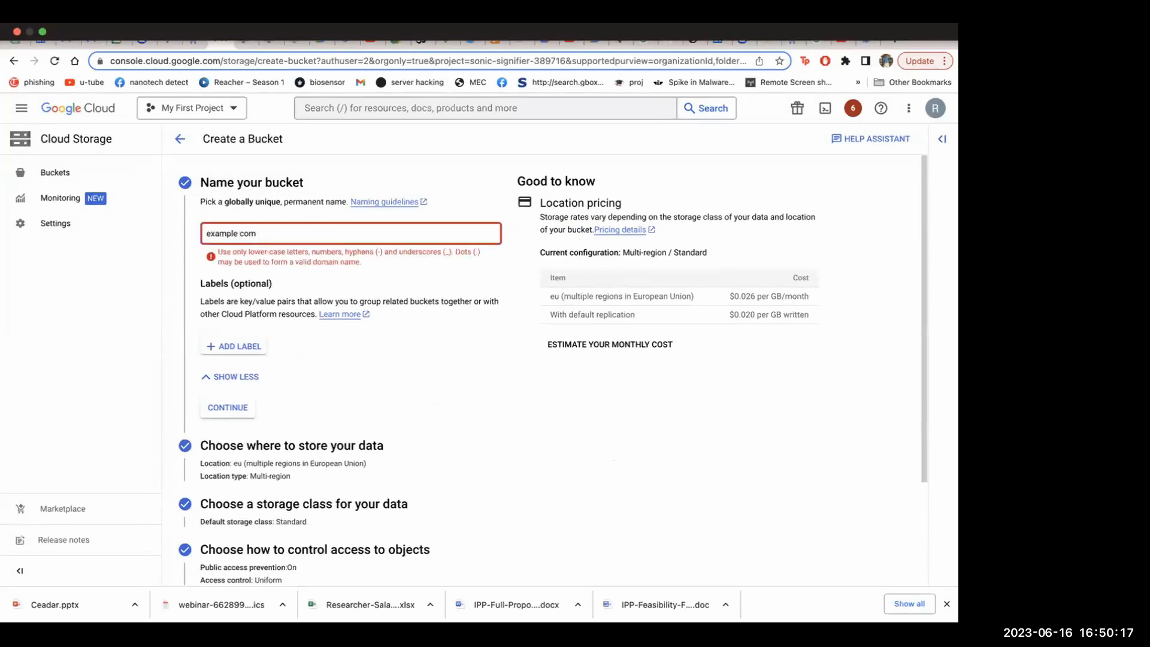
{"action": "key", "text": "BackSpace"}
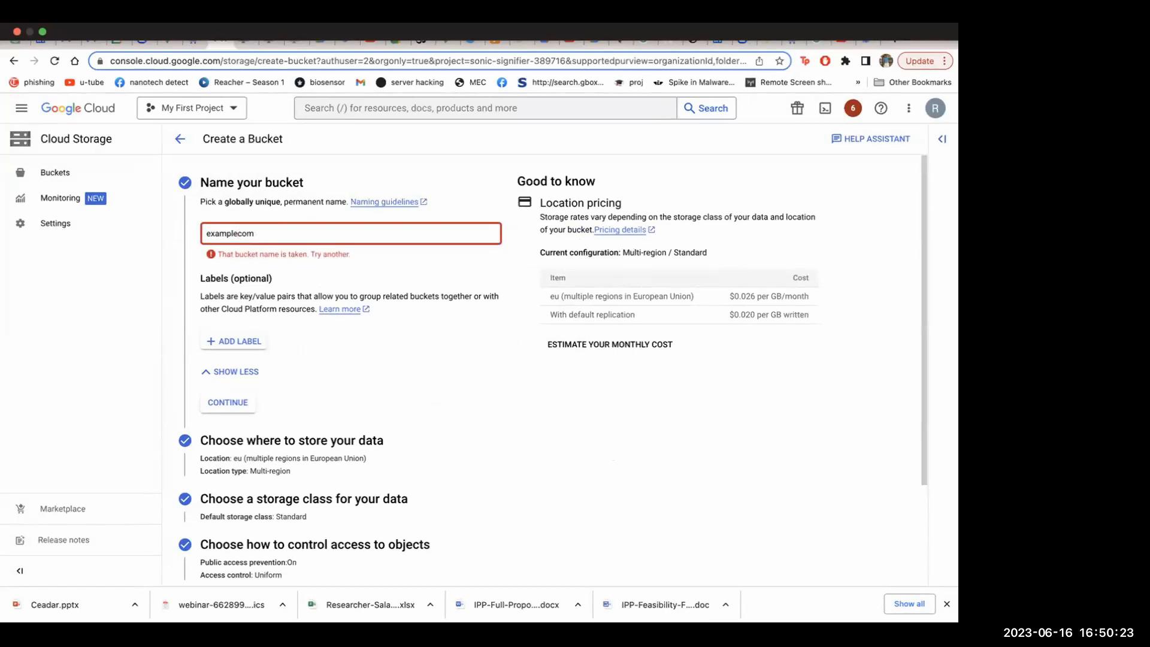
{"action": "type", "text": "."}
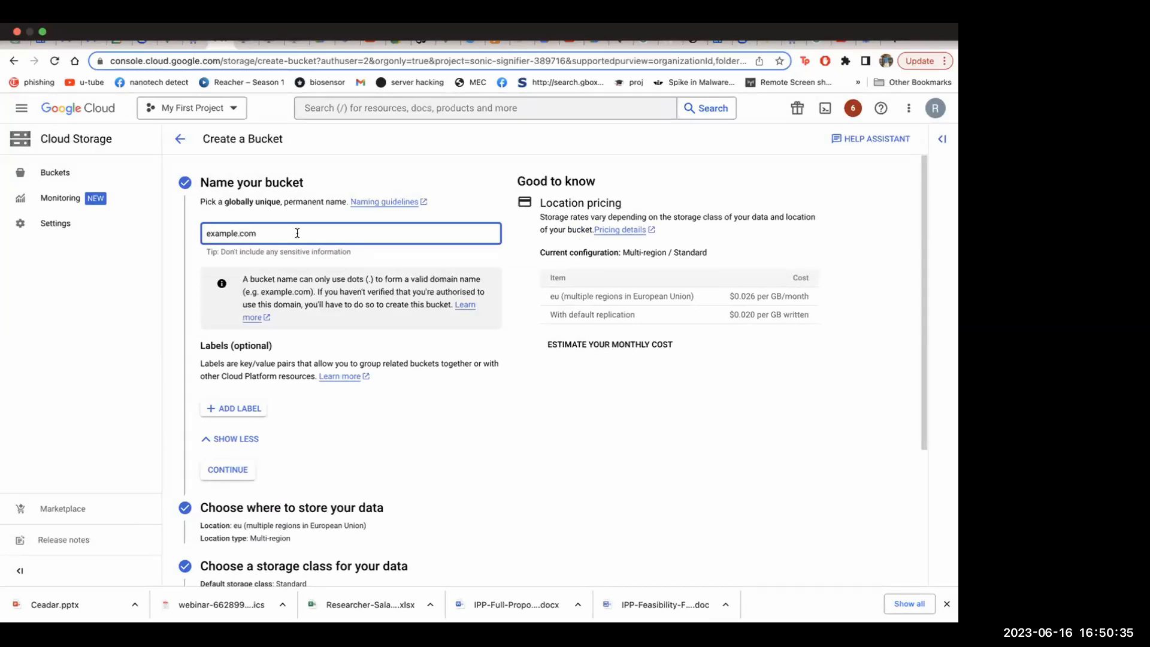
Examine the bucket name, the summaries of the configured sections and the domain verification message on the bucket form
{"action": "left_click_drag", "start_coordinate": [297, 233], "coordinate": [202, 232]}
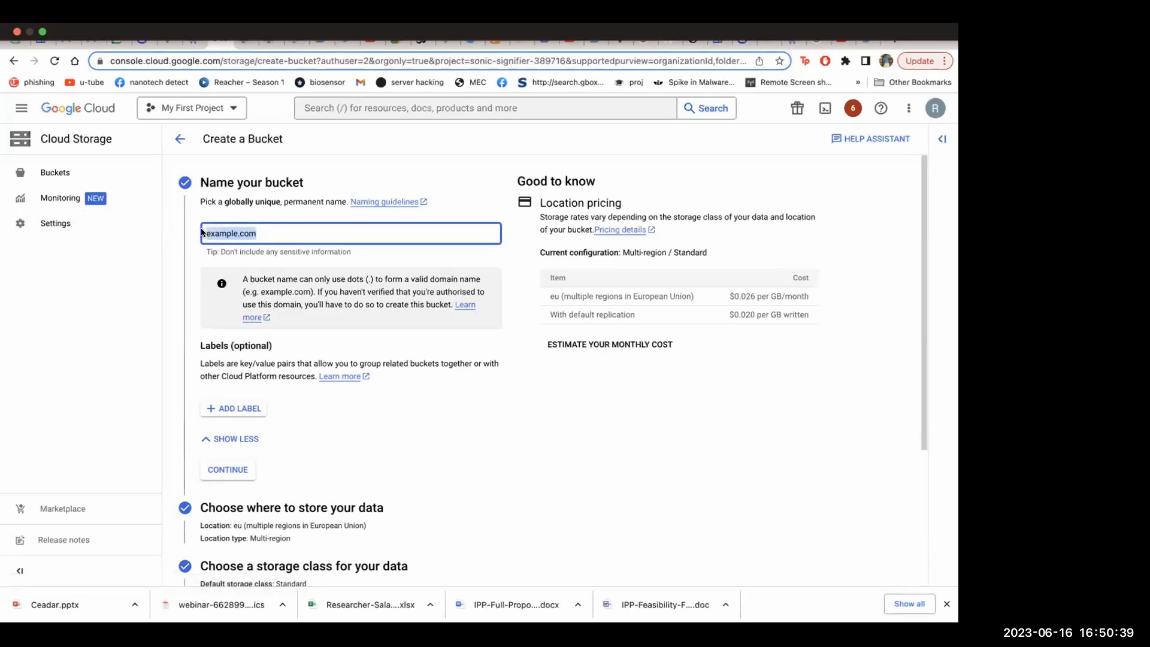
{"action": "left_click", "coordinate": [220, 233]}
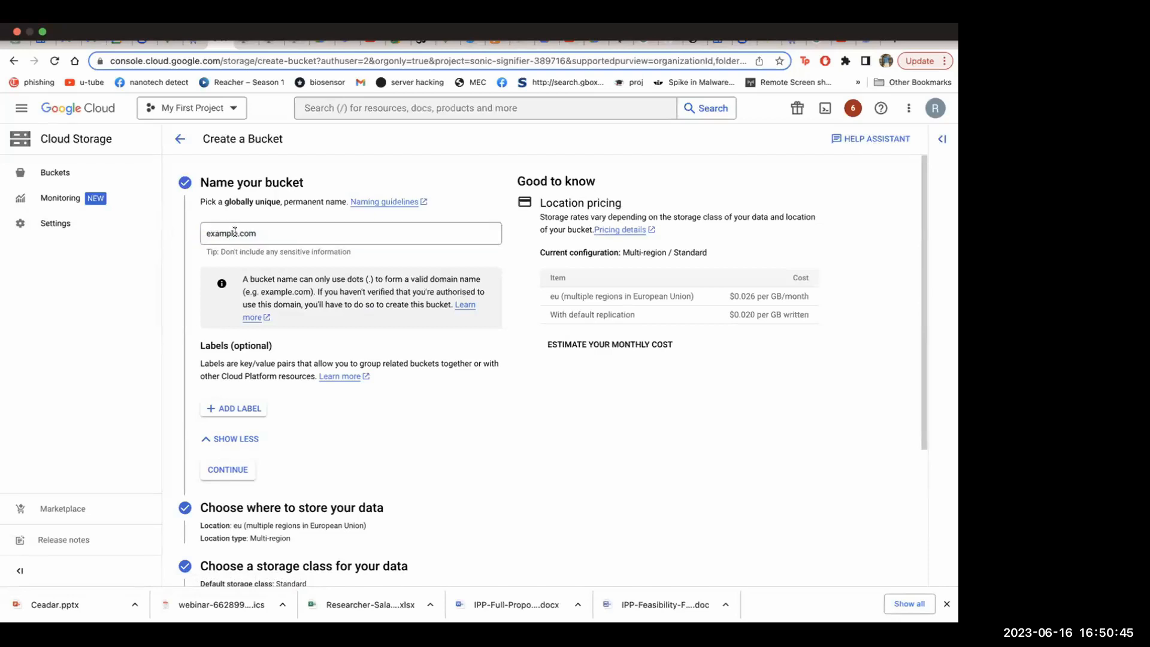
{"action": "left_click_drag", "start_coordinate": [262, 233], "coordinate": [183, 234]}
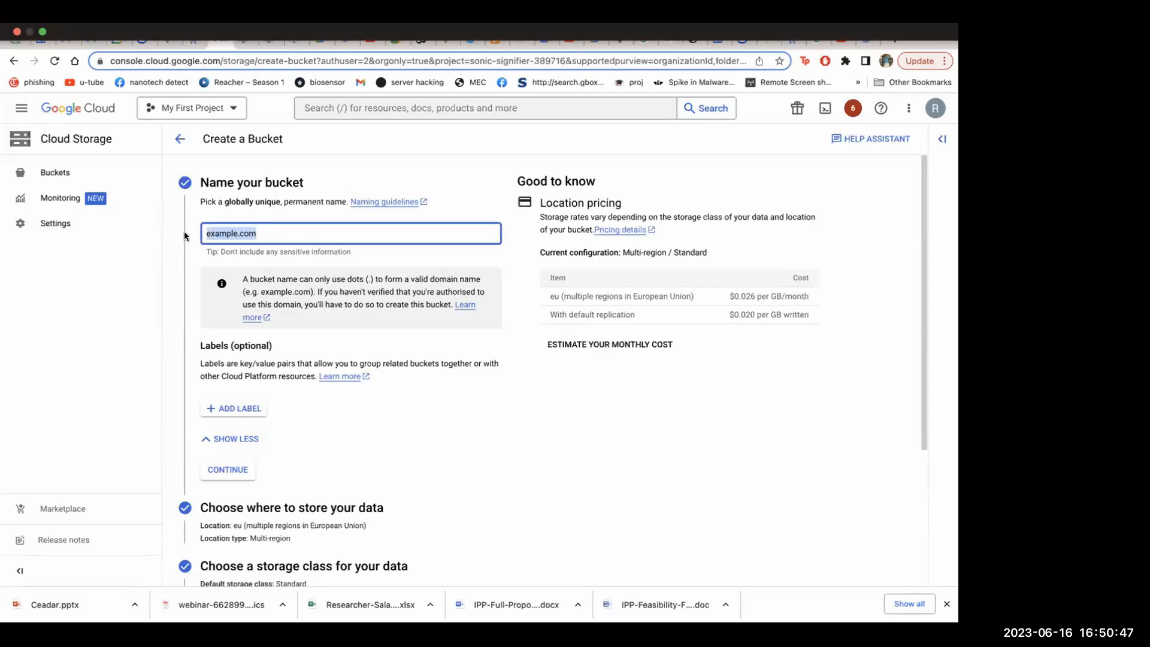
{"action": "left_click", "coordinate": [236, 232]}
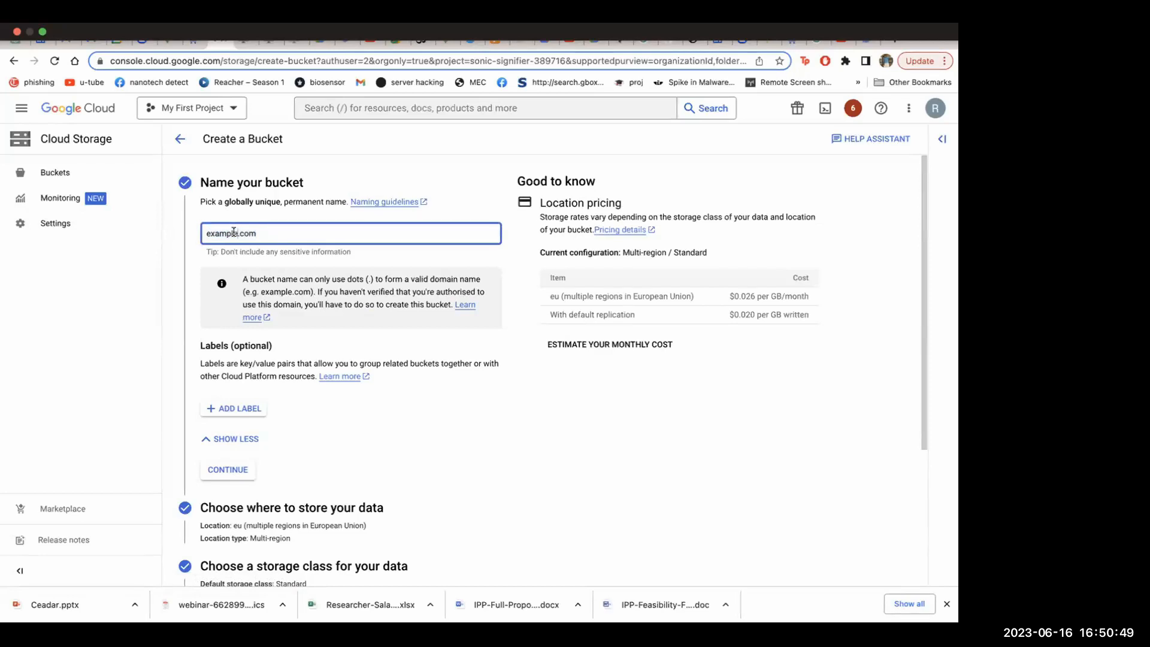
{"action": "left_click_drag", "start_coordinate": [207, 233], "coordinate": [283, 233]}
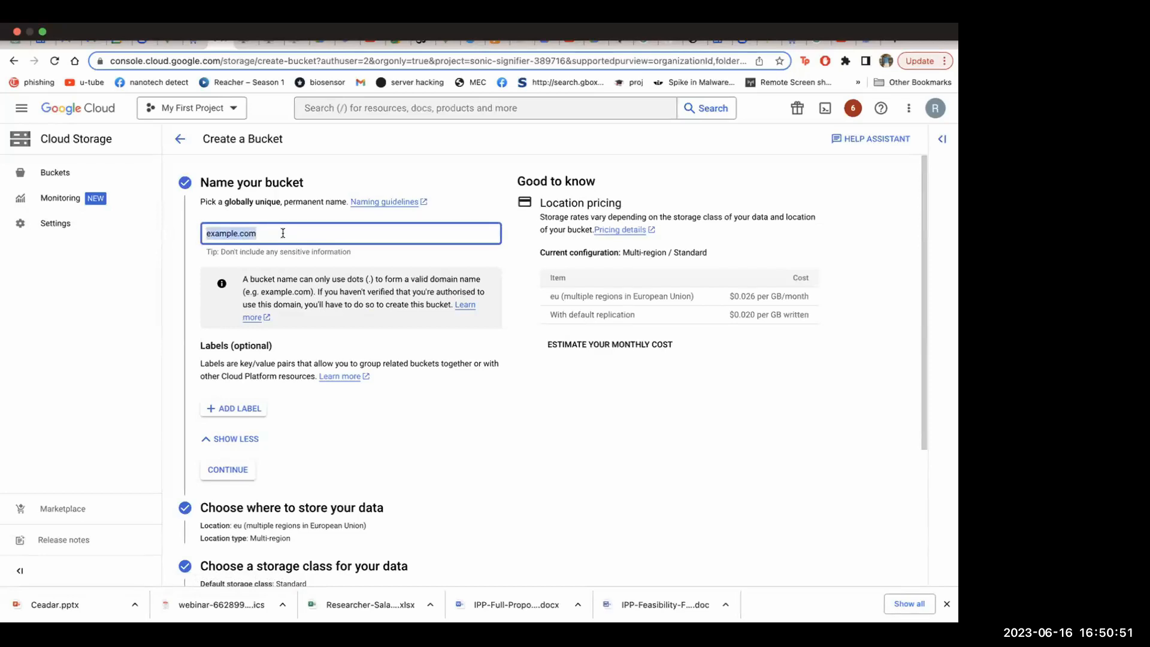
{"action": "left_click", "coordinate": [283, 233]}
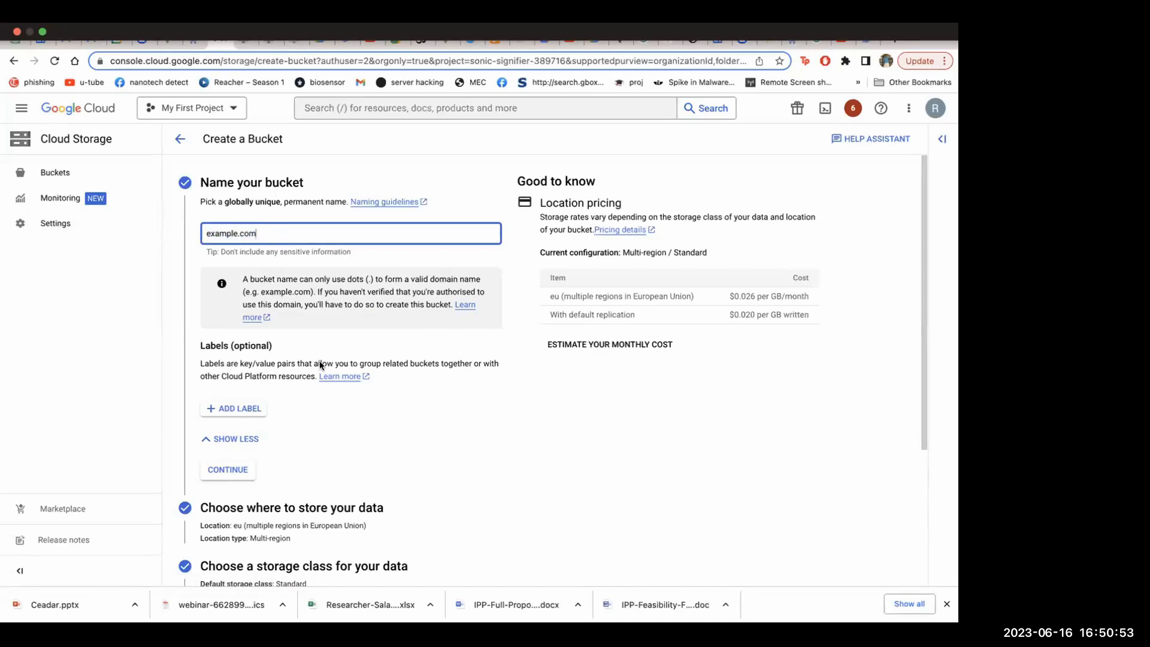
{"action": "scroll", "coordinate": [323, 365], "scroll_direction": "down", "scroll_amount": 4}
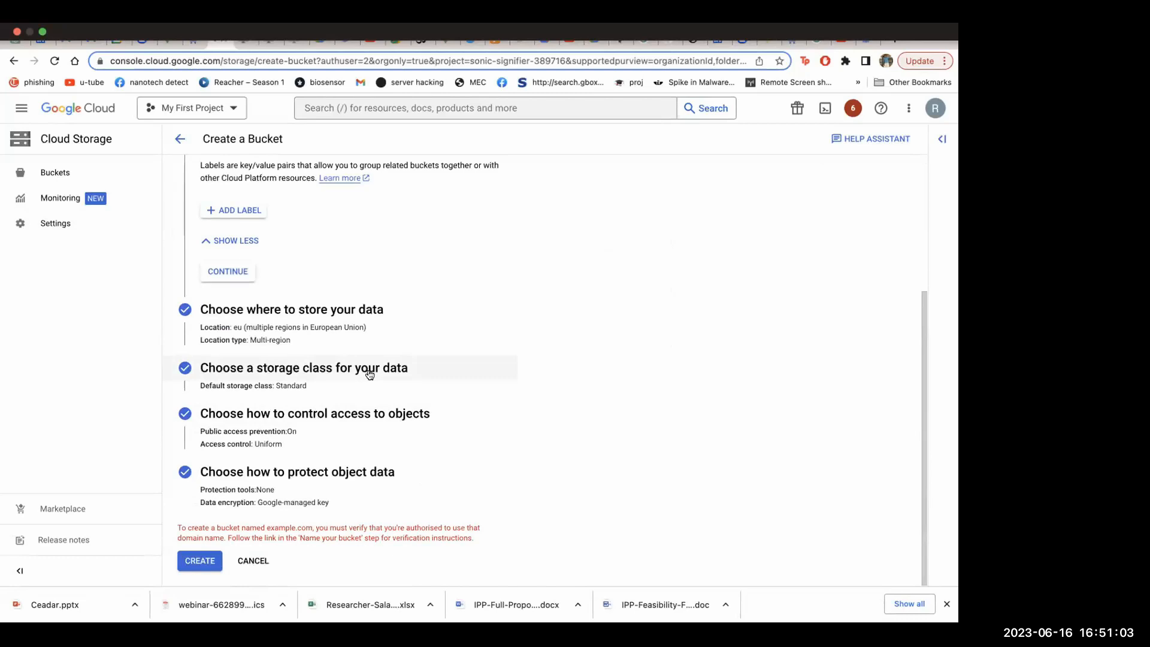
{"action": "scroll", "coordinate": [486, 286], "scroll_direction": "up", "scroll_amount": 3}
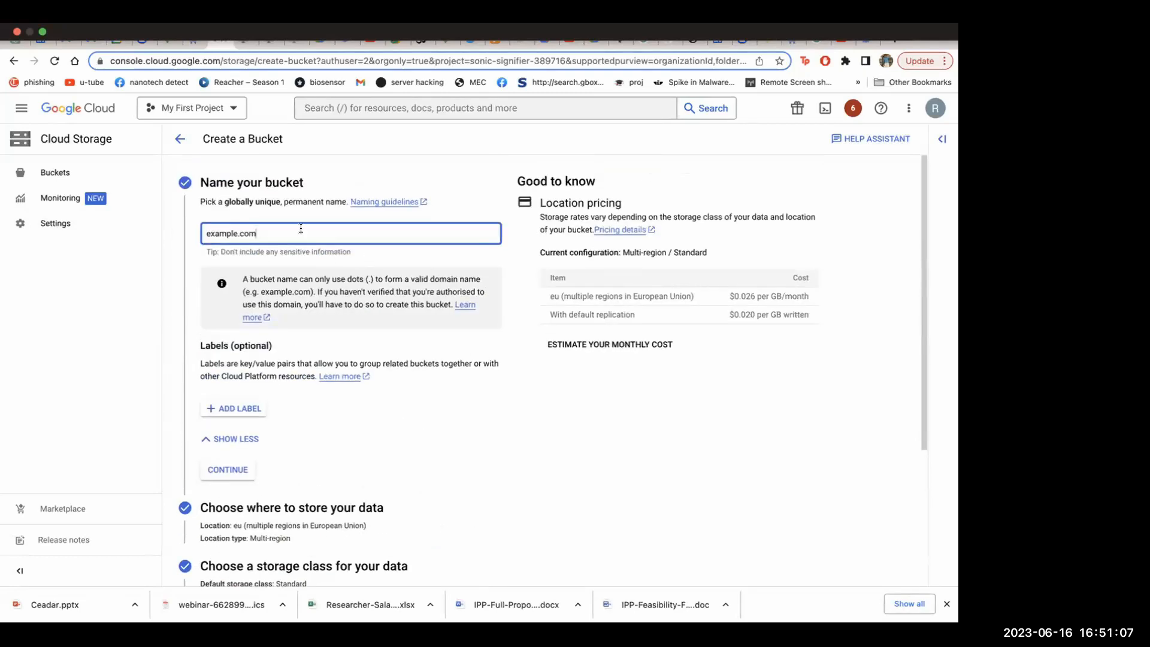
{"action": "scroll", "coordinate": [419, 404], "scroll_direction": "down", "scroll_amount": 3}
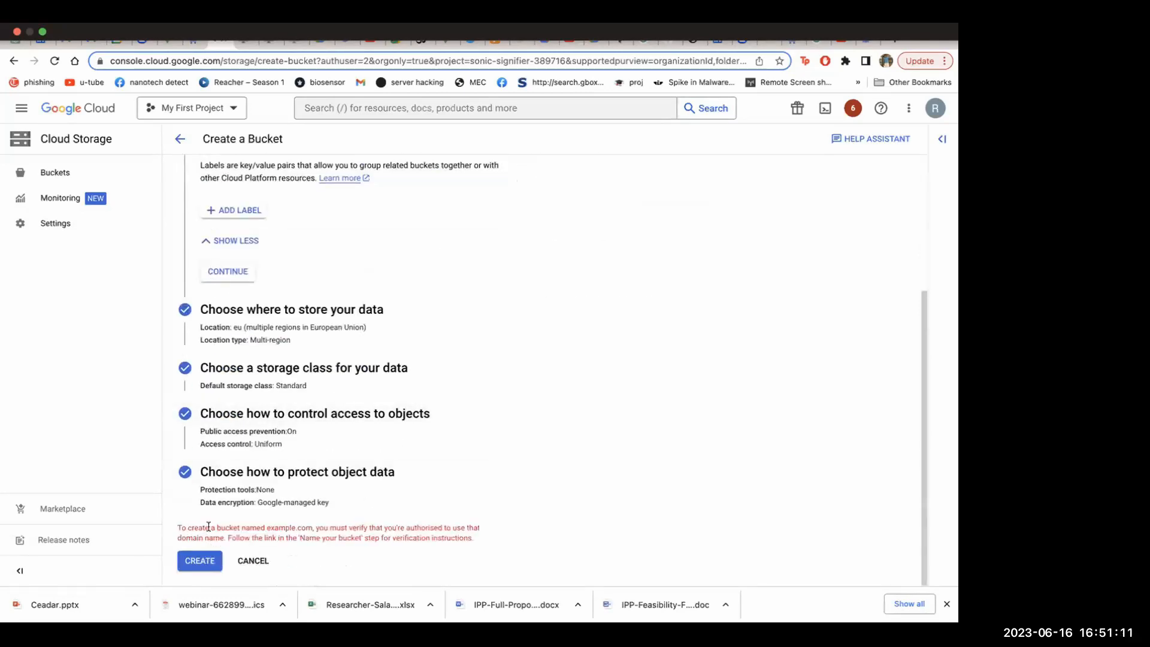
{"action": "left_click_drag", "start_coordinate": [177, 527], "coordinate": [478, 542]}
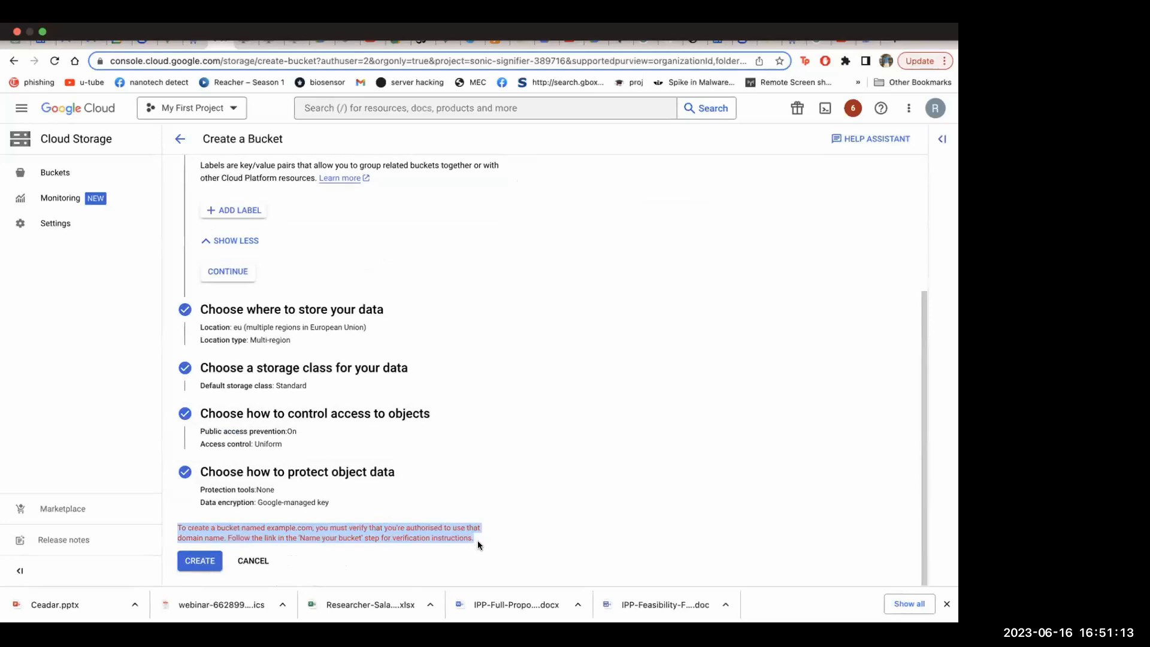
{"action": "left_click_drag", "start_coordinate": [475, 538], "coordinate": [180, 523]}
{"action": "left_click", "coordinate": [283, 525]}
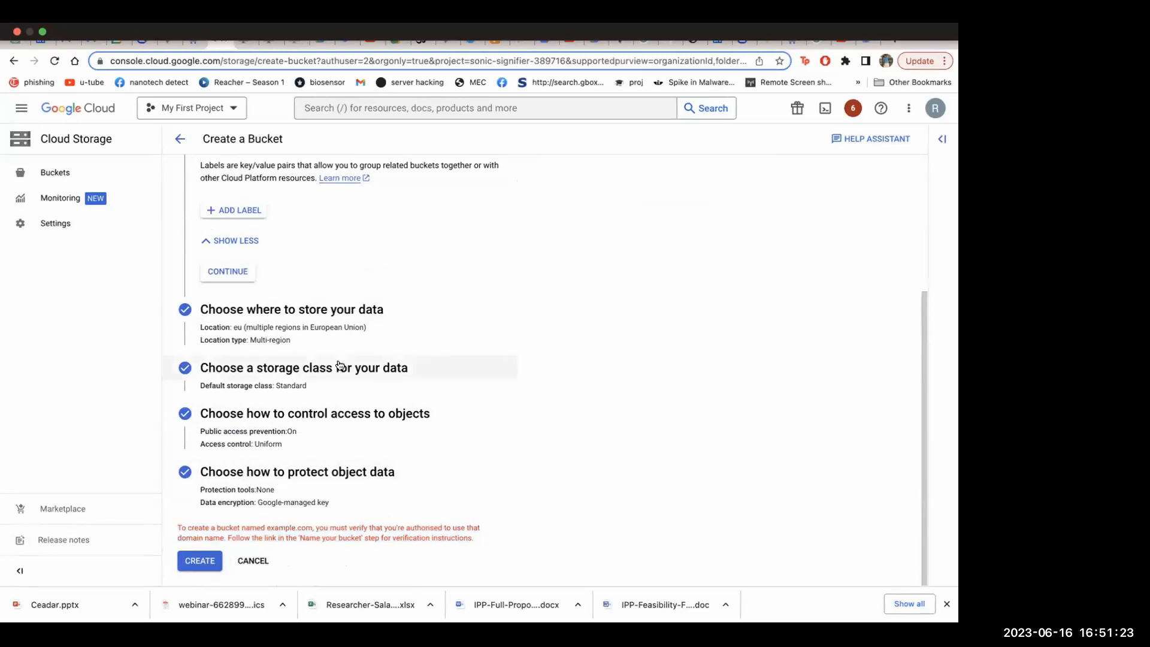
Leave the bucket creation form and open the Products and solutions catalogue
{"action": "left_click", "coordinate": [180, 139]}
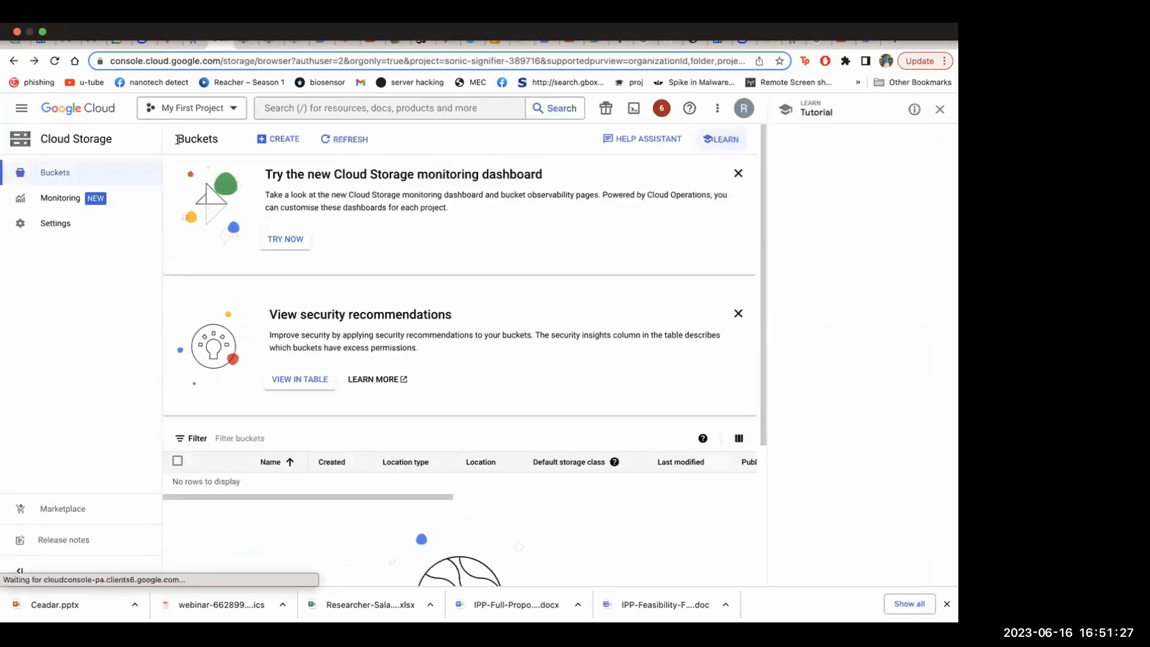
{"action": "left_click", "coordinate": [21, 107]}
{"action": "mouse_move", "coordinate": [89, 139]}
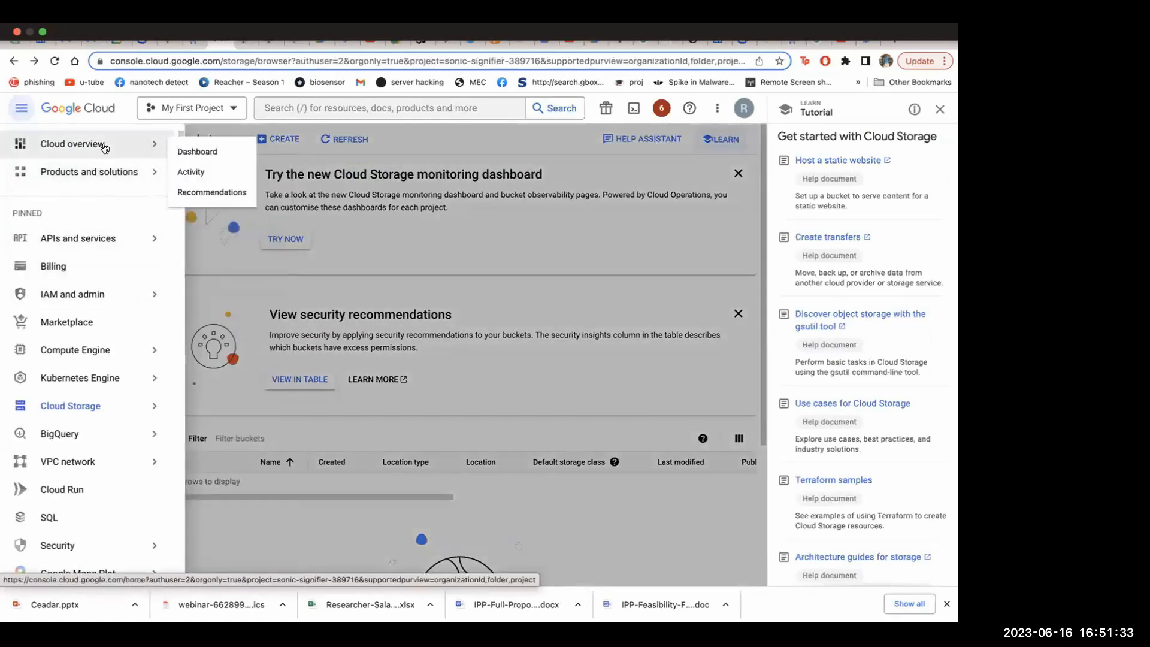
{"action": "left_click", "coordinate": [100, 174]}
Browse the product catalogue from Compute and Storage through Networking, Databases and CI/CD, and examine the Artificial Intelligence products
{"action": "scroll", "coordinate": [254, 302], "scroll_direction": "down", "scroll_amount": 15}
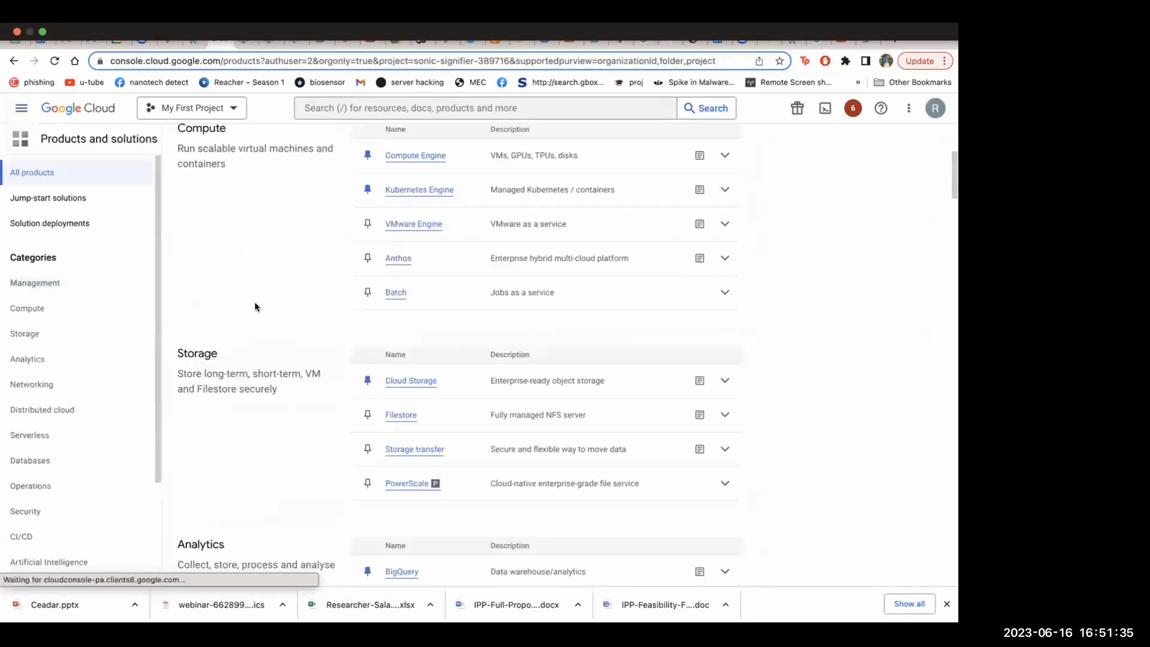
{"action": "scroll", "coordinate": [255, 304], "scroll_direction": "down", "scroll_amount": 6}
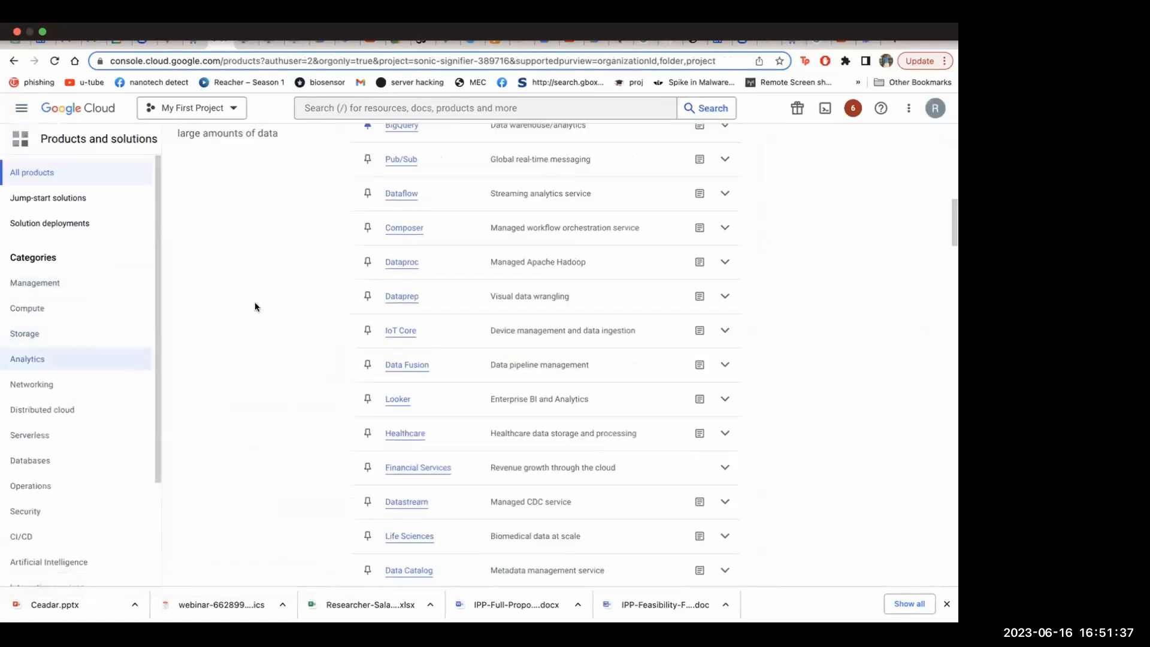
{"action": "scroll", "coordinate": [256, 307], "scroll_direction": "down", "scroll_amount": 8}
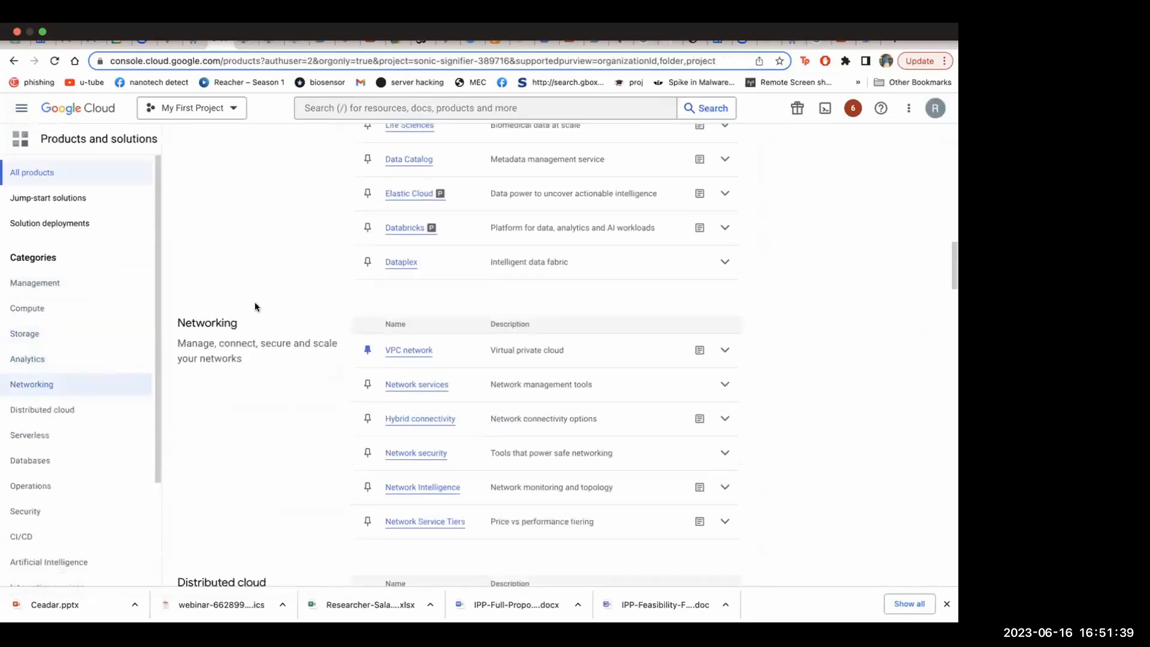
{"action": "scroll", "coordinate": [255, 306], "scroll_direction": "down", "scroll_amount": 6}
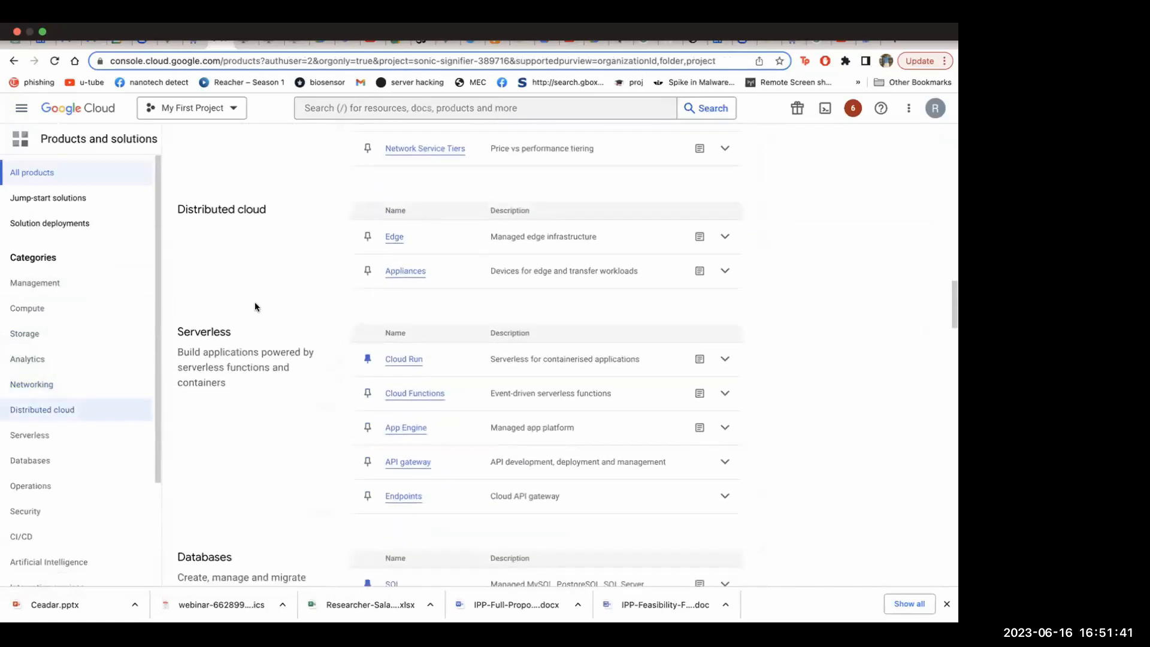
{"action": "scroll", "coordinate": [255, 307], "scroll_direction": "down", "scroll_amount": 8}
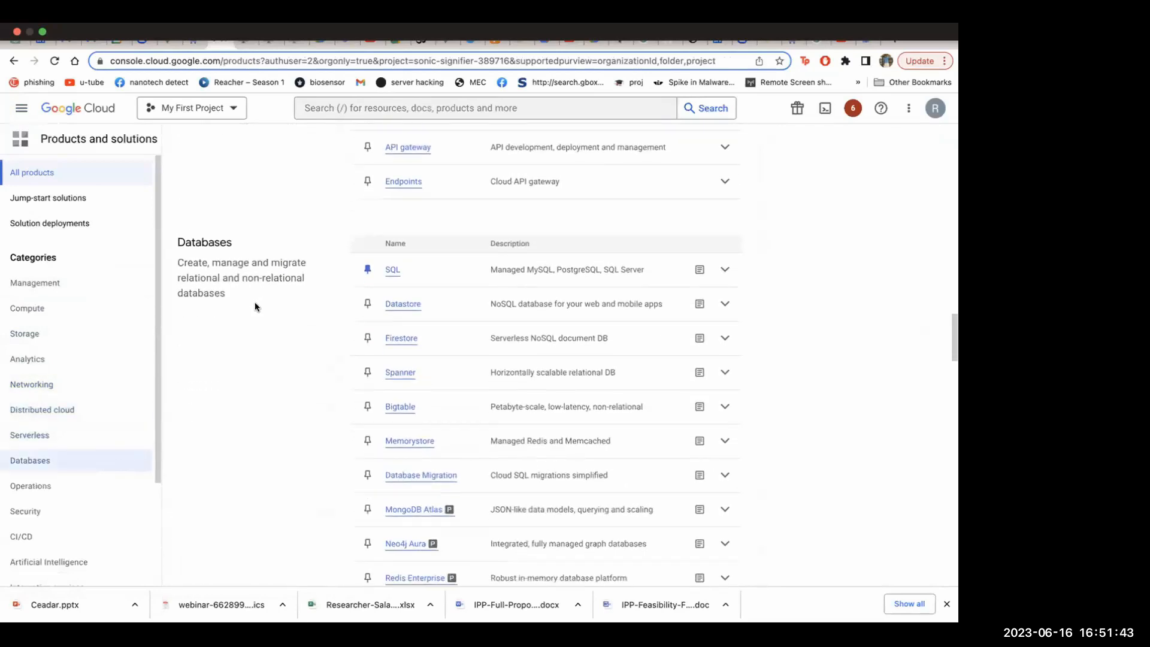
{"action": "scroll", "coordinate": [255, 306], "scroll_direction": "down", "scroll_amount": 4}
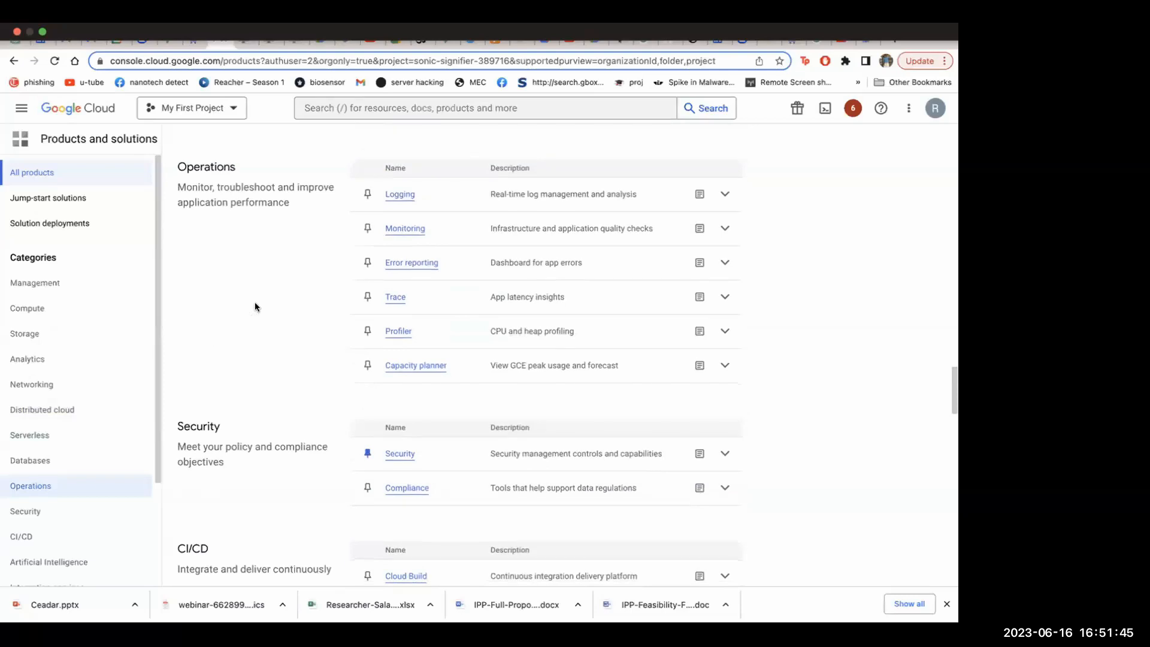
{"action": "scroll", "coordinate": [255, 307], "scroll_direction": "down", "scroll_amount": 7}
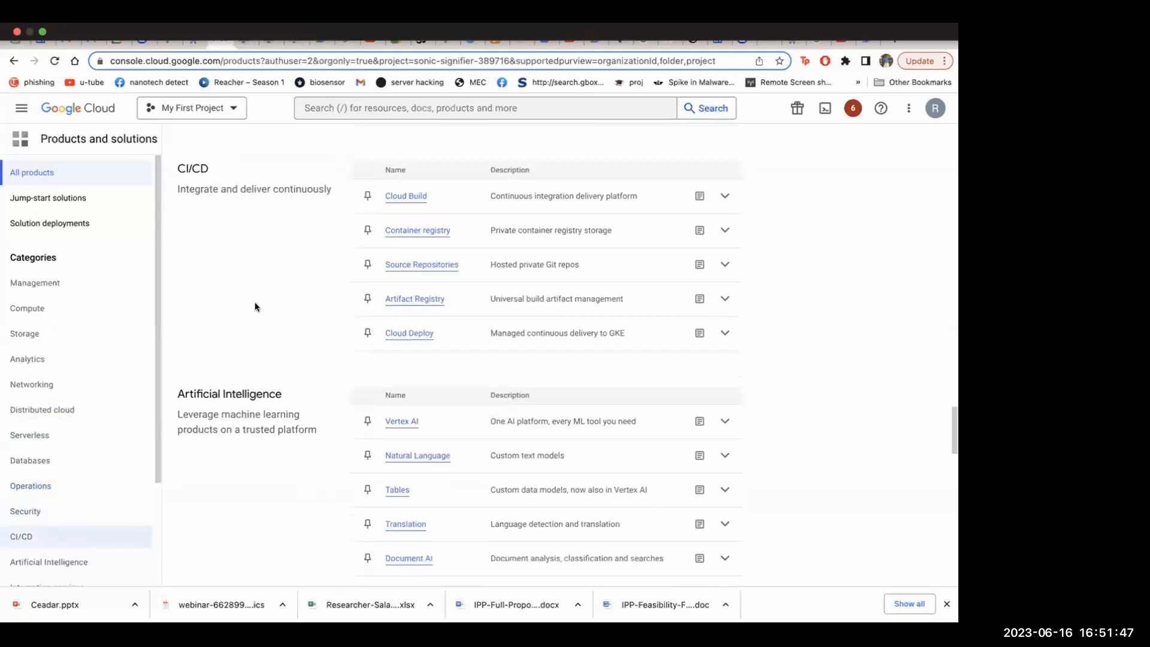
{"action": "scroll", "coordinate": [274, 282], "scroll_direction": "down", "scroll_amount": 5}
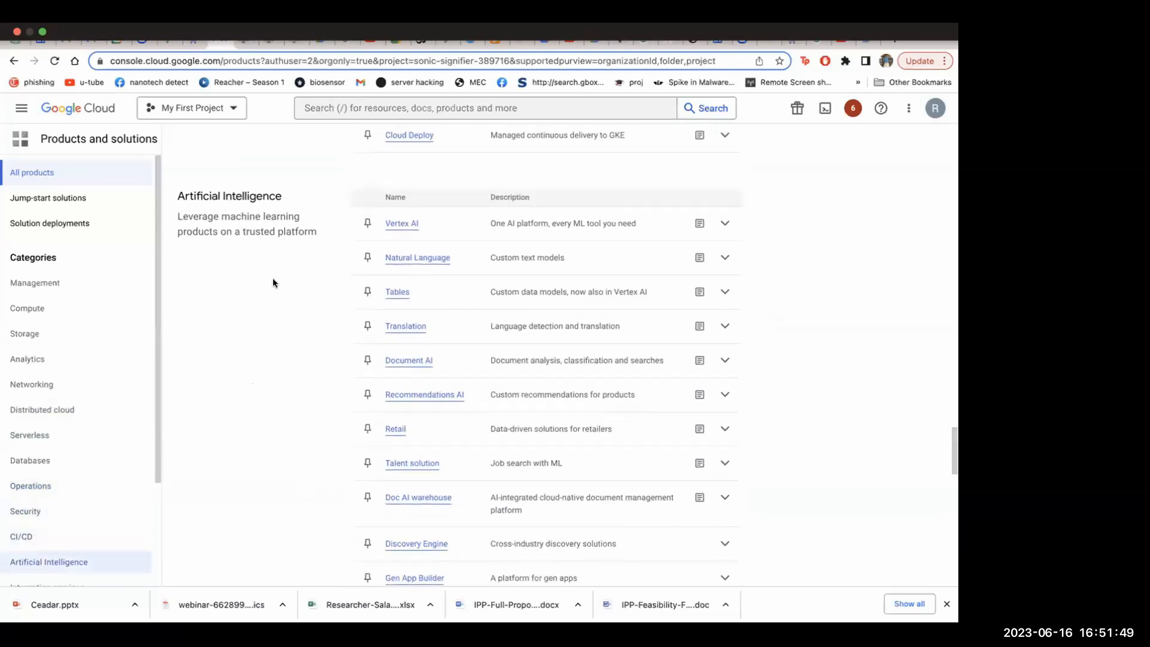
{"action": "scroll", "coordinate": [273, 283], "scroll_direction": "down", "scroll_amount": 3}
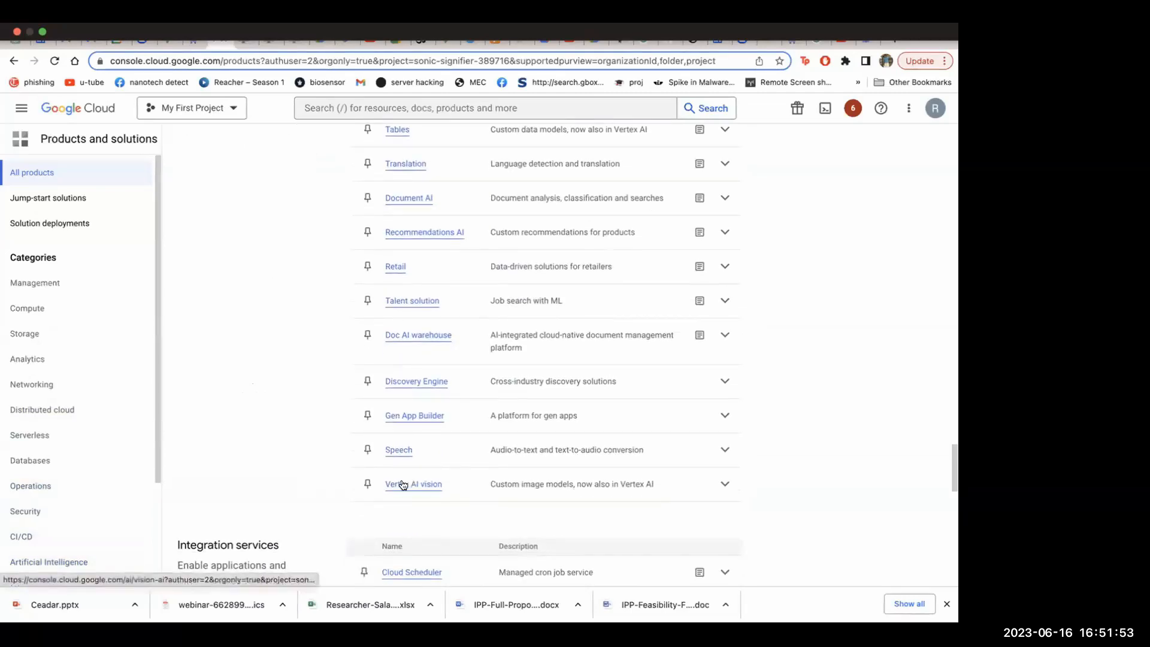
{"action": "scroll", "coordinate": [503, 390], "scroll_direction": "up", "scroll_amount": 6}
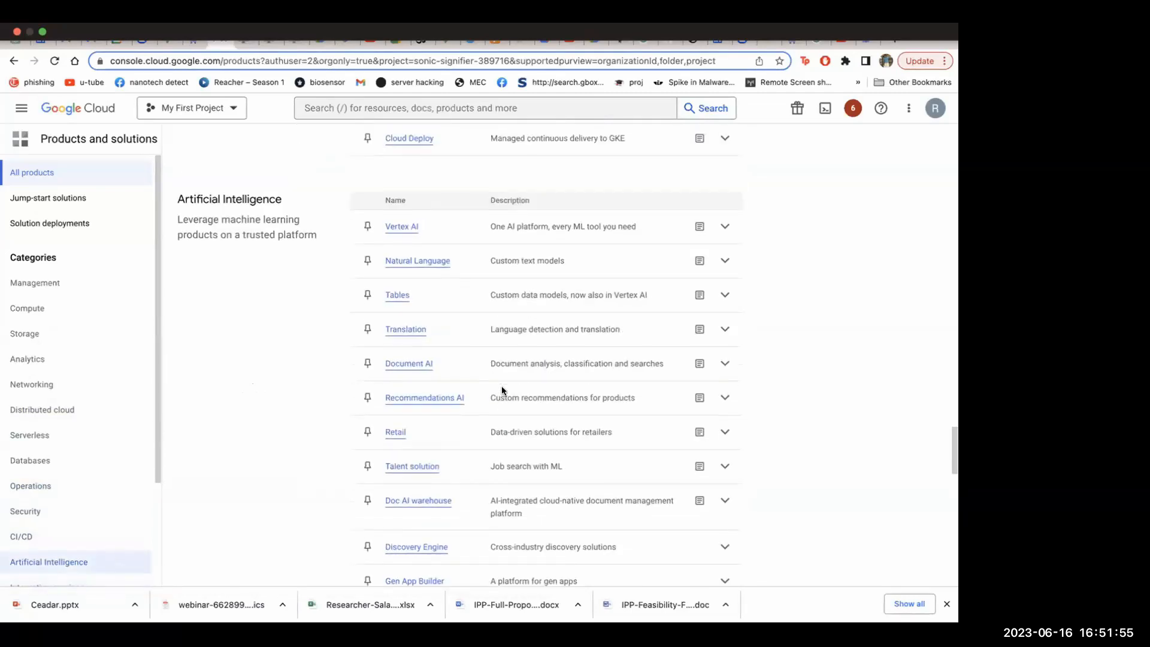
{"action": "scroll", "coordinate": [502, 391], "scroll_direction": "down", "scroll_amount": 1}
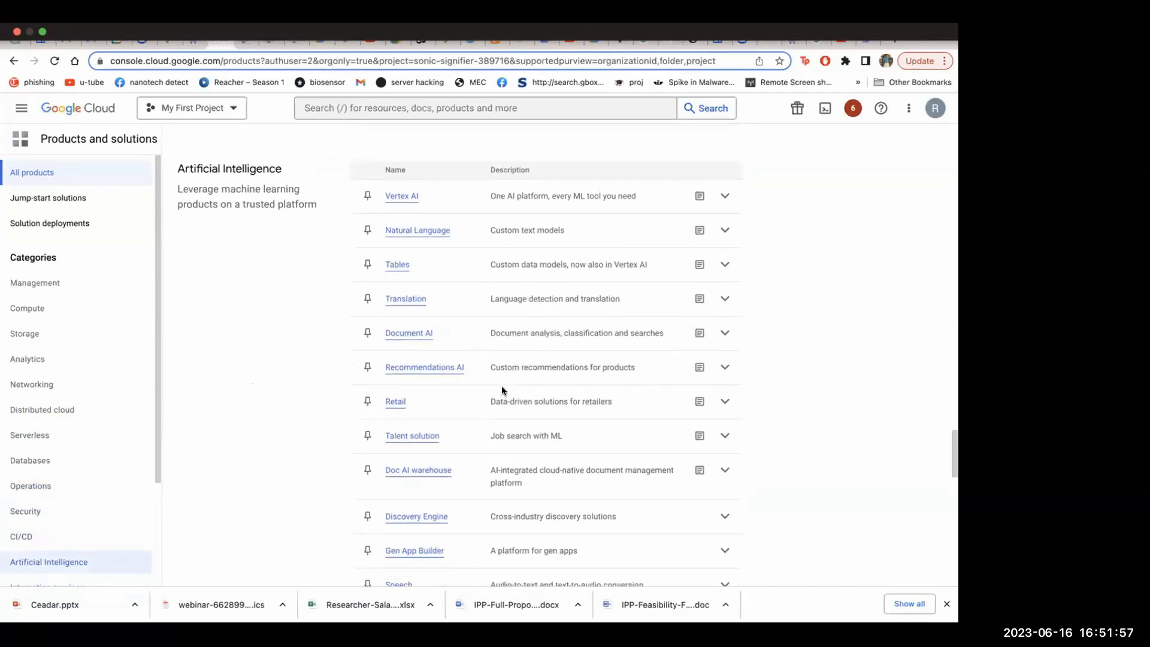
{"action": "scroll", "coordinate": [501, 390], "scroll_direction": "up", "scroll_amount": 1}
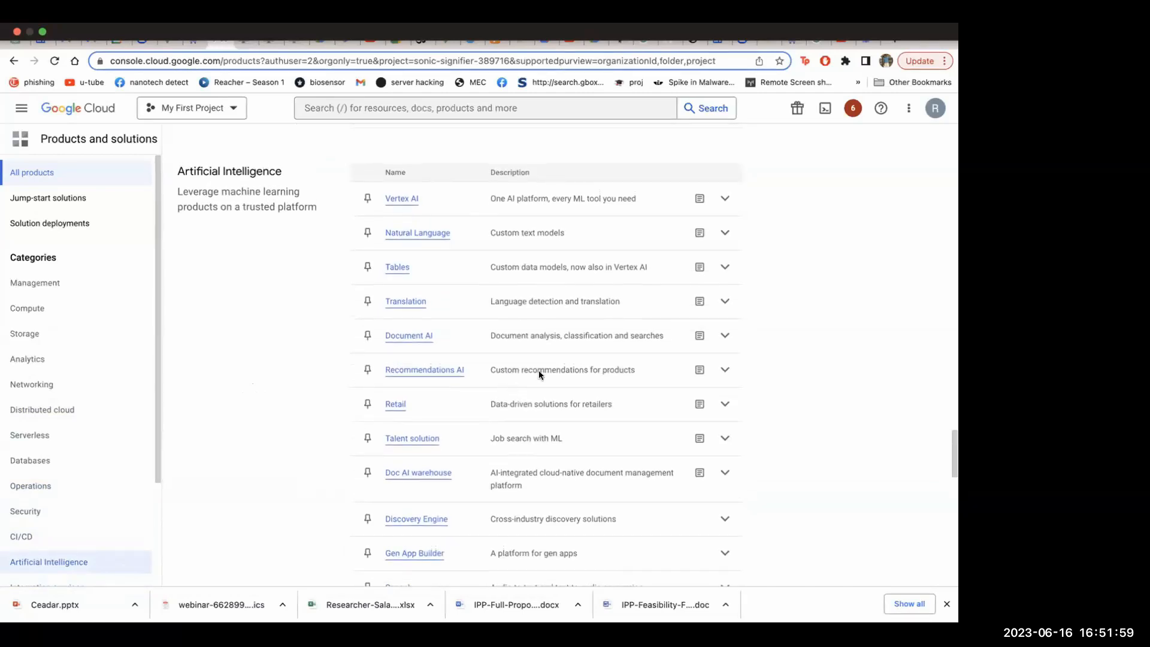
Expand the Vertex AI description in the catalogue, open its dashboard to view the offered tools, and dismiss the satisfaction survey
{"action": "left_click", "coordinate": [730, 199]}
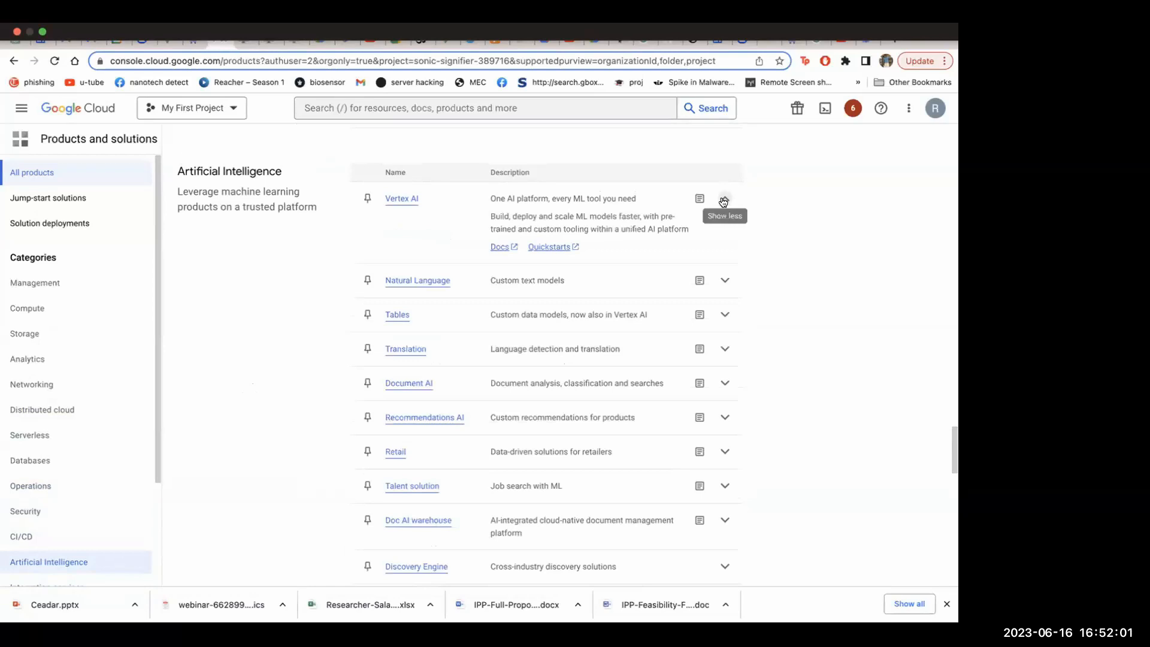
{"action": "left_click", "coordinate": [401, 201]}
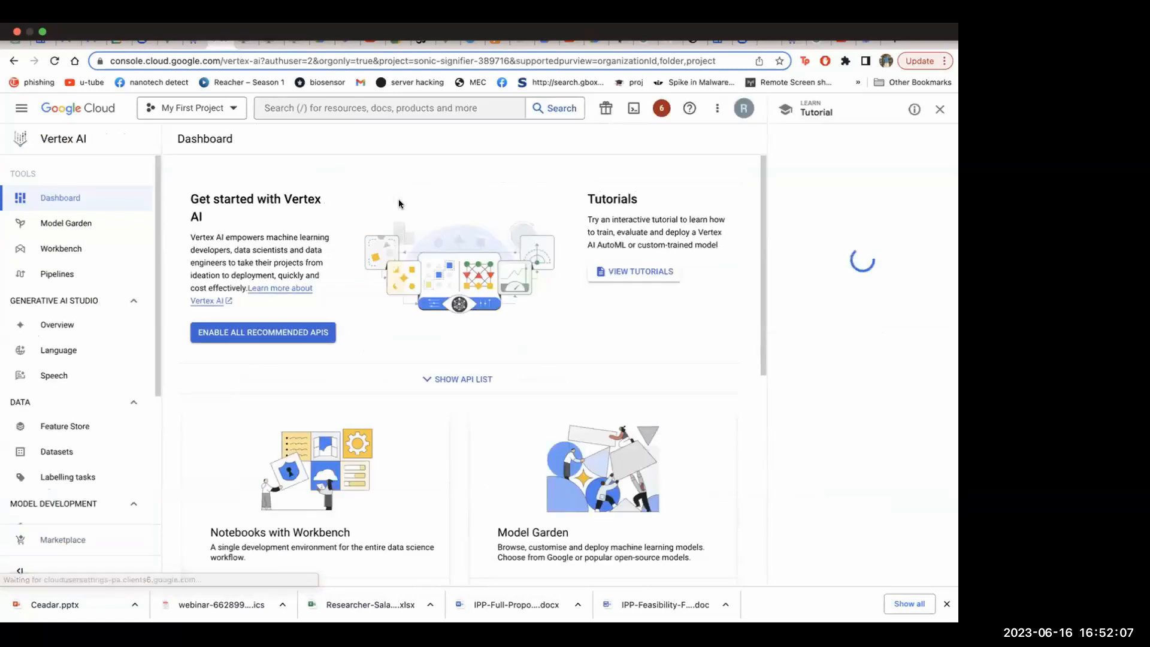
{"action": "scroll", "coordinate": [440, 315], "scroll_direction": "down", "scroll_amount": 1}
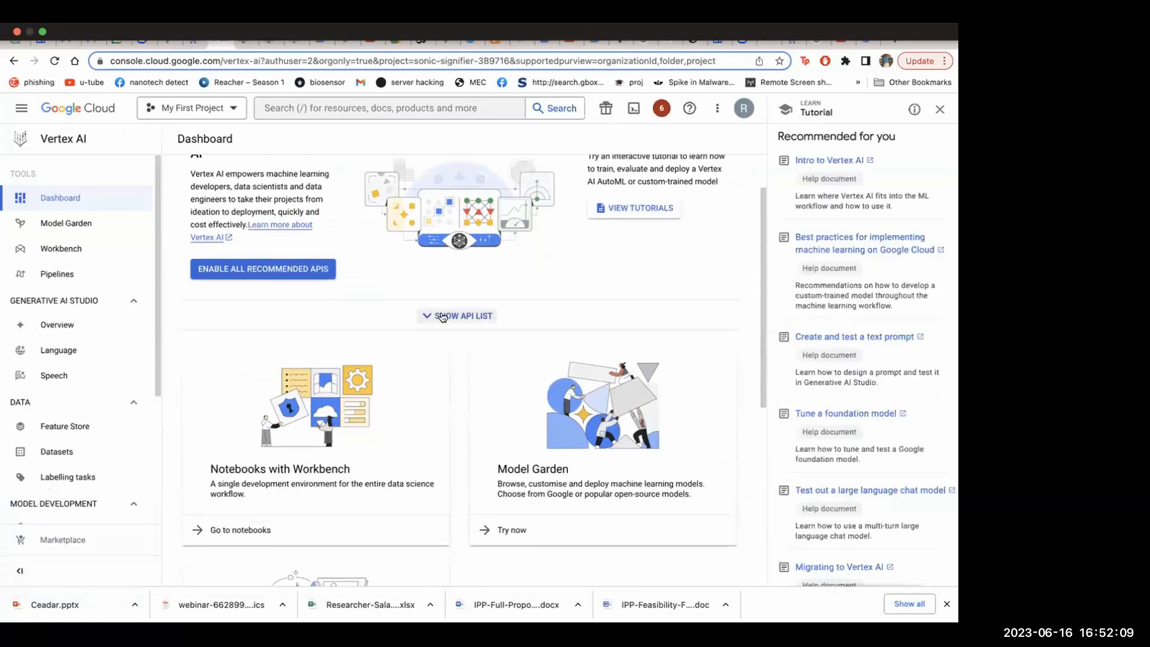
{"action": "scroll", "coordinate": [441, 316], "scroll_direction": "down", "scroll_amount": 3}
{"action": "scroll", "coordinate": [440, 311], "scroll_direction": "down", "scroll_amount": 1}
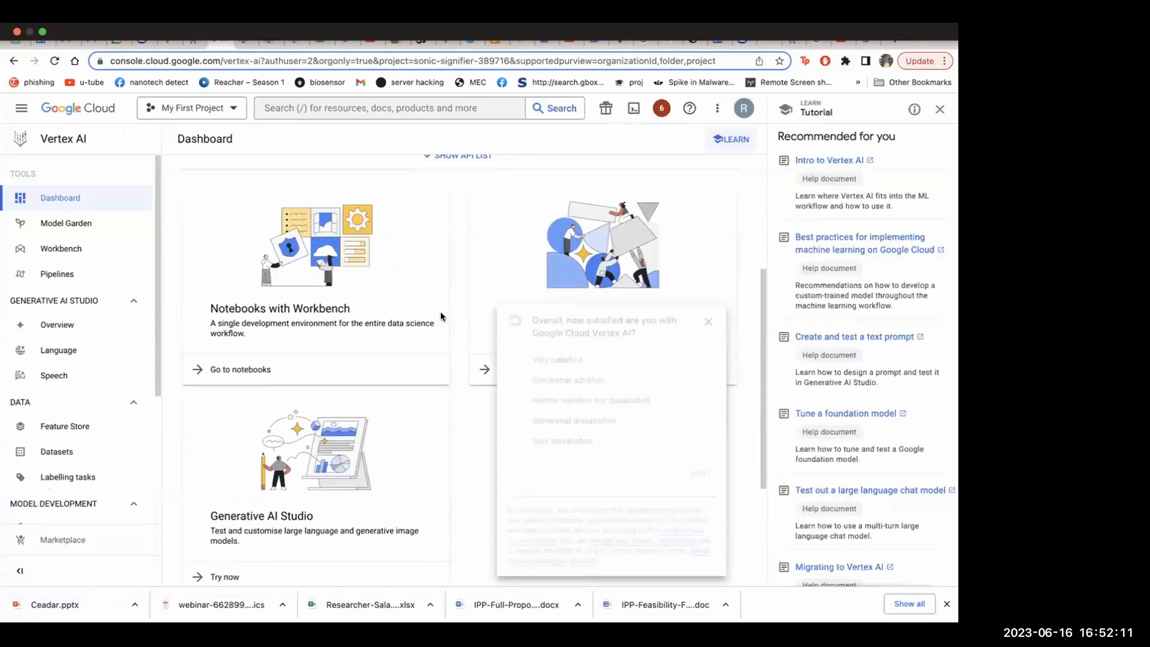
{"action": "left_click", "coordinate": [707, 324]}
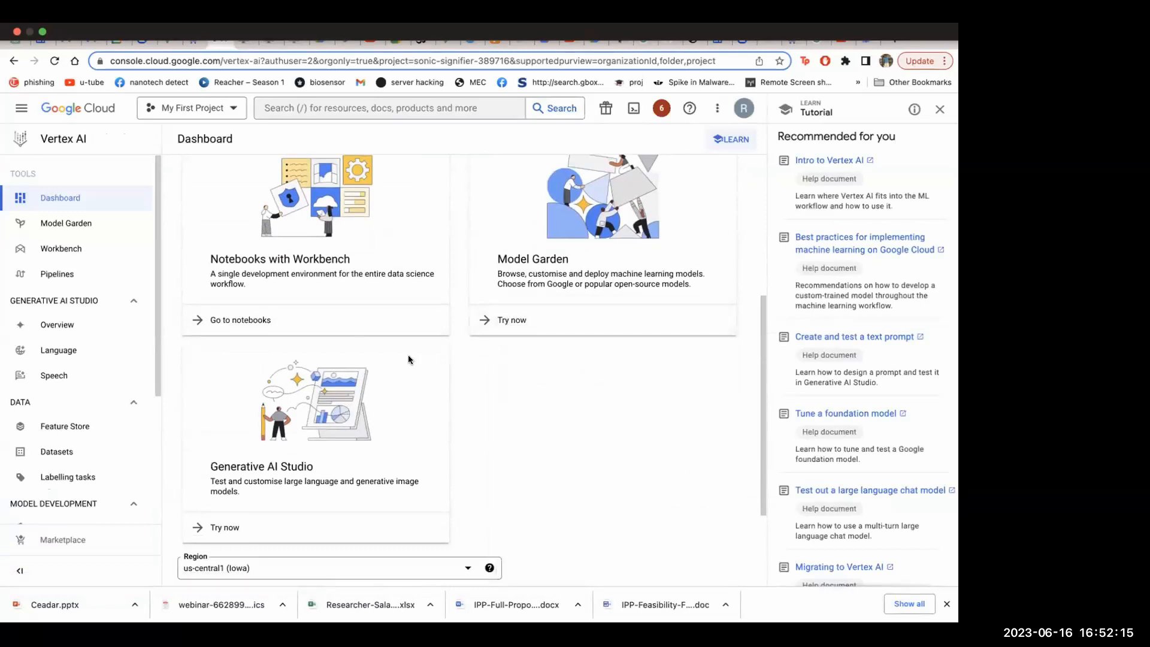
Go to the Workbench notebooks from the Vertex AI dashboard and start creating a notebook instance
{"action": "scroll", "coordinate": [408, 355], "scroll_direction": "up", "scroll_amount": 2}
{"action": "left_click", "coordinate": [251, 434]}
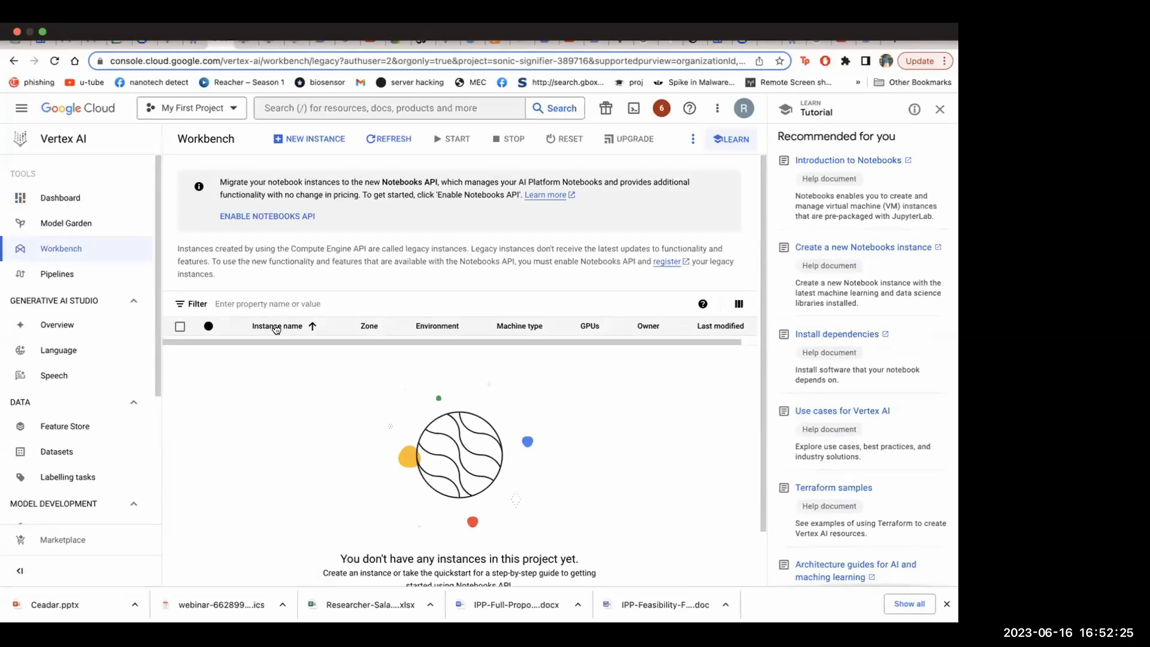
{"action": "scroll", "coordinate": [344, 350], "scroll_direction": "down", "scroll_amount": 2}
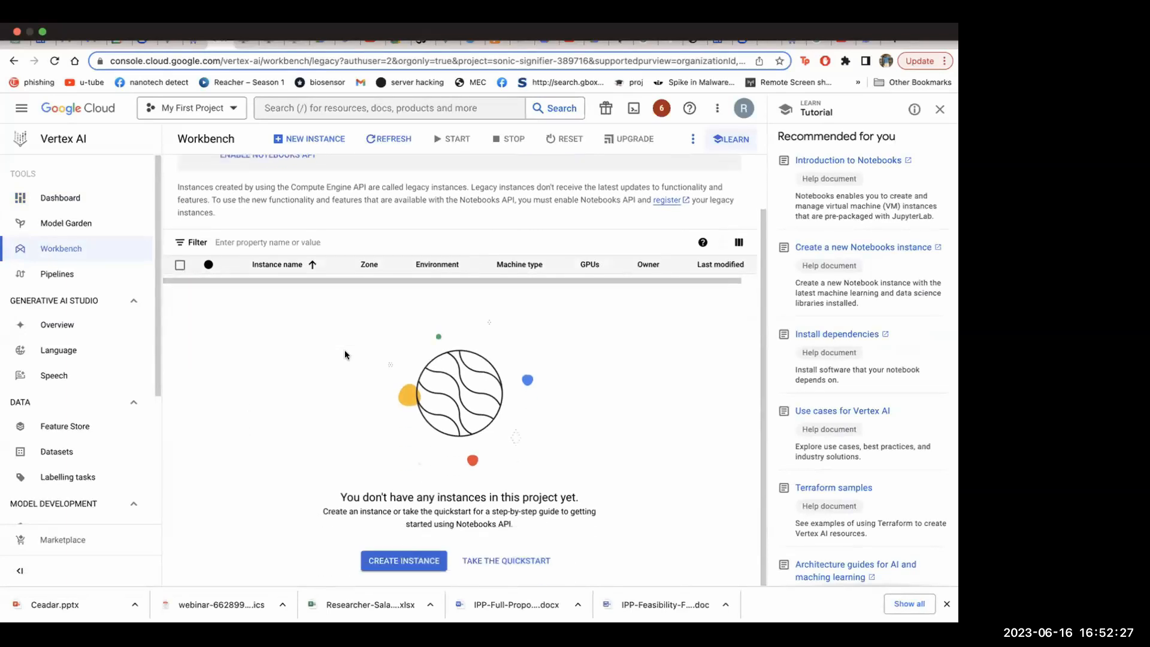
{"action": "left_click", "coordinate": [400, 560]}
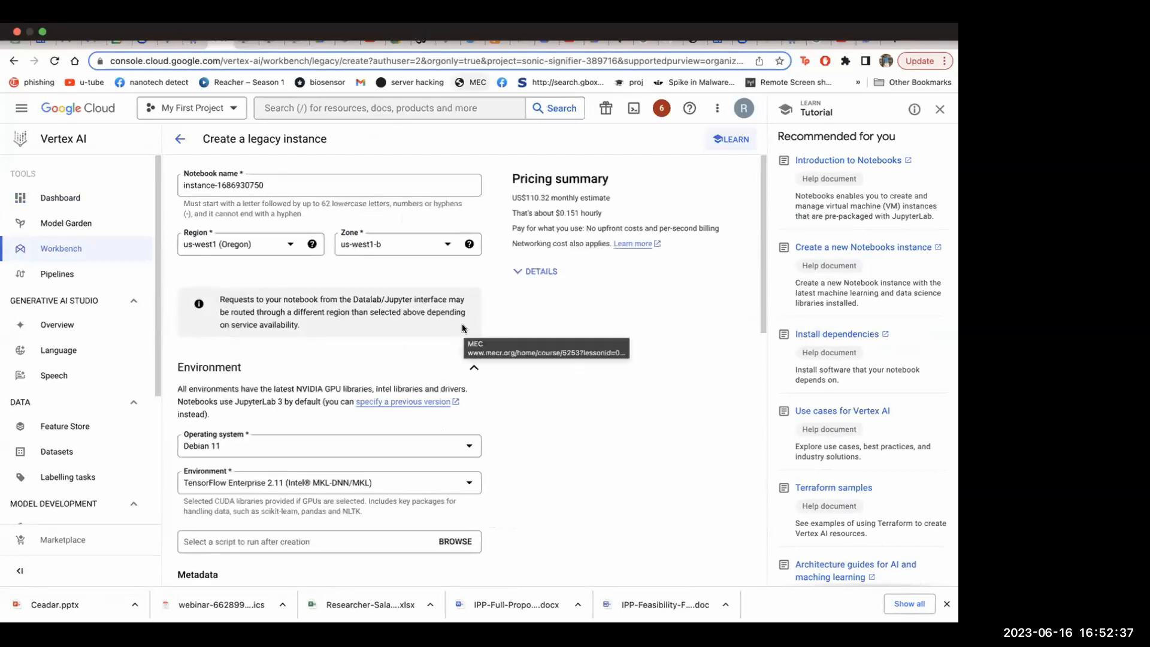
Examine the legacy instance form, including the available regions and the environment, metadata, machine configuration and Shielded VM settings
{"action": "mouse_move", "coordinate": [398, 36]}
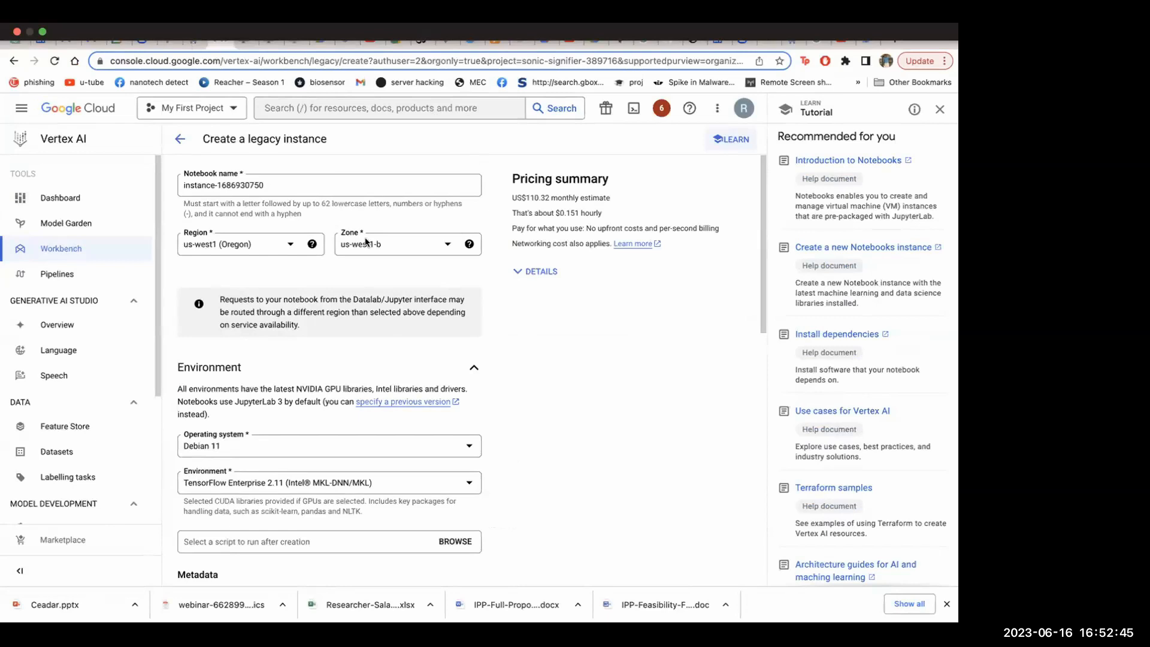
{"action": "scroll", "coordinate": [436, 358], "scroll_direction": "down", "scroll_amount": 5}
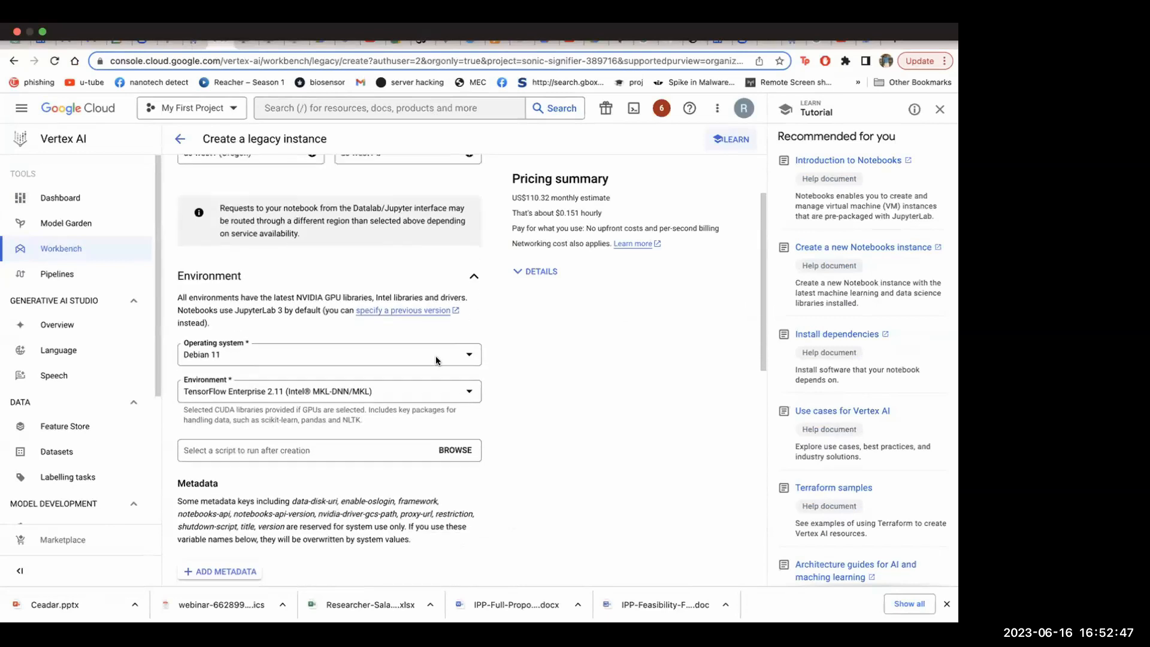
{"action": "scroll", "coordinate": [436, 360], "scroll_direction": "down", "scroll_amount": 3}
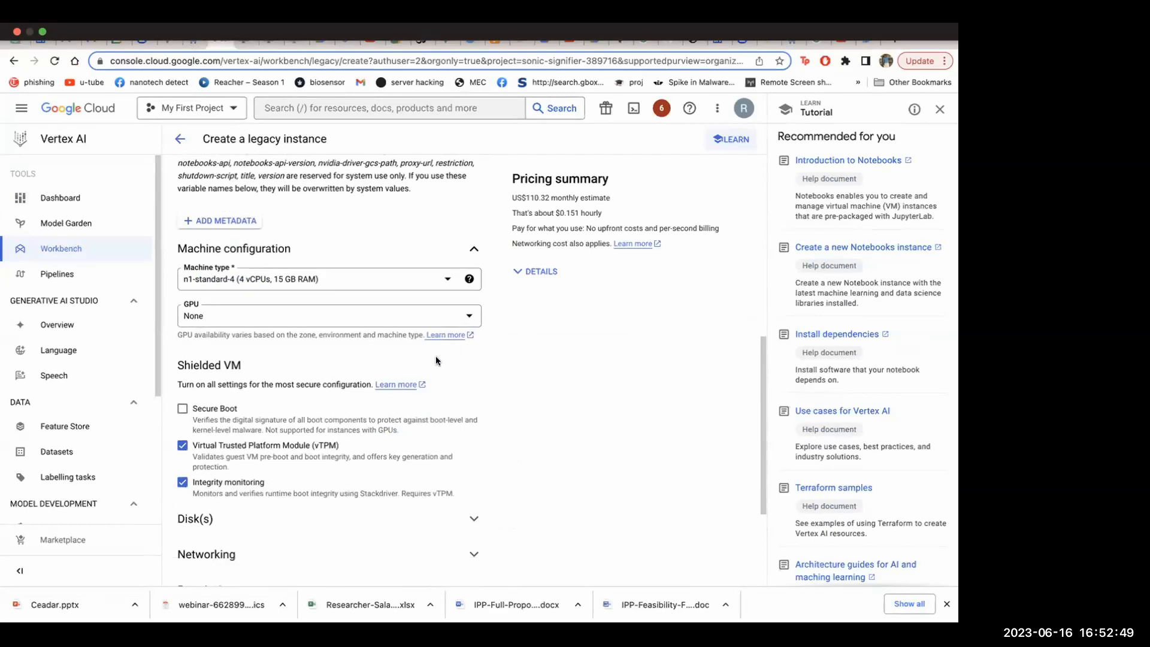
{"action": "scroll", "coordinate": [436, 360], "scroll_direction": "up", "scroll_amount": 8}
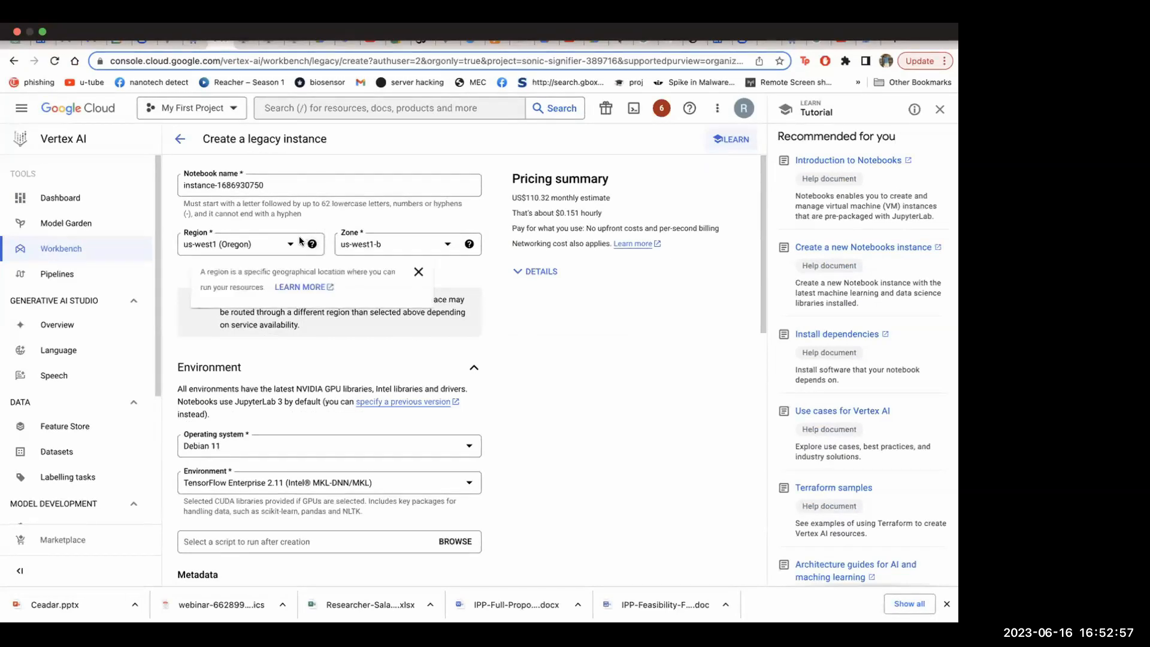
{"action": "left_click", "coordinate": [273, 245]}
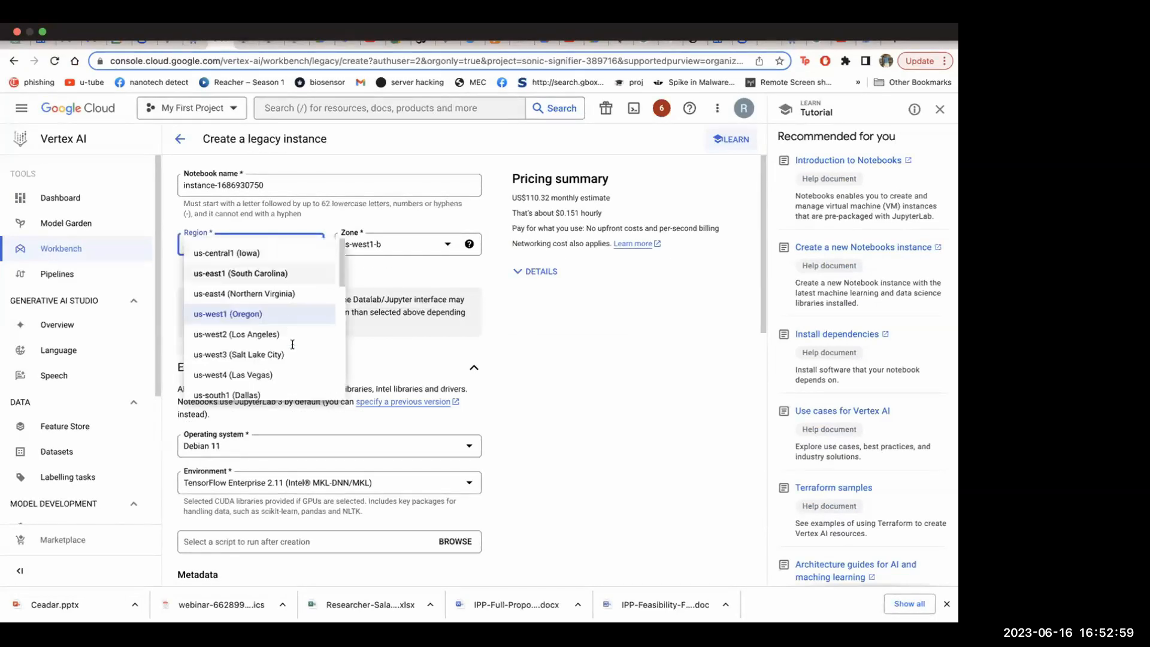
{"action": "left_click", "coordinate": [543, 328]}
{"action": "scroll", "coordinate": [474, 423], "scroll_direction": "down", "scroll_amount": 1}
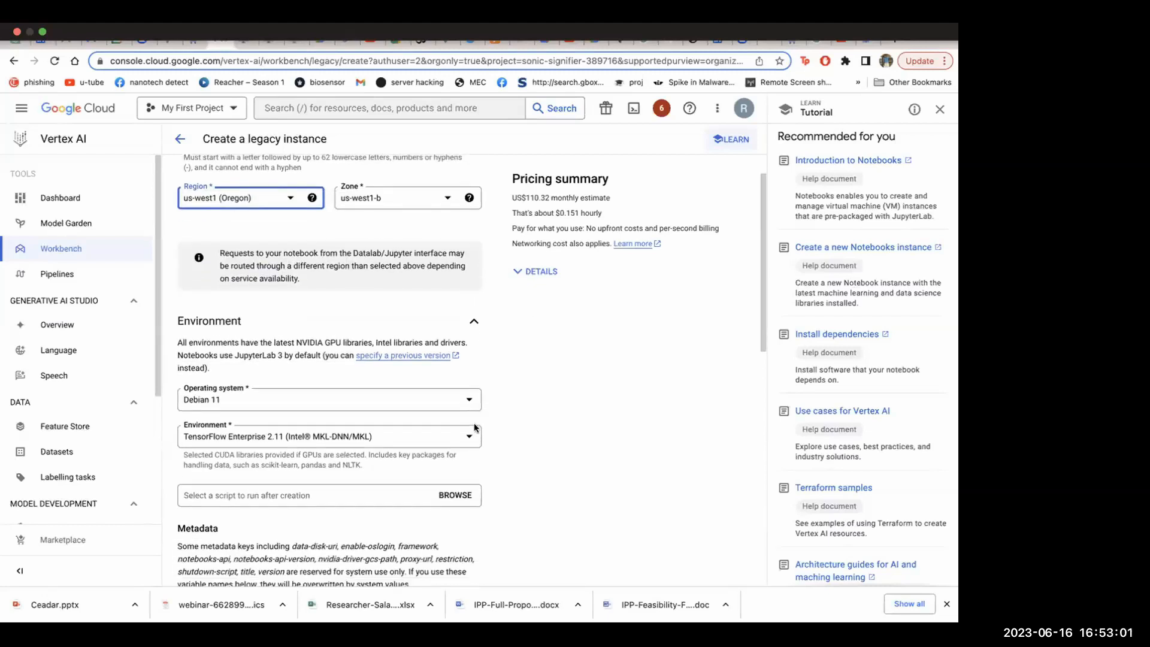
{"action": "scroll", "coordinate": [474, 342], "scroll_direction": "down", "scroll_amount": 3}
{"action": "scroll", "coordinate": [473, 342], "scroll_direction": "down", "scroll_amount": 3}
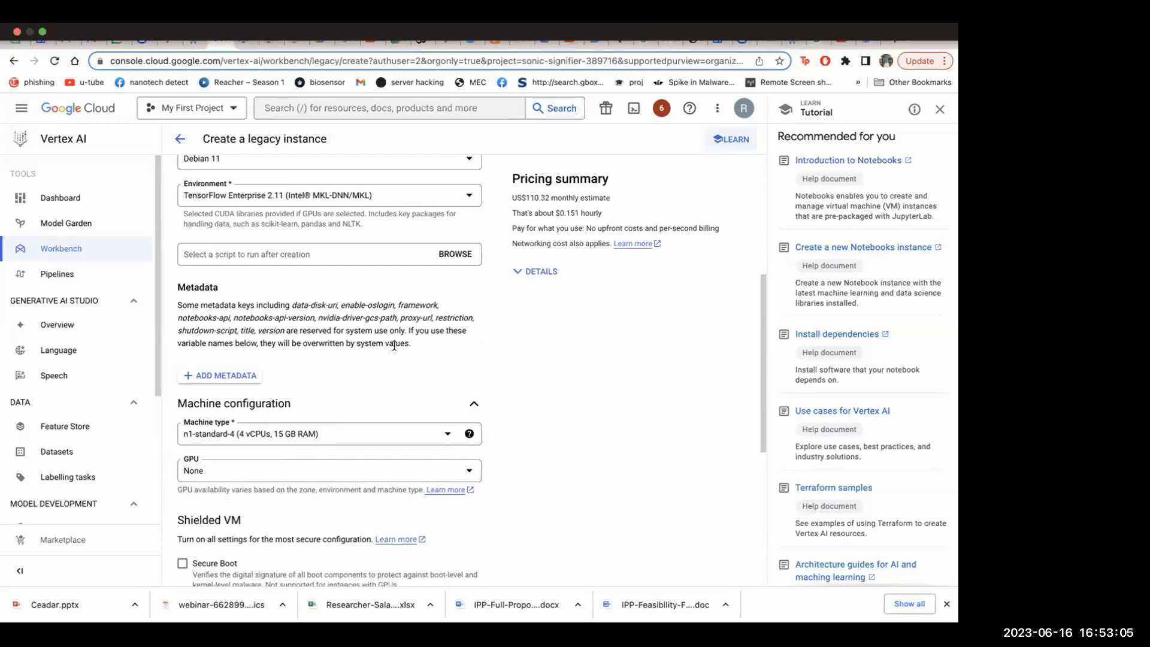
{"action": "scroll", "coordinate": [394, 346], "scroll_direction": "up", "scroll_amount": 5}
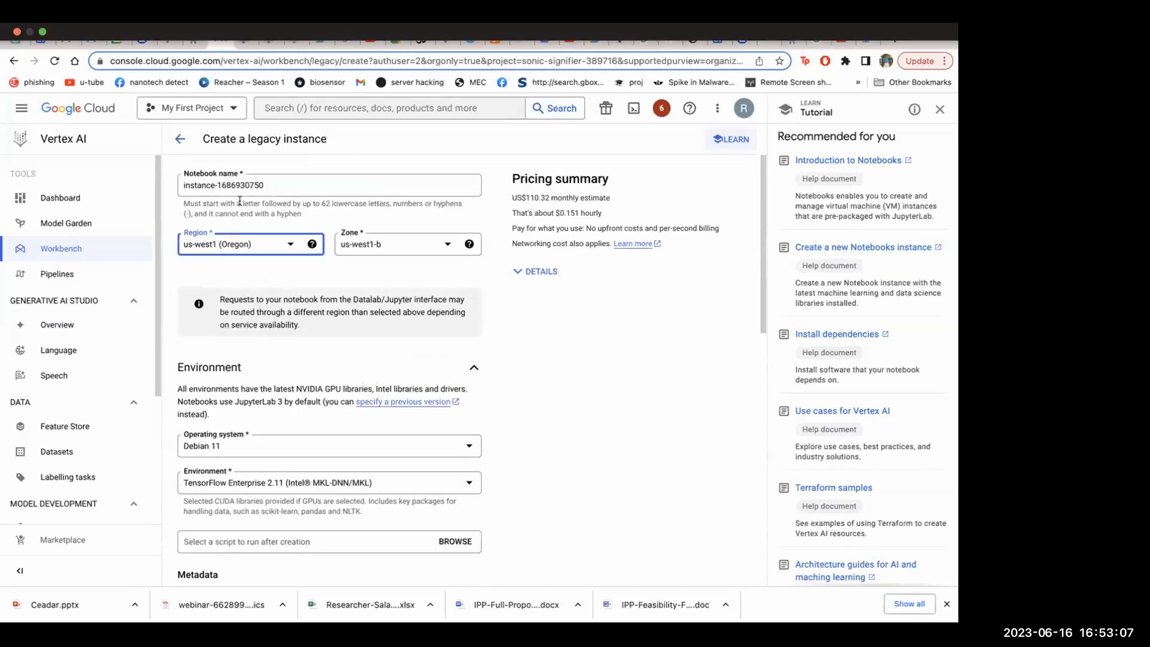
Set the notebook's operating system to Ubuntu 20.04 [experimental] and its environment to PyTorch 1.13 (with Intel MKL-DNN/MKL)
{"action": "scroll", "coordinate": [321, 280], "scroll_direction": "down", "scroll_amount": 2}
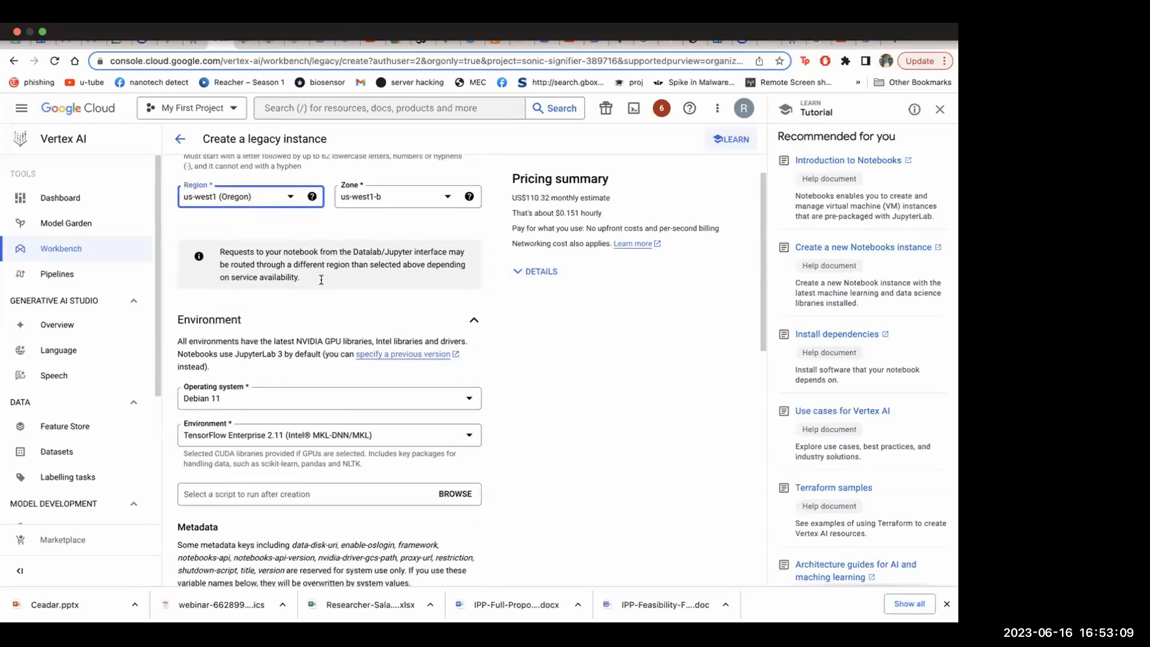
{"action": "scroll", "coordinate": [322, 280], "scroll_direction": "down", "scroll_amount": 1}
{"action": "left_click", "coordinate": [341, 368]}
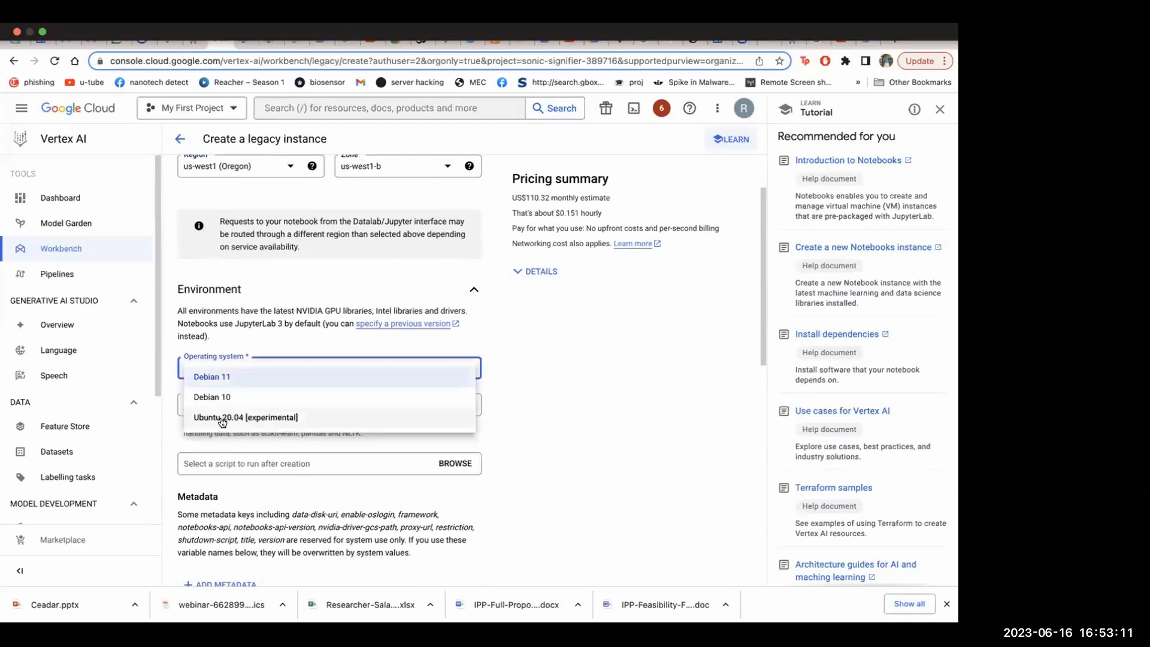
{"action": "left_click", "coordinate": [257, 418]}
{"action": "scroll", "coordinate": [366, 399], "scroll_direction": "down", "scroll_amount": 3}
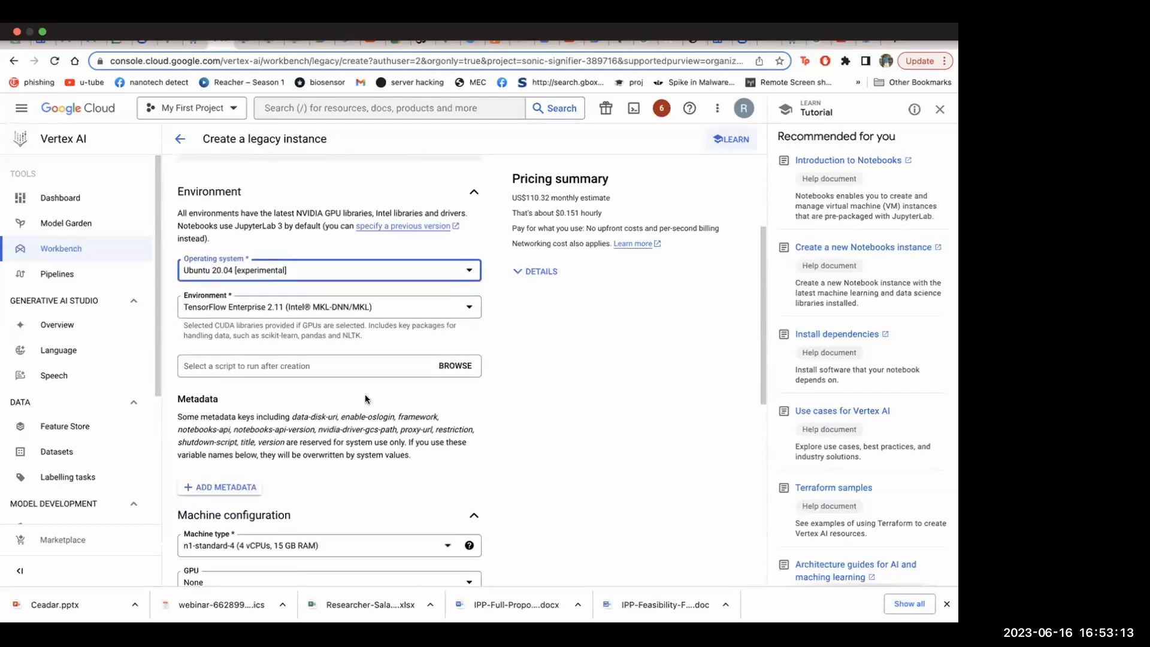
{"action": "scroll", "coordinate": [367, 398], "scroll_direction": "down", "scroll_amount": 1}
{"action": "left_click", "coordinate": [291, 277]}
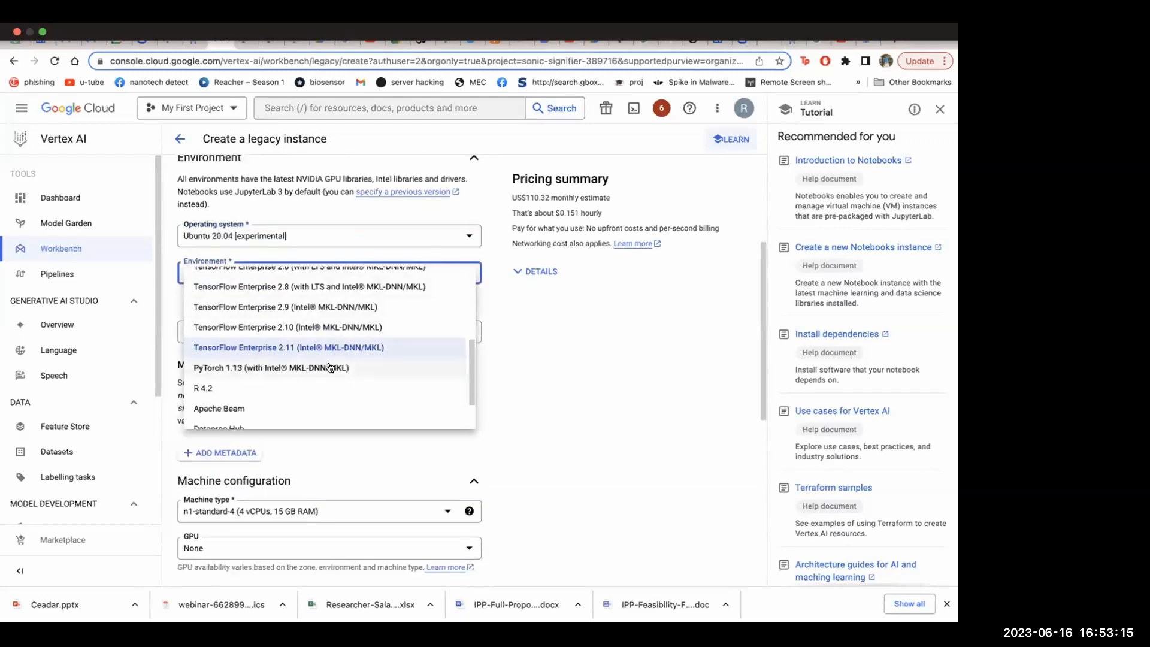
{"action": "left_click", "coordinate": [237, 369]}
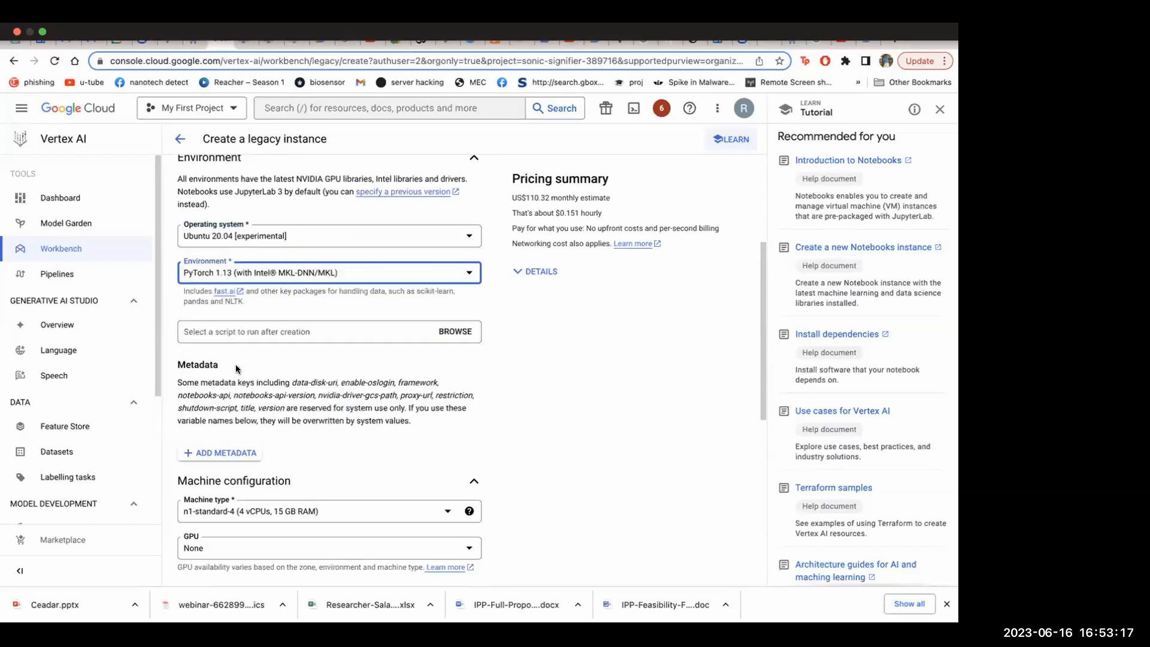
Set the notebook's machine type to n1-standard-8 (8 vCPUs, 30 GB RAM) from the N1 standard series
{"action": "scroll", "coordinate": [237, 369], "scroll_direction": "down", "scroll_amount": 4}
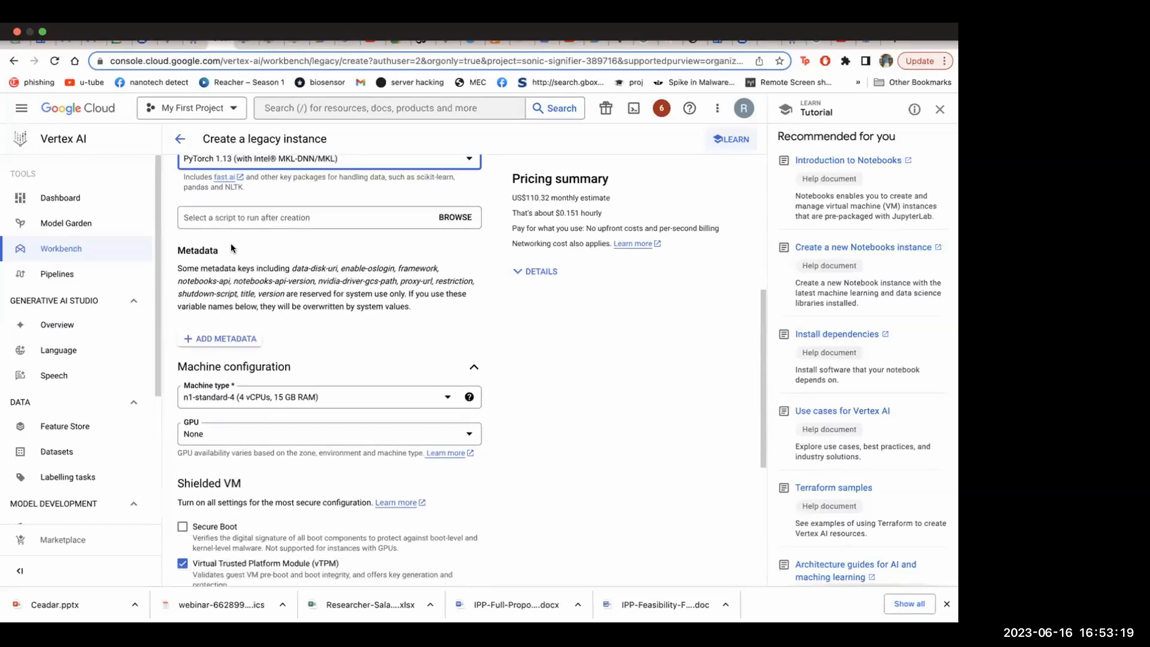
{"action": "left_click", "coordinate": [339, 365]}
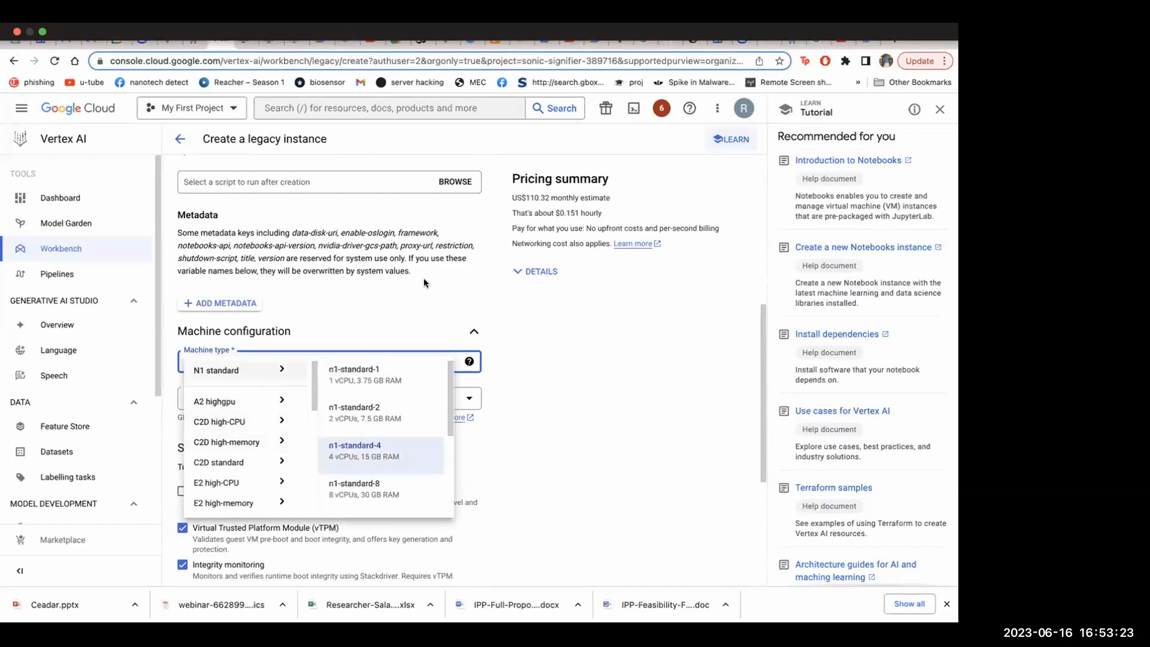
{"action": "mouse_move", "coordinate": [250, 420]}
{"action": "mouse_move", "coordinate": [250, 374]}
{"action": "left_click", "coordinate": [347, 497]}
Add one NVIDIA Tesla P100 GPU to the notebook and enable automatic installation of the NVIDIA GPU driver
{"action": "scroll", "coordinate": [469, 381], "scroll_direction": "down", "scroll_amount": 3}
{"action": "left_click", "coordinate": [412, 241]}
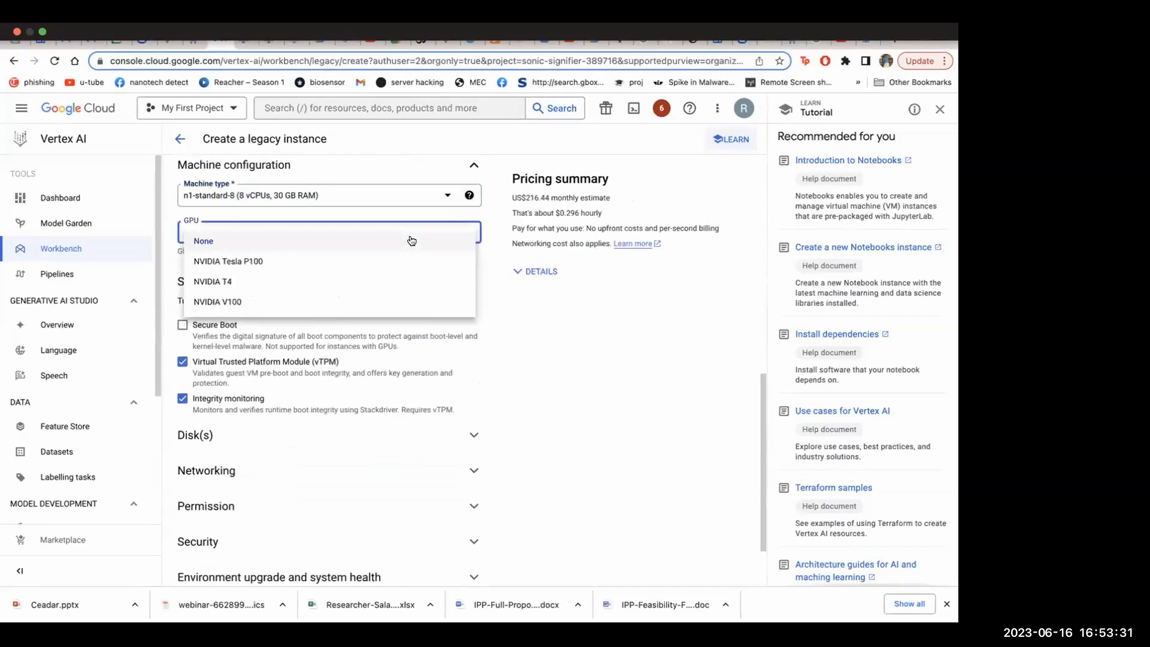
{"action": "left_click", "coordinate": [261, 261]}
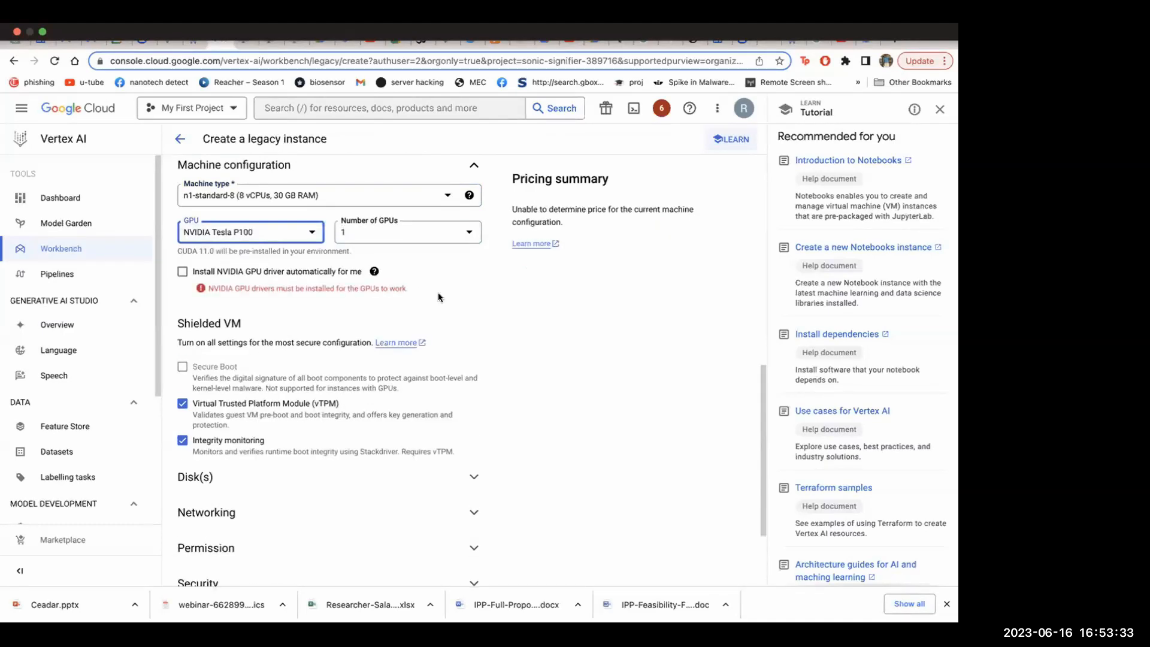
{"action": "left_click", "coordinate": [179, 274]}
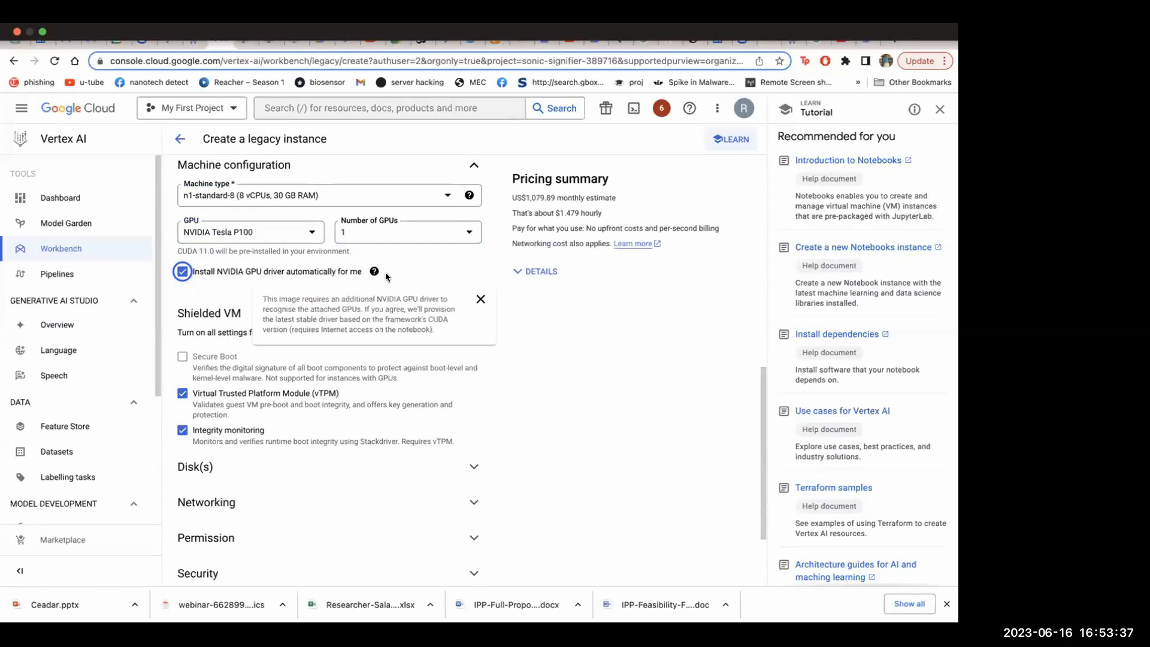
{"action": "scroll", "coordinate": [390, 334], "scroll_direction": "up", "scroll_amount": 3}
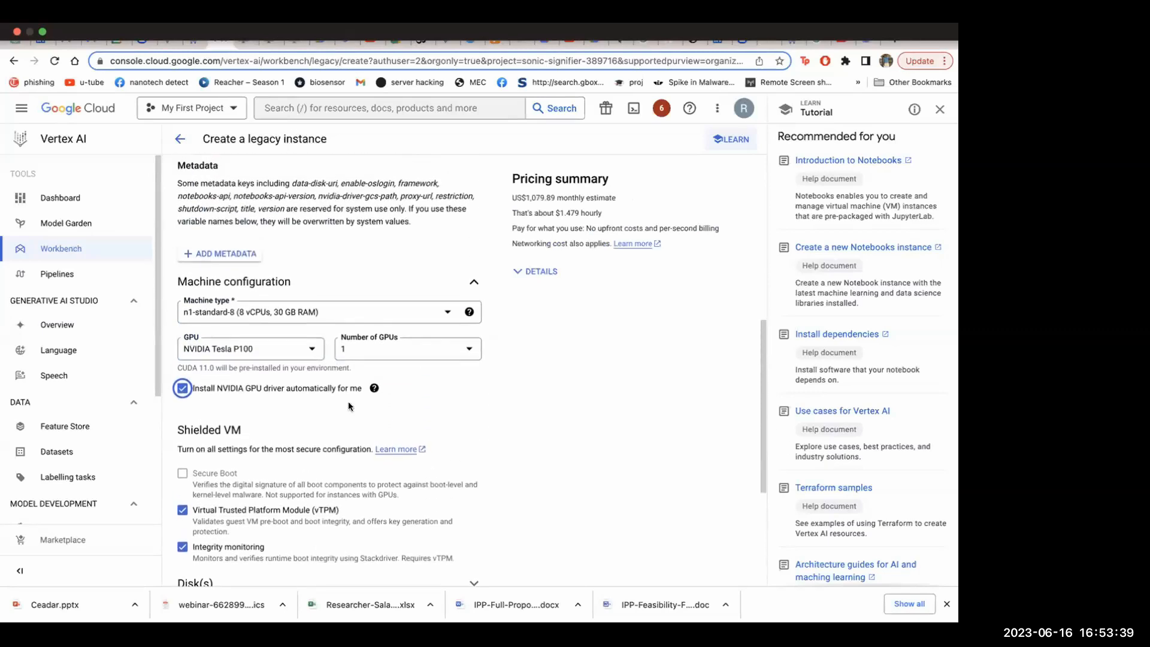
{"action": "left_click", "coordinate": [441, 355]}
{"action": "left_click", "coordinate": [397, 359]}
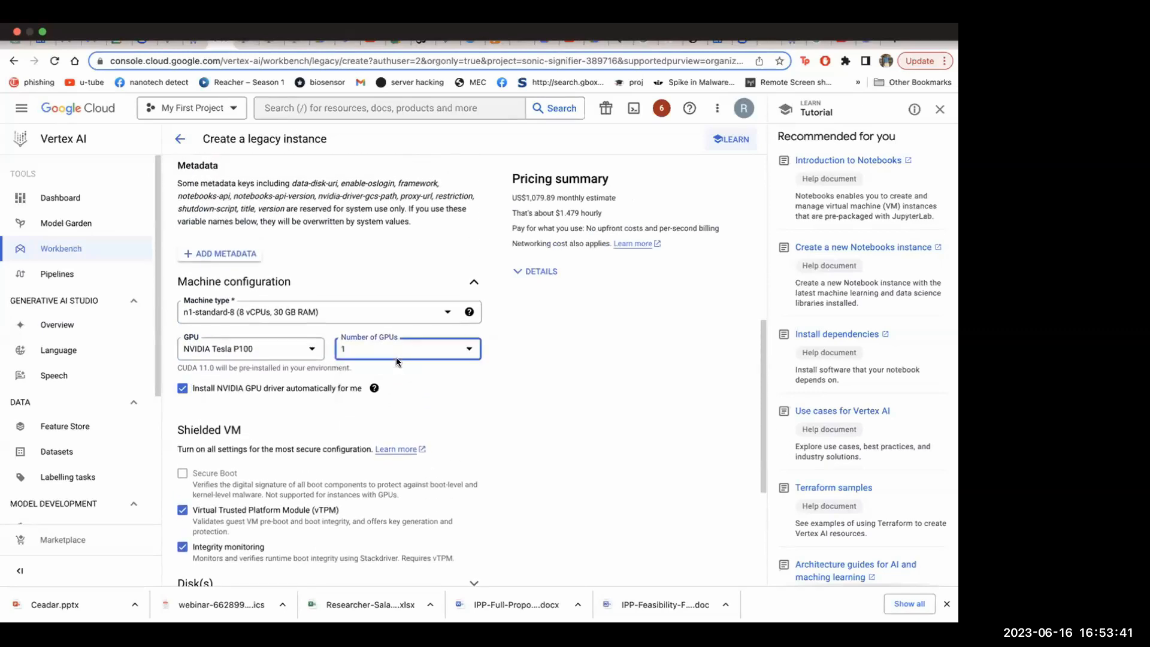
Expand the notebook's disk settings and set the boot disk type to SSD Persistent Disk
{"action": "scroll", "coordinate": [469, 386], "scroll_direction": "down", "scroll_amount": 5}
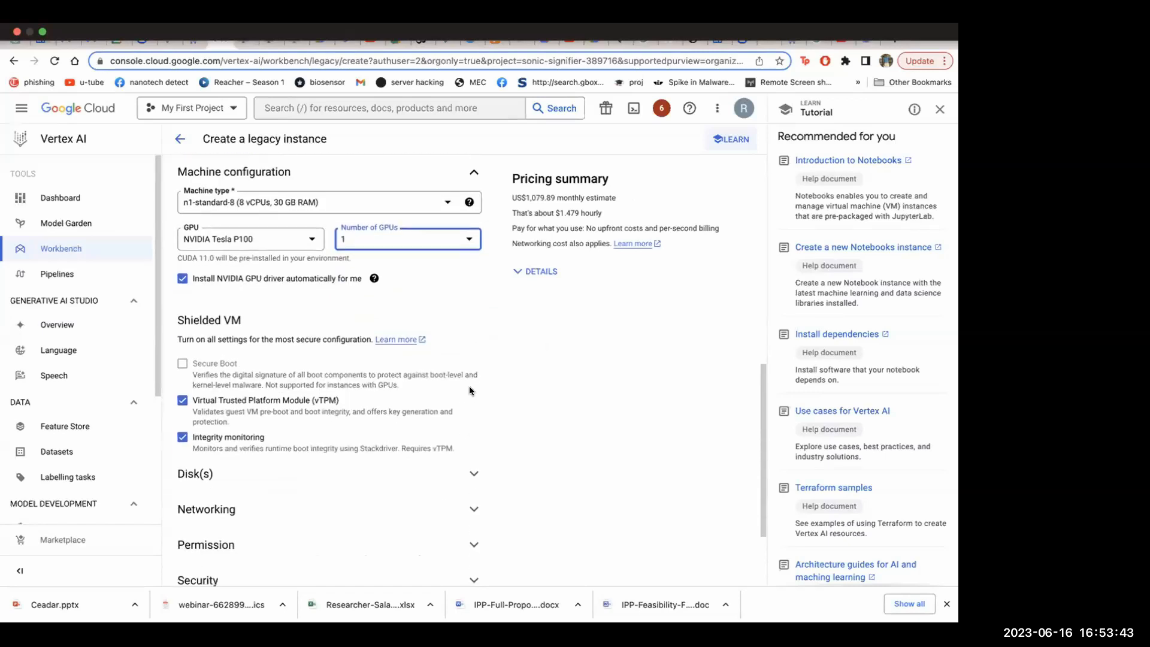
{"action": "left_click", "coordinate": [464, 352]}
{"action": "scroll", "coordinate": [384, 365], "scroll_direction": "down", "scroll_amount": 2}
{"action": "left_click", "coordinate": [250, 299]}
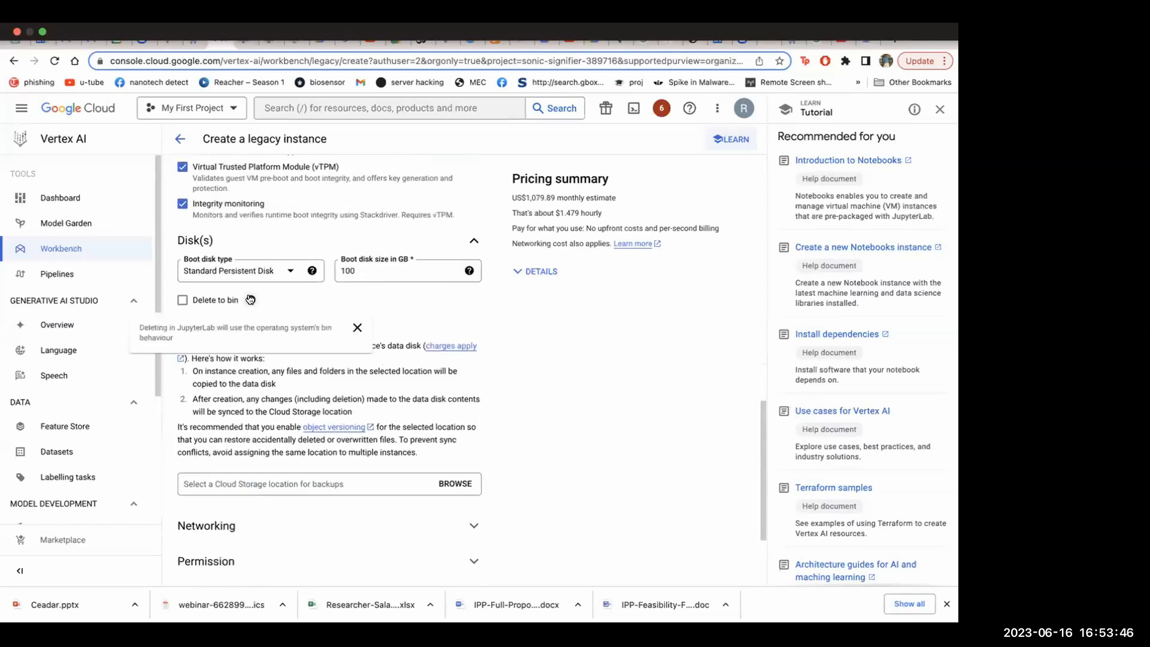
{"action": "left_click", "coordinate": [297, 267]}
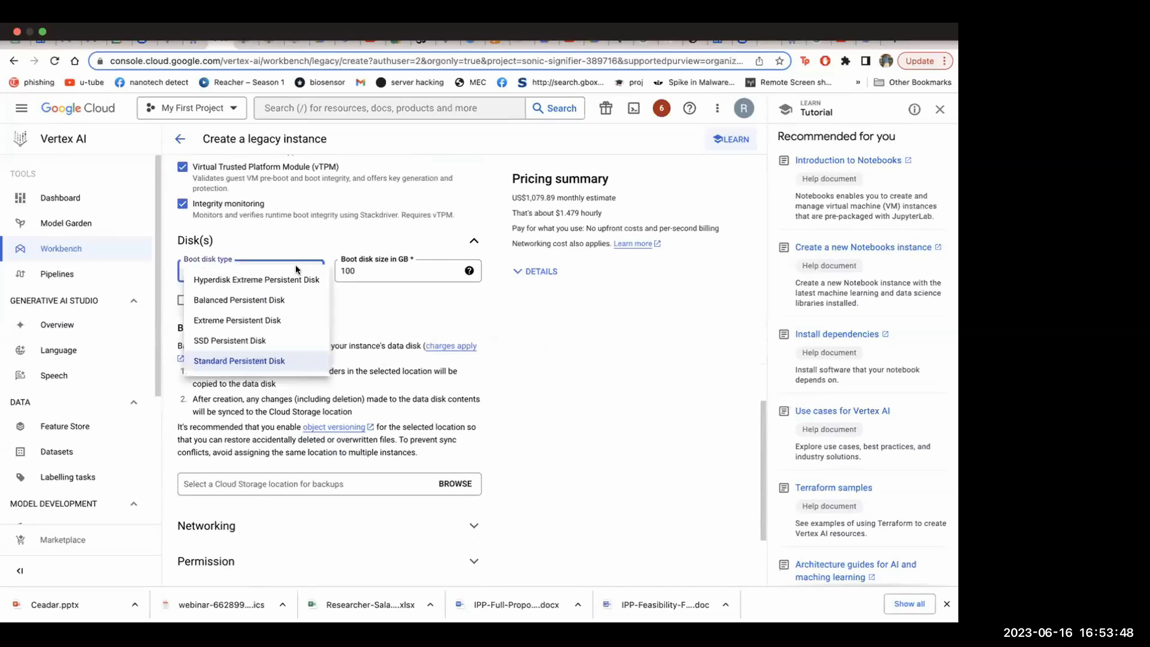
{"action": "left_click", "coordinate": [245, 340]}
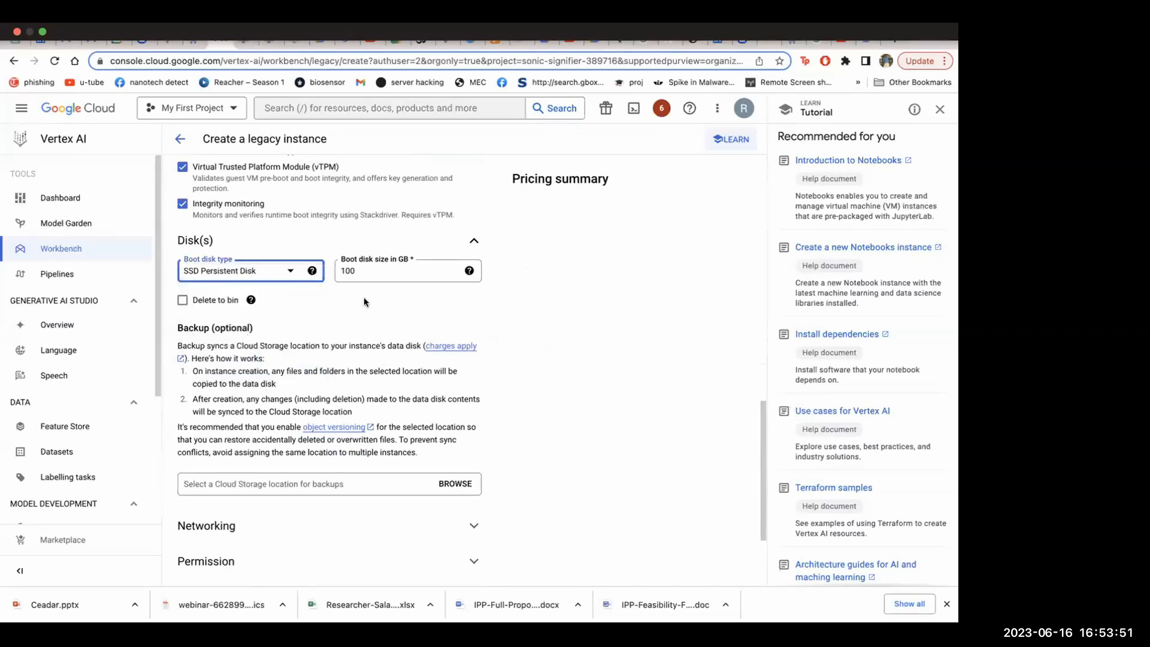
Set the notebook's boot disk size to 200 GB and review the delete-to-bin and backup options
{"action": "left_click", "coordinate": [439, 268]}
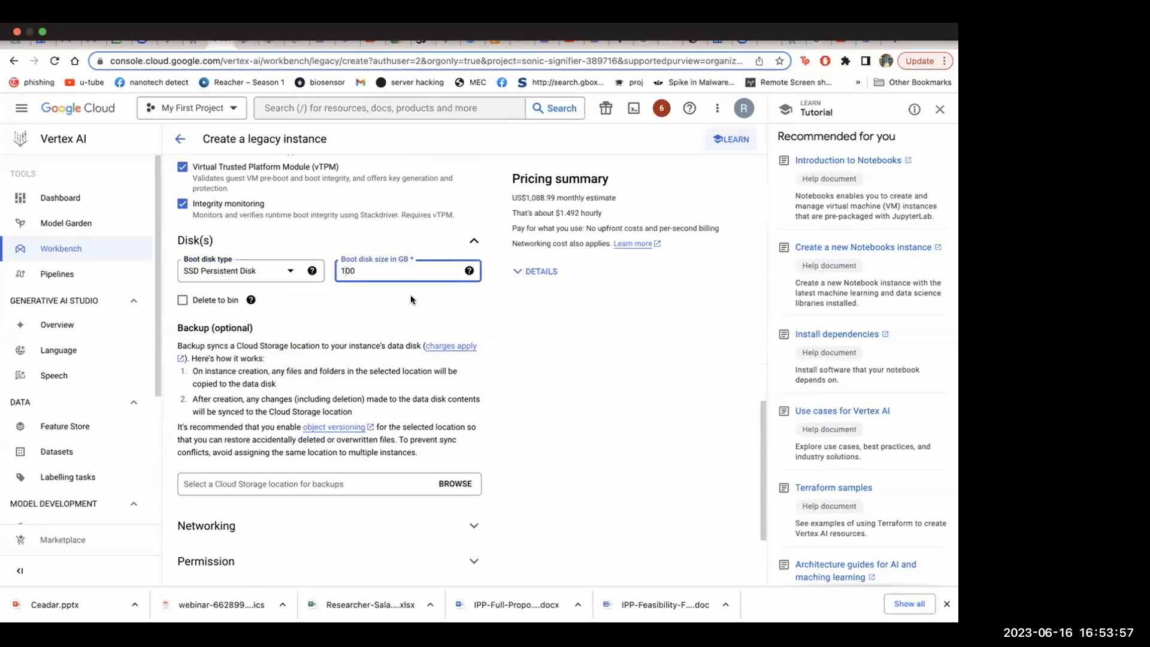
{"action": "key", "text": "BackSpace"}
{"action": "type", "text": "2"}
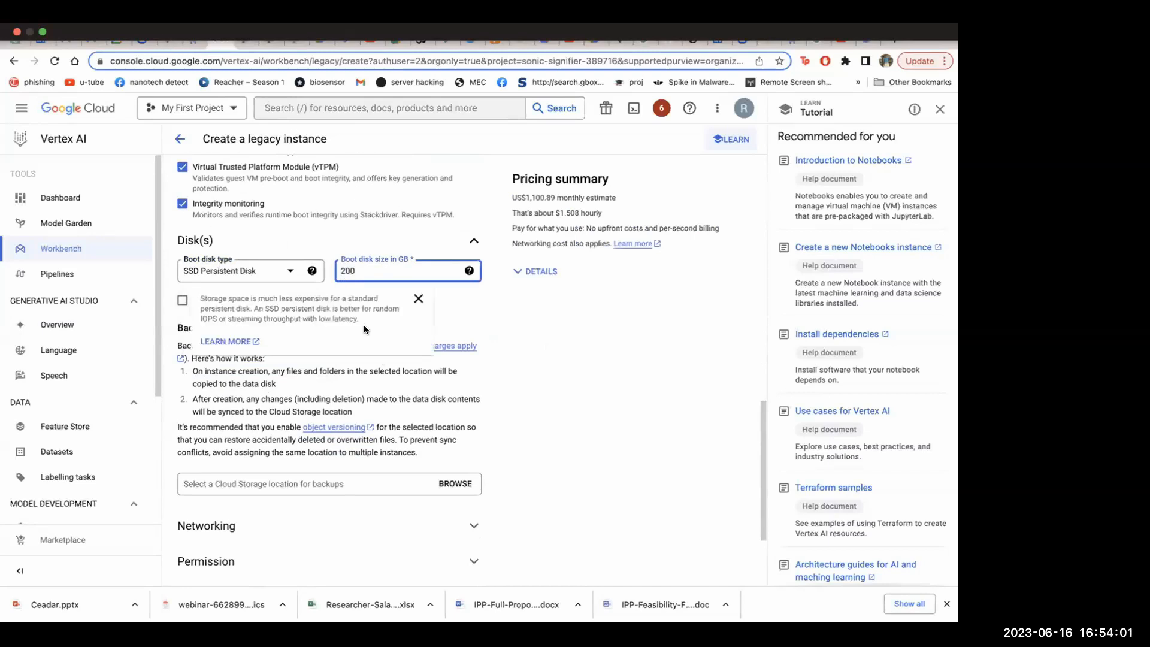
{"action": "scroll", "coordinate": [429, 338], "scroll_direction": "down", "scroll_amount": 1}
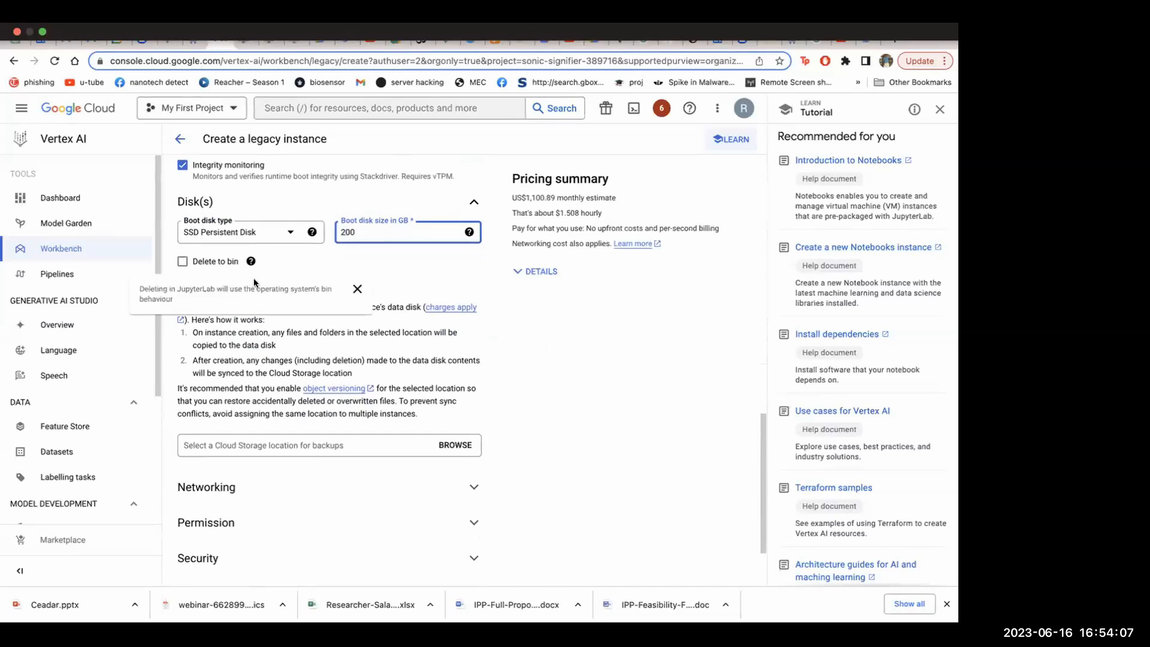
Review the notebook's backup options, expand its networking settings and examine the available subnetworks
{"action": "scroll", "coordinate": [275, 391], "scroll_direction": "down", "scroll_amount": 2}
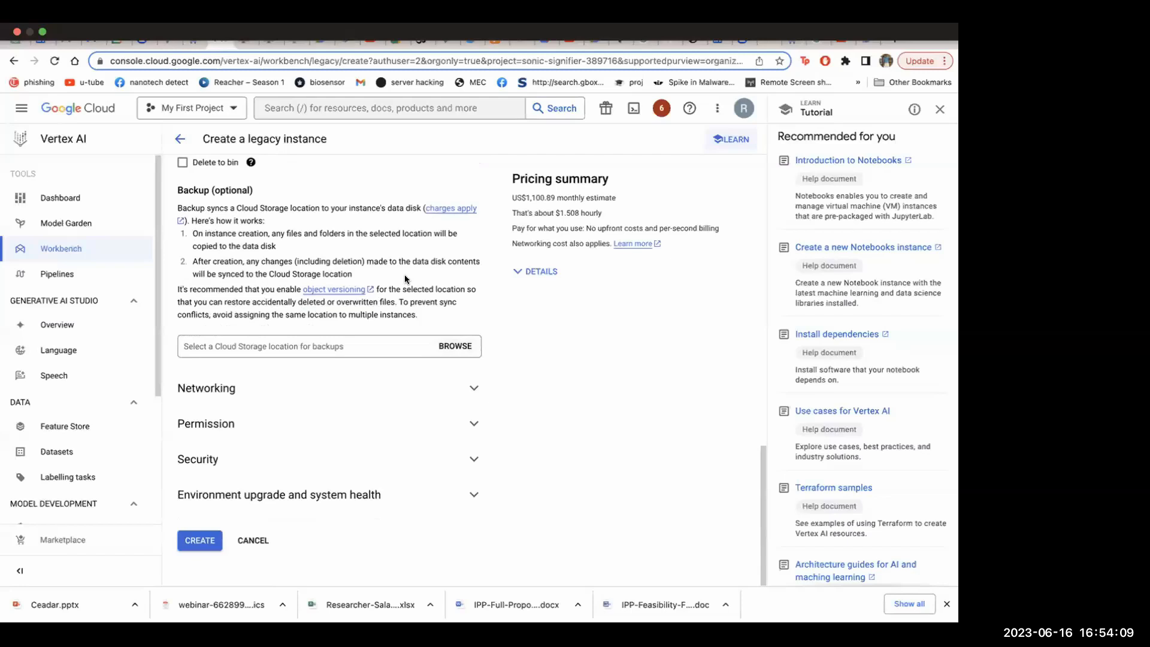
{"action": "scroll", "coordinate": [275, 391], "scroll_direction": "up", "scroll_amount": 4}
{"action": "scroll", "coordinate": [547, 404], "scroll_direction": "down", "scroll_amount": 4}
{"action": "left_click", "coordinate": [459, 389]}
{"action": "scroll", "coordinate": [537, 341], "scroll_direction": "down", "scroll_amount": 3}
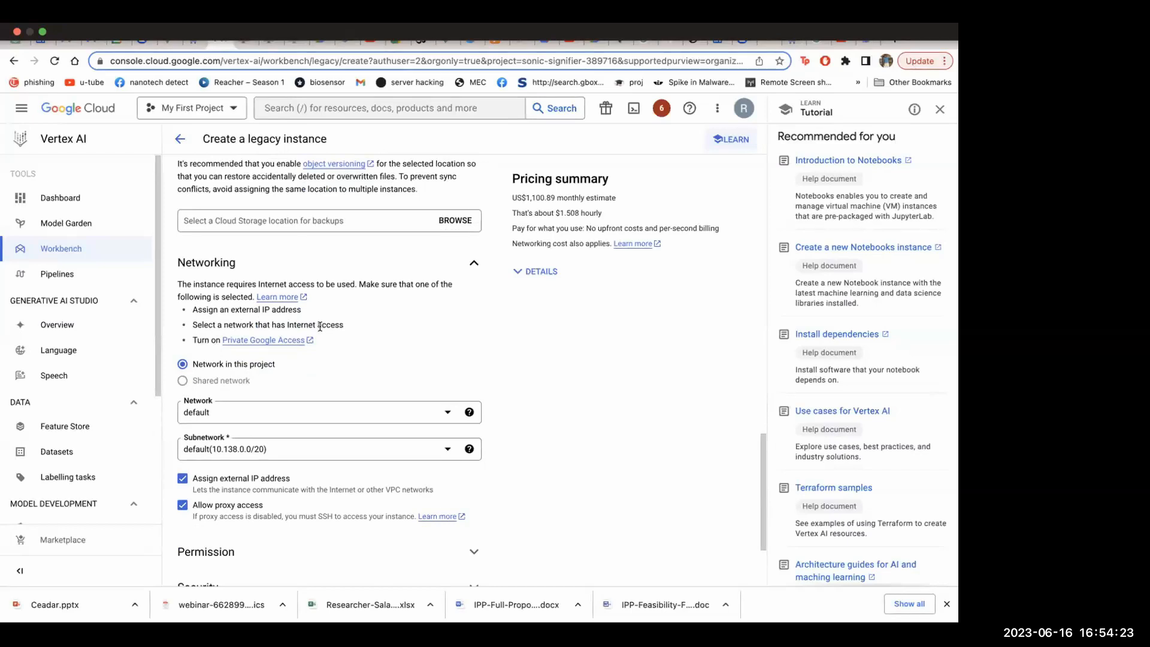
{"action": "left_click", "coordinate": [265, 450]}
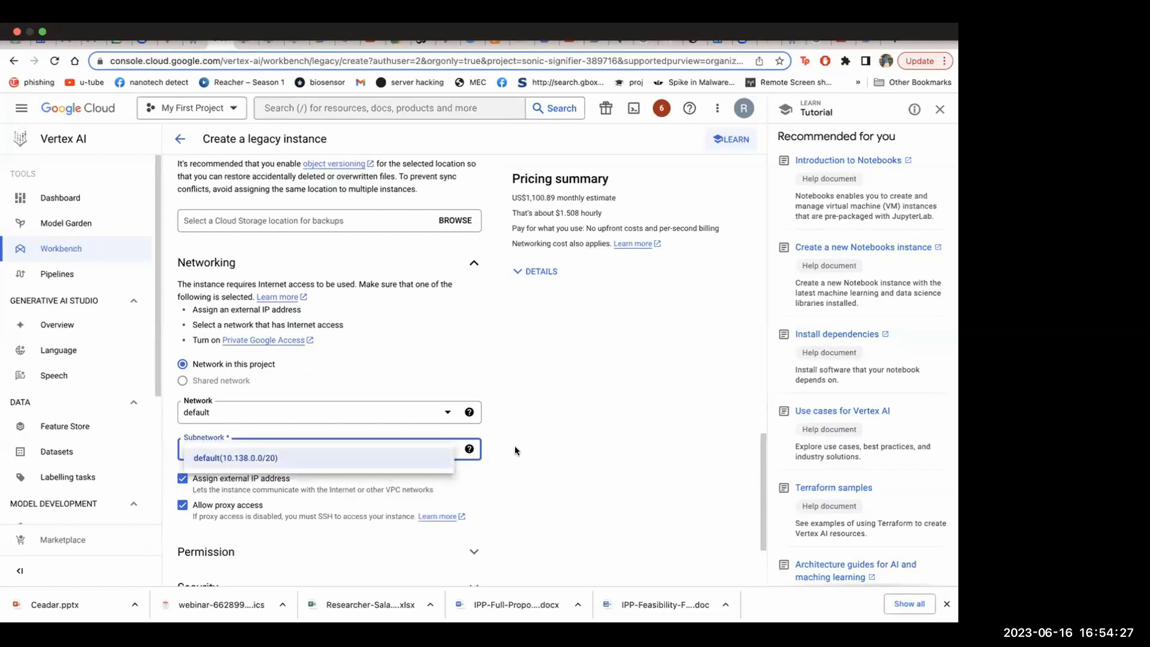
{"action": "left_click", "coordinate": [488, 263]}
{"action": "left_click", "coordinate": [593, 324]}
Expand the notebook's permission and security settings and enable JupyterLab real-time collaboration
{"action": "scroll", "coordinate": [402, 332], "scroll_direction": "down", "scroll_amount": 3}
{"action": "left_click", "coordinate": [431, 421]}
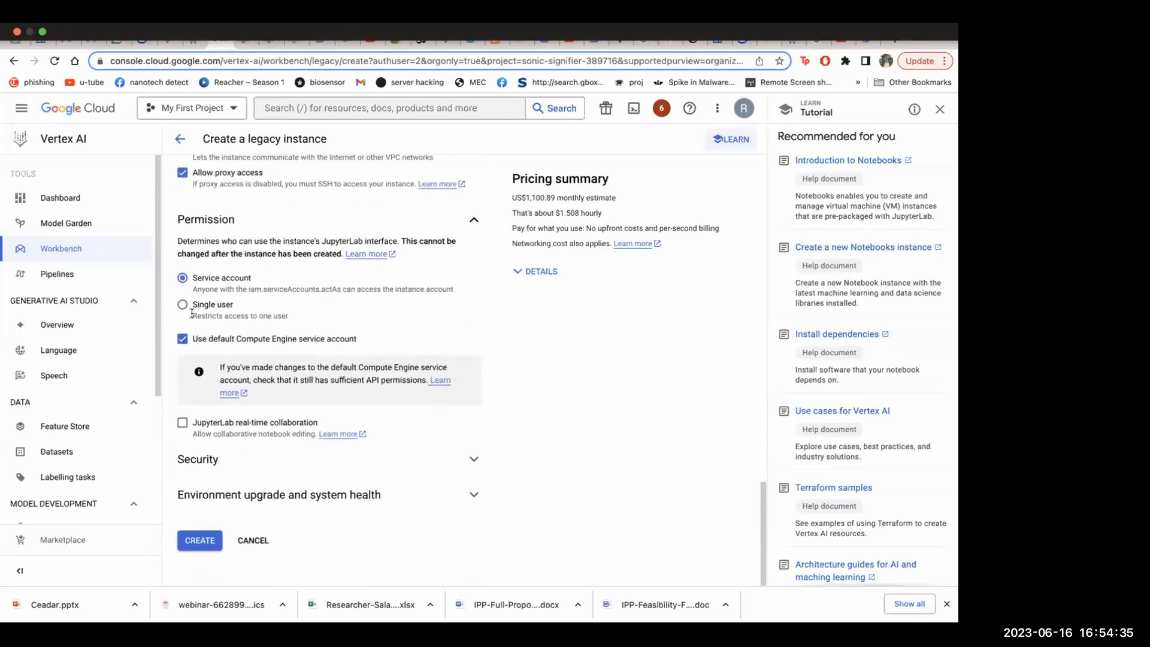
{"action": "left_click", "coordinate": [221, 461]}
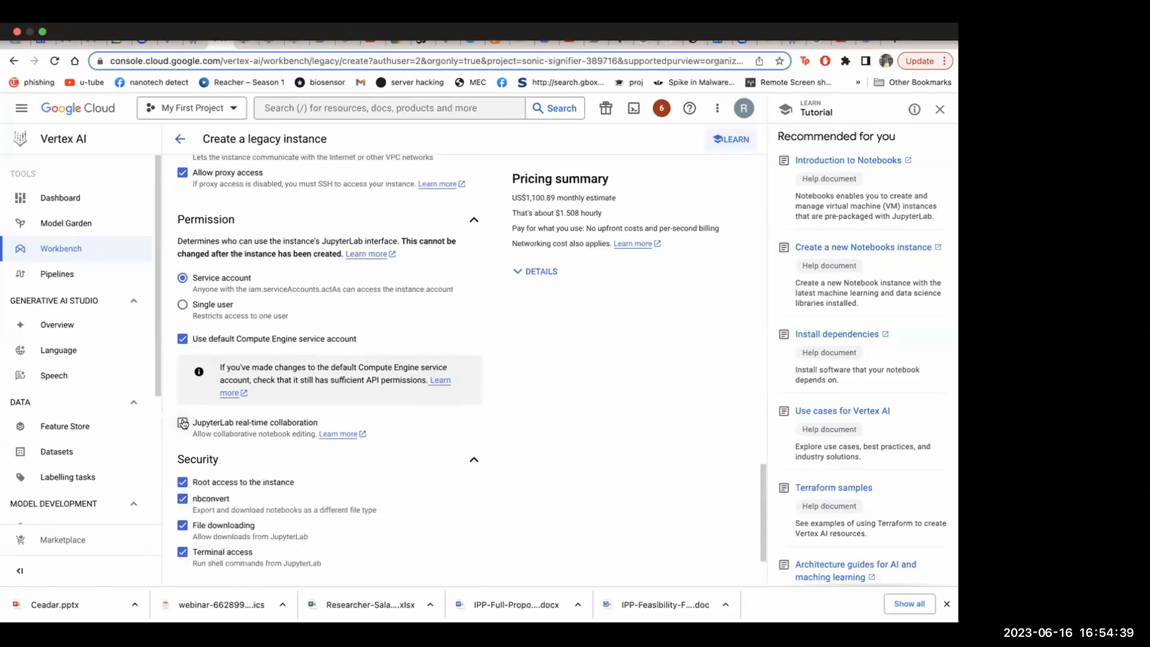
{"action": "left_click", "coordinate": [181, 423]}
{"action": "scroll", "coordinate": [347, 411], "scroll_direction": "down", "scroll_amount": 2}
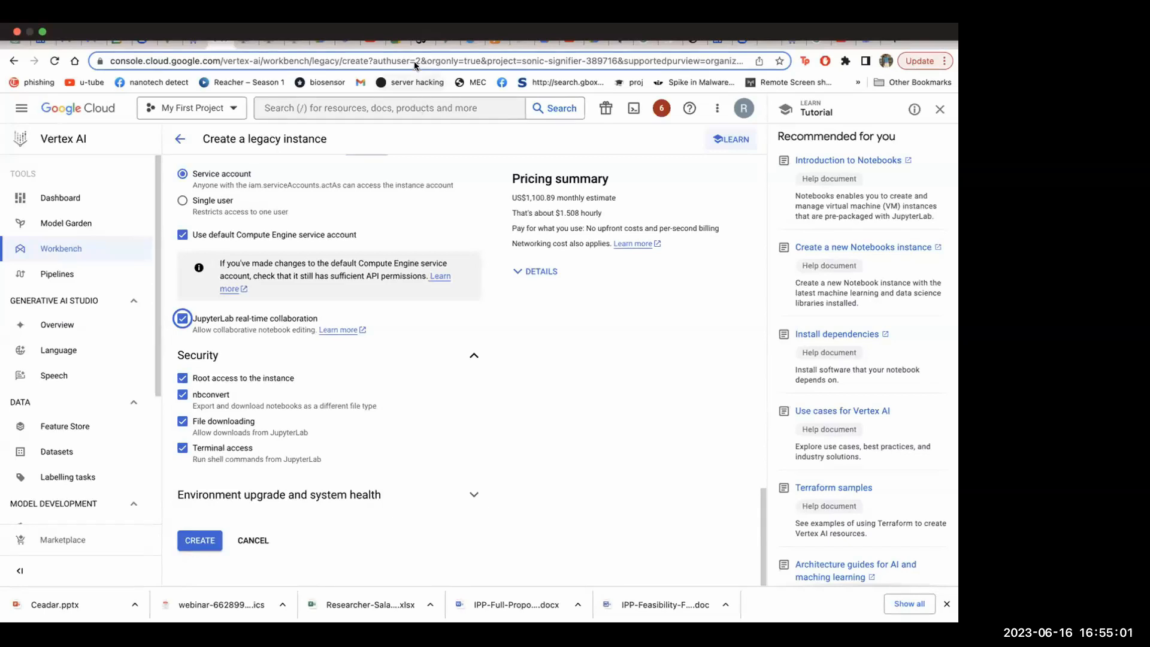
Look over the whole notebook configuration and return to the Workbench instance list without creating the instance
{"action": "left_click", "coordinate": [635, 369]}
{"action": "scroll", "coordinate": [454, 313], "scroll_direction": "up", "scroll_amount": 1}
{"action": "scroll", "coordinate": [454, 313], "scroll_direction": "down", "scroll_amount": 1}
{"action": "scroll", "coordinate": [344, 343], "scroll_direction": "up", "scroll_amount": 10}
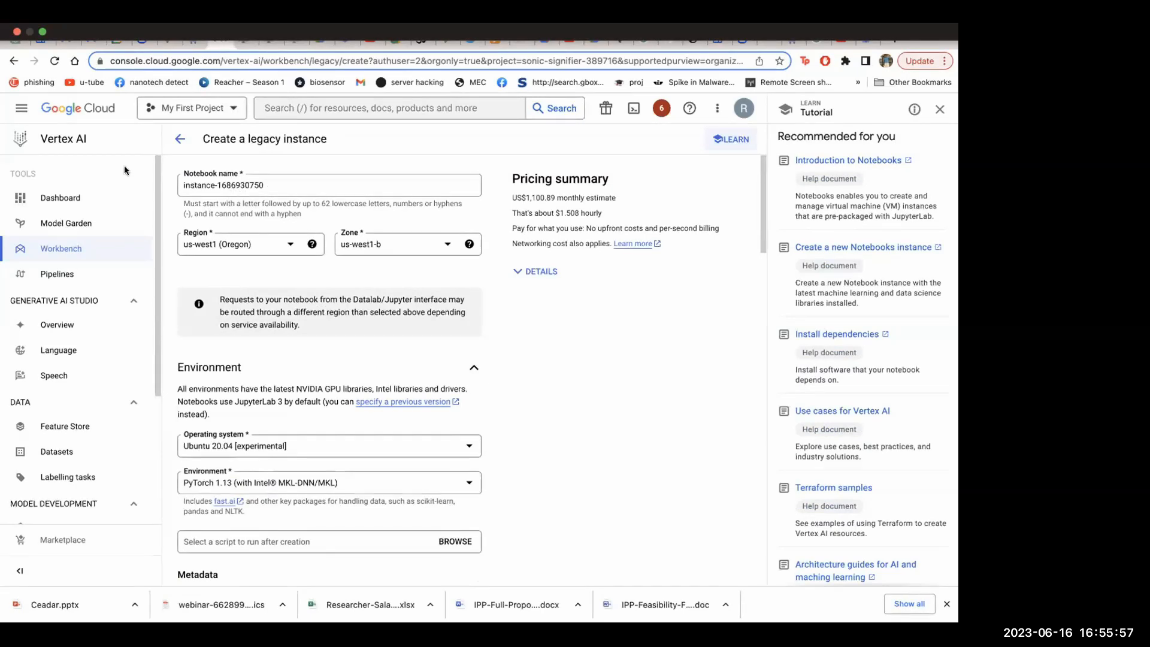
{"action": "left_click", "coordinate": [179, 138]}
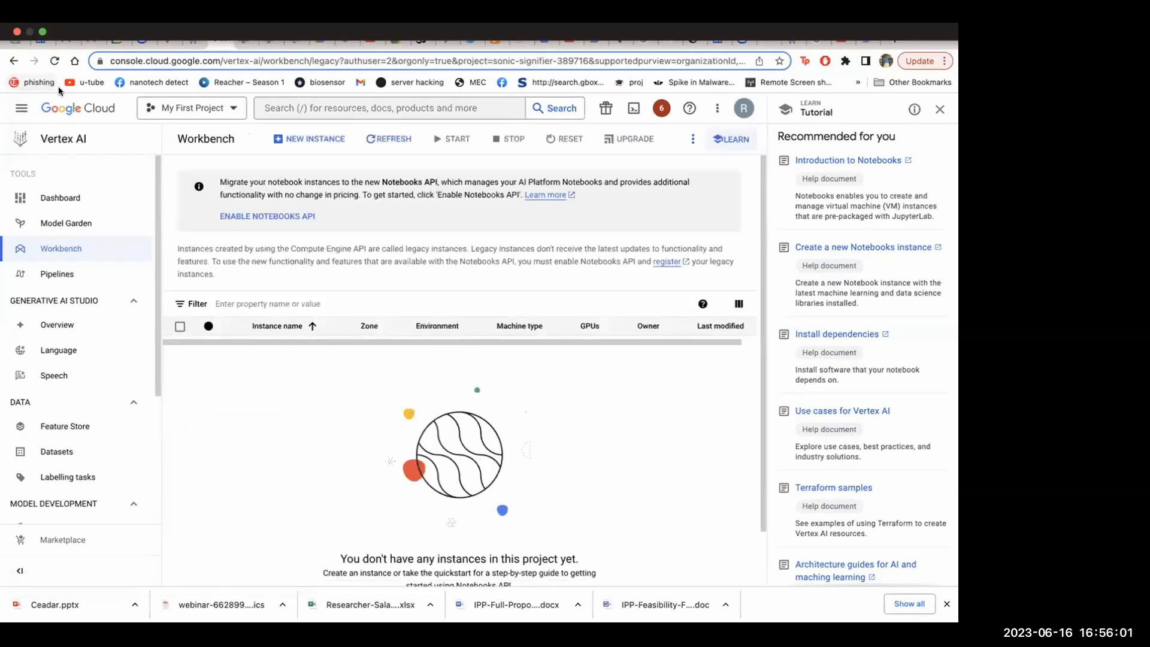
Return to the Google Cloud welcome page and dismiss the Vertex AI API dialog without enabling the API
{"action": "left_click", "coordinate": [14, 60]}
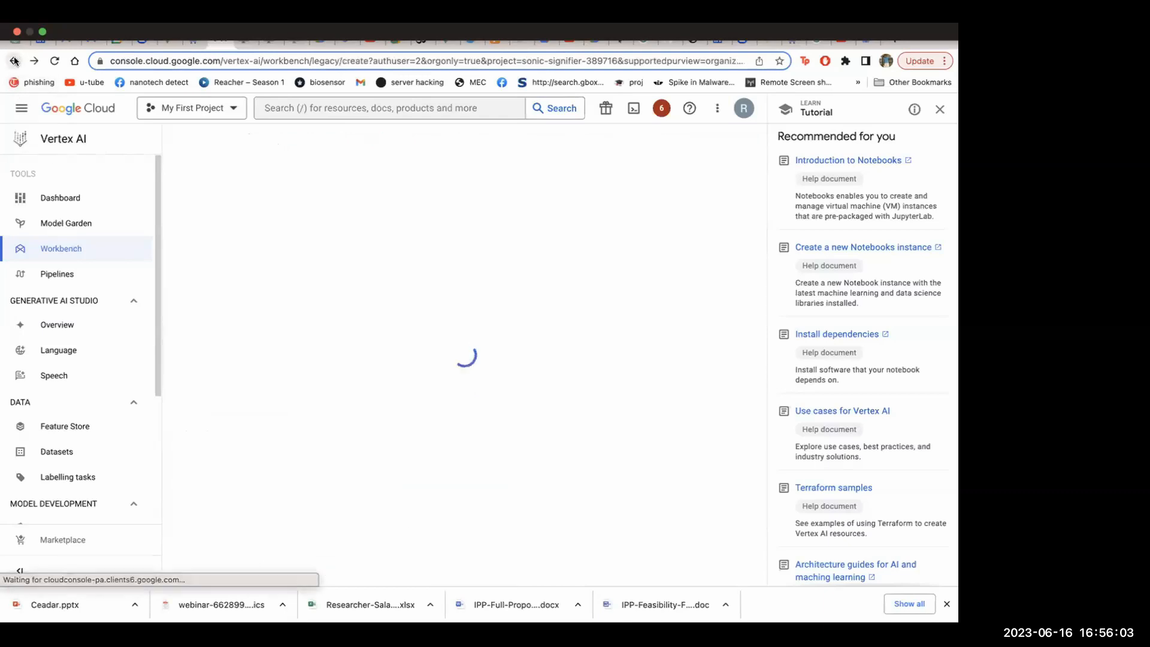
{"action": "left_click", "coordinate": [14, 61]}
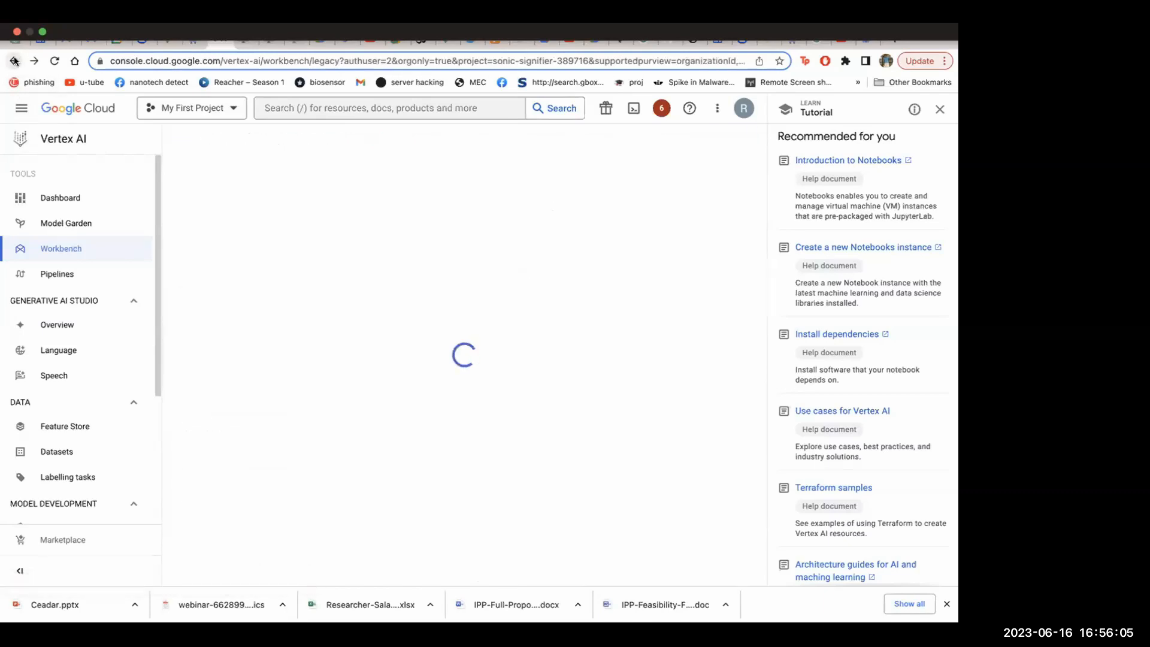
{"action": "left_click", "coordinate": [81, 141]}
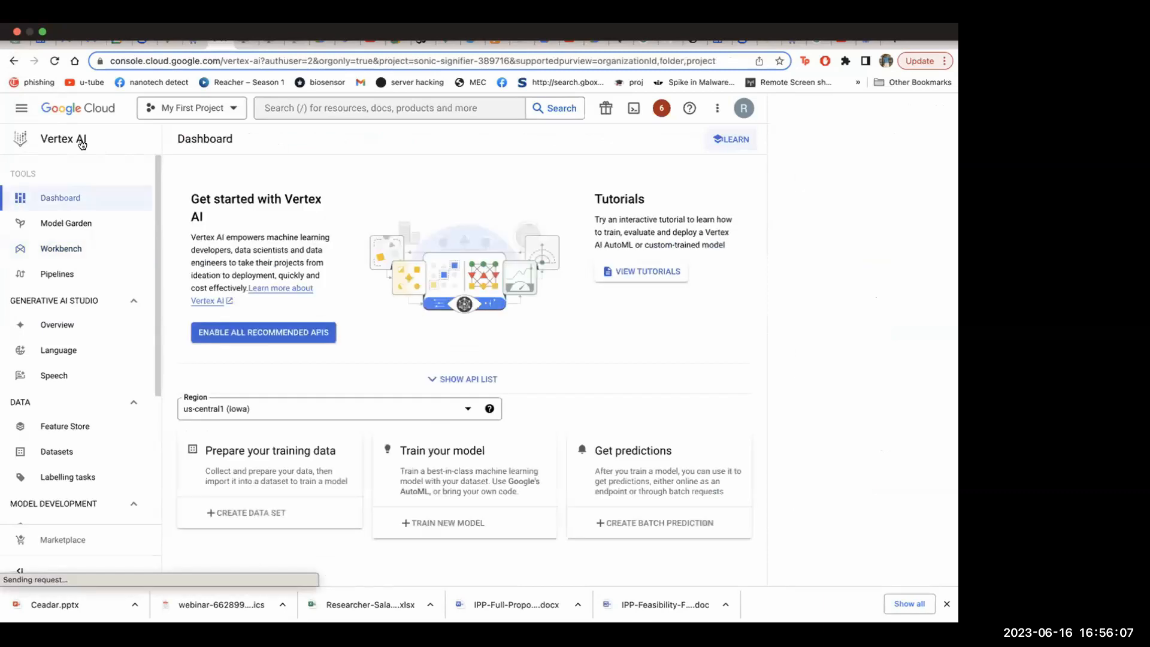
{"action": "left_click", "coordinate": [94, 114]}
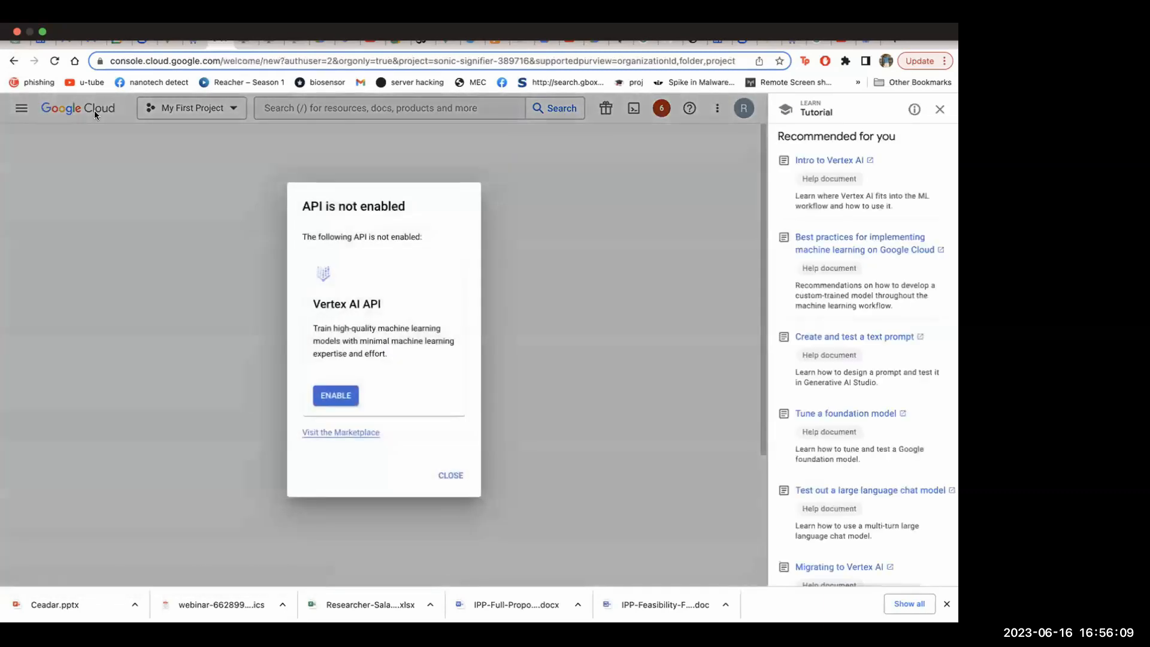
{"action": "left_click", "coordinate": [444, 479]}
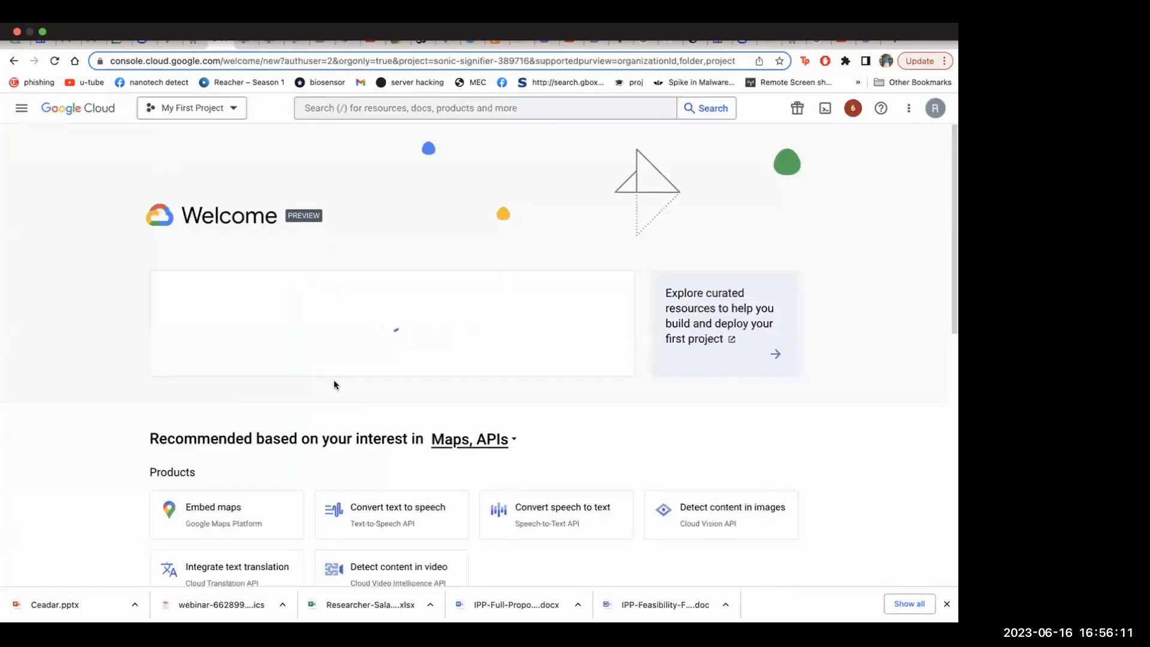
Open Vertex AI from the Artificial Intelligence category of the complete product catalogue
{"action": "left_click", "coordinate": [22, 108]}
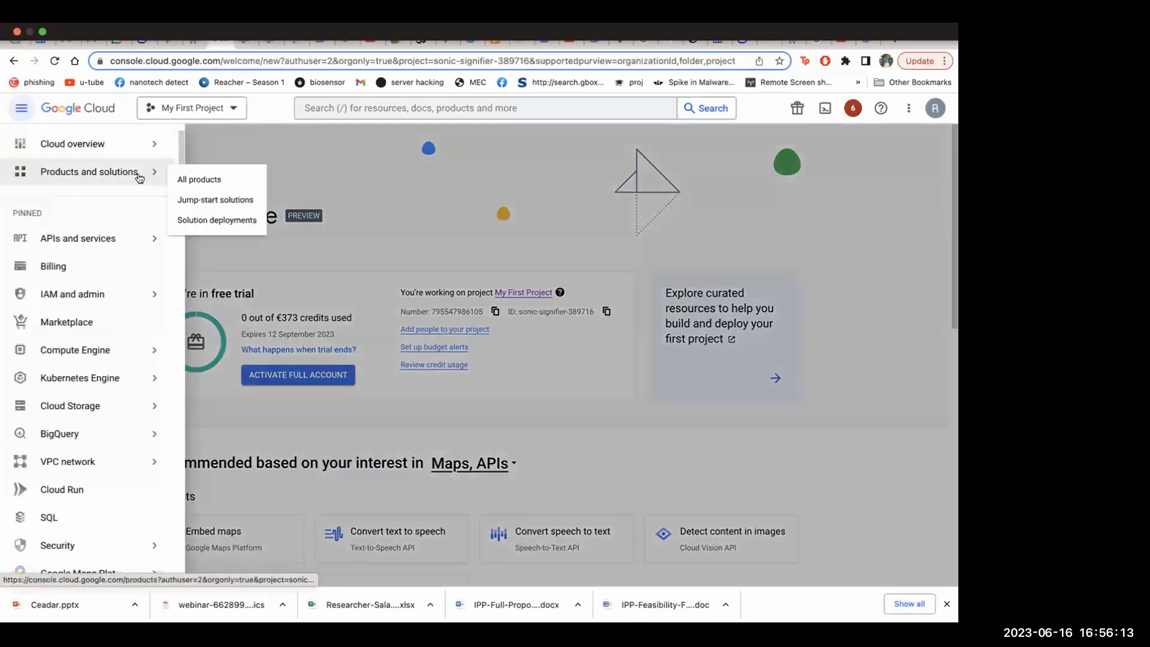
{"action": "left_click", "coordinate": [187, 177]}
{"action": "scroll", "coordinate": [385, 348], "scroll_direction": "down", "scroll_amount": 20}
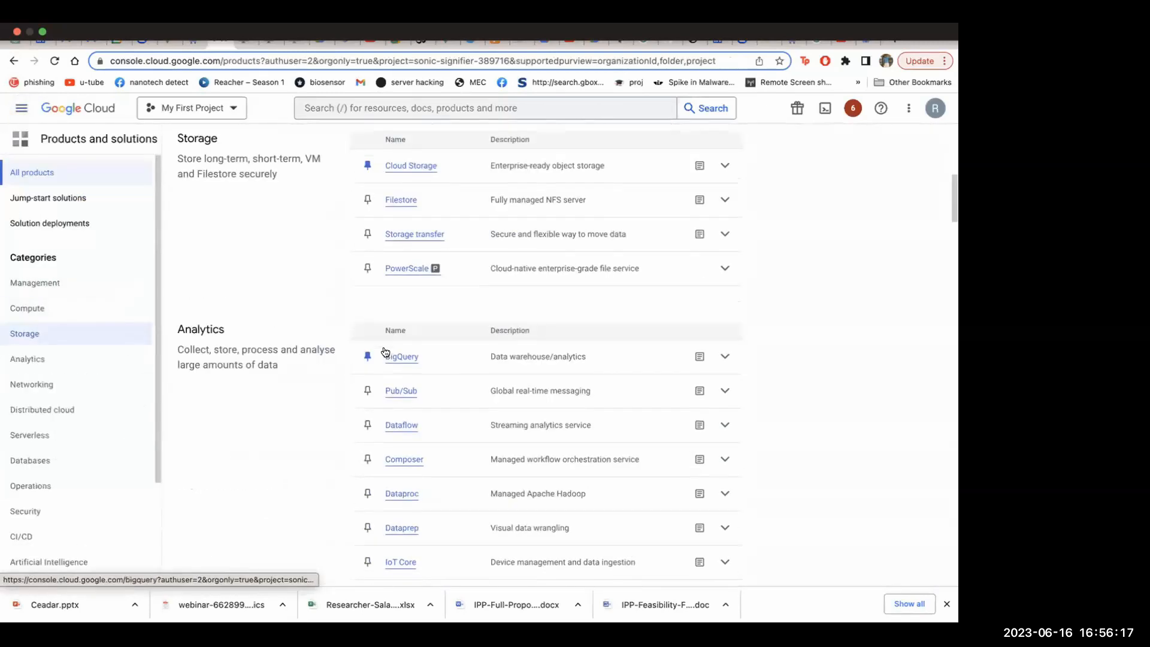
{"action": "scroll", "coordinate": [385, 351], "scroll_direction": "down", "scroll_amount": 10}
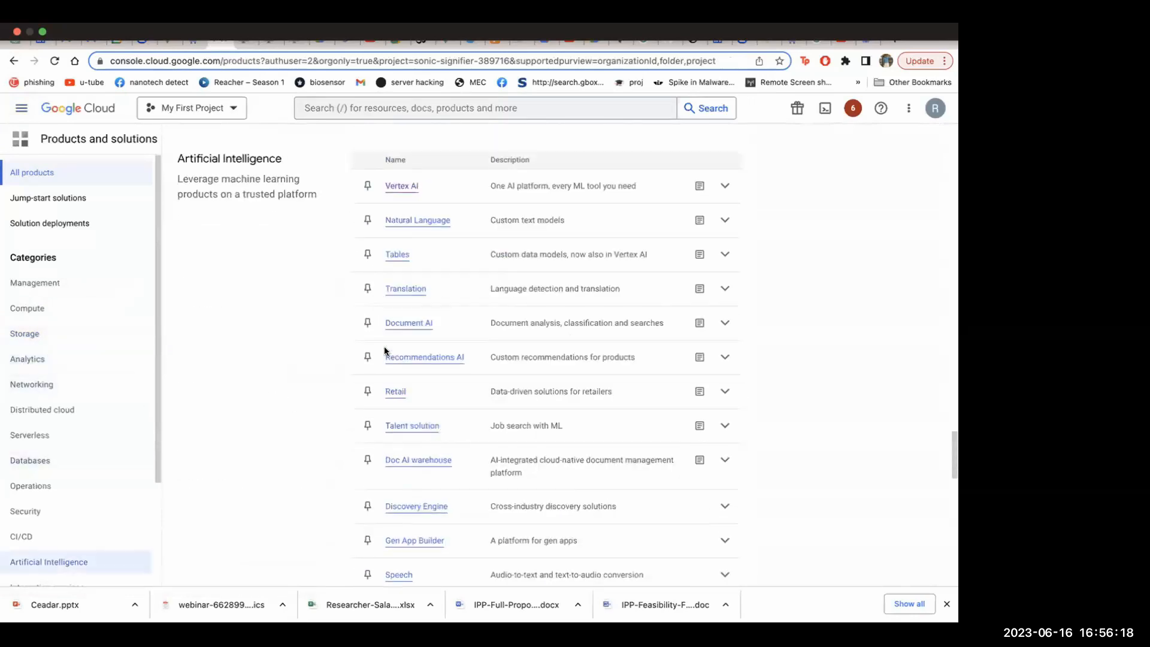
{"action": "left_click", "coordinate": [397, 187]}
Go to the Workbench notebooks and start creating a new legacy instance
{"action": "scroll", "coordinate": [344, 376], "scroll_direction": "down", "scroll_amount": 5}
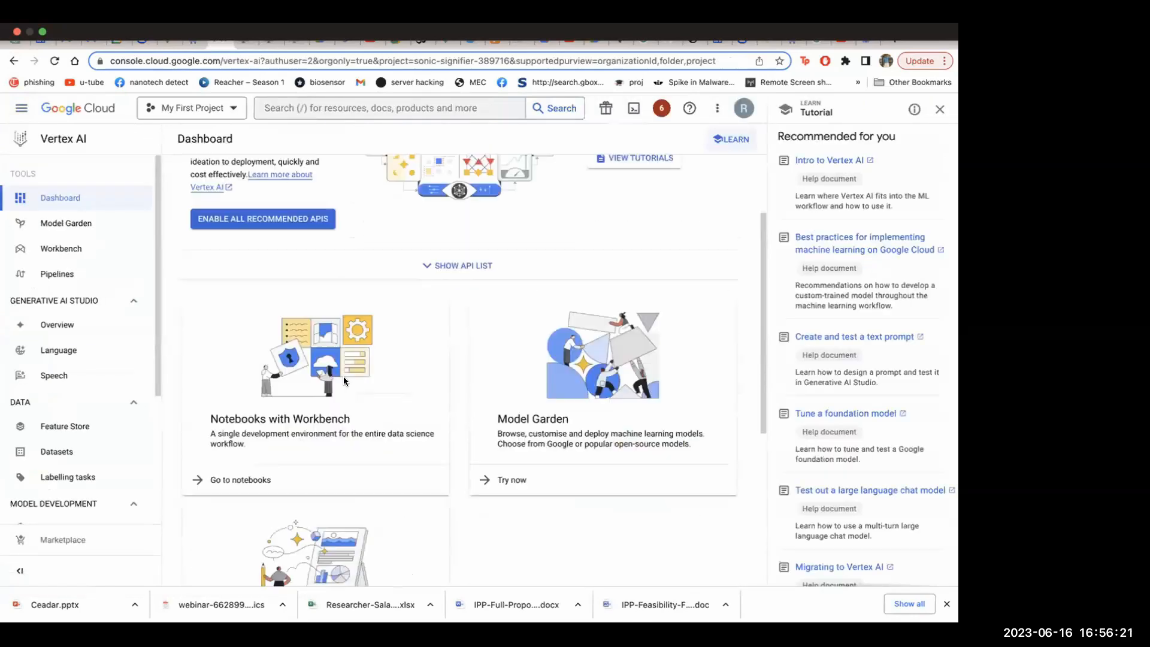
{"action": "left_click", "coordinate": [225, 310]}
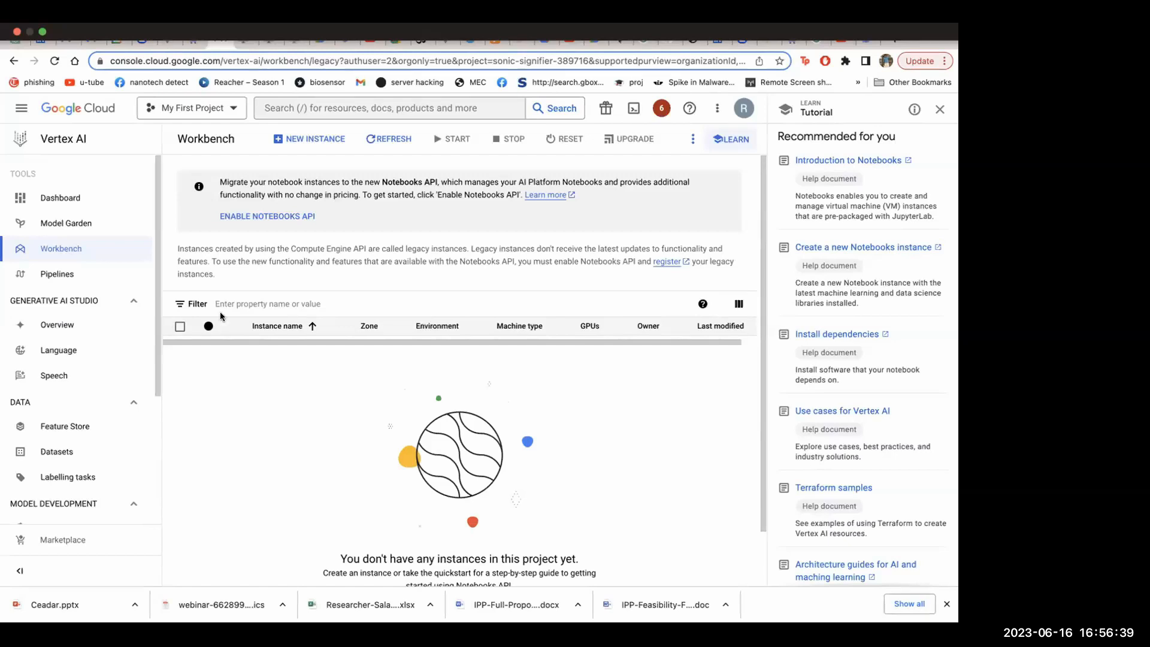
{"action": "scroll", "coordinate": [370, 404], "scroll_direction": "down", "scroll_amount": 1}
{"action": "left_click", "coordinate": [402, 561]}
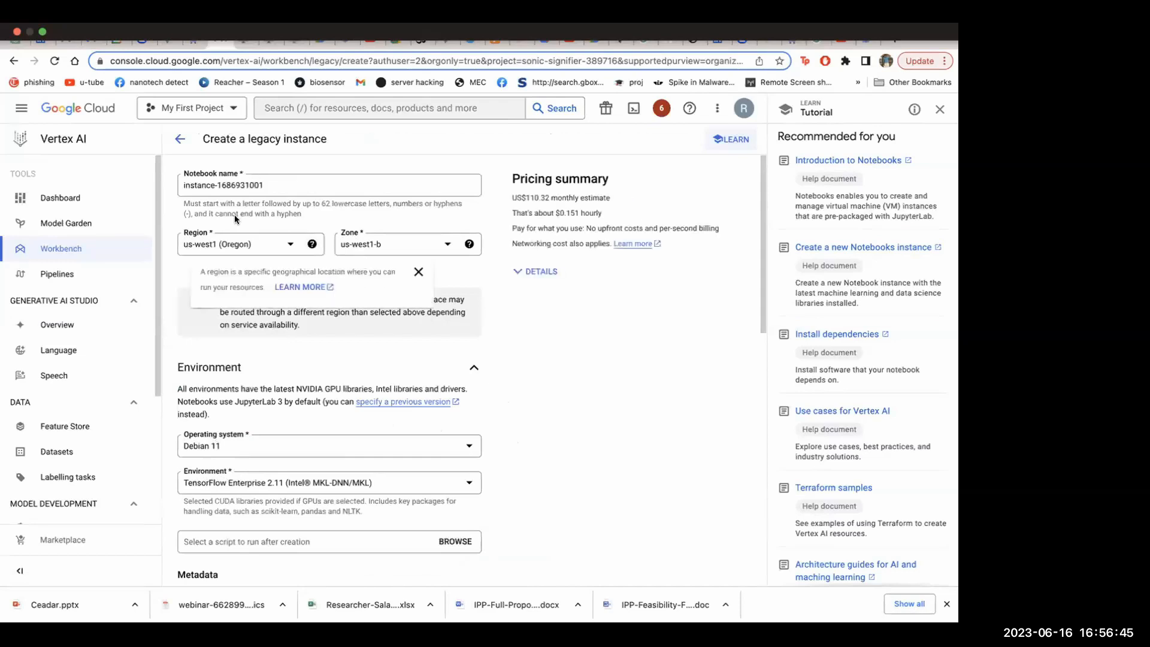
Examine the operating system and environment choices offered for the new notebook without changing them
{"action": "scroll", "coordinate": [409, 197], "scroll_direction": "down", "scroll_amount": 3}
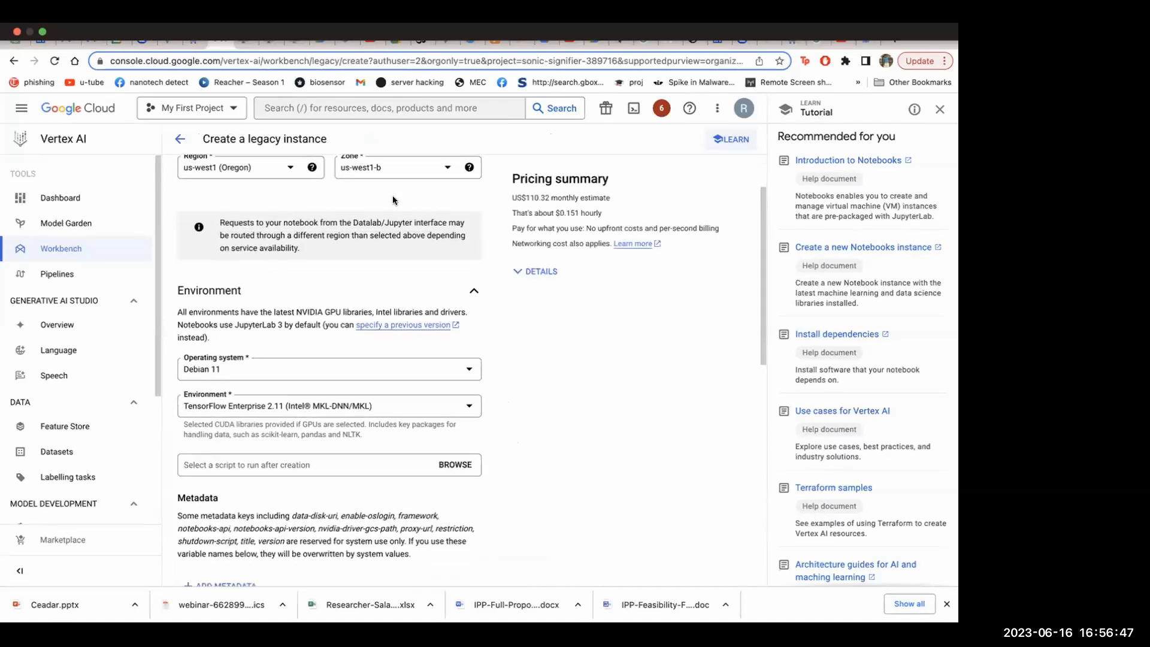
{"action": "scroll", "coordinate": [376, 258], "scroll_direction": "down", "scroll_amount": 6}
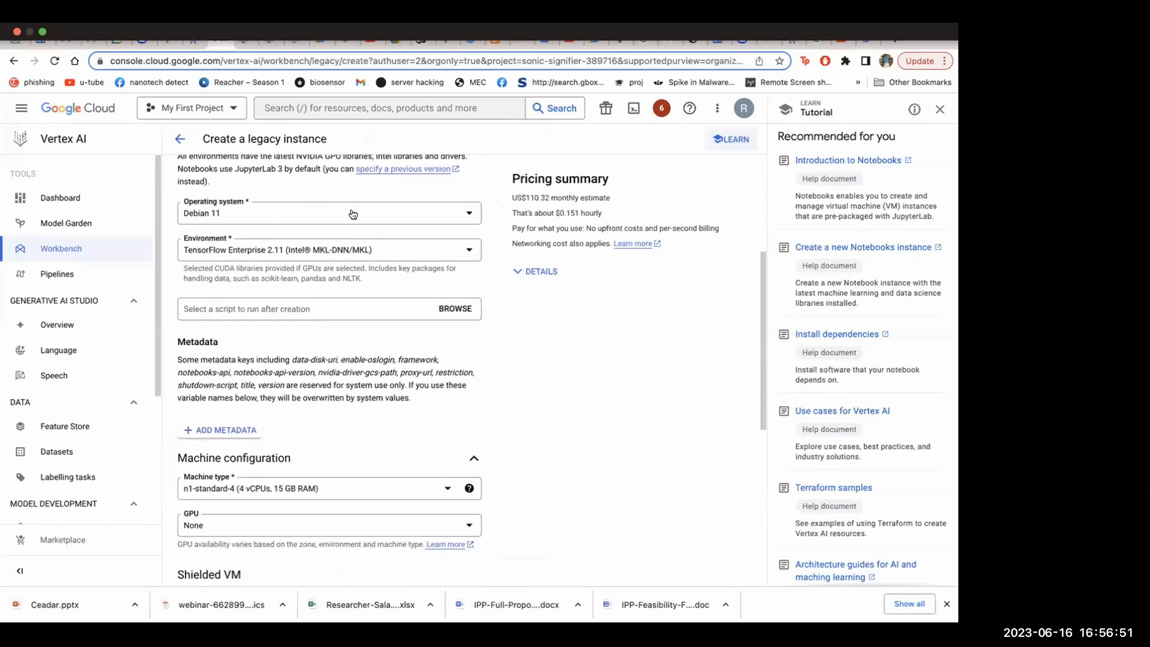
{"action": "left_click", "coordinate": [351, 214]}
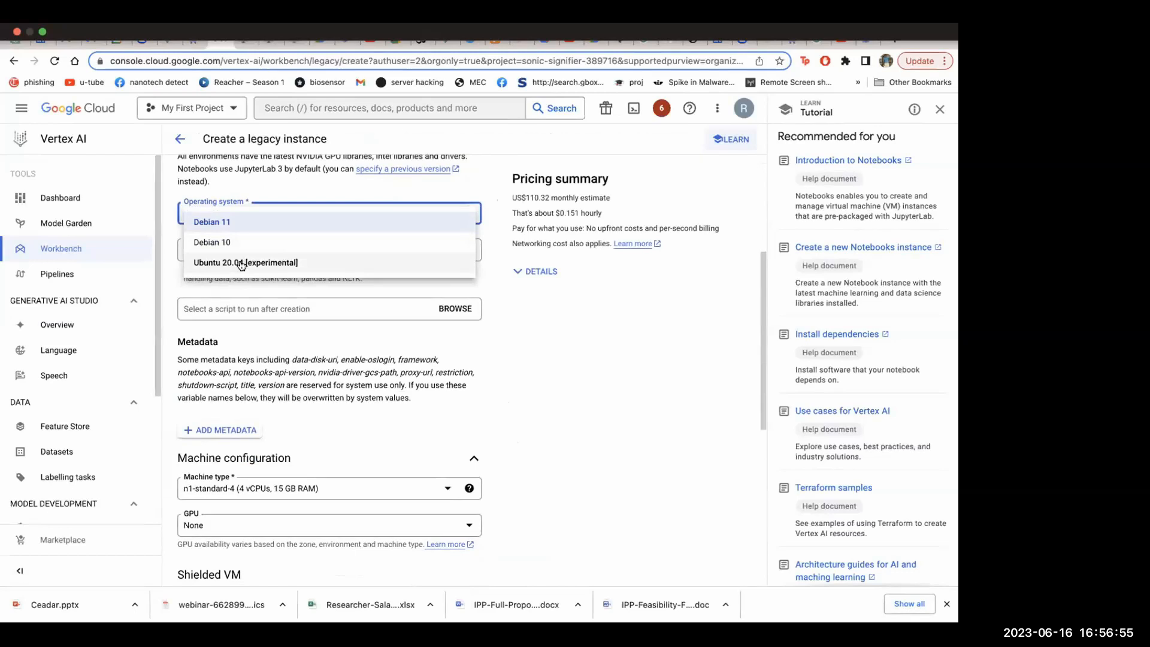
{"action": "left_click", "coordinate": [544, 321]}
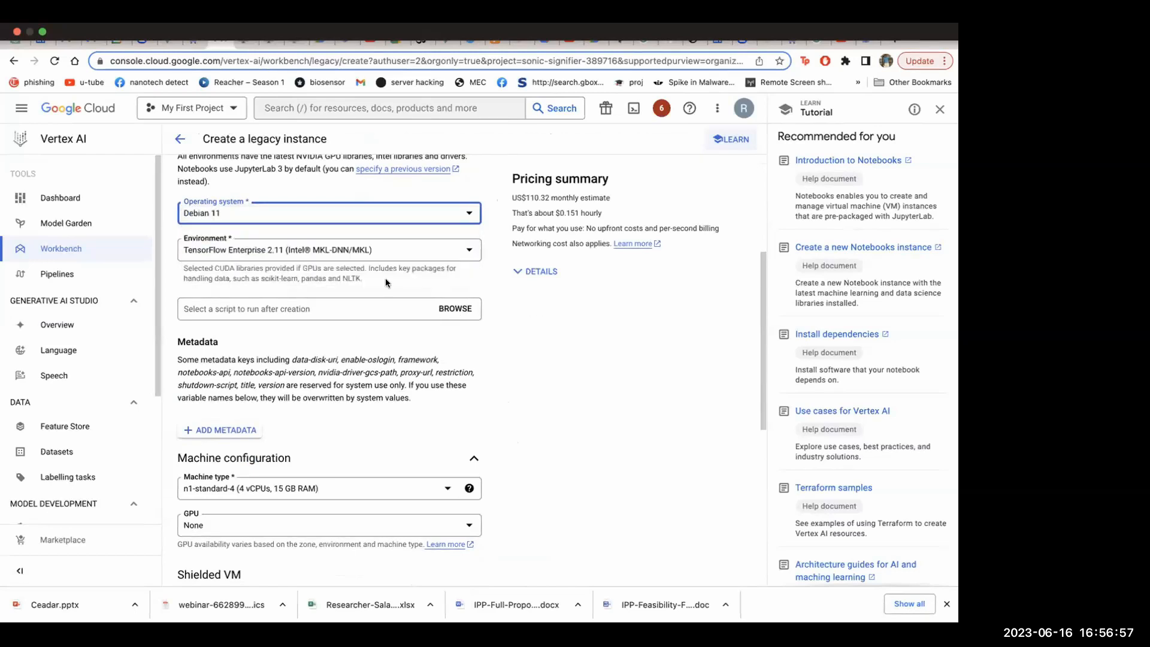
{"action": "left_click", "coordinate": [368, 251]}
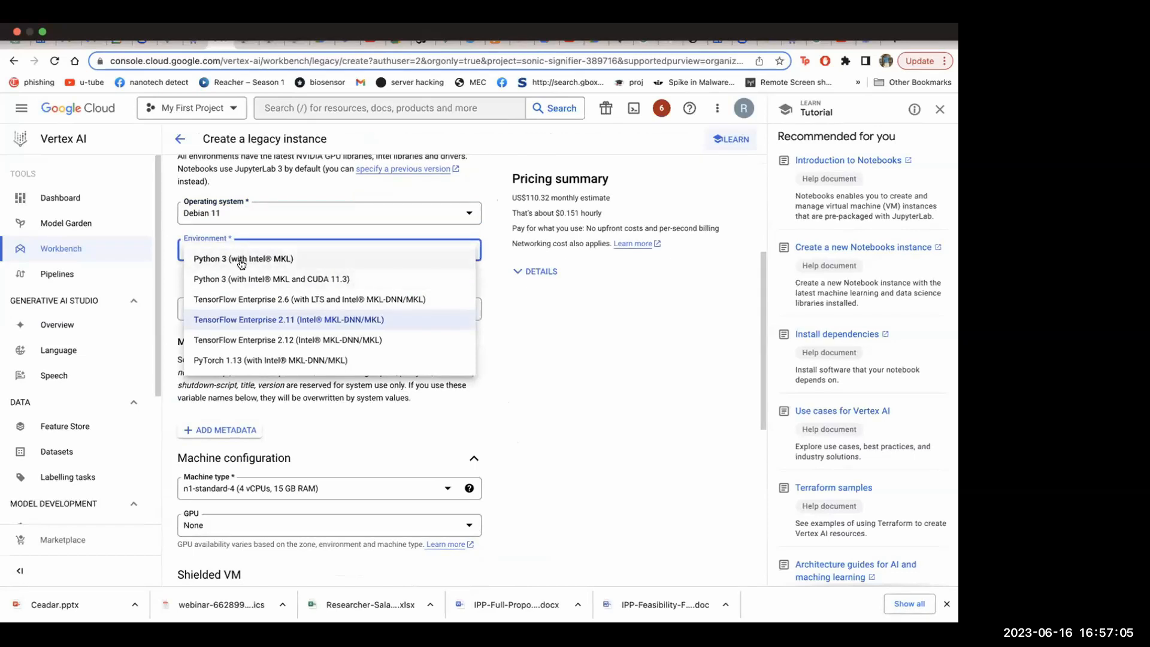
{"action": "left_click", "coordinate": [502, 341]}
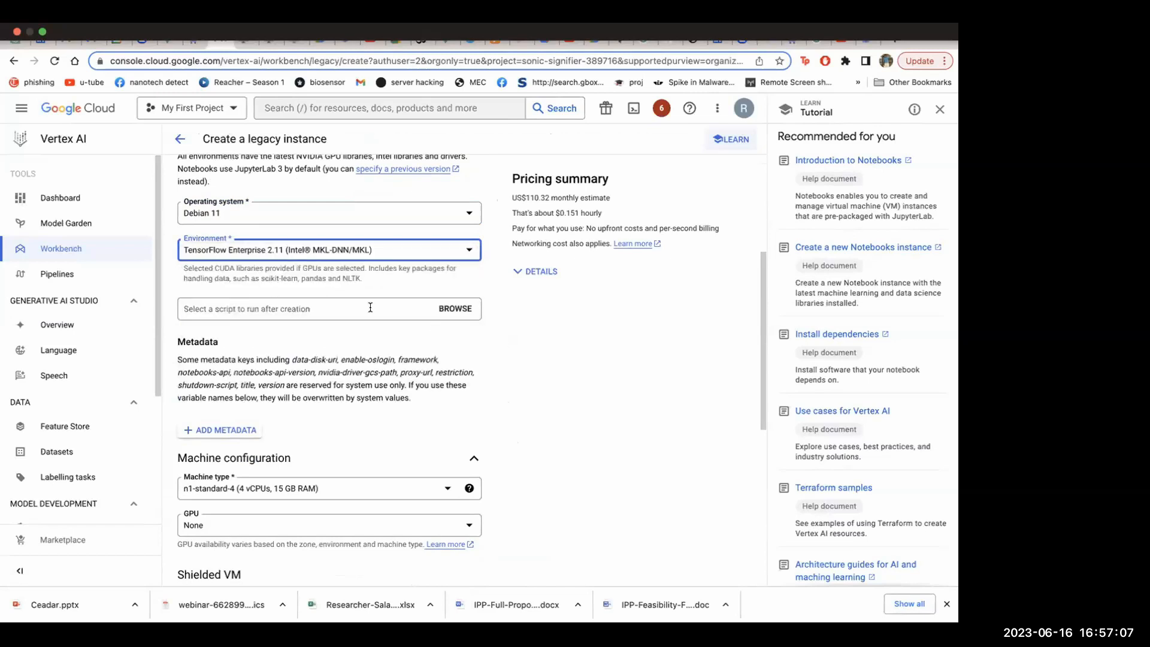
Examine the notebook's machine type series, including A2 highgpu, and the GPU choices without changing them
{"action": "scroll", "coordinate": [371, 307], "scroll_direction": "down", "scroll_amount": 3}
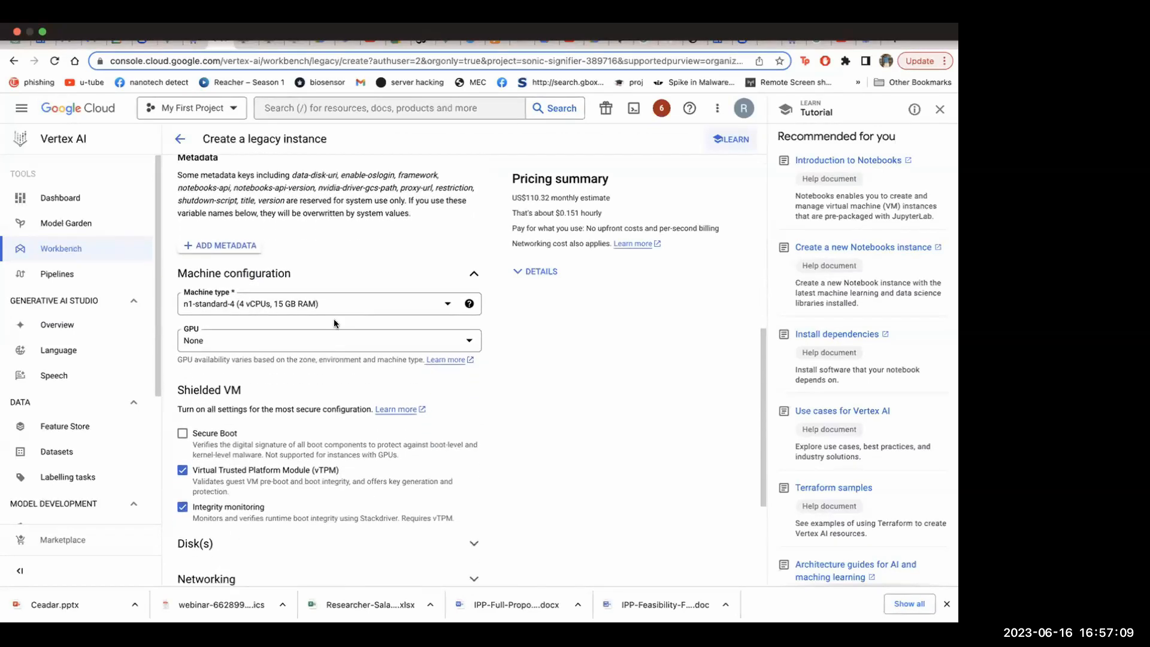
{"action": "left_click", "coordinate": [357, 263]}
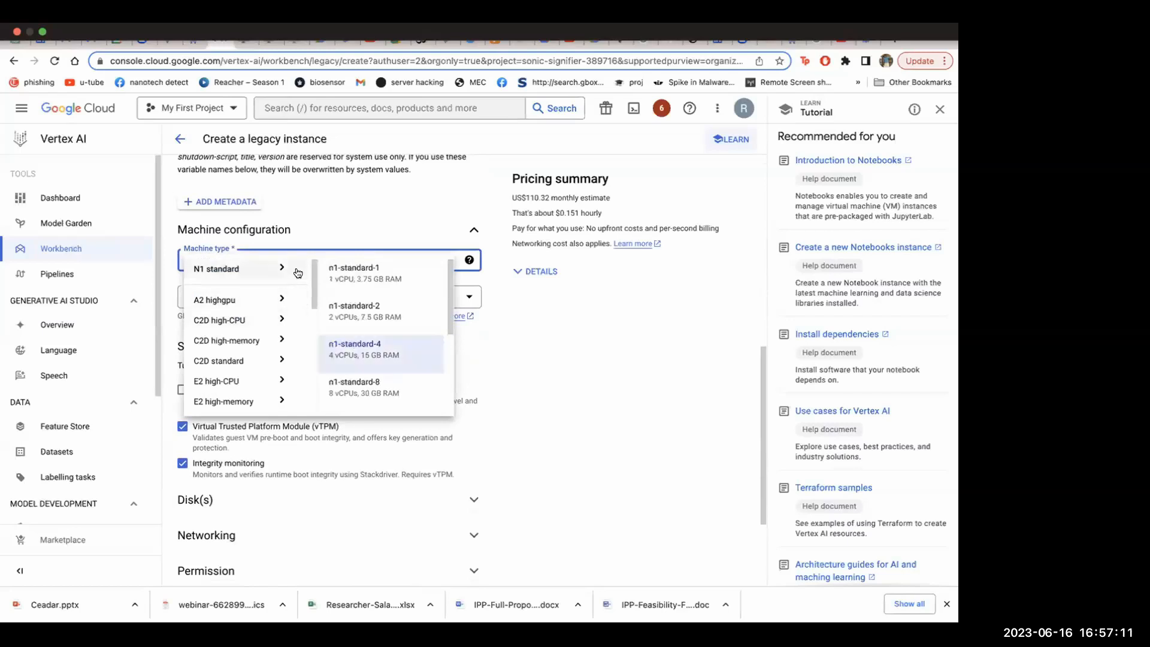
{"action": "mouse_move", "coordinate": [259, 309]}
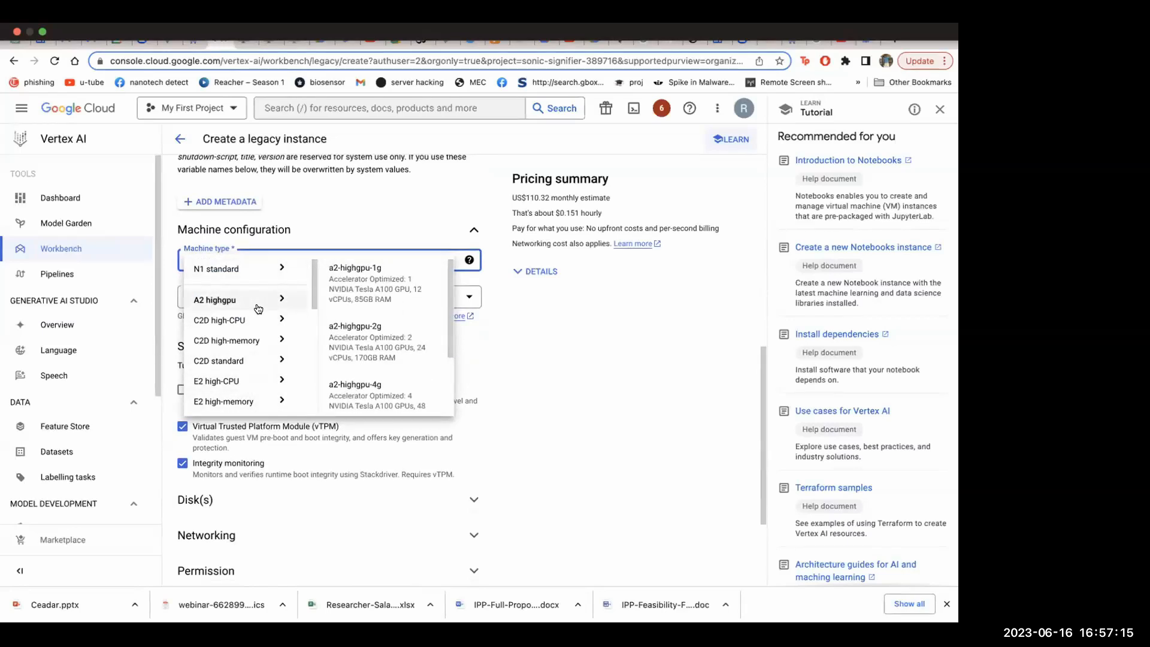
{"action": "left_click", "coordinate": [551, 343]}
{"action": "left_click", "coordinate": [318, 301]}
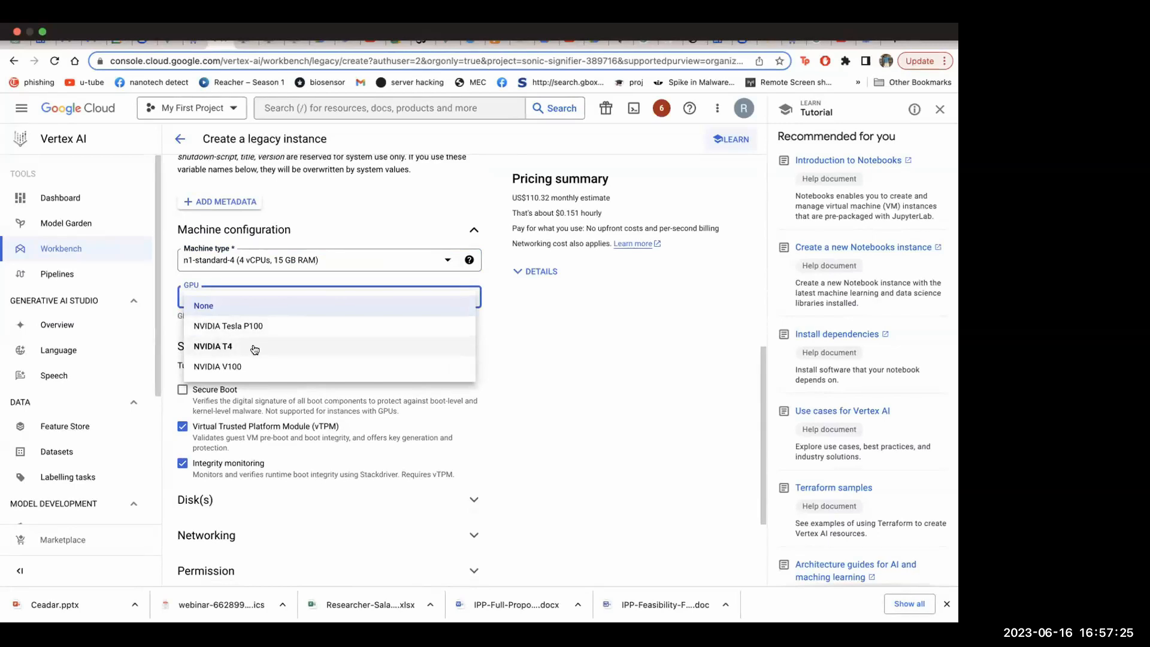
{"action": "left_click", "coordinate": [530, 355]}
Add one NVIDIA Tesla P100 GPU to the new notebook and enable automatic NVIDIA GPU driver installation
{"action": "scroll", "coordinate": [455, 375], "scroll_direction": "down", "scroll_amount": 2}
{"action": "scroll", "coordinate": [454, 372], "scroll_direction": "up", "scroll_amount": 2}
{"action": "scroll", "coordinate": [422, 365], "scroll_direction": "down", "scroll_amount": 2}
{"action": "scroll", "coordinate": [421, 365], "scroll_direction": "down", "scroll_amount": 1}
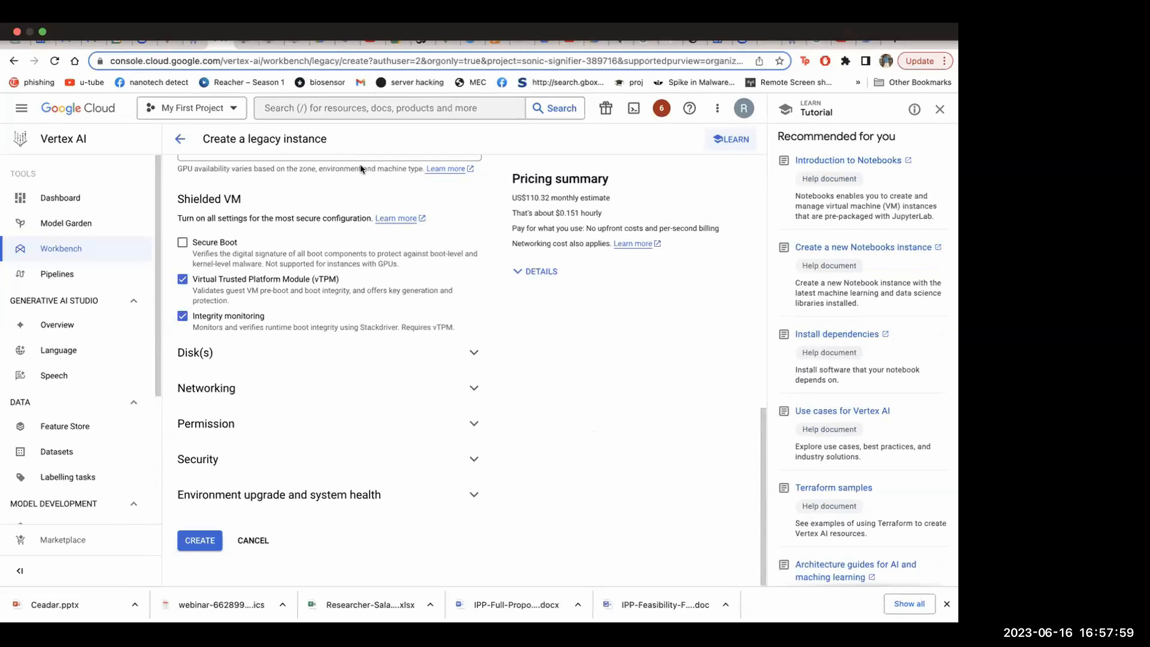
{"action": "scroll", "coordinate": [347, 271], "scroll_direction": "up", "scroll_amount": 5}
{"action": "left_click", "coordinate": [362, 411]}
{"action": "left_click", "coordinate": [256, 440]}
{"action": "scroll", "coordinate": [275, 452], "scroll_direction": "down", "scroll_amount": 2}
{"action": "left_click", "coordinate": [425, 347]}
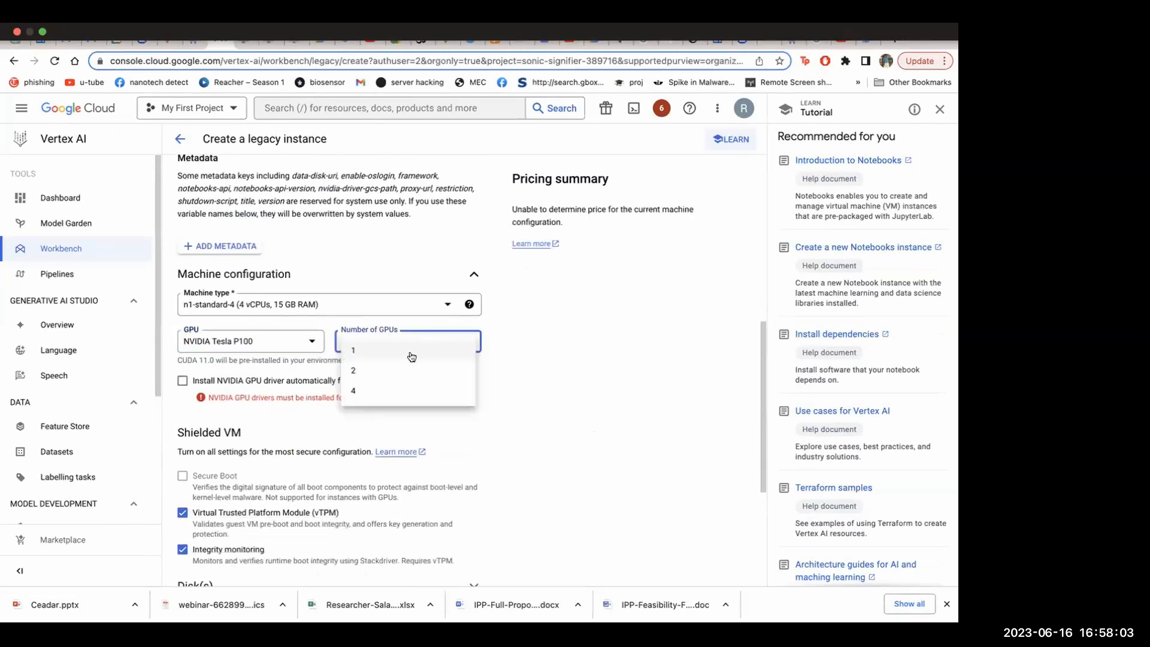
{"action": "left_click", "coordinate": [394, 347]}
{"action": "left_click", "coordinate": [350, 381]}
Check the monthly and hourly price estimates, try to create the legacy instance and dismiss the notification
{"action": "scroll", "coordinate": [387, 412], "scroll_direction": "down", "scroll_amount": 5}
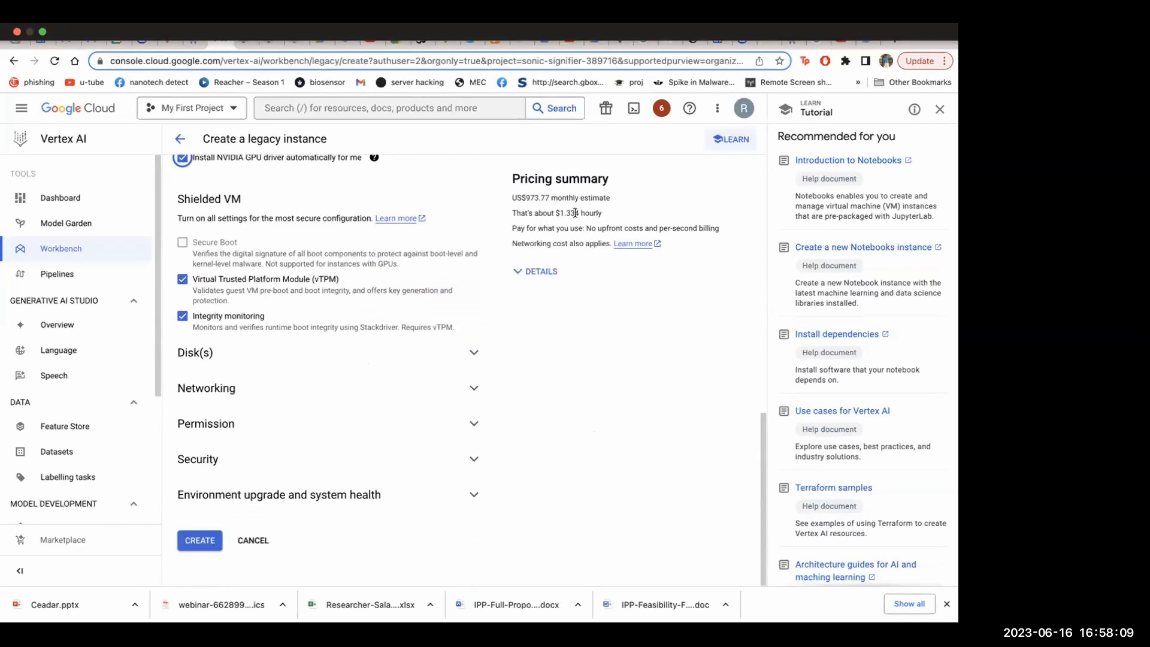
{"action": "left_click_drag", "start_coordinate": [524, 198], "coordinate": [556, 196]}
{"action": "left_click_drag", "start_coordinate": [556, 195], "coordinate": [577, 213]}
{"action": "left_click", "coordinate": [198, 540]}
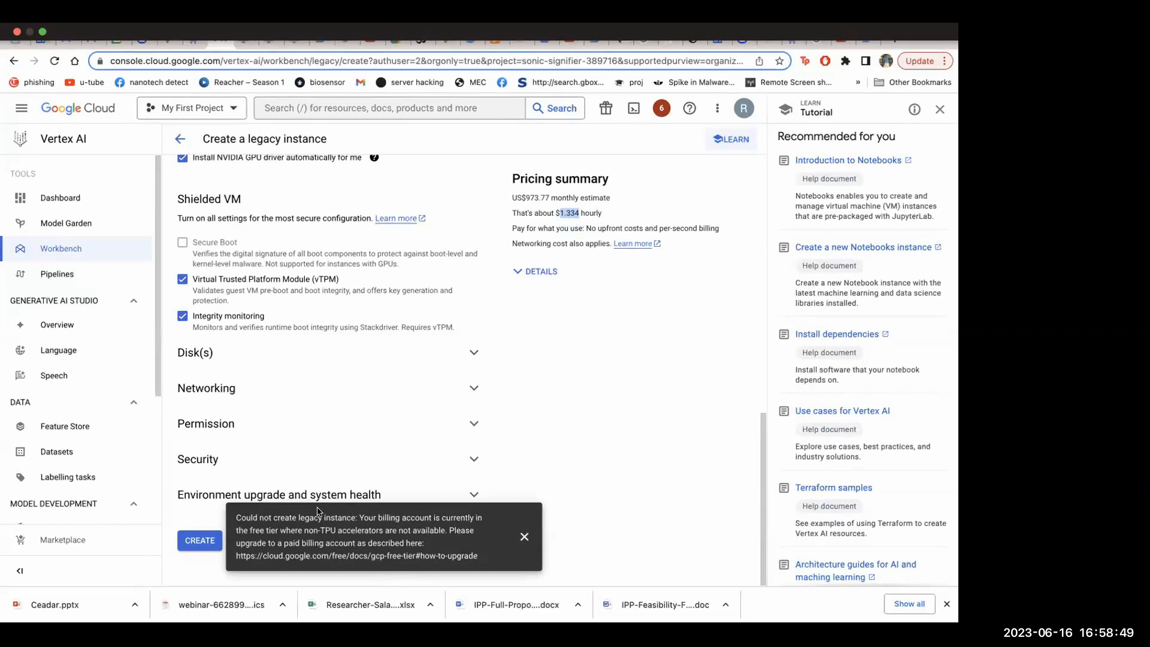
{"action": "left_click", "coordinate": [525, 536]}
Change the notebook's machine type to n1-standard-2 with 2 vCPUs and 7.5 GB RAM, and set the GPU to None
{"action": "scroll", "coordinate": [392, 326], "scroll_direction": "up", "scroll_amount": 4}
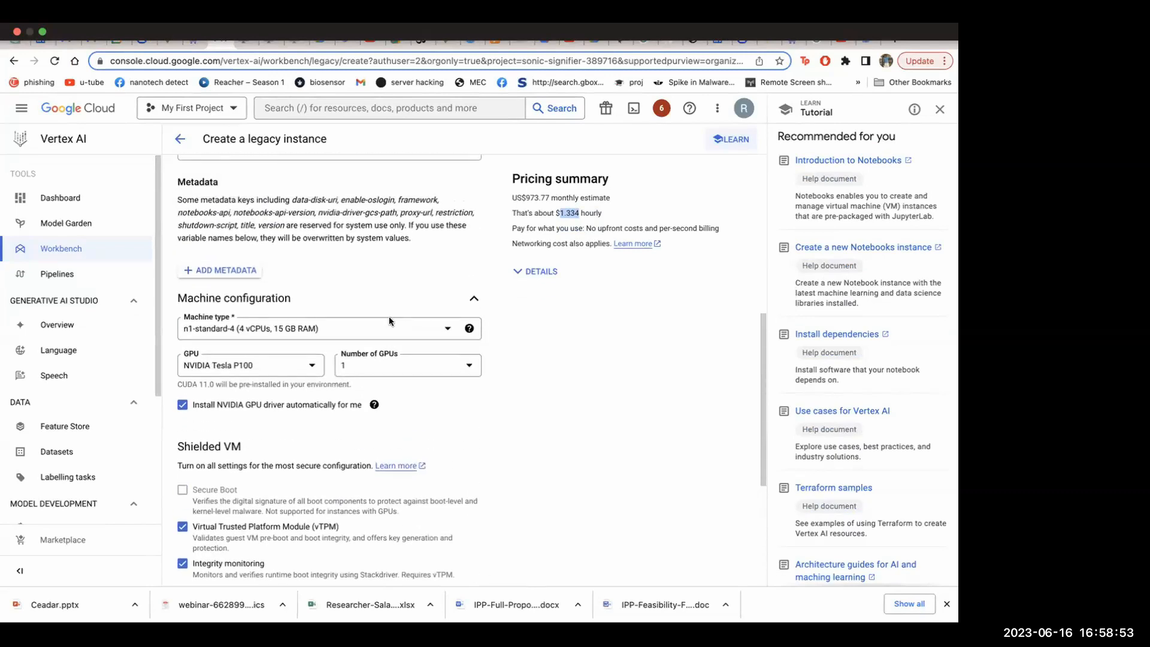
{"action": "left_click", "coordinate": [381, 329]}
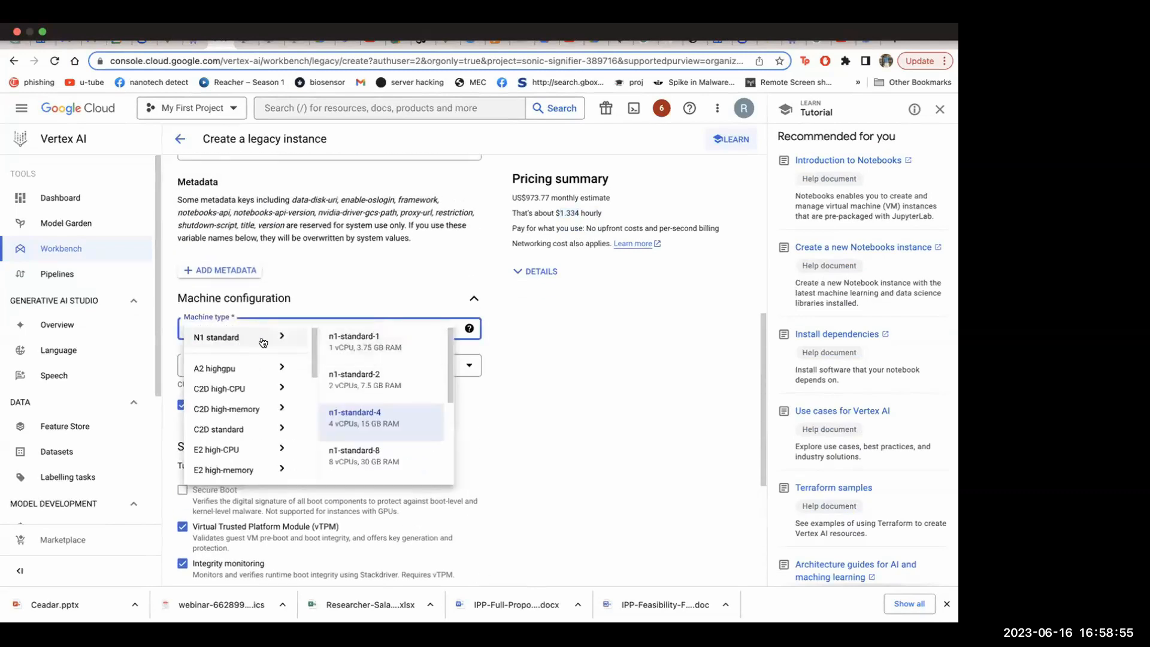
{"action": "left_click", "coordinate": [387, 382]}
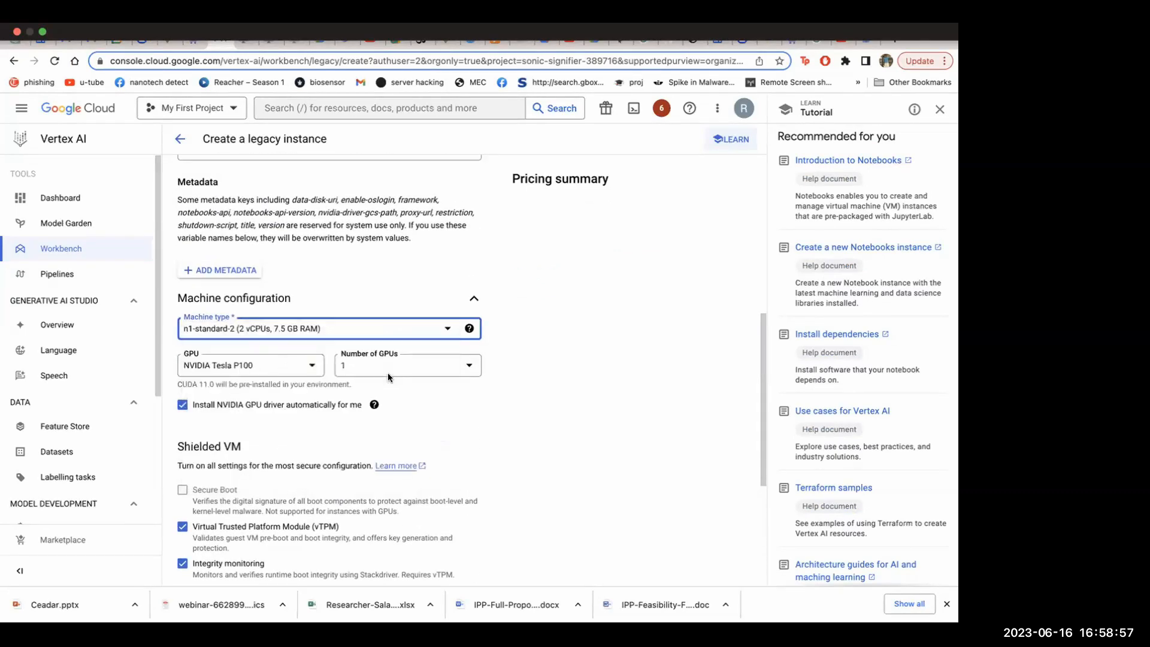
{"action": "left_click", "coordinate": [270, 363]}
{"action": "left_click", "coordinate": [275, 373]}
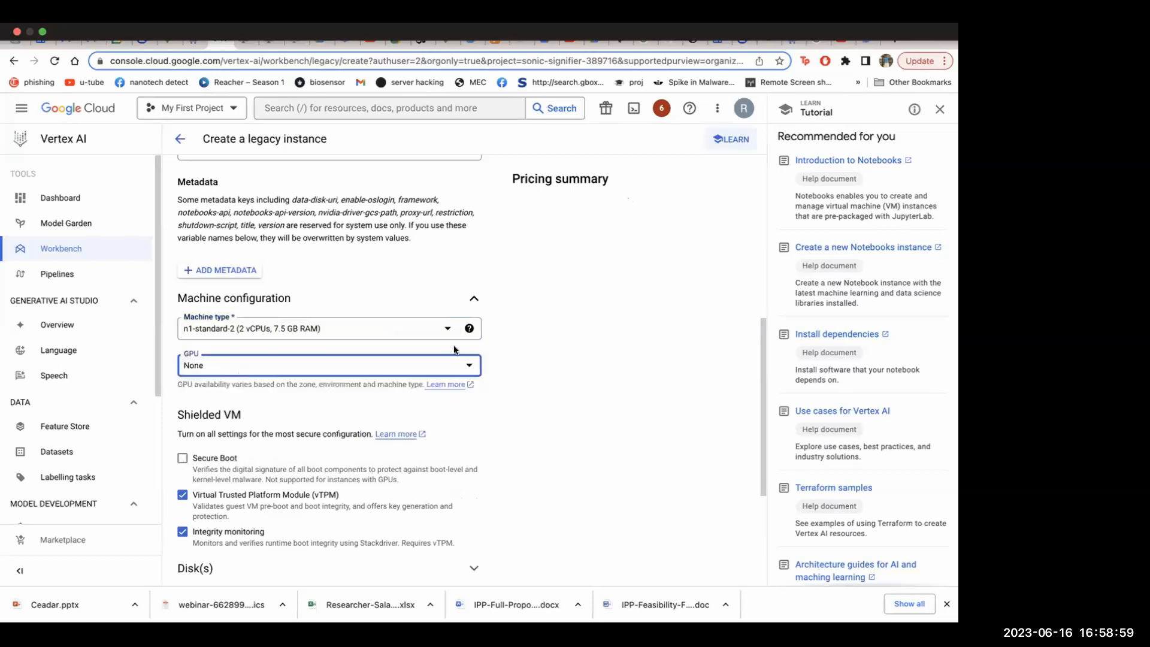
Enable Secure Boot in the notebook's Shielded VM settings
{"action": "scroll", "coordinate": [289, 417], "scroll_direction": "down", "scroll_amount": 3}
{"action": "left_click", "coordinate": [182, 276]}
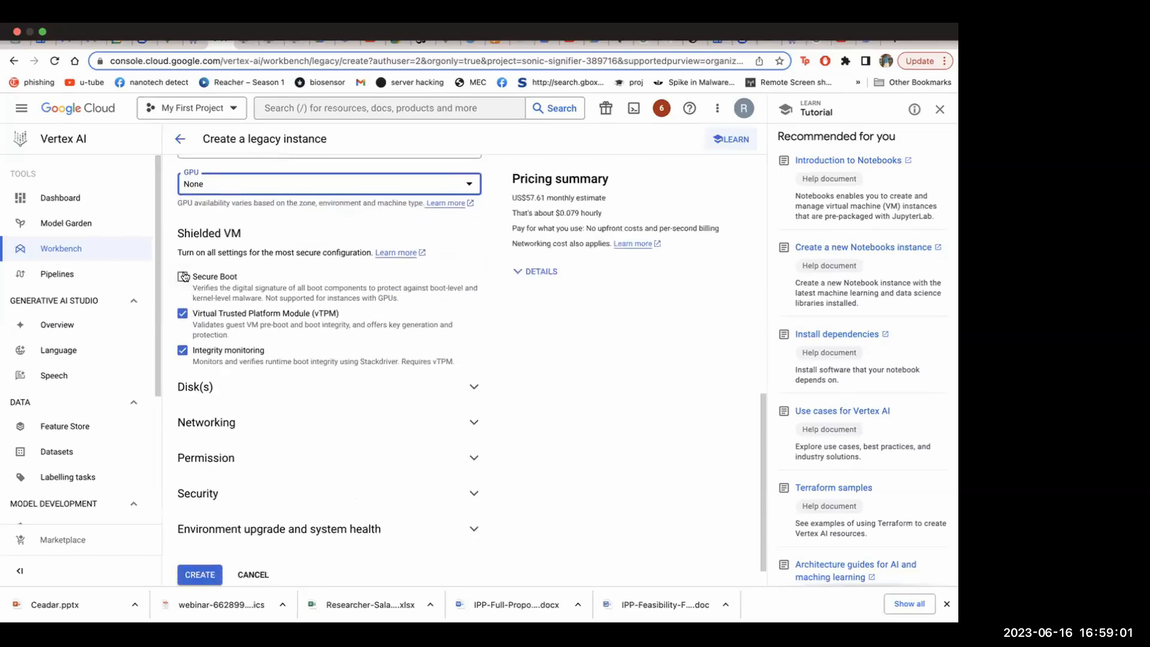
{"action": "scroll", "coordinate": [291, 338], "scroll_direction": "down", "scroll_amount": 1}
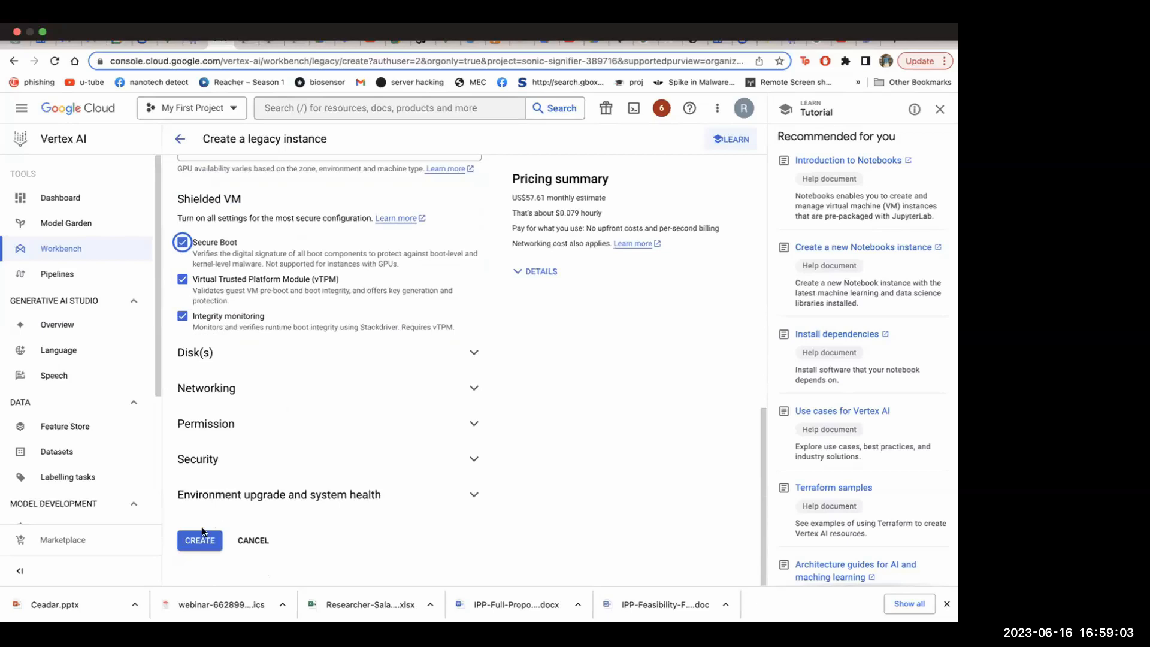
Set the boot disk to a 200 GB SSD Persistent Disk and create the legacy instance
{"action": "left_click", "coordinate": [274, 354]}
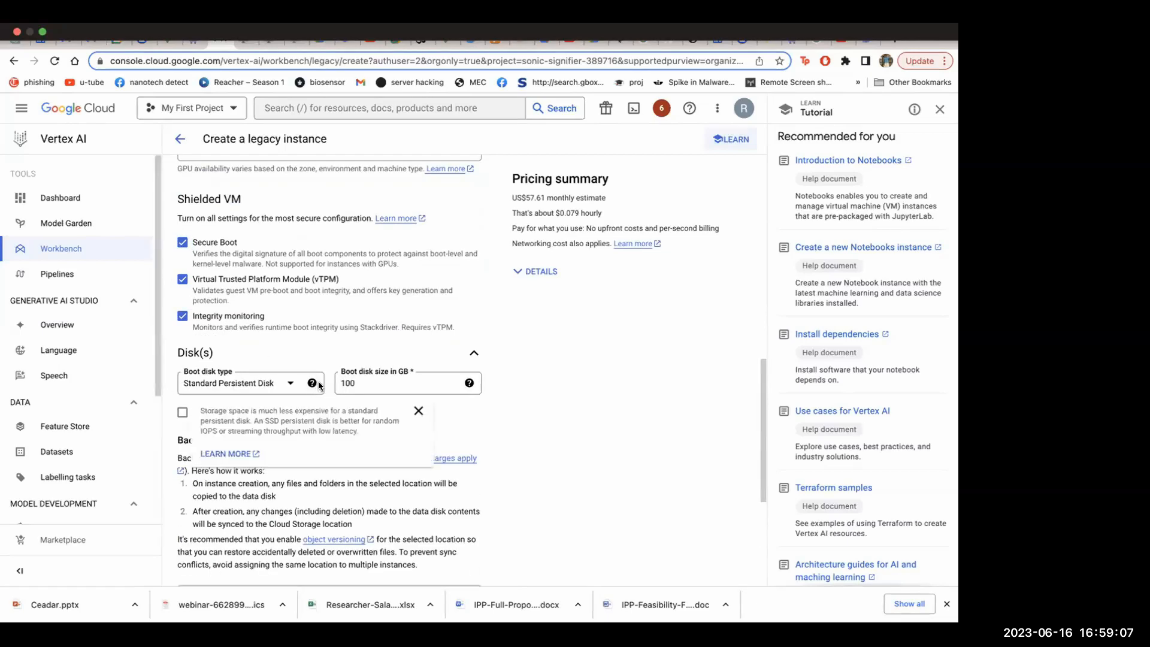
{"action": "left_click", "coordinate": [293, 383]}
{"action": "left_click", "coordinate": [205, 453]}
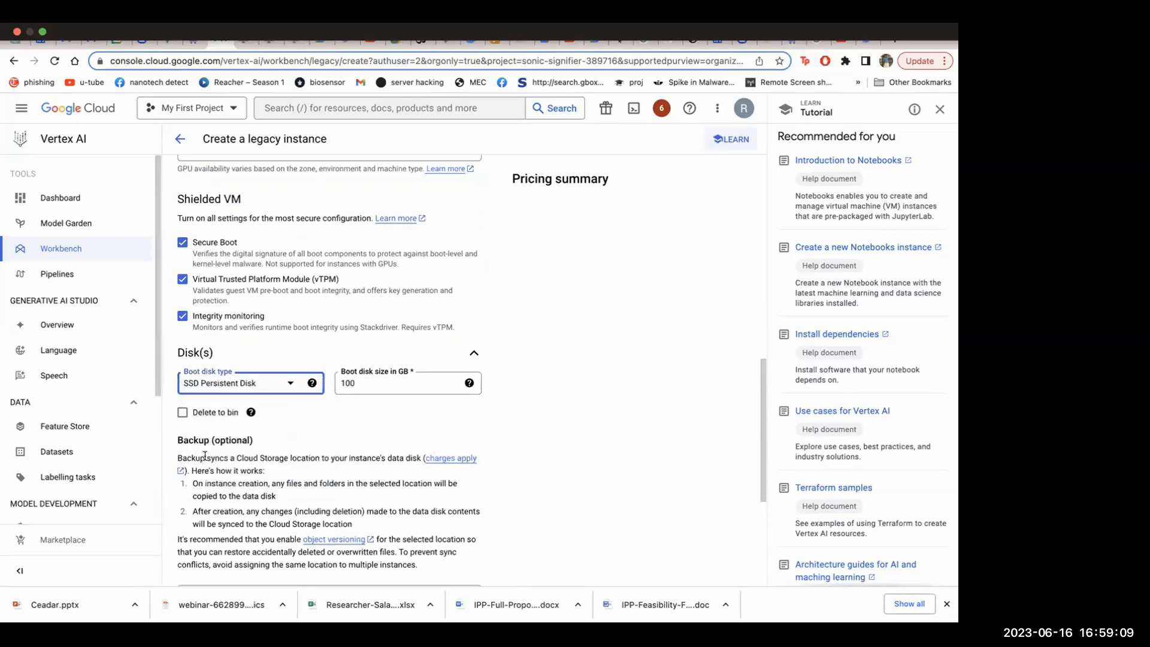
{"action": "left_click", "coordinate": [396, 376]}
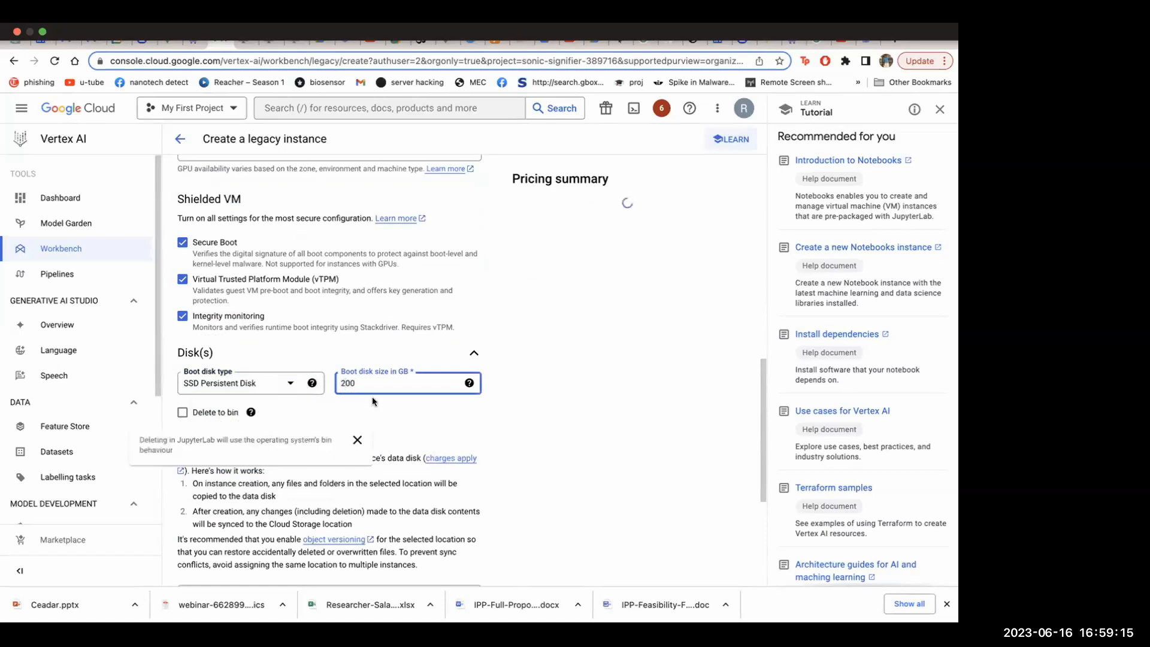
{"action": "scroll", "coordinate": [386, 403], "scroll_direction": "down", "scroll_amount": 4}
{"action": "left_click", "coordinate": [195, 543]}
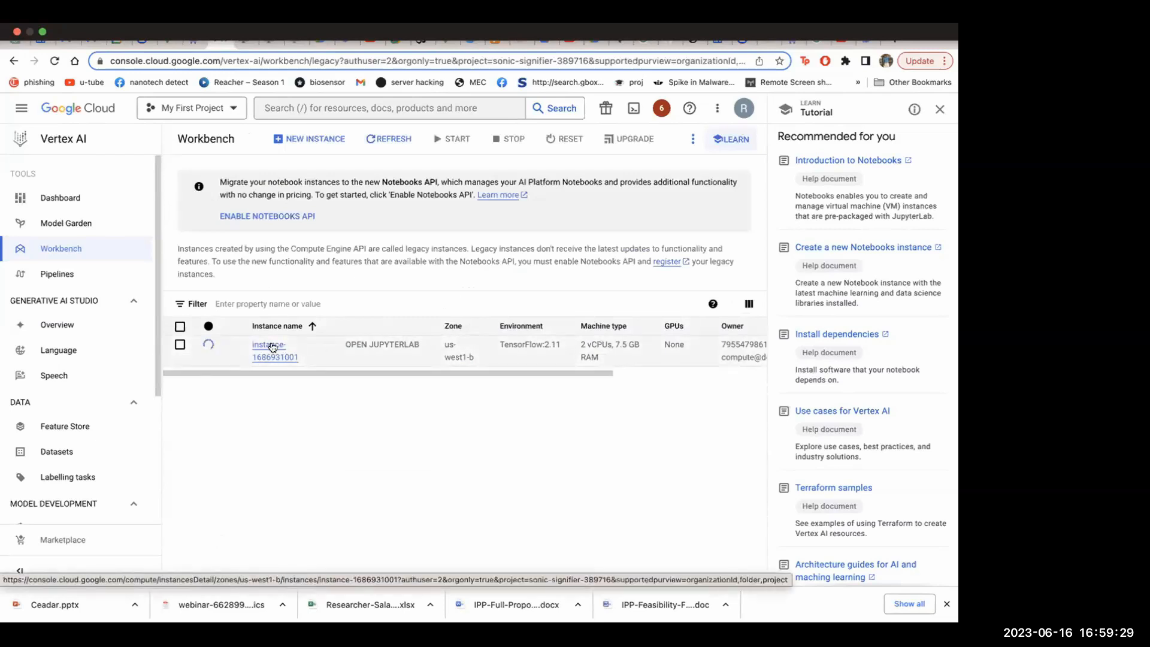
Open the new notebook instance's details and review its basic information, networking, storage and security sections
{"action": "left_click", "coordinate": [271, 347]}
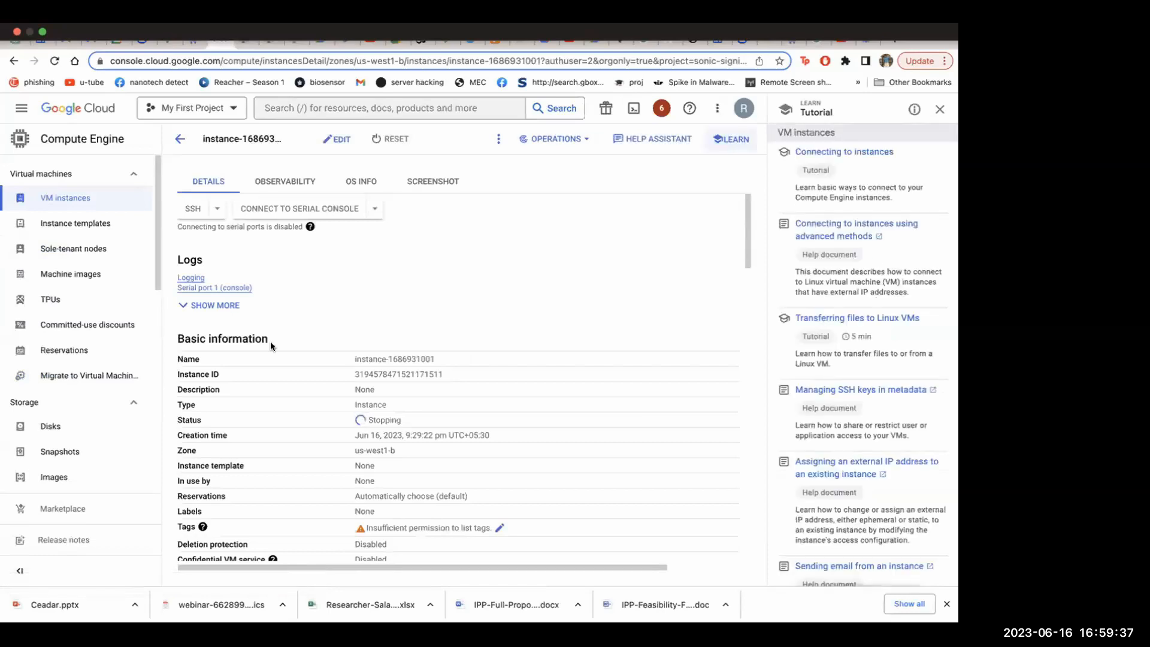
{"action": "scroll", "coordinate": [271, 346], "scroll_direction": "down", "scroll_amount": 10}
{"action": "scroll", "coordinate": [271, 345], "scroll_direction": "down", "scroll_amount": 10}
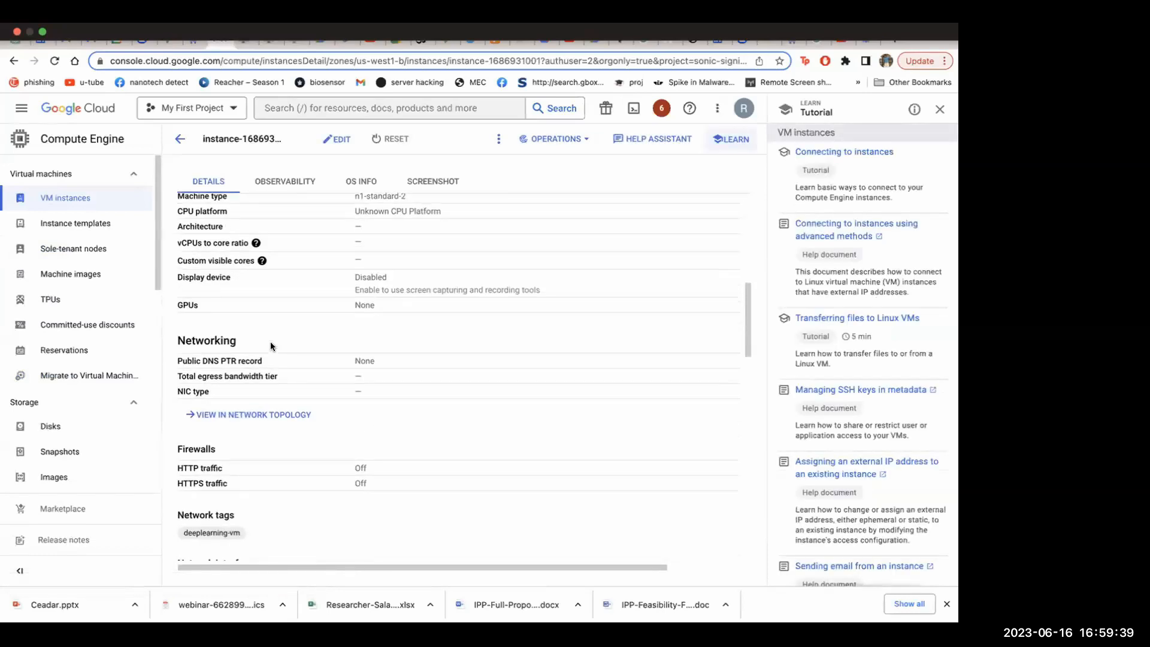
{"action": "scroll", "coordinate": [271, 345], "scroll_direction": "down", "scroll_amount": 5}
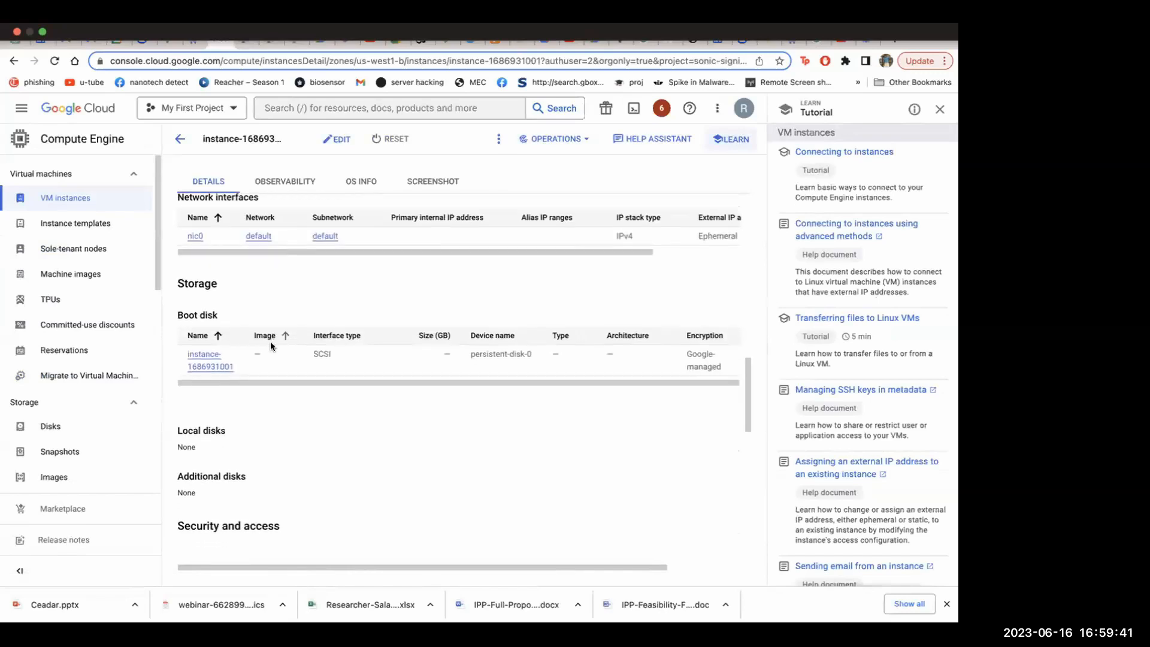
{"action": "scroll", "coordinate": [271, 346], "scroll_direction": "down", "scroll_amount": 5}
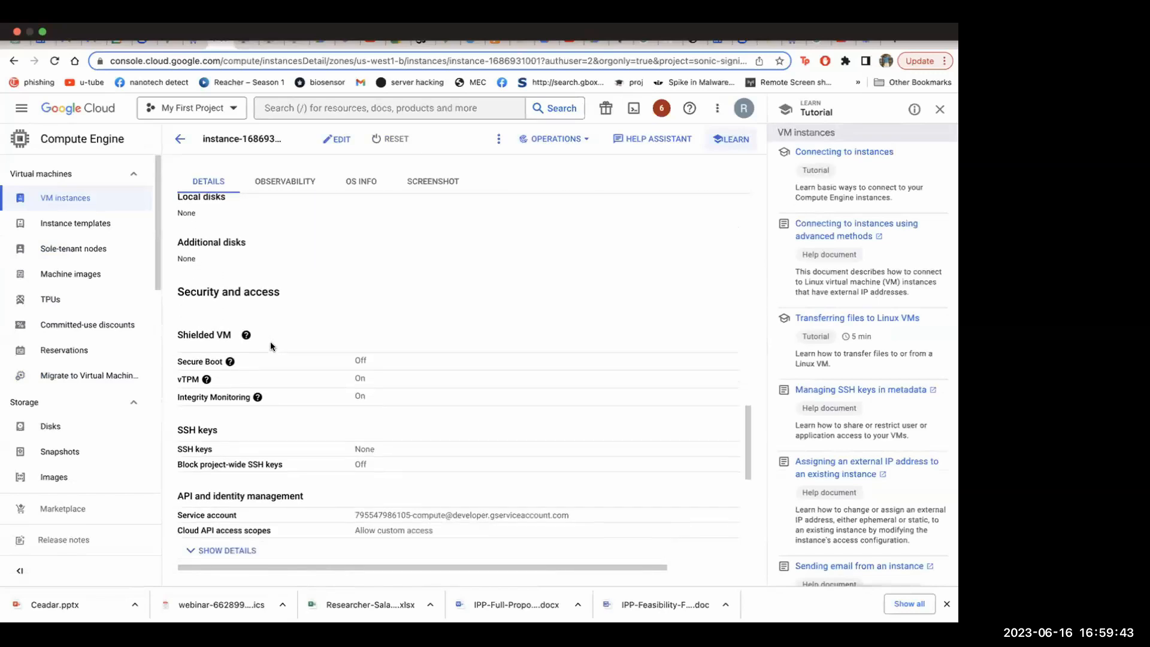
{"action": "scroll", "coordinate": [271, 342], "scroll_direction": "up", "scroll_amount": 10}
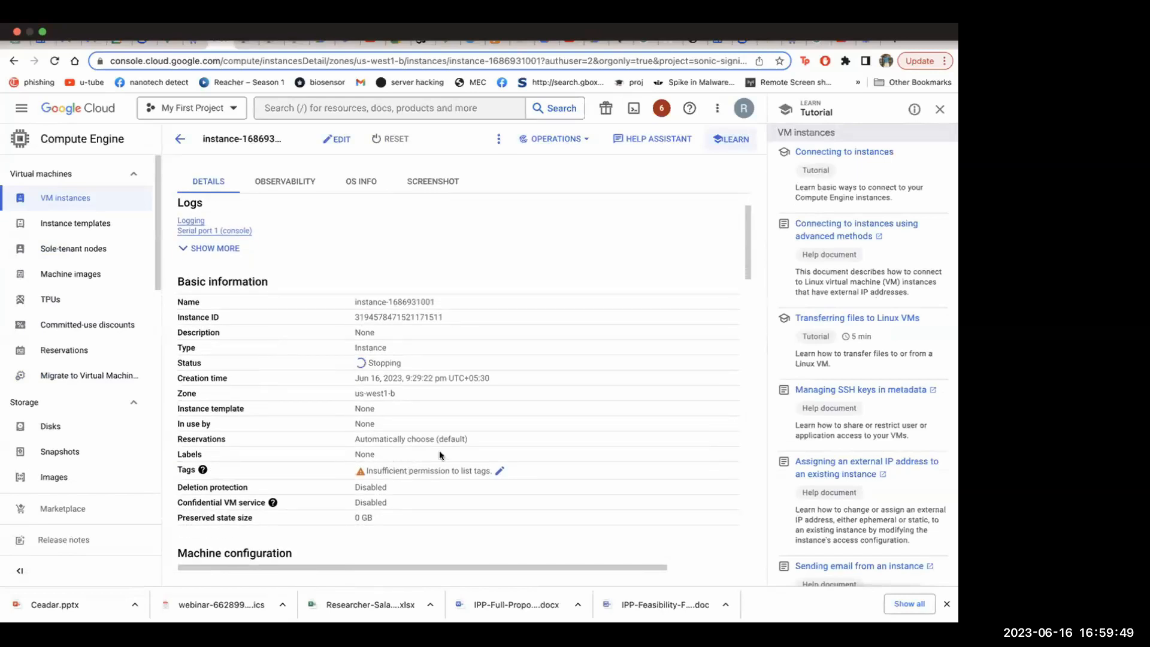
Expand the instance's serial port logs list and examine its machine configuration, firewalls, network interfaces and boot disk
{"action": "left_click", "coordinate": [213, 248]}
{"action": "scroll", "coordinate": [297, 306], "scroll_direction": "down", "scroll_amount": 5}
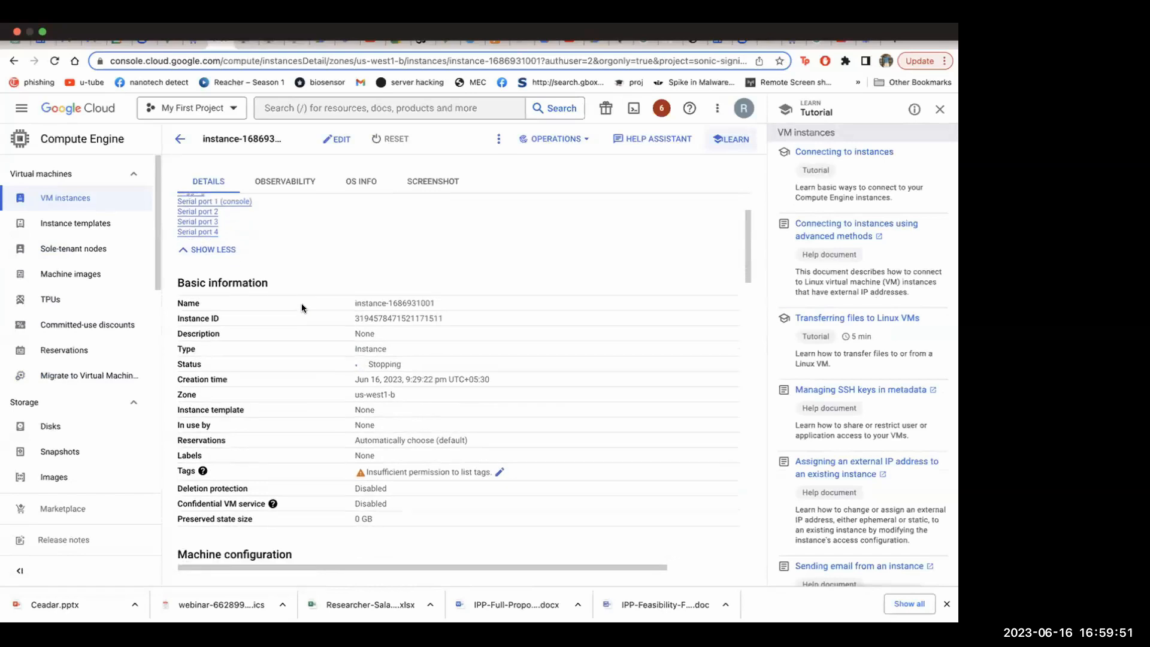
{"action": "scroll", "coordinate": [302, 308], "scroll_direction": "down", "scroll_amount": 3}
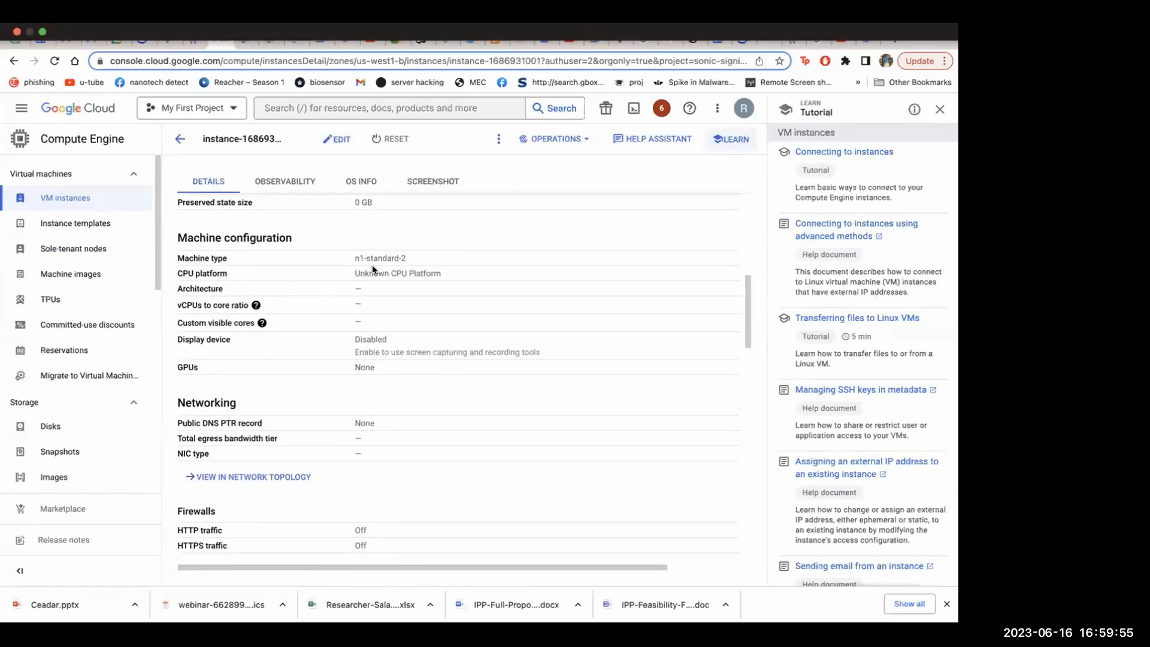
{"action": "scroll", "coordinate": [370, 333], "scroll_direction": "down", "scroll_amount": 3}
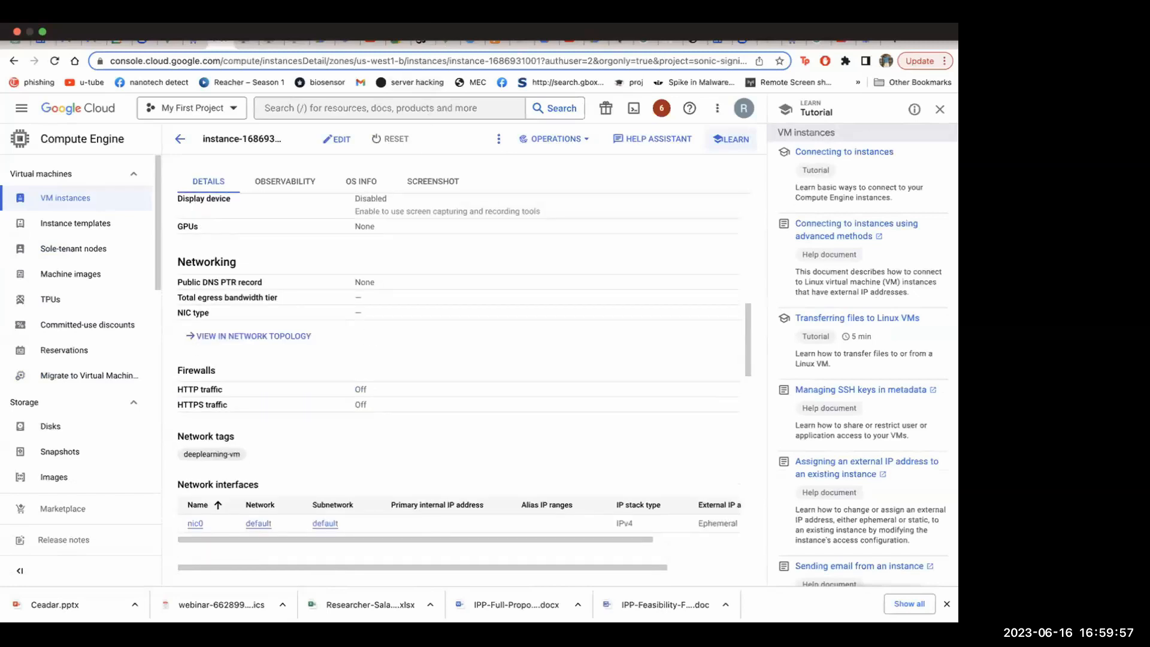
{"action": "scroll", "coordinate": [457, 299], "scroll_direction": "down", "scroll_amount": 5}
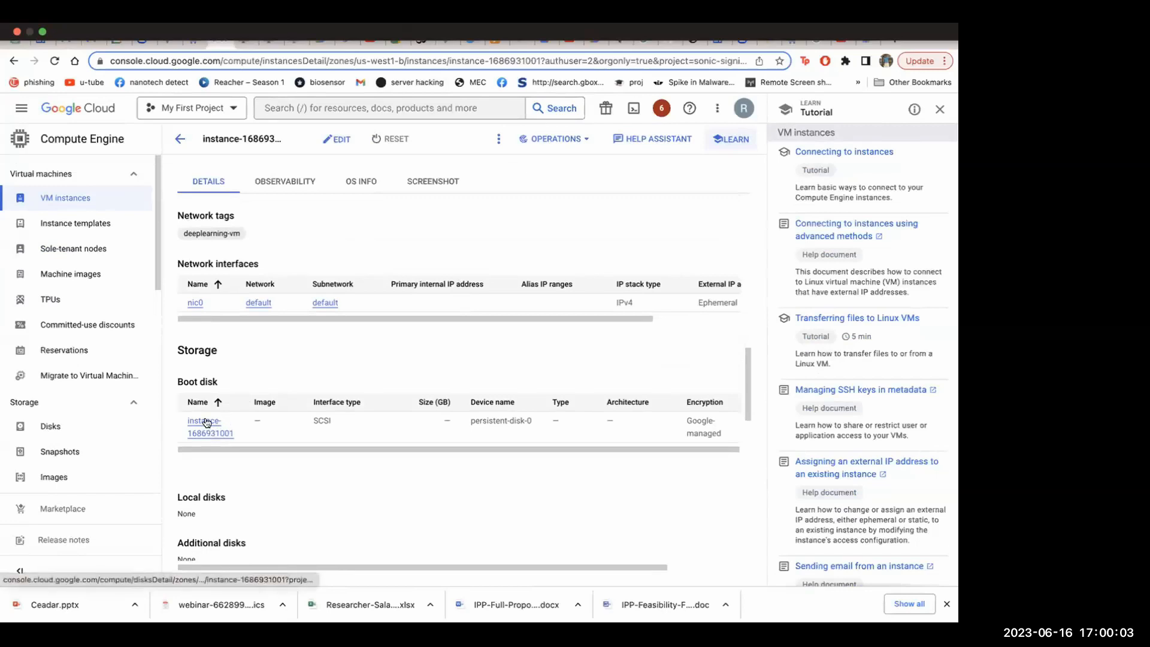
Try to open the instance's boot disk details, retry the request and reload the instance page from the error link
{"action": "left_click", "coordinate": [207, 423]}
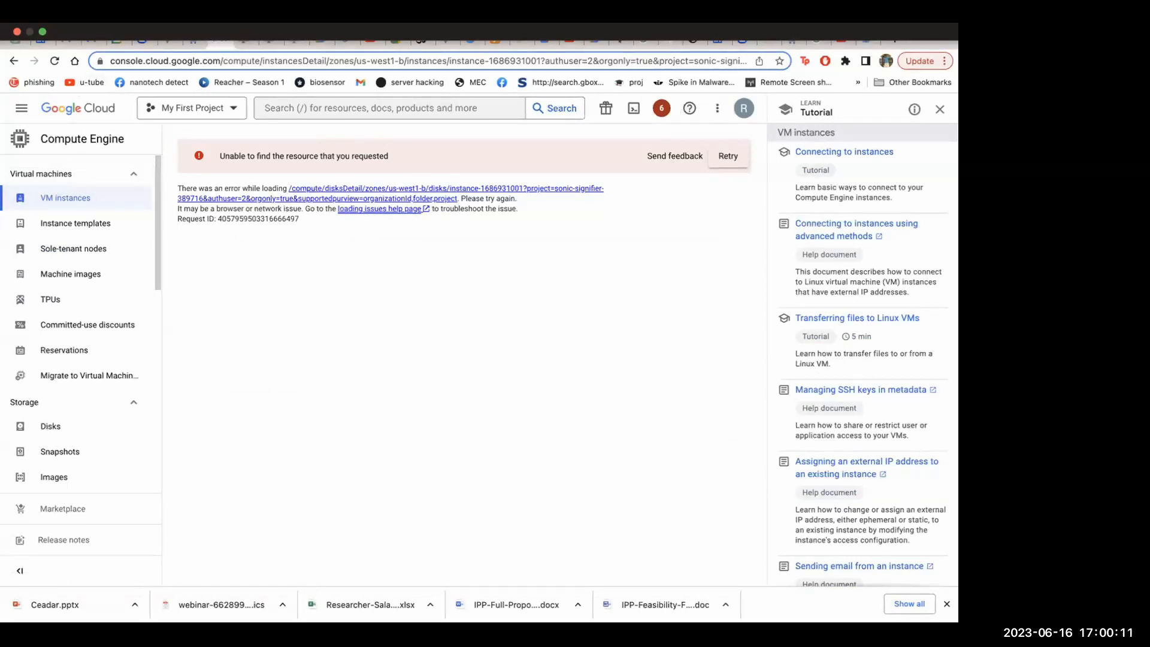
{"action": "mouse_move", "coordinate": [175, 34]}
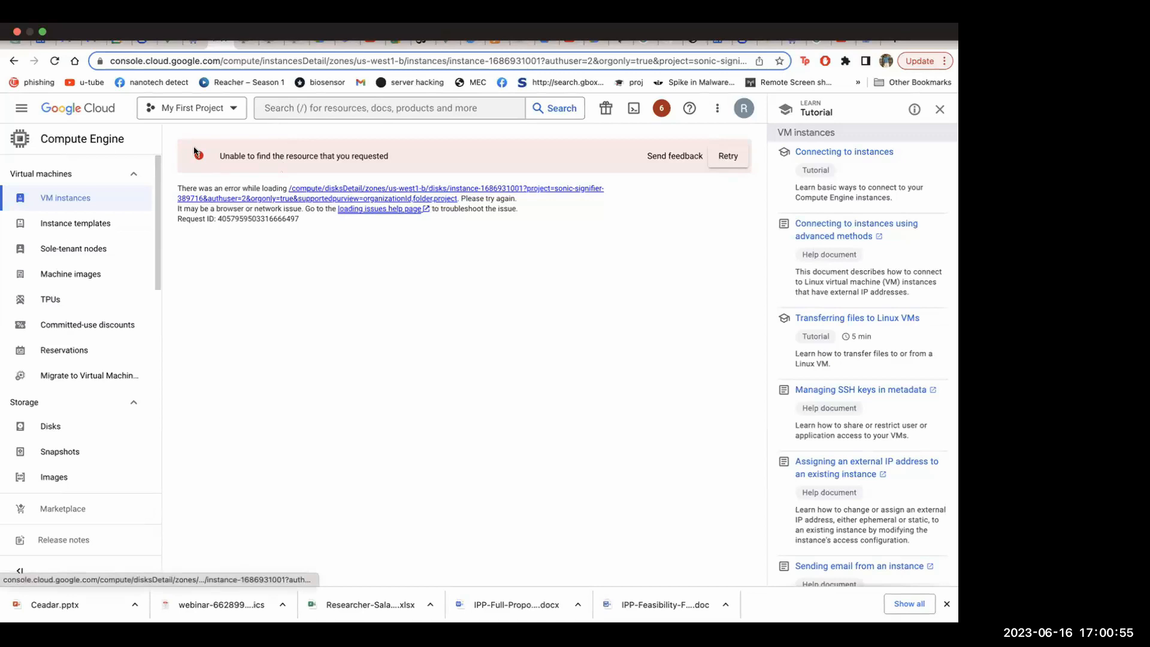
{"action": "left_click", "coordinate": [727, 156]}
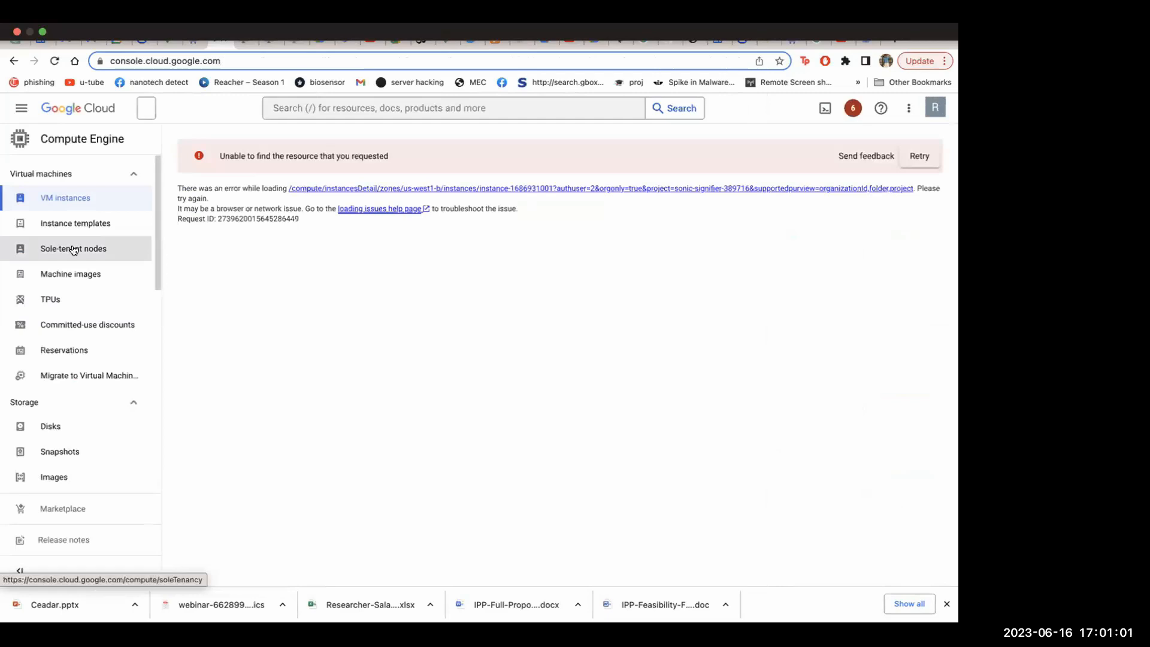
{"action": "left_click", "coordinate": [359, 189]}
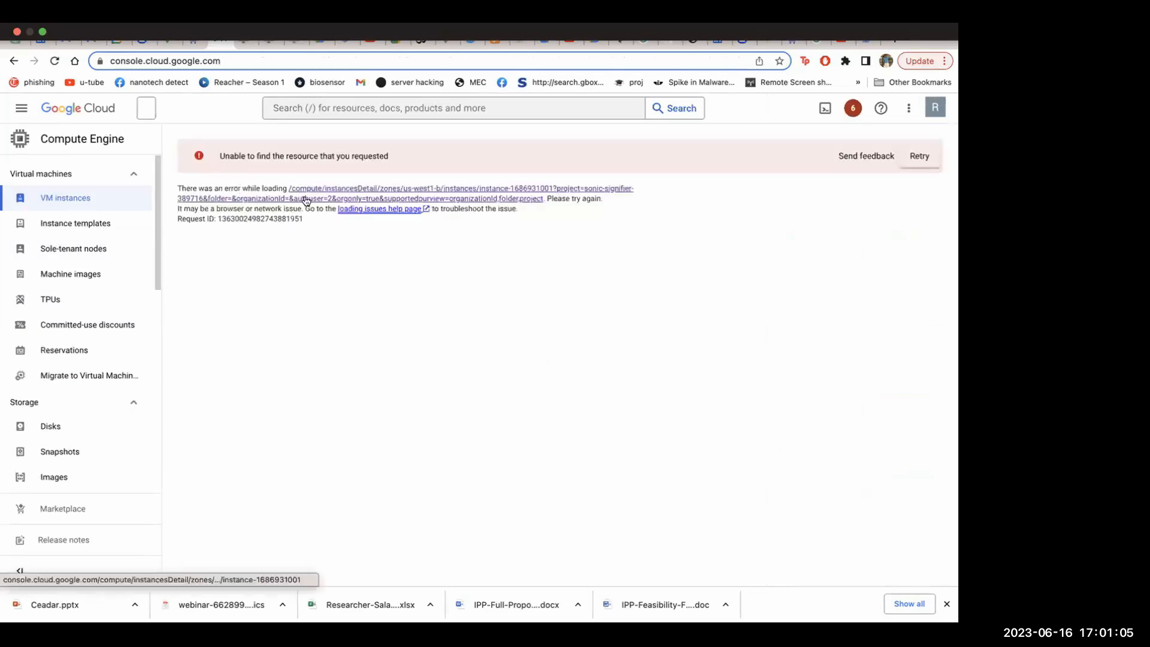
Return to the Welcome page and open the full list of Google Cloud products
{"action": "left_click", "coordinate": [12, 61]}
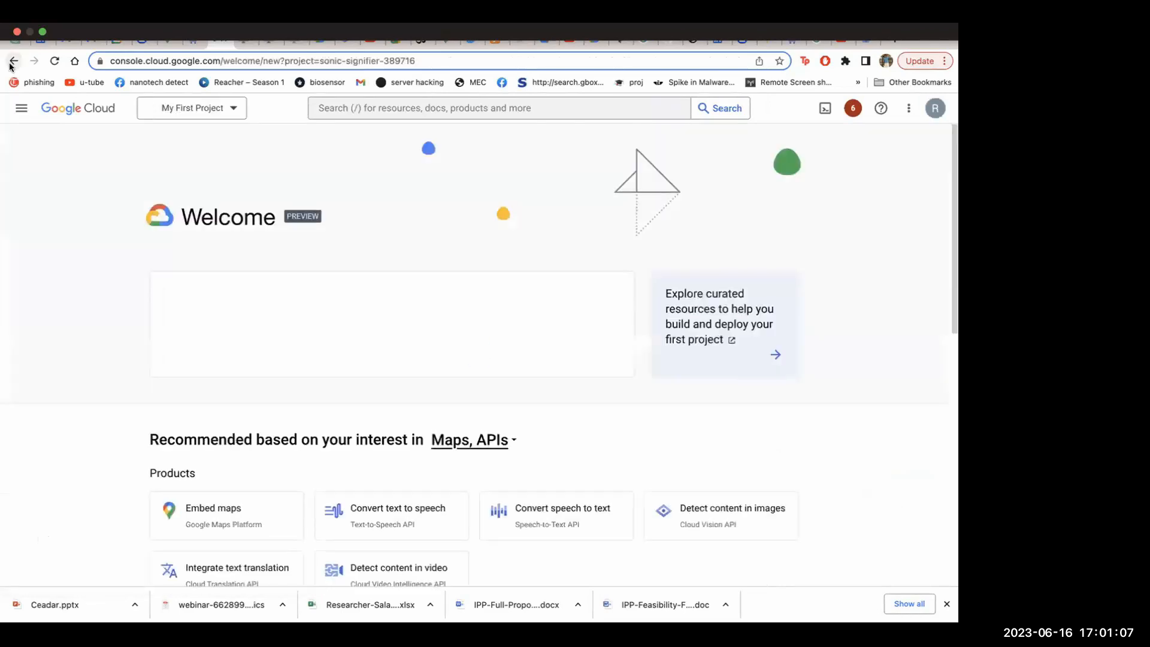
{"action": "left_click", "coordinate": [23, 109]}
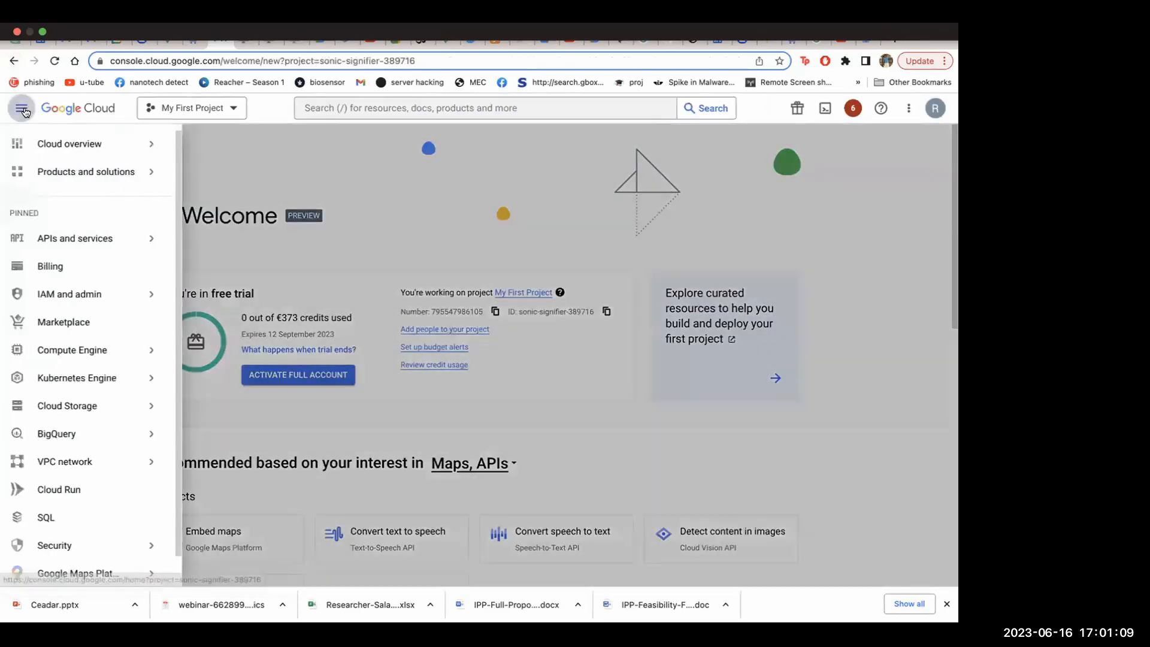
{"action": "mouse_move", "coordinate": [137, 172]}
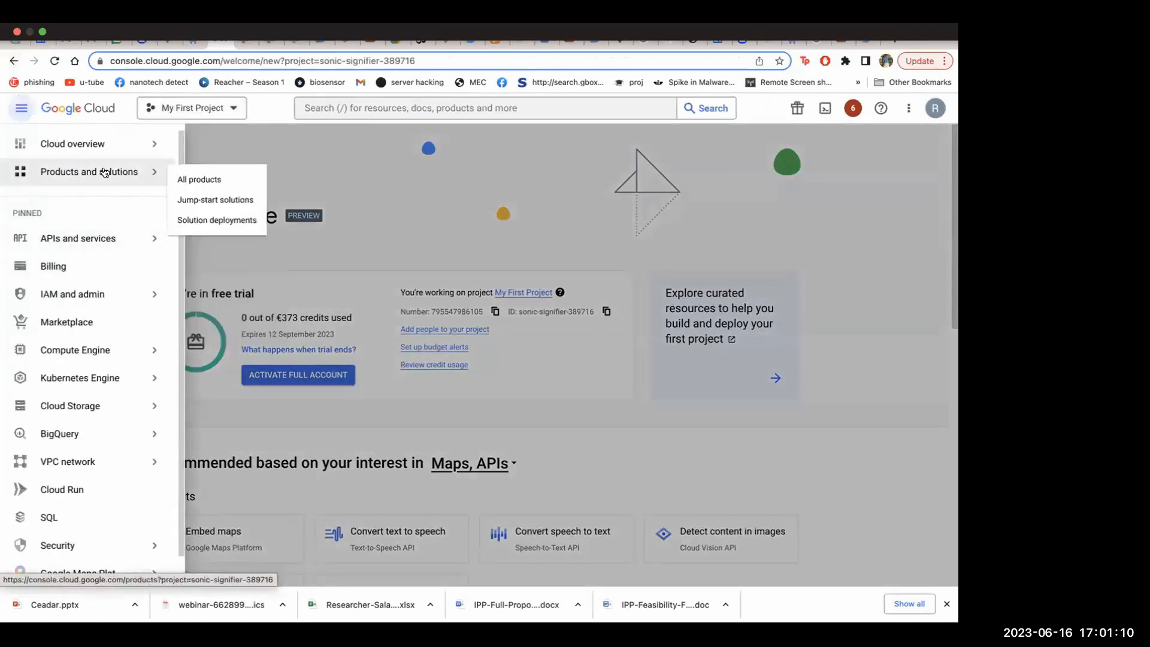
{"action": "left_click", "coordinate": [203, 178]}
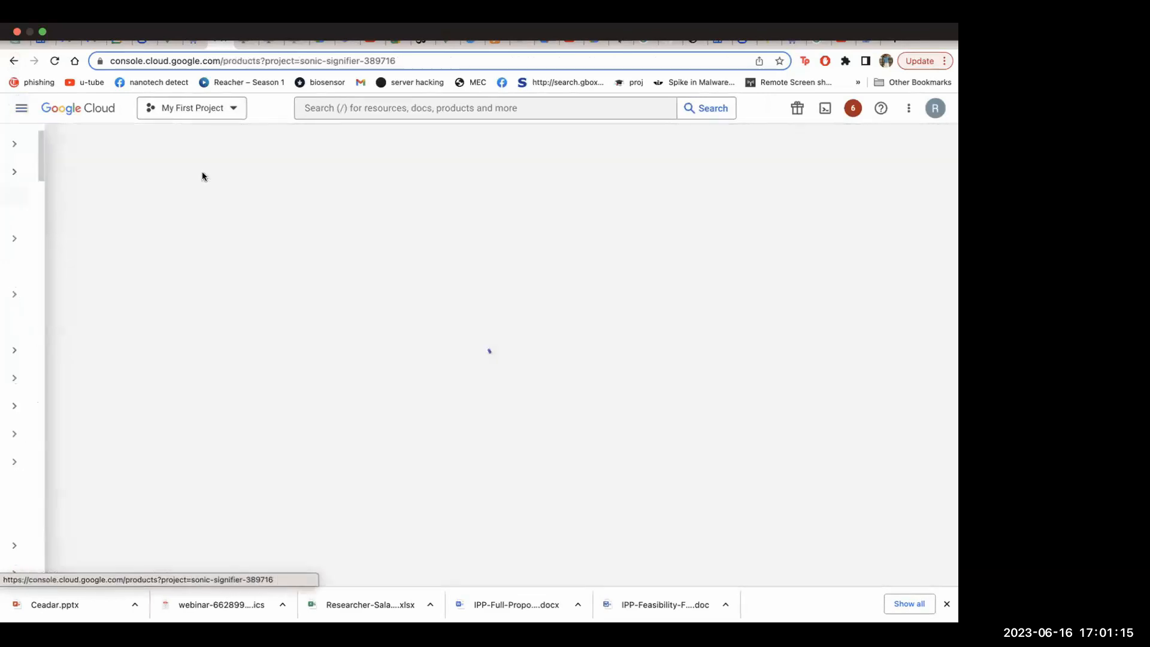
Find Vertex AI in the product catalogue and open its dashboard
{"action": "scroll", "coordinate": [425, 436], "scroll_direction": "down", "scroll_amount": 20}
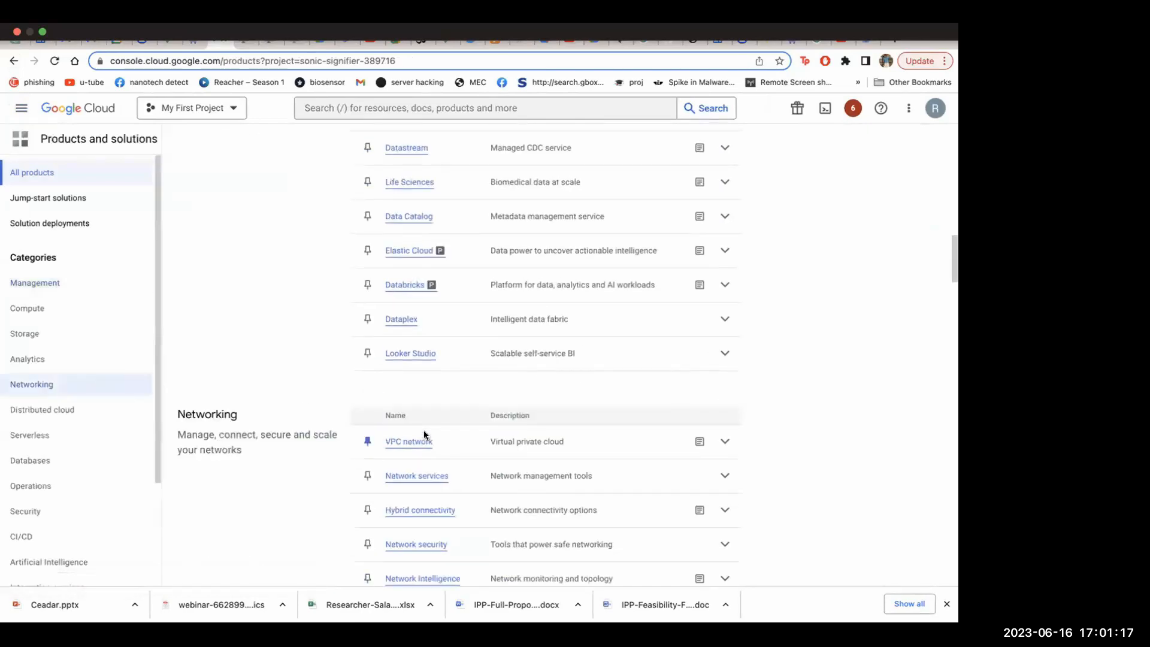
{"action": "scroll", "coordinate": [413, 453], "scroll_direction": "down", "scroll_amount": 15}
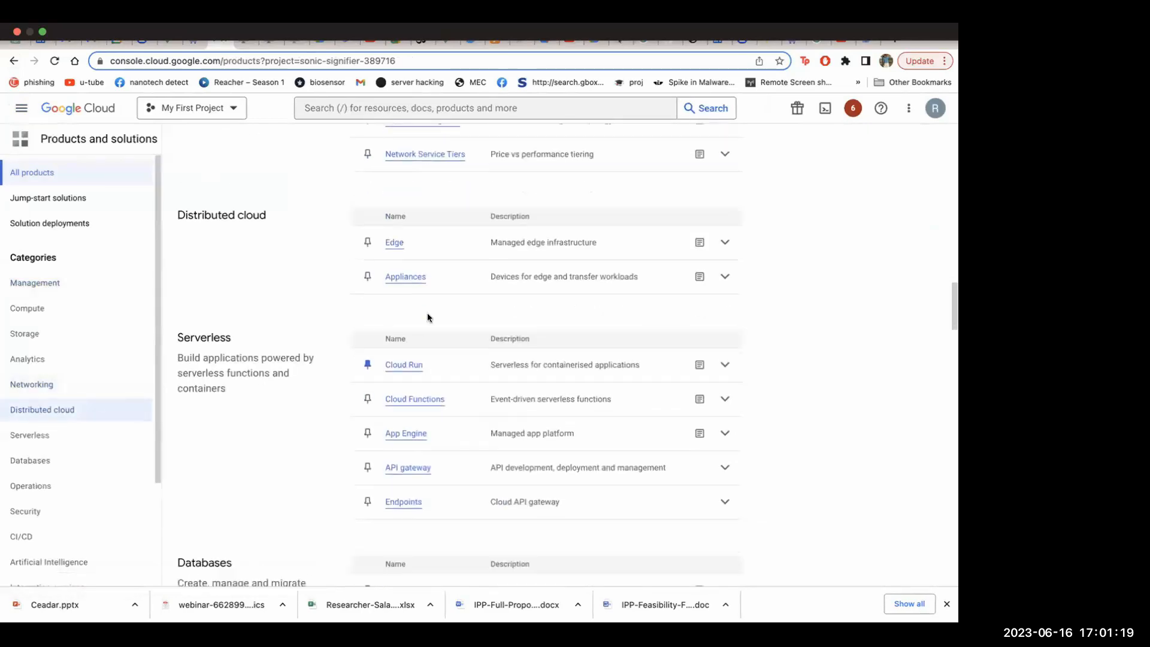
{"action": "scroll", "coordinate": [427, 318], "scroll_direction": "up", "scroll_amount": 3}
{"action": "scroll", "coordinate": [428, 317], "scroll_direction": "down", "scroll_amount": 15}
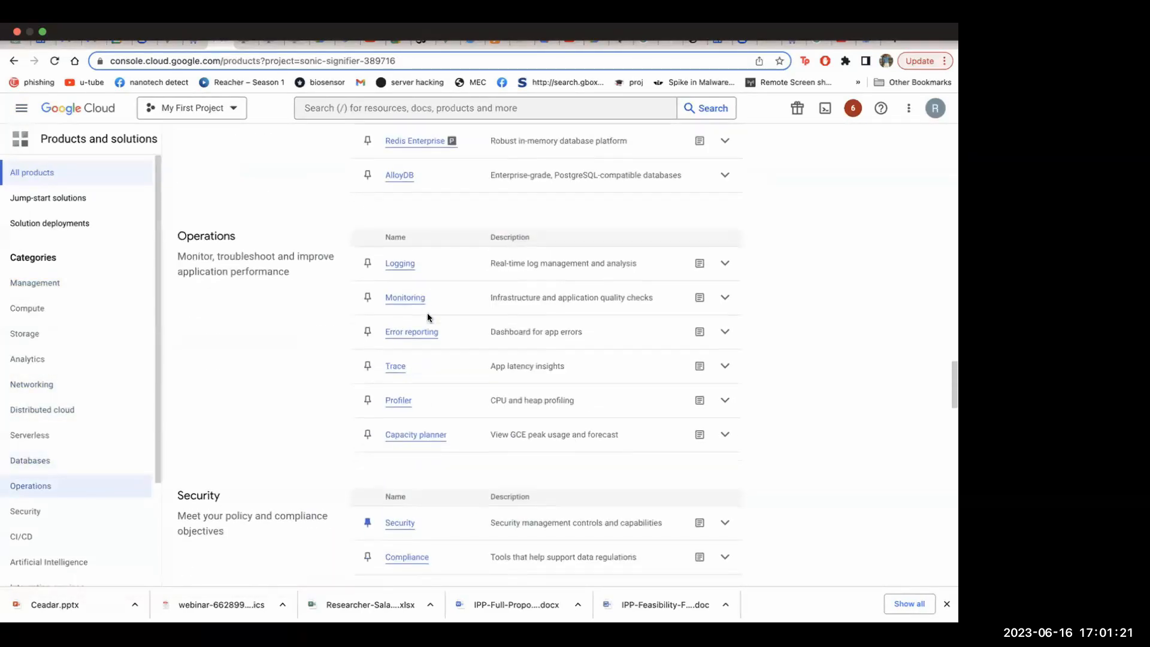
{"action": "scroll", "coordinate": [428, 316], "scroll_direction": "down", "scroll_amount": 4}
{"action": "left_click", "coordinate": [396, 260]}
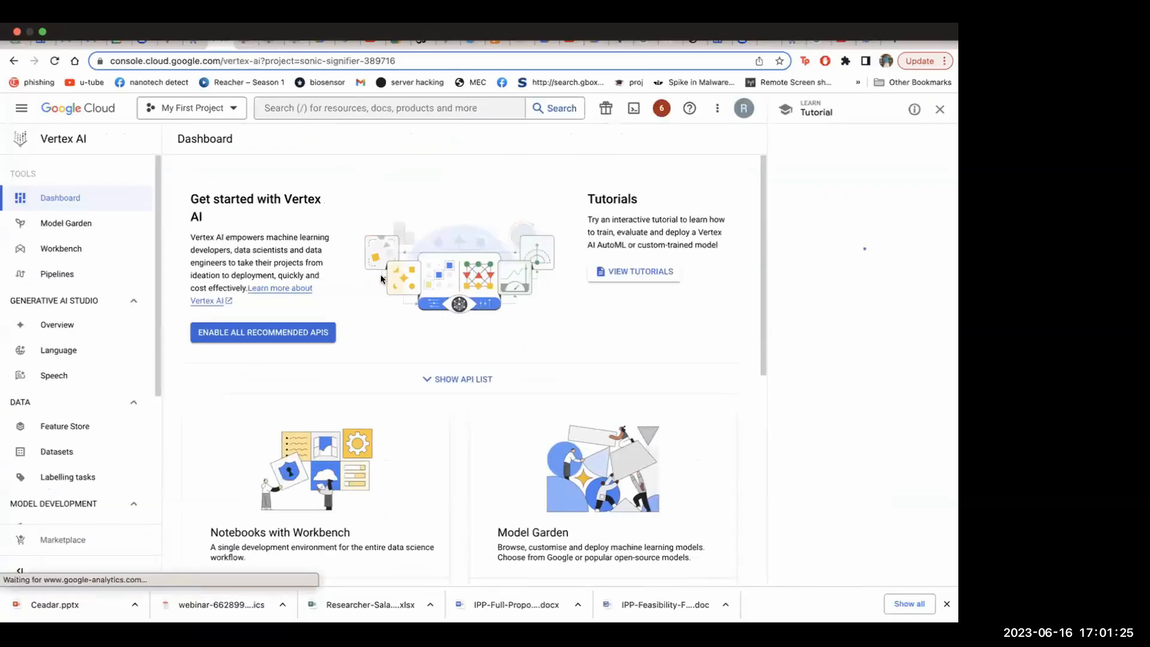
Go to the Workbench notebooks from the Vertex AI dashboard
{"action": "scroll", "coordinate": [381, 279], "scroll_direction": "down", "scroll_amount": 6}
{"action": "scroll", "coordinate": [316, 328], "scroll_direction": "up", "scroll_amount": 6}
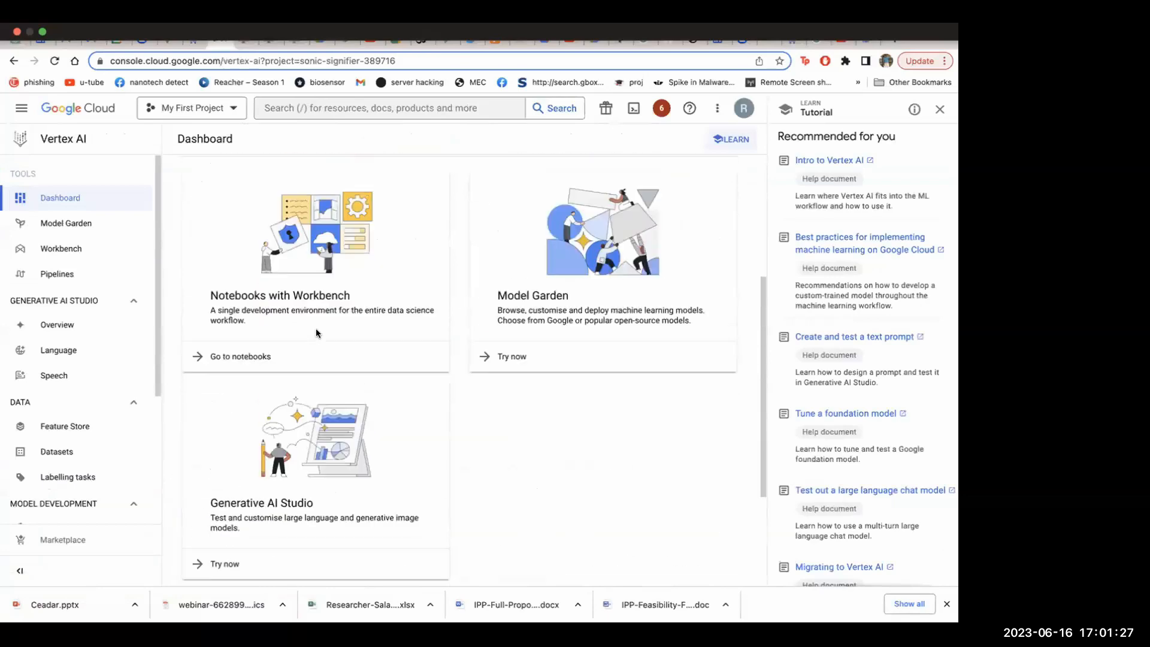
{"action": "scroll", "coordinate": [315, 333], "scroll_direction": "down", "scroll_amount": 3}
{"action": "left_click", "coordinate": [253, 456]}
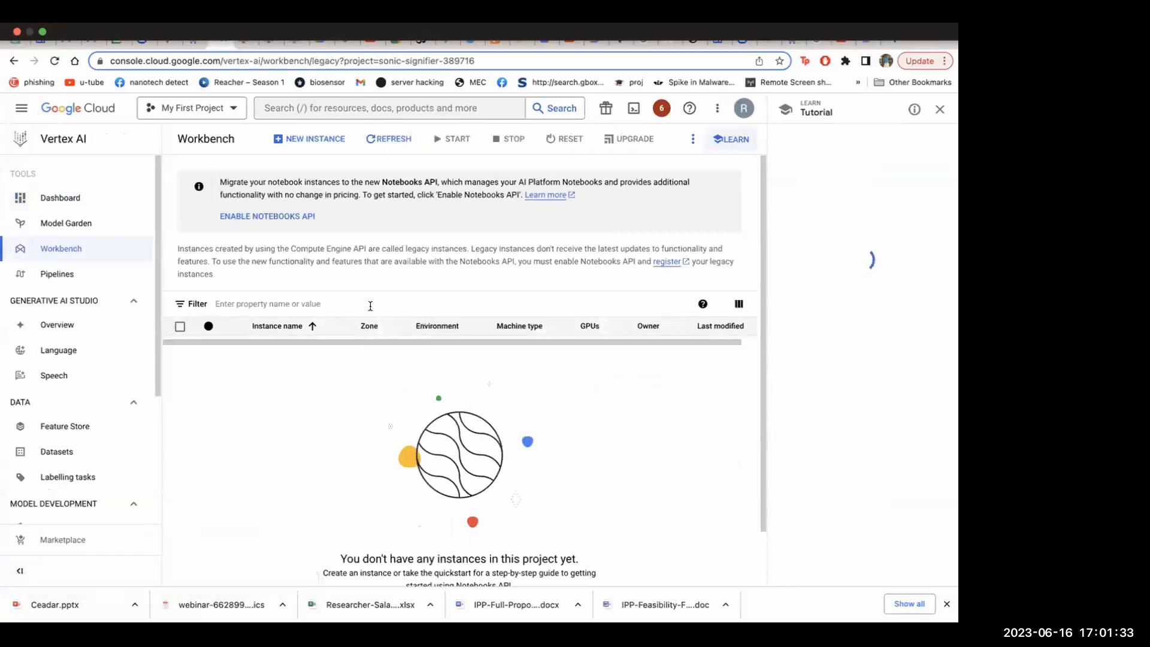
Try to create a new Workbench notebook instance with the default settings in zone us-west1-b
{"action": "scroll", "coordinate": [378, 293], "scroll_direction": "down", "scroll_amount": 1}
{"action": "scroll", "coordinate": [420, 367], "scroll_direction": "up", "scroll_amount": 1}
{"action": "scroll", "coordinate": [419, 367], "scroll_direction": "down", "scroll_amount": 1}
{"action": "left_click", "coordinate": [403, 560]}
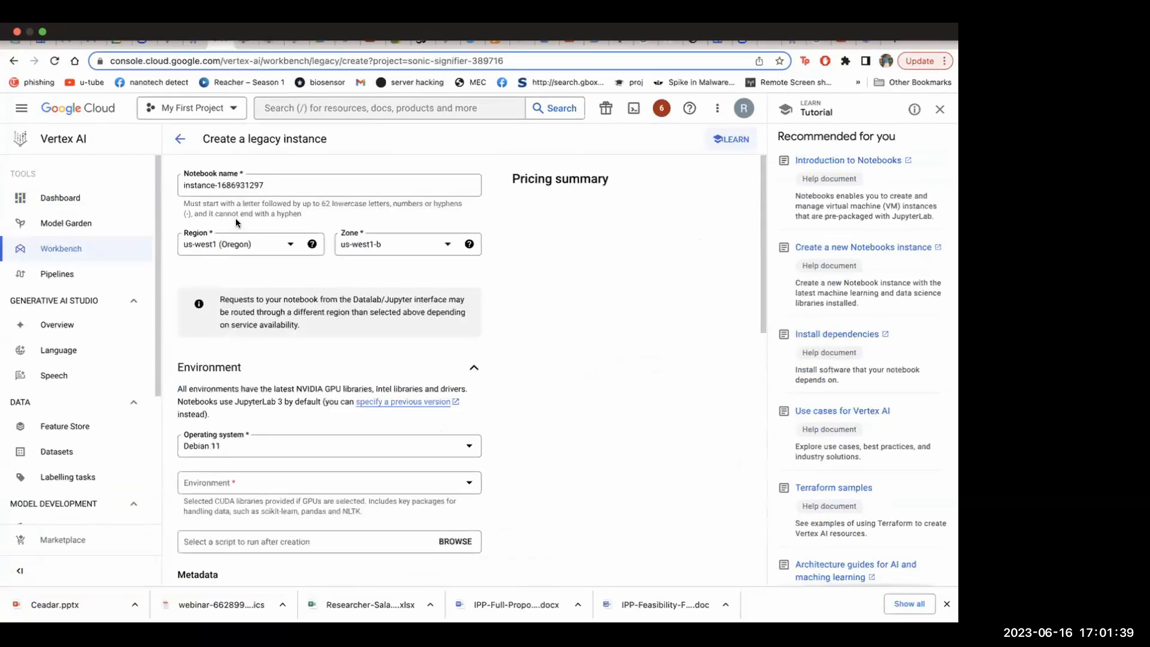
{"action": "scroll", "coordinate": [307, 259], "scroll_direction": "down", "scroll_amount": 8}
{"action": "scroll", "coordinate": [307, 259], "scroll_direction": "down", "scroll_amount": 2}
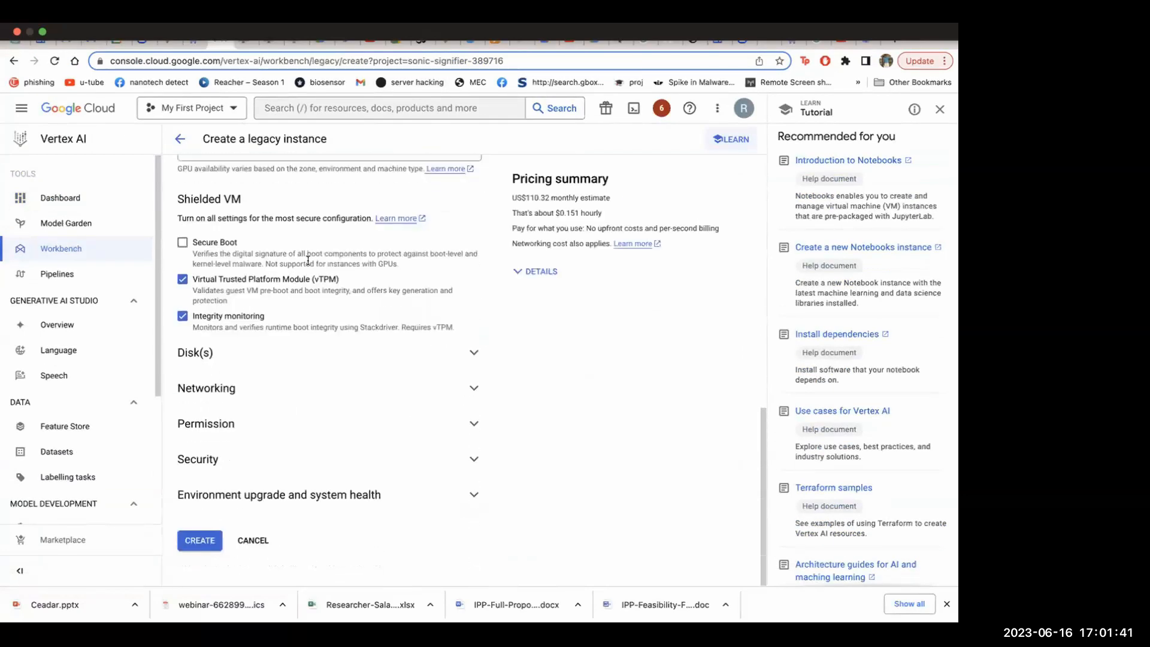
{"action": "scroll", "coordinate": [308, 259], "scroll_direction": "up", "scroll_amount": 4}
{"action": "scroll", "coordinate": [260, 353], "scroll_direction": "down", "scroll_amount": 2}
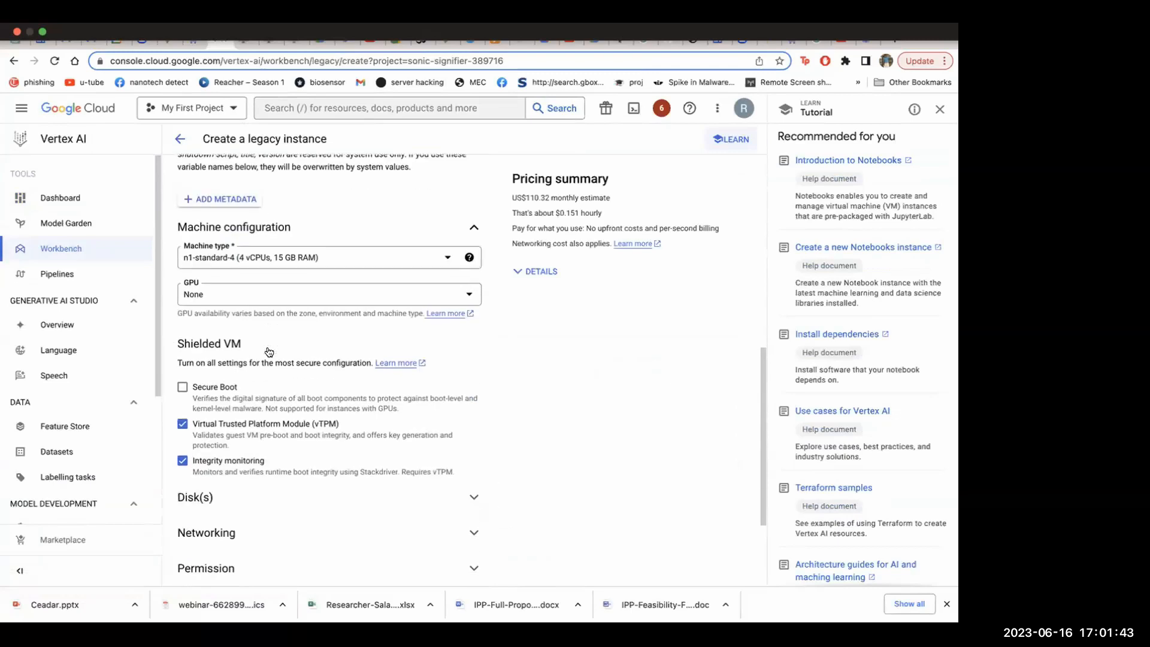
{"action": "scroll", "coordinate": [295, 275], "scroll_direction": "down", "scroll_amount": 3}
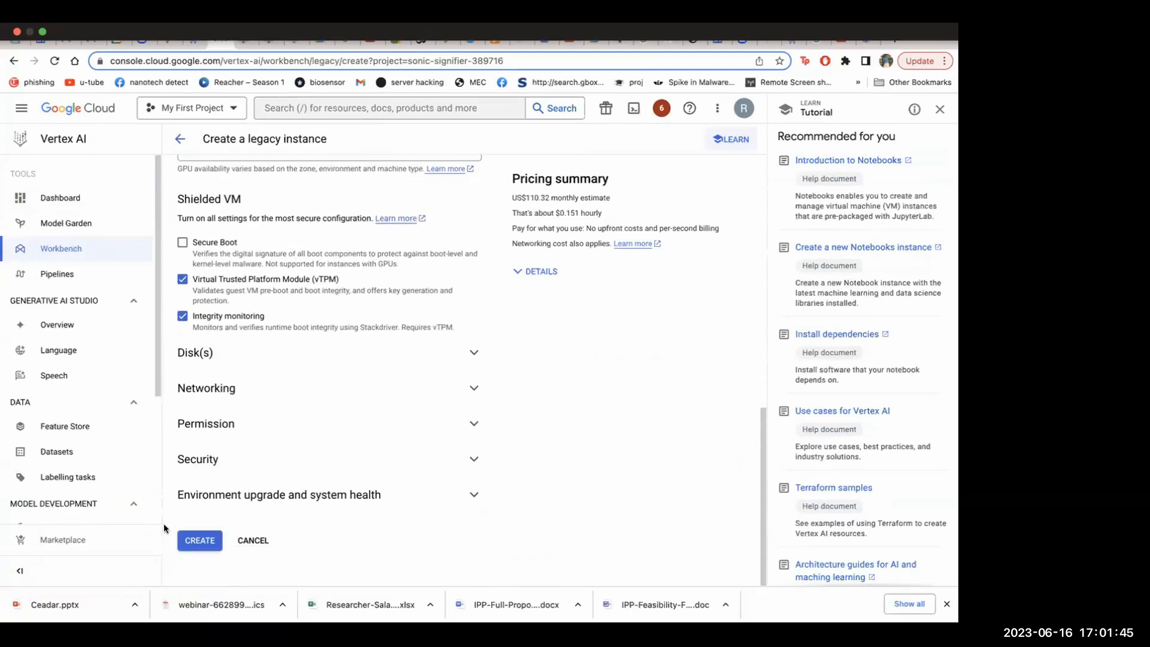
{"action": "left_click", "coordinate": [194, 536]}
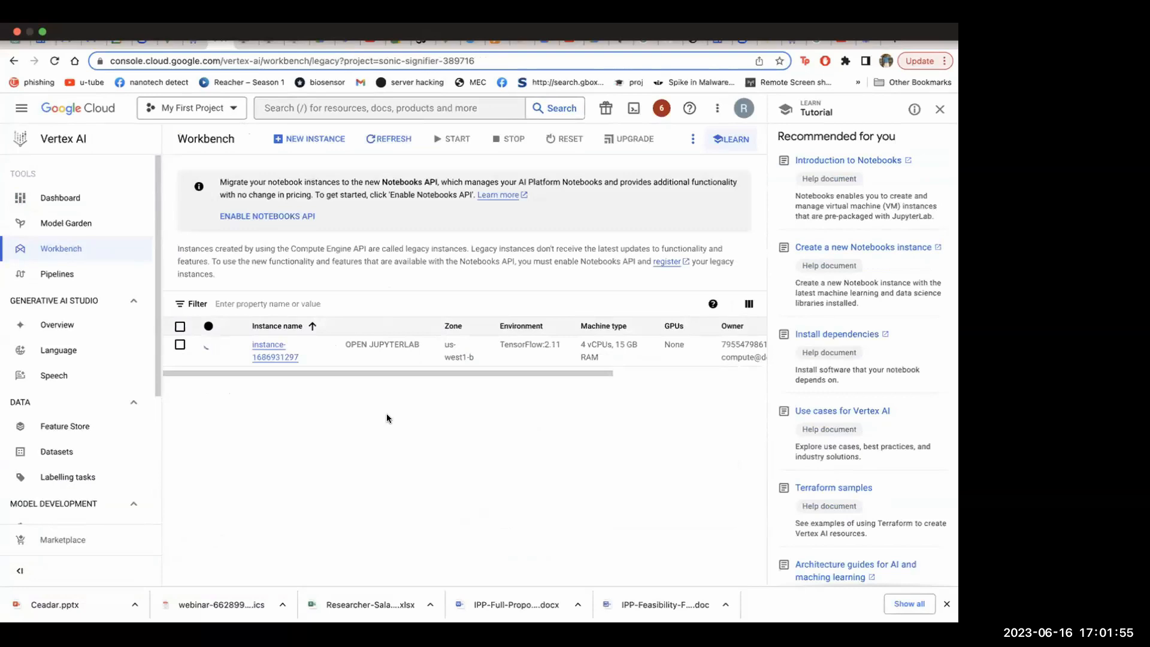
{"action": "left_click_drag", "start_coordinate": [484, 370], "coordinate": [400, 373]}
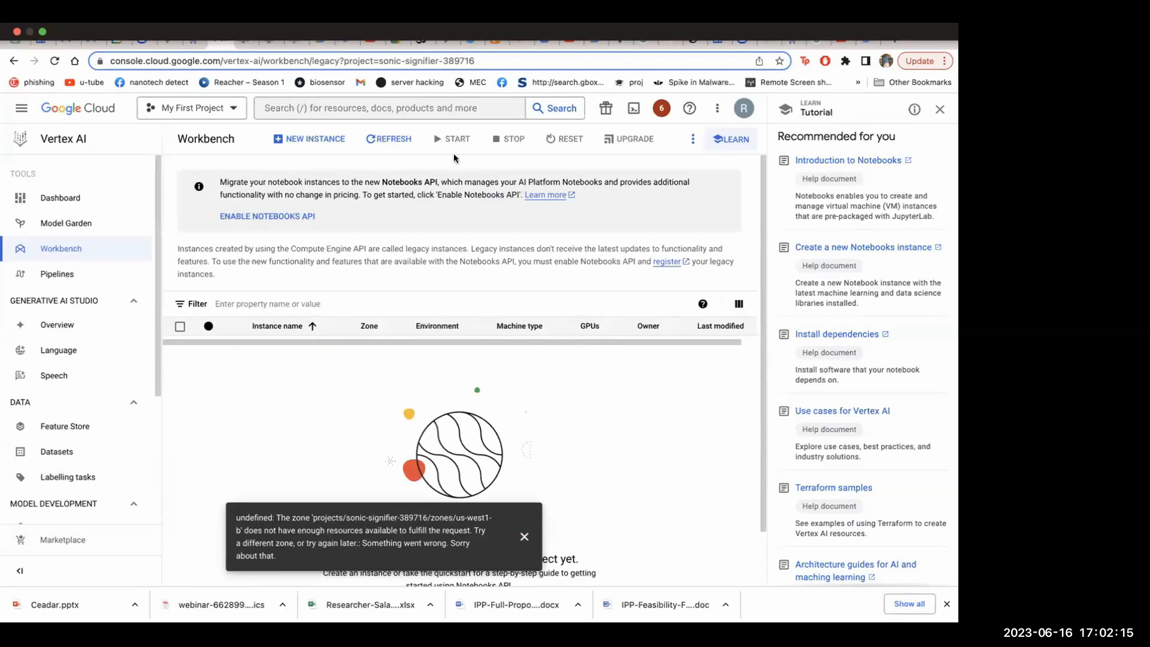
Return to the Vertex AI dashboard and set its region to us-west4 (Las Vegas)
{"action": "left_click", "coordinate": [67, 139]}
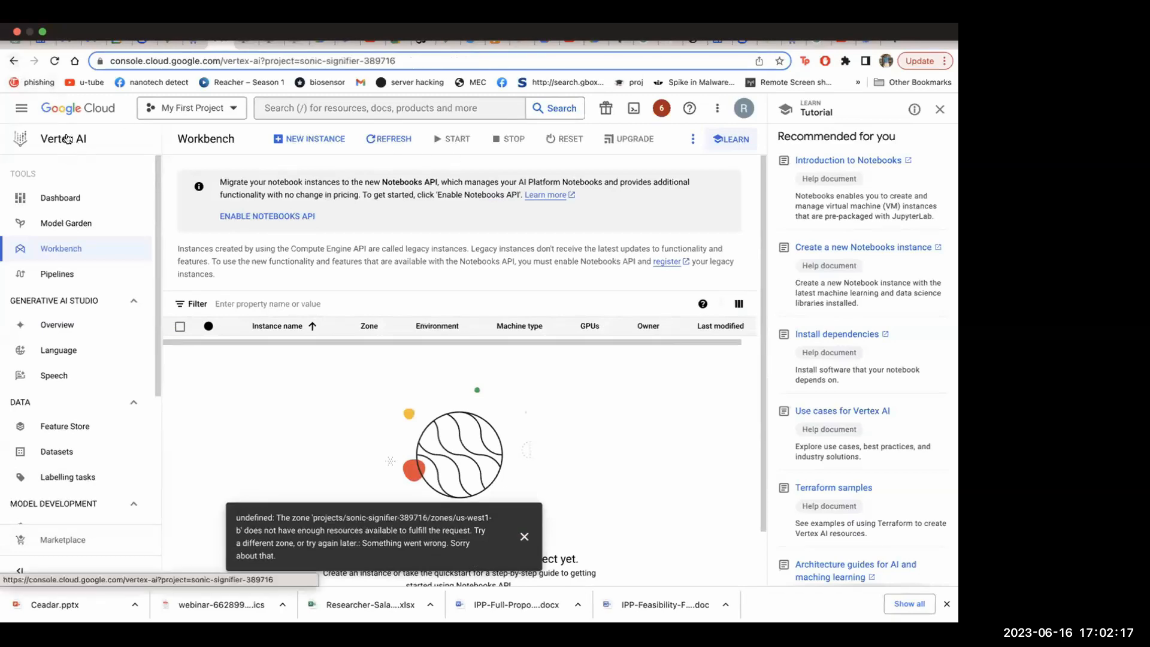
{"action": "scroll", "coordinate": [316, 431], "scroll_direction": "down", "scroll_amount": 8}
{"action": "scroll", "coordinate": [315, 423], "scroll_direction": "up", "scroll_amount": 1}
{"action": "scroll", "coordinate": [320, 395], "scroll_direction": "down", "scroll_amount": 1}
{"action": "left_click", "coordinate": [467, 432]}
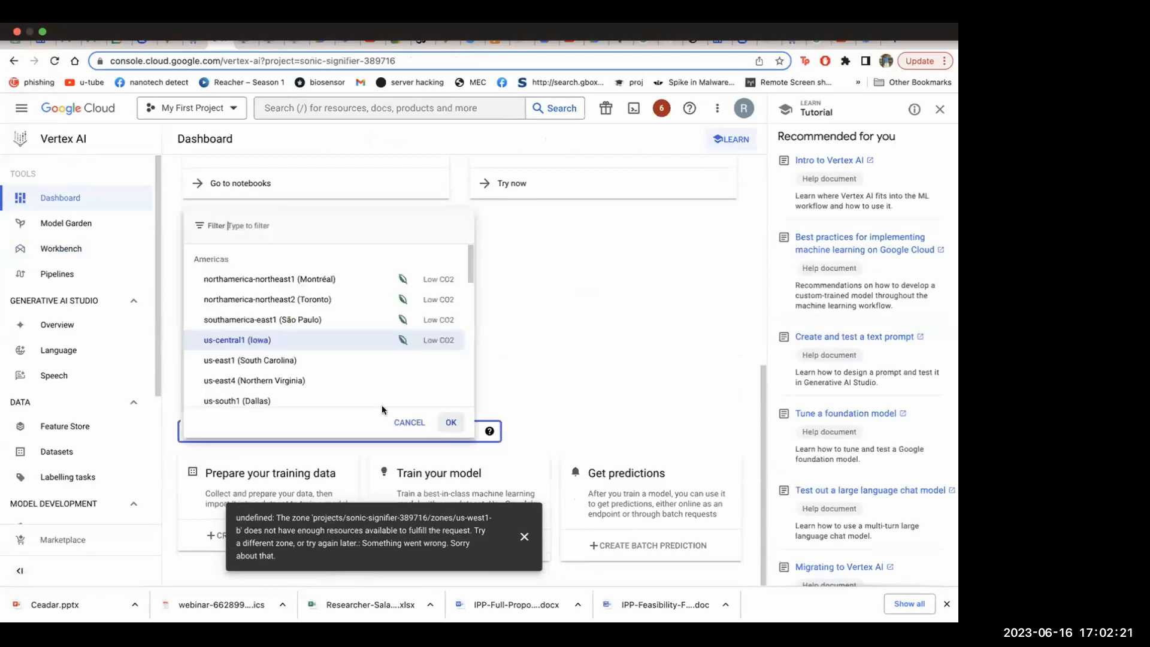
{"action": "scroll", "coordinate": [287, 366], "scroll_direction": "down", "scroll_amount": 2}
{"action": "scroll", "coordinate": [287, 368], "scroll_direction": "down", "scroll_amount": 2}
{"action": "left_click", "coordinate": [288, 365]}
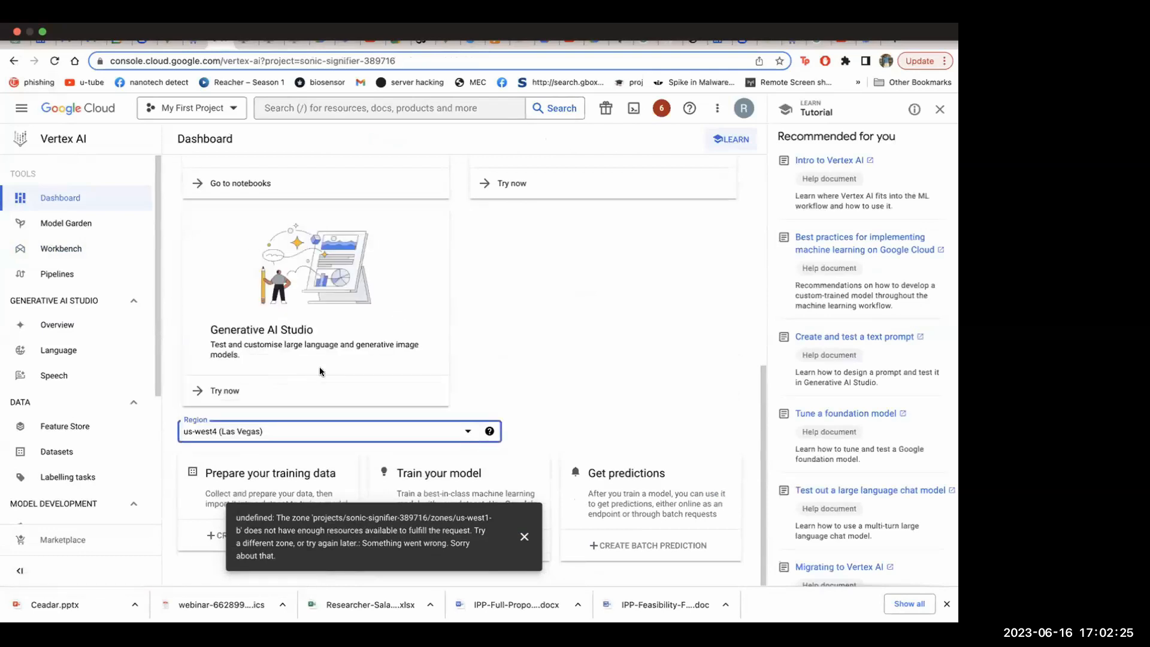
Go back to the Workbench notebooks and start a new instance after dismissing the error notification
{"action": "scroll", "coordinate": [349, 349], "scroll_direction": "up", "scroll_amount": 3}
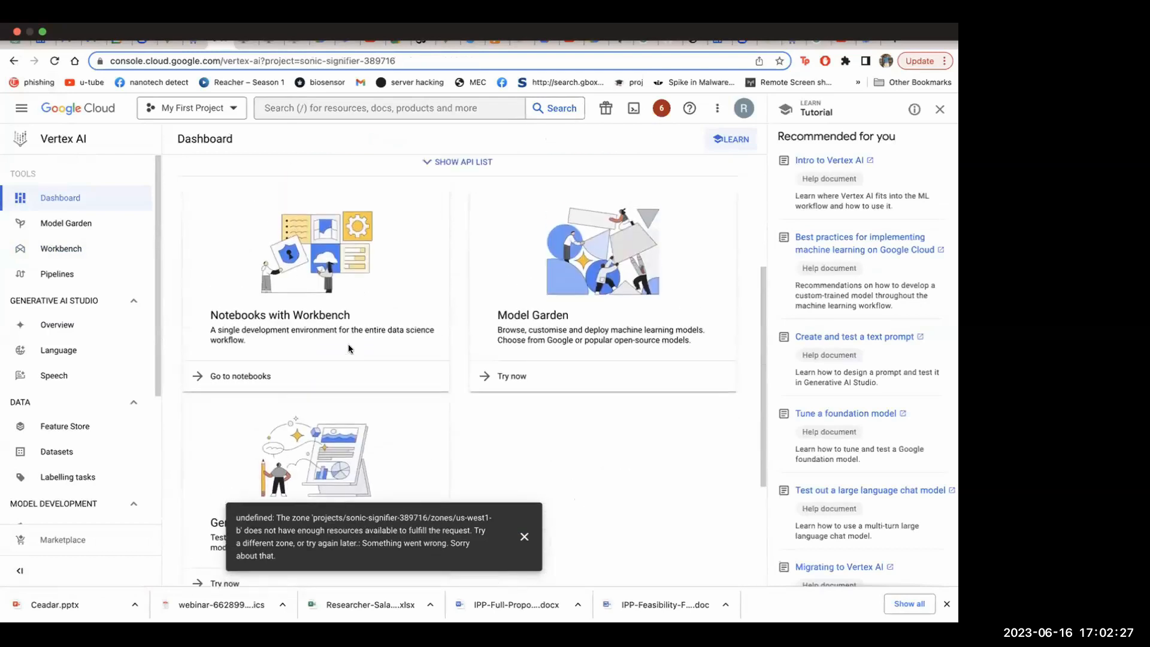
{"action": "left_click", "coordinate": [257, 375]}
{"action": "left_click", "coordinate": [346, 397]}
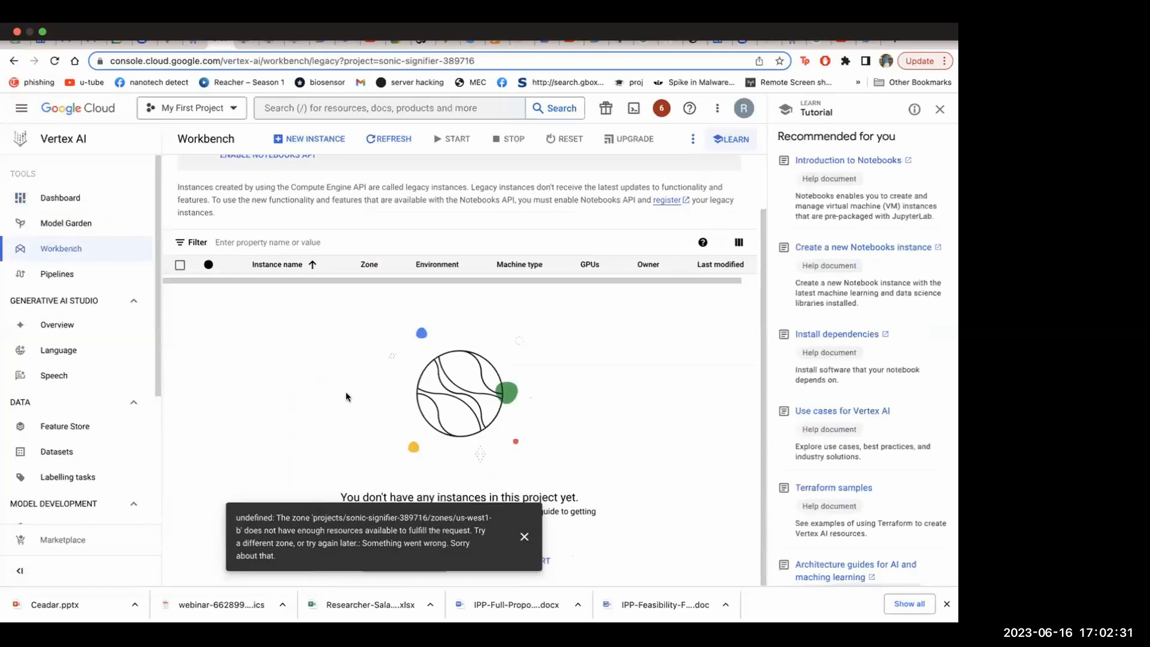
{"action": "left_click", "coordinate": [523, 536]}
{"action": "left_click", "coordinate": [423, 567]}
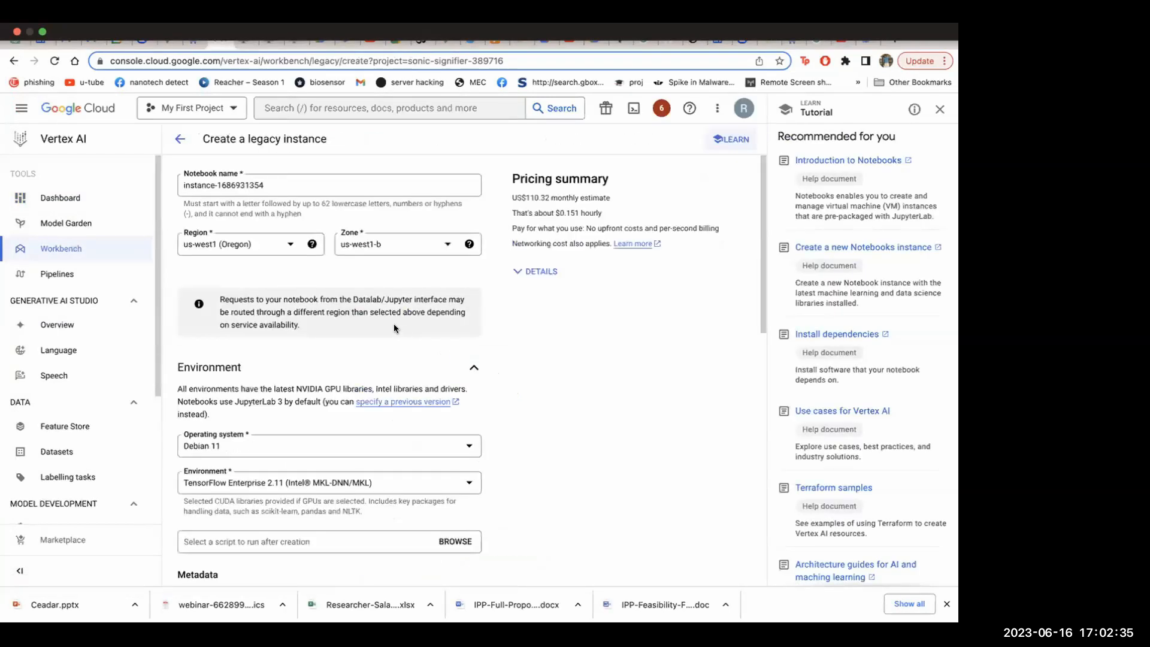
Set the notebook's region to us-west4 (Las Vegas), keep the remaining defaults and create the instance
{"action": "left_click", "coordinate": [297, 243]}
{"action": "scroll", "coordinate": [263, 318], "scroll_direction": "down", "scroll_amount": 2}
{"action": "left_click", "coordinate": [268, 294]}
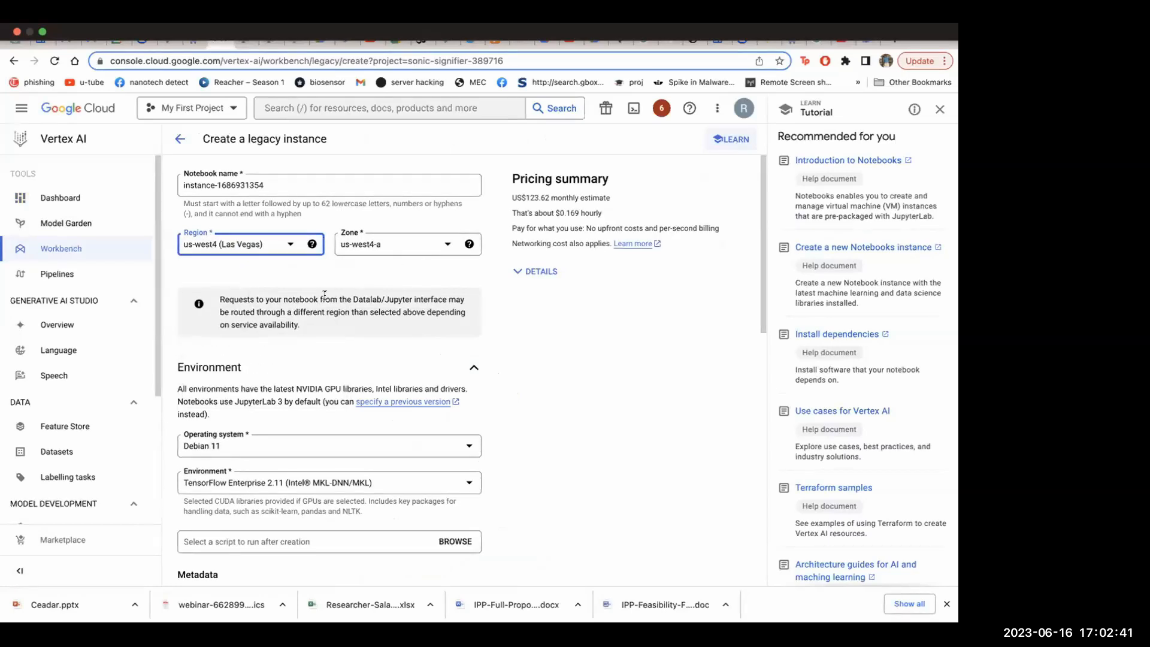
{"action": "scroll", "coordinate": [325, 296], "scroll_direction": "down", "scroll_amount": 1}
{"action": "scroll", "coordinate": [325, 296], "scroll_direction": "down", "scroll_amount": 4}
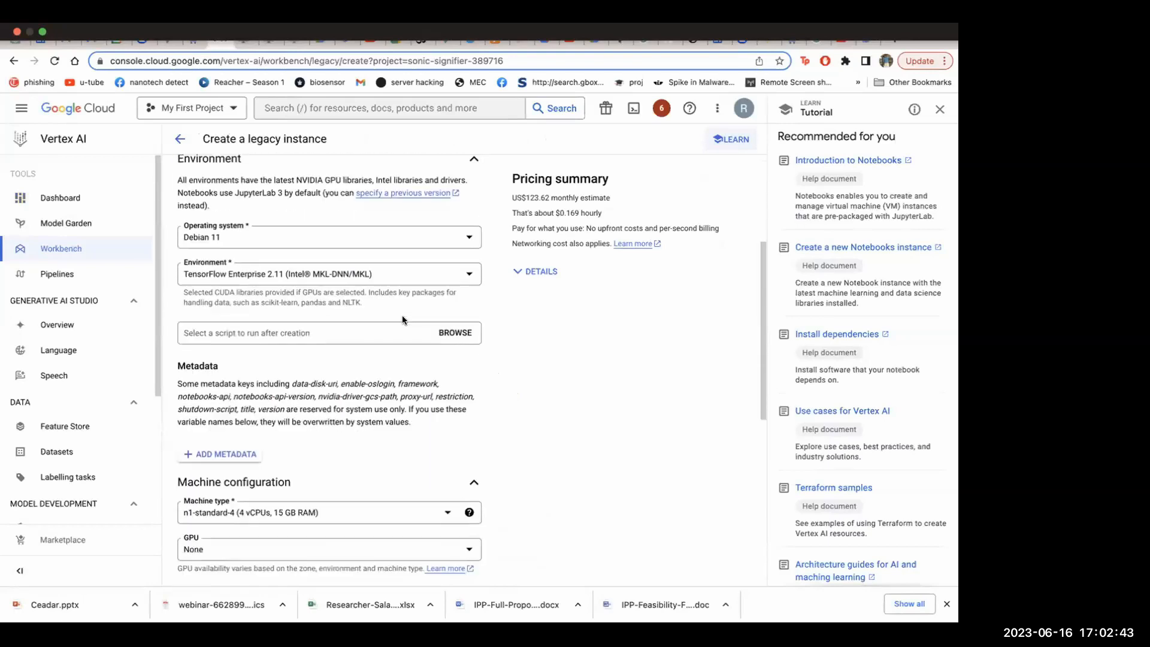
{"action": "scroll", "coordinate": [286, 333], "scroll_direction": "down", "scroll_amount": 10}
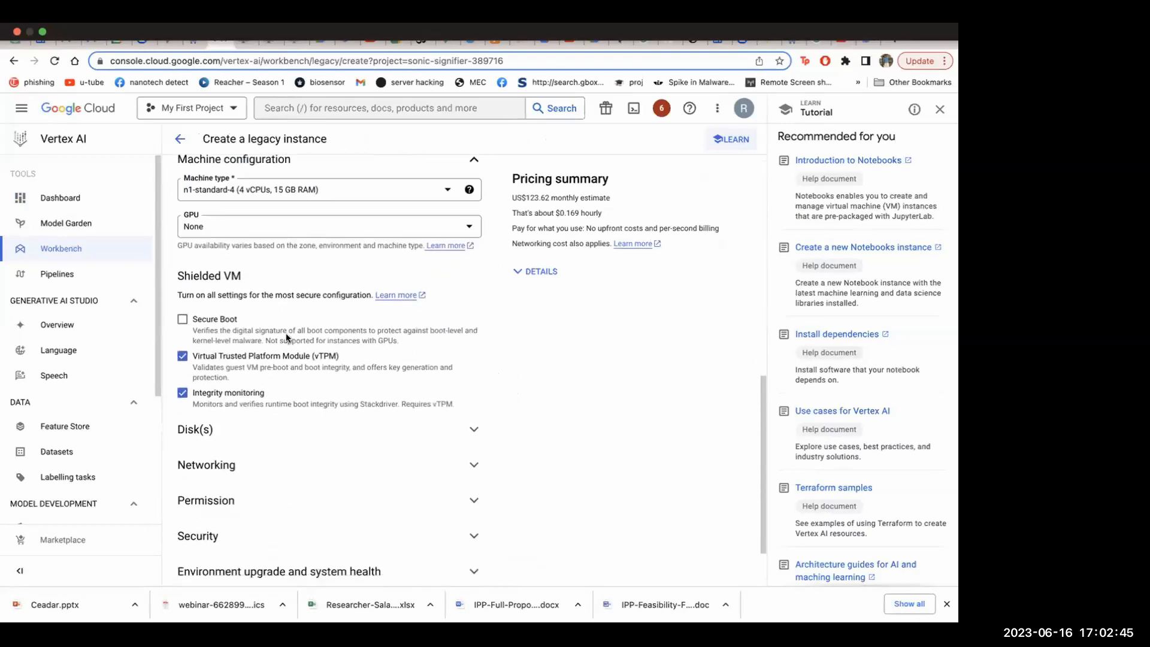
{"action": "left_click", "coordinate": [200, 539]}
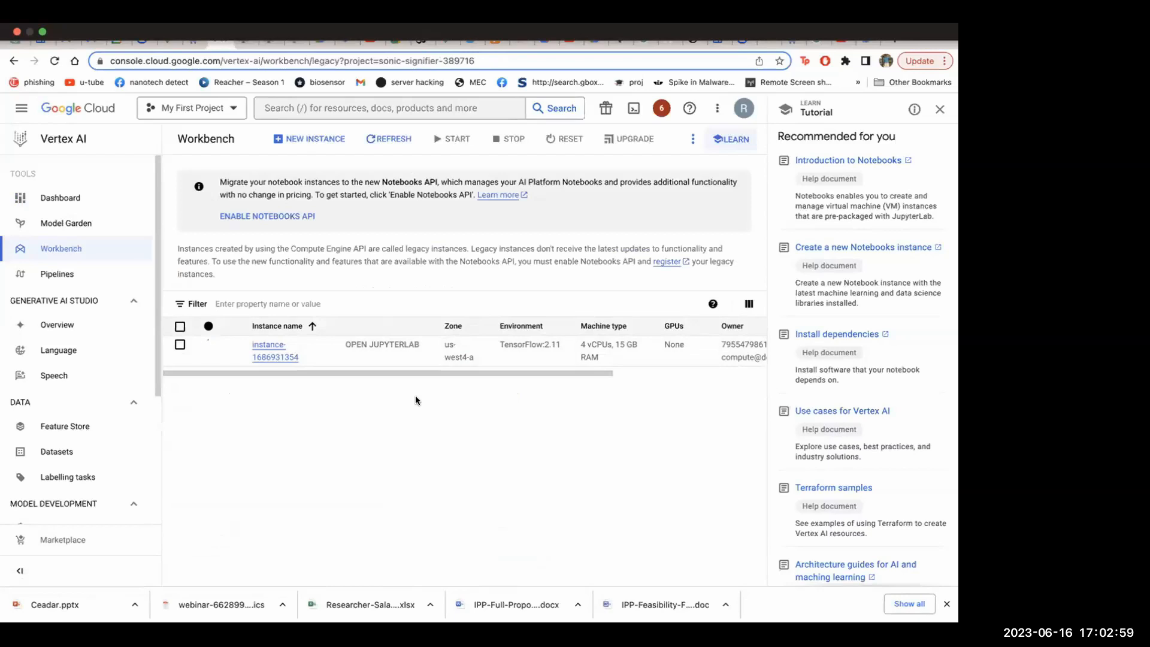
{"action": "left_click_drag", "start_coordinate": [441, 370], "coordinate": [379, 385]}
Try to open JupyterLab for the new notebook instance and reload its blank page
{"action": "mouse_move", "coordinate": [405, 35]}
{"action": "left_click", "coordinate": [381, 343]}
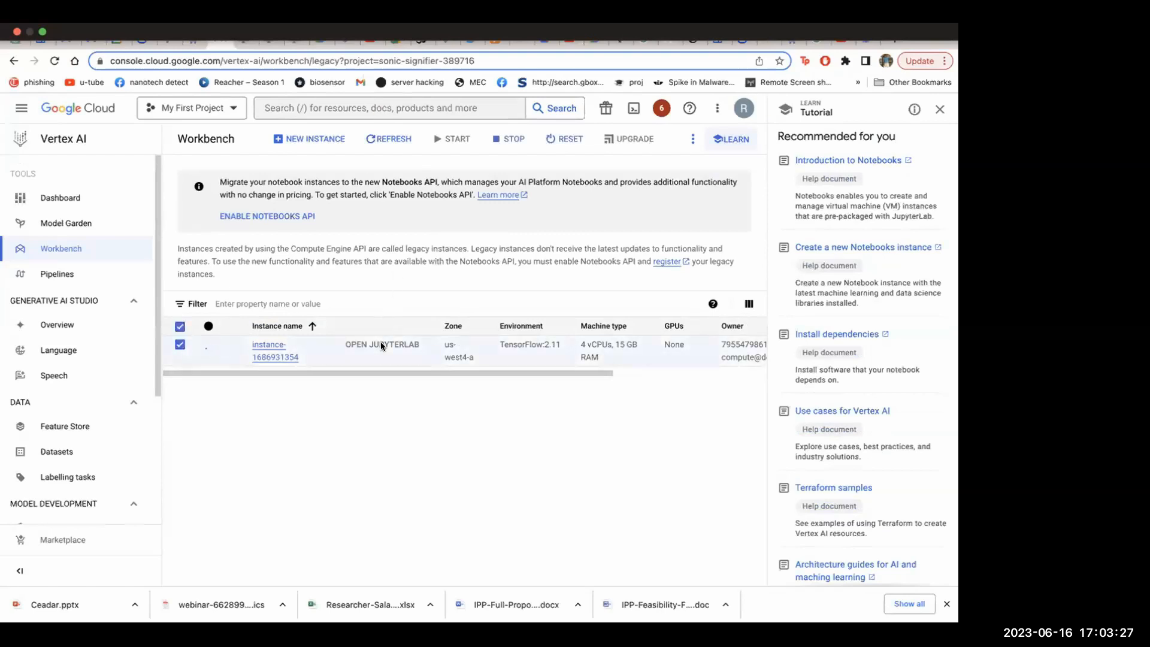
{"action": "left_click", "coordinate": [179, 326]}
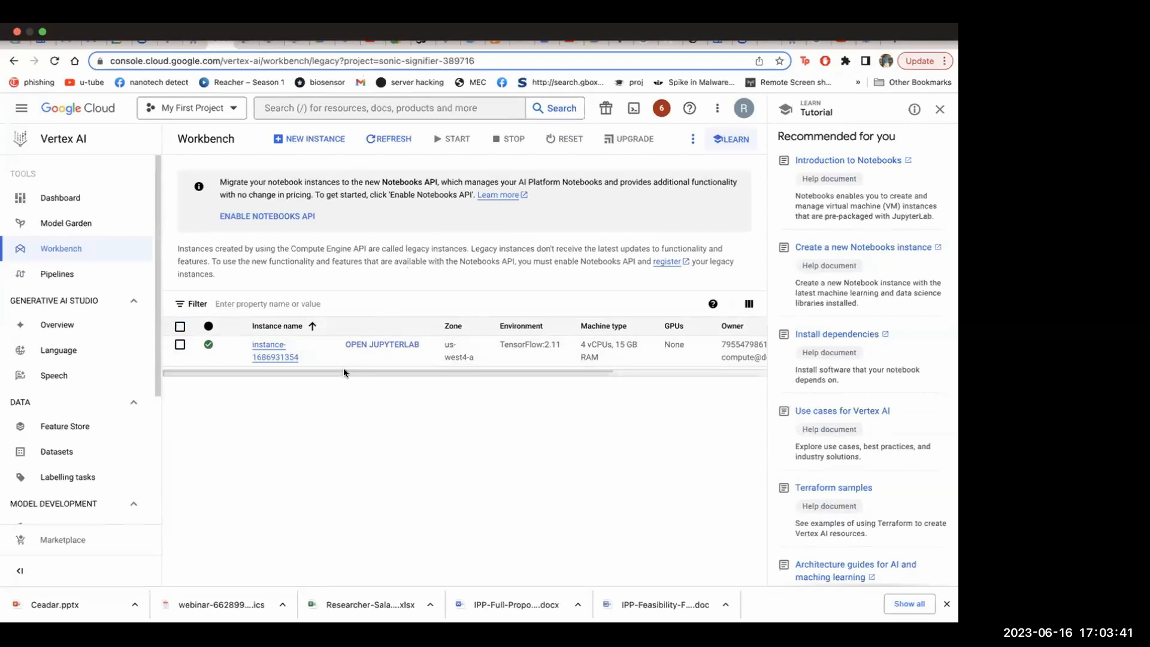
{"action": "left_click", "coordinate": [367, 345]}
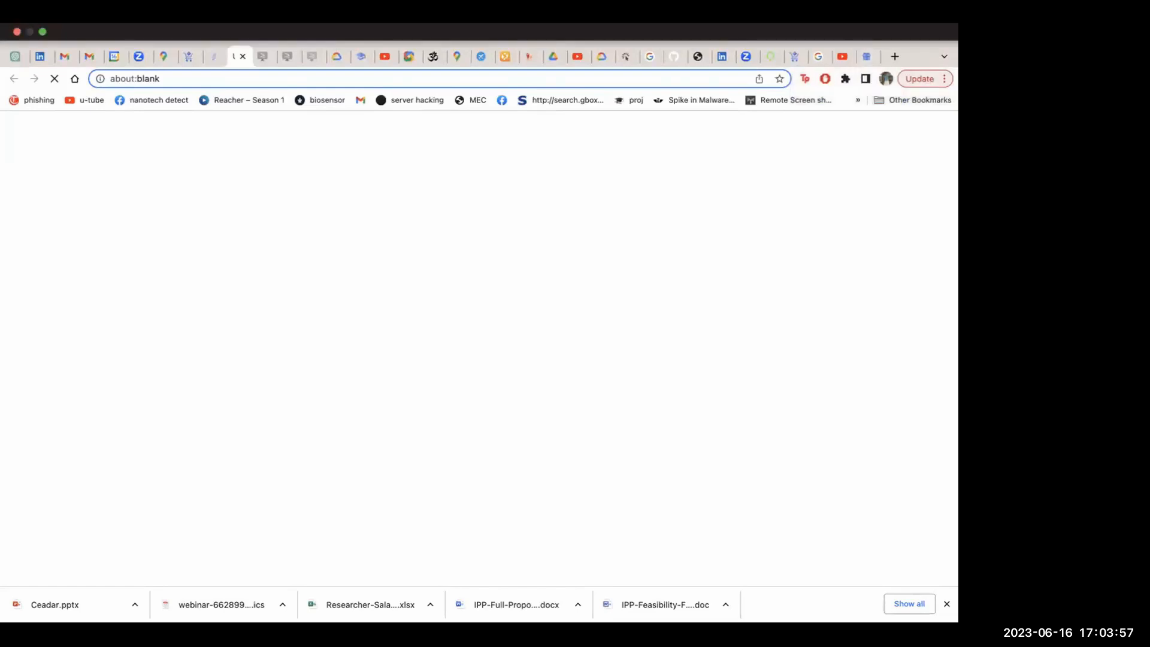
{"action": "right_click", "coordinate": [116, 115]}
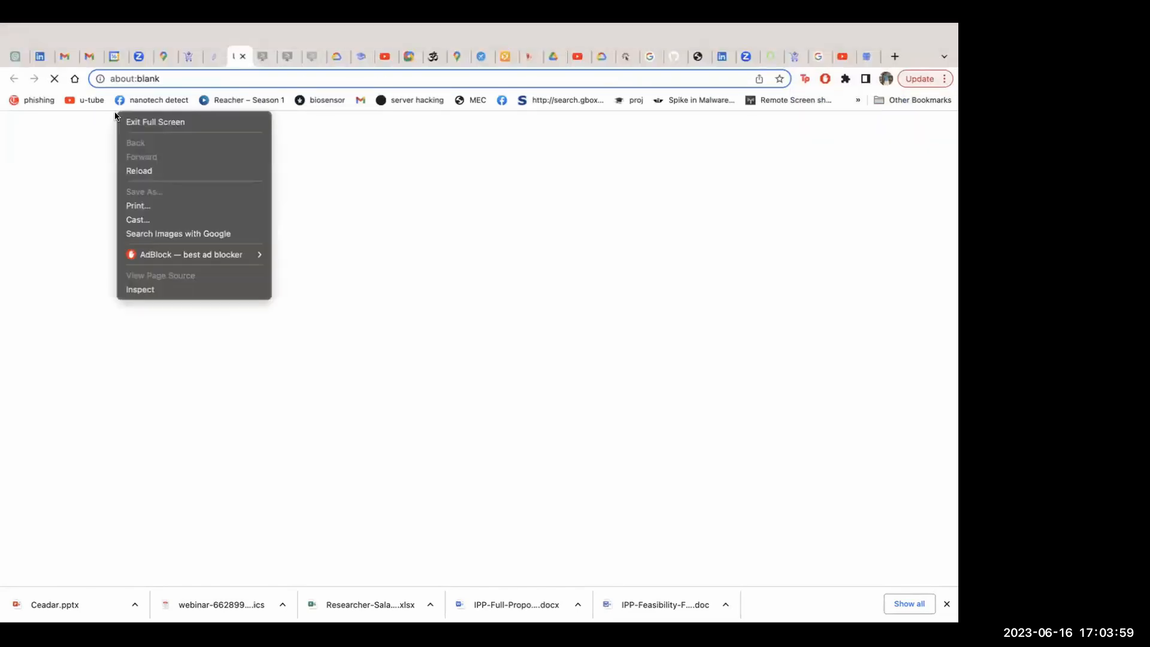
{"action": "left_click", "coordinate": [135, 168]}
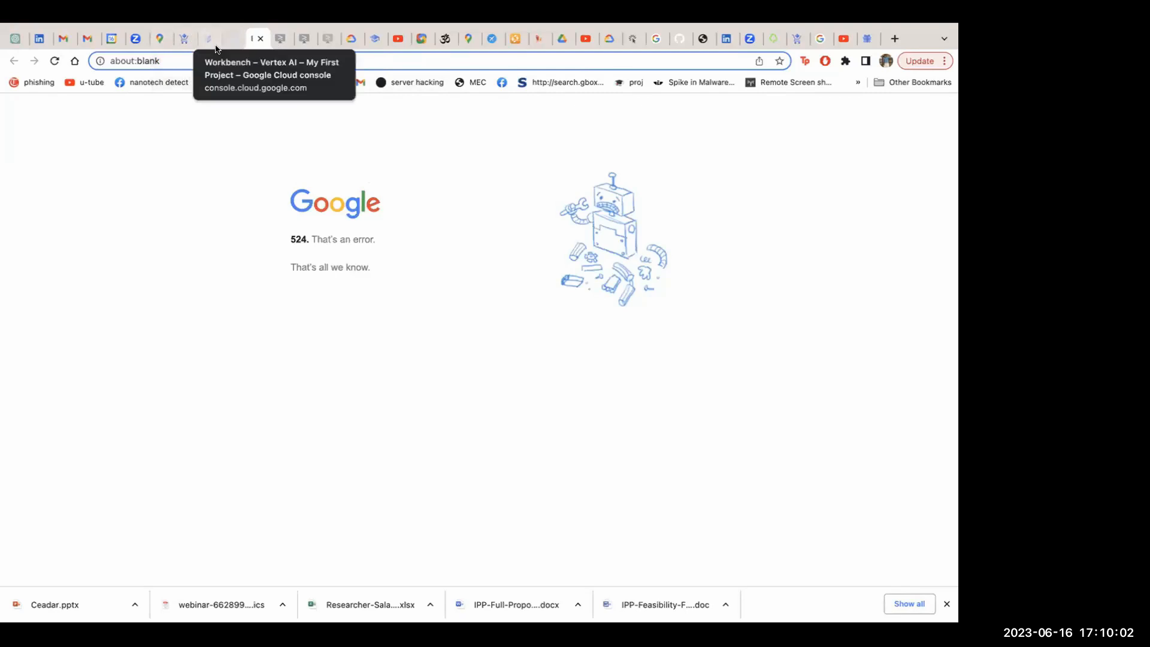
Return to the Workbench page and browse the Compute Engine options in the main navigation
{"action": "left_click", "coordinate": [228, 36]}
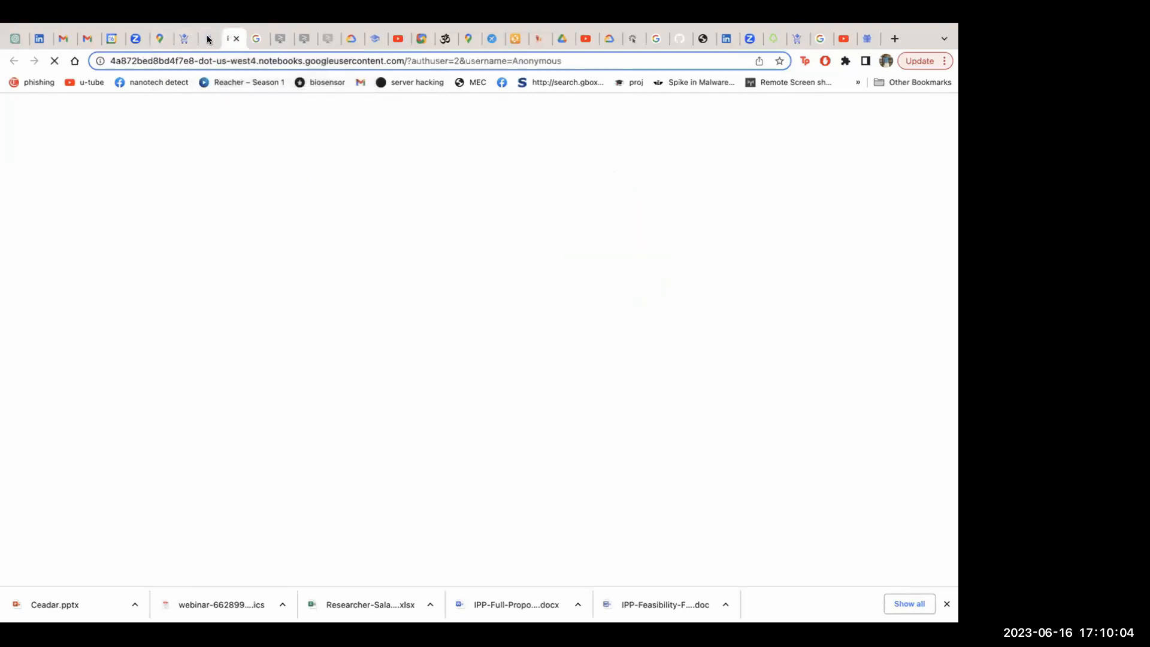
{"action": "left_click", "coordinate": [208, 40]}
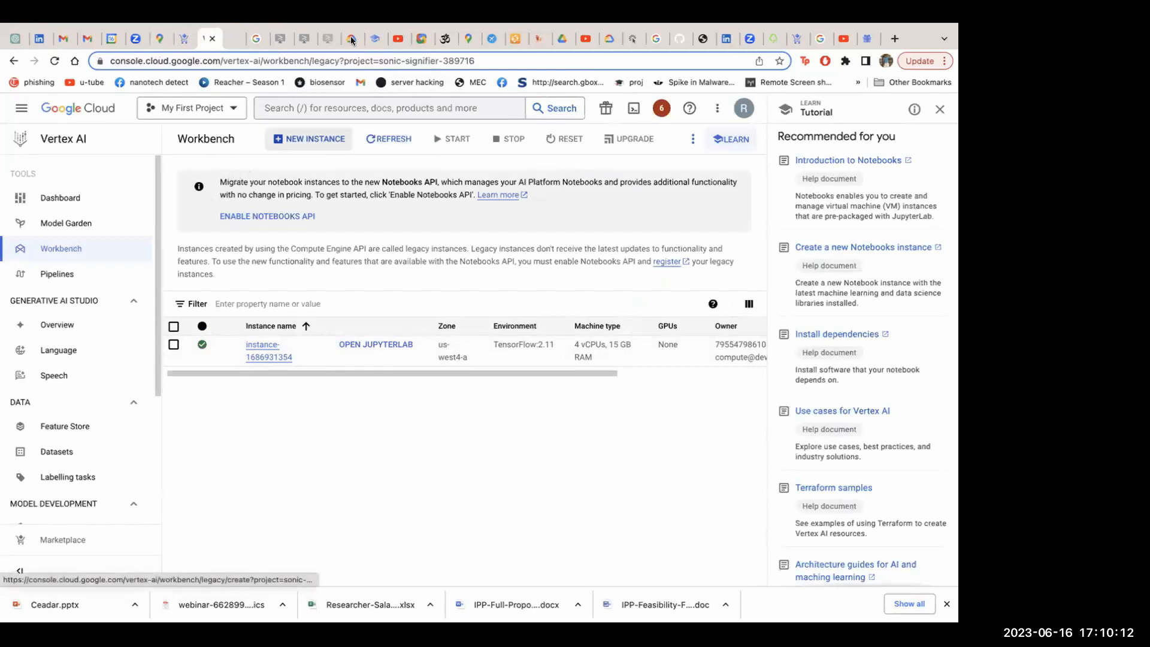
{"action": "left_click", "coordinate": [21, 108]}
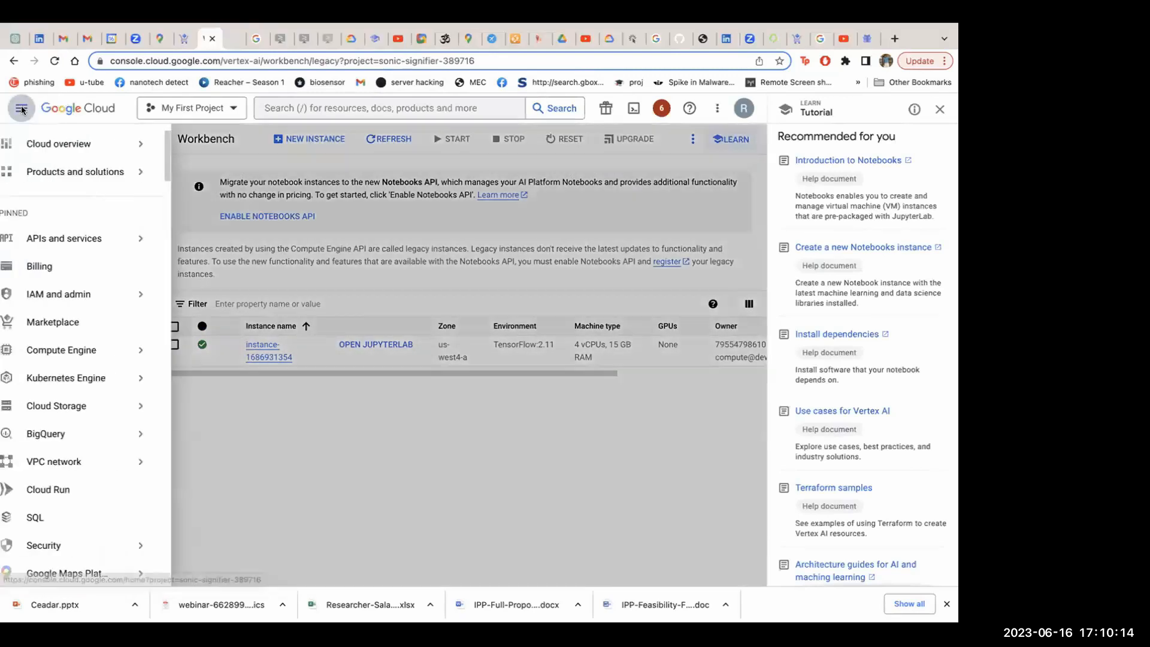
{"action": "mouse_move", "coordinate": [136, 150]}
{"action": "scroll", "coordinate": [90, 401], "scroll_direction": "down", "scroll_amount": 5}
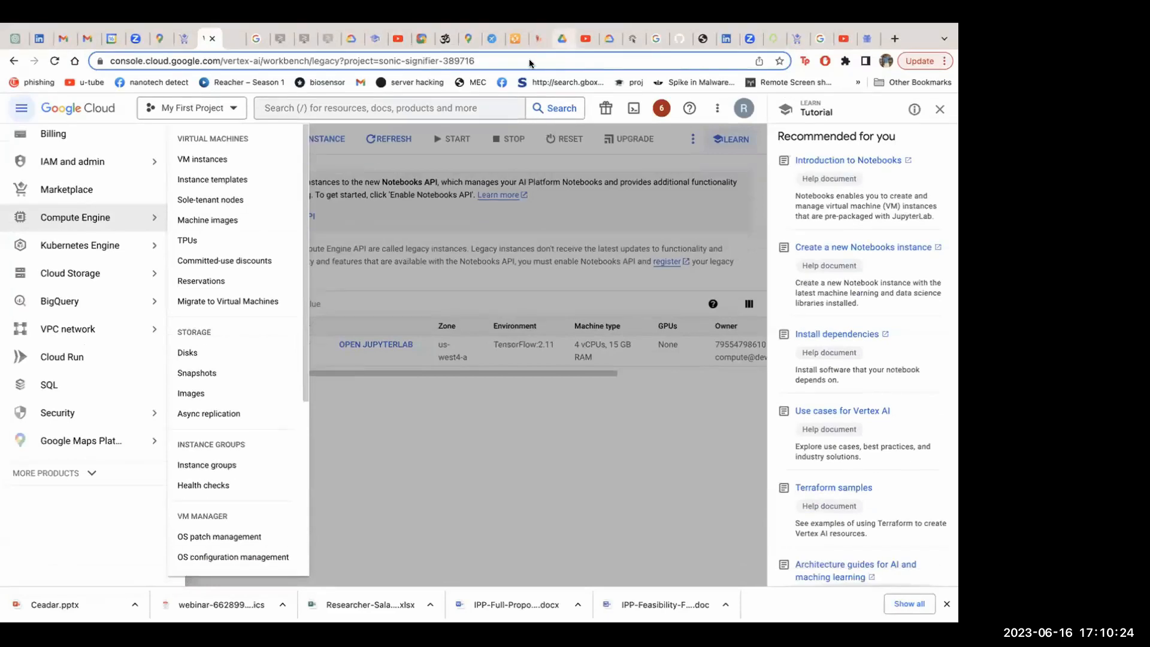
Open the CS224W_Colab_0.ipynb notebook in Colab in a new browser tab and switch to another Google account
{"action": "left_click", "coordinate": [895, 39]}
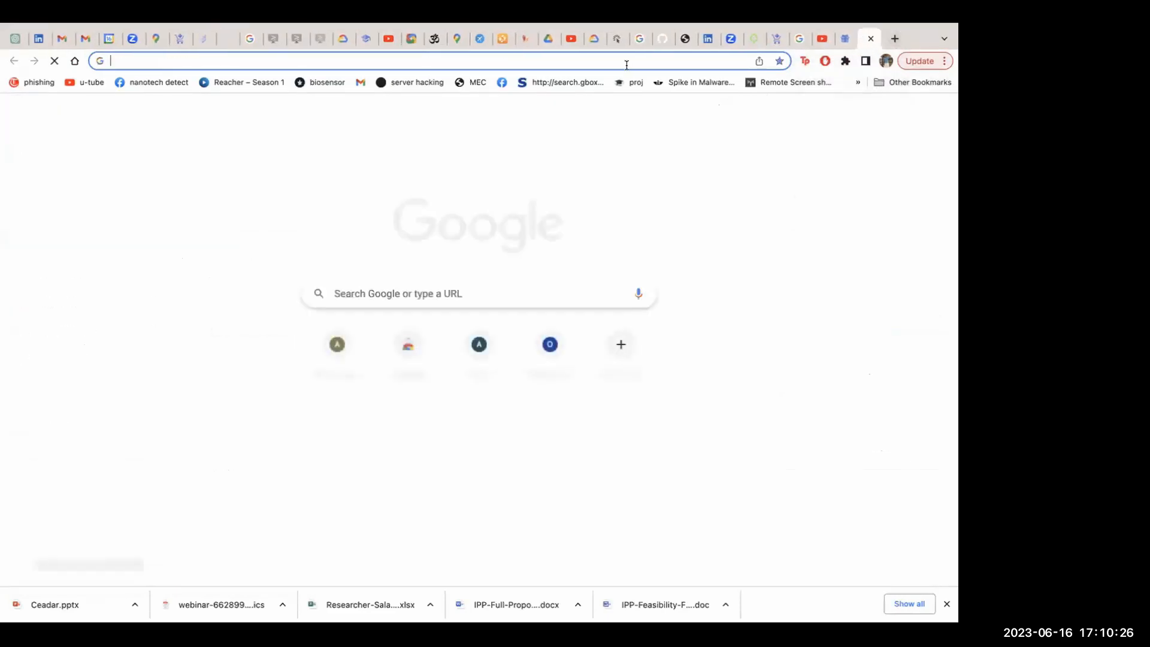
{"action": "left_click", "coordinate": [627, 60]}
{"action": "type", "text": "colab"}
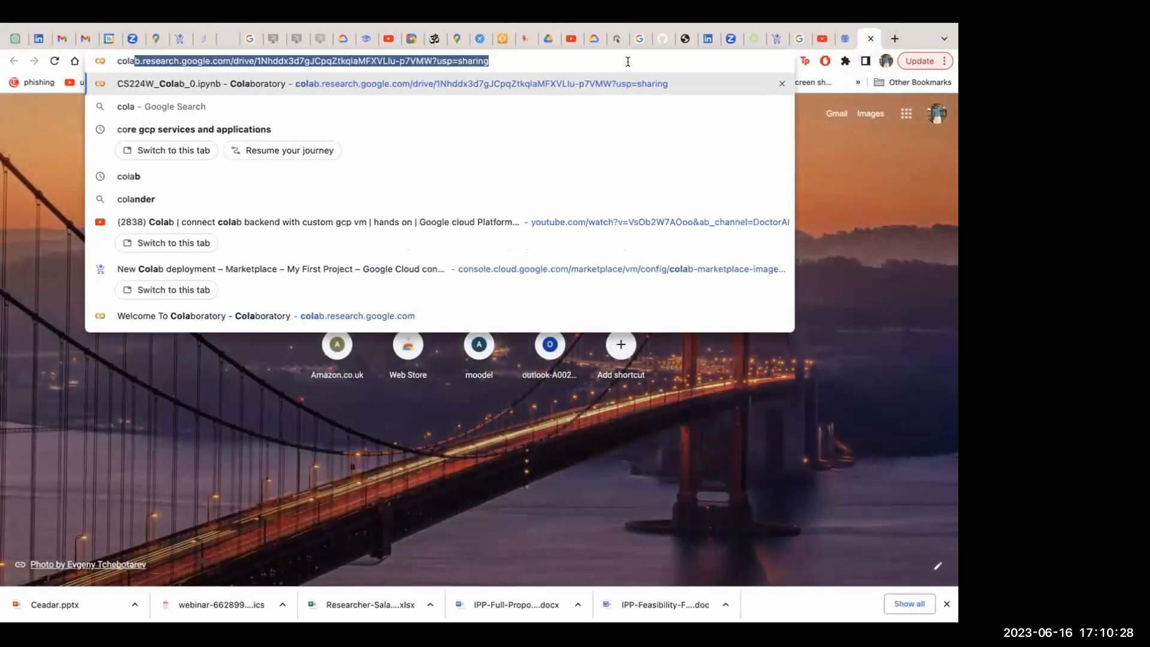
{"action": "key", "text": "Return"}
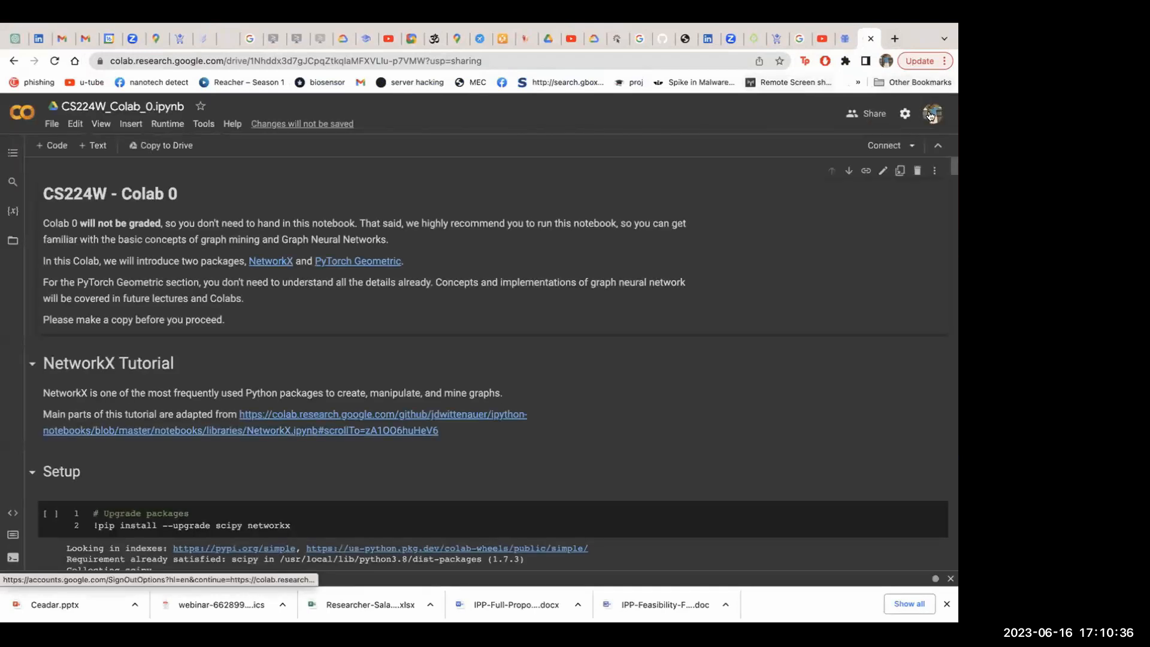
{"action": "left_click", "coordinate": [931, 116]}
{"action": "left_click", "coordinate": [797, 295]}
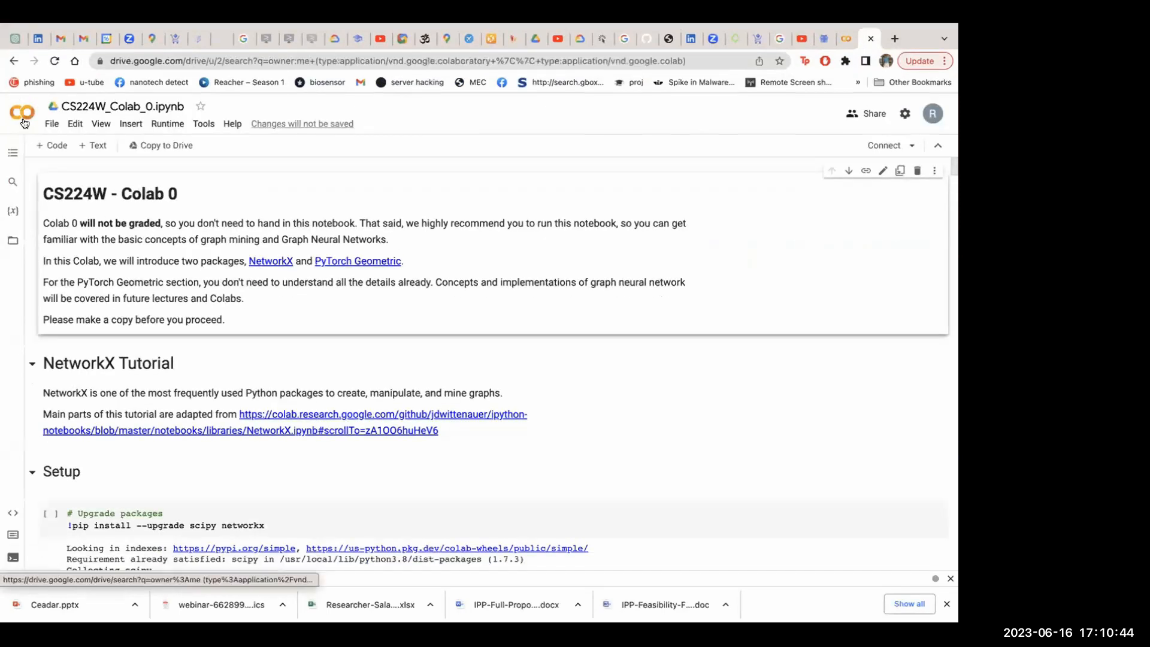
View the account's own Colab notebooks in Google Drive and return to CS224W_Colab_0.ipynb
{"action": "left_click", "coordinate": [24, 123]}
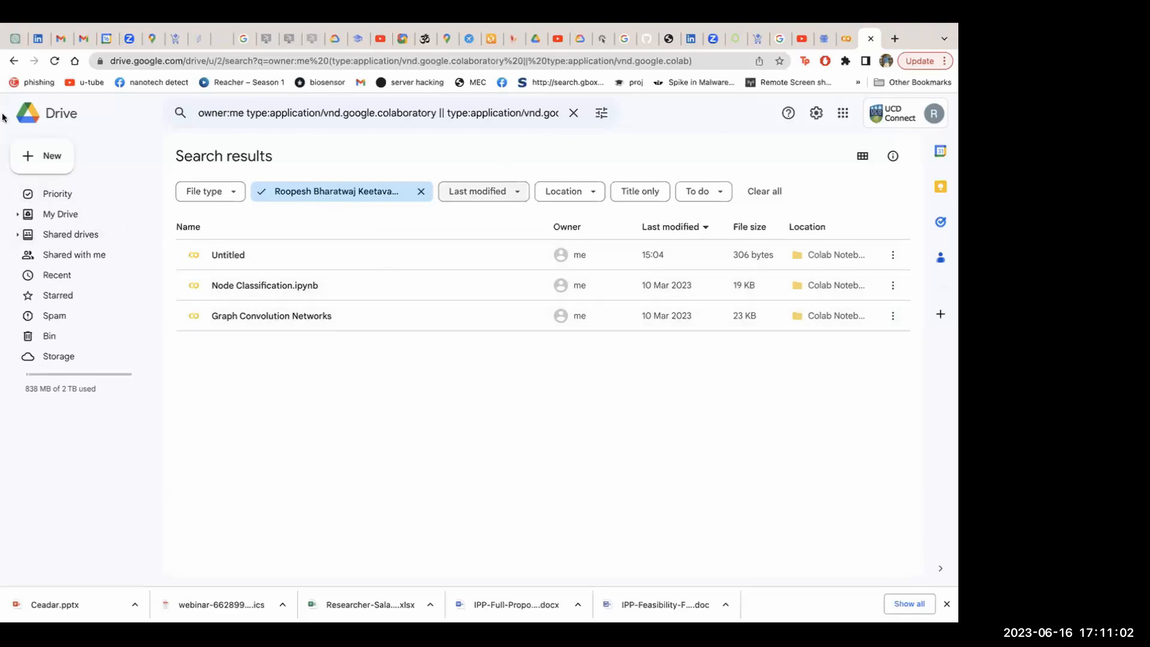
{"action": "left_click", "coordinate": [14, 61]}
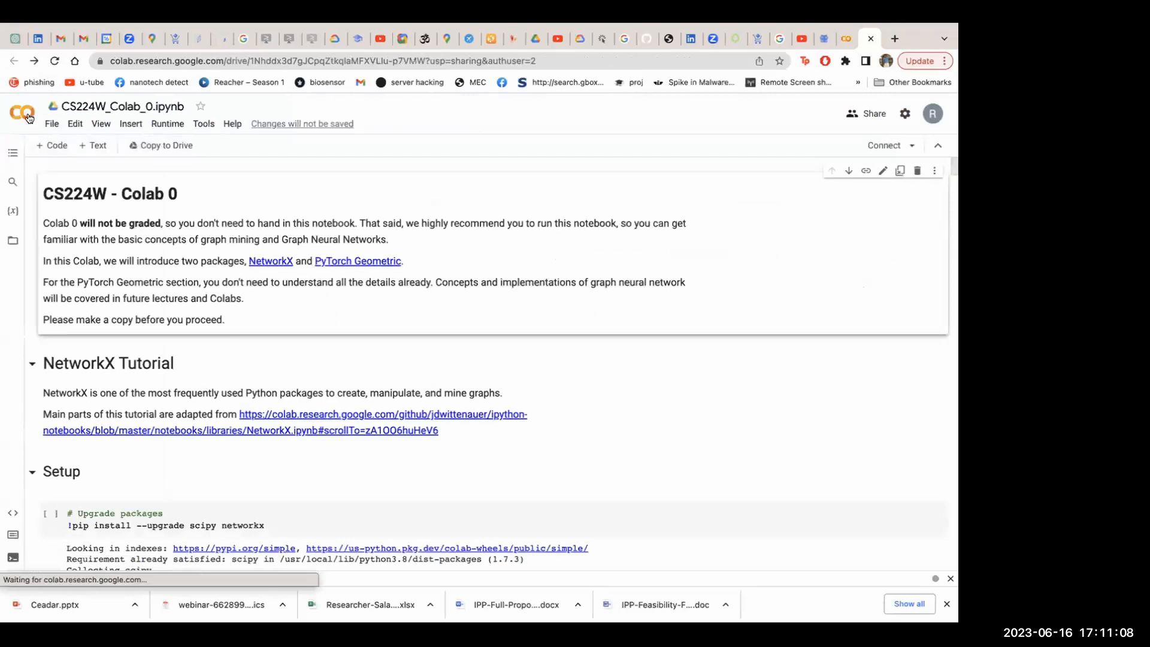
{"action": "left_click", "coordinate": [13, 62]}
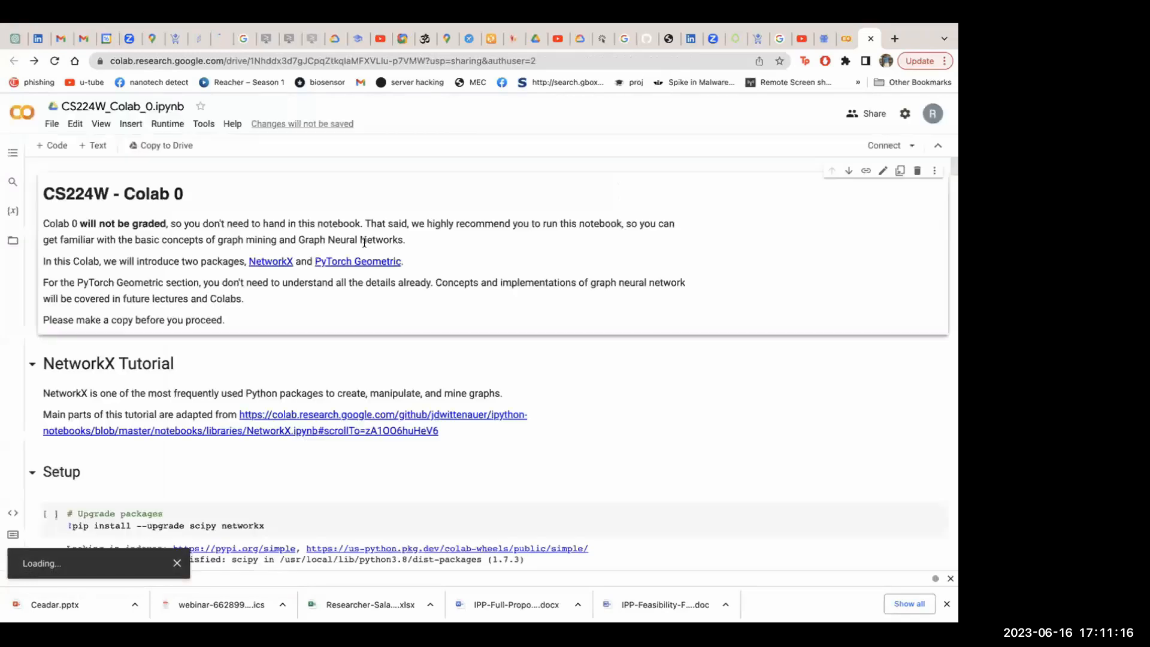
Check the local runtime connection settings, dismiss them and connect the notebook to Colab's default runtime
{"action": "left_click", "coordinate": [904, 149]}
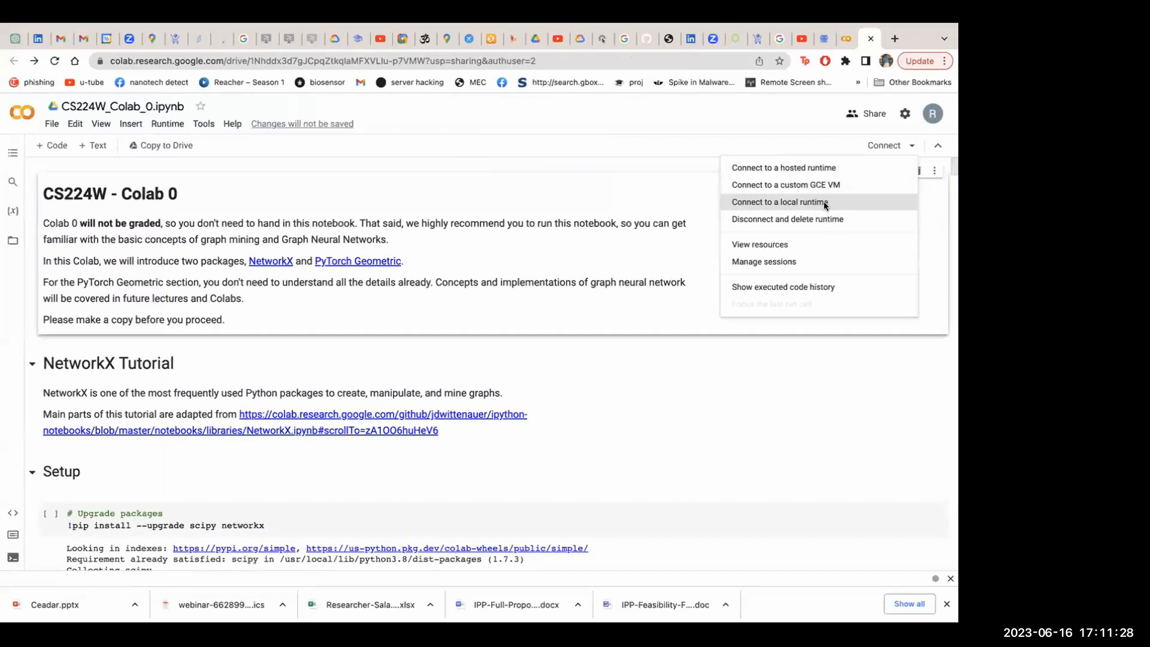
{"action": "left_click", "coordinate": [825, 204]}
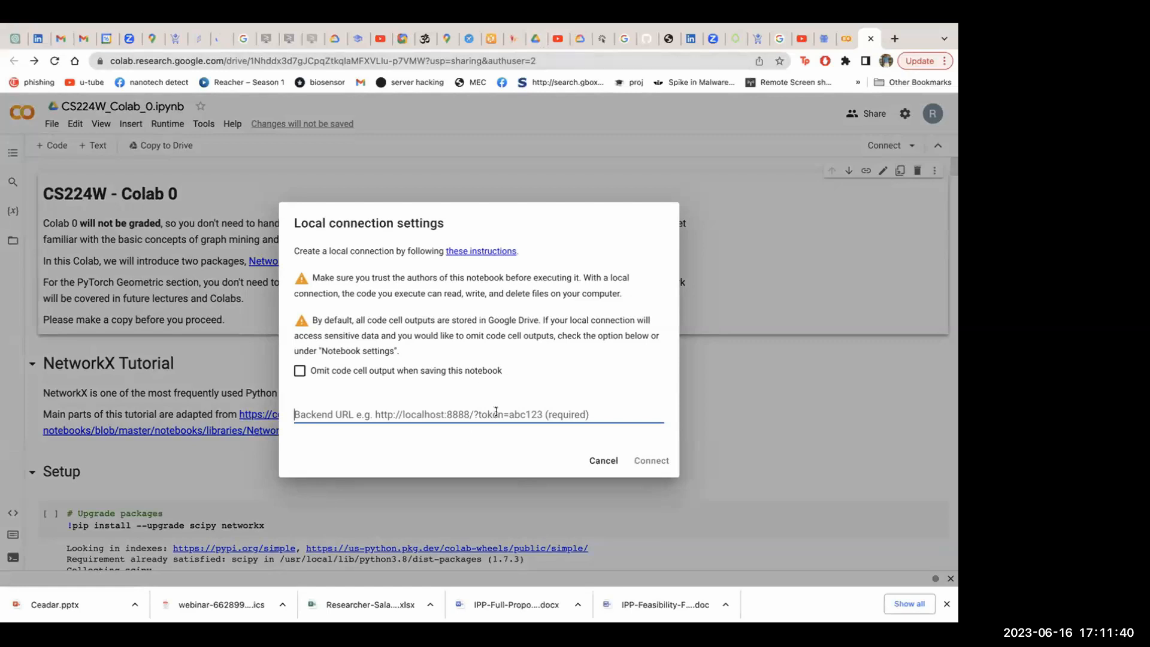
{"action": "left_click", "coordinate": [764, 236]}
{"action": "left_click", "coordinate": [885, 145]}
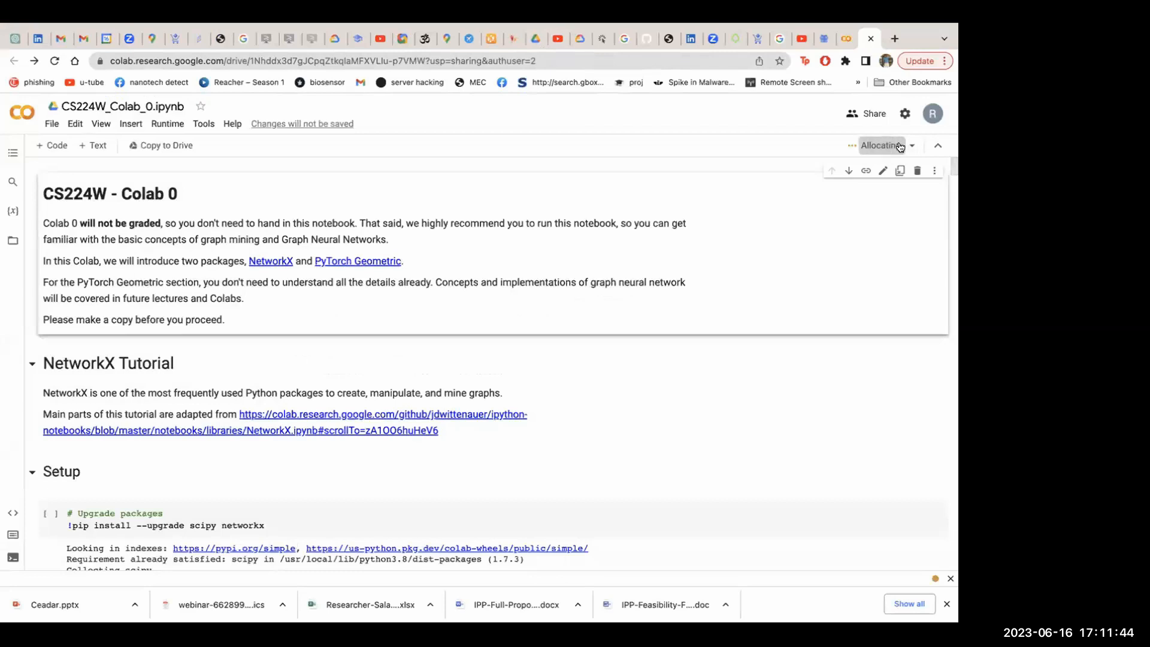
Open the custom GCE VM connection form in Colab, then switch to the Google Cloud console's welcome page
{"action": "left_click", "coordinate": [912, 148]}
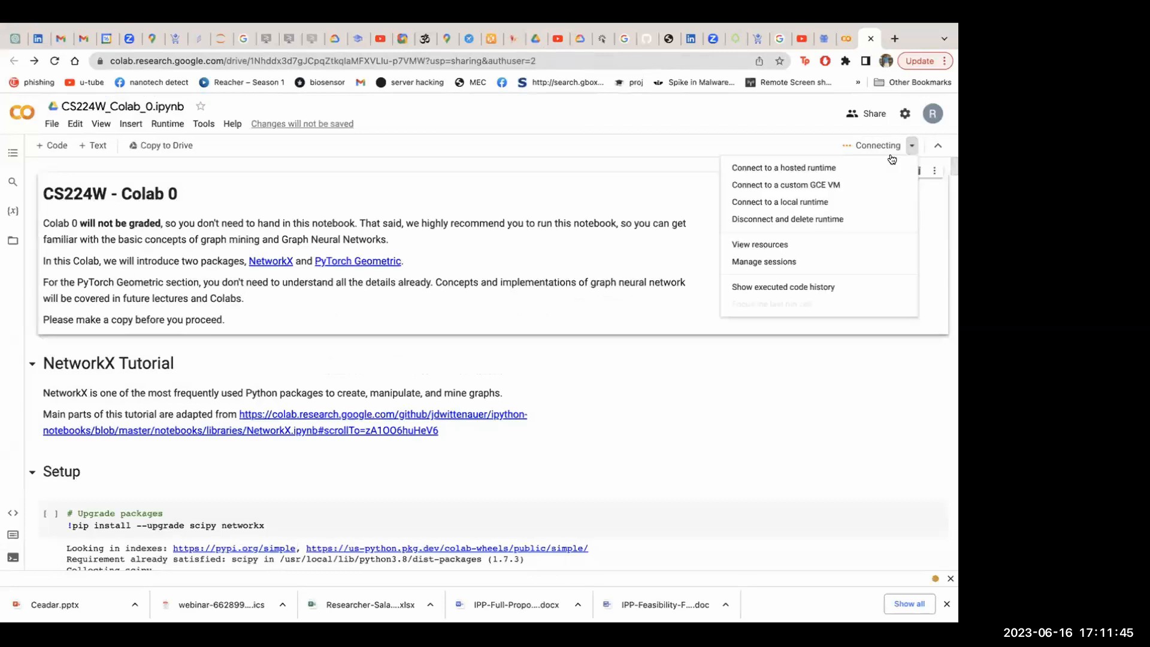
{"action": "left_click", "coordinate": [822, 184]}
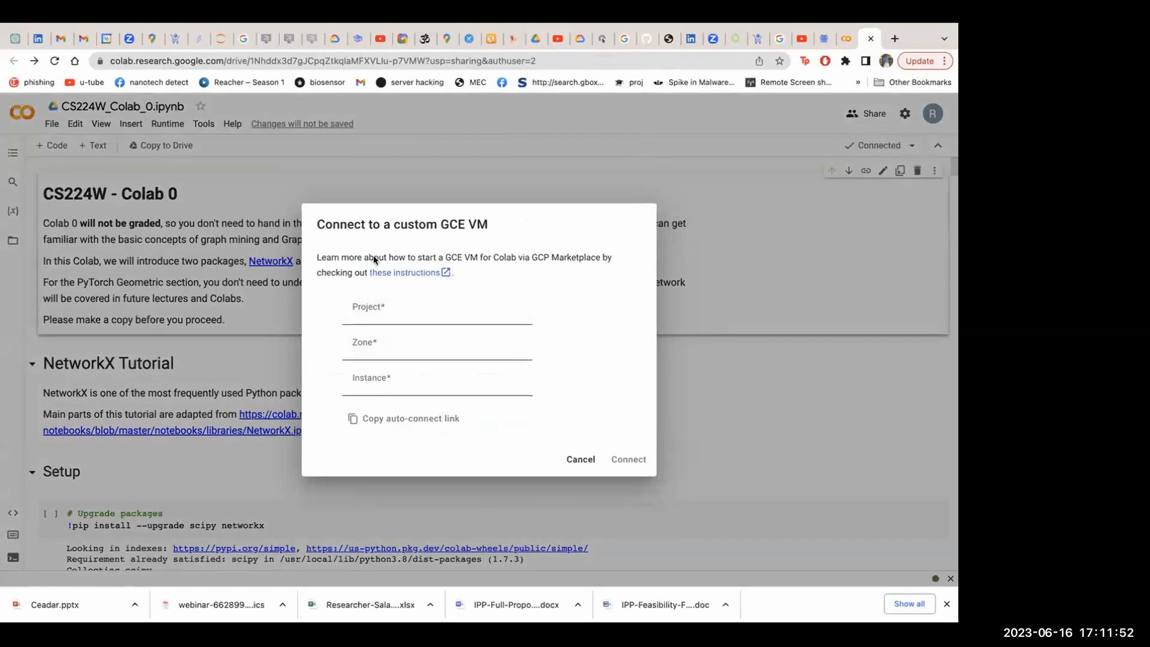
{"action": "left_click", "coordinate": [174, 41]}
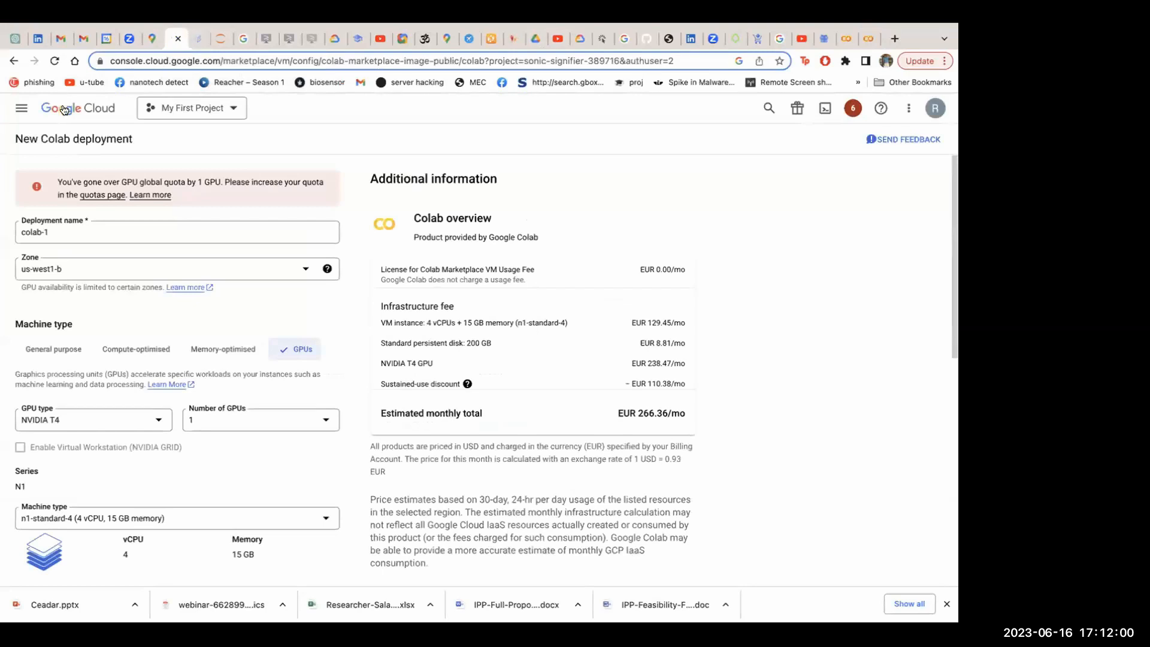
{"action": "left_click", "coordinate": [63, 109]}
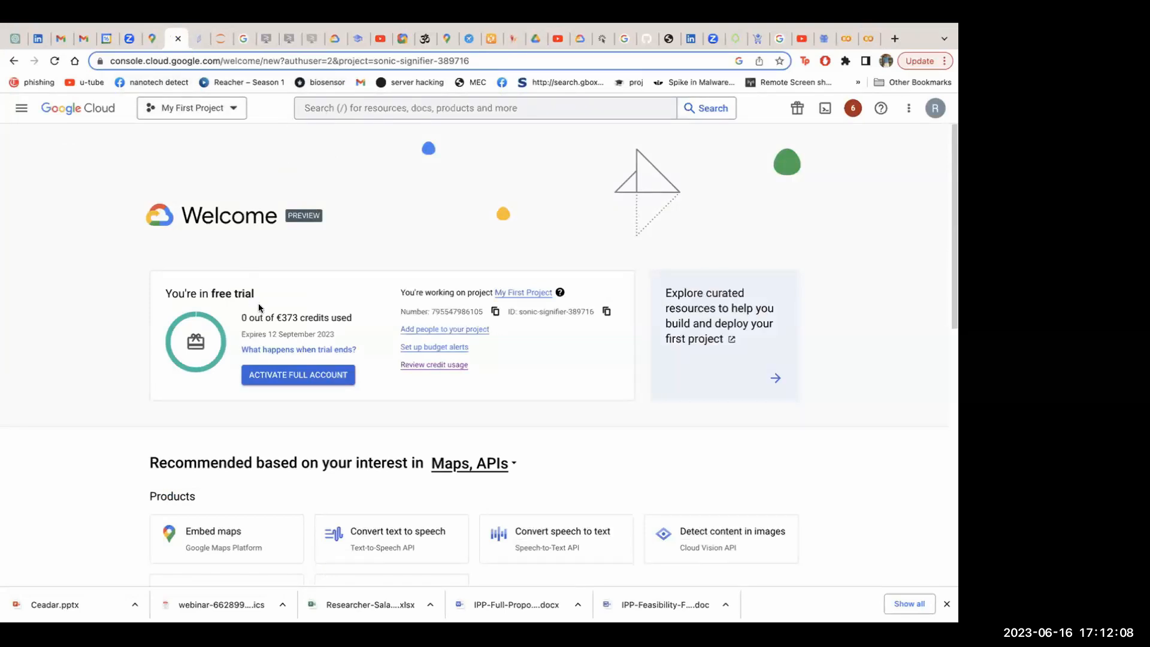
Open the All products page and look through its product categories
{"action": "left_click", "coordinate": [20, 116]}
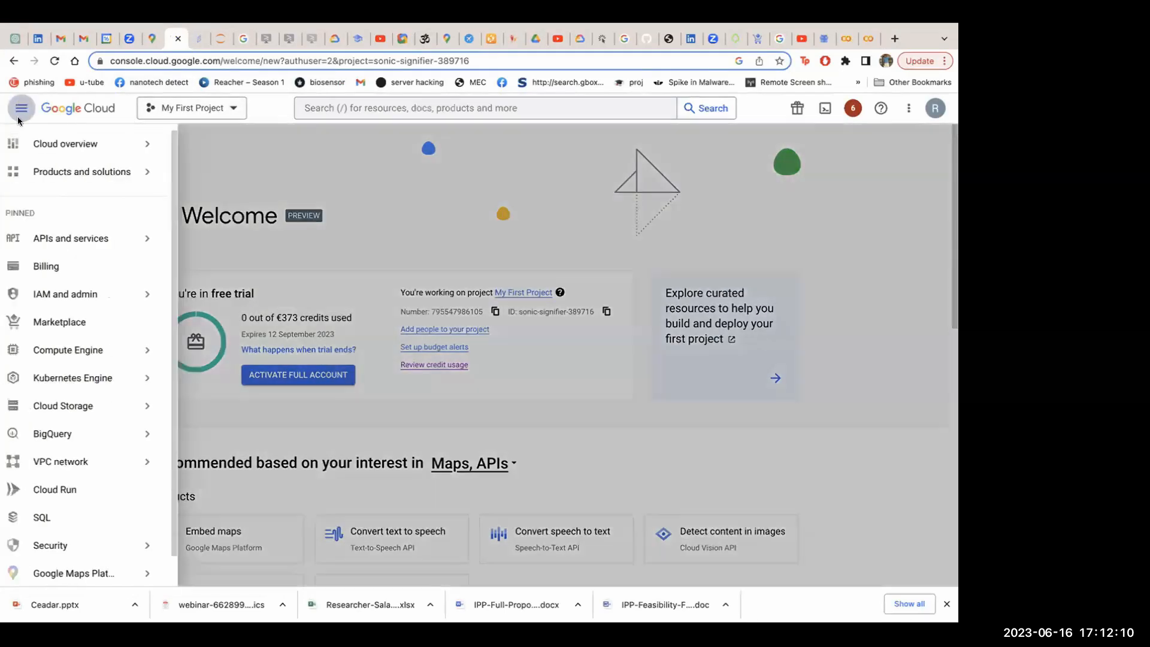
{"action": "scroll", "coordinate": [72, 378], "scroll_direction": "down", "scroll_amount": 1}
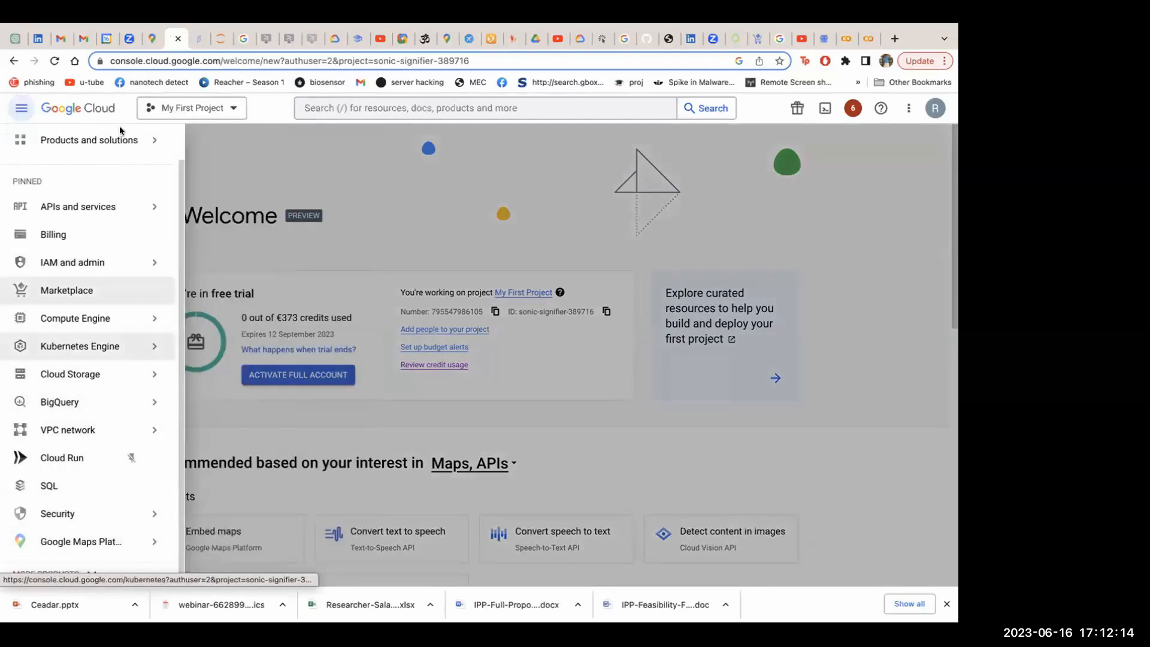
{"action": "mouse_move", "coordinate": [77, 149]}
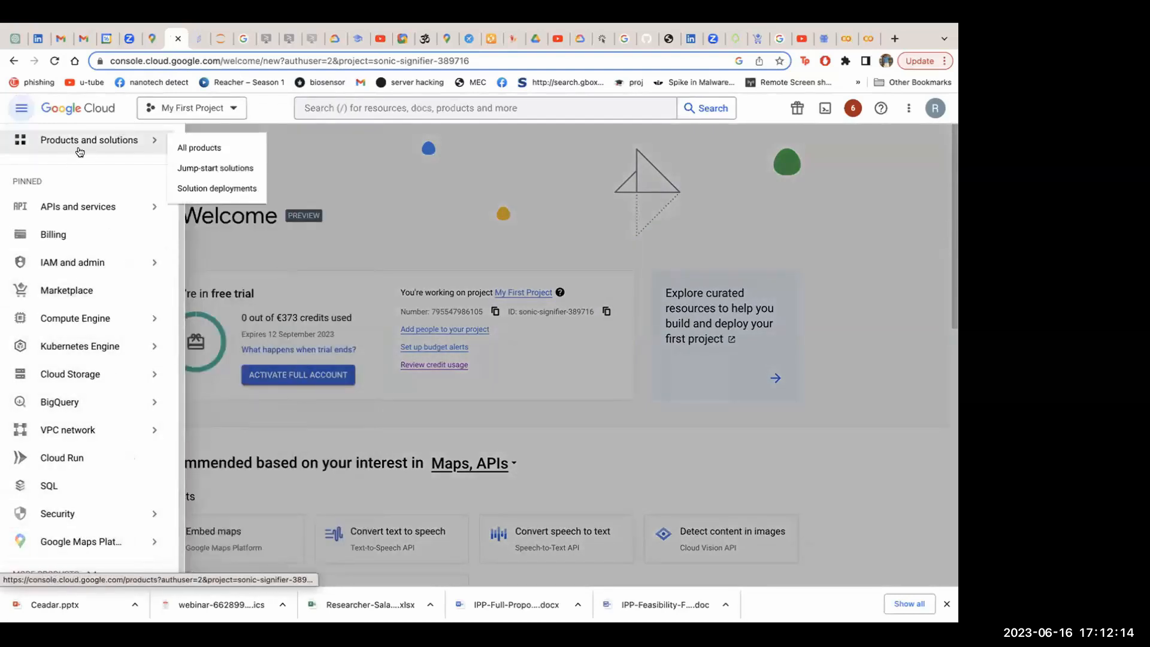
{"action": "left_click", "coordinate": [188, 151]}
{"action": "scroll", "coordinate": [89, 437], "scroll_direction": "down", "scroll_amount": 3}
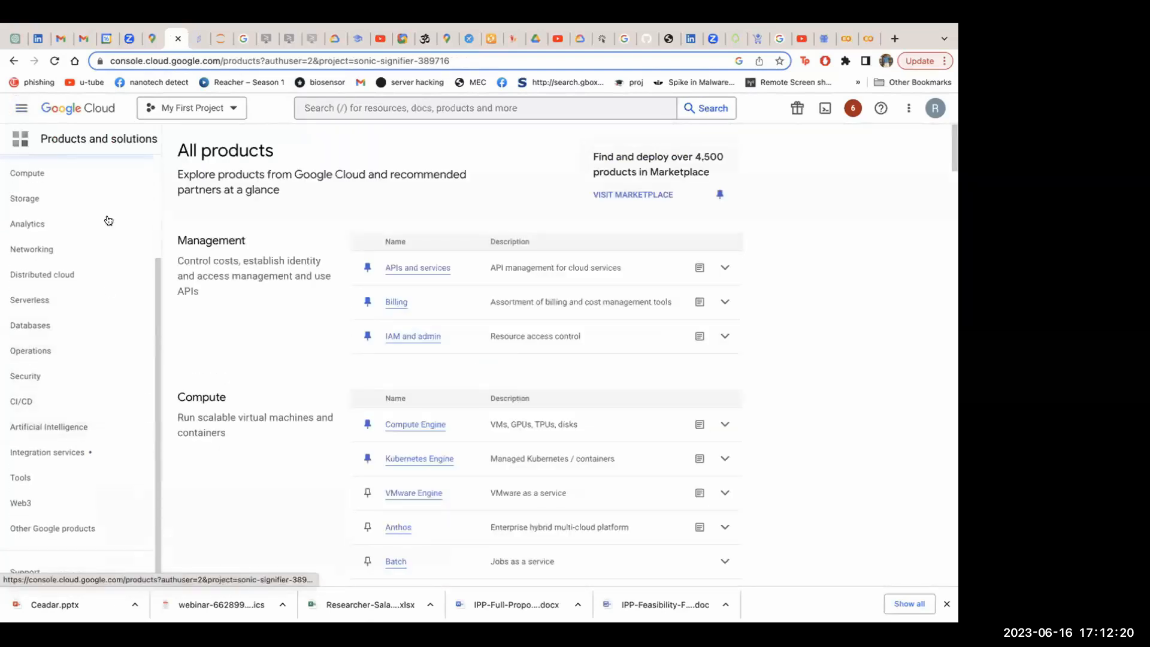
{"action": "scroll", "coordinate": [108, 221], "scroll_direction": "up", "scroll_amount": 3}
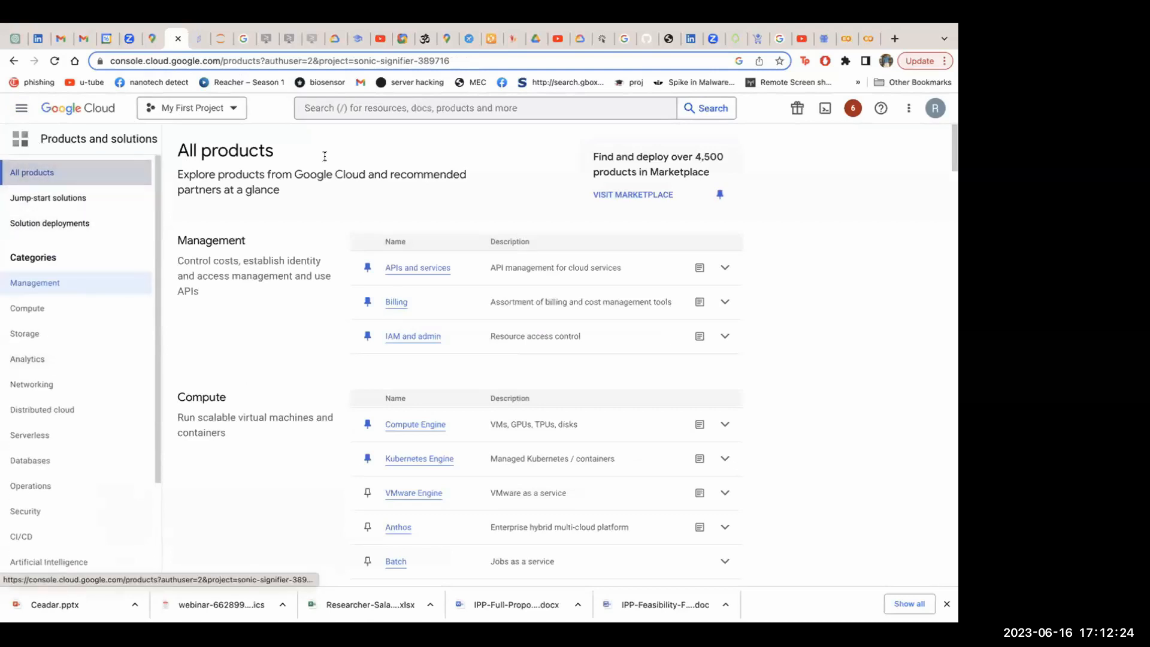
Search the console for marketplace and open the general Marketplace page
{"action": "left_click", "coordinate": [442, 109]}
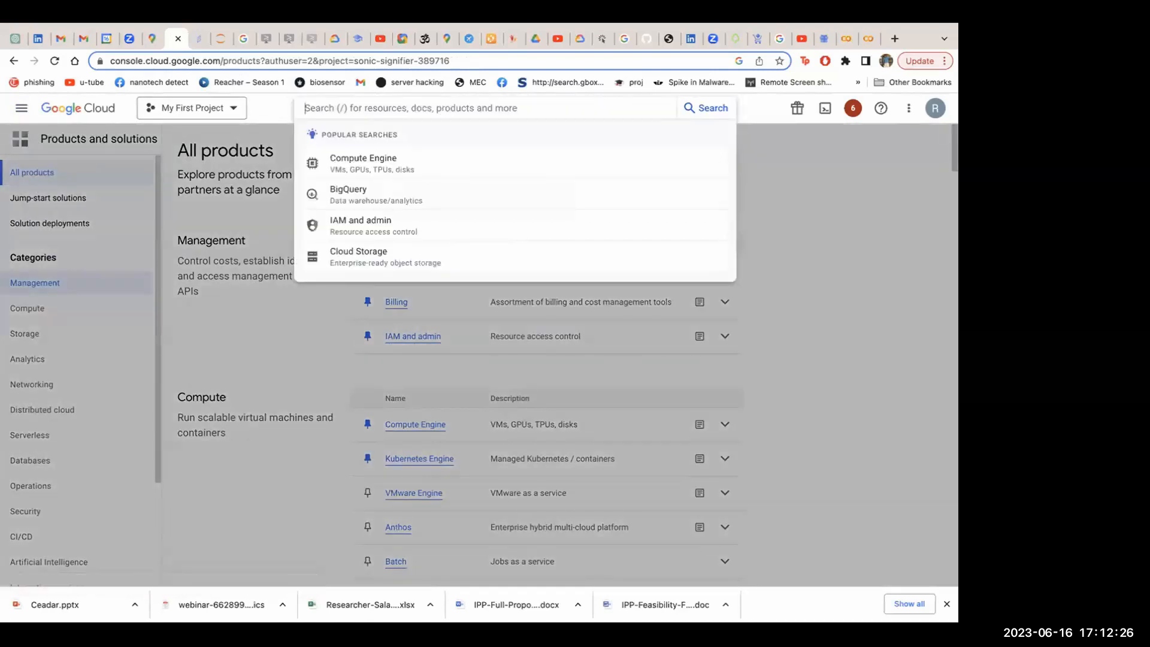
{"action": "type", "text": "market"}
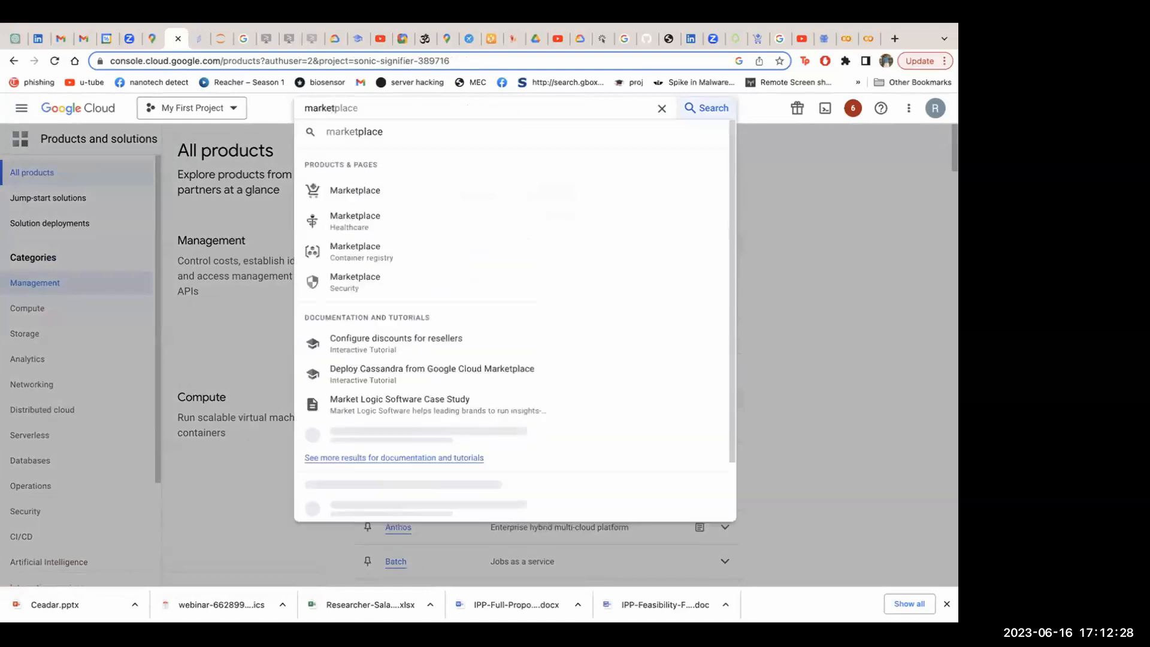
{"action": "left_click", "coordinate": [368, 129]}
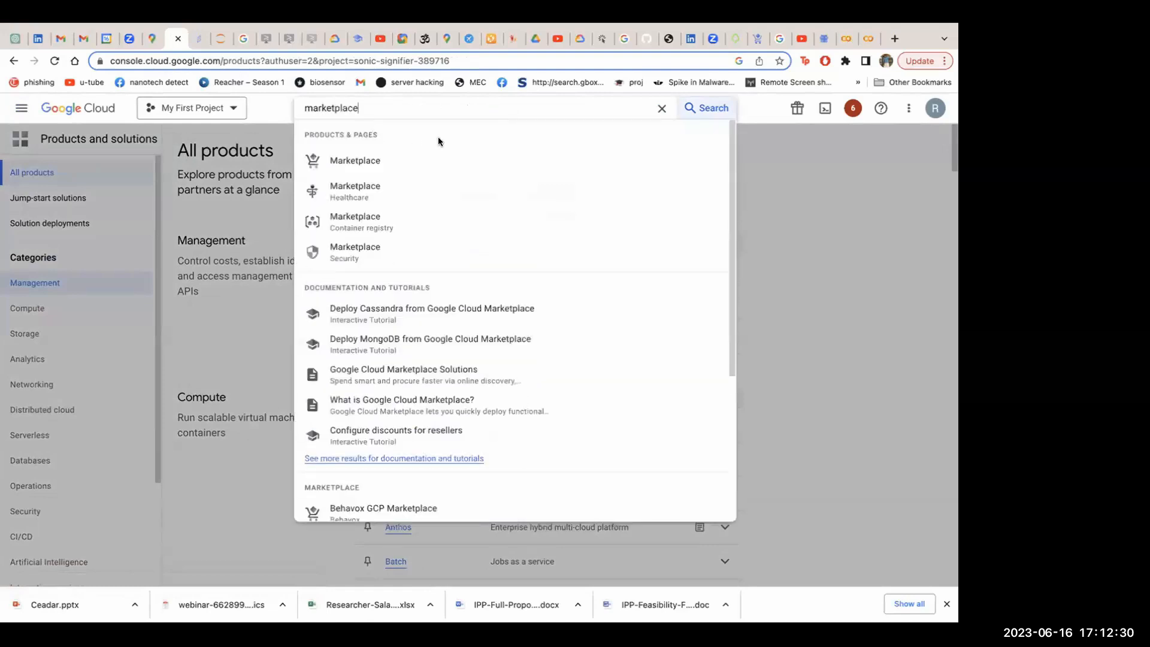
{"action": "left_click", "coordinate": [350, 158]}
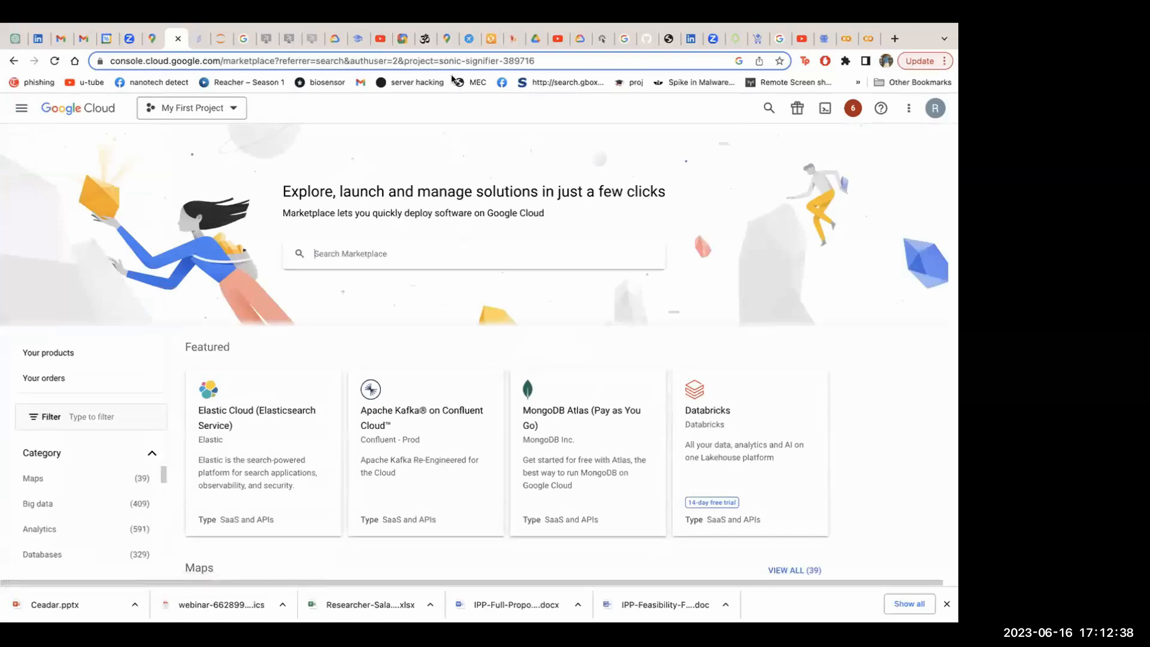
Search the Marketplace for colab and open the Google Colab virtual machine product details
{"action": "scroll", "coordinate": [444, 384], "scroll_direction": "down", "scroll_amount": 10}
{"action": "scroll", "coordinate": [444, 387], "scroll_direction": "down", "scroll_amount": 9}
{"action": "scroll", "coordinate": [444, 386], "scroll_direction": "down", "scroll_amount": 7}
{"action": "scroll", "coordinate": [444, 387], "scroll_direction": "up", "scroll_amount": 13}
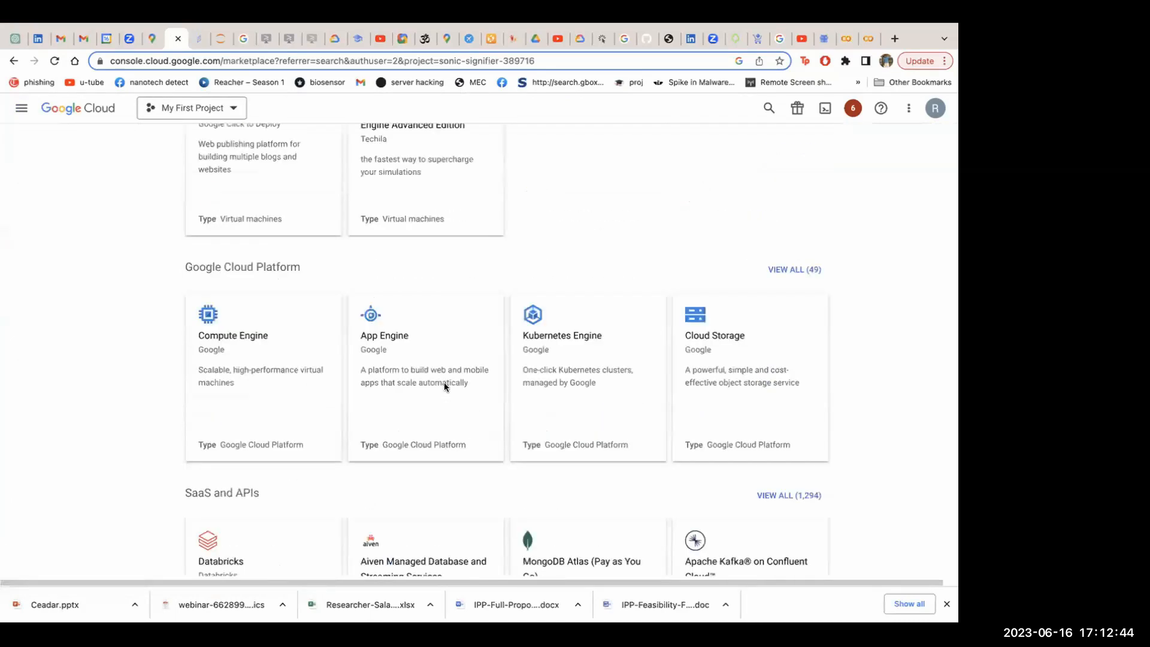
{"action": "scroll", "coordinate": [444, 387], "scroll_direction": "up", "scroll_amount": 10}
{"action": "left_click", "coordinate": [372, 248]}
{"action": "type", "text": "cola"}
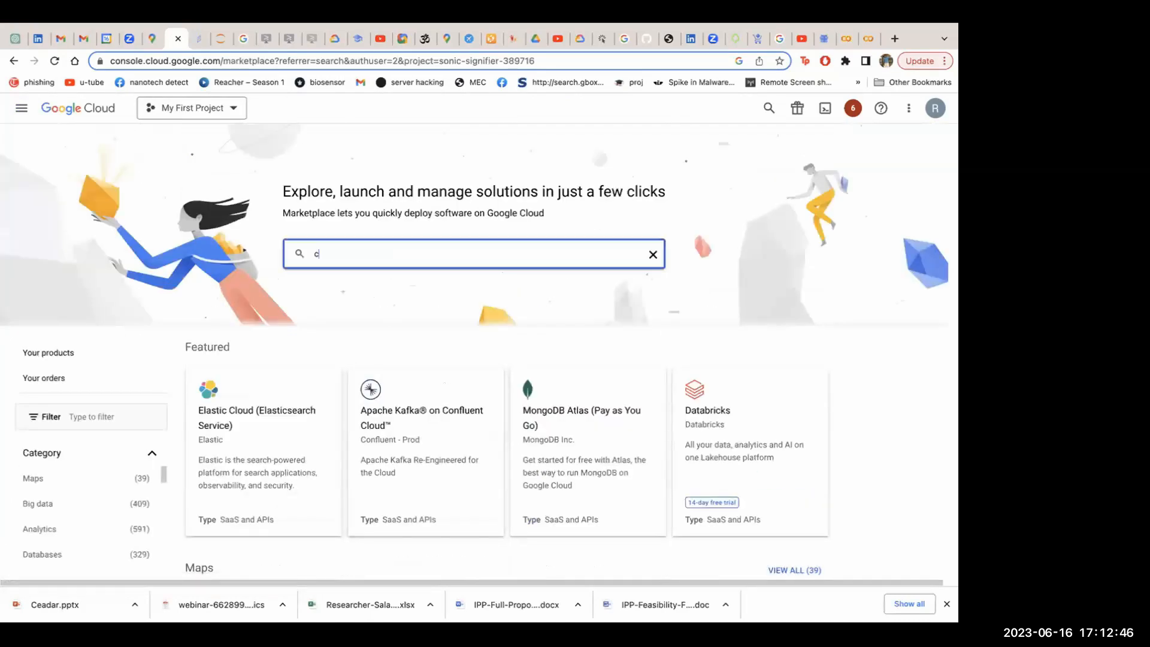
{"action": "key", "text": "Return"}
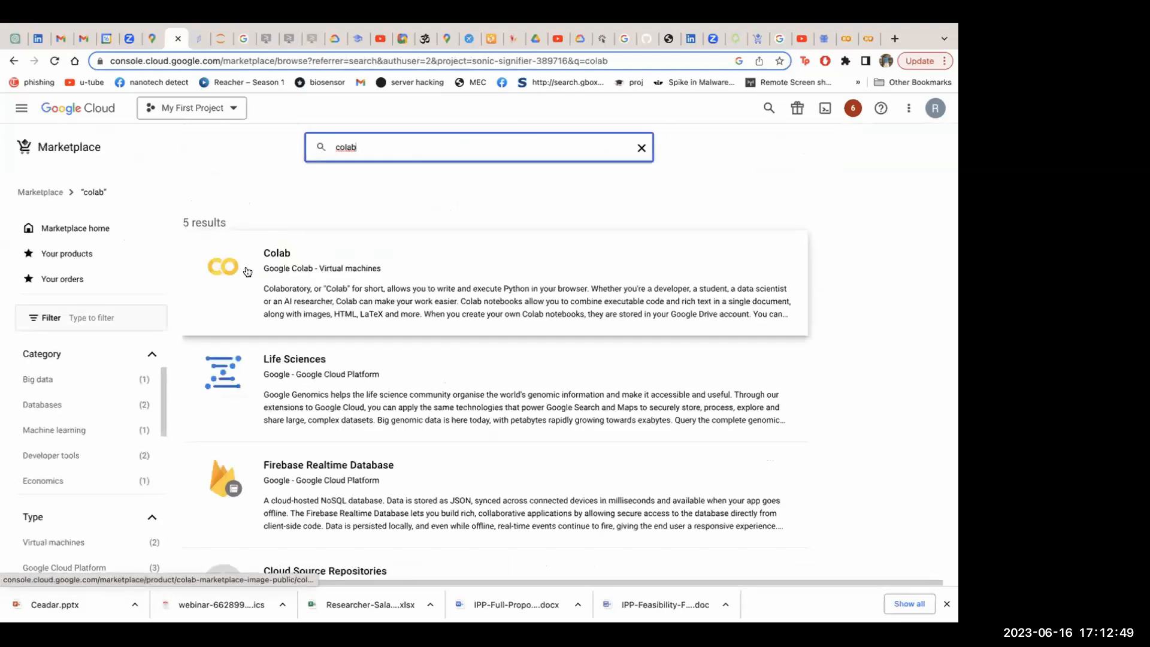
{"action": "left_click", "coordinate": [281, 266]}
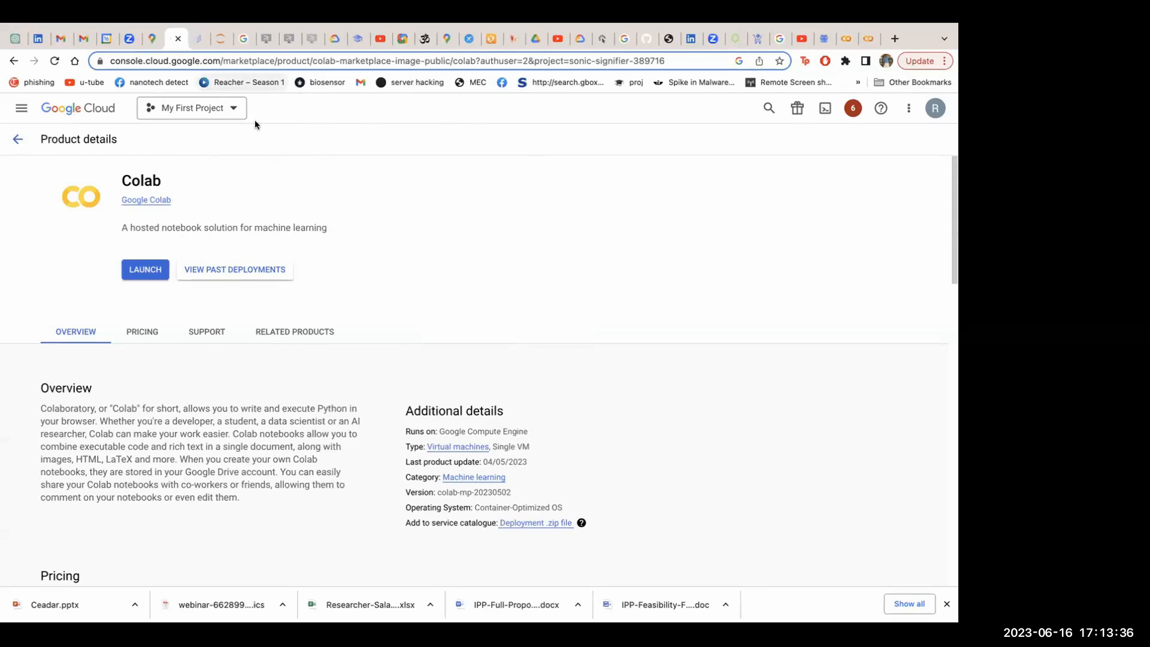
Launch a new Colab deployment and set its zone to asia-northeast2-a
{"action": "left_click", "coordinate": [144, 271]}
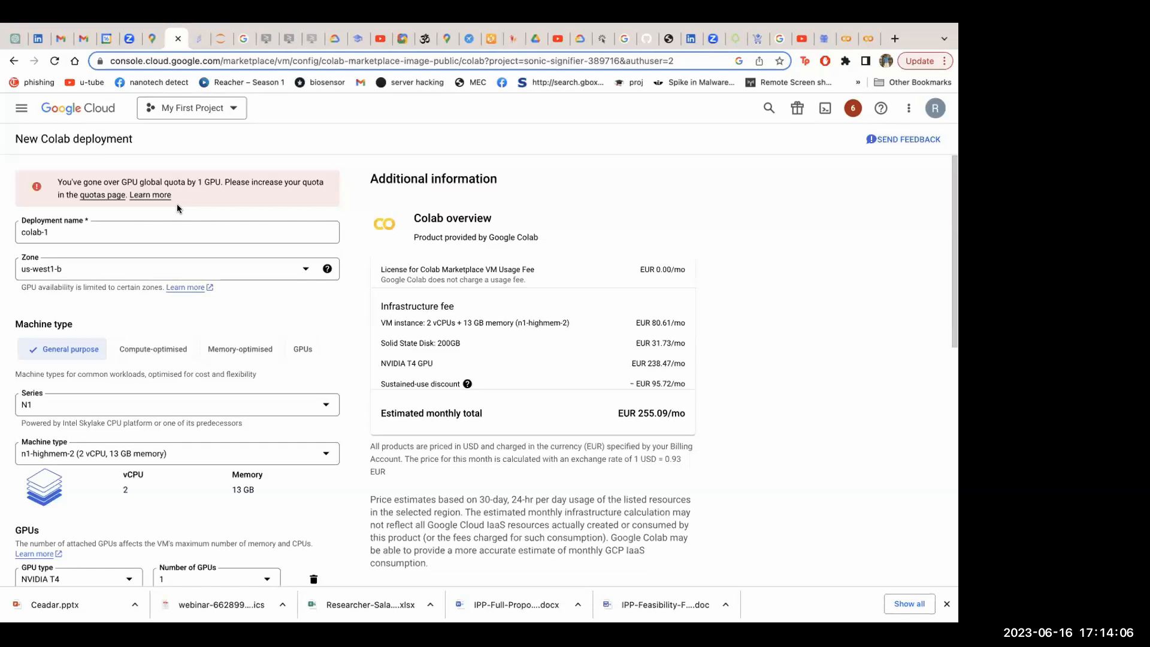
{"action": "left_click", "coordinate": [77, 228]}
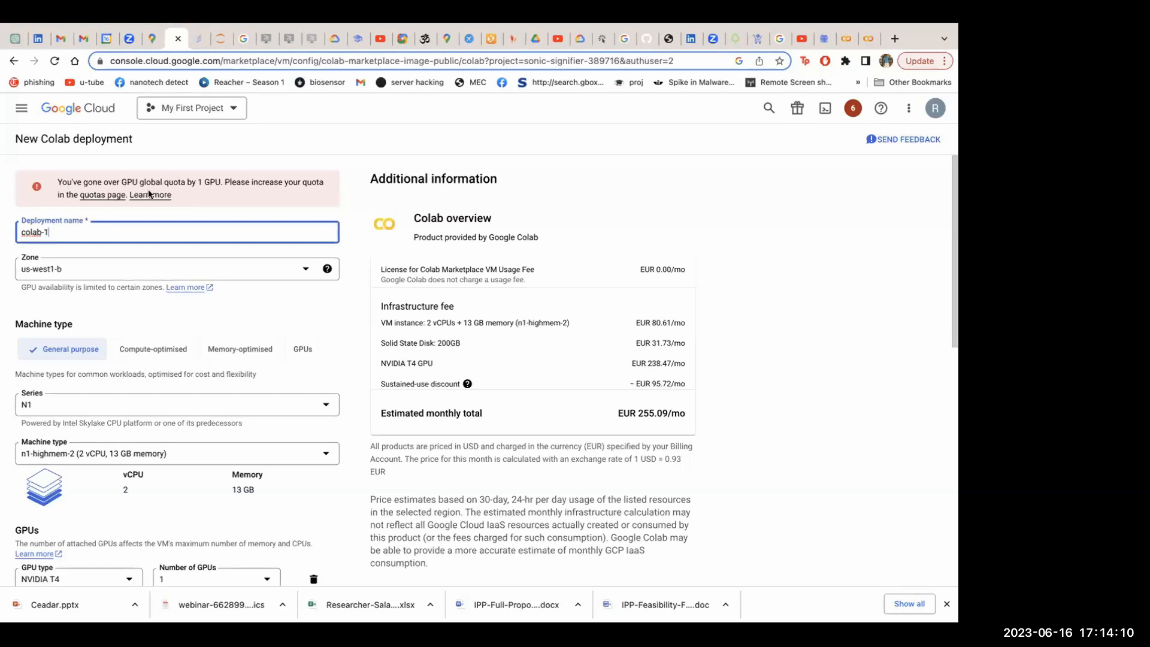
{"action": "left_click", "coordinate": [303, 264]}
{"action": "scroll", "coordinate": [114, 341], "scroll_direction": "up", "scroll_amount": 15}
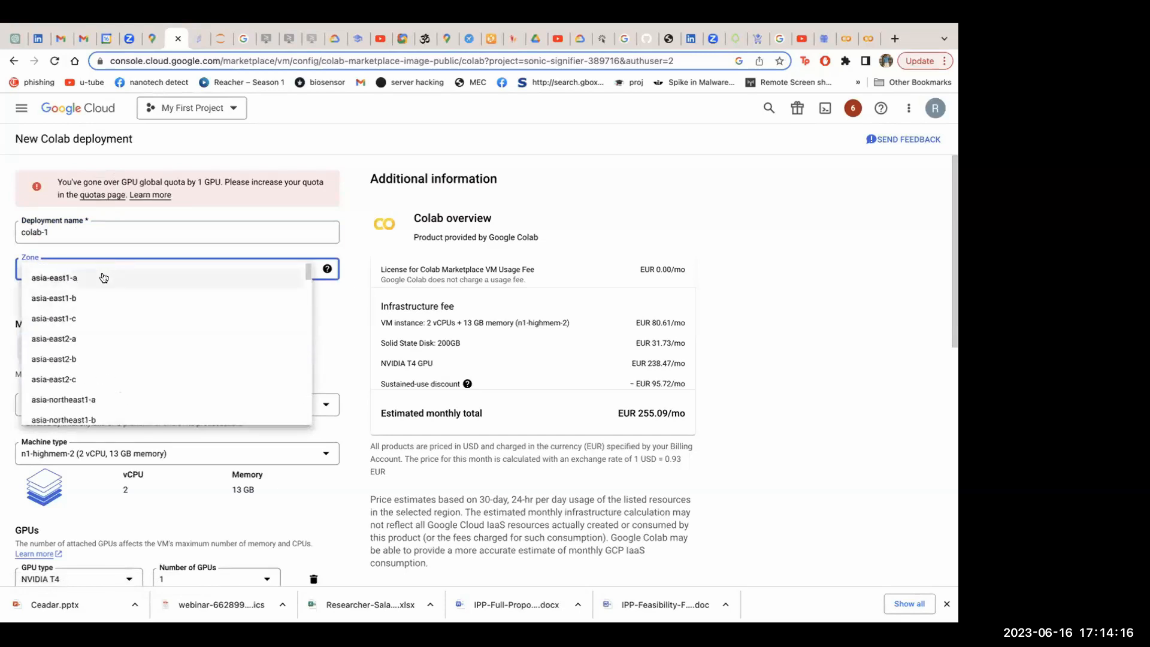
{"action": "scroll", "coordinate": [150, 306], "scroll_direction": "down", "scroll_amount": 2}
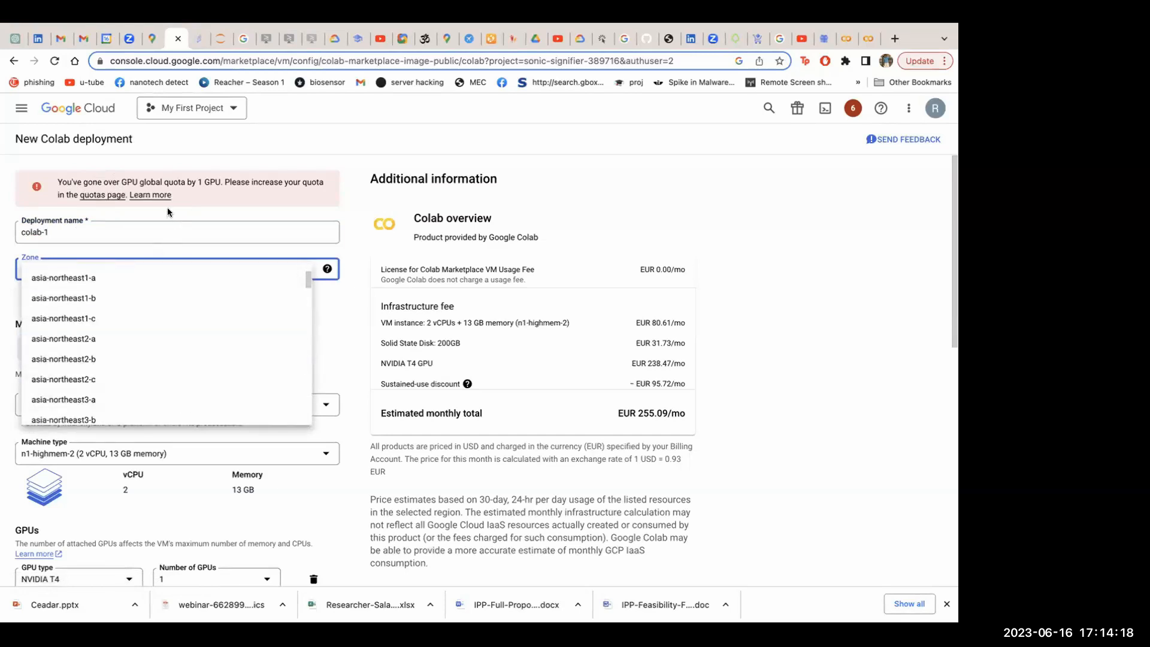
{"action": "left_click", "coordinate": [92, 339]}
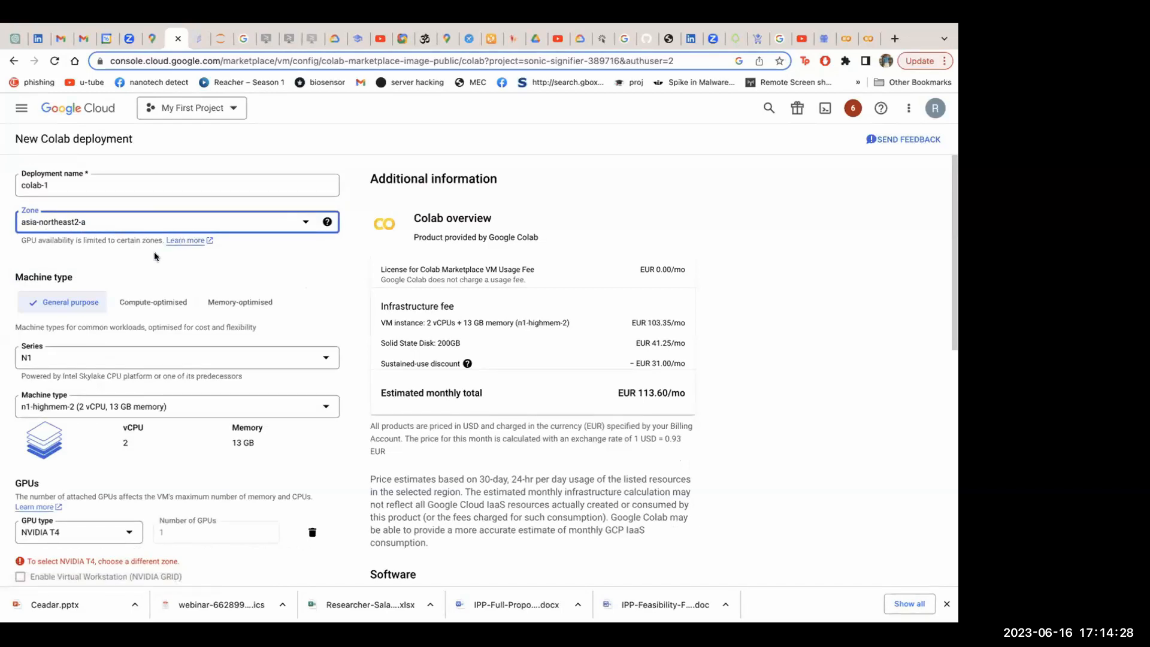
Try to select NVIDIA T4 as the GPU type and enable Virtual Workstation (NVIDIA GRID)
{"action": "scroll", "coordinate": [153, 252], "scroll_direction": "down", "scroll_amount": 2}
{"action": "scroll", "coordinate": [153, 251], "scroll_direction": "up", "scroll_amount": 2}
{"action": "scroll", "coordinate": [130, 510], "scroll_direction": "down", "scroll_amount": 3}
{"action": "left_click", "coordinate": [131, 420]}
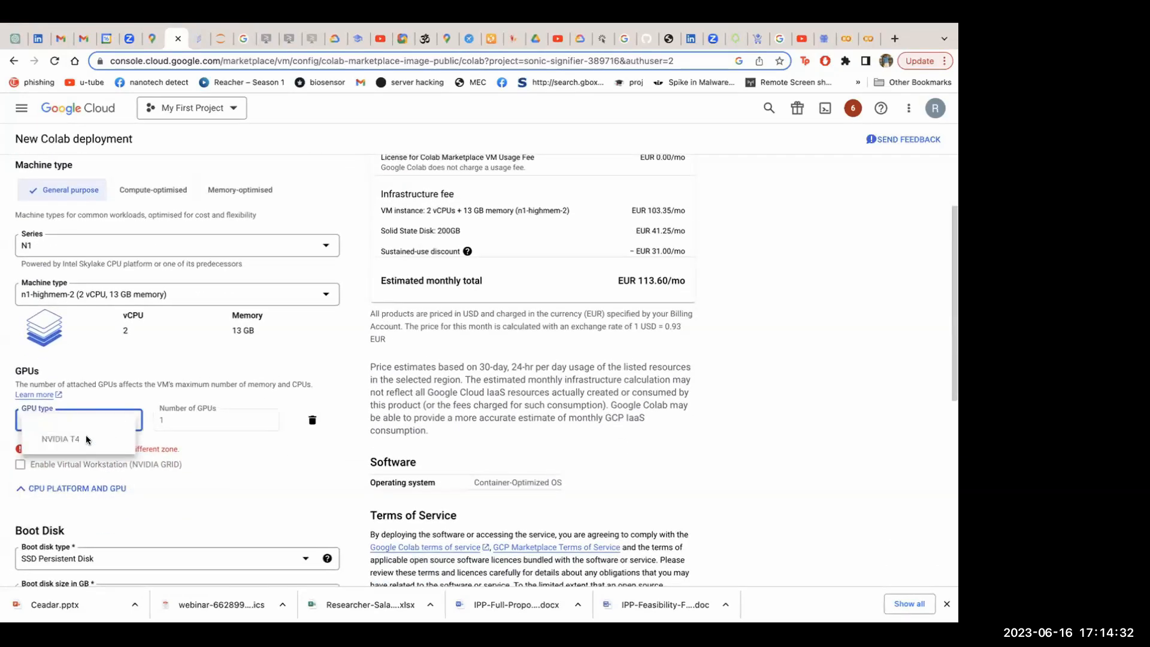
{"action": "left_click", "coordinate": [123, 437]}
{"action": "left_click", "coordinate": [20, 465]}
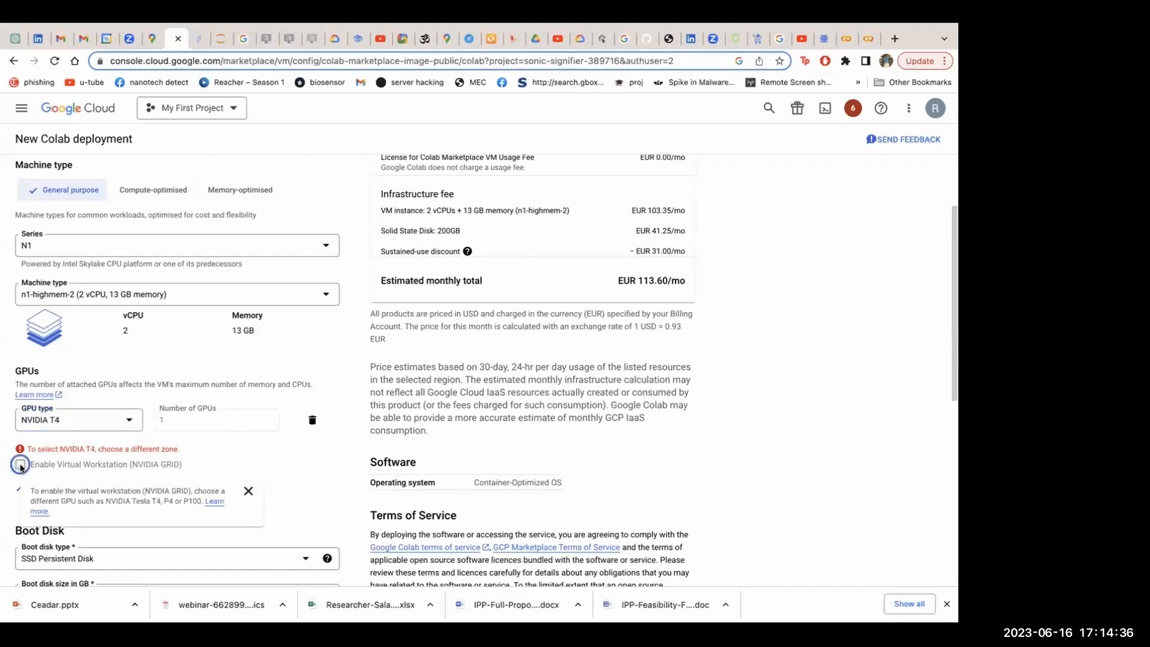
{"action": "left_click", "coordinate": [248, 491]}
{"action": "left_click", "coordinate": [72, 420]}
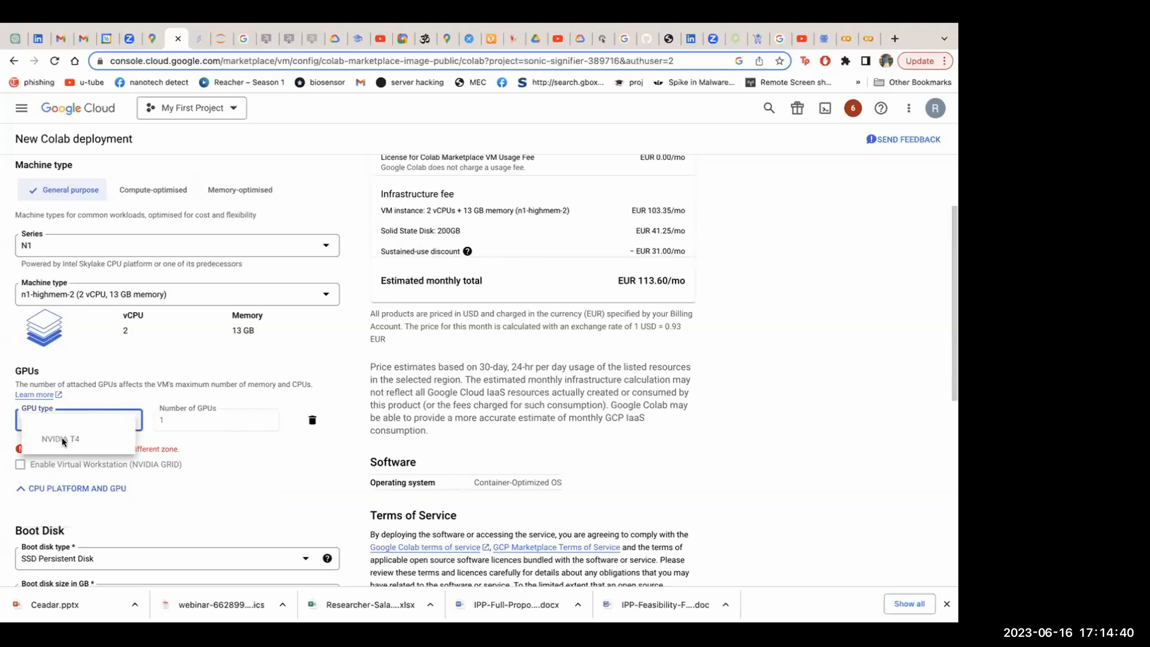
{"action": "left_click", "coordinate": [250, 485]}
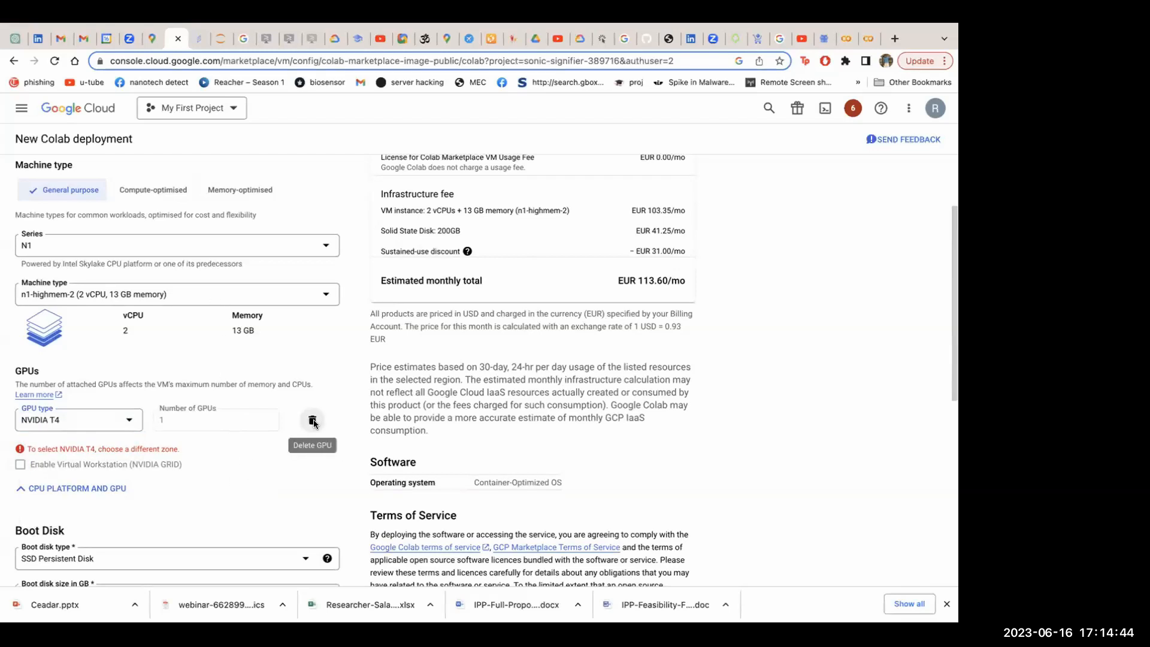
Delete the GPU from the deployment and set the machine type to n1-standard-16 (16 vCPU, 60 GB memory)
{"action": "left_click", "coordinate": [312, 420]}
{"action": "scroll", "coordinate": [286, 329], "scroll_direction": "up", "scroll_amount": 4}
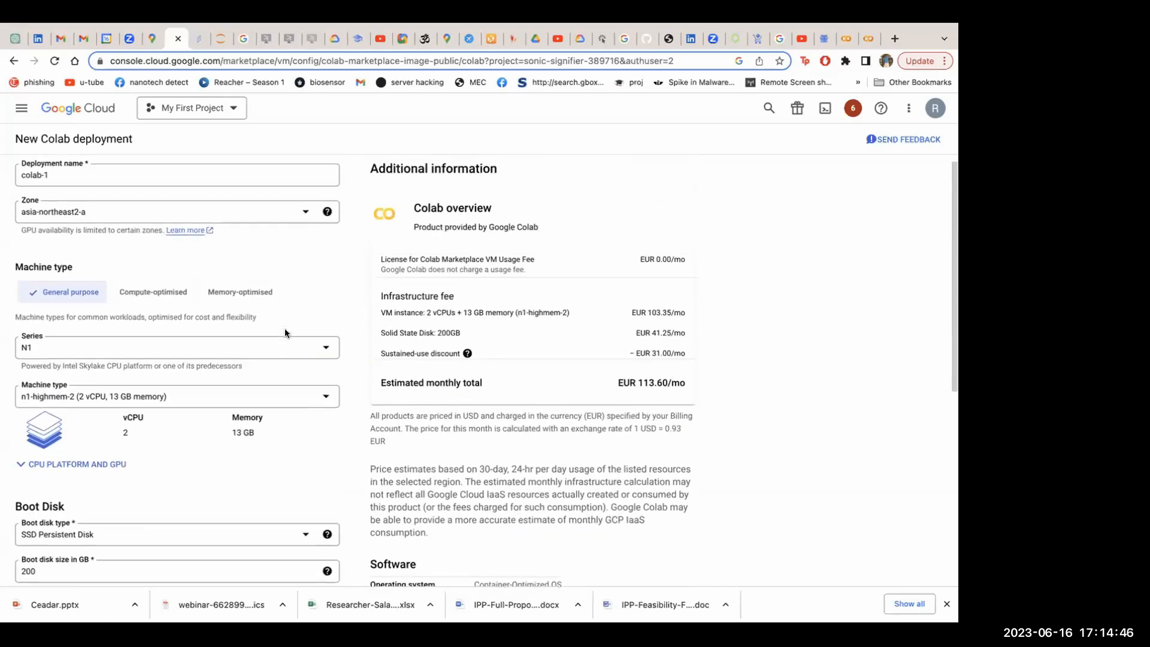
{"action": "left_click", "coordinate": [234, 403]}
{"action": "scroll", "coordinate": [190, 492], "scroll_direction": "down", "scroll_amount": 4}
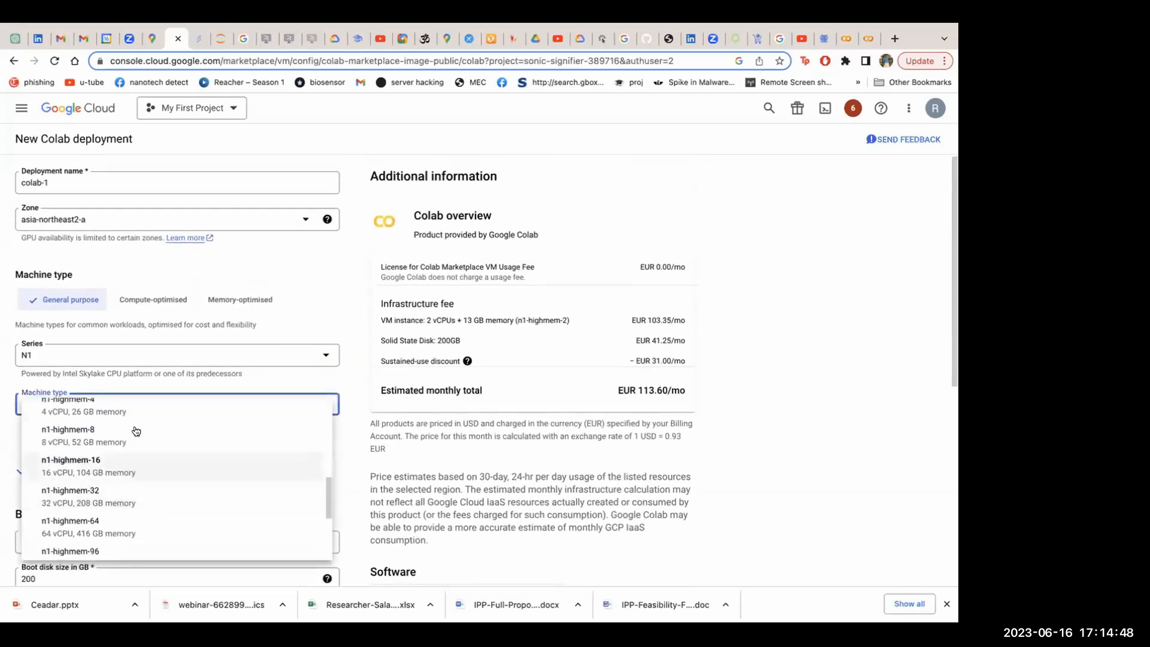
{"action": "scroll", "coordinate": [116, 437], "scroll_direction": "up", "scroll_amount": 4}
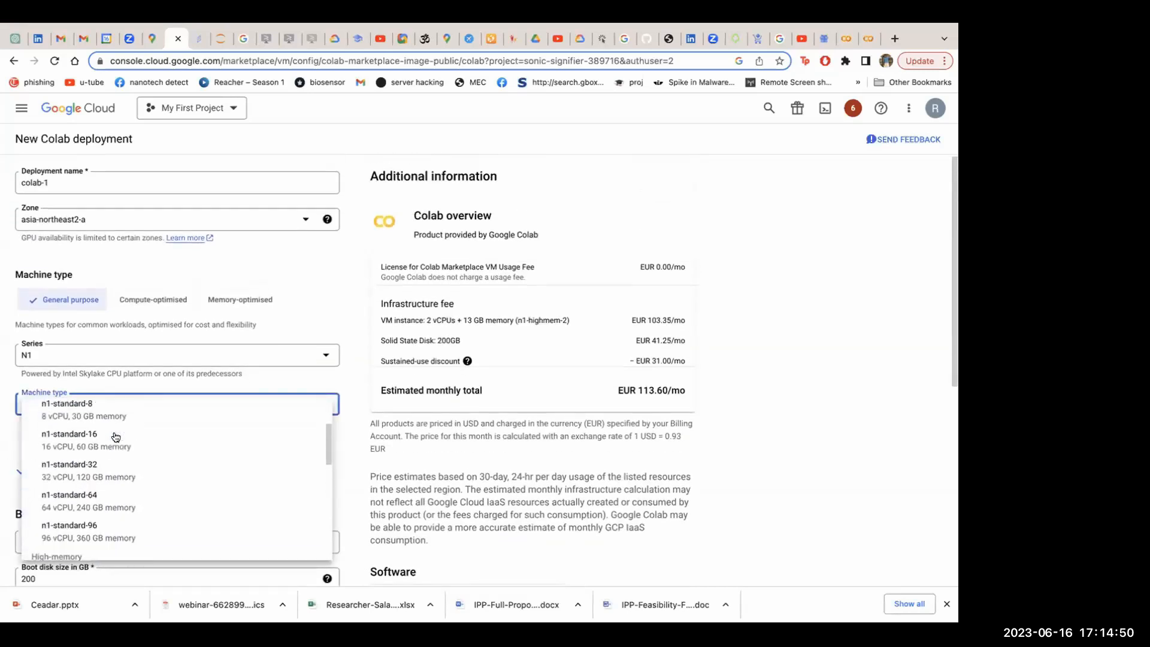
{"action": "scroll", "coordinate": [108, 471], "scroll_direction": "down", "scroll_amount": 2}
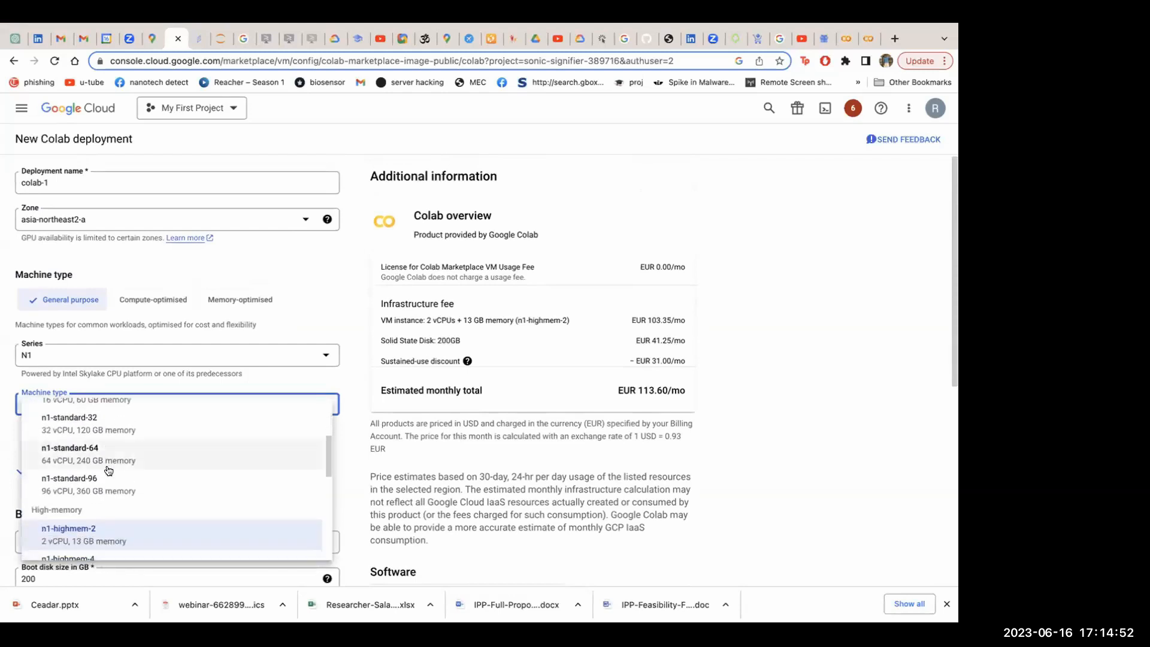
{"action": "scroll", "coordinate": [115, 457], "scroll_direction": "up", "scroll_amount": 2}
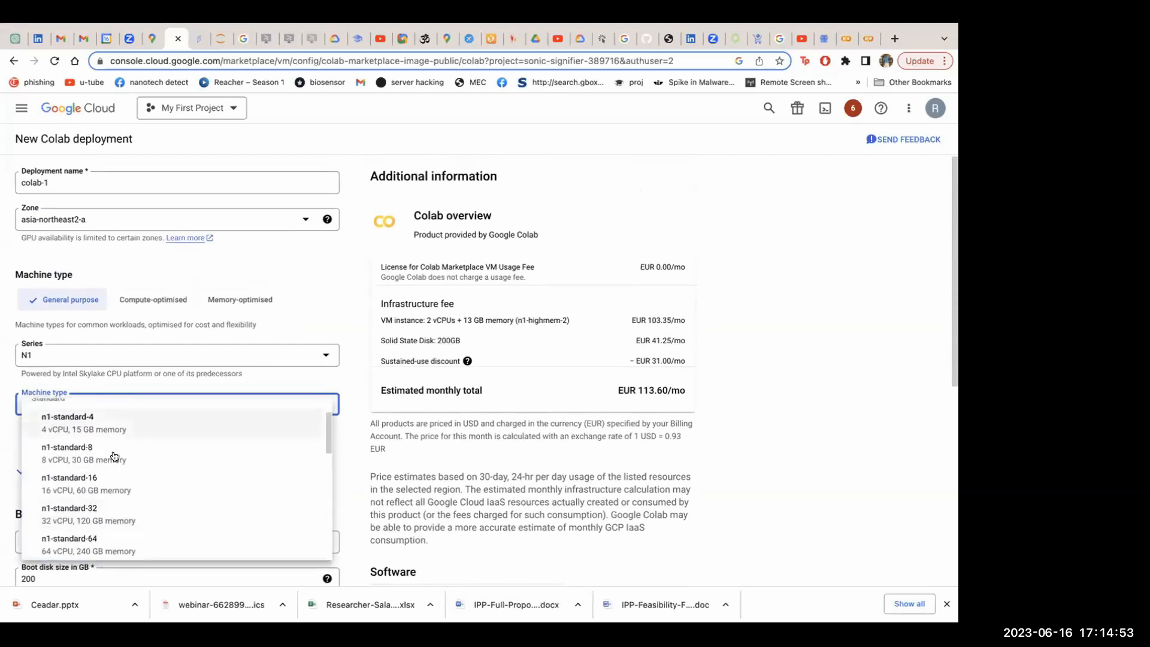
{"action": "left_click", "coordinate": [91, 484]}
Check the estimated monthly total for the configured deployment
{"action": "scroll", "coordinate": [171, 370], "scroll_direction": "down", "scroll_amount": 1}
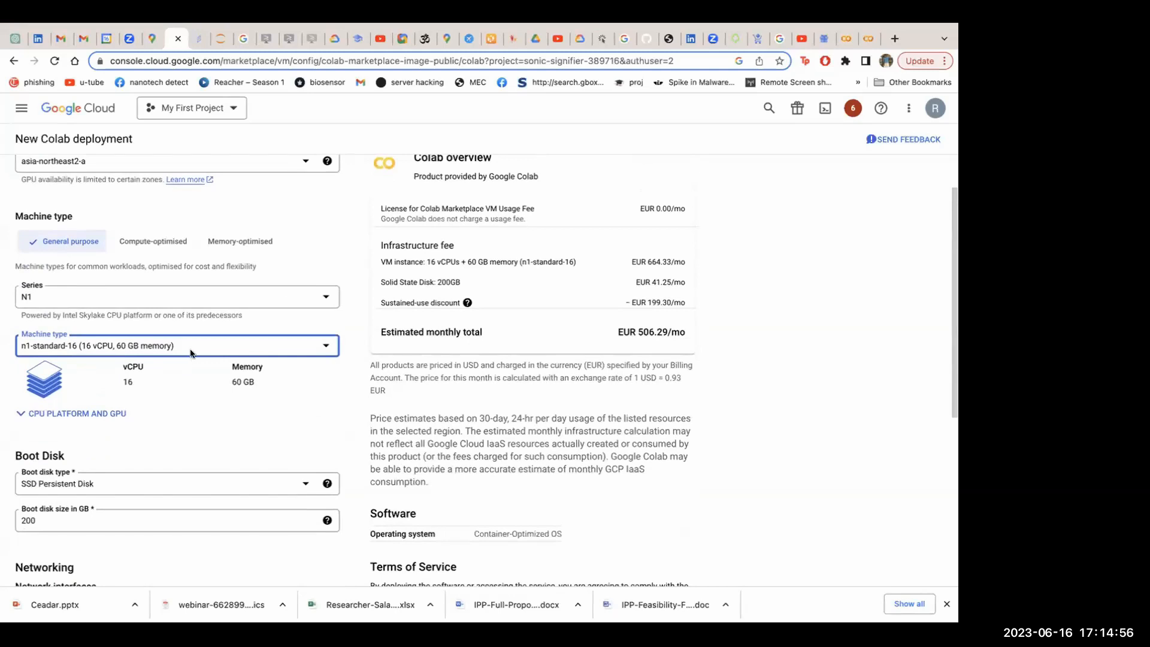
{"action": "left_click", "coordinate": [613, 332]}
{"action": "left_click_drag", "start_coordinate": [613, 332], "coordinate": [728, 333]}
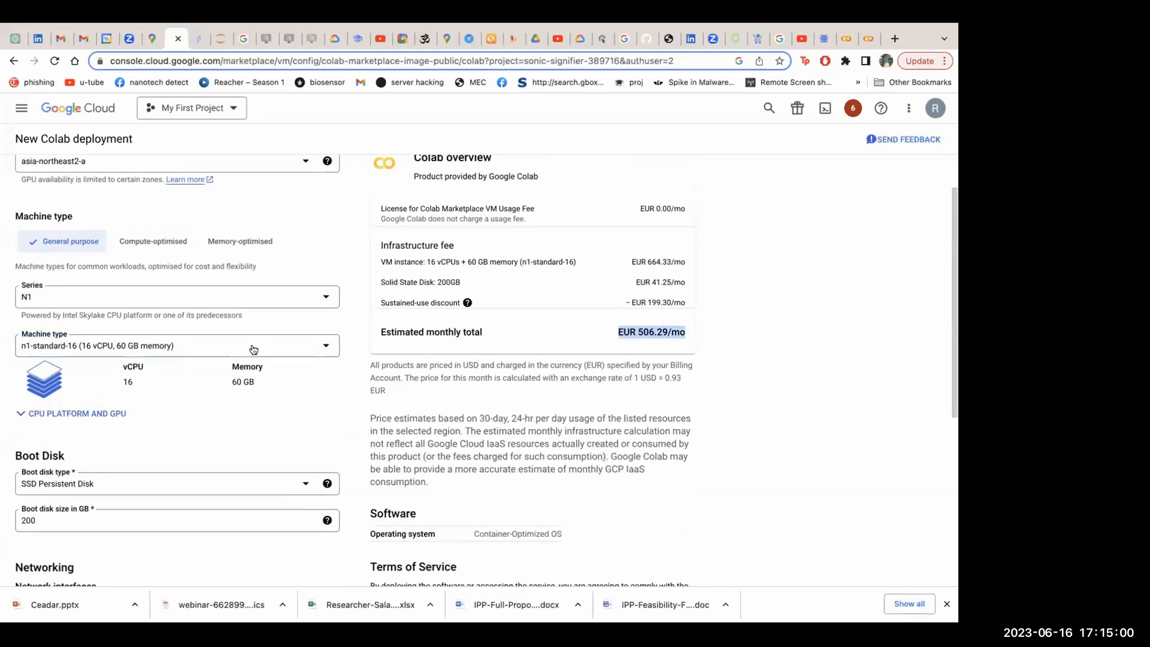
Keep SSD Persistent Disk as the boot disk type and try a boot disk size of 100 GB
{"action": "scroll", "coordinate": [250, 348], "scroll_direction": "down", "scroll_amount": 2}
{"action": "scroll", "coordinate": [251, 349], "scroll_direction": "down", "scroll_amount": 1}
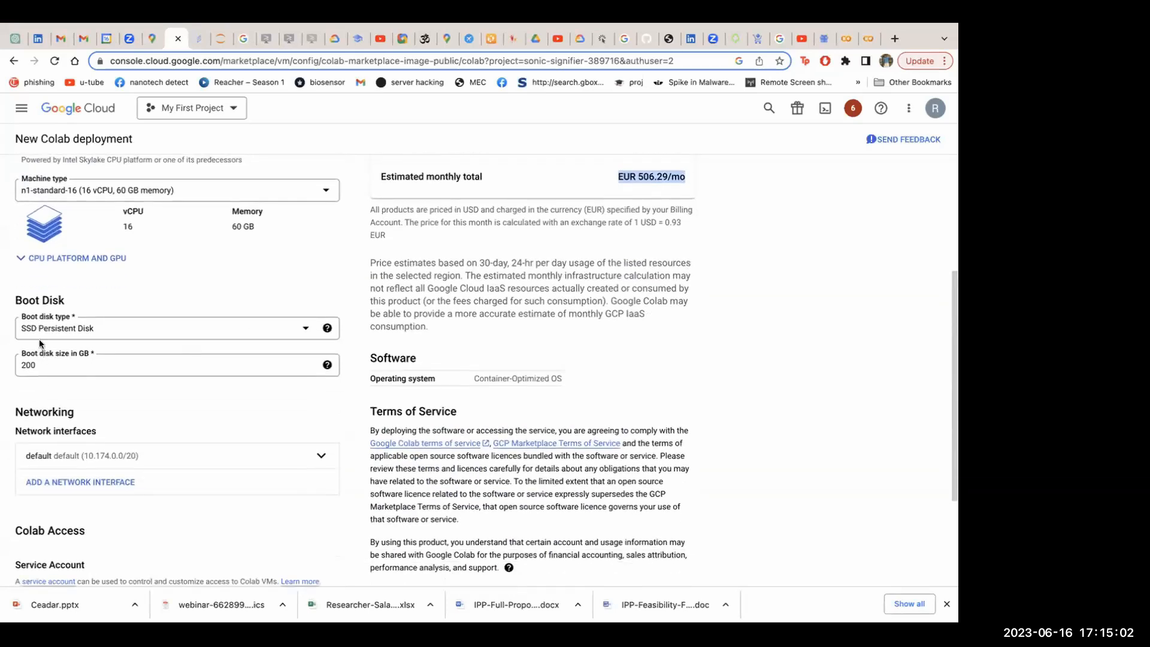
{"action": "left_click", "coordinate": [77, 331]}
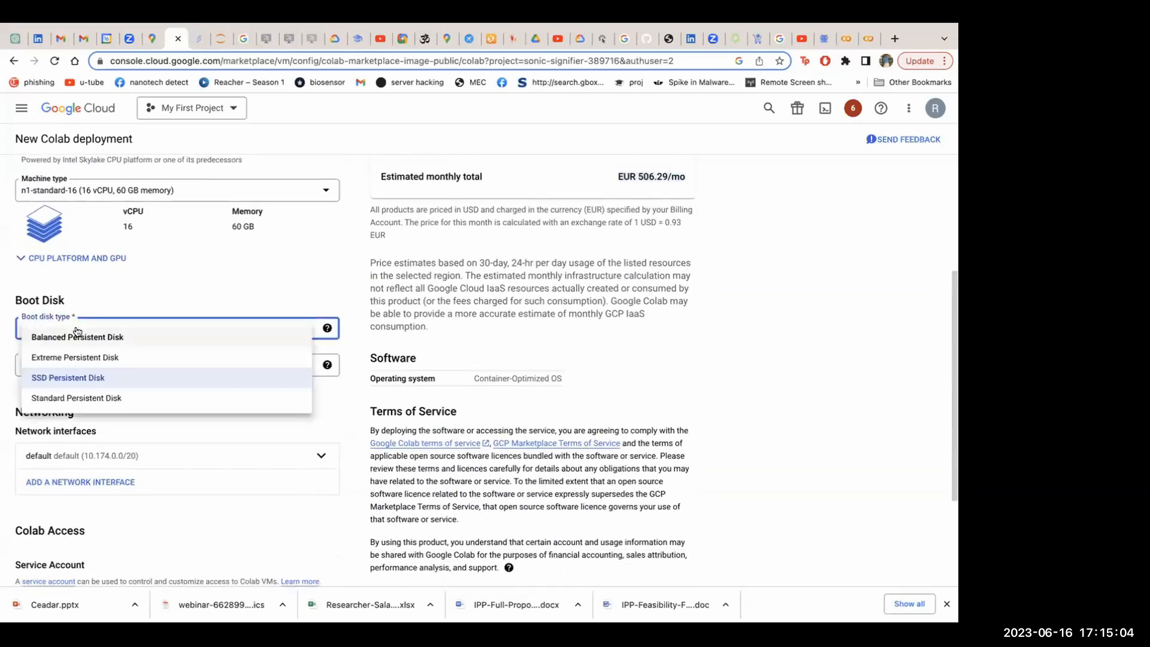
{"action": "left_click", "coordinate": [78, 377]}
{"action": "left_click", "coordinate": [77, 373]}
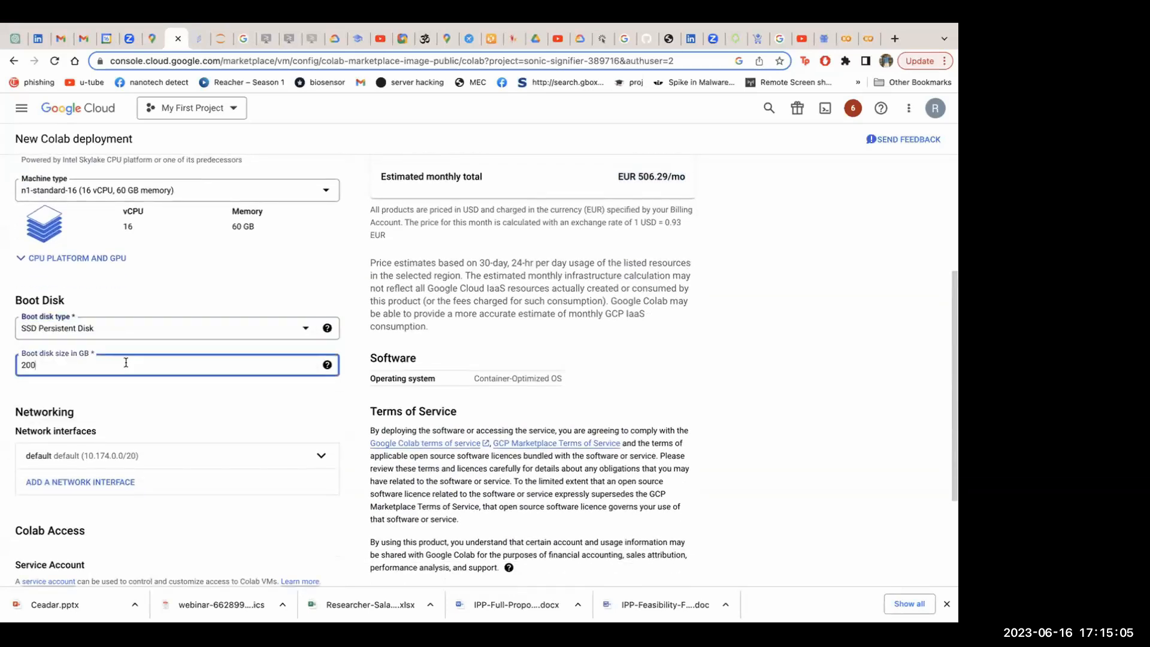
{"action": "left_click", "coordinate": [24, 363]}
{"action": "key", "text": "BackSpace"}
{"action": "type", "text": "1"}
{"action": "left_click", "coordinate": [38, 380]}
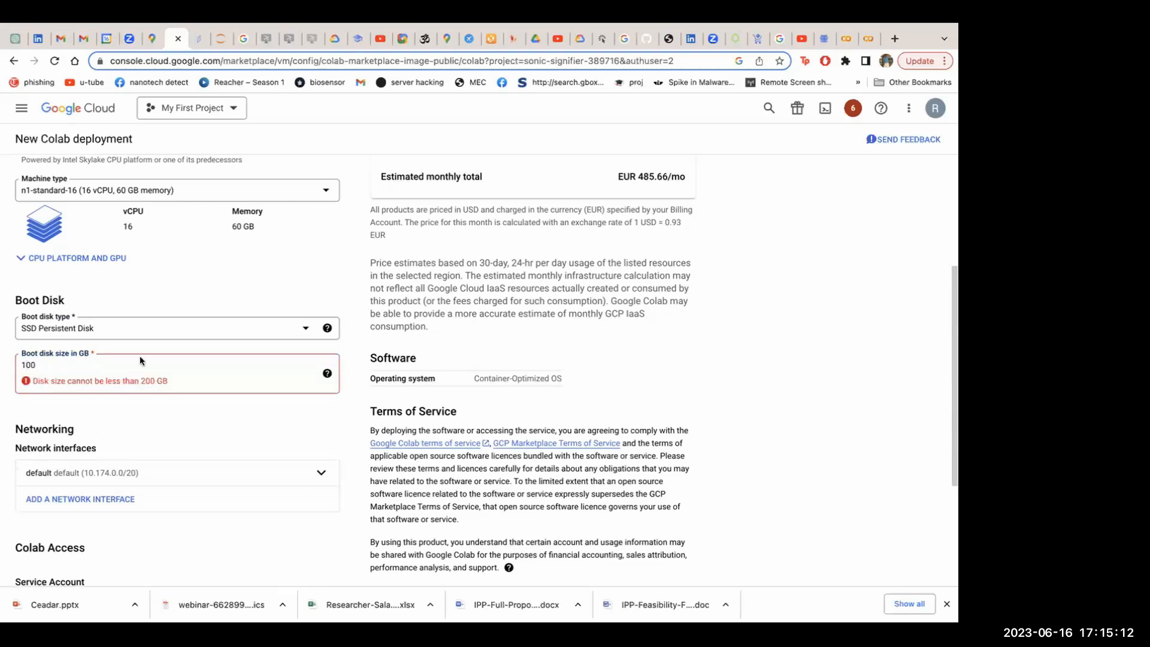
Set the boot disk size to 400 GB and review the estimated monthly total
{"action": "left_click", "coordinate": [25, 363]}
{"action": "key", "text": "BackSpace"}
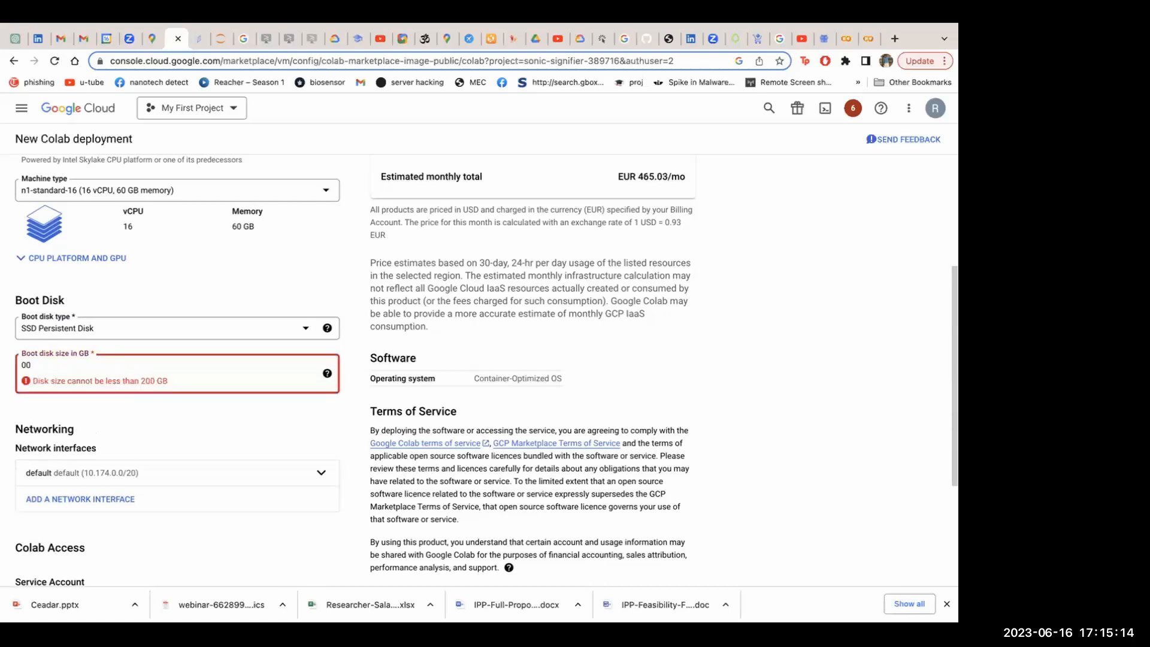
{"action": "type", "text": "4"}
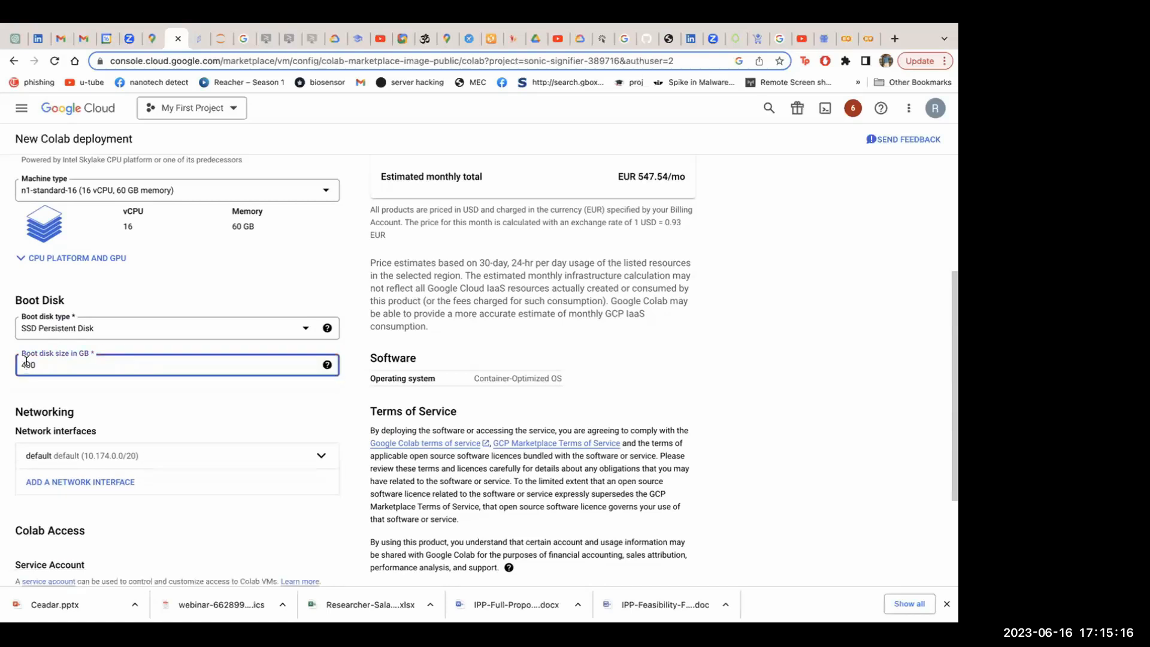
{"action": "left_click", "coordinate": [26, 388]}
{"action": "scroll", "coordinate": [422, 330], "scroll_direction": "up", "scroll_amount": 3}
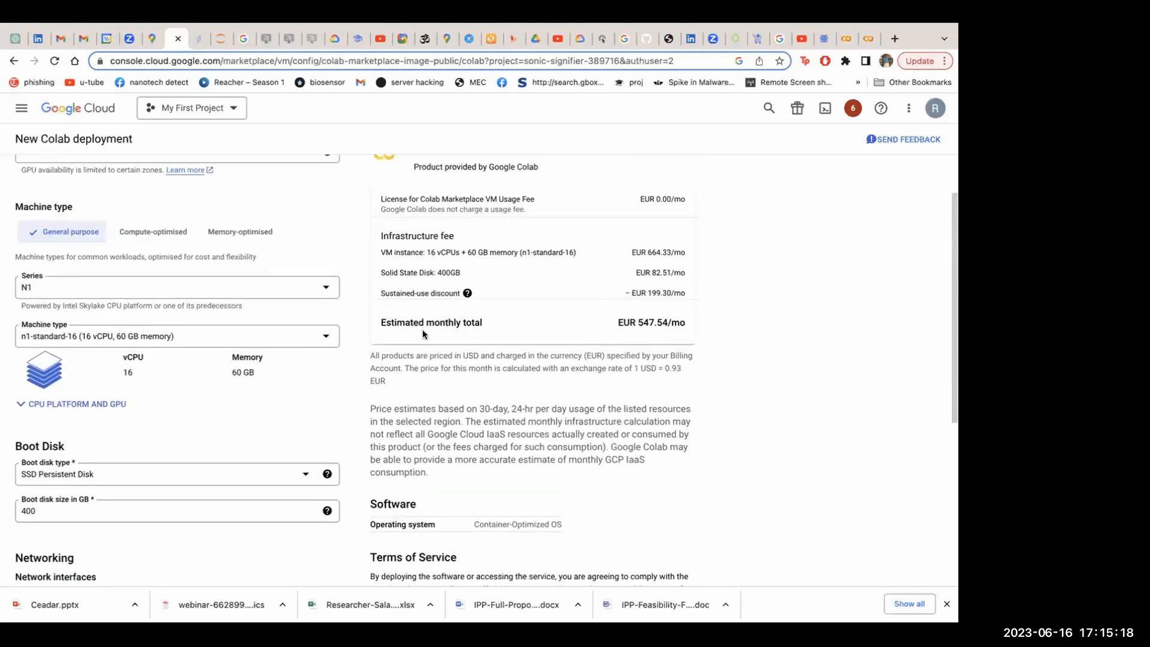
Accept the GCP Marketplace and Google Colab terms of service and deploy with the existing service account
{"action": "scroll", "coordinate": [257, 399], "scroll_direction": "down", "scroll_amount": 6}
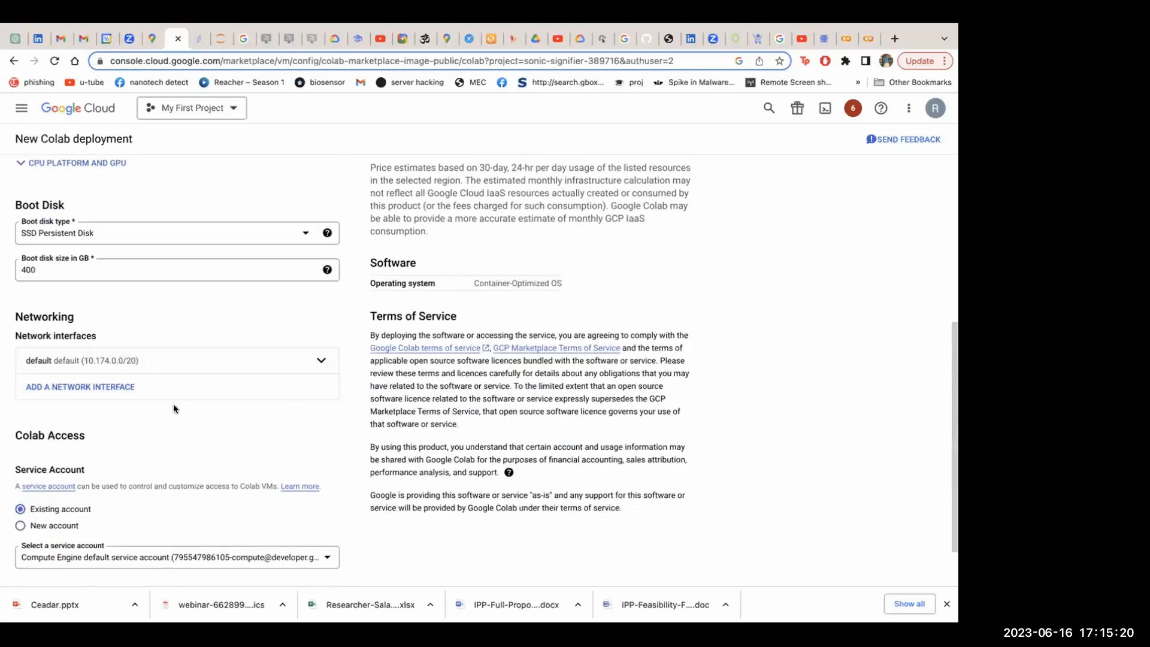
{"action": "left_click", "coordinate": [20, 534]}
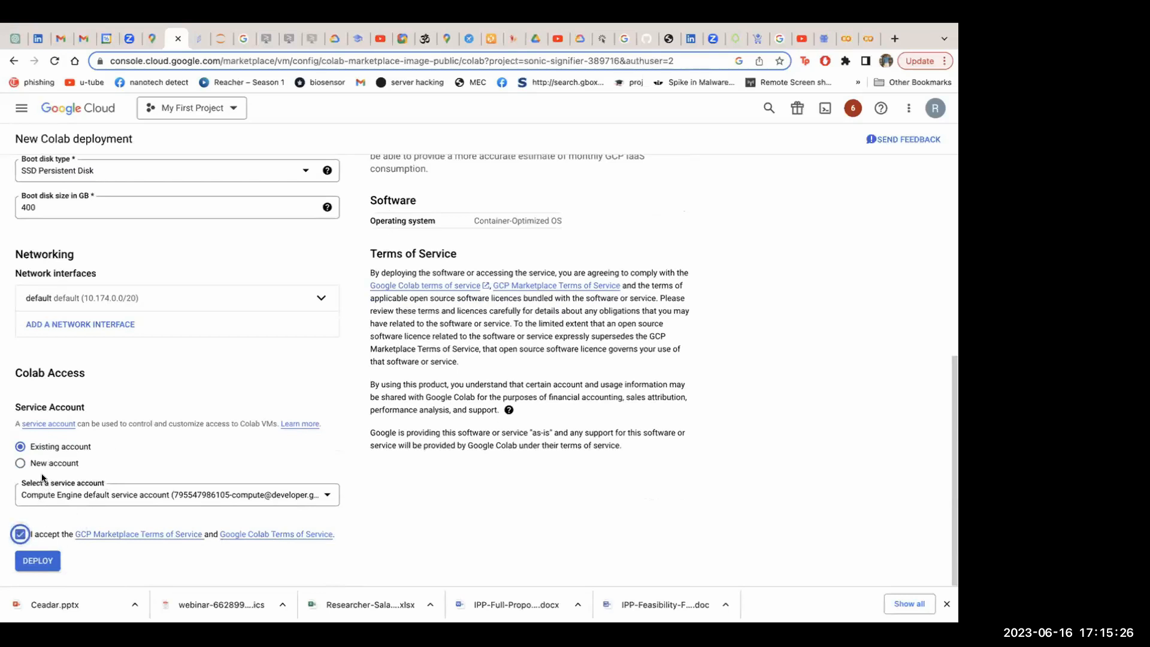
{"action": "left_click", "coordinate": [33, 561]}
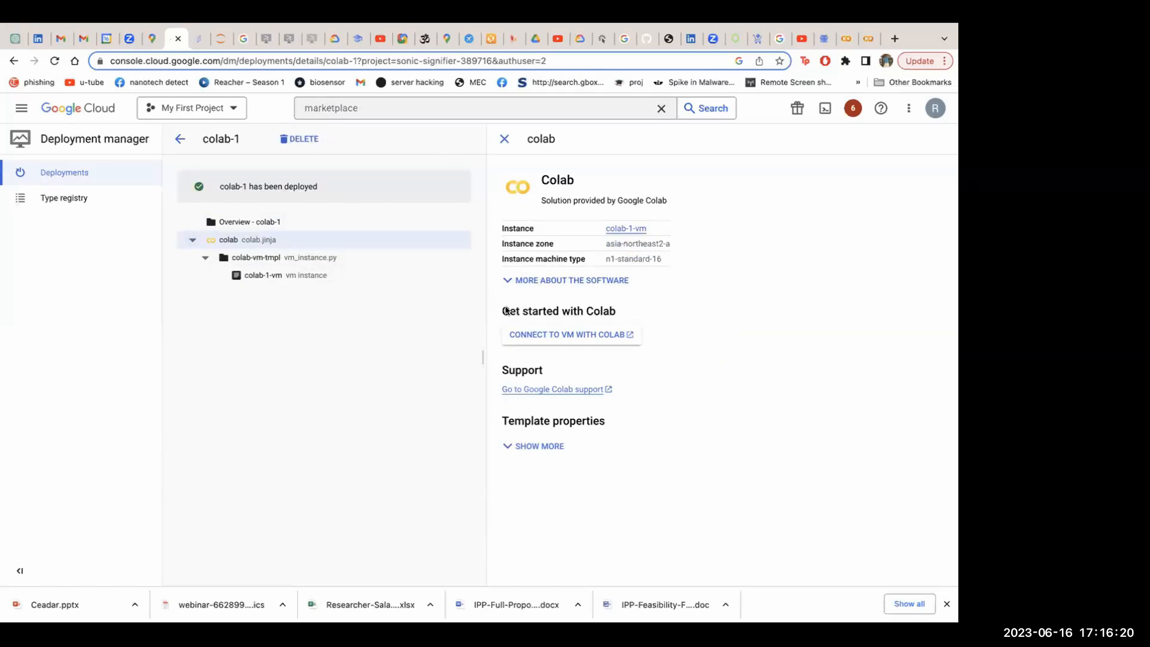
Open the deployed VM's Colab link and switch Colab to the Google account used for the cloud project
{"action": "left_click", "coordinate": [566, 335]}
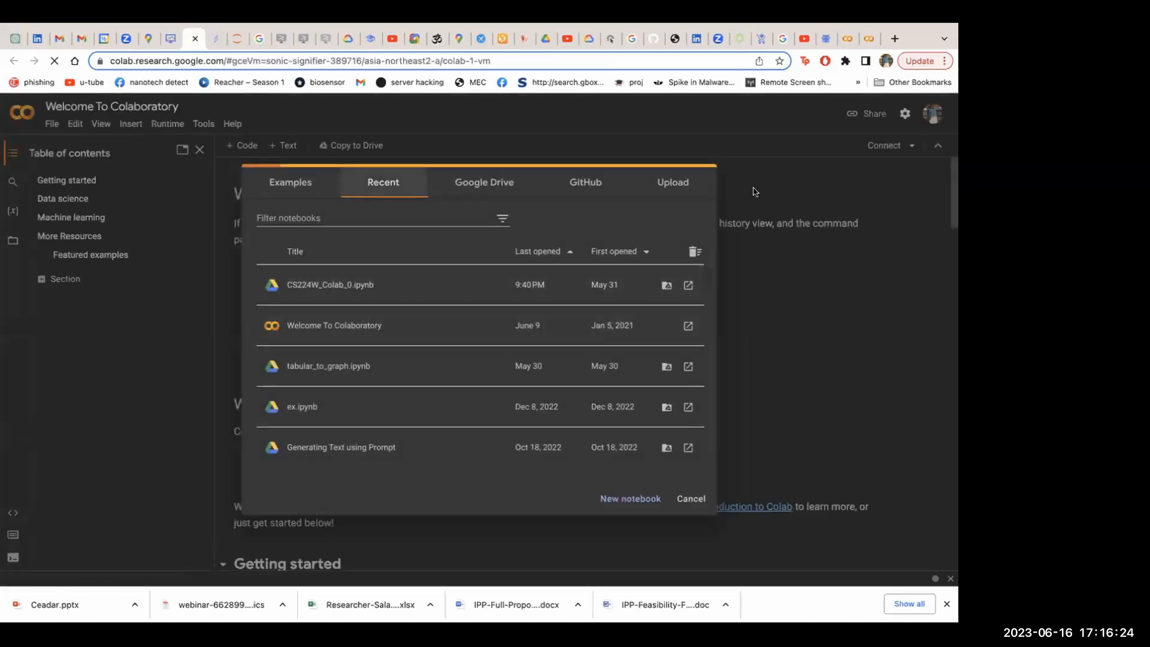
{"action": "left_click", "coordinate": [941, 115]}
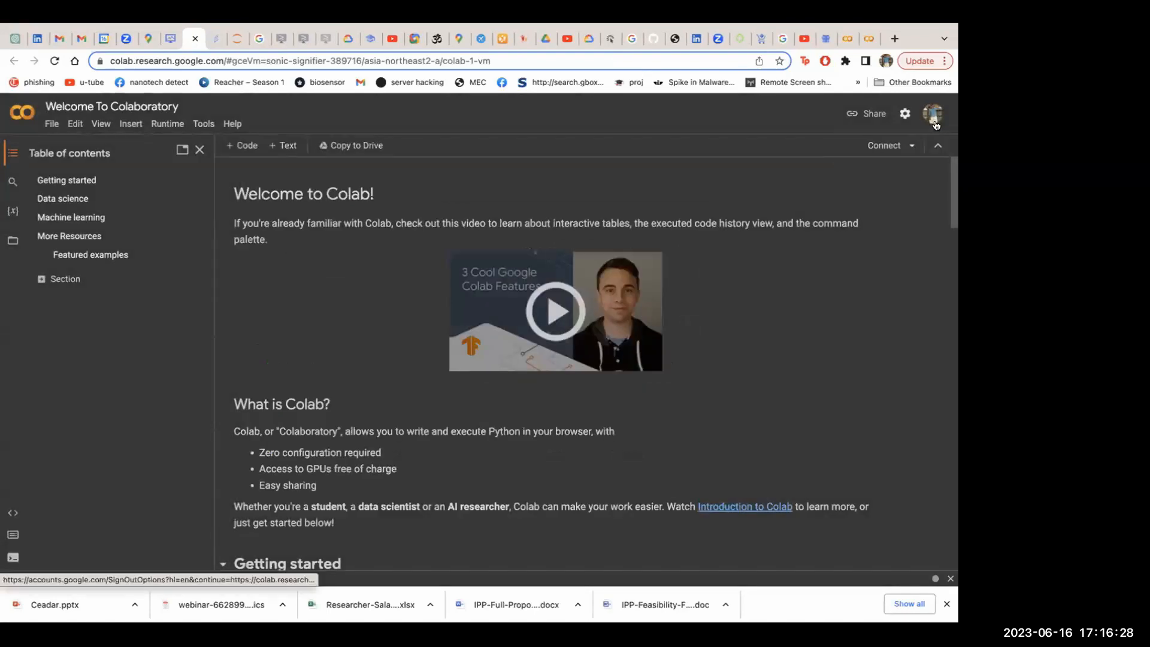
{"action": "left_click", "coordinate": [935, 123]}
{"action": "left_click", "coordinate": [833, 294]}
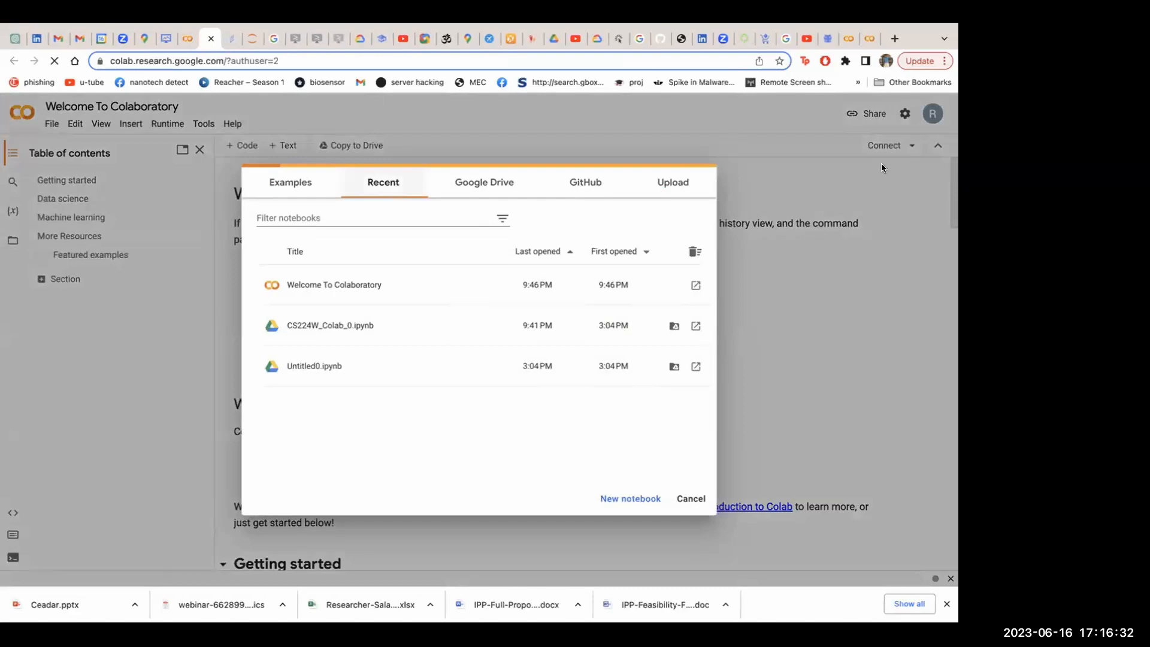
Start a runtime connection in Colab and open the form for connecting to a custom GCE VM
{"action": "left_click", "coordinate": [897, 150]}
{"action": "left_click", "coordinate": [898, 147]}
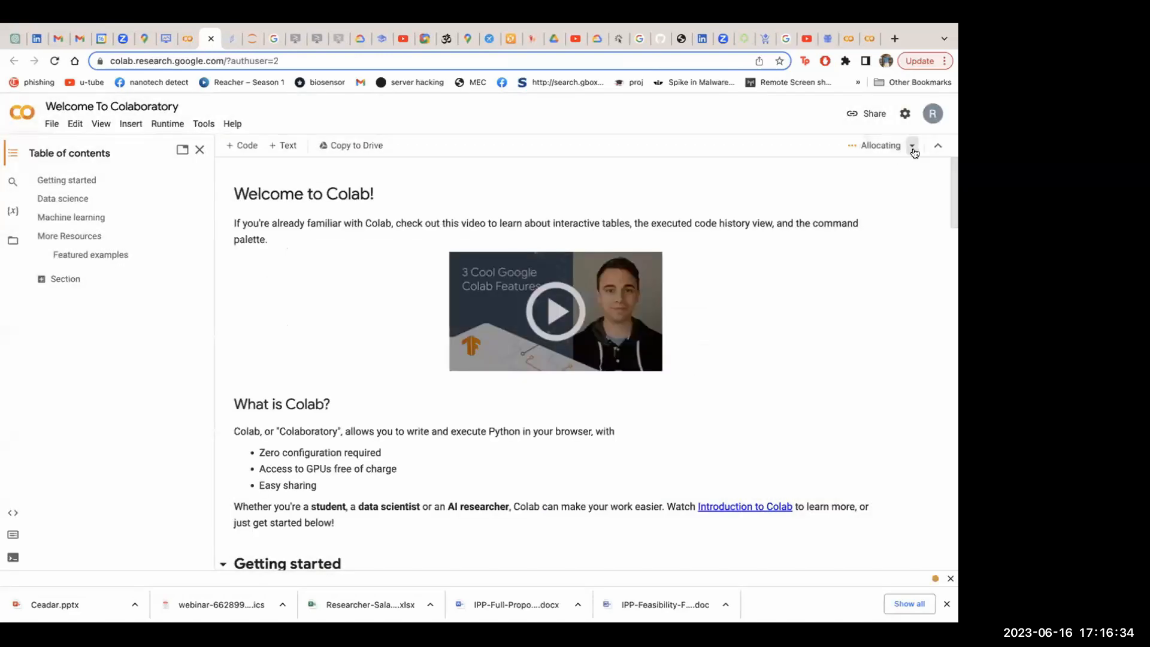
{"action": "left_click", "coordinate": [911, 146]}
{"action": "left_click", "coordinate": [823, 185]}
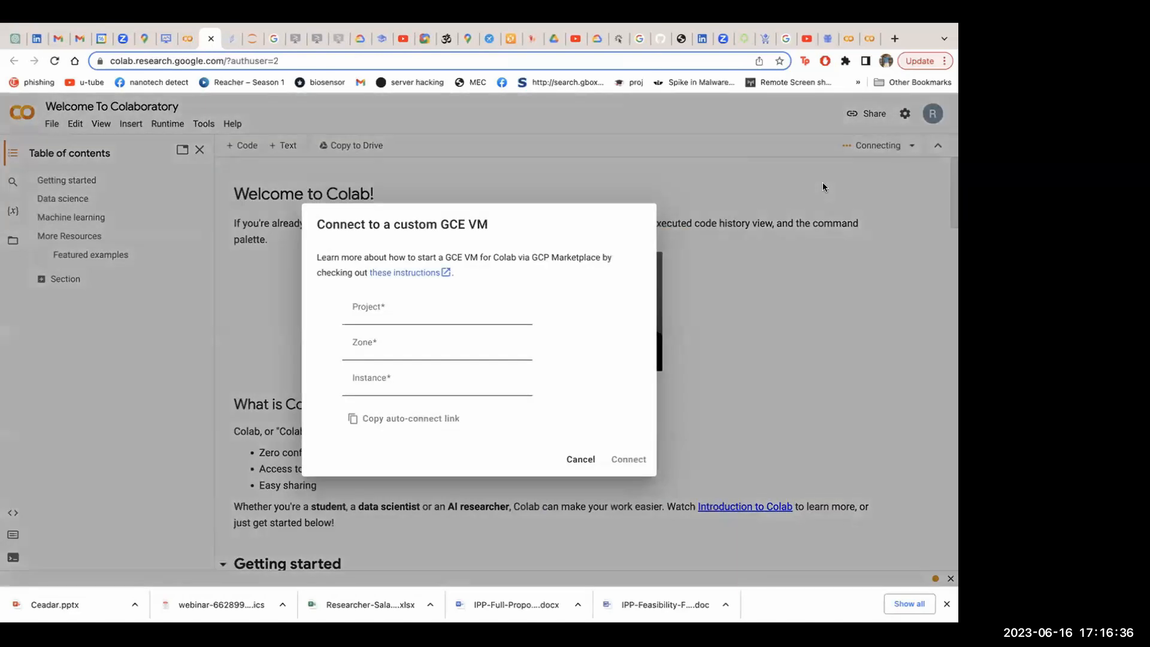
{"action": "left_click", "coordinate": [403, 310]}
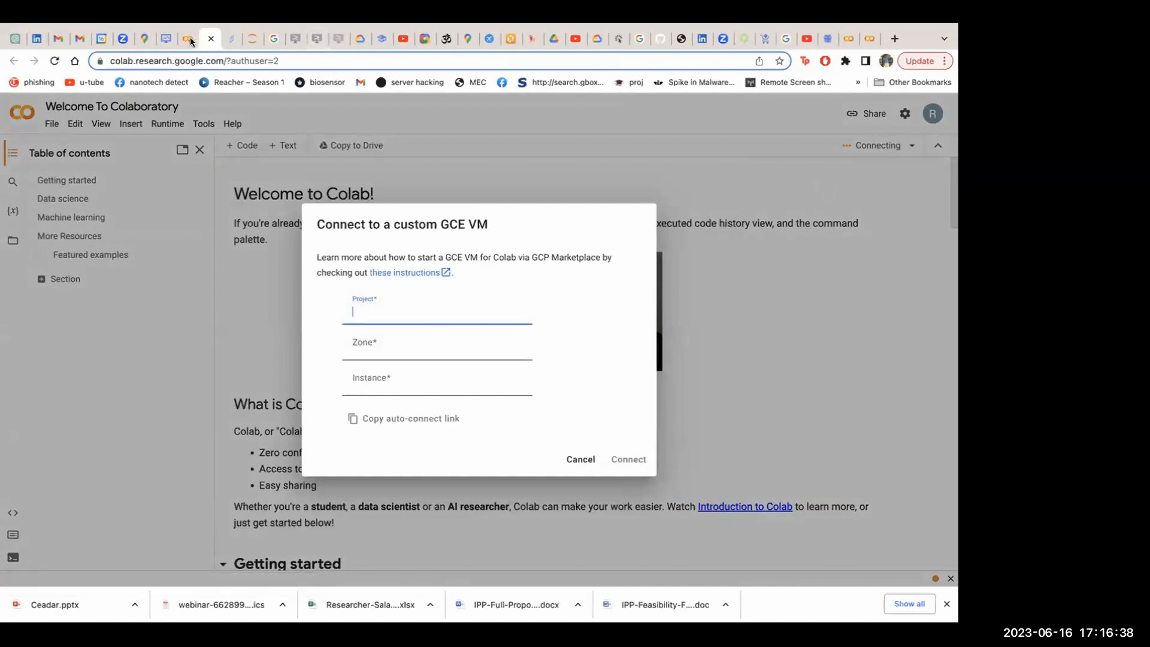
Examine the colab-1 deployment's software details, resource tree and template properties for the VM connection information
{"action": "left_click", "coordinate": [187, 39]}
{"action": "left_click", "coordinate": [166, 39]}
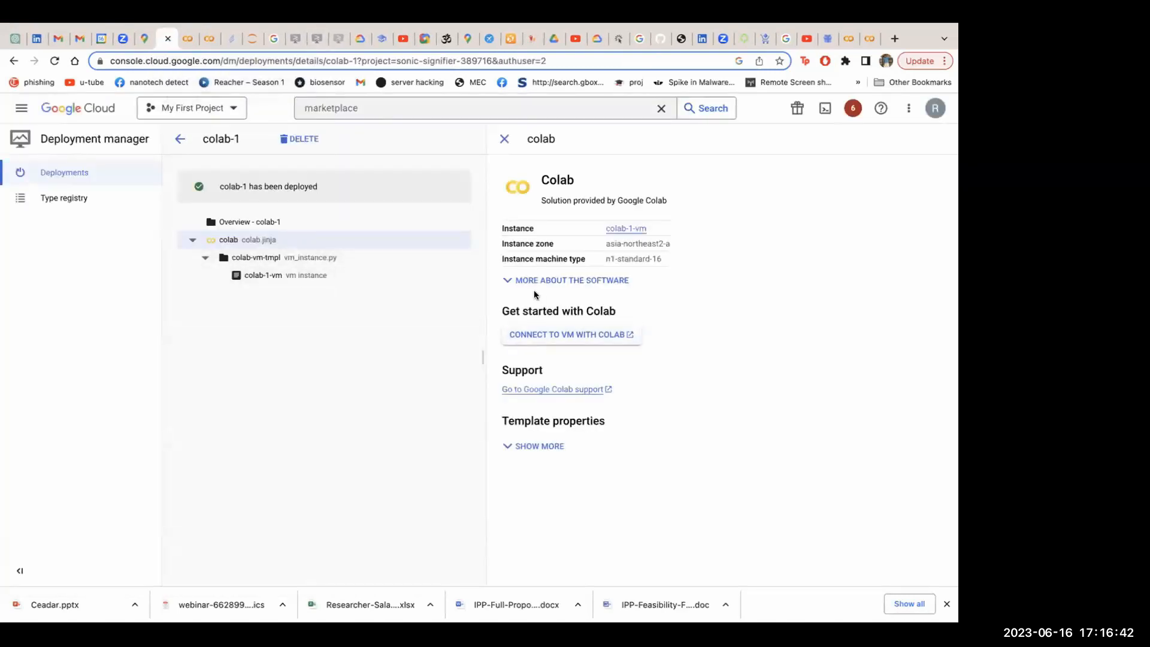
{"action": "left_click", "coordinate": [506, 281]}
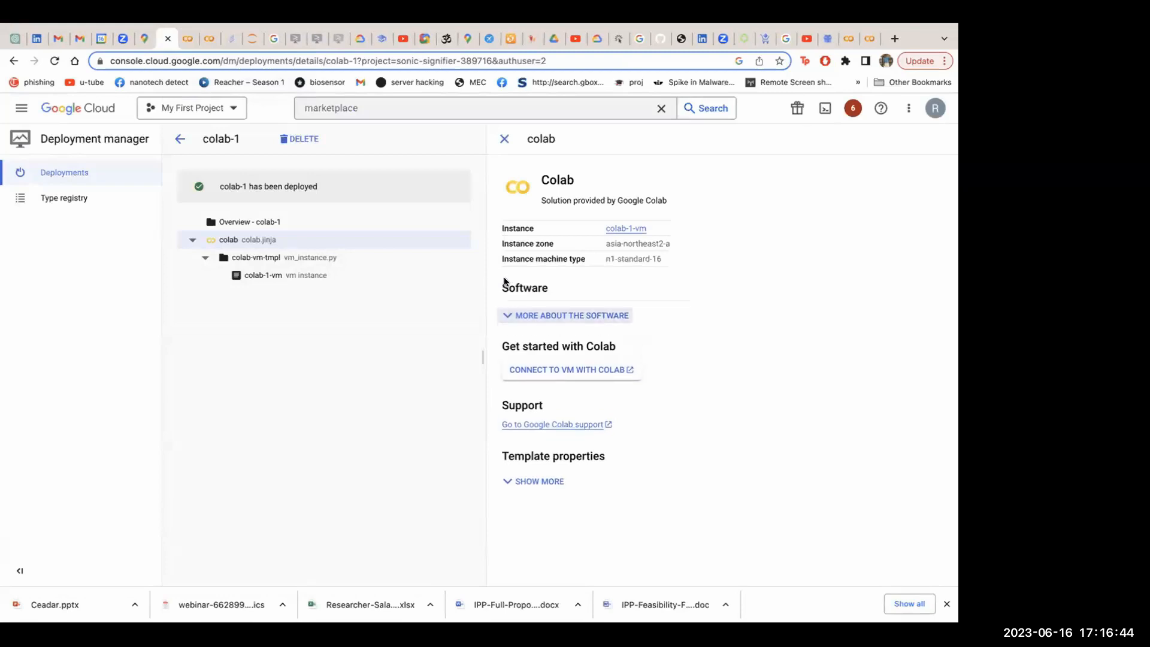
{"action": "left_click", "coordinate": [205, 259]}
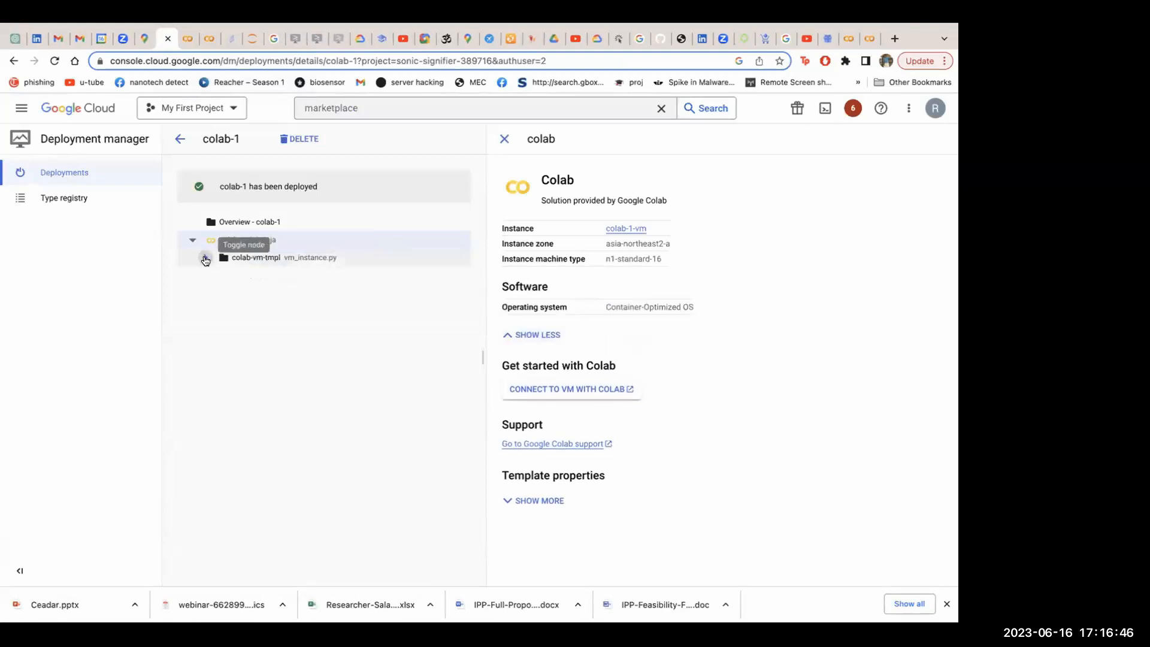
{"action": "left_click", "coordinate": [206, 259]}
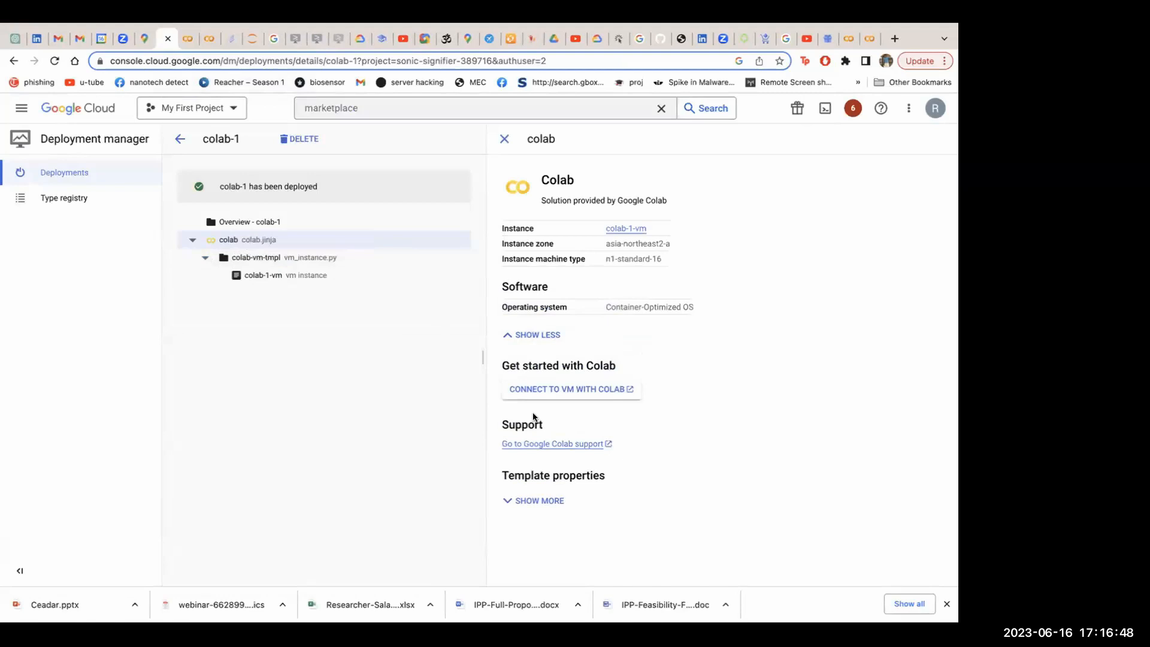
{"action": "left_click", "coordinate": [505, 501]}
{"action": "scroll", "coordinate": [580, 451], "scroll_direction": "down", "scroll_amount": 2}
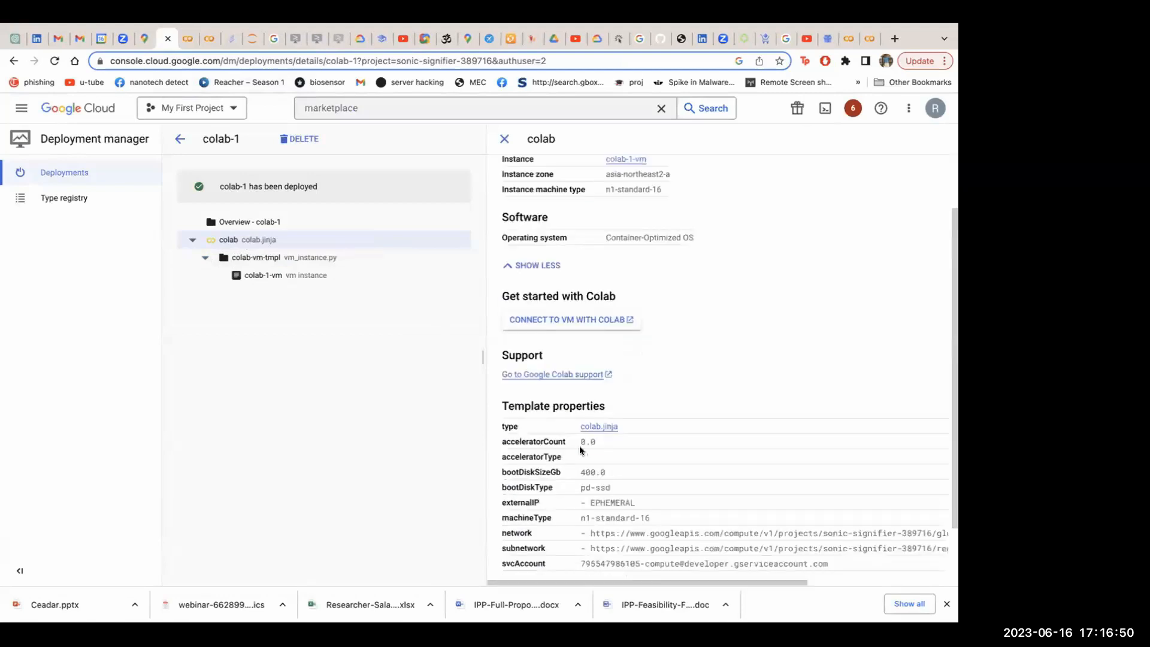
{"action": "scroll", "coordinate": [580, 450], "scroll_direction": "up", "scroll_amount": 2}
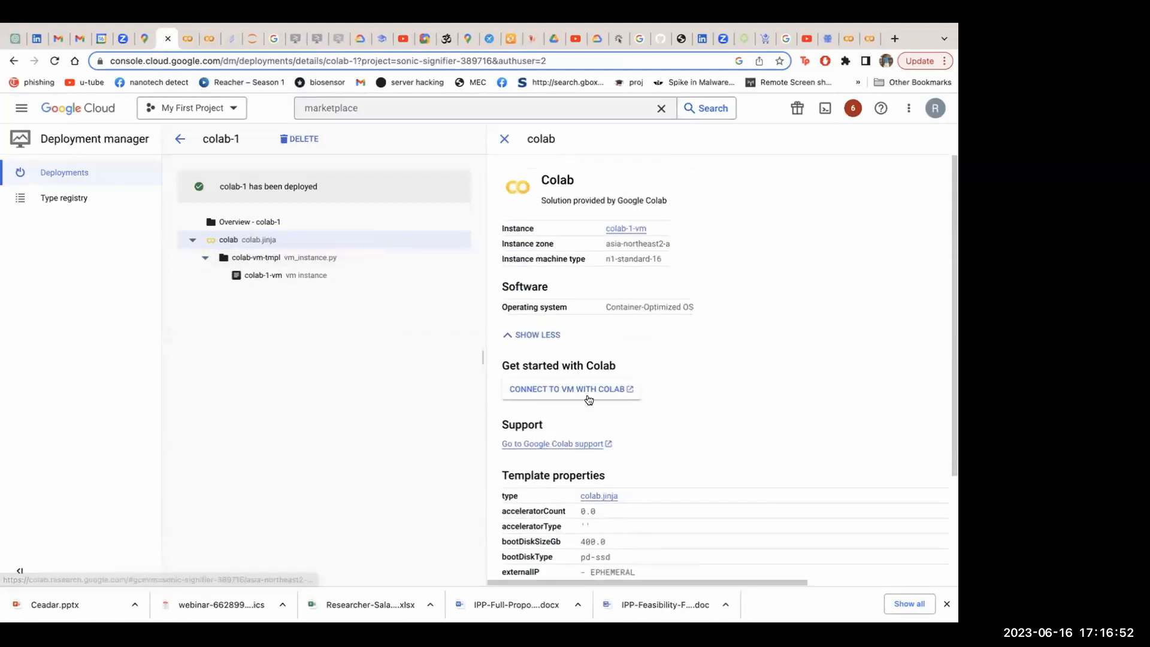
Launch Colab for colab-1-vm from the deployment page and open its custom GCE VM connection form
{"action": "left_click", "coordinate": [588, 392]}
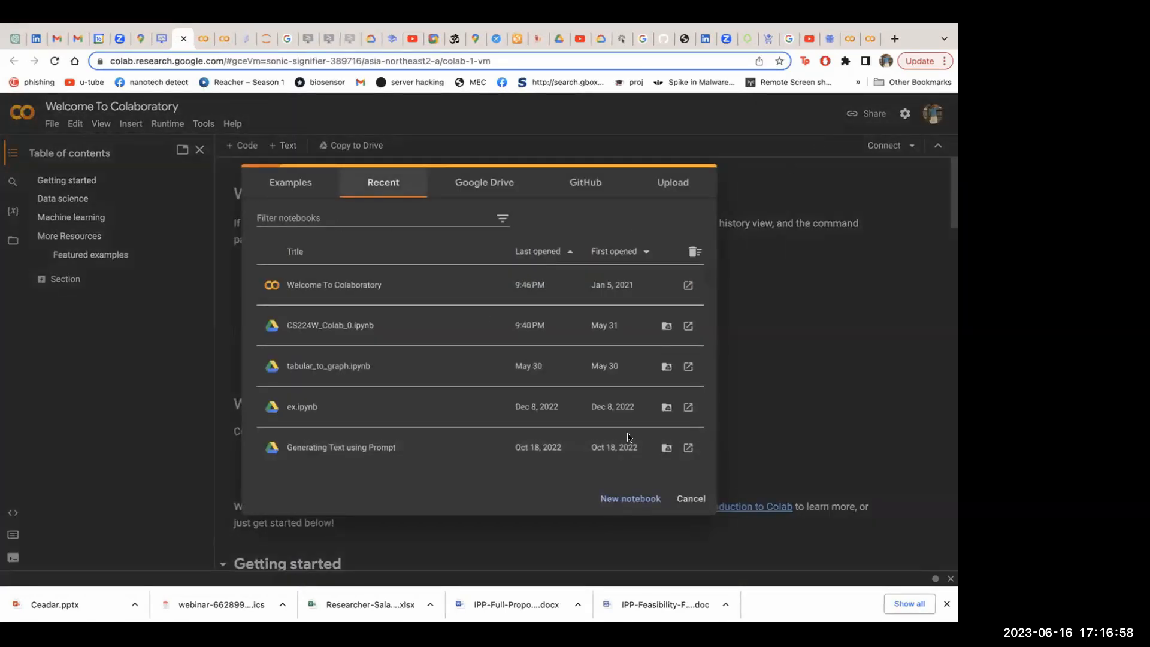
{"action": "left_click", "coordinate": [818, 175]}
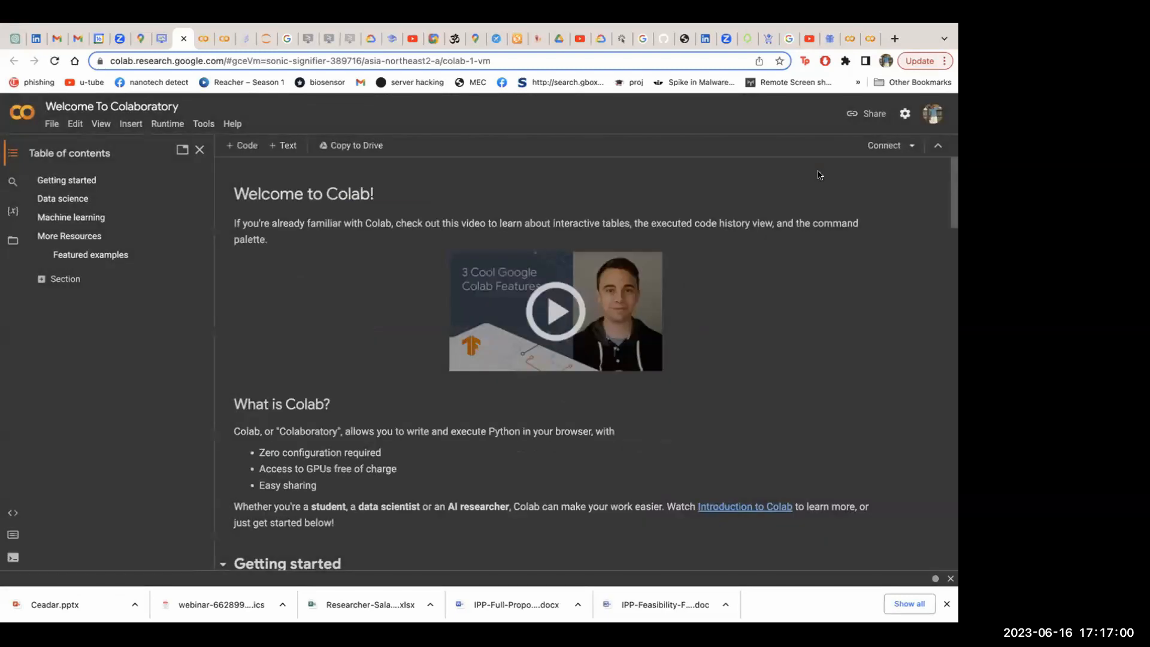
{"action": "left_click", "coordinate": [887, 147]}
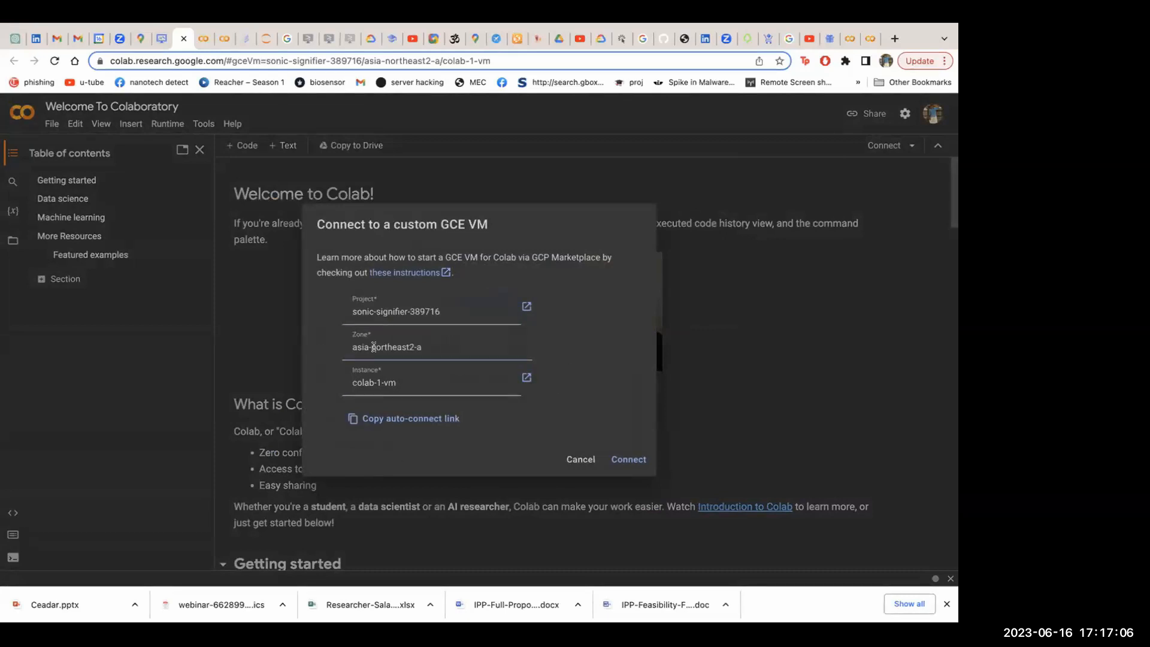
Reopen Colab from the deployment, check the prefilled project and zone, and try to connect to colab-1-vm
{"action": "left_click", "coordinate": [162, 39]}
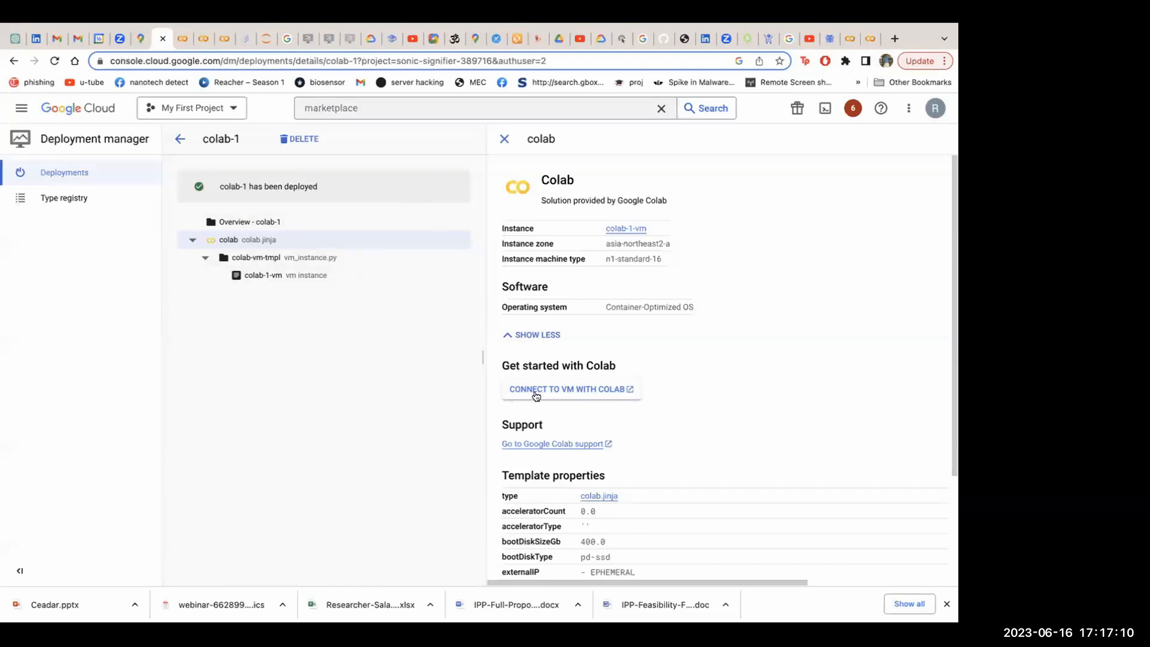
{"action": "left_click", "coordinate": [597, 390]}
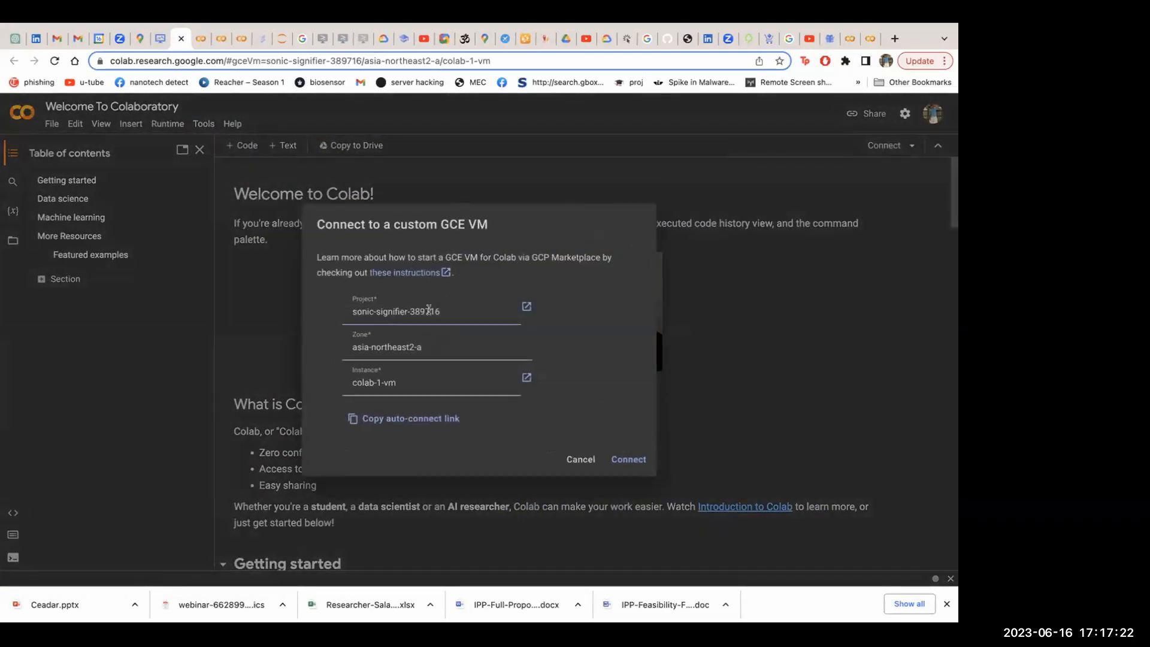
{"action": "left_click_drag", "start_coordinate": [460, 312], "coordinate": [347, 316]}
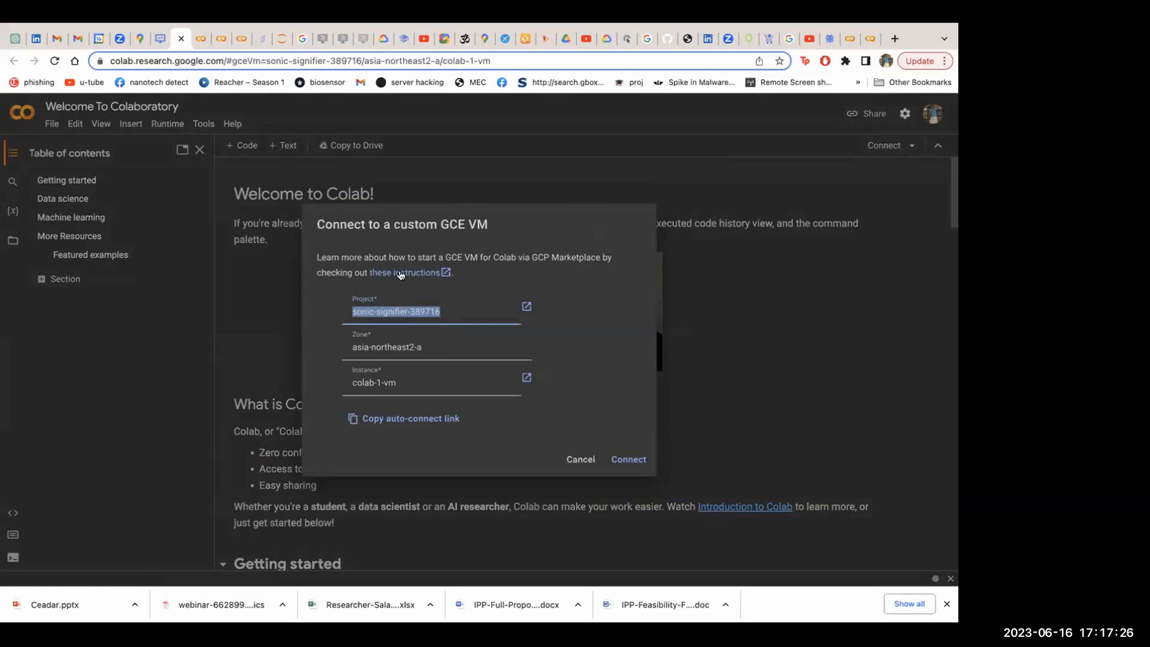
{"action": "left_click_drag", "start_coordinate": [426, 344], "coordinate": [340, 349]}
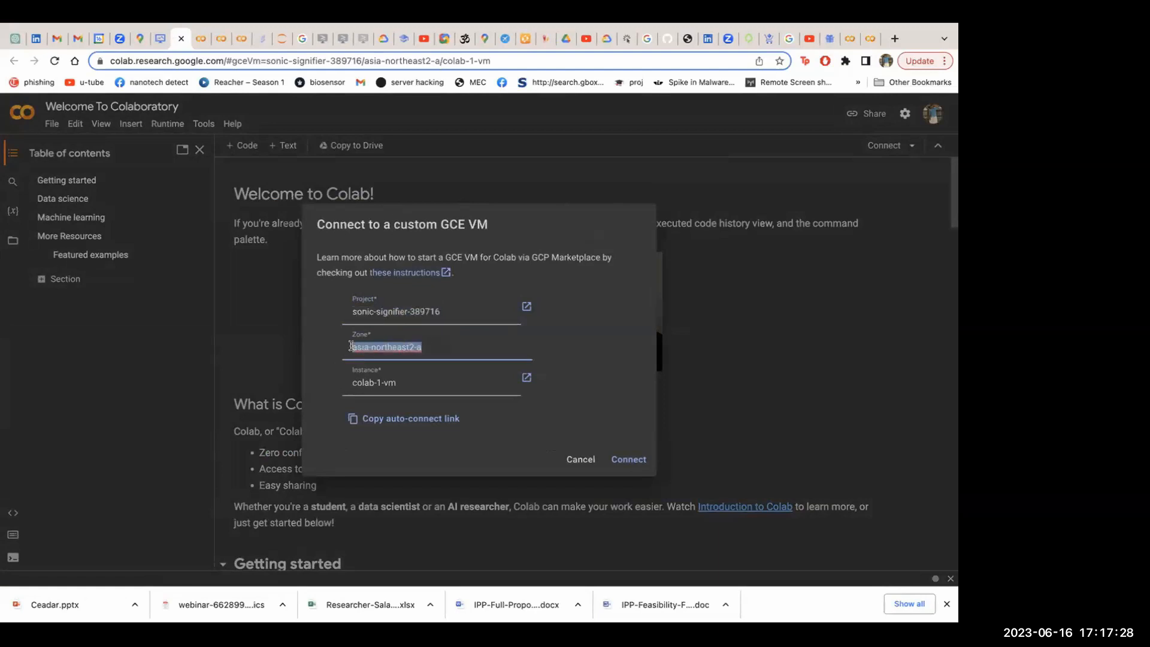
{"action": "left_click", "coordinate": [397, 346]}
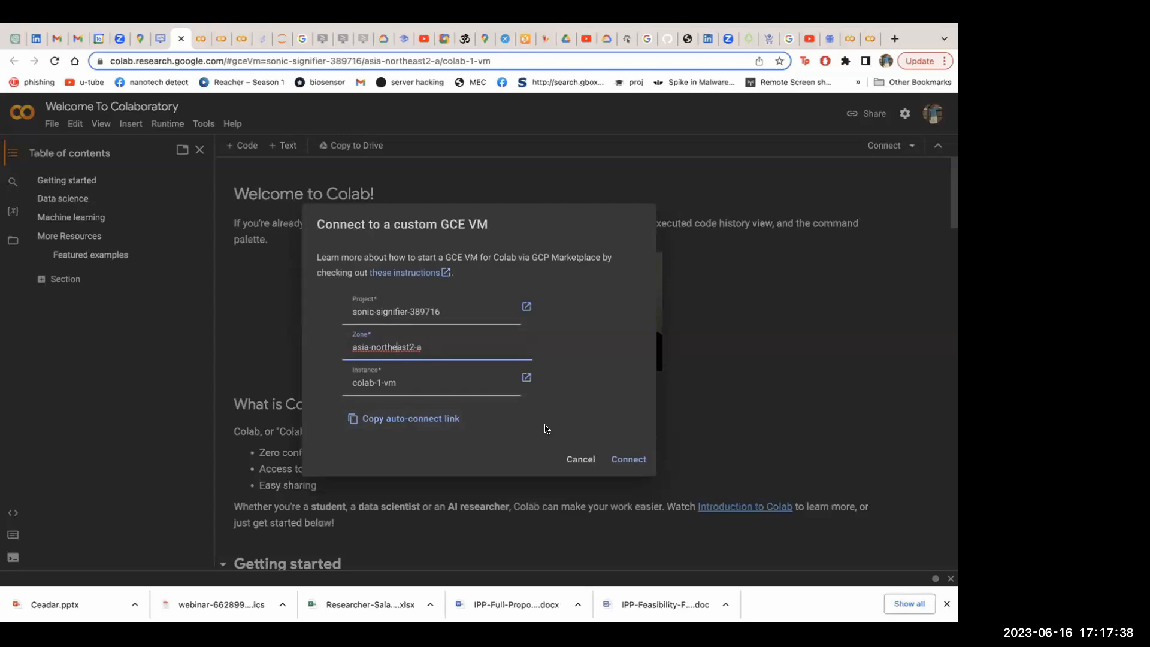
{"action": "left_click", "coordinate": [620, 460]}
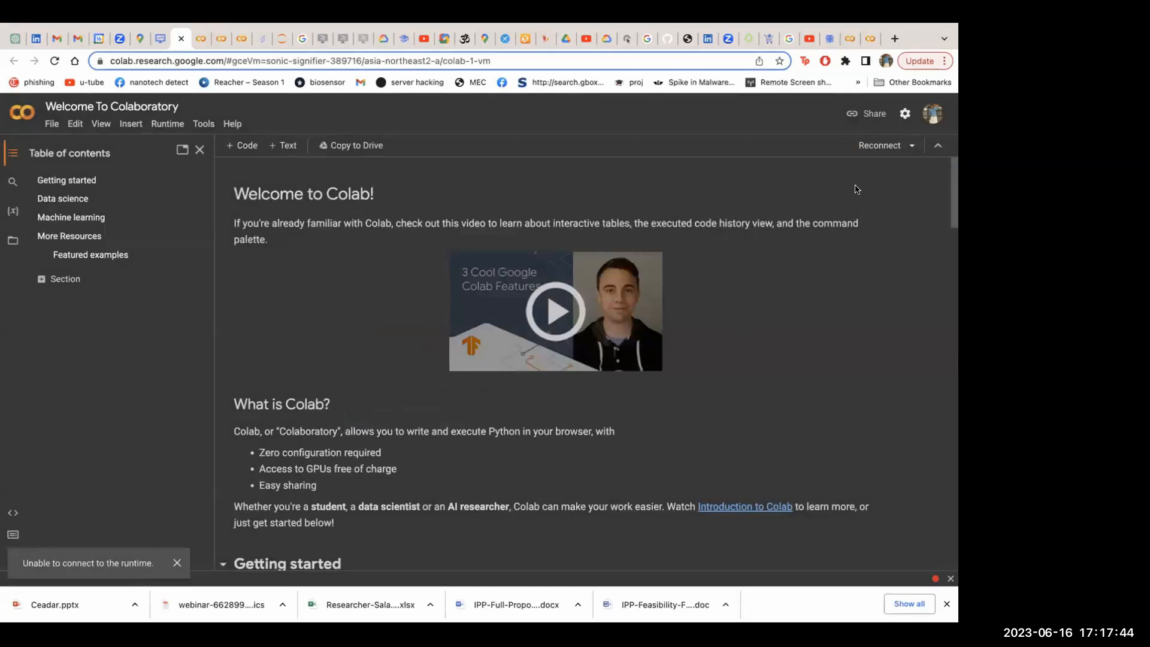
Retry the custom GCE VM connection to colab-1-vm with the same project and zone asia-northeast2-a
{"action": "left_click", "coordinate": [871, 150]}
{"action": "left_click", "coordinate": [912, 146]}
{"action": "left_click", "coordinate": [824, 187]}
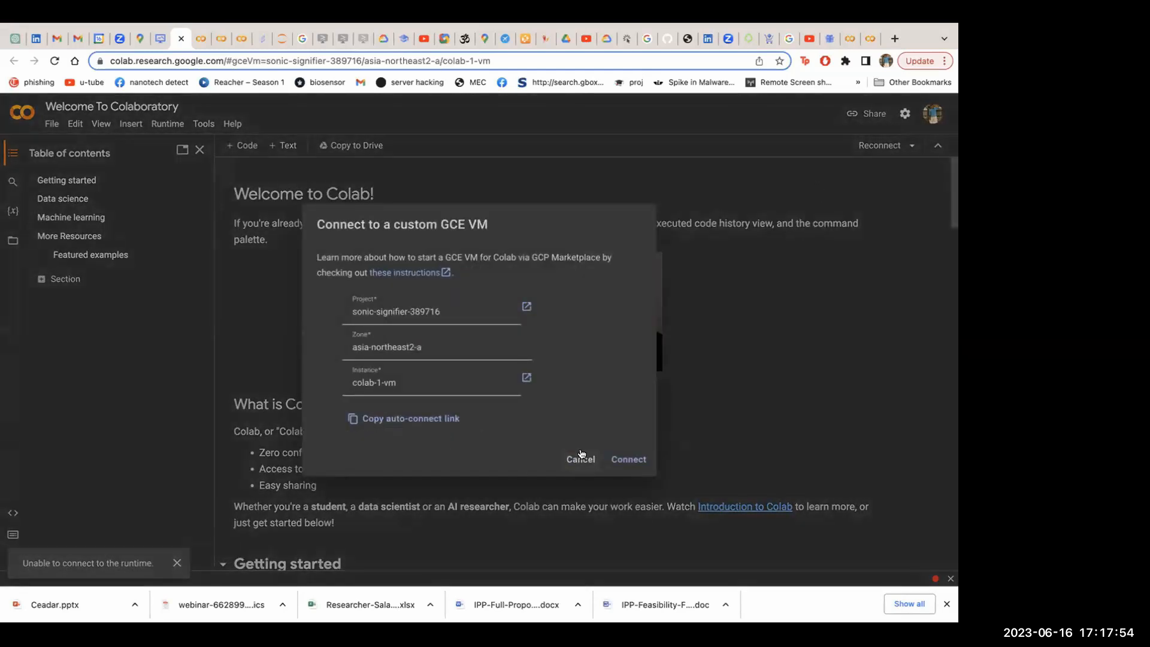
{"action": "left_click", "coordinate": [623, 460]}
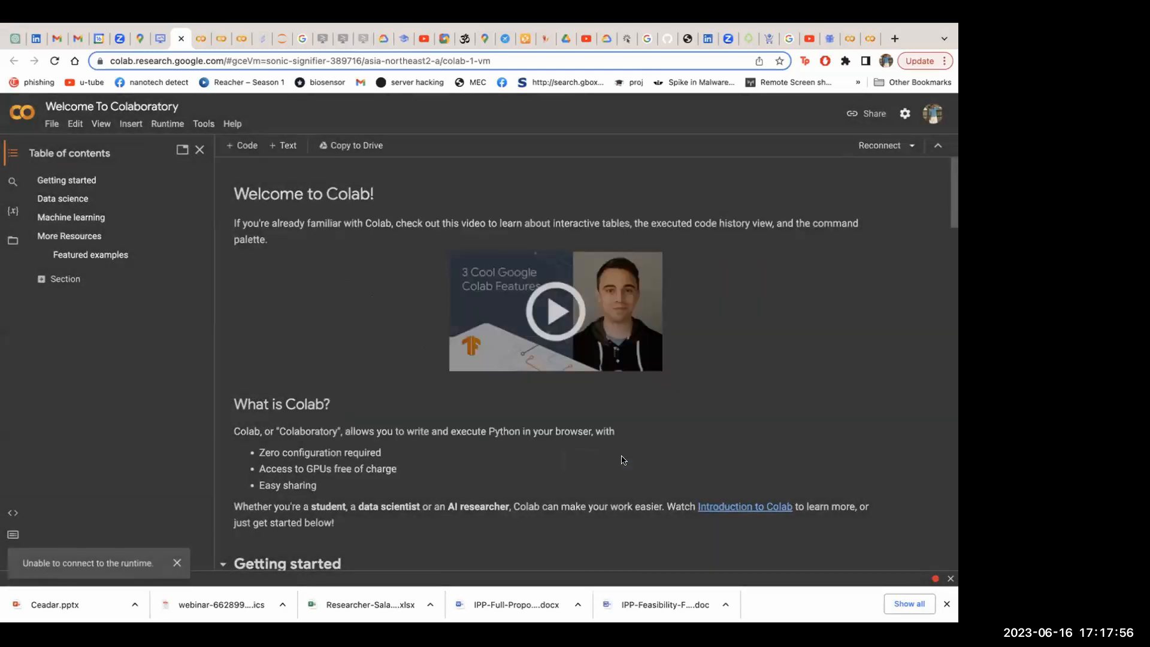
Launch Colab for colab-1-vm again from the deployment page and create a new notebook
{"action": "left_click", "coordinate": [181, 39]}
{"action": "left_click", "coordinate": [596, 388]}
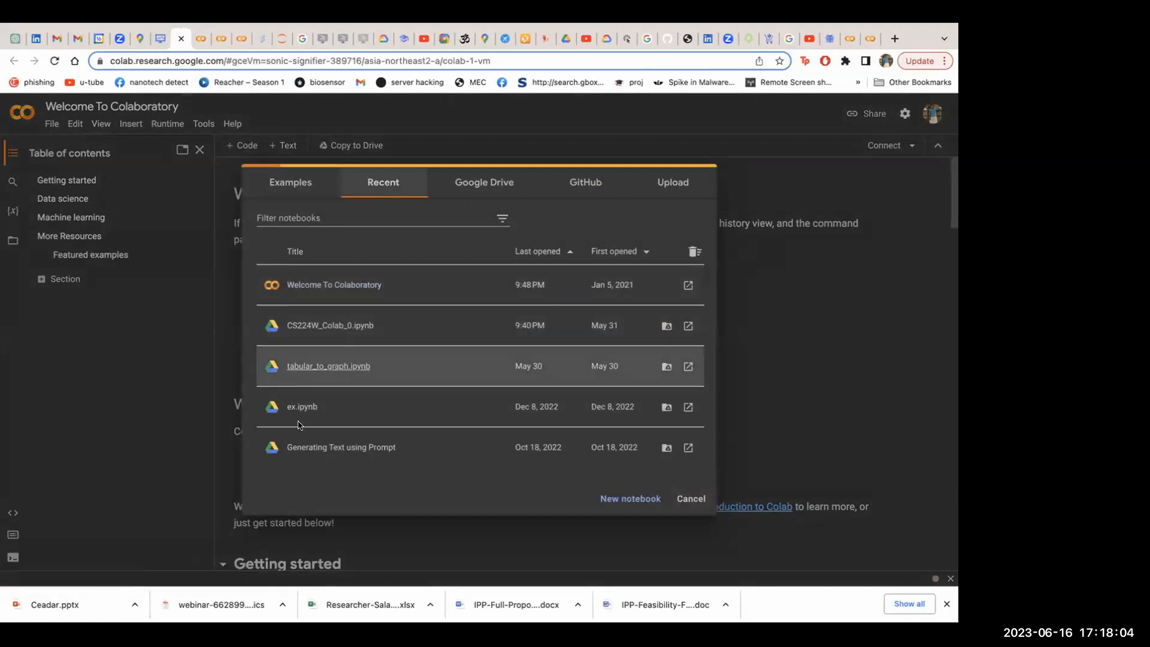
{"action": "left_click", "coordinate": [631, 500]}
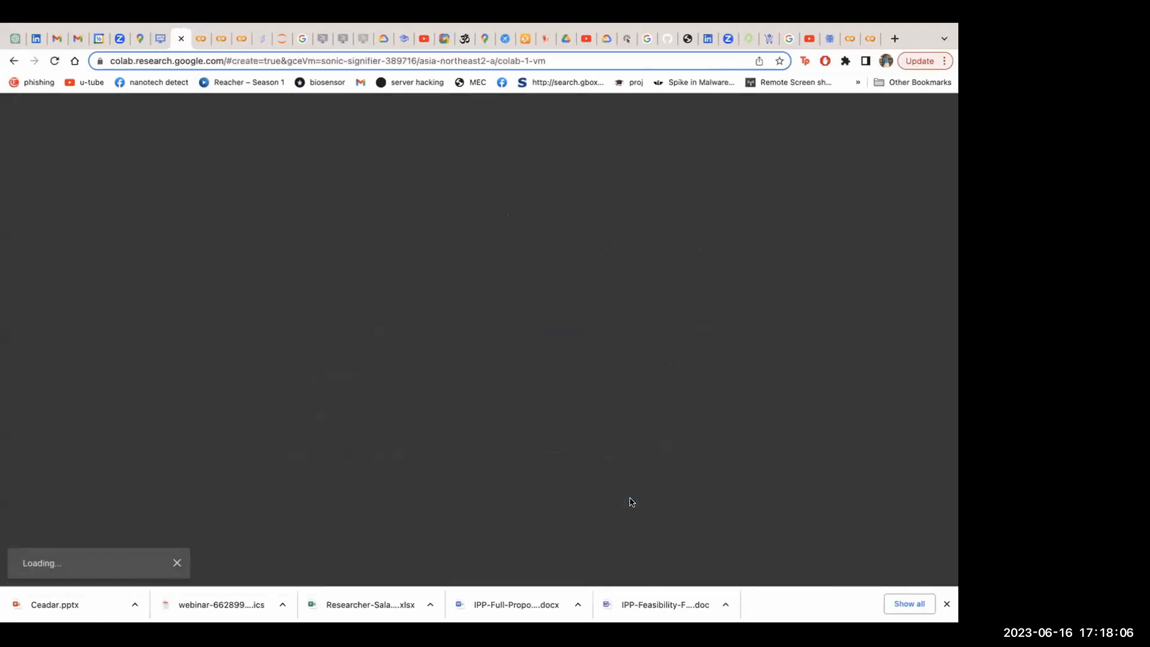
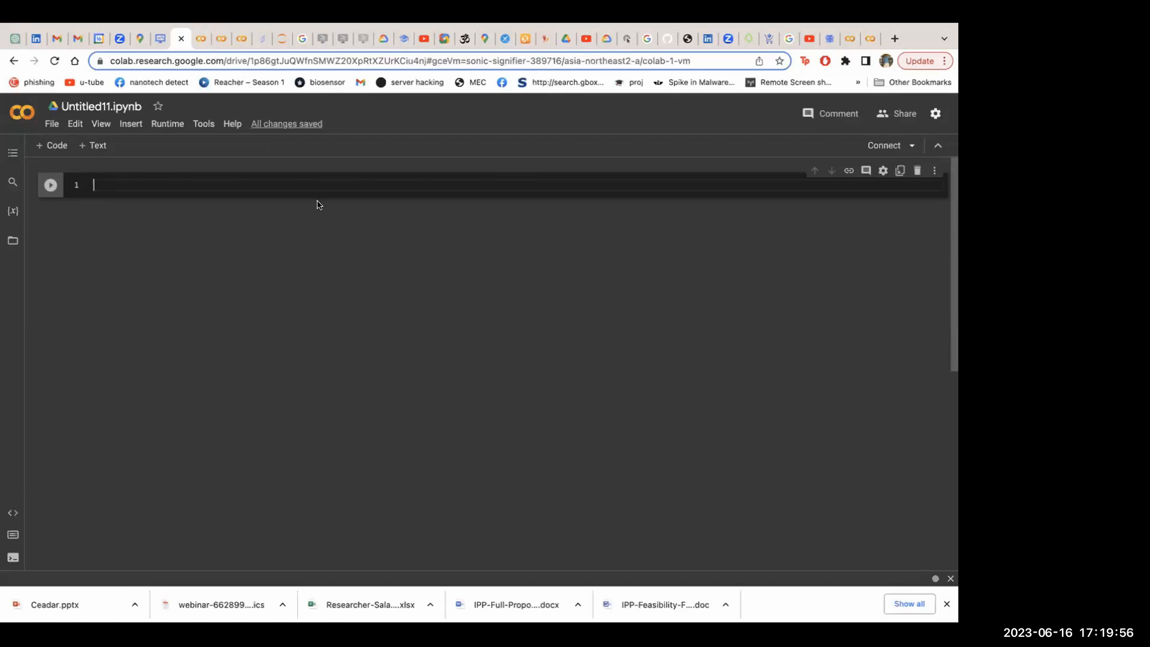
Switch back to the Google Cloud console, review the colab-1 template properties, and return to the list of deployments
{"action": "left_click", "coordinate": [161, 38]}
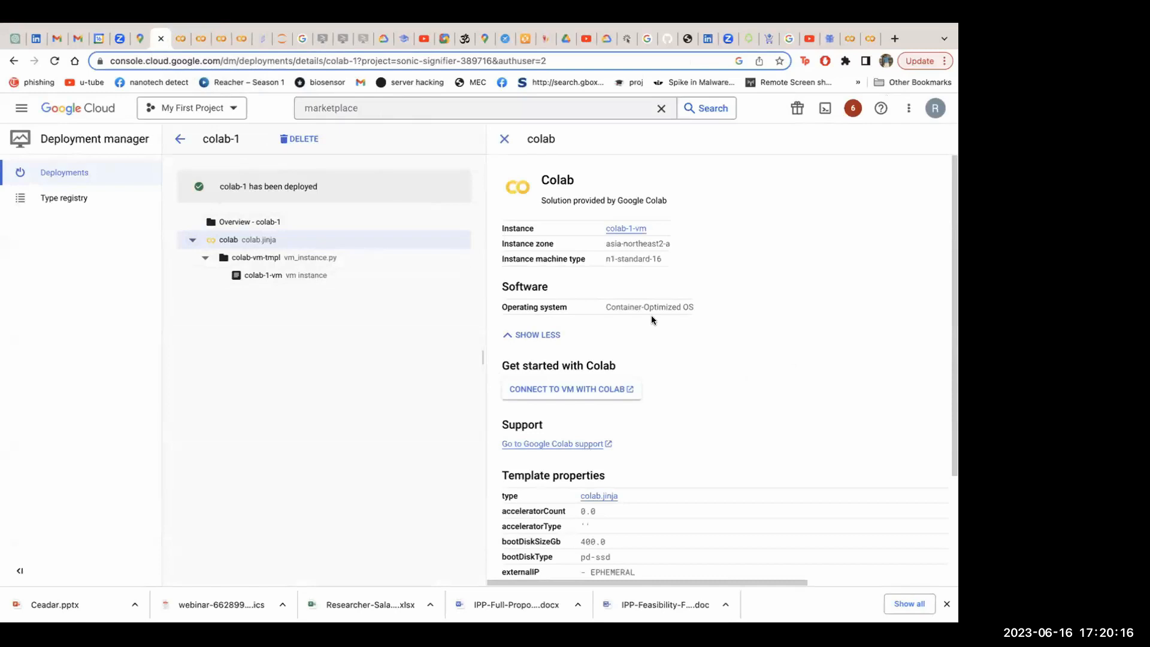
{"action": "scroll", "coordinate": [652, 315], "scroll_direction": "down", "scroll_amount": 2}
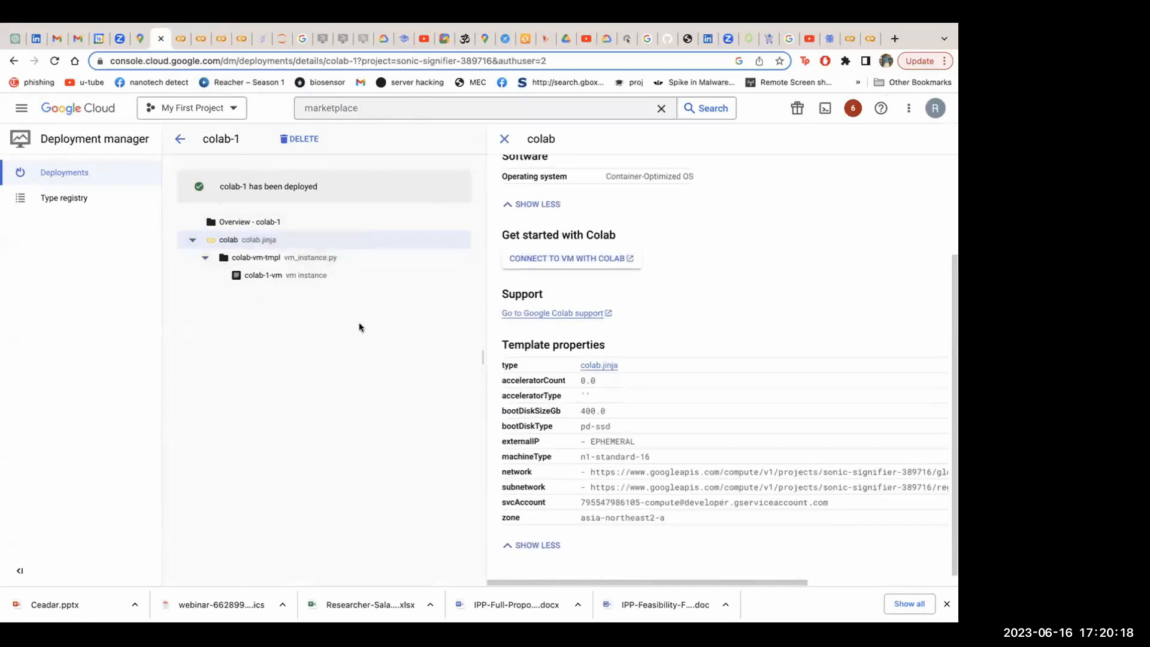
{"action": "left_click", "coordinate": [180, 139]}
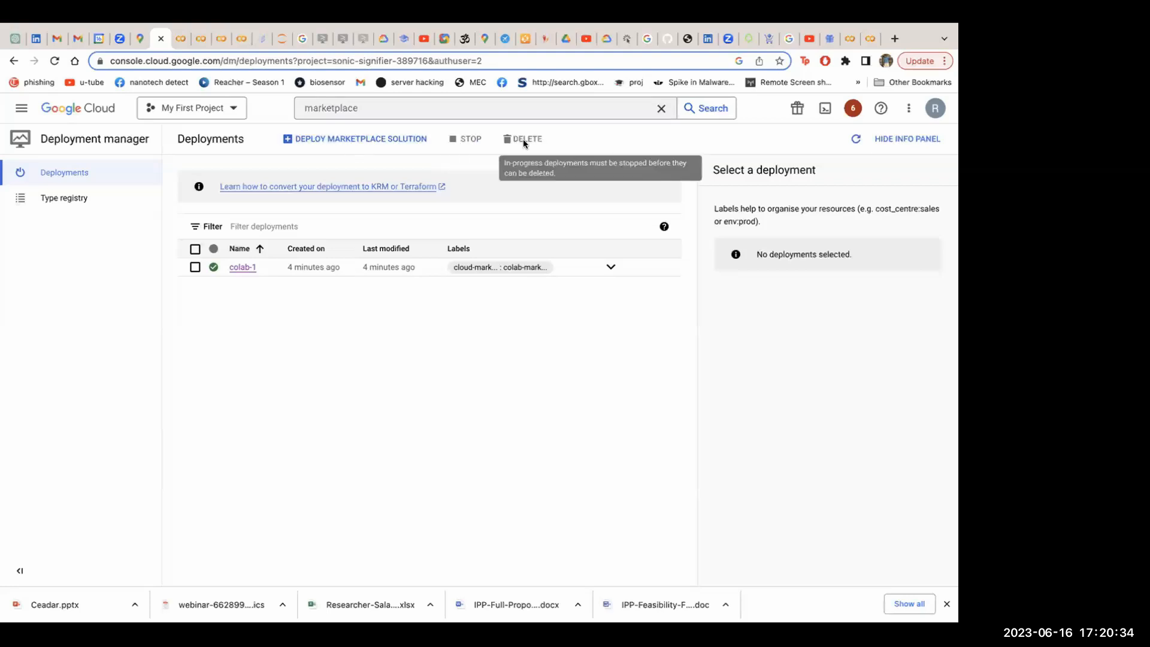
Inspect the labels attached to the colab-1 deployment, then clear its selection
{"action": "left_click", "coordinate": [195, 267]}
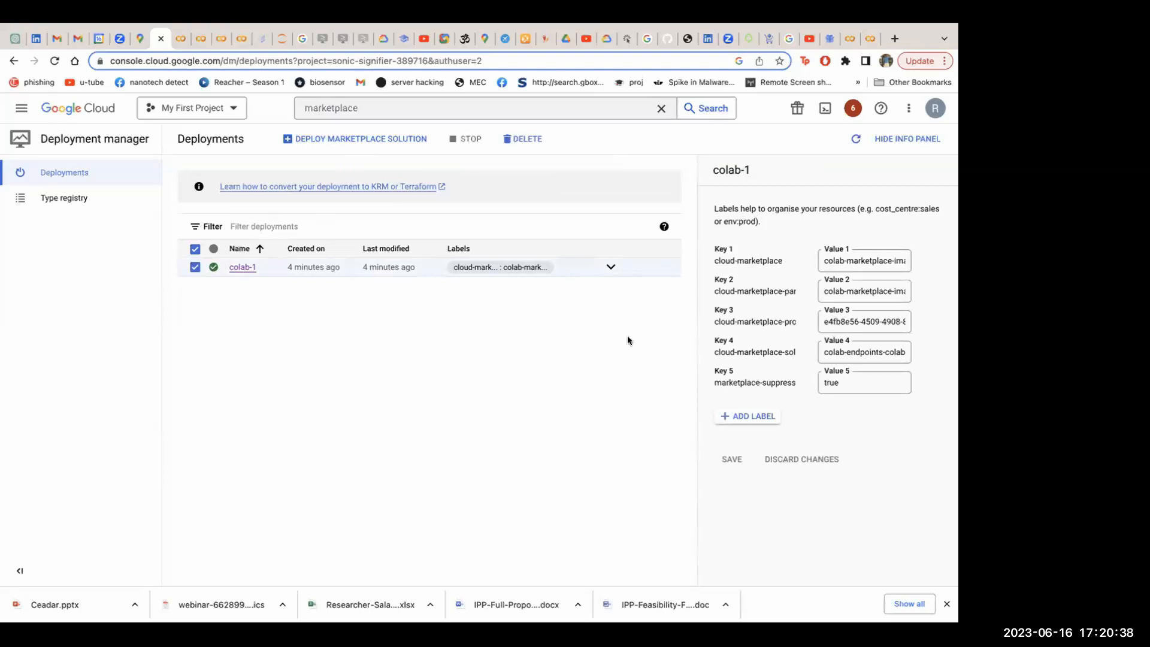
{"action": "left_click", "coordinate": [864, 252]}
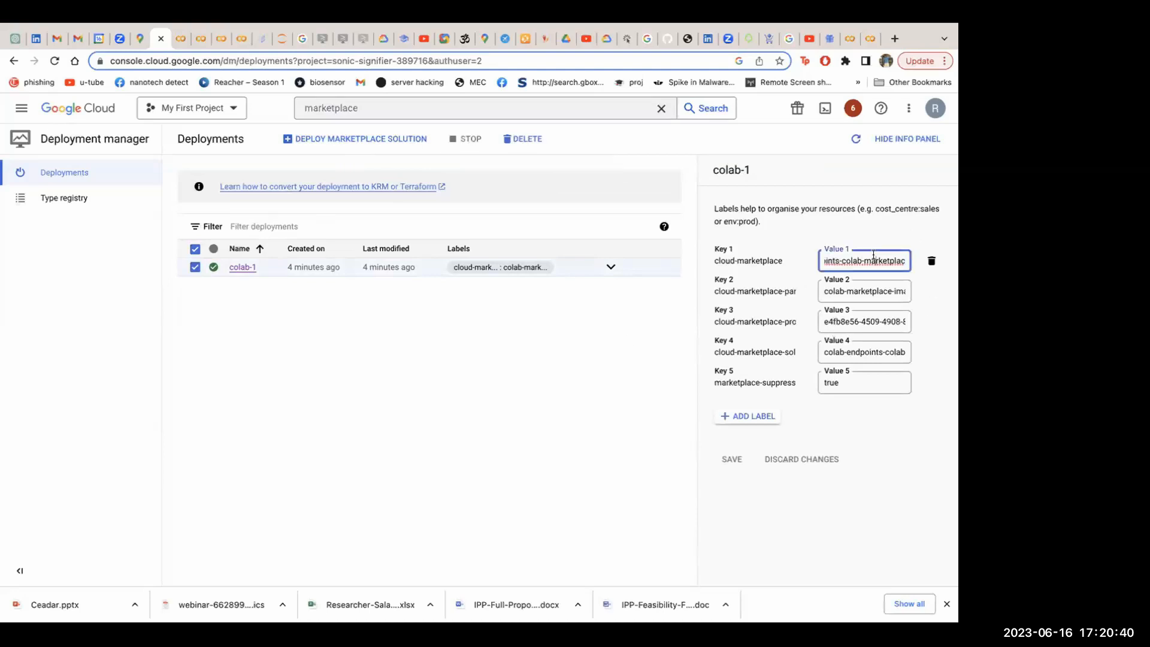
{"action": "left_click", "coordinate": [196, 249]}
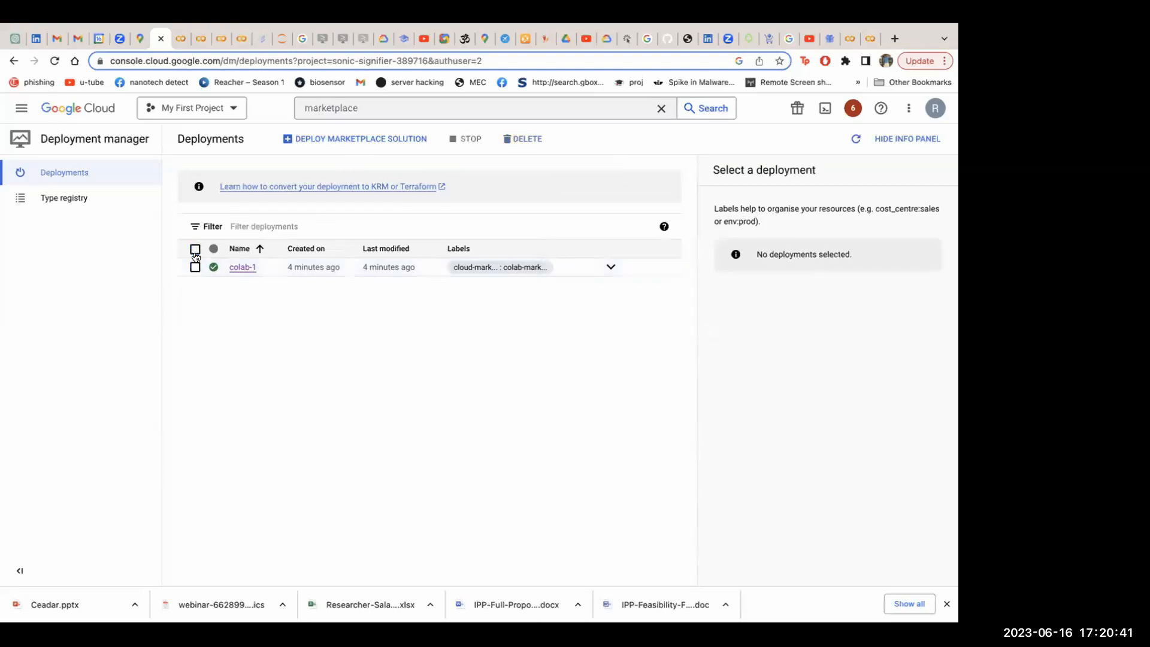
Delete the colab-1 deployment together with all resources created by it, such as VMs, load balancers and disks
{"action": "left_click", "coordinate": [237, 268]}
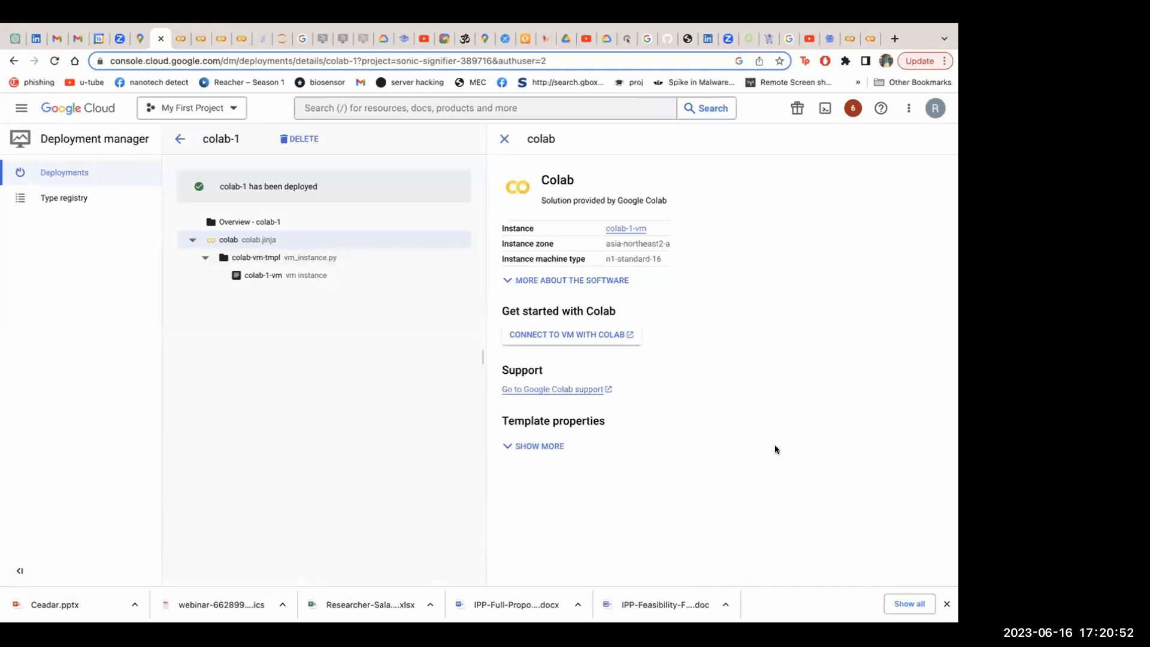
{"action": "left_click", "coordinate": [300, 138]}
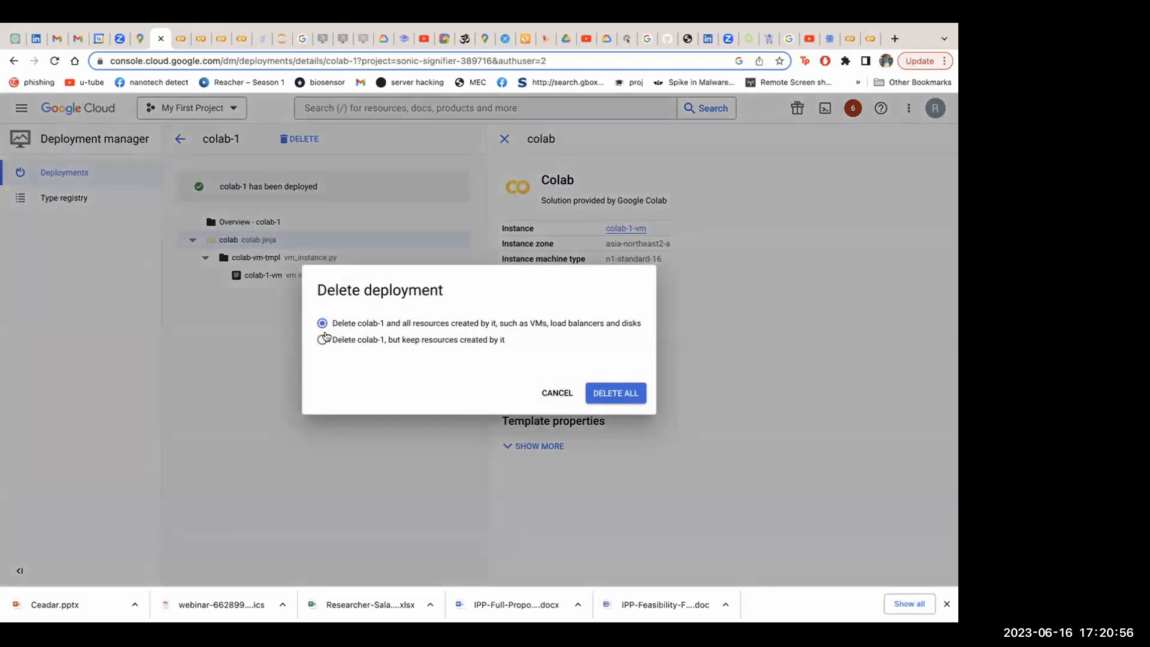
{"action": "left_click", "coordinate": [321, 340]}
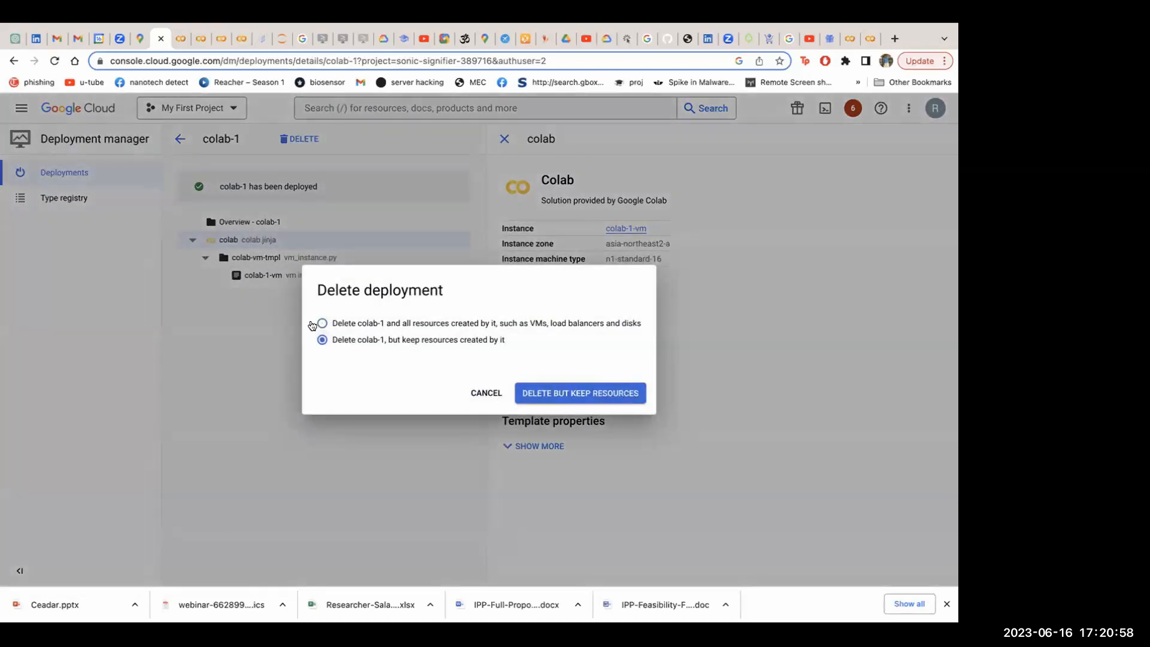
{"action": "left_click", "coordinate": [321, 324]}
{"action": "left_click", "coordinate": [614, 395]}
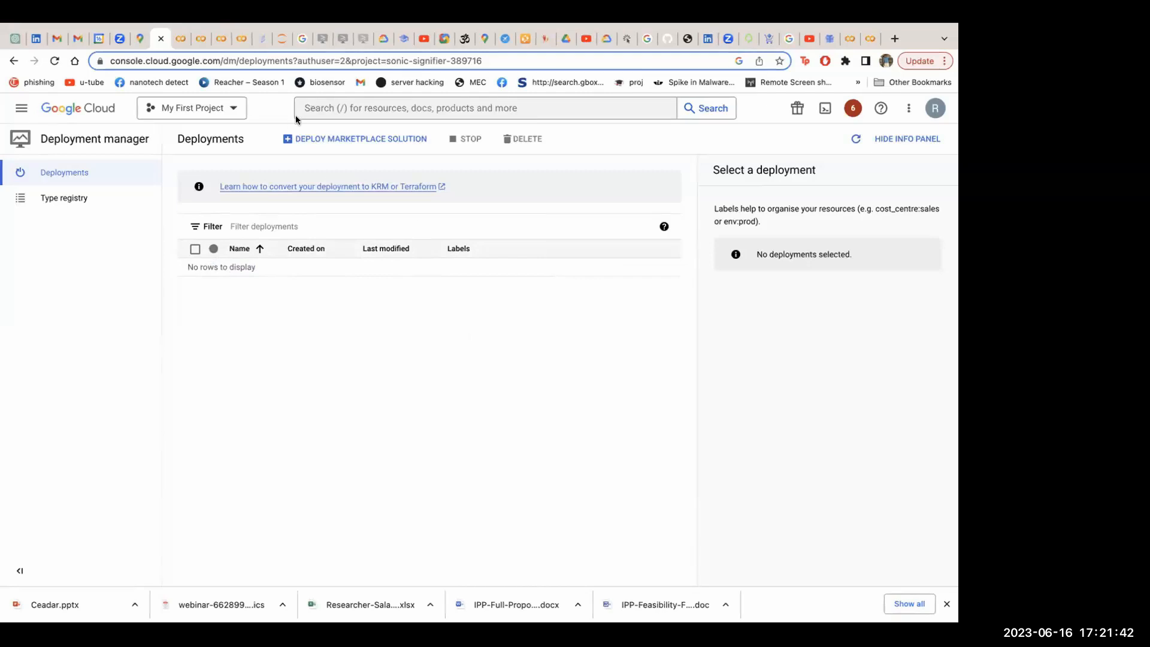
Open the Cloud overview dashboard of My First Project and look through its cards, down to Getting started and Documentation
{"action": "left_click", "coordinate": [21, 108]}
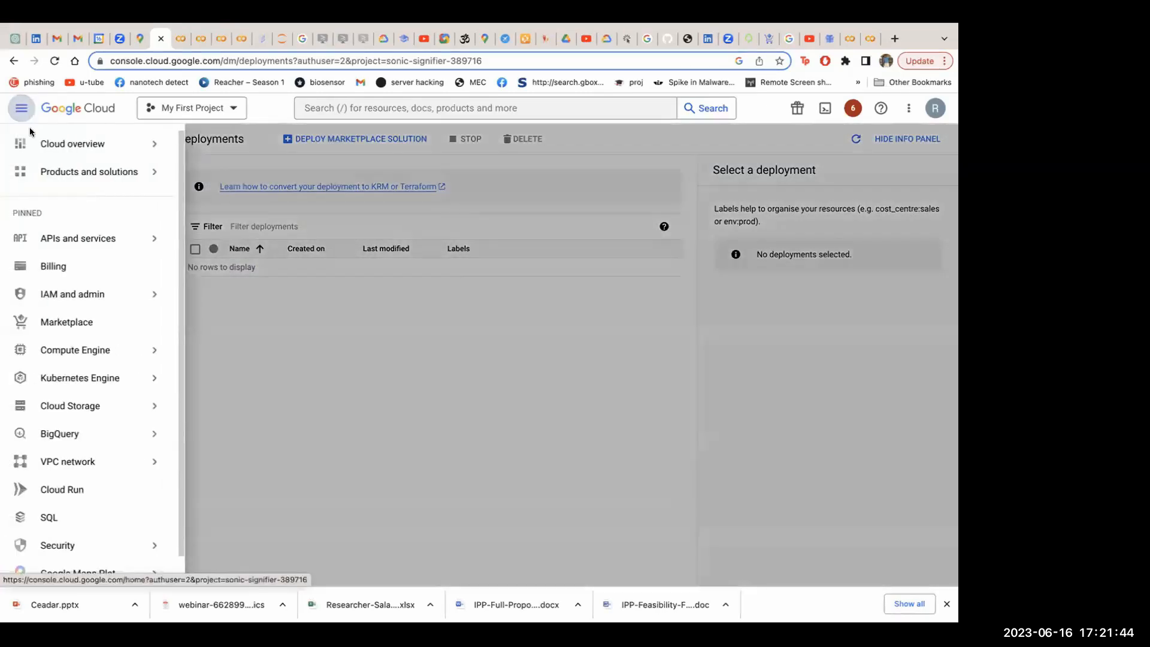
{"action": "mouse_move", "coordinate": [120, 145]}
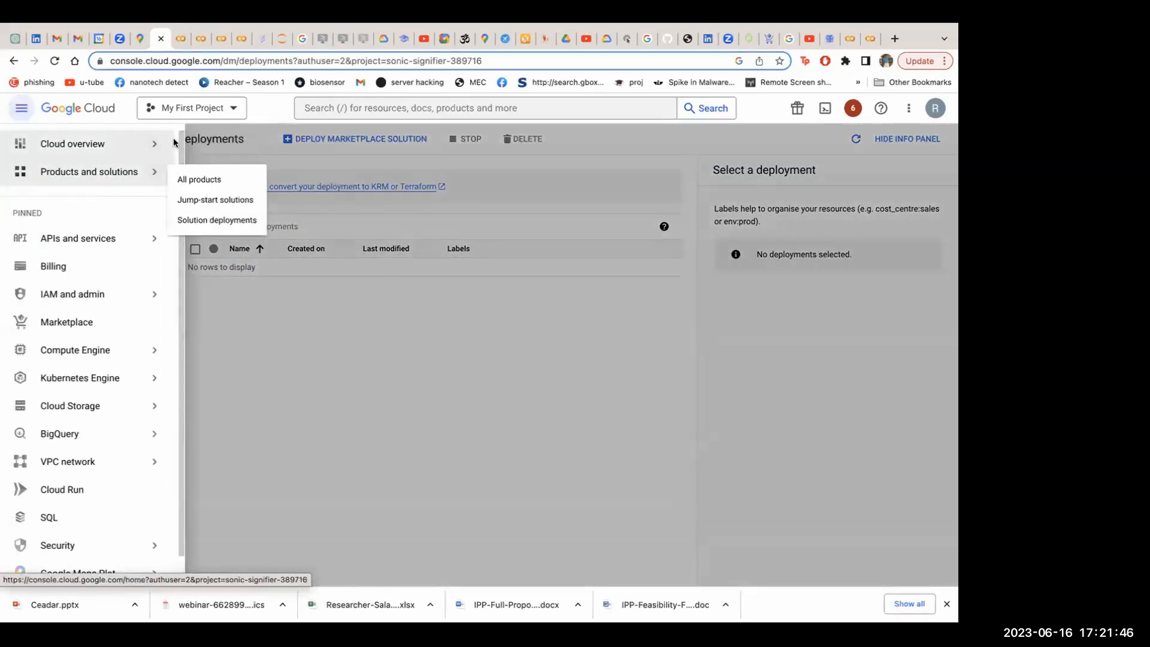
{"action": "left_click", "coordinate": [192, 151]}
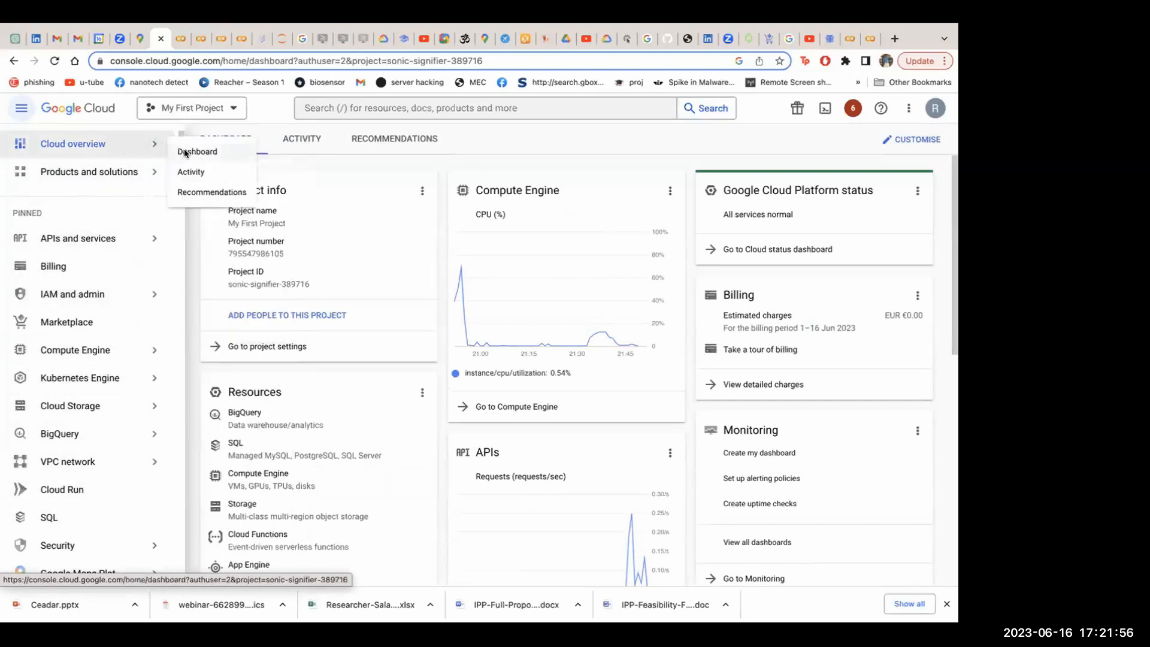
{"action": "scroll", "coordinate": [430, 360], "scroll_direction": "down", "scroll_amount": 10}
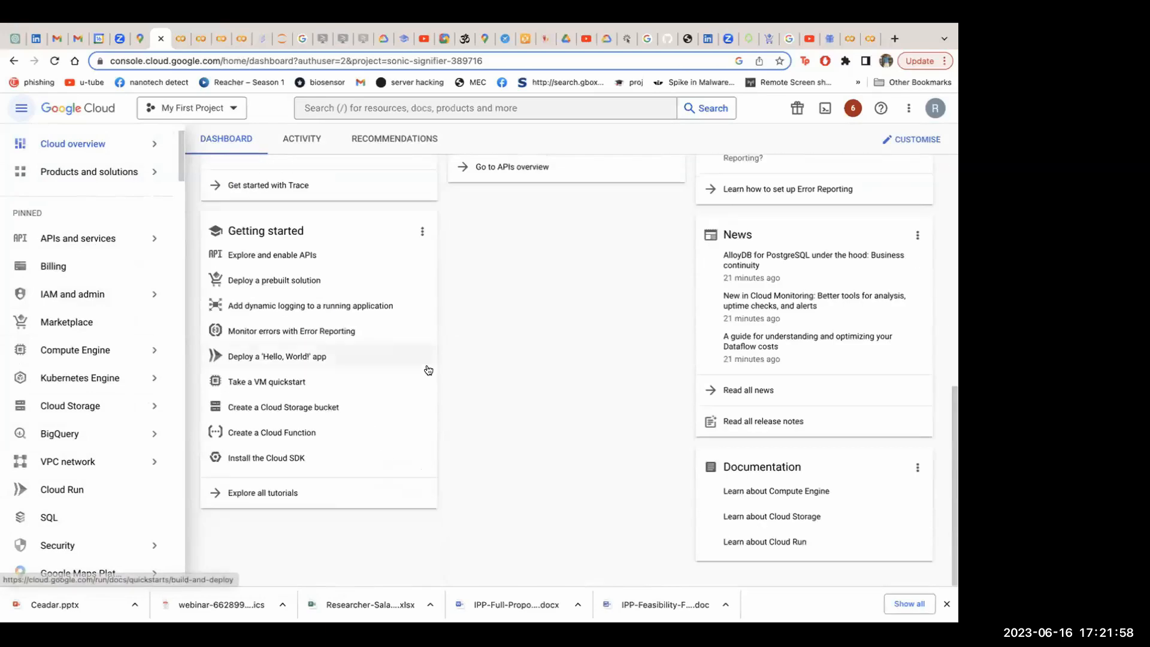
{"action": "scroll", "coordinate": [90, 432], "scroll_direction": "down", "scroll_amount": 4}
Open the catalogue of all Google Cloud products and solutions
{"action": "mouse_move", "coordinate": [132, 225]}
{"action": "mouse_move", "coordinate": [138, 196]}
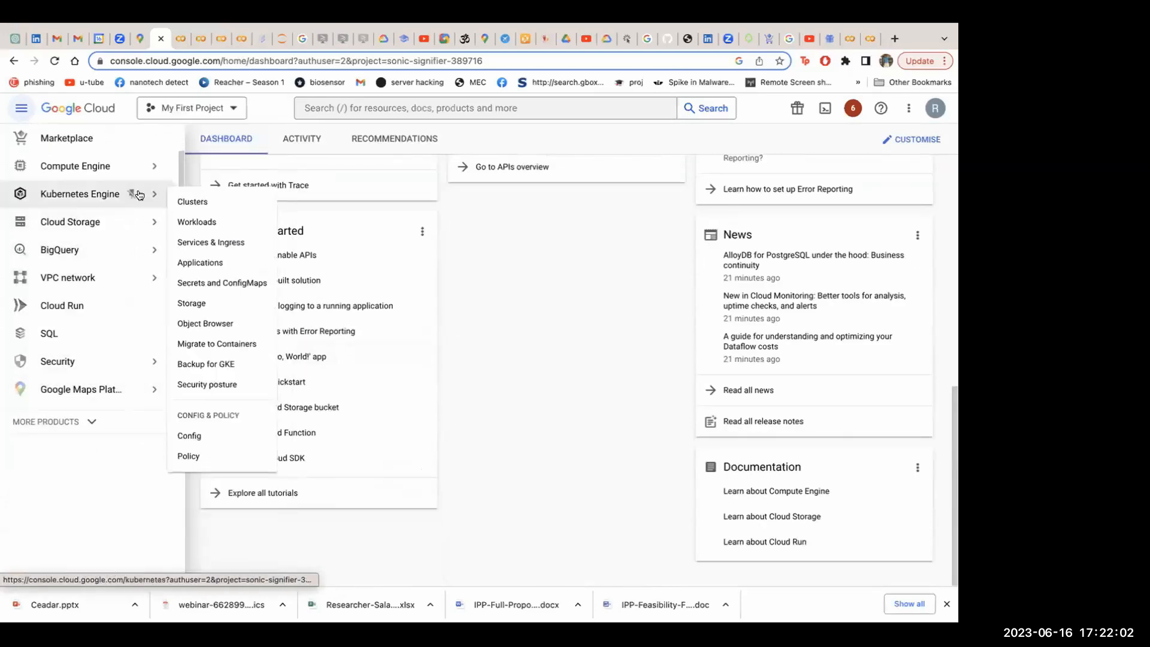
{"action": "scroll", "coordinate": [120, 180], "scroll_direction": "up", "scroll_amount": 5}
{"action": "mouse_move", "coordinate": [96, 187]}
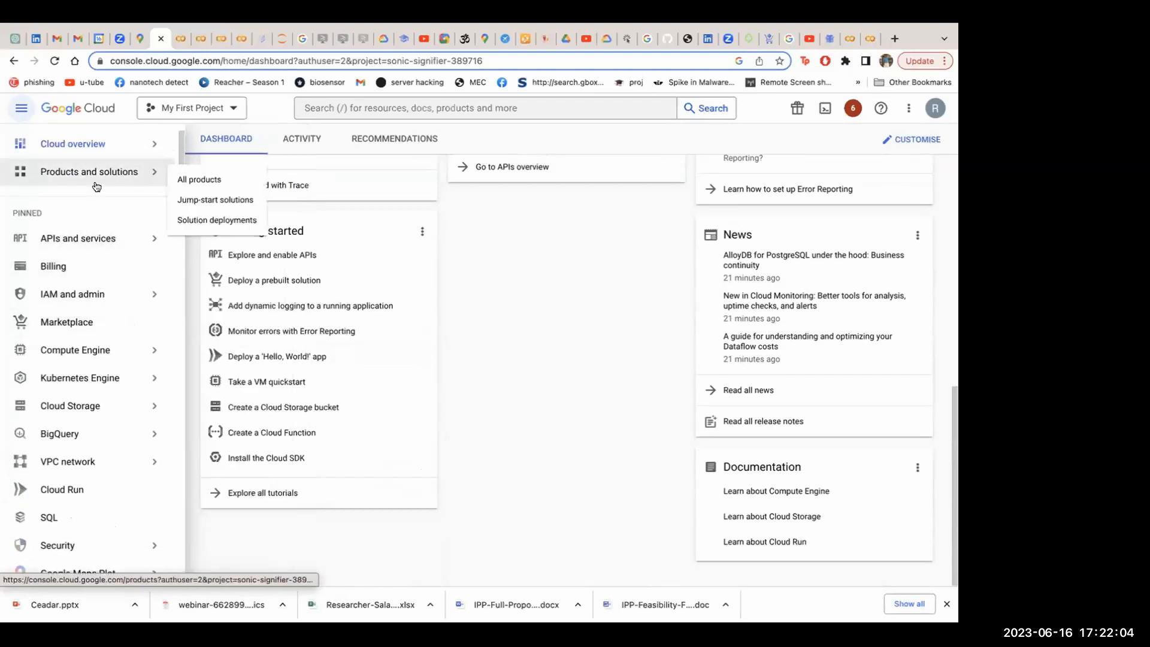
{"action": "left_click", "coordinate": [178, 183]}
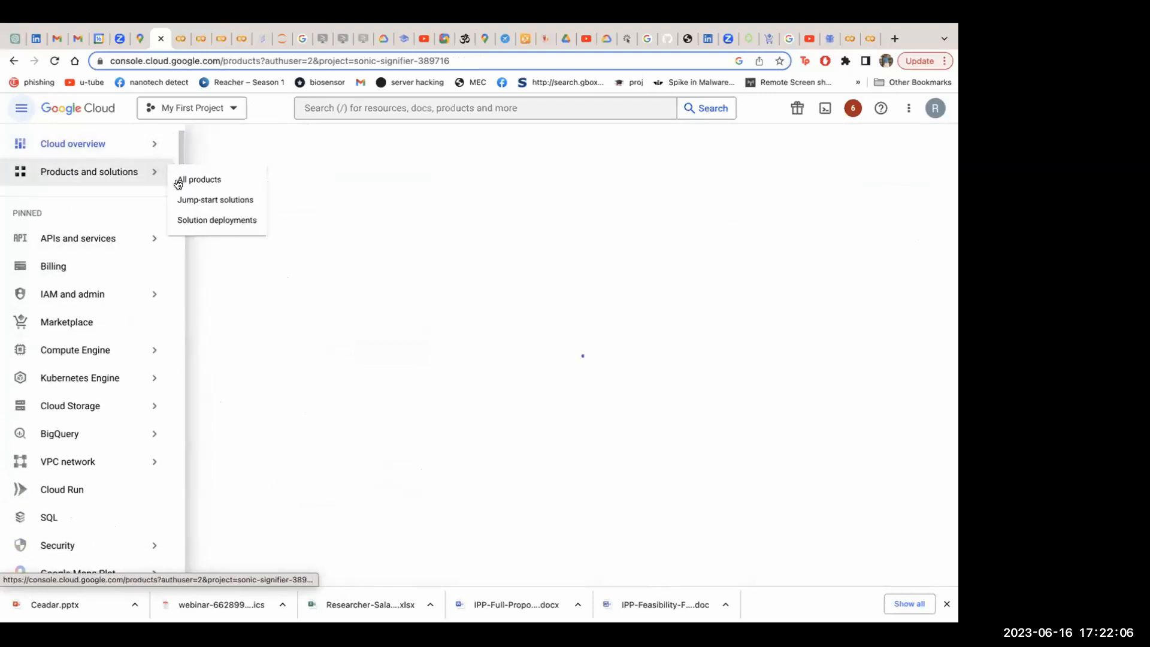
Examine the product categories in the catalogue, from Storage and Analytics through Serverless and Databases to Operations
{"action": "scroll", "coordinate": [468, 395], "scroll_direction": "down", "scroll_amount": 10}
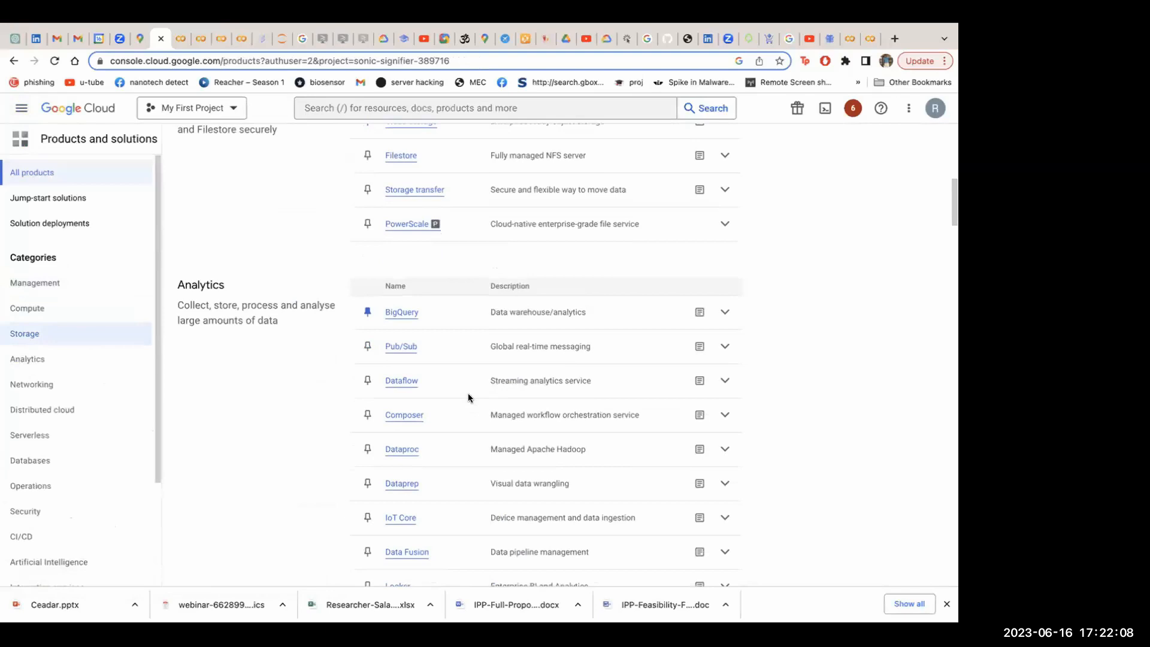
{"action": "scroll", "coordinate": [468, 397], "scroll_direction": "down", "scroll_amount": 10}
{"action": "scroll", "coordinate": [469, 398], "scroll_direction": "down", "scroll_amount": 4}
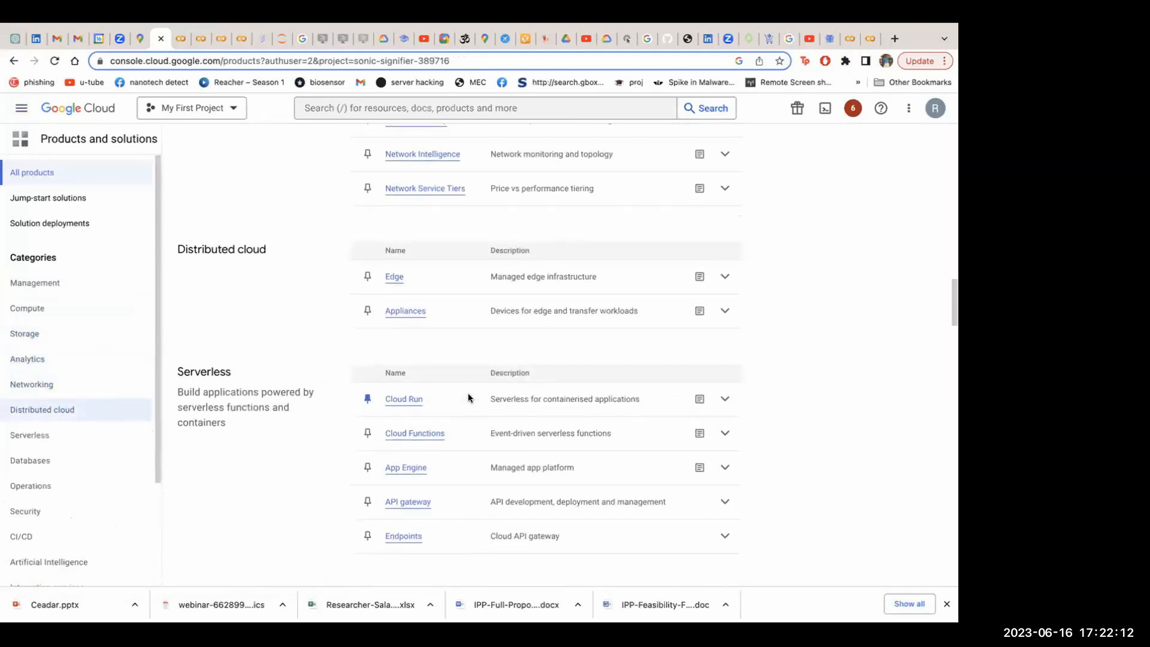
{"action": "scroll", "coordinate": [469, 395], "scroll_direction": "down", "scroll_amount": 4}
{"action": "scroll", "coordinate": [468, 396], "scroll_direction": "down", "scroll_amount": 3}
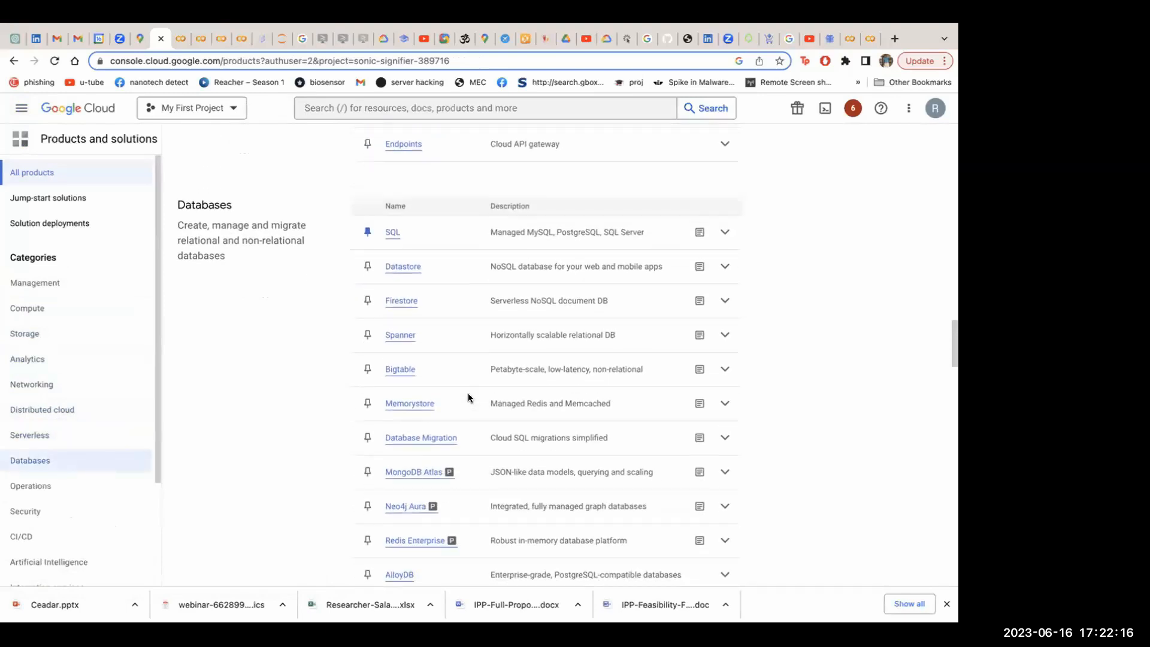
{"action": "scroll", "coordinate": [468, 395], "scroll_direction": "down", "scroll_amount": 4}
{"action": "scroll", "coordinate": [366, 357], "scroll_direction": "up", "scroll_amount": 4}
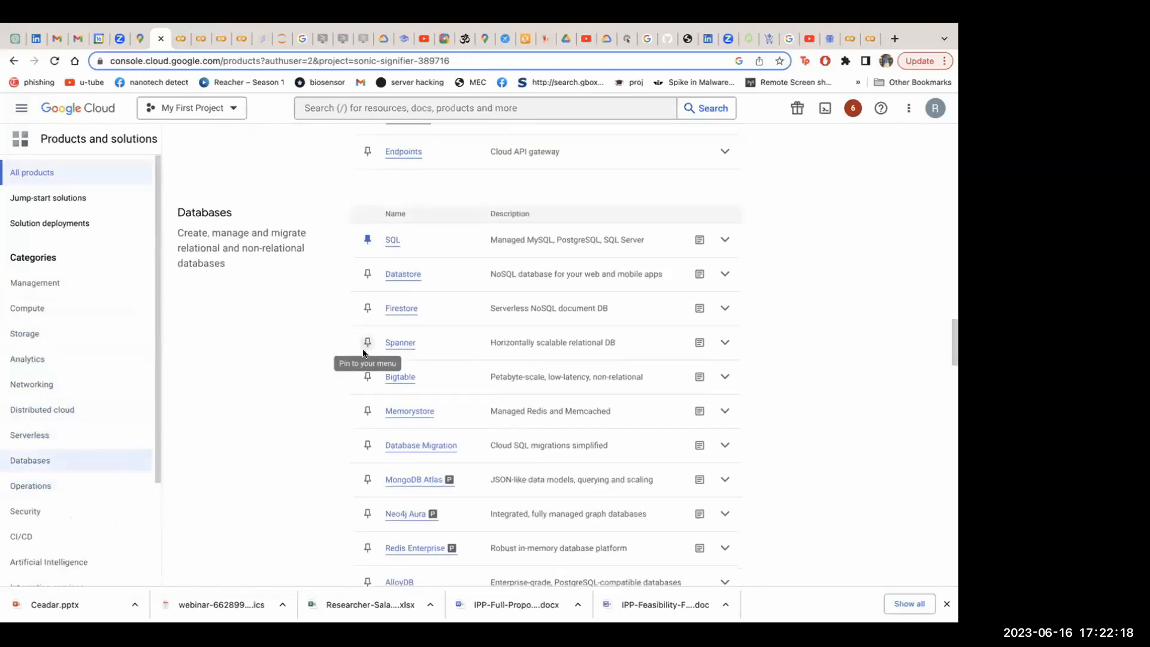
{"action": "scroll", "coordinate": [363, 353], "scroll_direction": "down", "scroll_amount": 1}
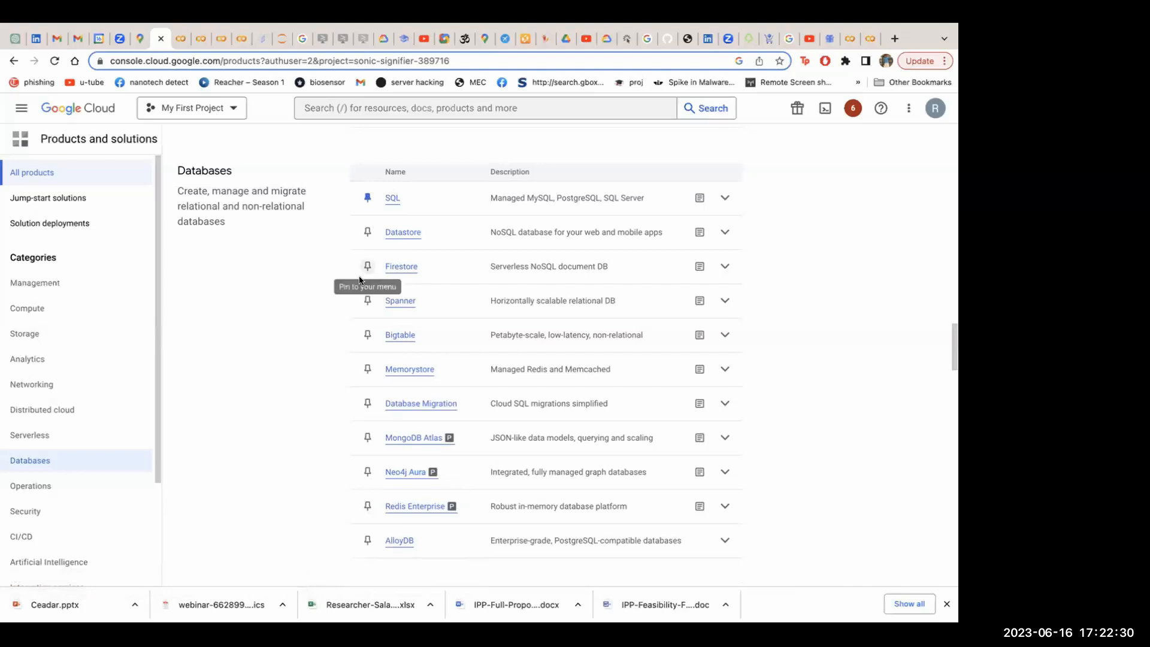
{"action": "scroll", "coordinate": [512, 433], "scroll_direction": "down", "scroll_amount": 6}
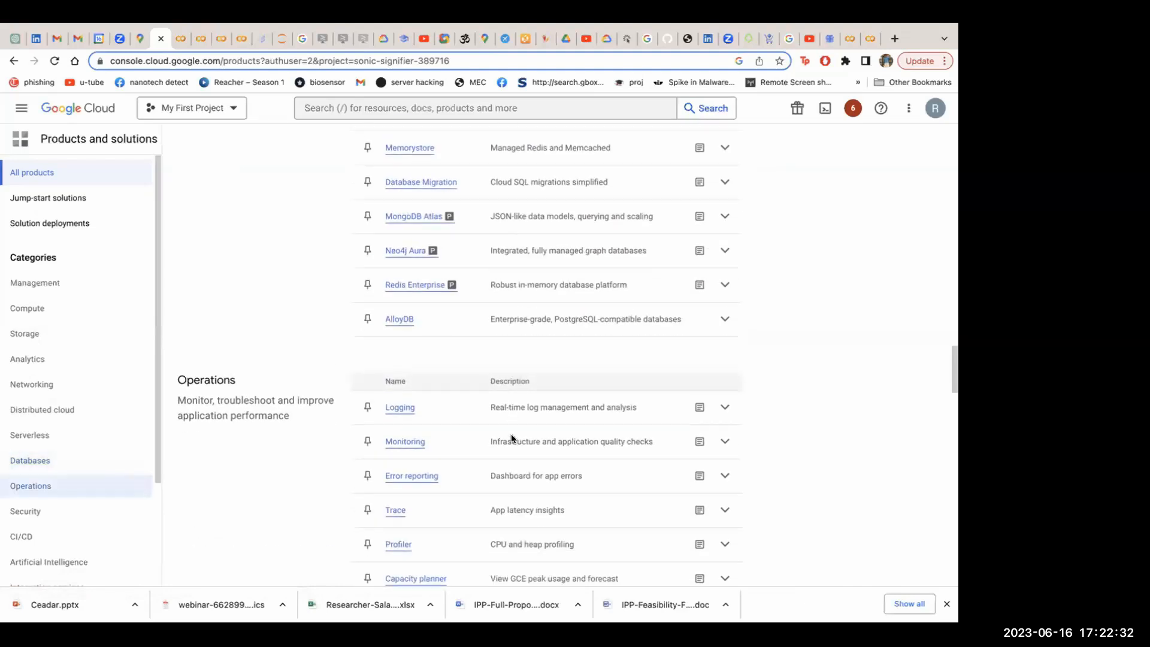
Look through the Artificial Intelligence products and open the Speech overview to review its Speech-to-Text introduction
{"action": "scroll", "coordinate": [512, 434], "scroll_direction": "down", "scroll_amount": 8}
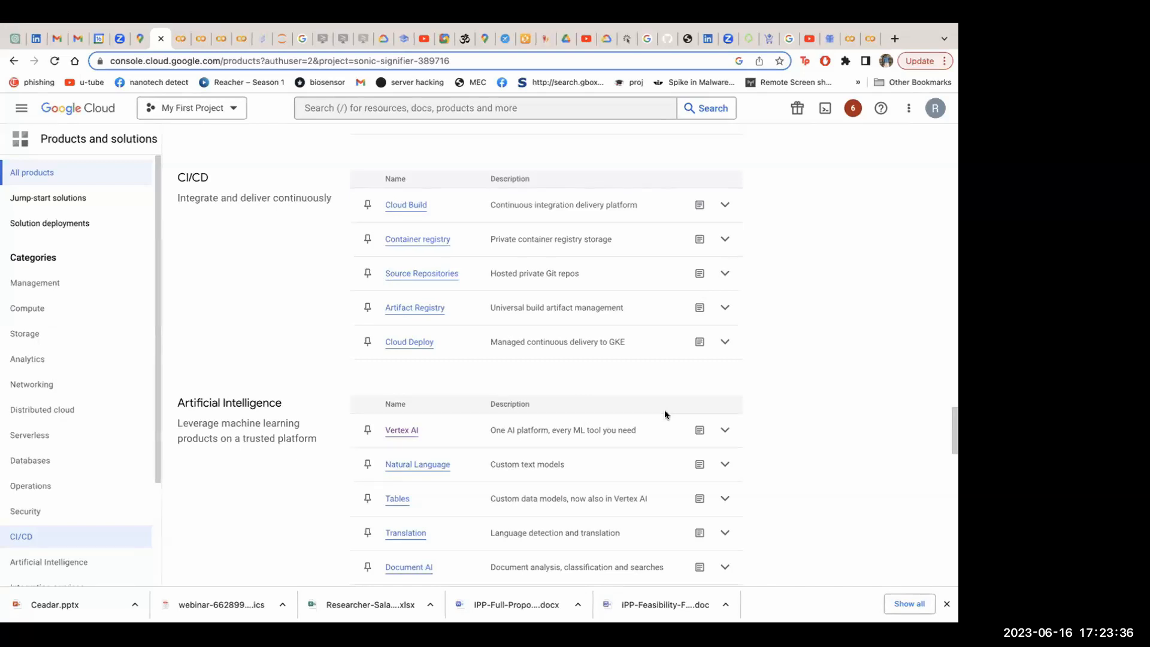
{"action": "scroll", "coordinate": [664, 410], "scroll_direction": "down", "scroll_amount": 3}
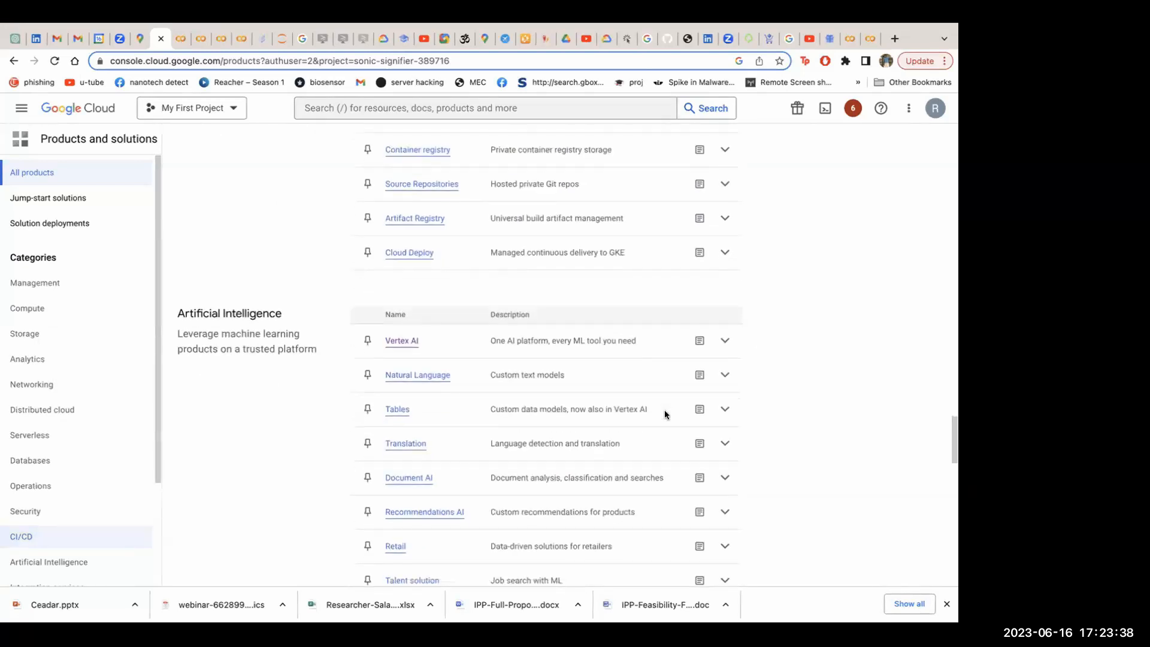
{"action": "scroll", "coordinate": [455, 399], "scroll_direction": "down", "scroll_amount": 1}
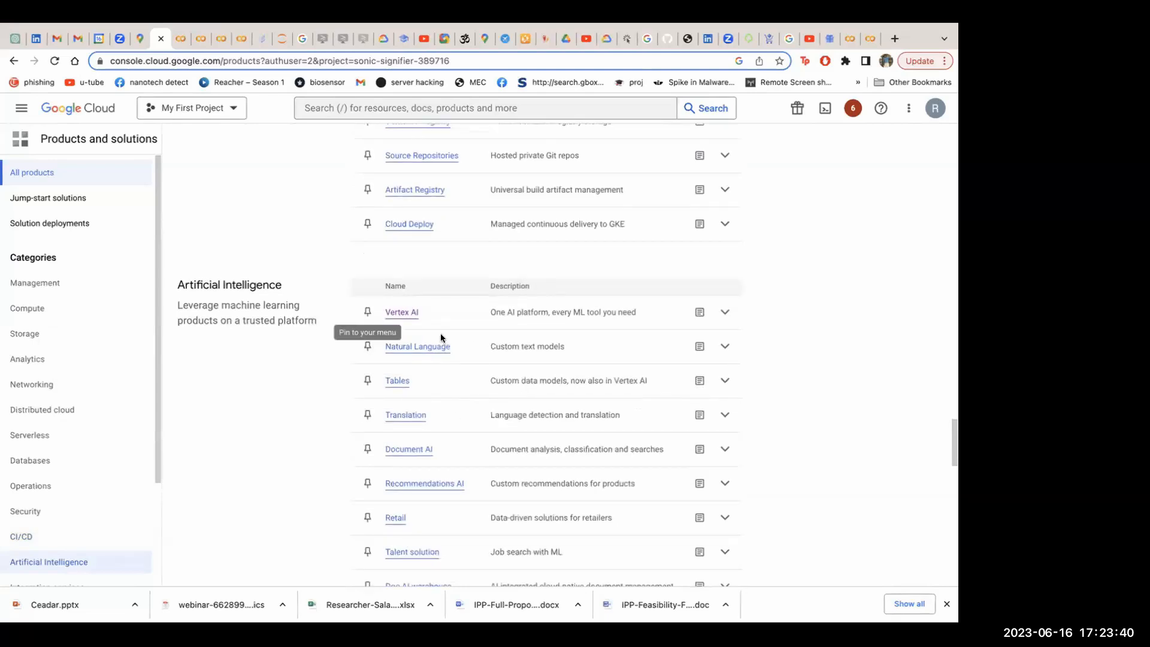
{"action": "scroll", "coordinate": [431, 386], "scroll_direction": "down", "scroll_amount": 1}
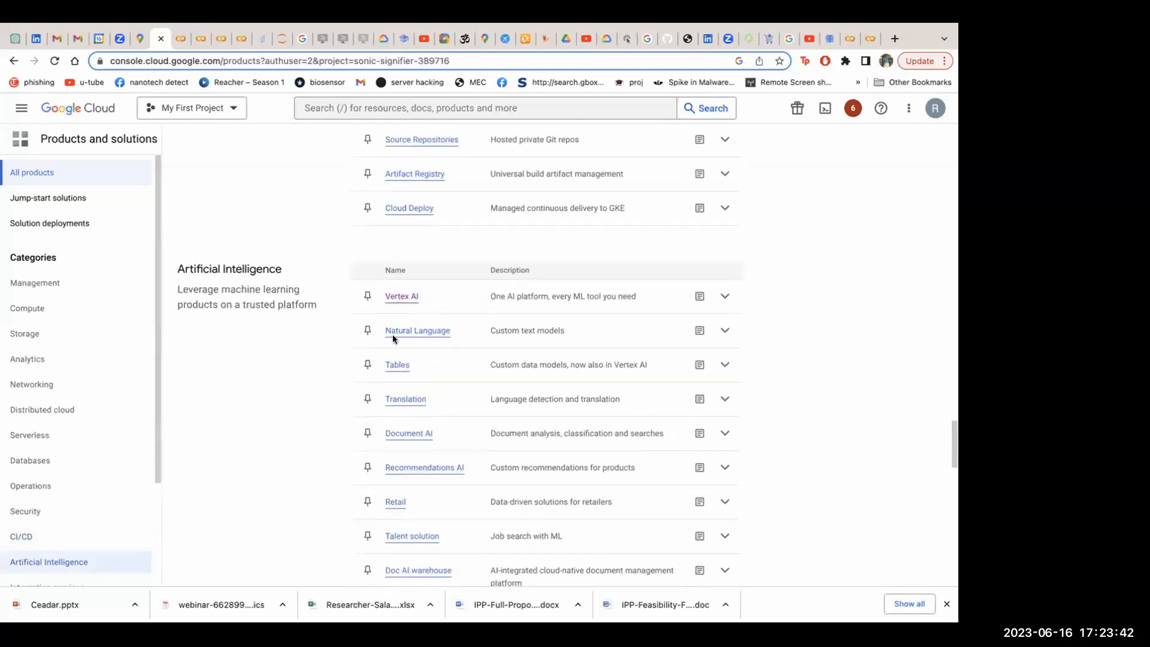
{"action": "scroll", "coordinate": [473, 374], "scroll_direction": "down", "scroll_amount": 7}
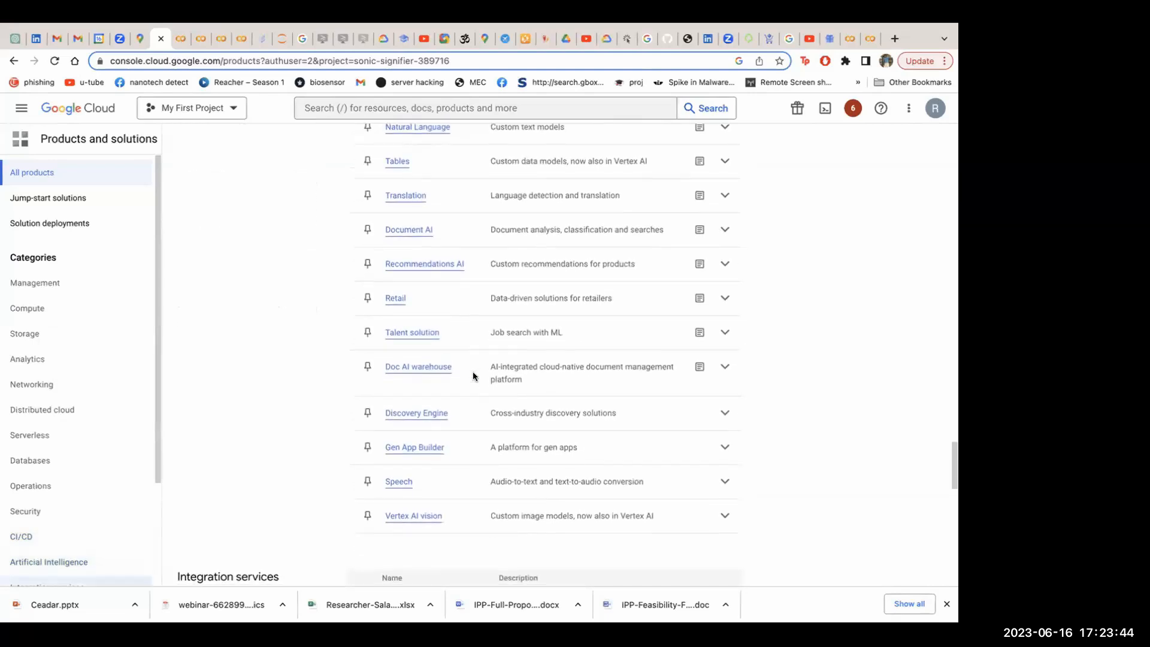
{"action": "left_click", "coordinate": [398, 482]}
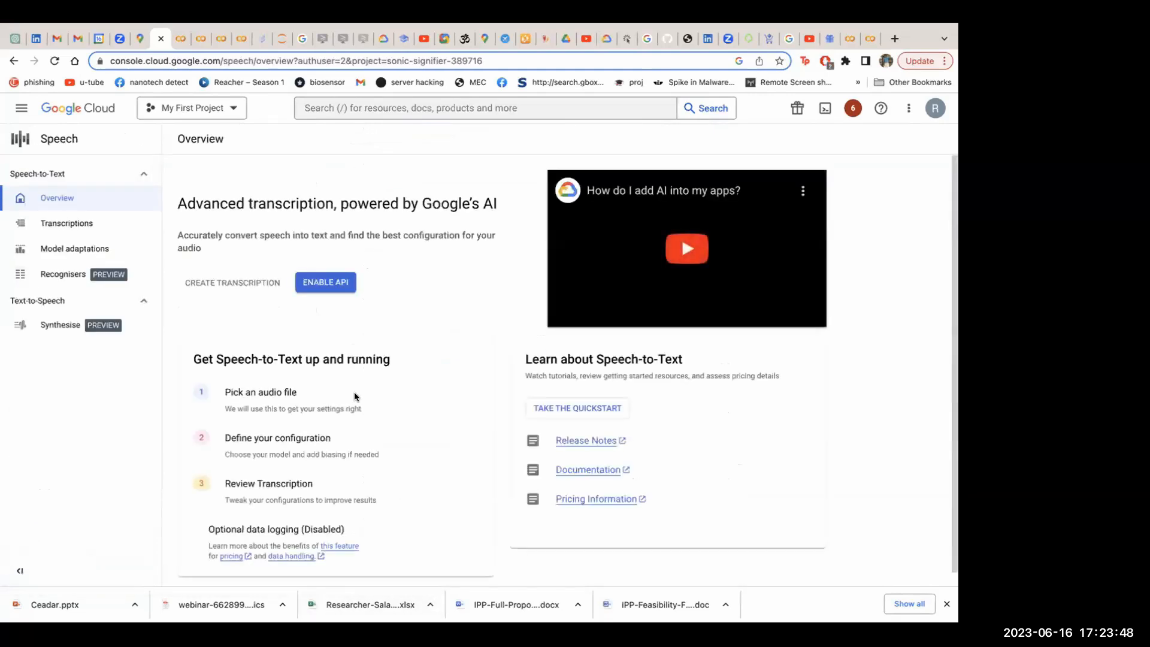
{"action": "scroll", "coordinate": [355, 393], "scroll_direction": "down", "scroll_amount": 1}
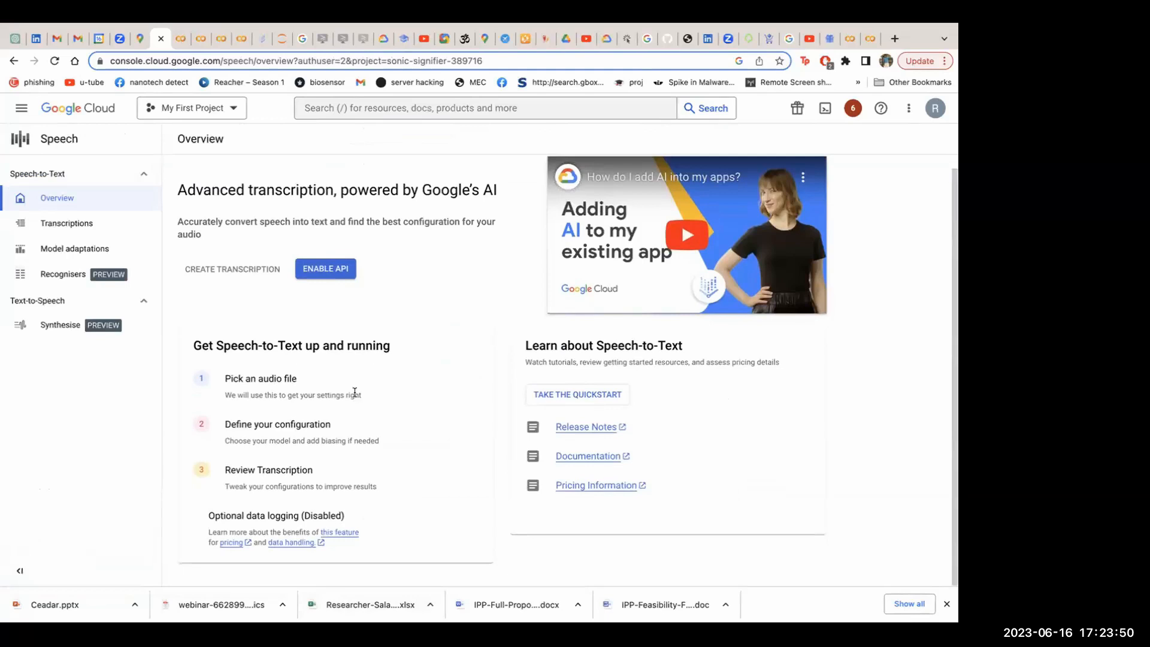
Return to the product catalogue and open Translation from the Artificial Intelligence category
{"action": "left_click", "coordinate": [12, 61]}
{"action": "scroll", "coordinate": [472, 424], "scroll_direction": "down", "scroll_amount": 9}
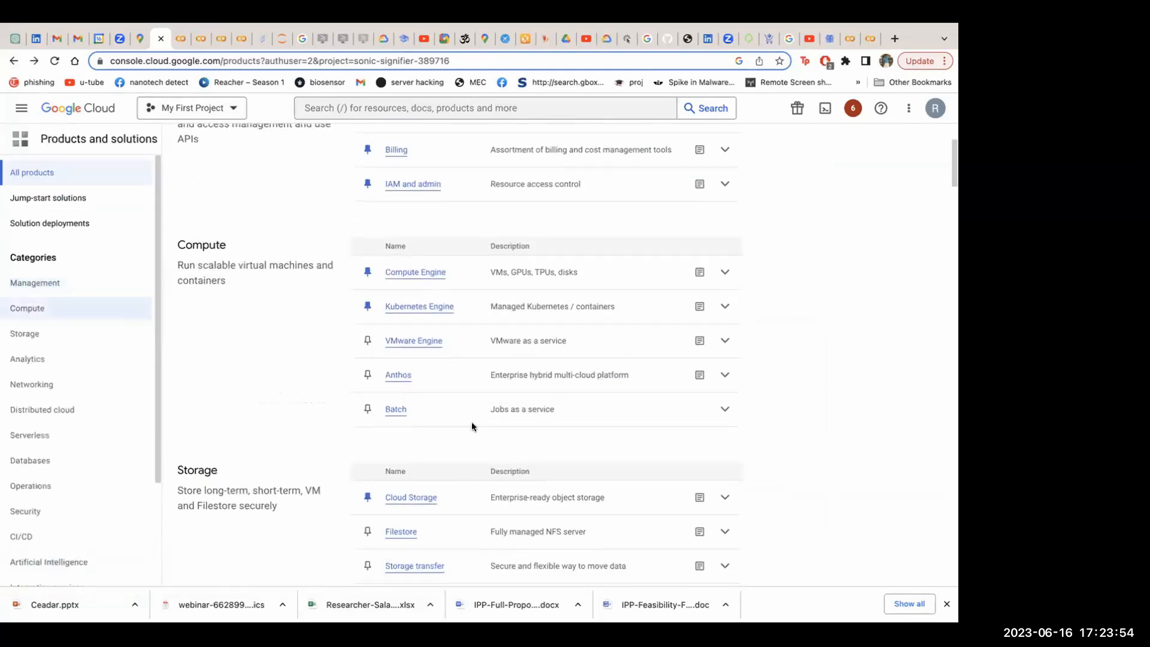
{"action": "scroll", "coordinate": [472, 425], "scroll_direction": "down", "scroll_amount": 20}
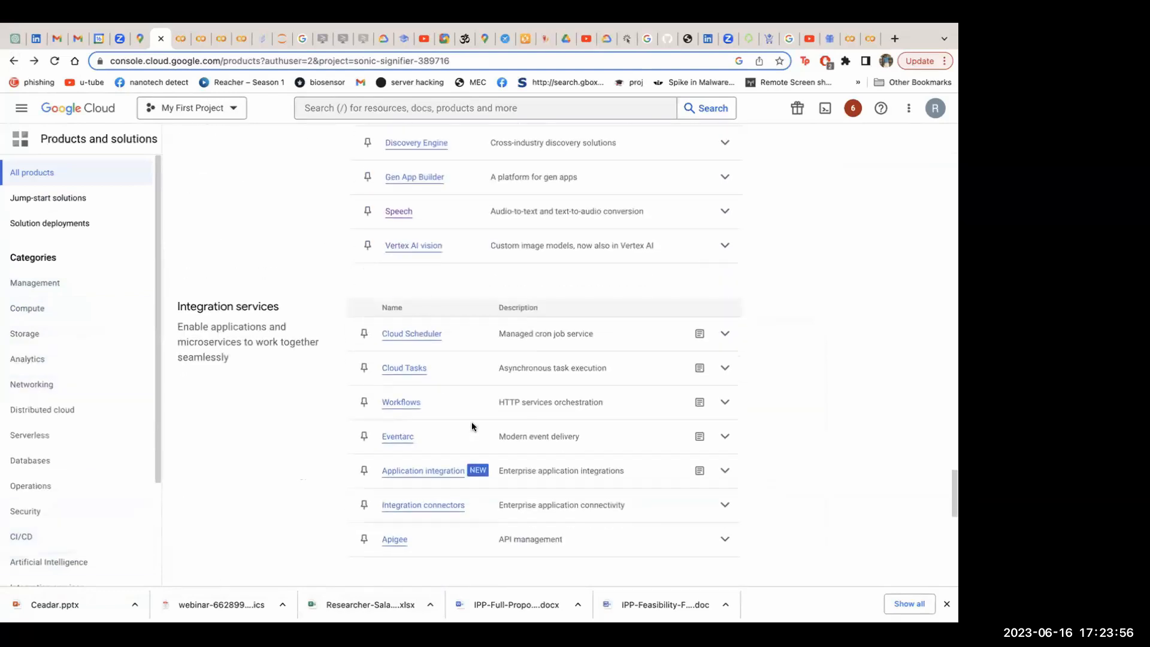
{"action": "scroll", "coordinate": [473, 426], "scroll_direction": "up", "scroll_amount": 1}
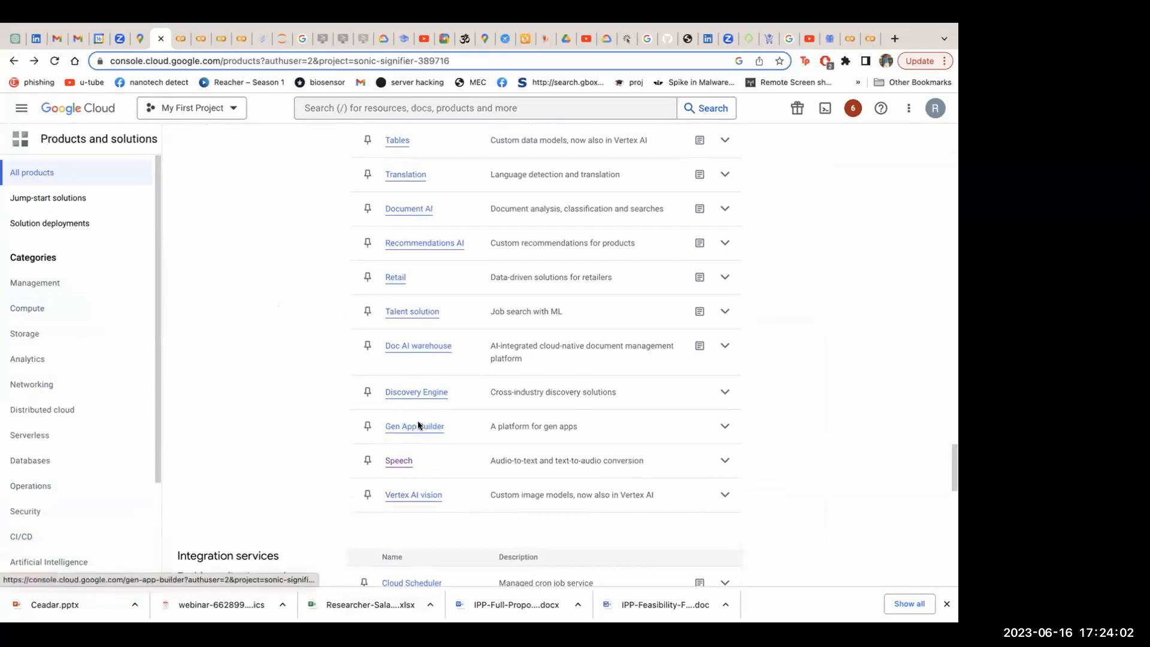
{"action": "scroll", "coordinate": [409, 354], "scroll_direction": "up", "scroll_amount": 2}
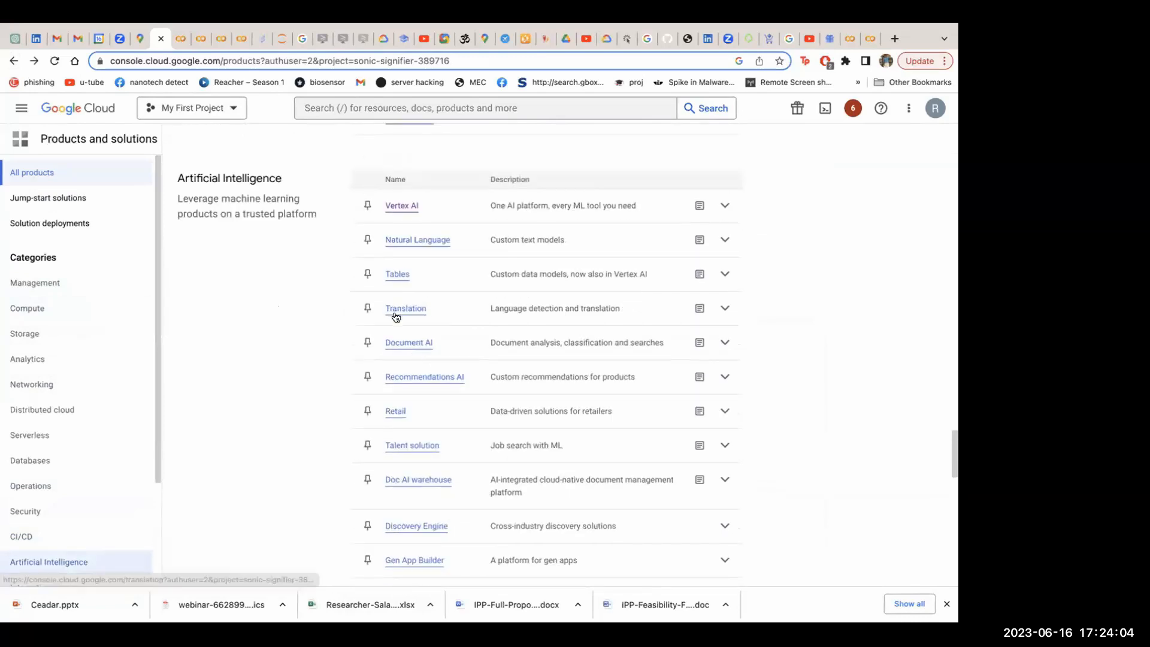
{"action": "left_click", "coordinate": [396, 312]}
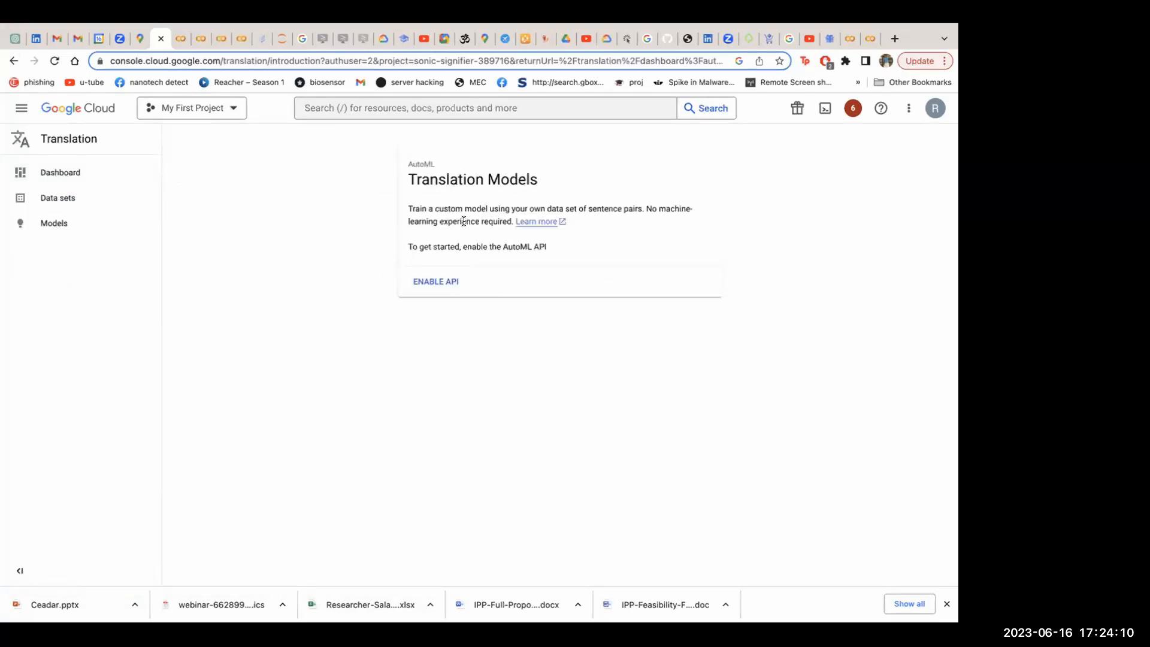
Return from Translation to the product catalogue and review the categories from Compute and Storage through Databases and Operations to CI/CD
{"action": "left_click", "coordinate": [12, 61]}
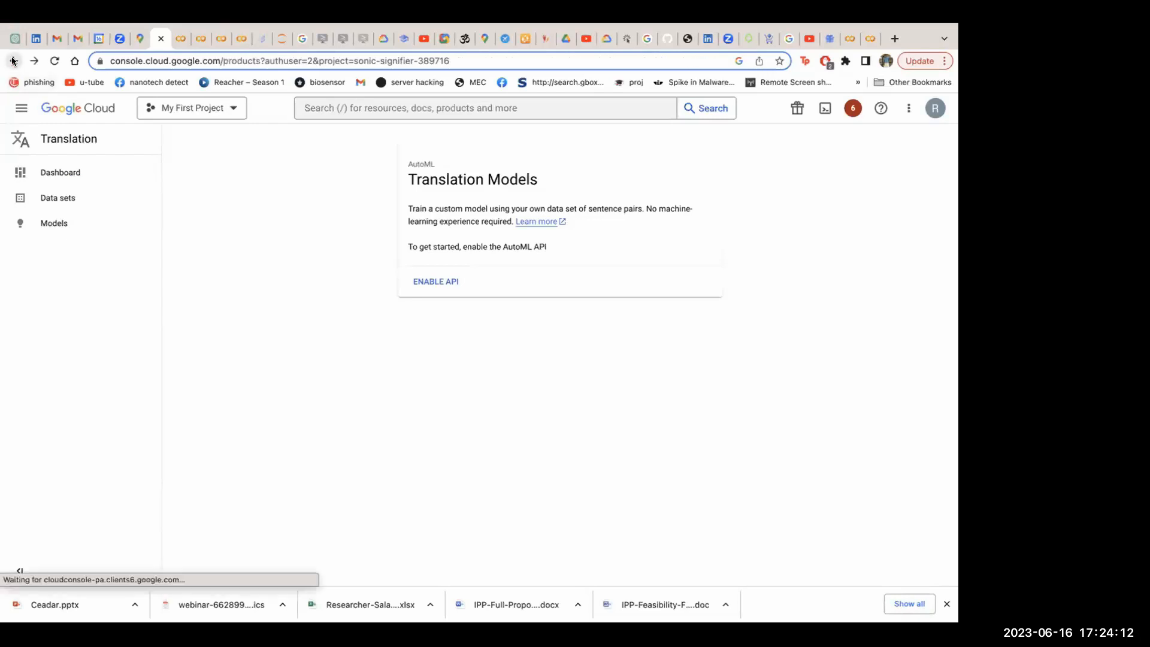
{"action": "scroll", "coordinate": [437, 396], "scroll_direction": "down", "scroll_amount": 2}
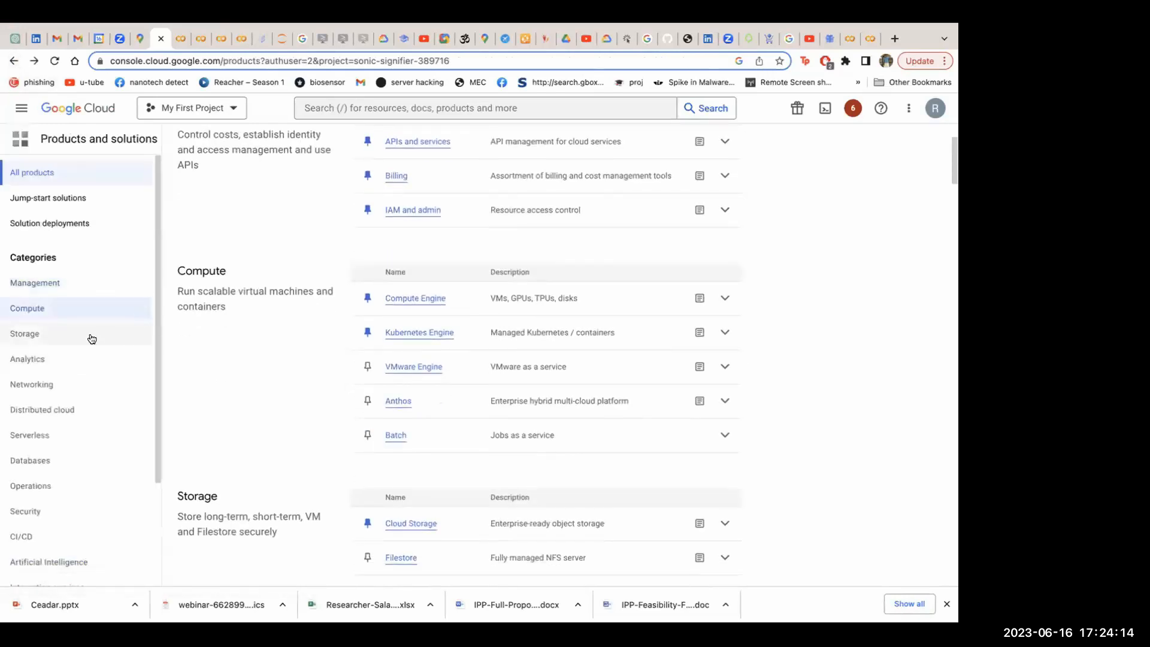
{"action": "scroll", "coordinate": [113, 447], "scroll_direction": "down", "scroll_amount": 2}
{"action": "scroll", "coordinate": [146, 322], "scroll_direction": "up", "scroll_amount": 2}
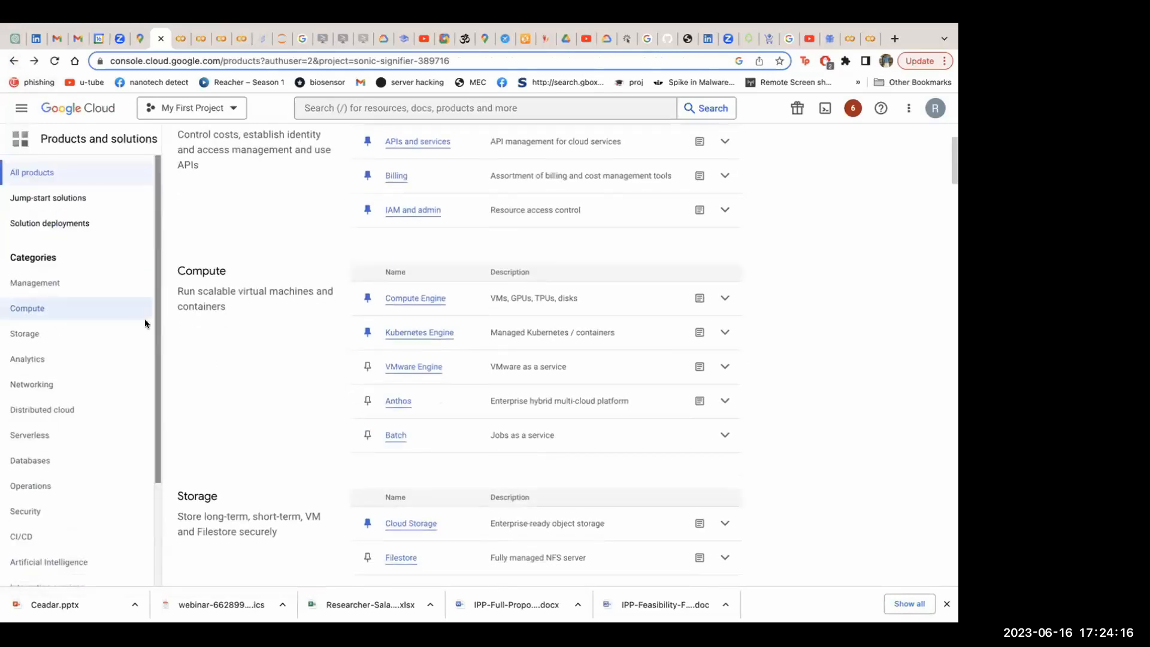
{"action": "scroll", "coordinate": [493, 434], "scroll_direction": "down", "scroll_amount": 5}
{"action": "scroll", "coordinate": [493, 437], "scroll_direction": "down", "scroll_amount": 15}
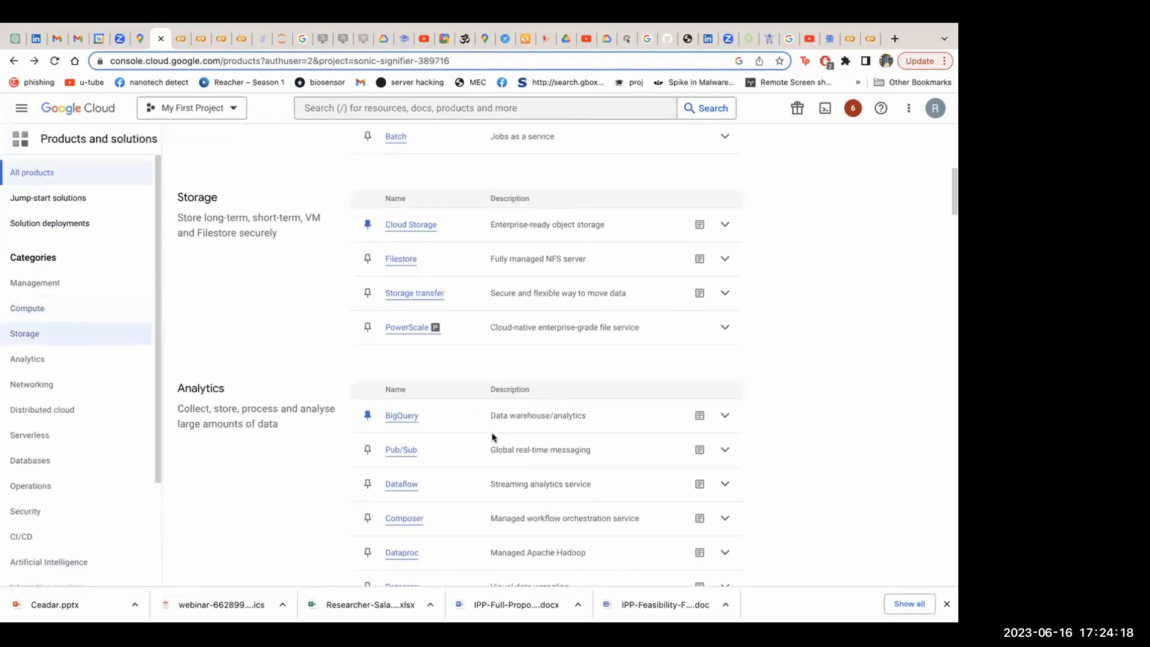
{"action": "scroll", "coordinate": [492, 437], "scroll_direction": "down", "scroll_amount": 12}
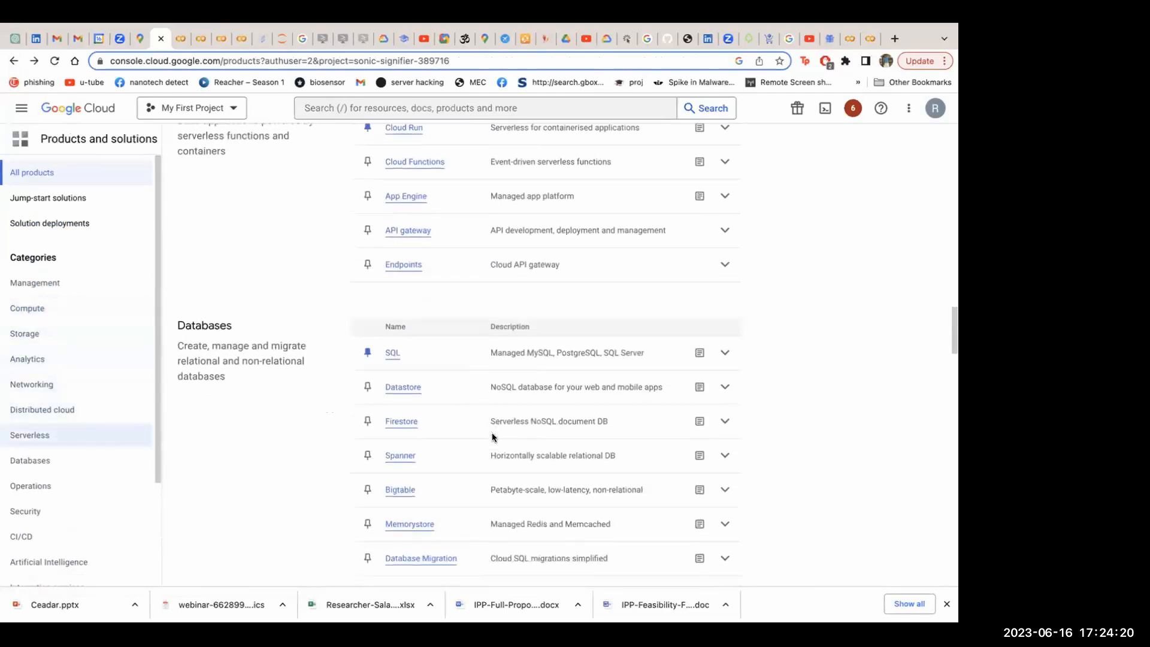
{"action": "scroll", "coordinate": [493, 437], "scroll_direction": "down", "scroll_amount": 12}
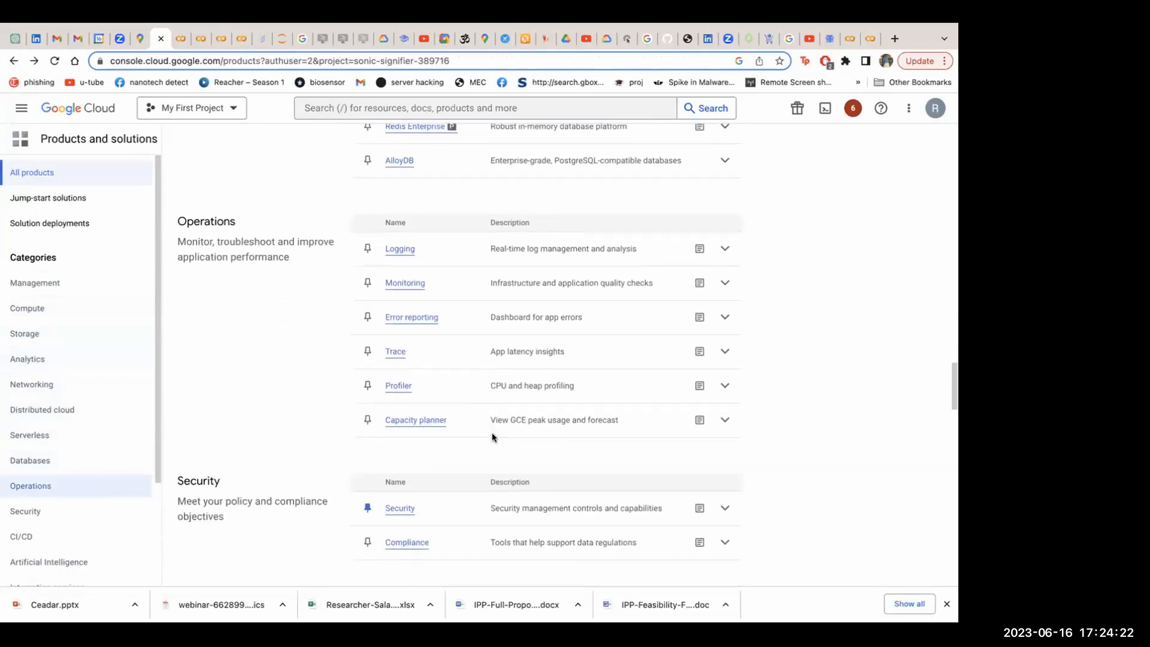
{"action": "scroll", "coordinate": [492, 437], "scroll_direction": "down", "scroll_amount": 5}
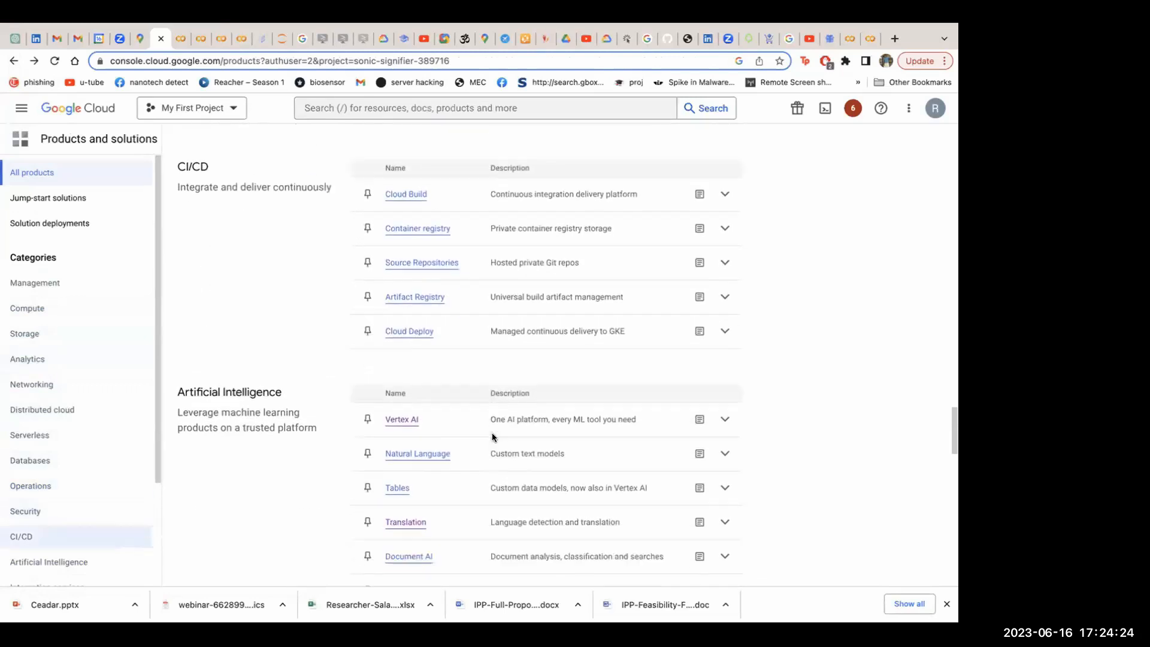
Examine the Artificial Intelligence products in the catalogue, from Vertex AI and Natural Language through Document AI to Vertex AI vision
{"action": "scroll", "coordinate": [419, 360], "scroll_direction": "down", "scroll_amount": 3}
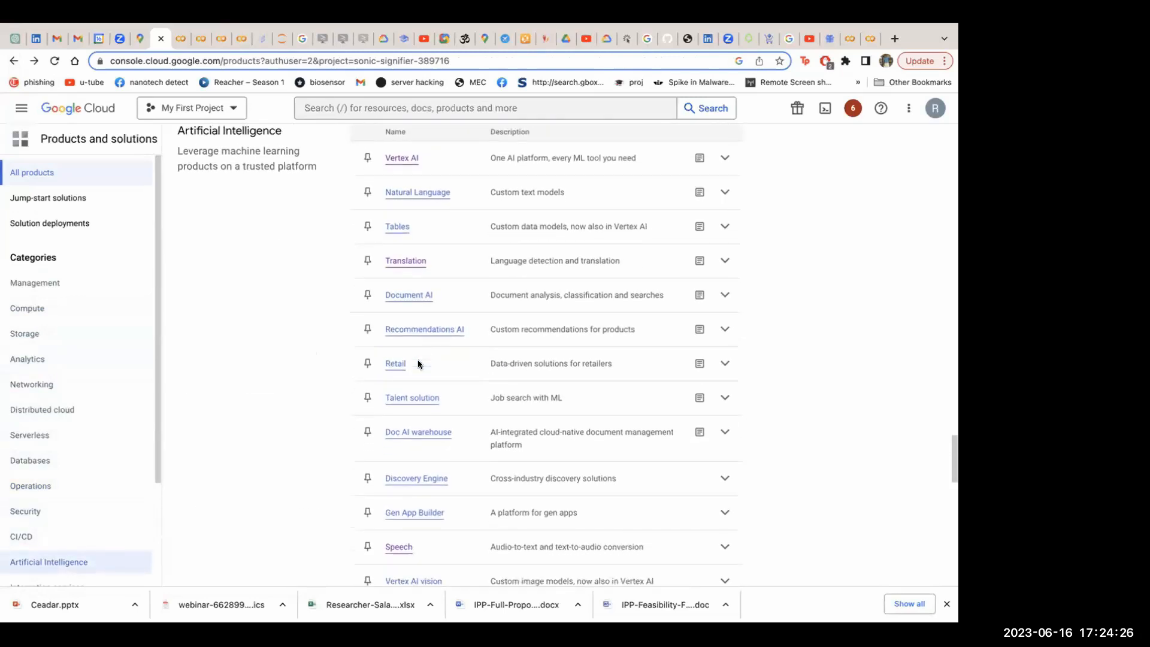
{"action": "scroll", "coordinate": [402, 327], "scroll_direction": "up", "scroll_amount": 4}
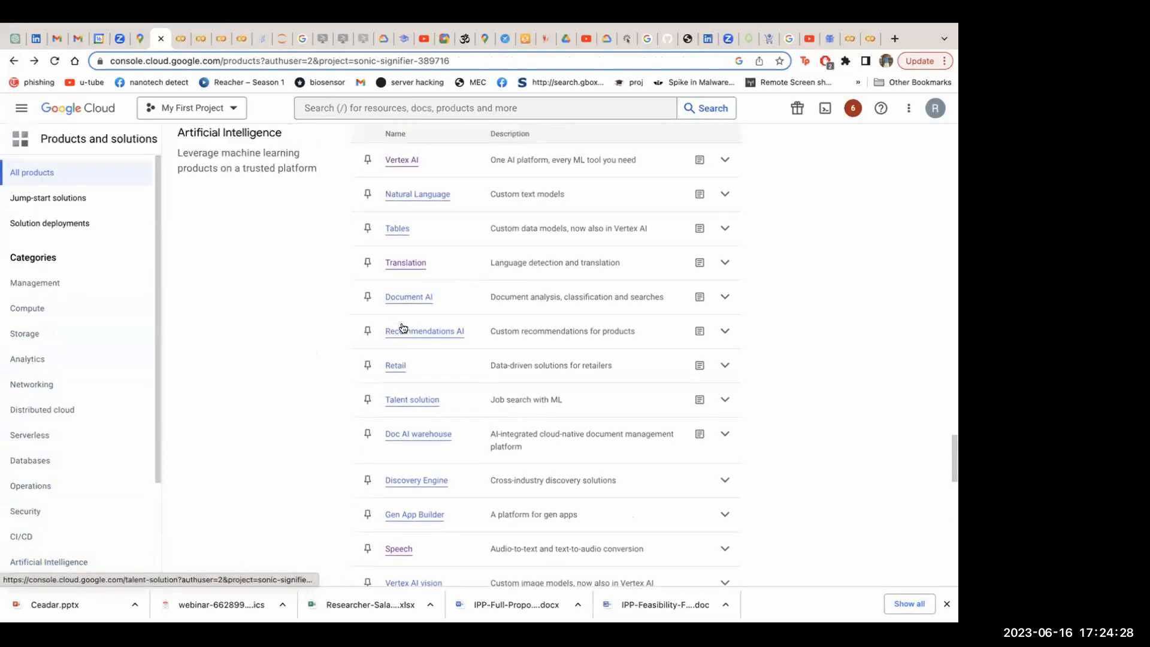
{"action": "left_click_drag", "start_coordinate": [175, 251], "coordinate": [727, 413]}
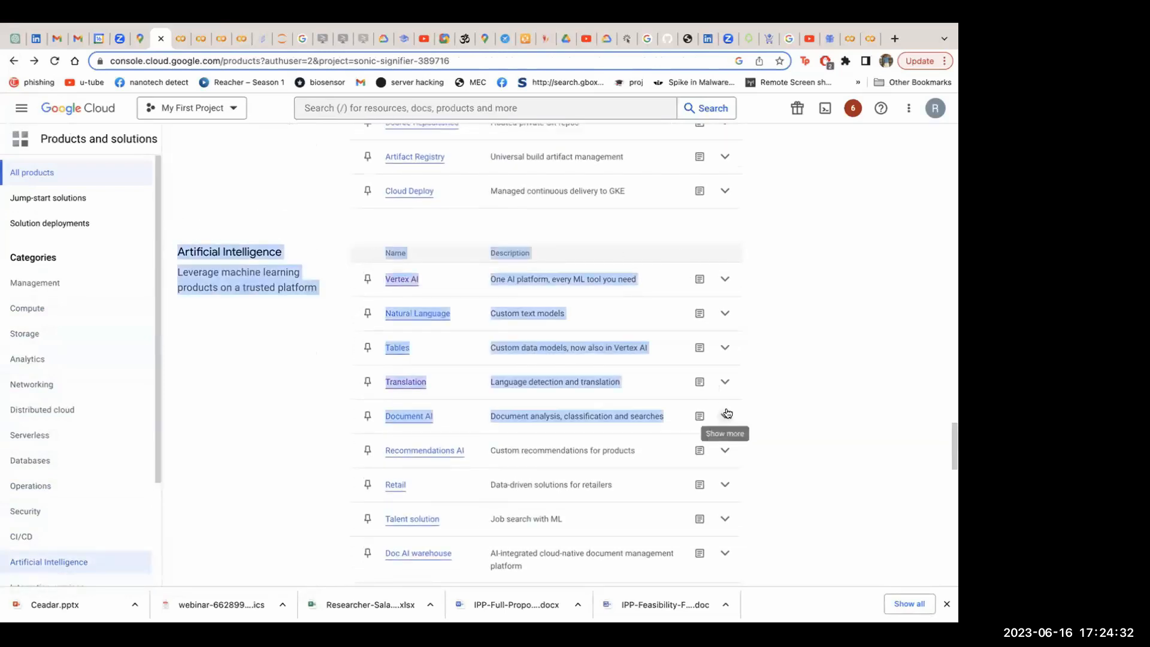
{"action": "left_click", "coordinate": [239, 421]}
{"action": "scroll", "coordinate": [562, 414], "scroll_direction": "down", "scroll_amount": 1}
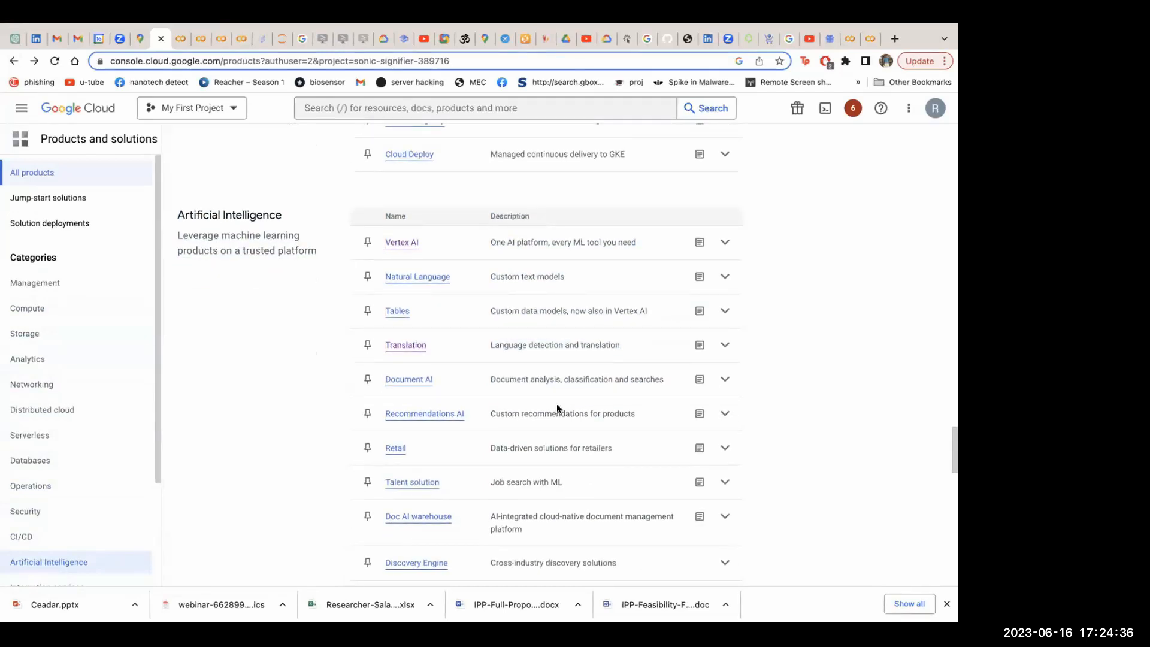
{"action": "scroll", "coordinate": [558, 409], "scroll_direction": "down", "scroll_amount": 5}
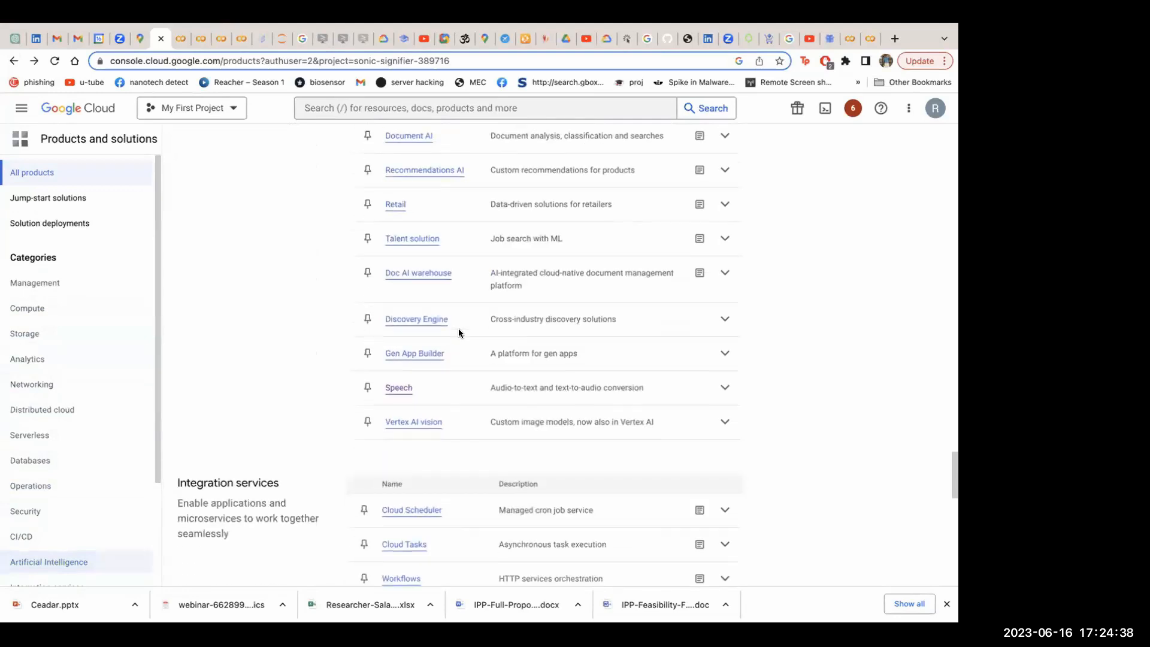
{"action": "scroll", "coordinate": [458, 328], "scroll_direction": "up", "scroll_amount": 4}
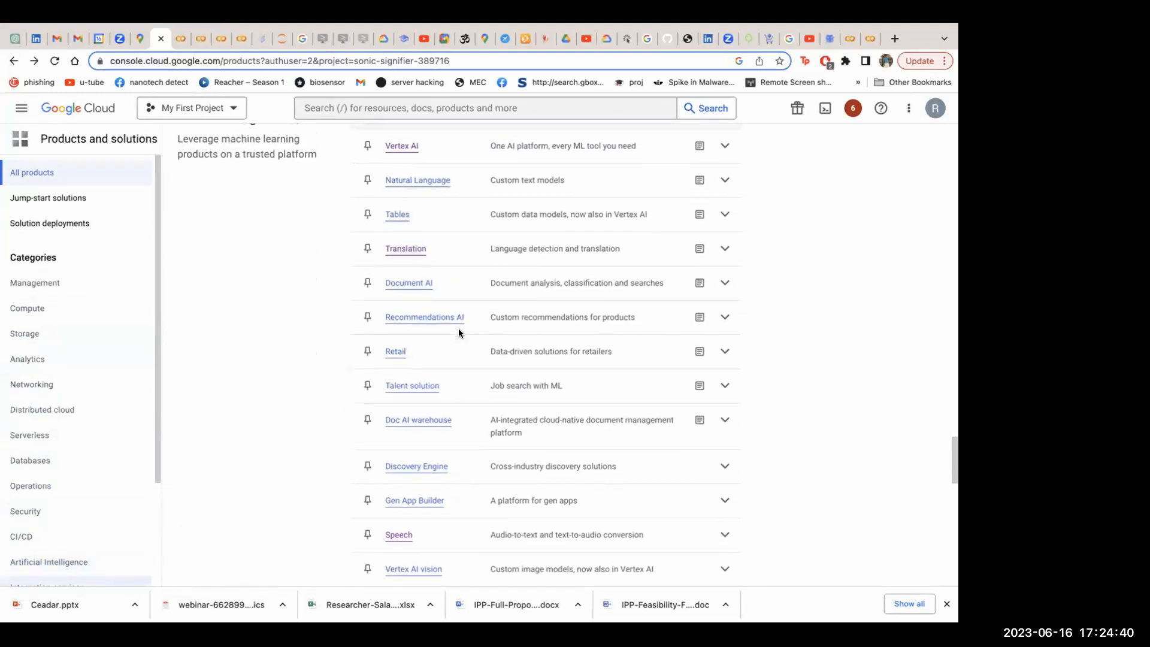